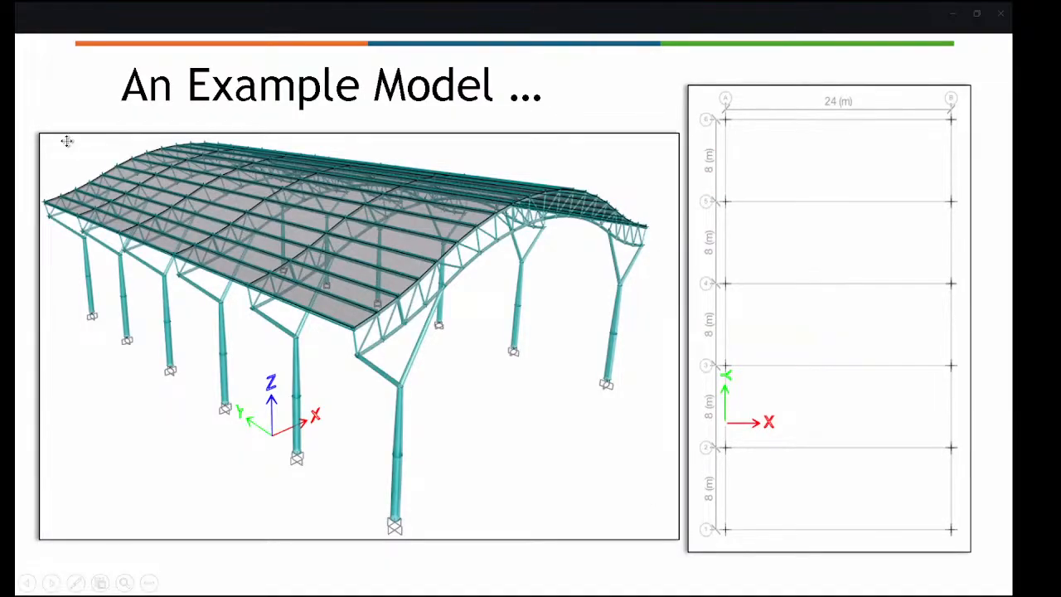
Step: End the slideshow and return to editing view on slide 11, 'An Example Model'
{"action": "left_click", "coordinate": [141, 272]}
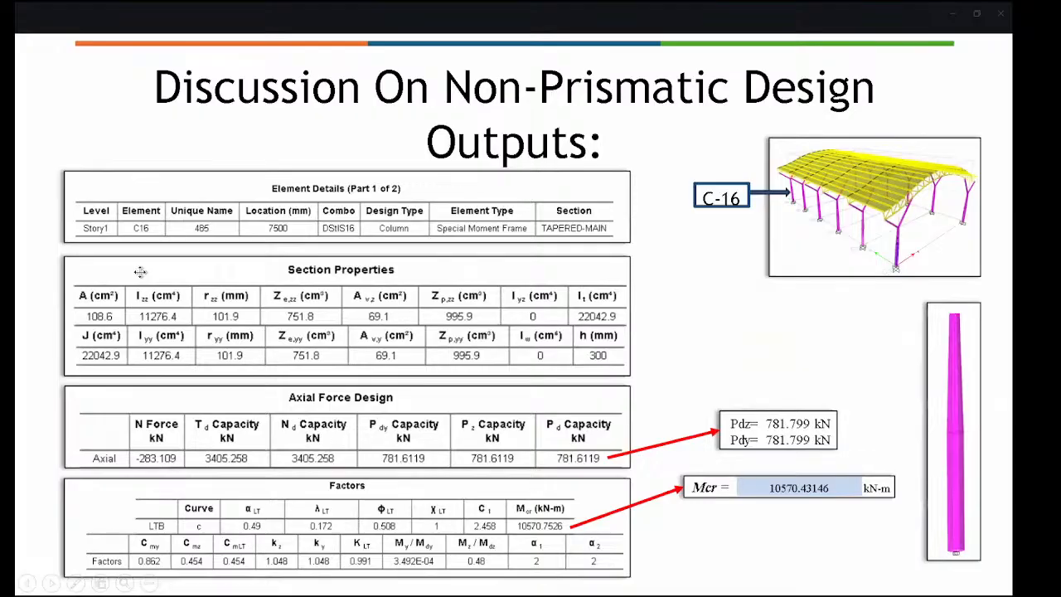
{"action": "key", "text": "Left"}
{"action": "key", "text": "Escape"}
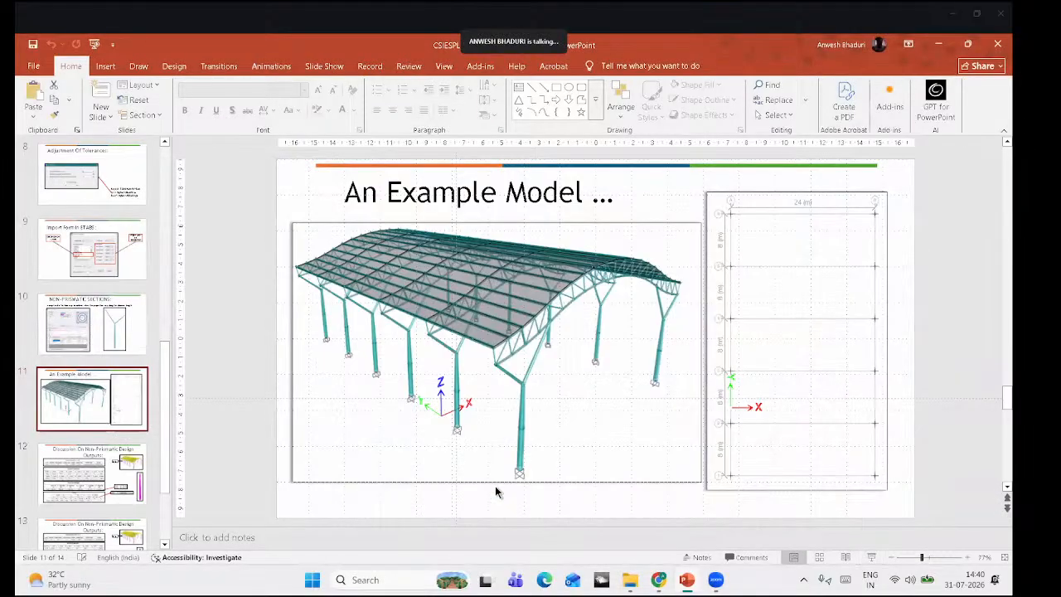
Step: Search Windows for 'et' and launch ETABS 23 from the best match
{"action": "left_click", "coordinate": [410, 578]}
{"action": "type", "text": "et"}
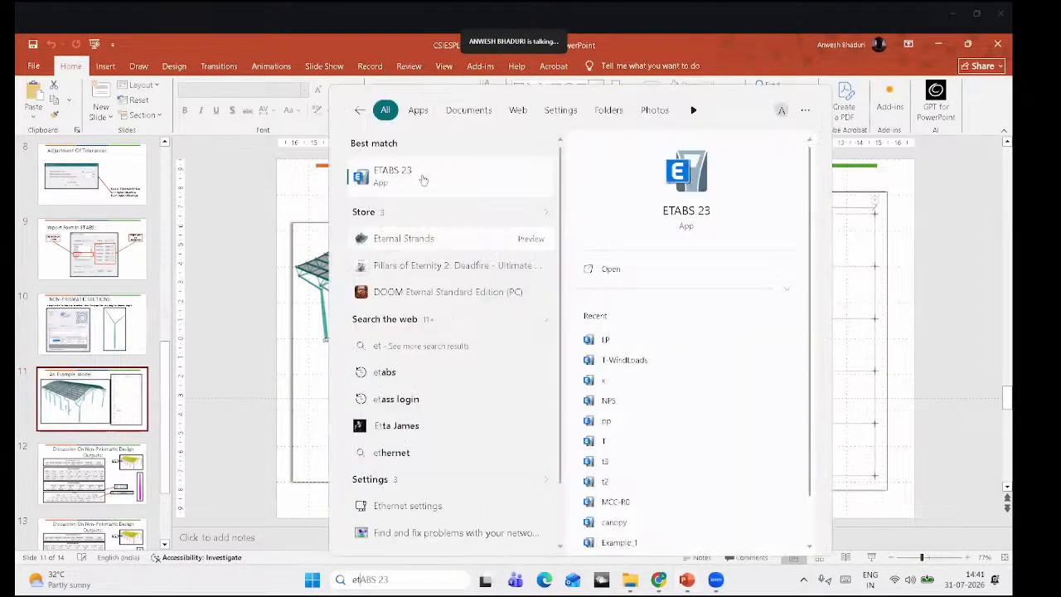
{"action": "left_click", "coordinate": [422, 176]}
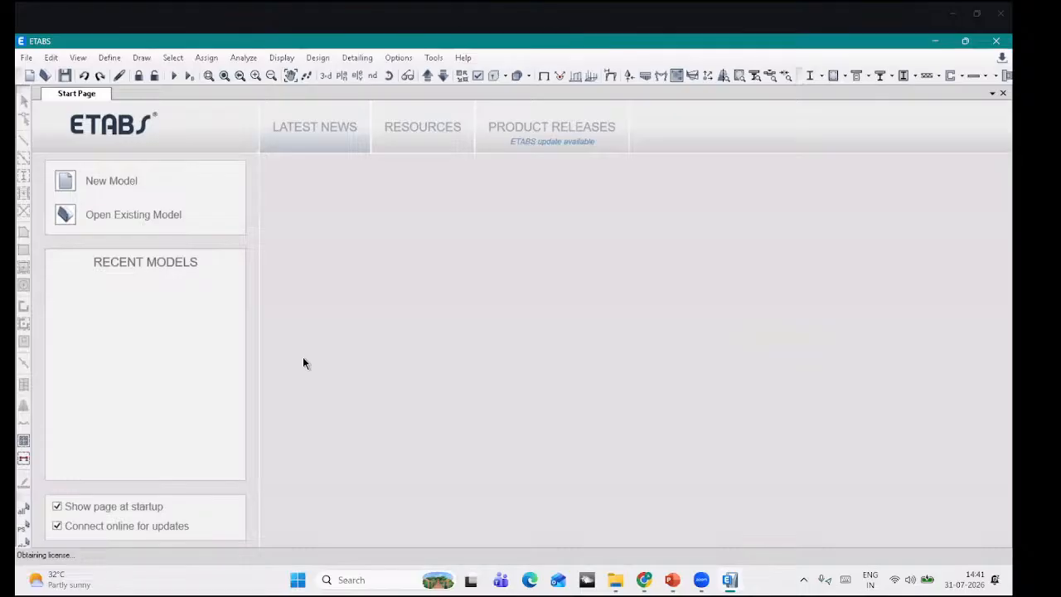
Step: Switch to File Explorer showing the 3d dxf folder with CompleteTruss.dxf and SingleTruss.dxf
{"action": "key", "text": "alt+Tab"}
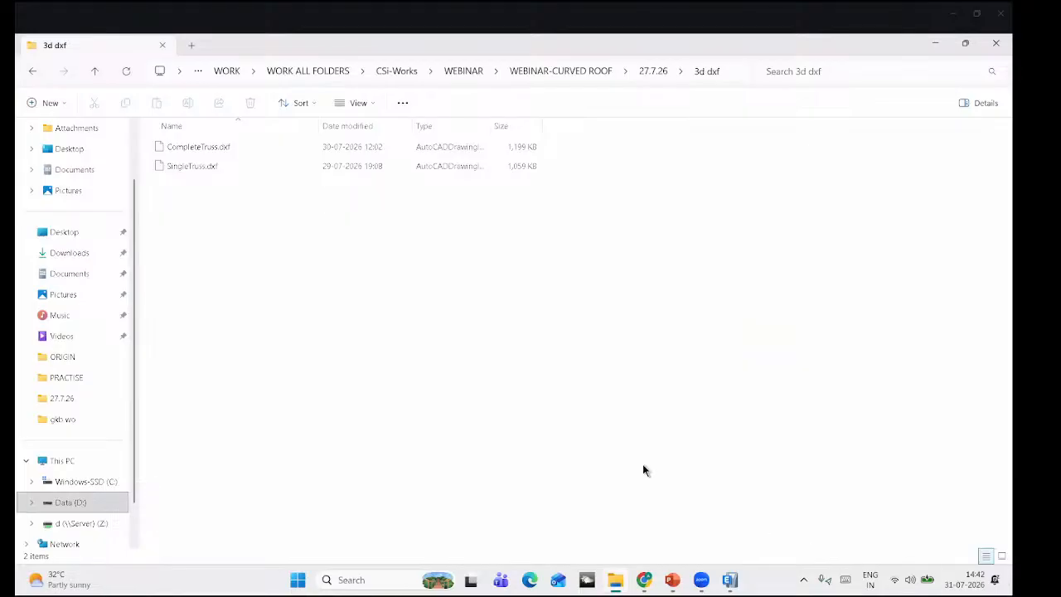
Step: Return to the ETABS Start Page window from the taskbar
{"action": "mouse_move", "coordinate": [731, 579]}
{"action": "left_click", "coordinate": [674, 469]}
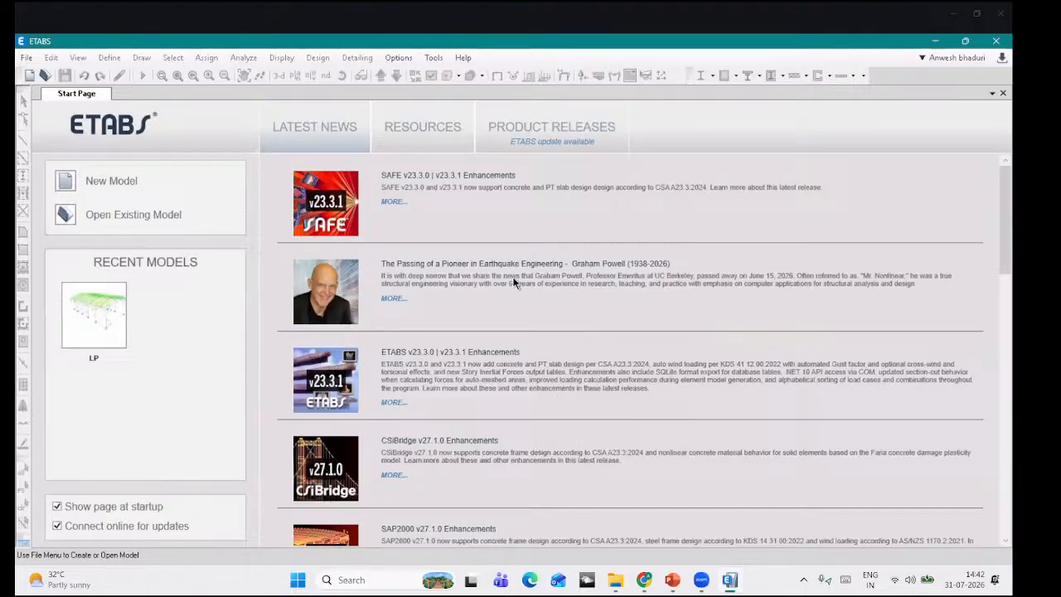
Step: Start a new model using built-in settings with Metric SI units and India materials
{"action": "left_click", "coordinate": [24, 58]}
{"action": "left_click", "coordinate": [36, 76]}
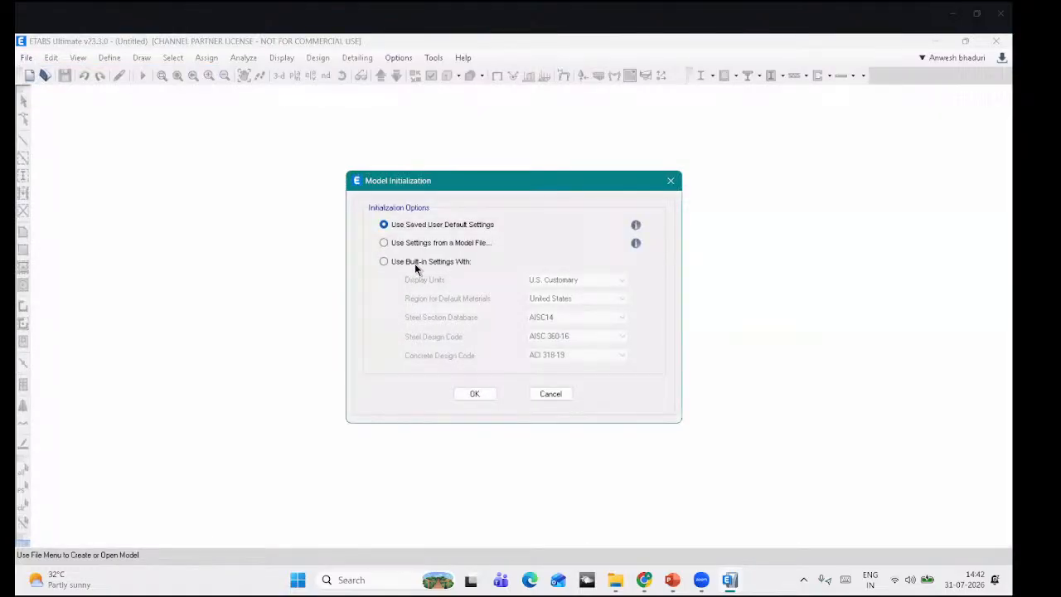
{"action": "left_click", "coordinate": [416, 263]}
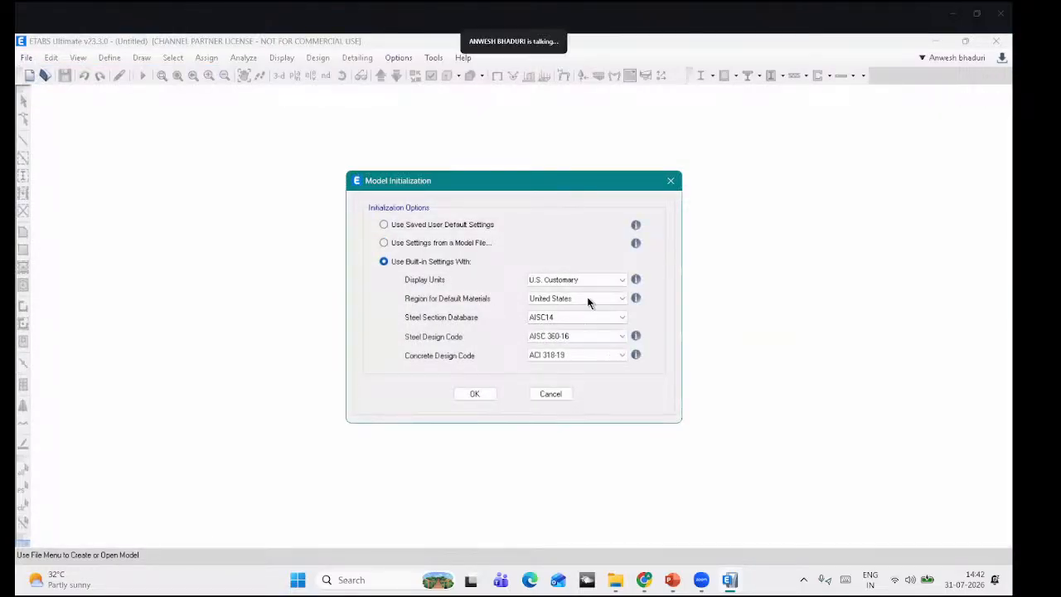
{"action": "left_click", "coordinate": [607, 285]}
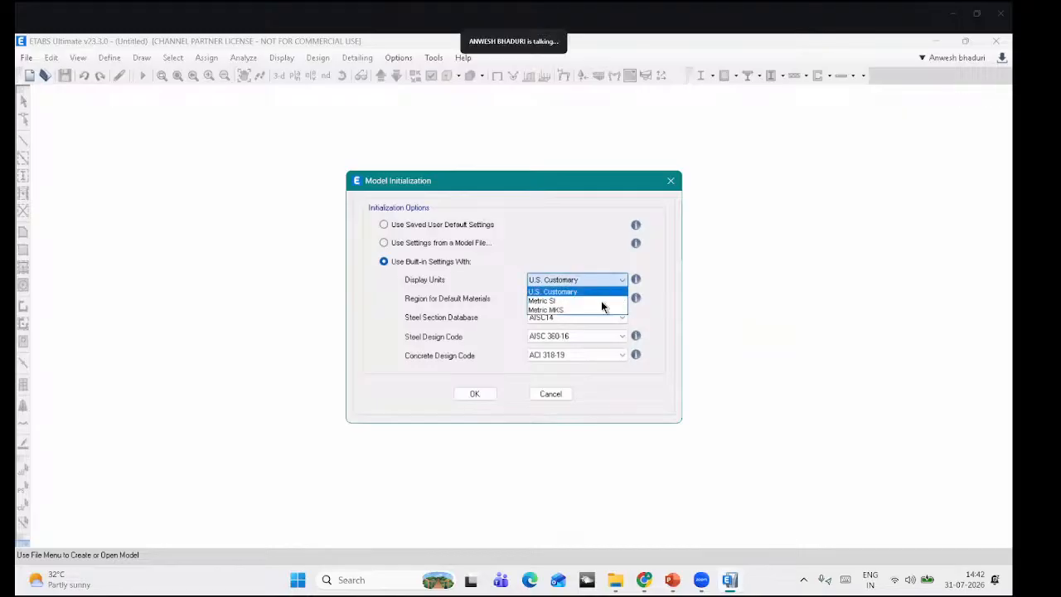
{"action": "left_click", "coordinate": [601, 300]}
{"action": "left_click", "coordinate": [596, 299]}
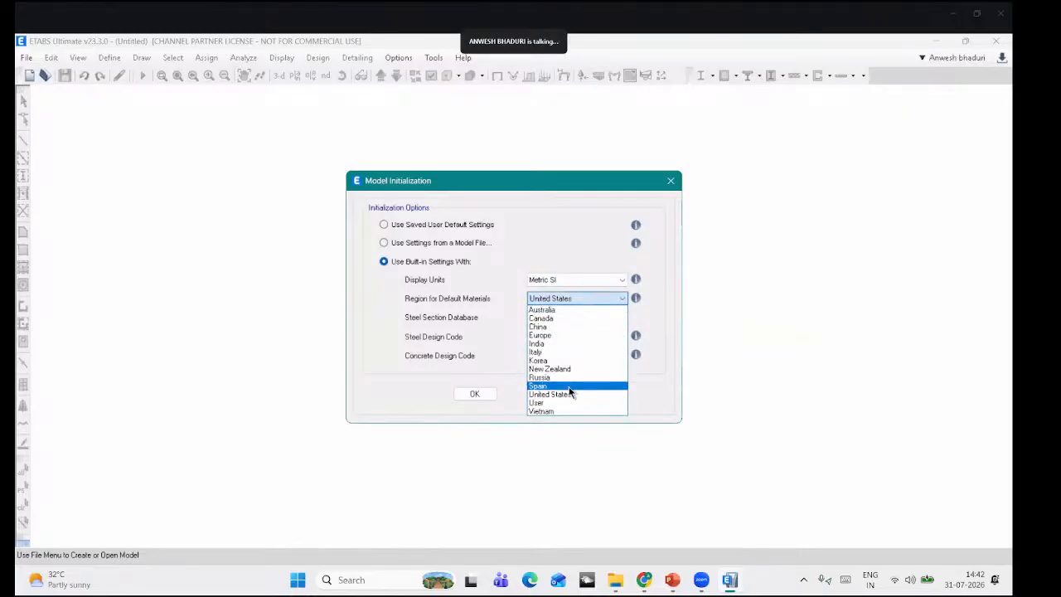
{"action": "left_click", "coordinate": [576, 345]}
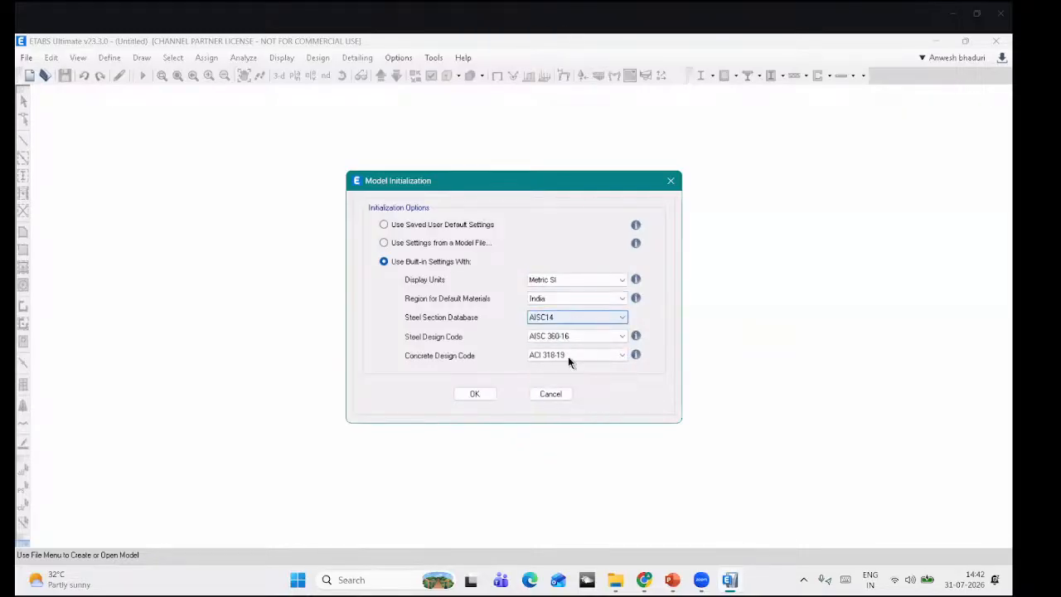
Step: Choose Indian steel sections, IS 800:2007 steel code and IS 456:2000 concrete code
{"action": "left_click", "coordinate": [580, 317]}
{"action": "left_click", "coordinate": [558, 539]}
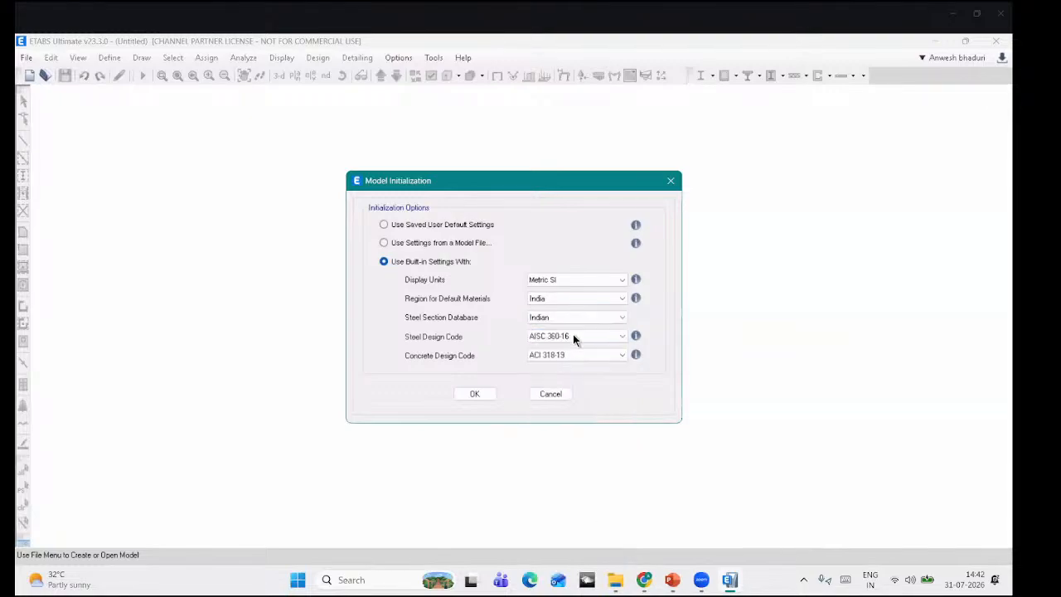
{"action": "left_click", "coordinate": [573, 336]}
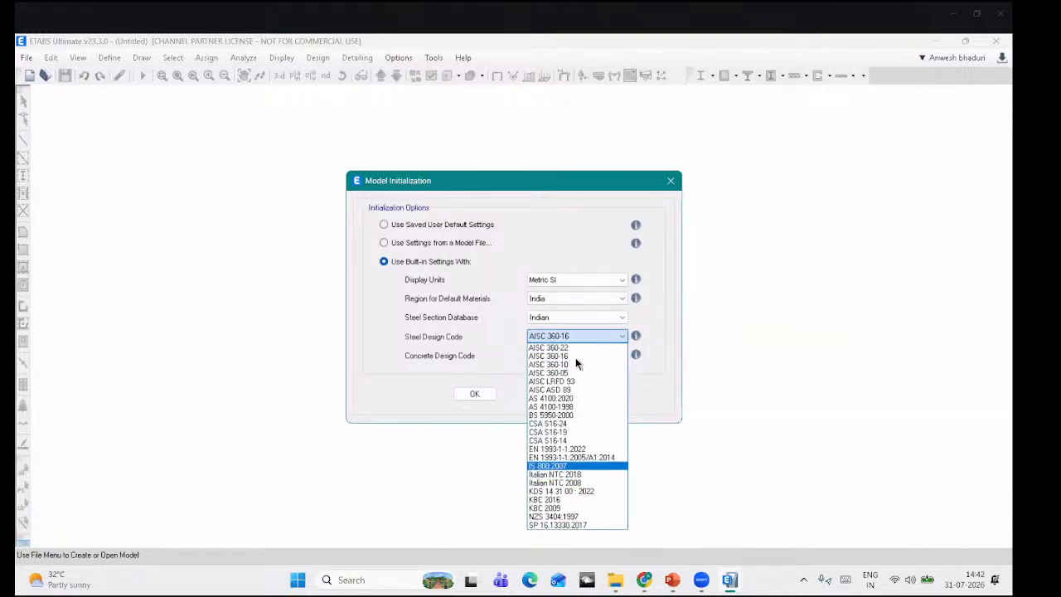
{"action": "left_click", "coordinate": [554, 466]}
{"action": "left_click", "coordinate": [575, 356]}
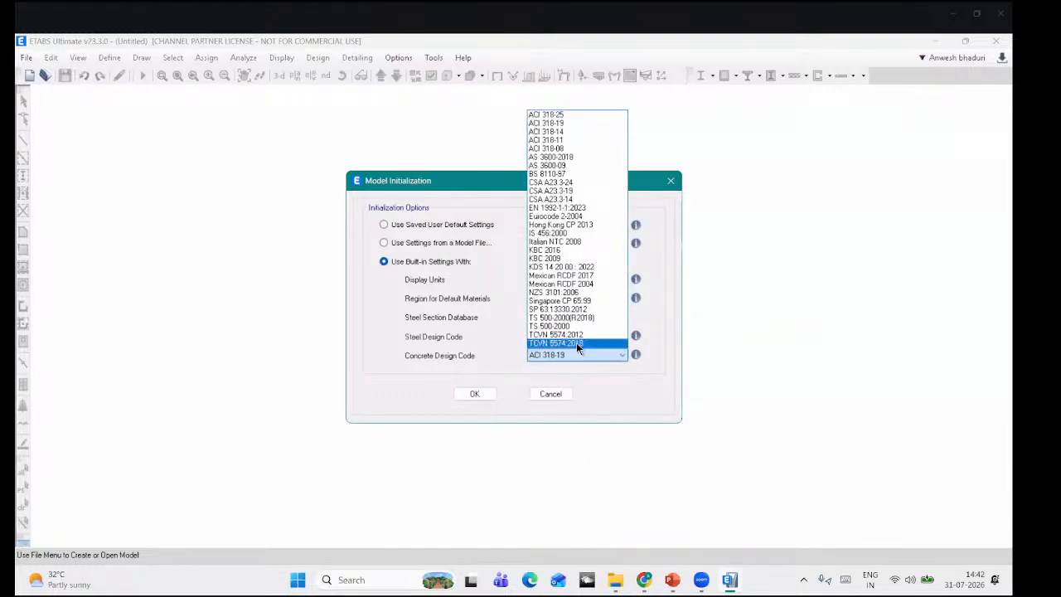
{"action": "left_click", "coordinate": [548, 233]}
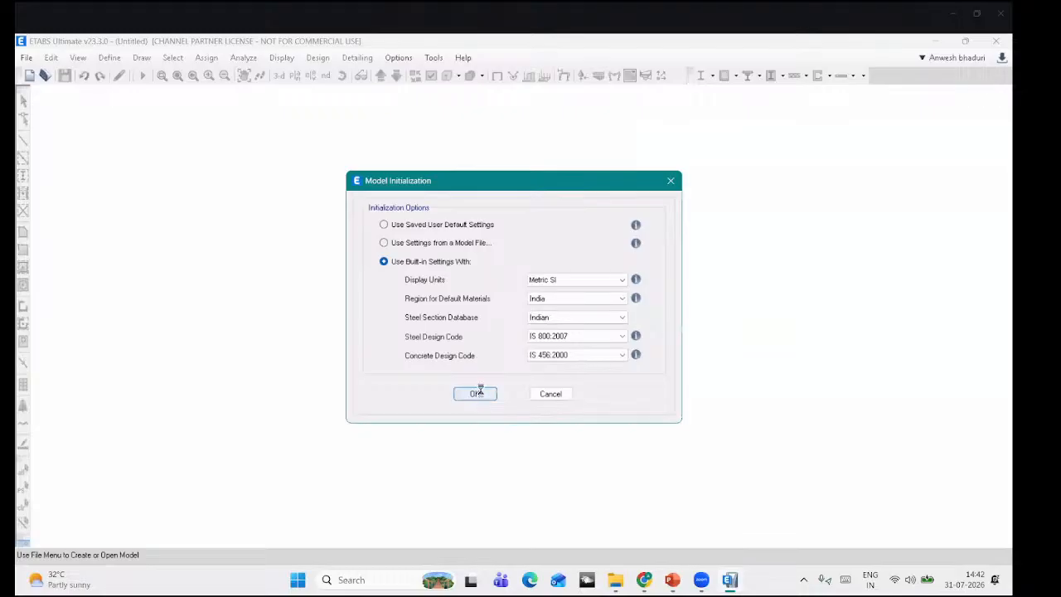
Step: Create a Grid Only model with 2 X lines at 24 m and 6 Y lines at 8 m
{"action": "left_click", "coordinate": [479, 395]}
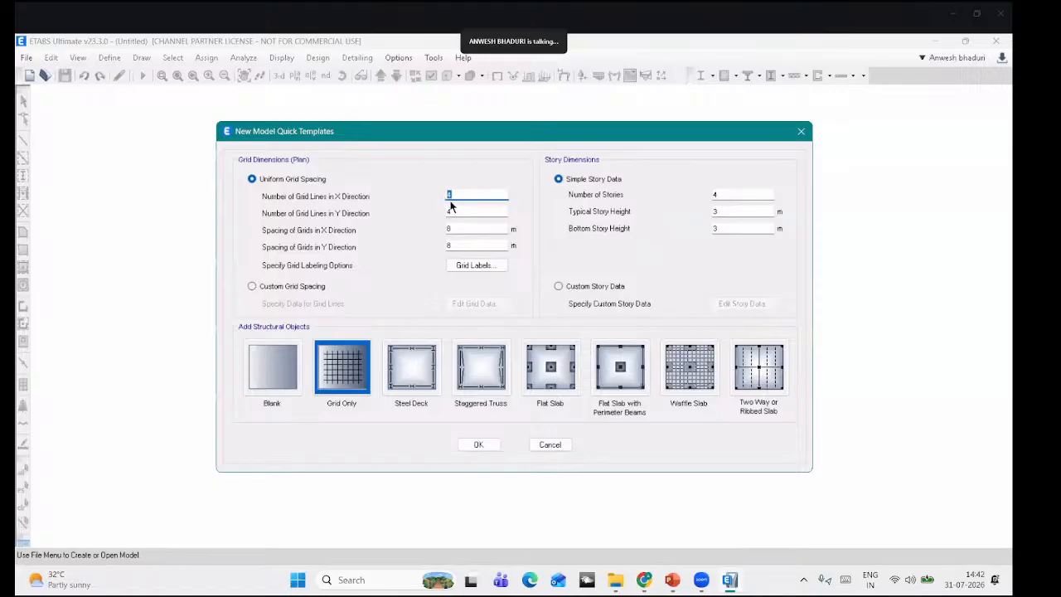
{"action": "key", "text": "Tab"}
{"action": "type", "text": "4"}
{"action": "left_click_drag", "start_coordinate": [464, 210], "coordinate": [424, 211]}
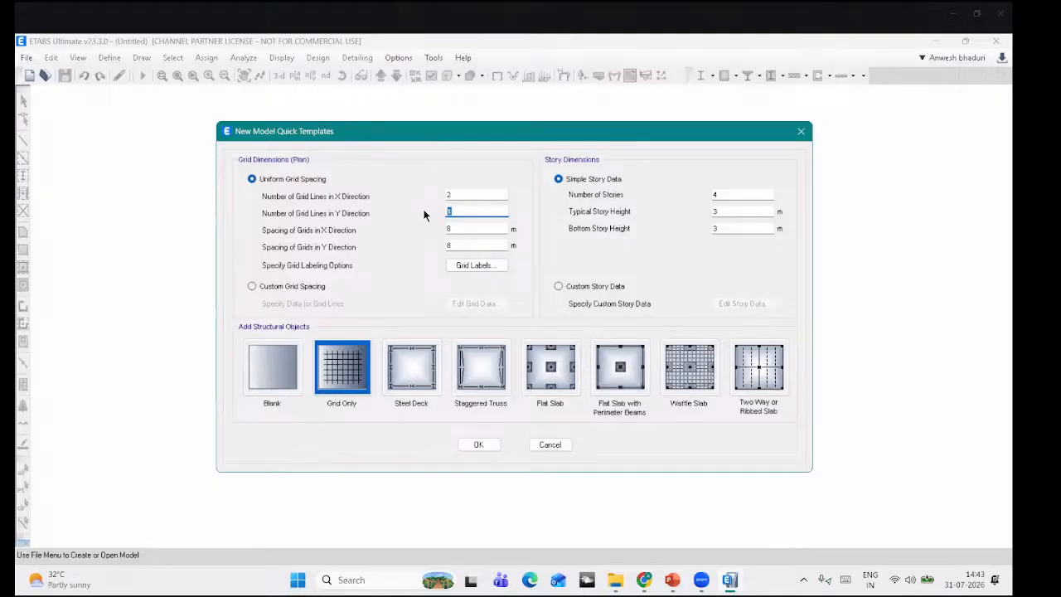
{"action": "key", "text": "BackSpace"}
{"action": "type", "text": "6"}
{"action": "key", "text": "Tab"}
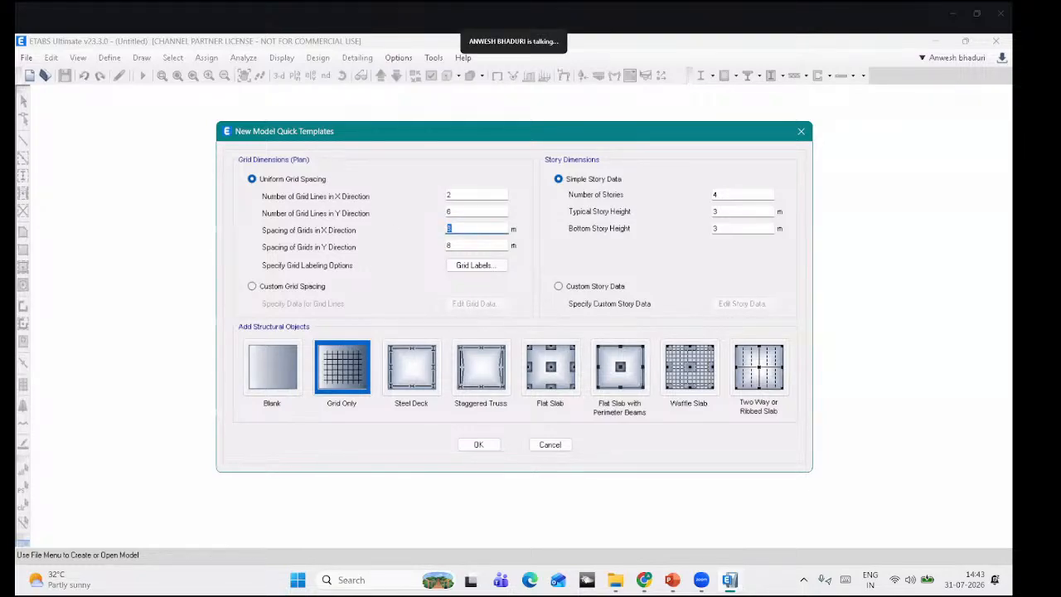
{"action": "type", "text": "24"}
{"action": "left_click", "coordinate": [460, 244]}
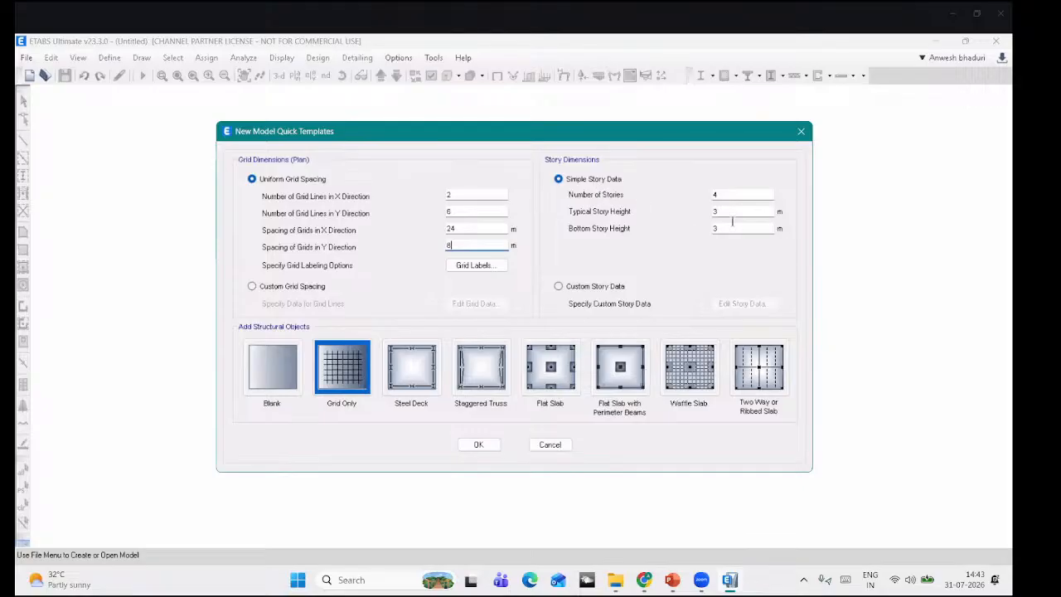
{"action": "left_click", "coordinate": [479, 445]}
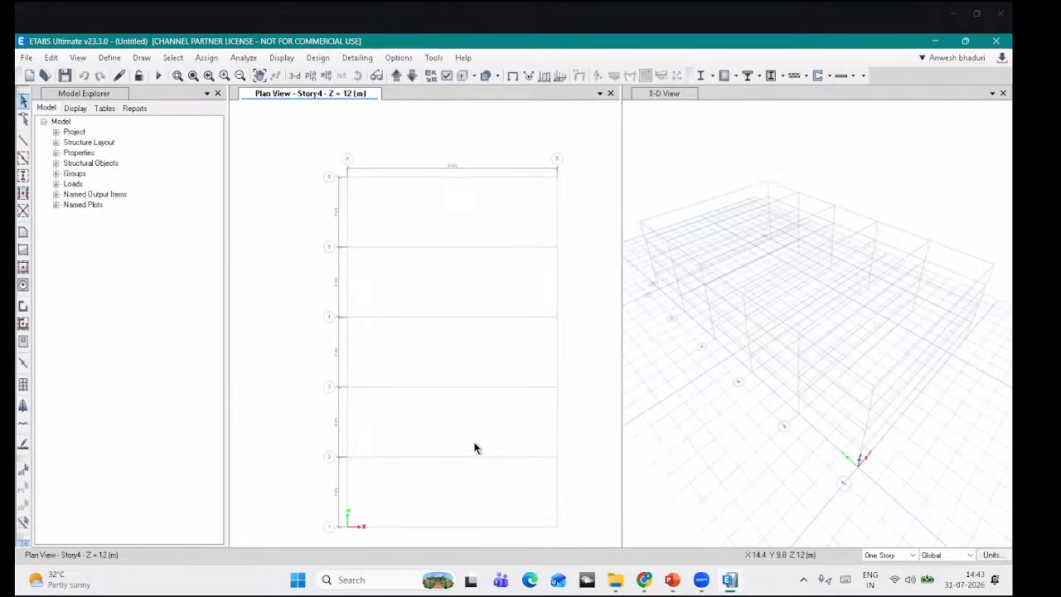
Step: Review the defined materials (Fe345, M30, HYSD415) and bring up Section Properties
{"action": "left_click", "coordinate": [109, 57]}
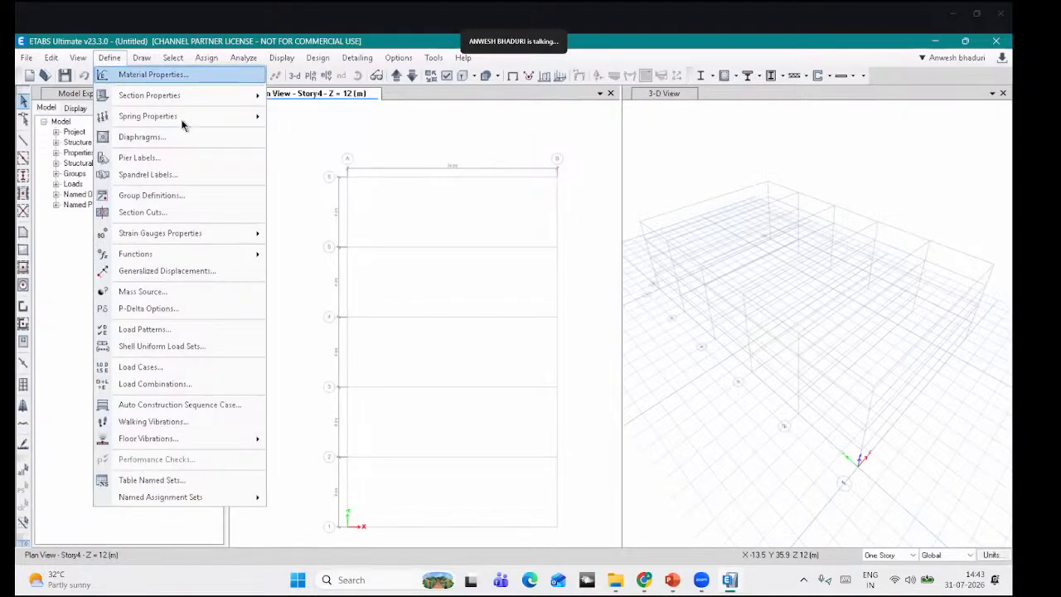
{"action": "left_click", "coordinate": [132, 75]}
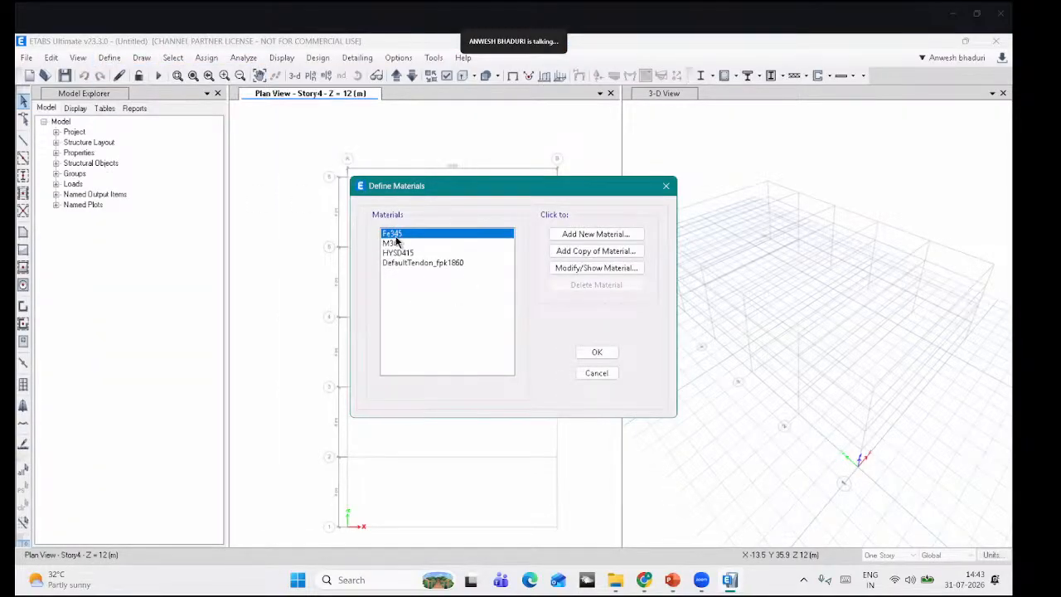
{"action": "left_click", "coordinate": [596, 353]}
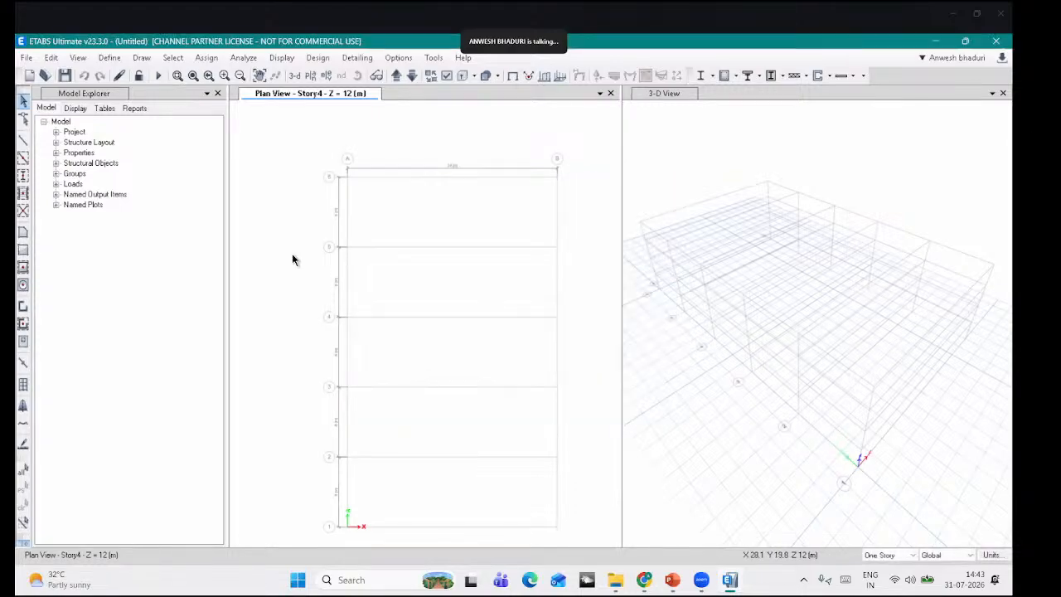
{"action": "left_click", "coordinate": [109, 58]}
{"action": "mouse_move", "coordinate": [207, 95]}
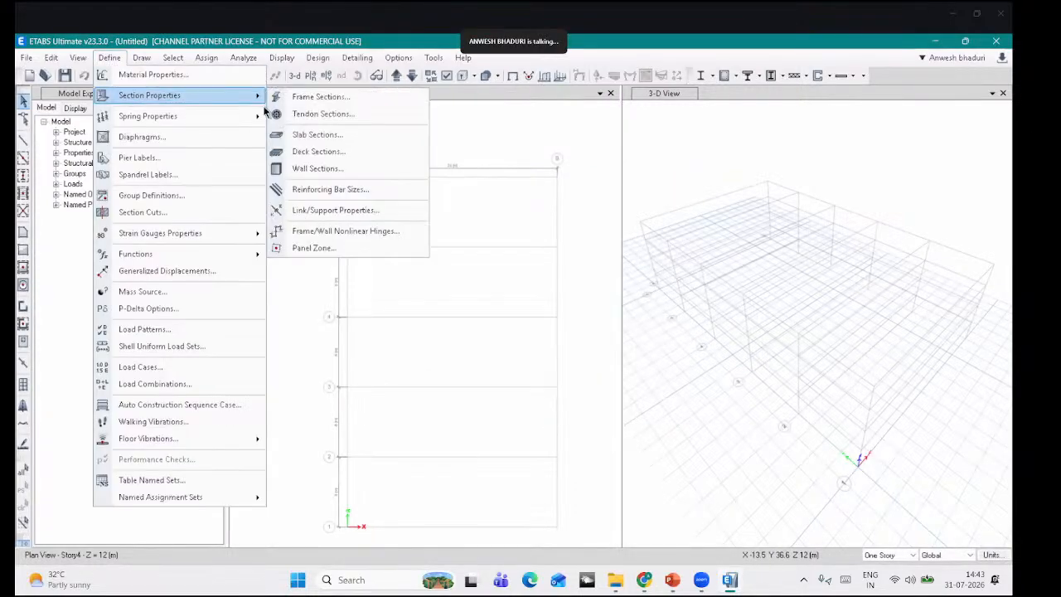
Step: Import TATA_Steel pipe sections 76.1X3.6CHS and 165.1X4.5CHS into the frame properties
{"action": "left_click", "coordinate": [311, 97]}
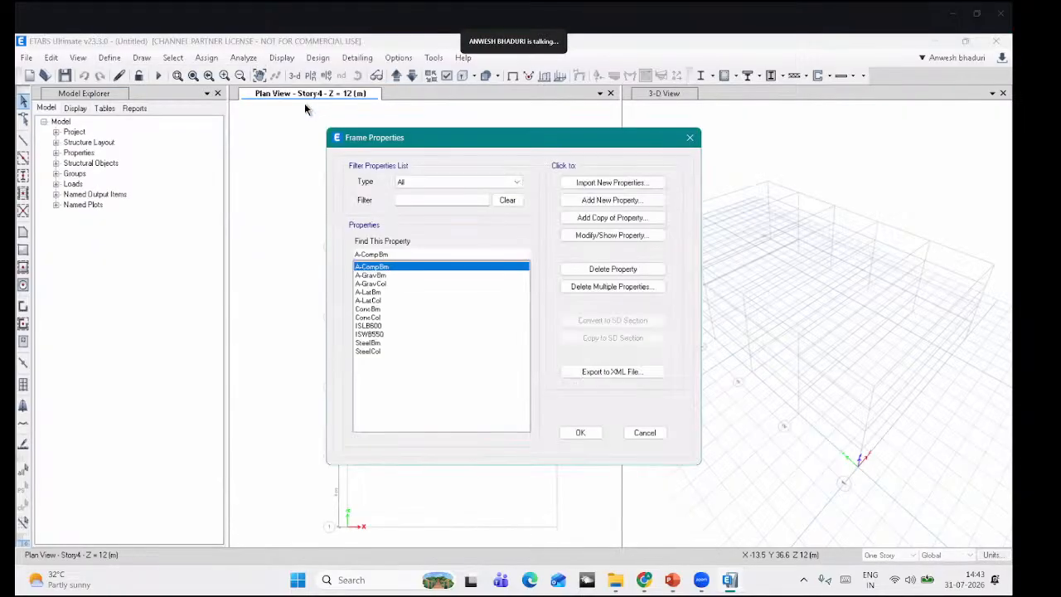
{"action": "left_click", "coordinate": [625, 184]}
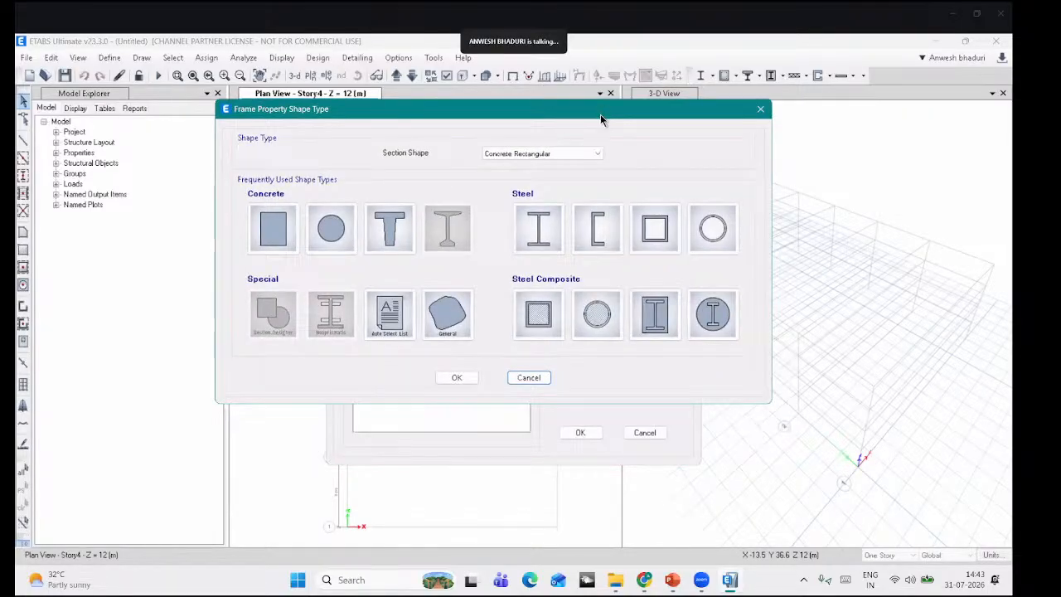
{"action": "left_click", "coordinate": [715, 231]}
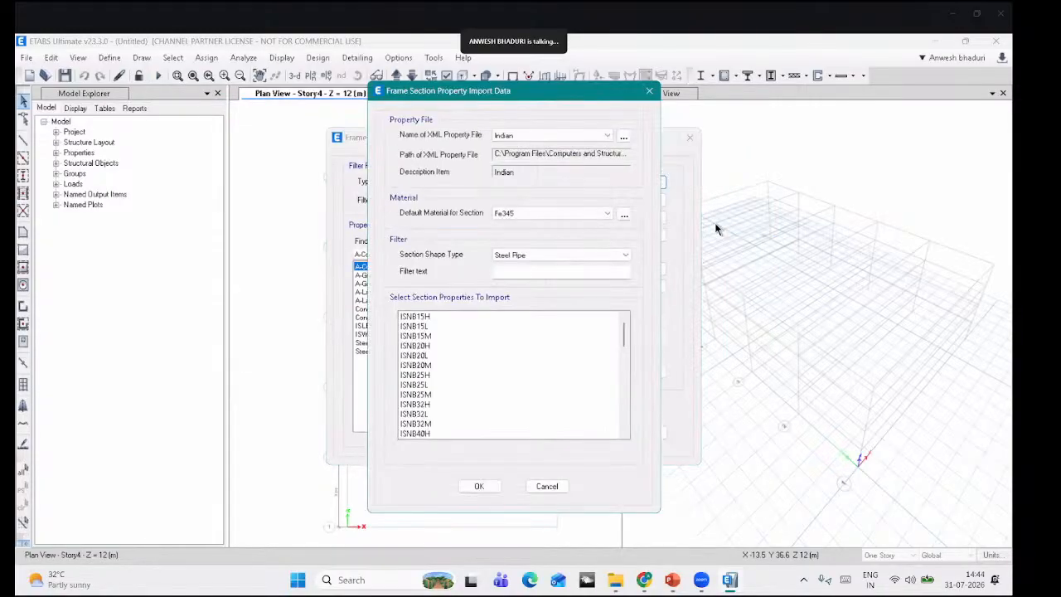
{"action": "left_click", "coordinate": [592, 138]}
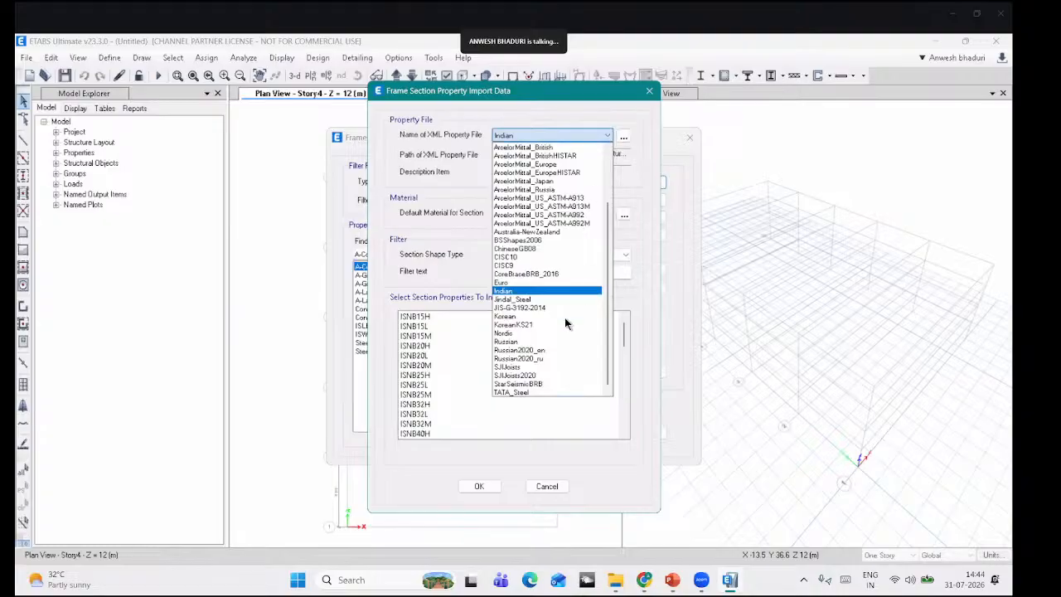
{"action": "left_click", "coordinate": [535, 393]}
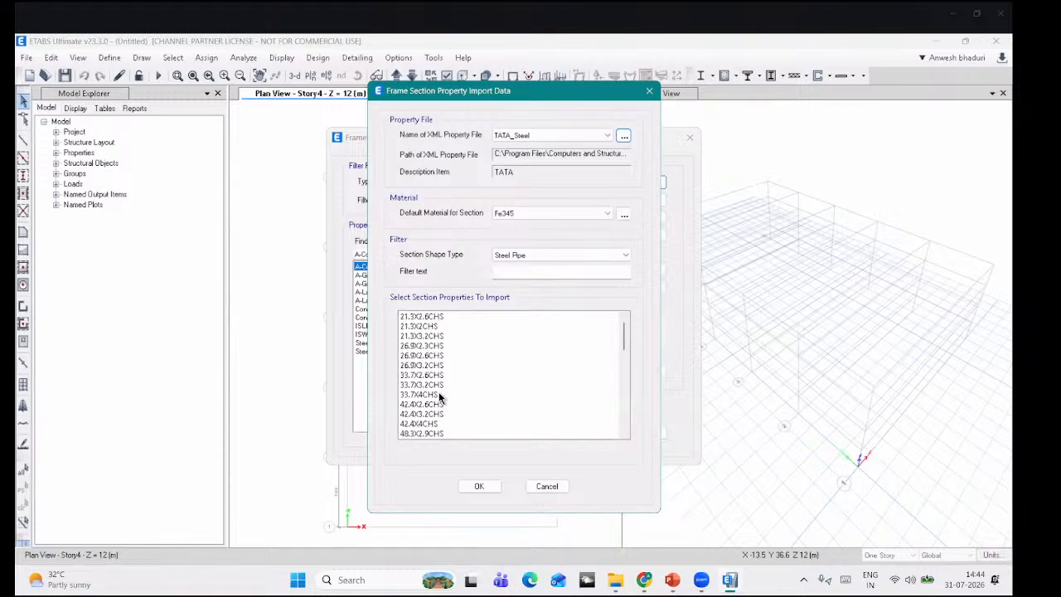
{"action": "scroll", "coordinate": [434, 387], "scroll_direction": "down", "scroll_amount": 3}
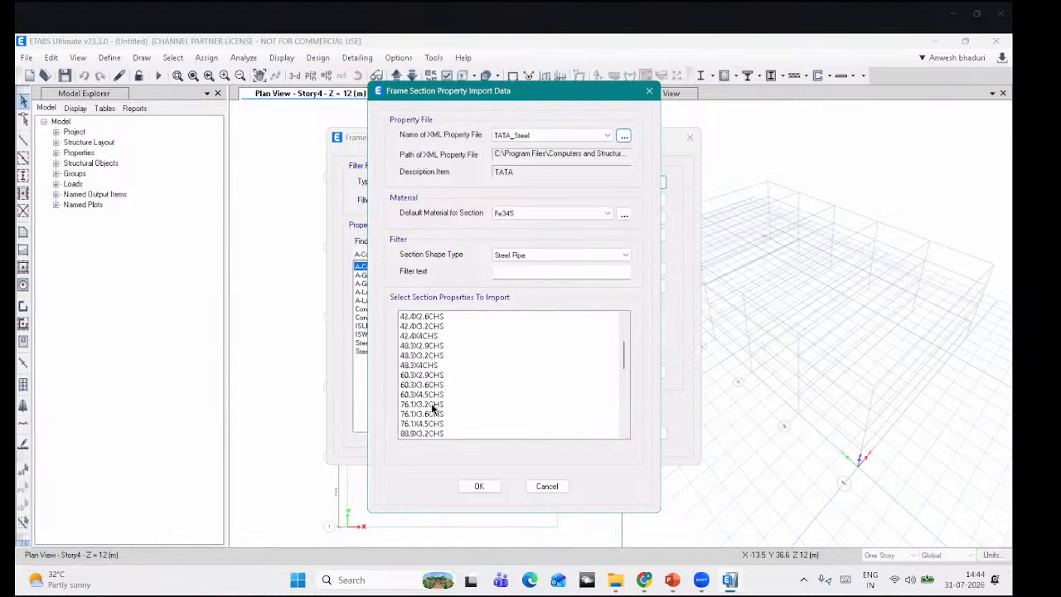
{"action": "left_click", "coordinate": [455, 414]}
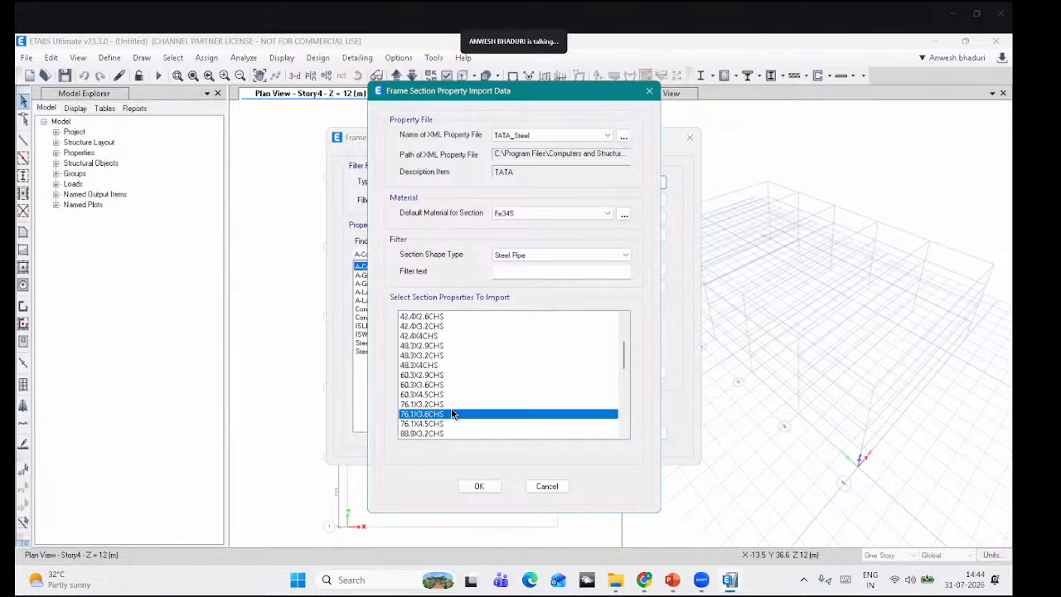
{"action": "scroll", "coordinate": [452, 413], "scroll_direction": "down", "scroll_amount": 2}
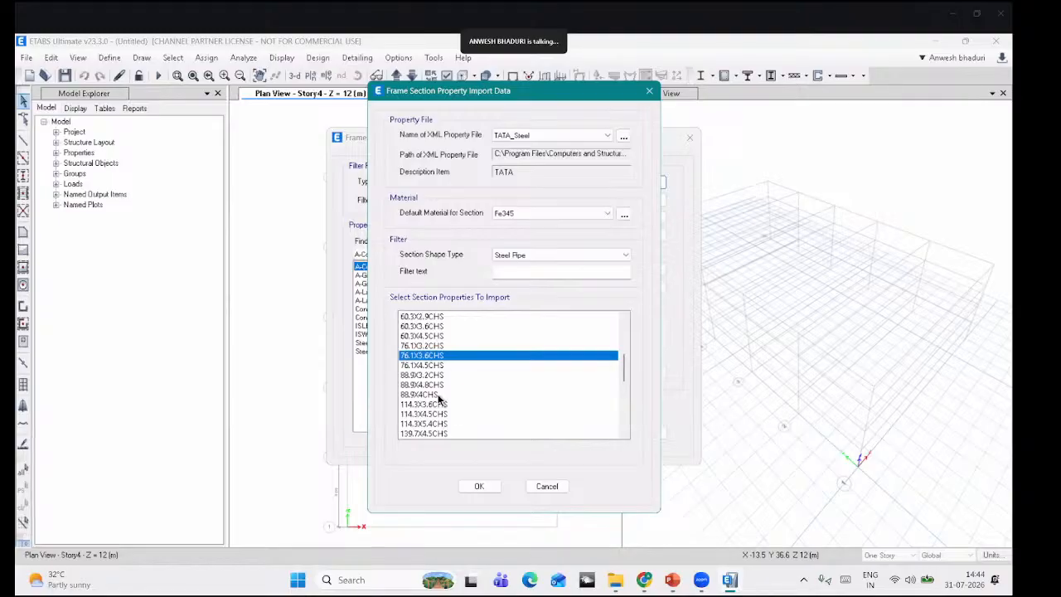
{"action": "scroll", "coordinate": [439, 399], "scroll_direction": "down", "scroll_amount": 2}
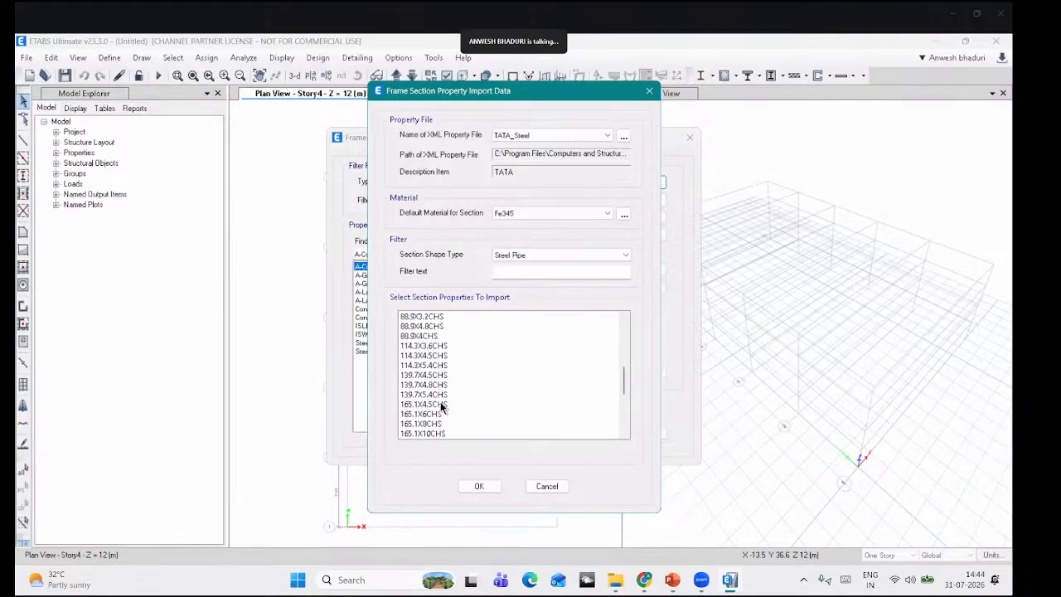
{"action": "left_click", "coordinate": [442, 404]}
{"action": "left_click", "coordinate": [479, 486]}
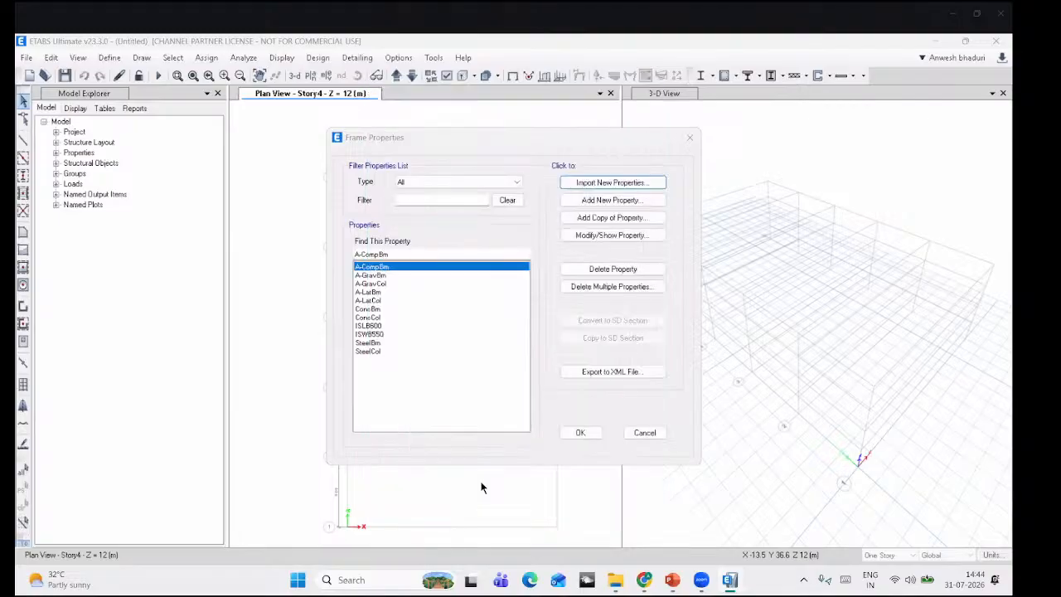
Step: Define steel pipe section PIPE-200X12 with 200 mm outside diameter and 12 mm wall
{"action": "left_click", "coordinate": [613, 201]}
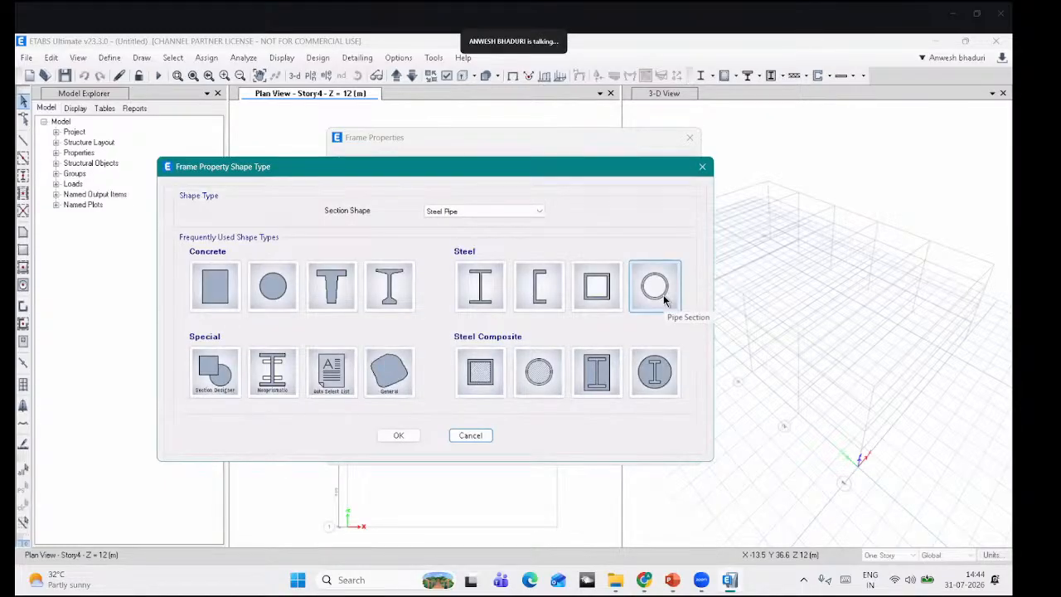
{"action": "left_click", "coordinate": [654, 287]}
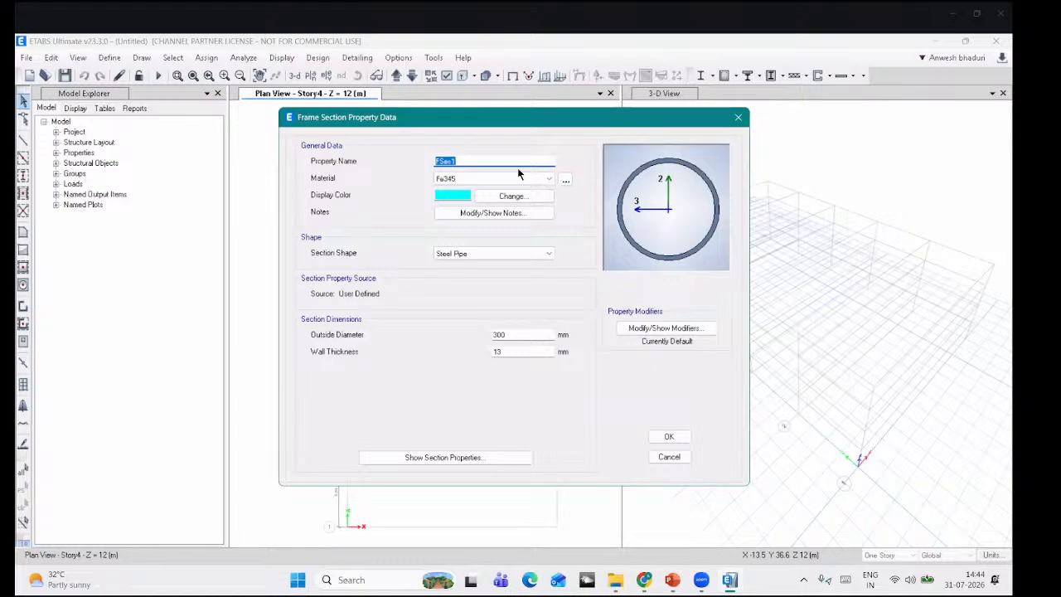
{"action": "type", "text": "PIPE-200X12"}
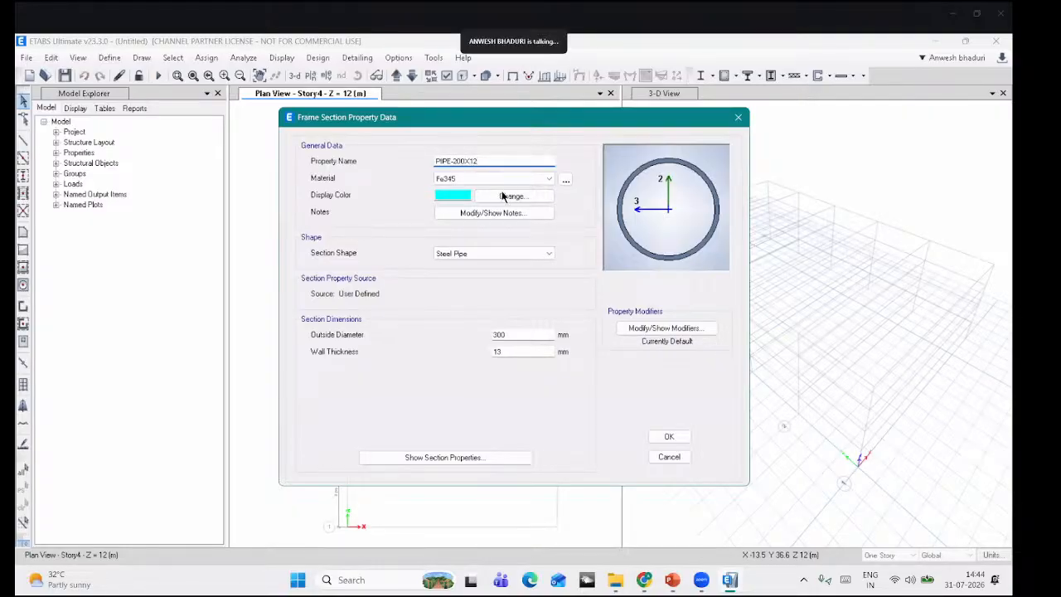
{"action": "left_click_drag", "start_coordinate": [519, 334], "coordinate": [389, 327]}
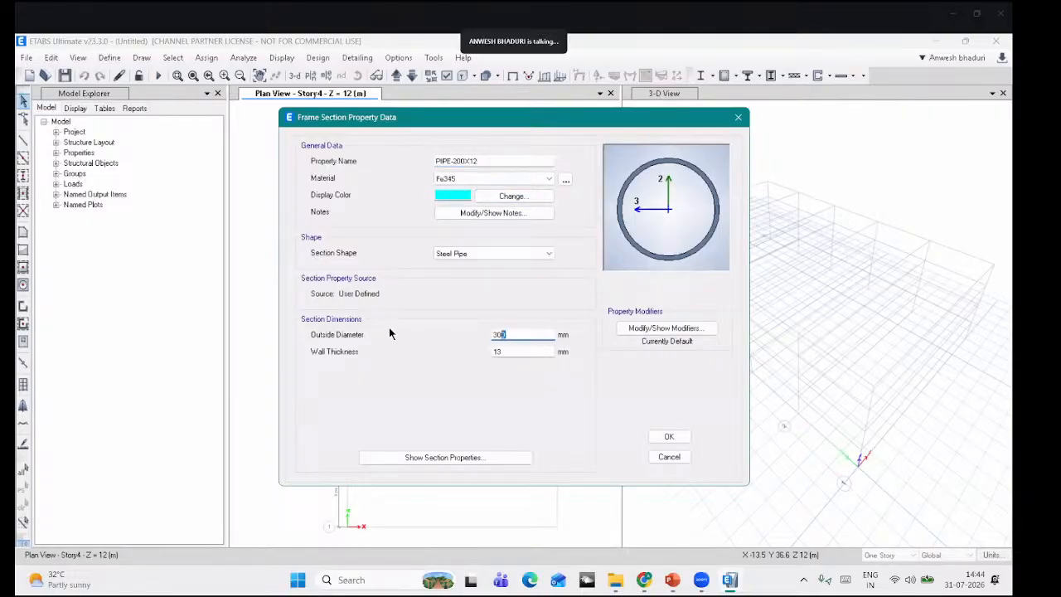
{"action": "type", "text": "20"}
{"action": "key", "text": "Tab"}
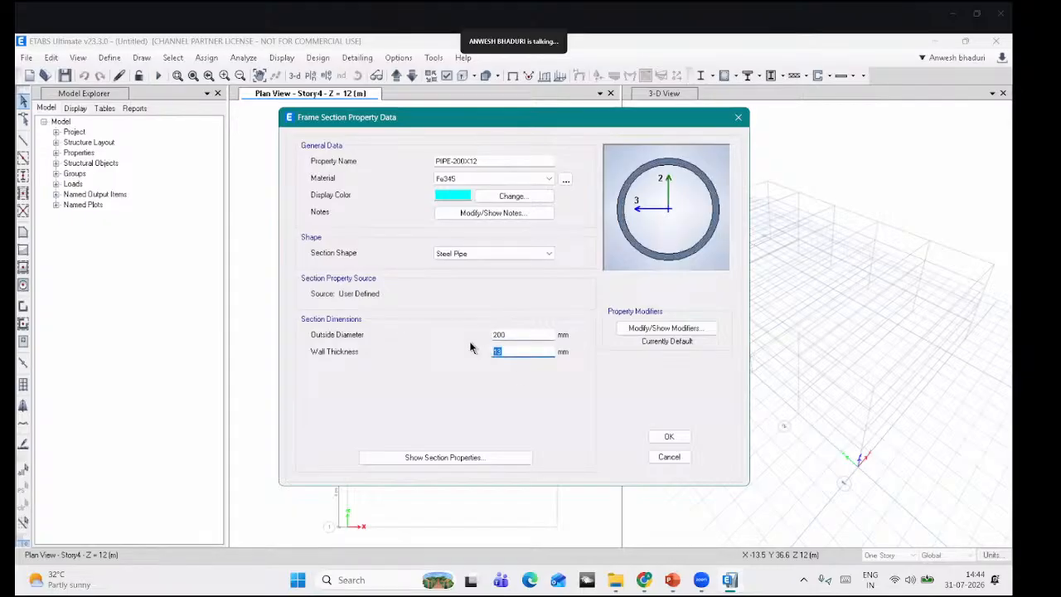
{"action": "type", "text": "12"}
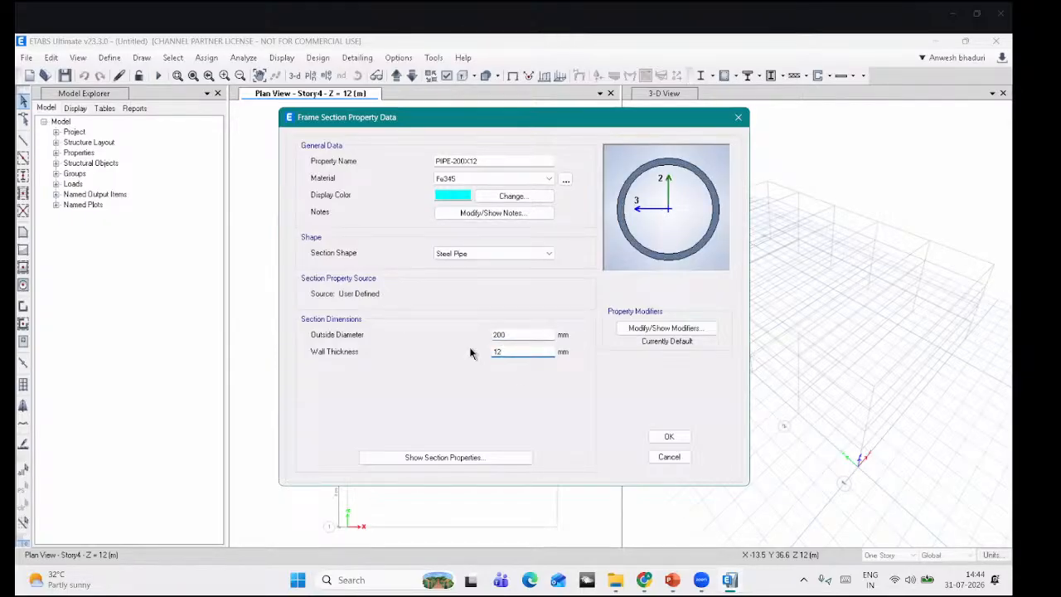
{"action": "left_click", "coordinate": [667, 437]}
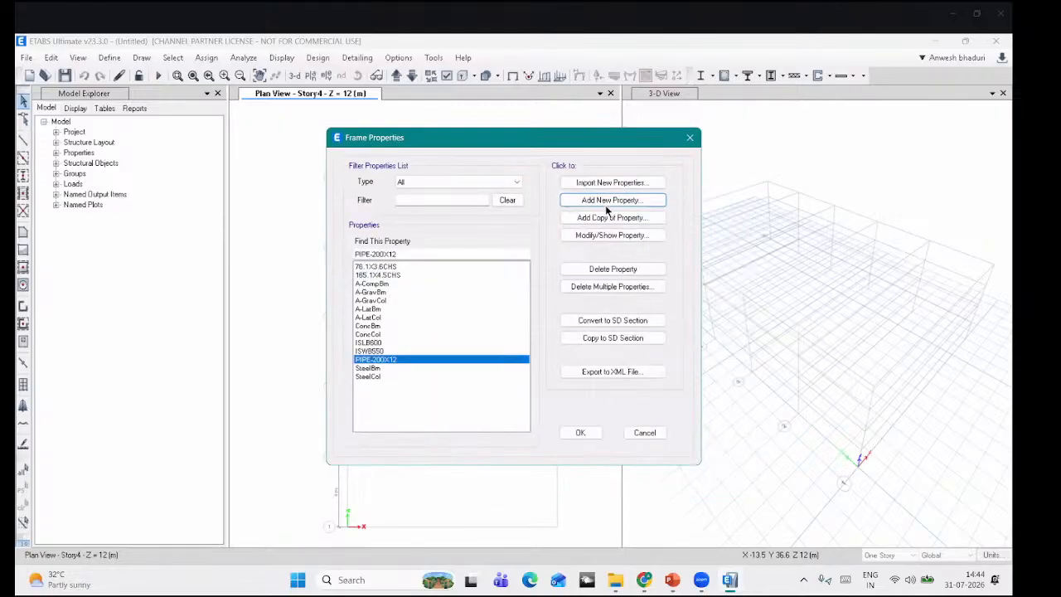
Step: Copy it as PIPE-250X12 with a 250 mm outside diameter
{"action": "left_click", "coordinate": [604, 218]}
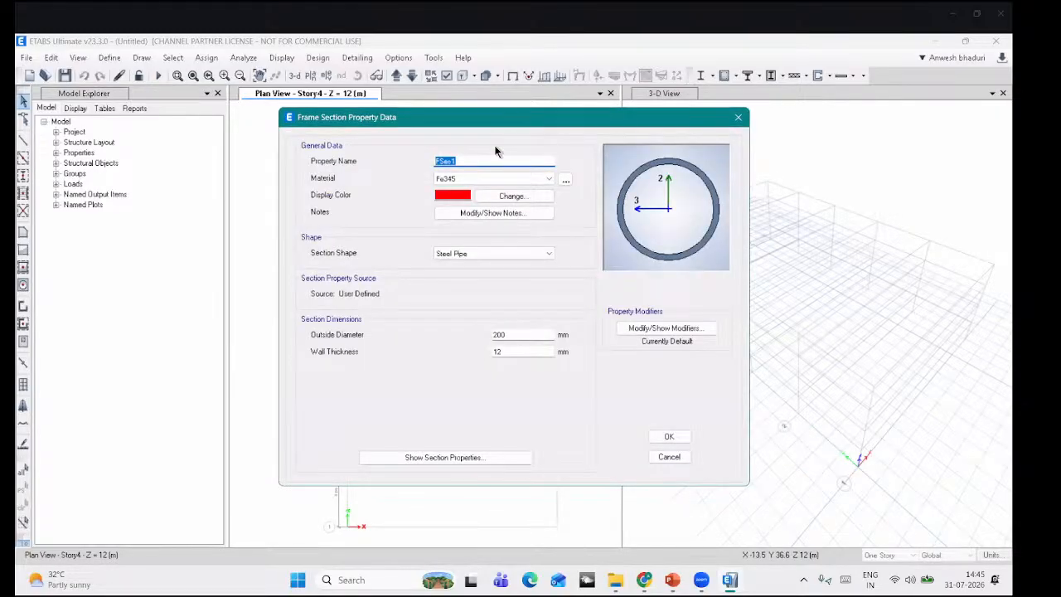
{"action": "type", "text": "PIP"}
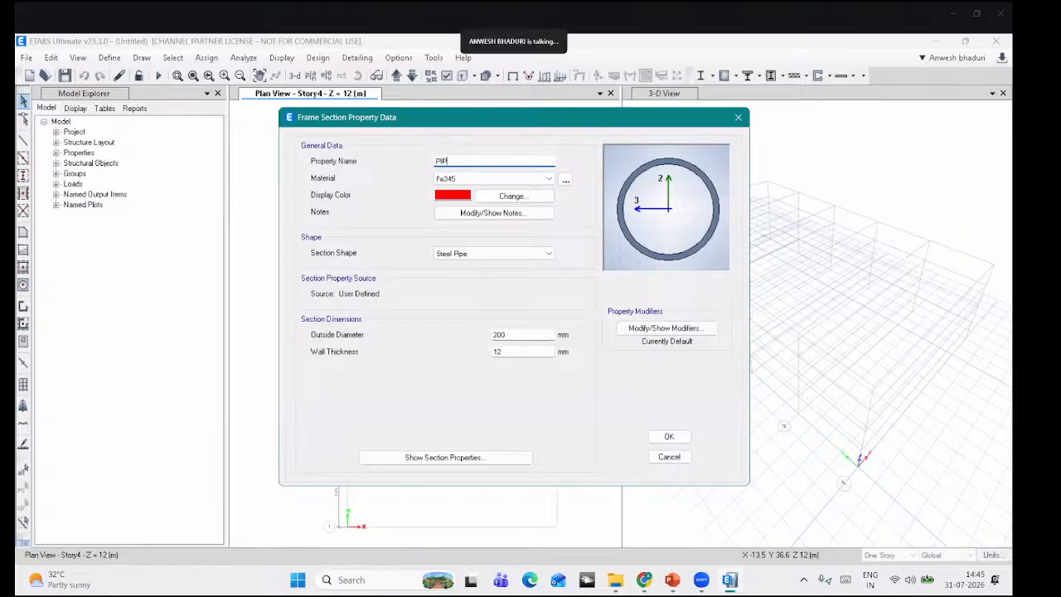
{"action": "type", "text": "E-250"}
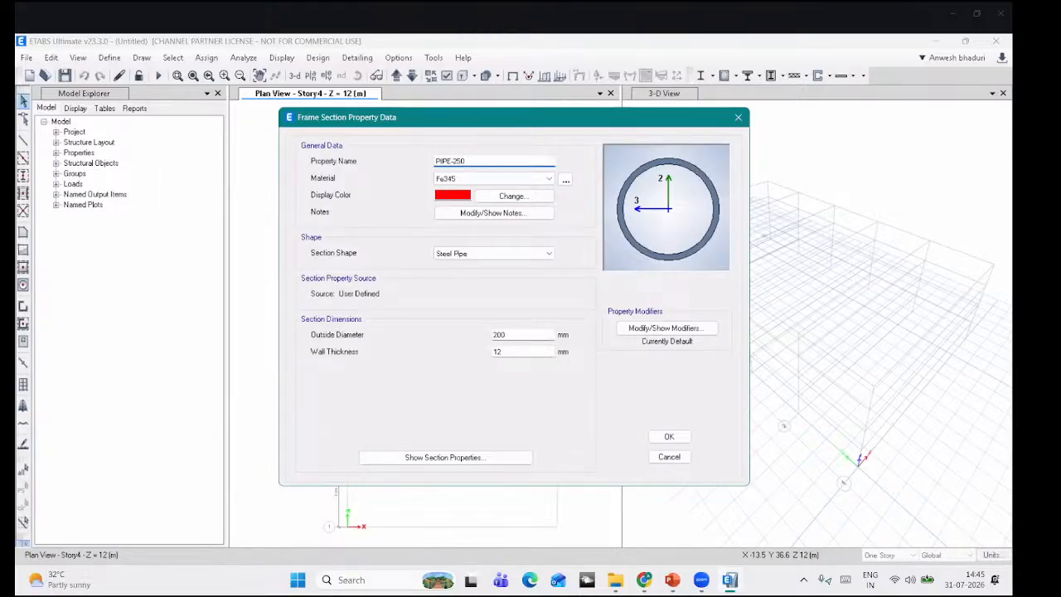
{"action": "type", "text": "X12"}
{"action": "key", "text": "Tab"}
{"action": "type", "text": "250"}
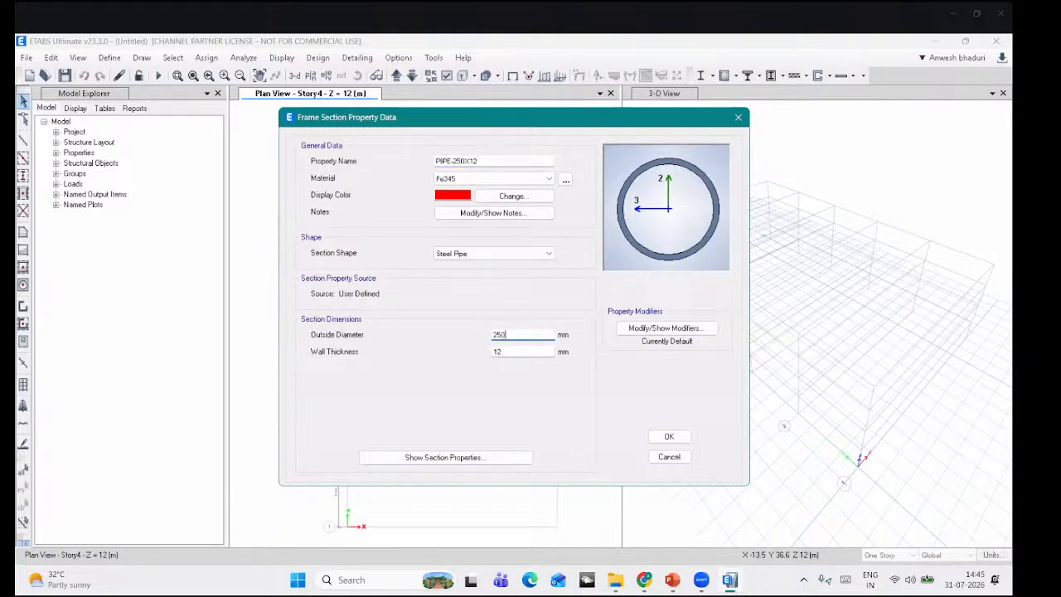
{"action": "left_click", "coordinate": [668, 436]}
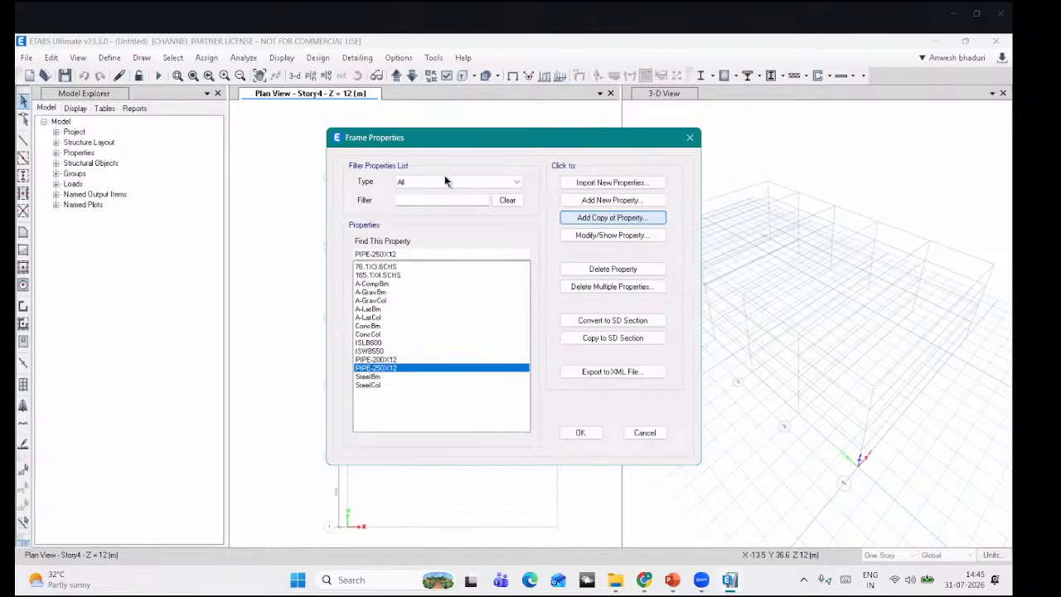
Step: Add PIPE-300X12 with a 300 mm outside diameter
{"action": "type", "text": "PIPE"}
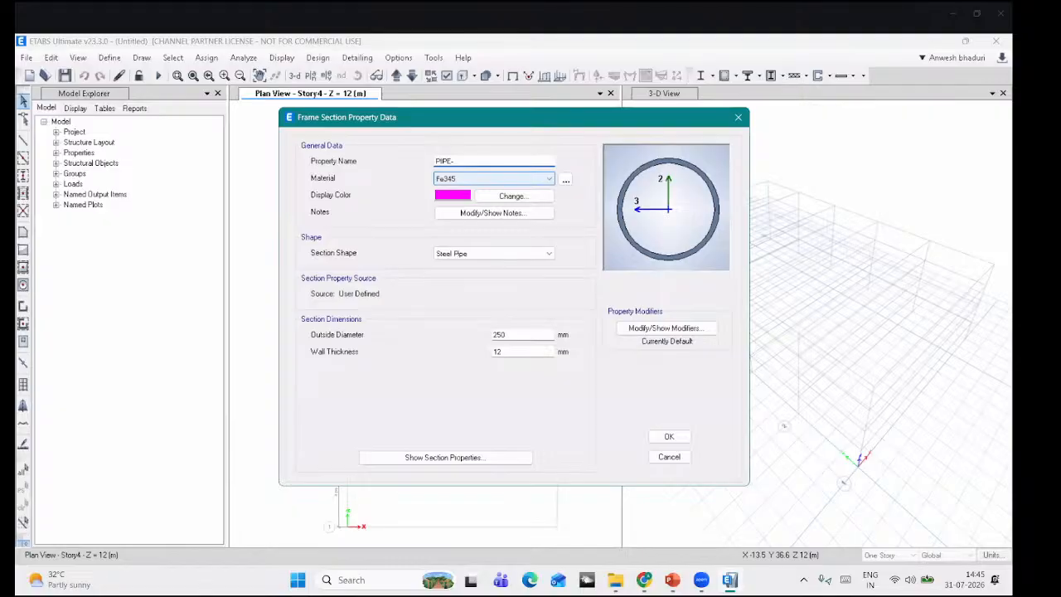
{"action": "type", "text": "-300X12"}
{"action": "left_click_drag", "start_coordinate": [511, 338], "coordinate": [459, 332]}
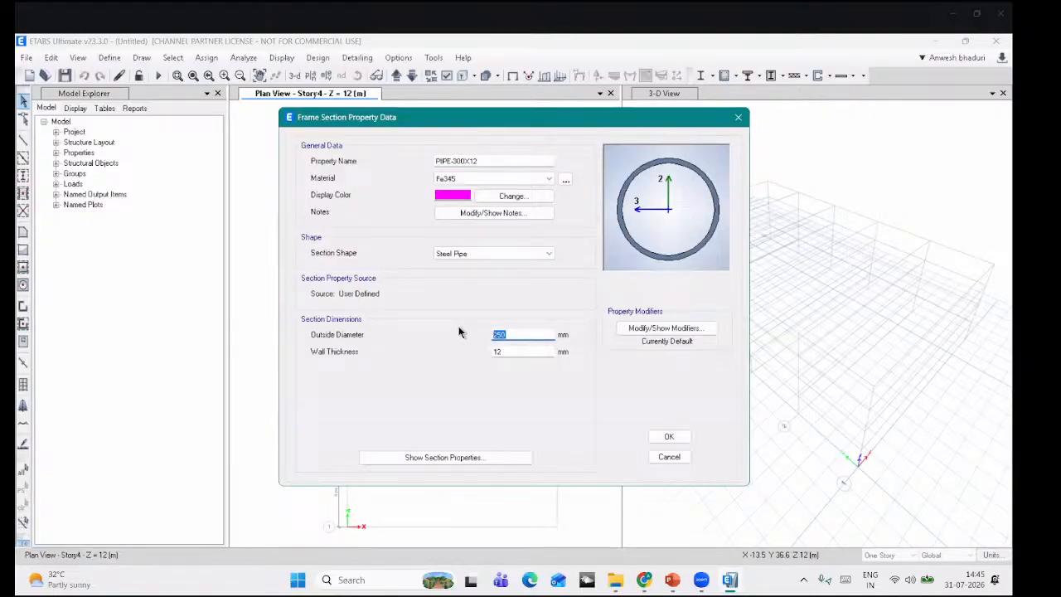
{"action": "type", "text": "300"}
{"action": "left_click", "coordinate": [669, 436]}
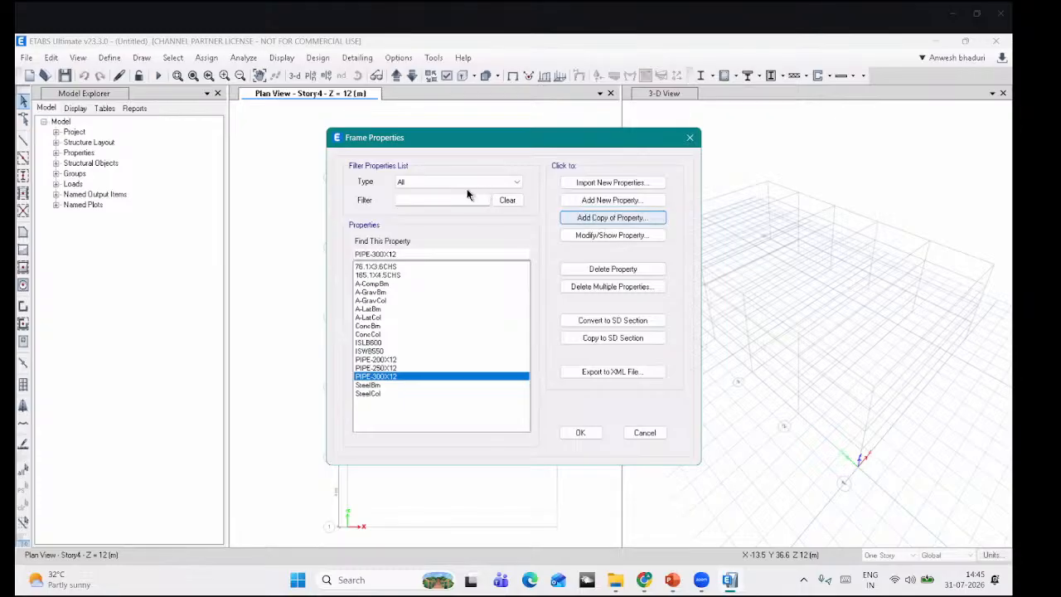
Step: Save copied section PIPE-500X14 with 500 mm outside diameter and 14 mm wall thickness
{"action": "type", "text": "P"}
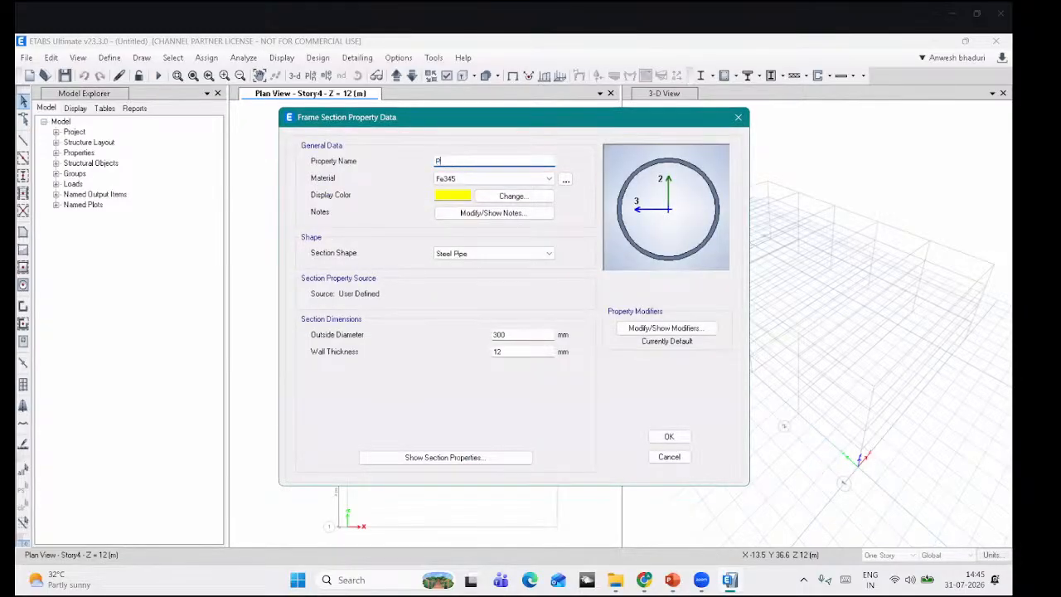
{"action": "type", "text": "IPE-500X14"}
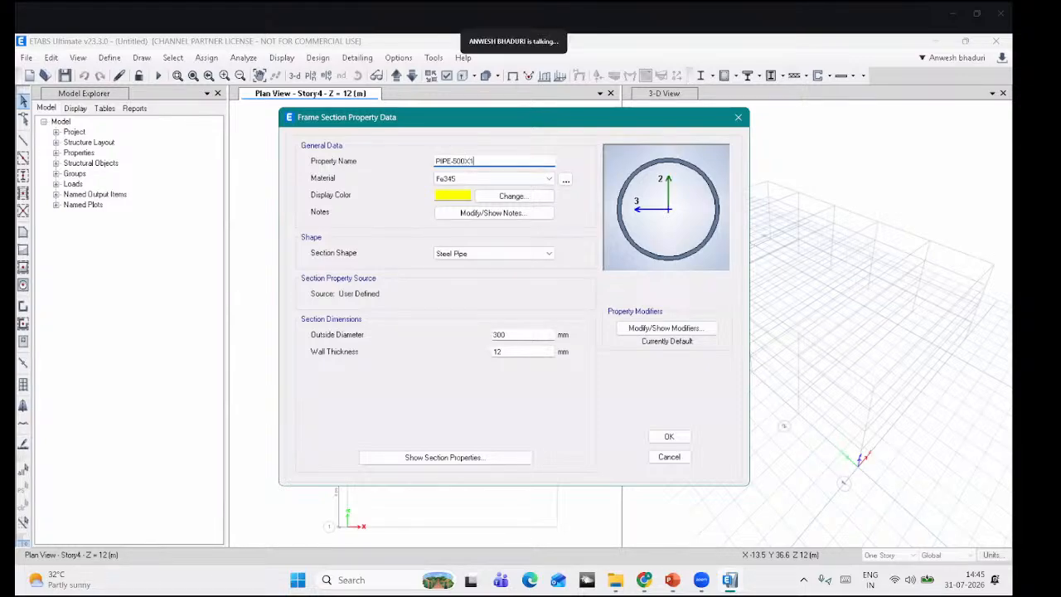
{"action": "double_click", "coordinate": [508, 334]}
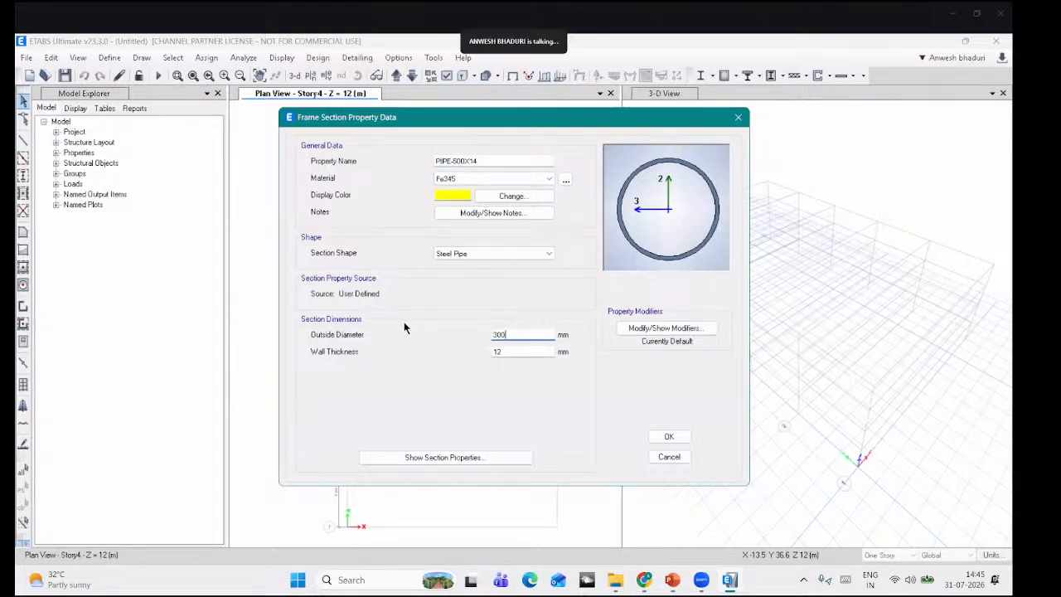
{"action": "type", "text": "500"}
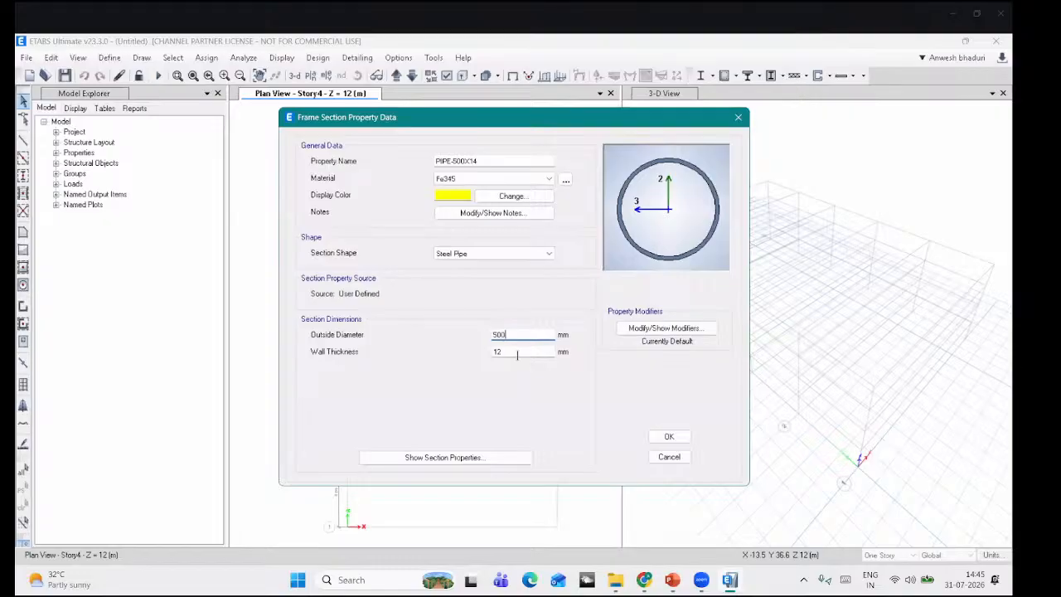
{"action": "key", "text": "Tab"}
{"action": "type", "text": "1"}
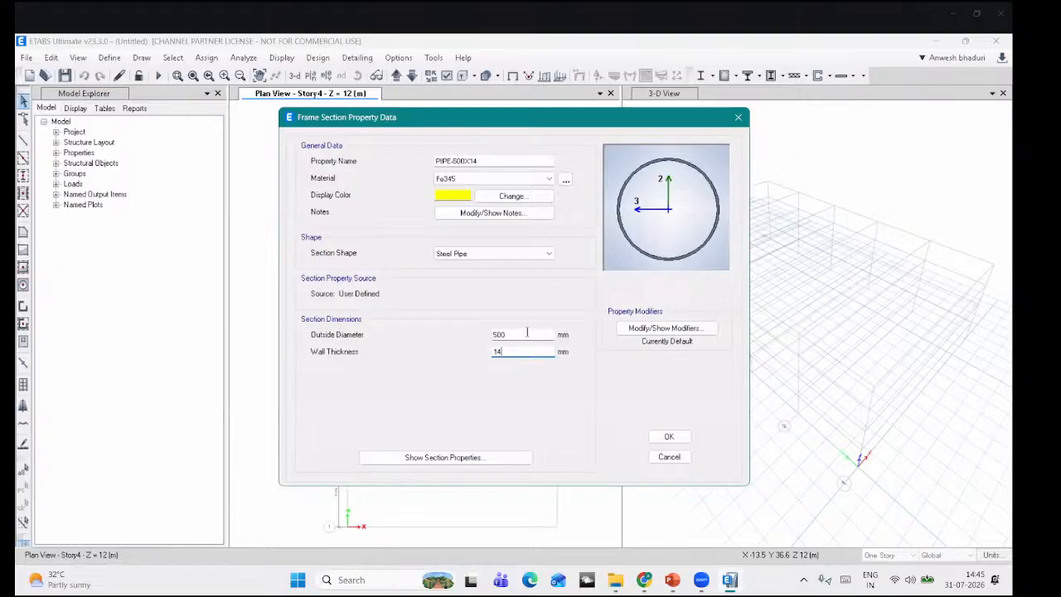
{"action": "left_click", "coordinate": [669, 436]}
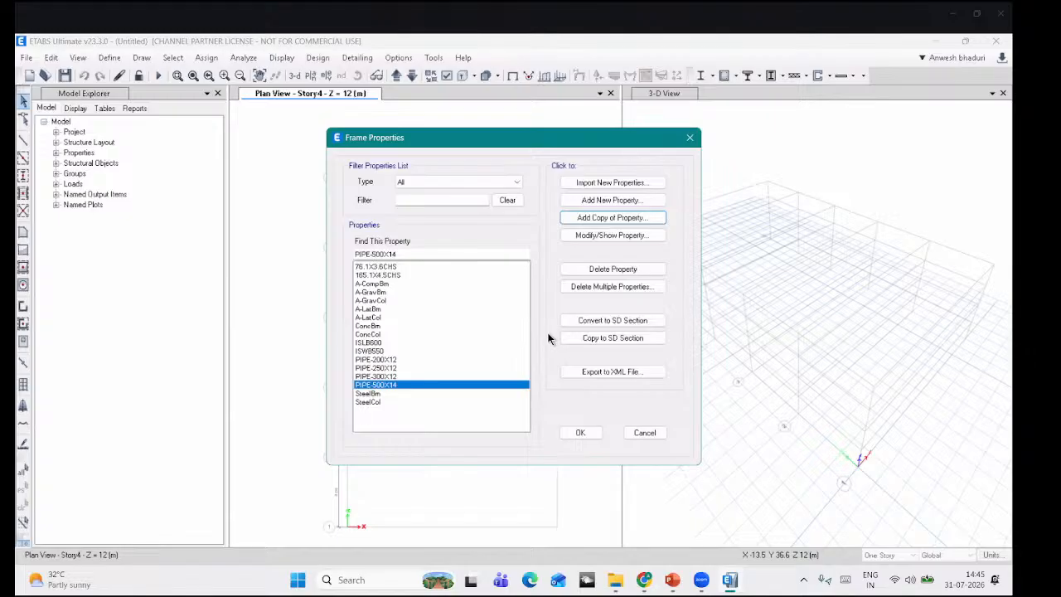
{"action": "left_click", "coordinate": [612, 183]}
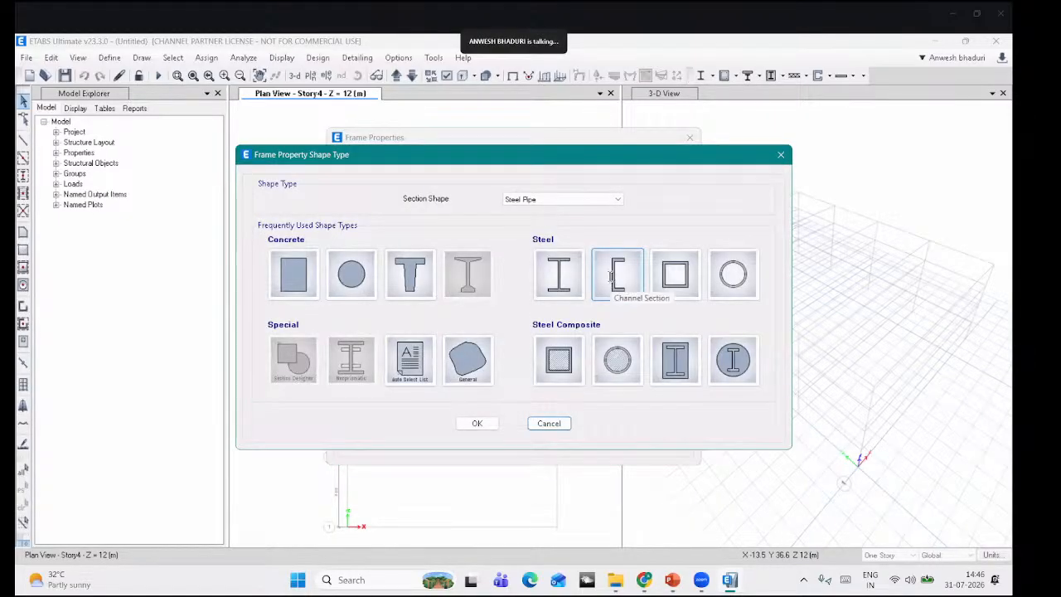
Step: Import the ISLC175 channel from the Indian section library into the frame properties and close the list
{"action": "left_click", "coordinate": [613, 276]}
{"action": "left_click", "coordinate": [551, 135]}
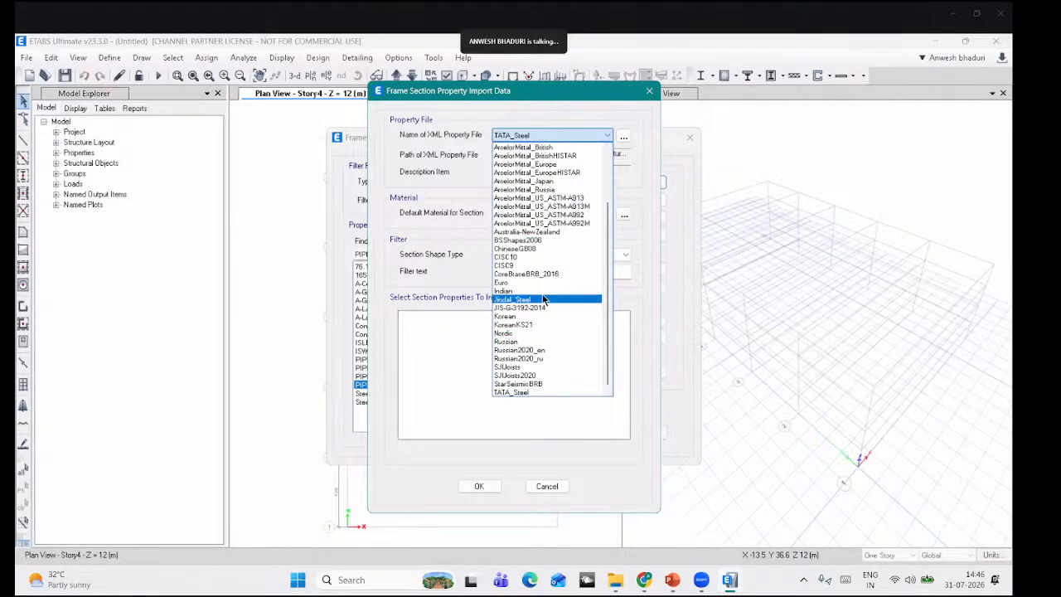
{"action": "left_click", "coordinate": [540, 291]}
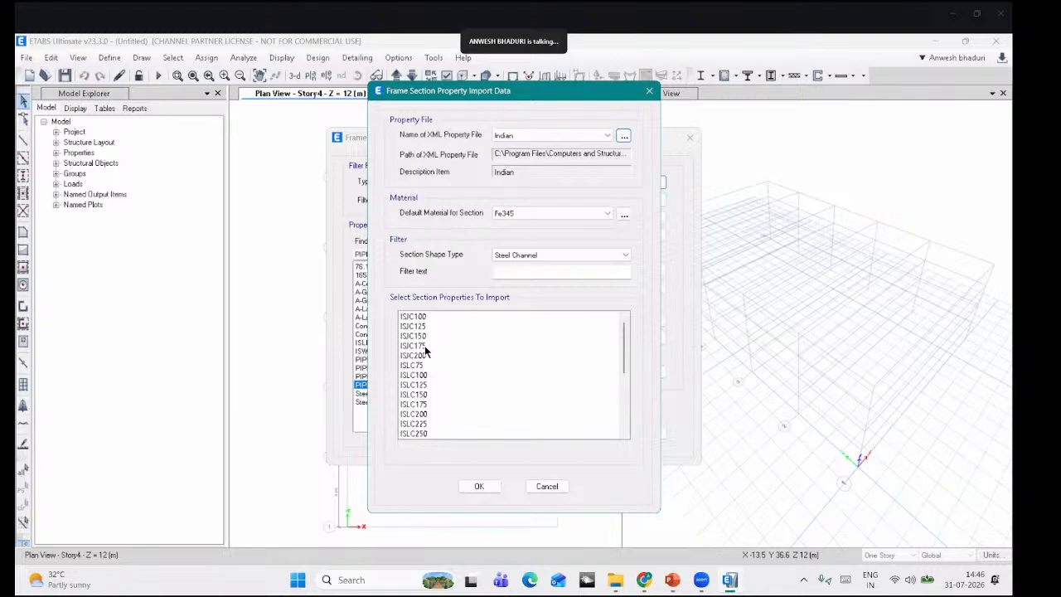
{"action": "left_click", "coordinate": [426, 404]}
{"action": "left_click", "coordinate": [481, 485]}
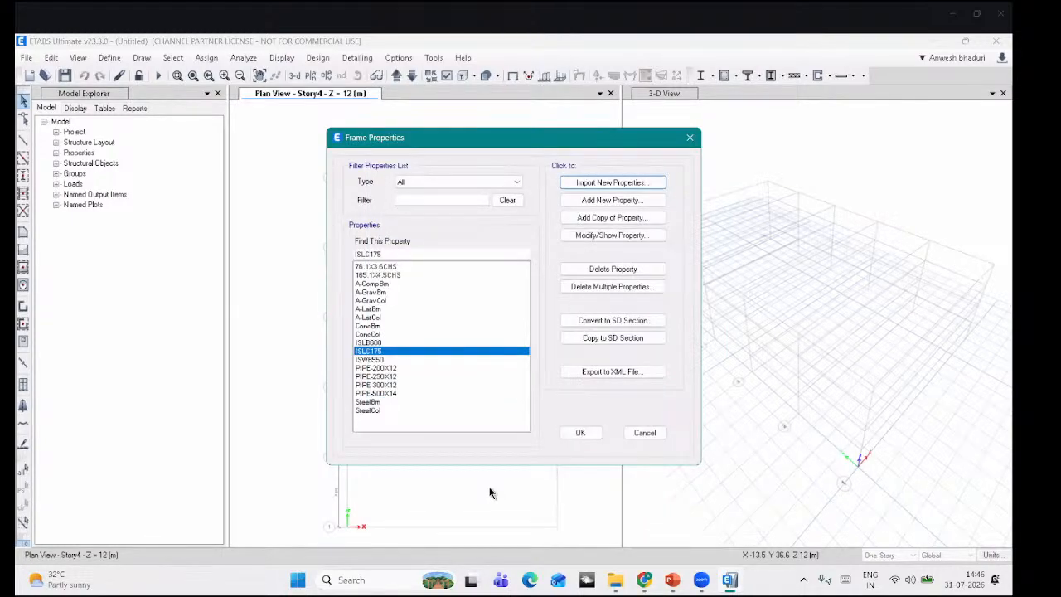
{"action": "left_click", "coordinate": [580, 433]}
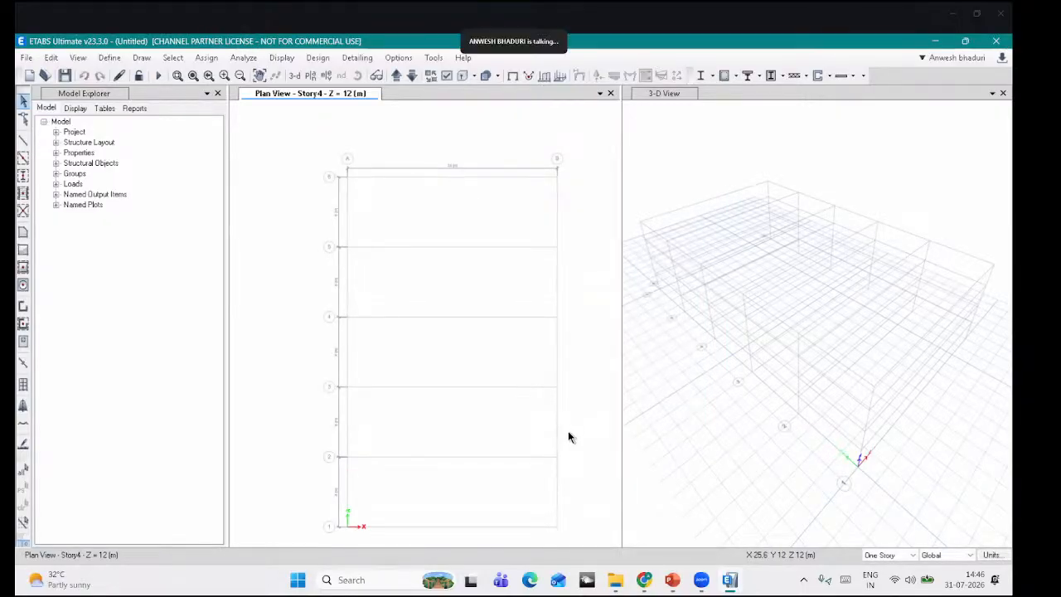
Step: Open SingleTruss.dxf for import as a 3D model
{"action": "left_click", "coordinate": [27, 57]}
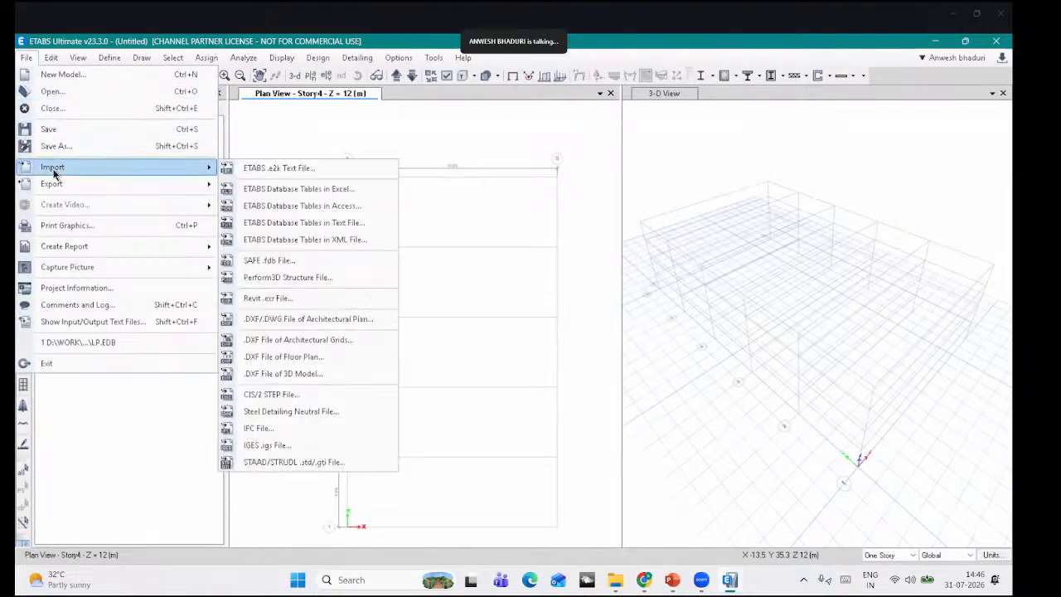
{"action": "mouse_move", "coordinate": [211, 168]}
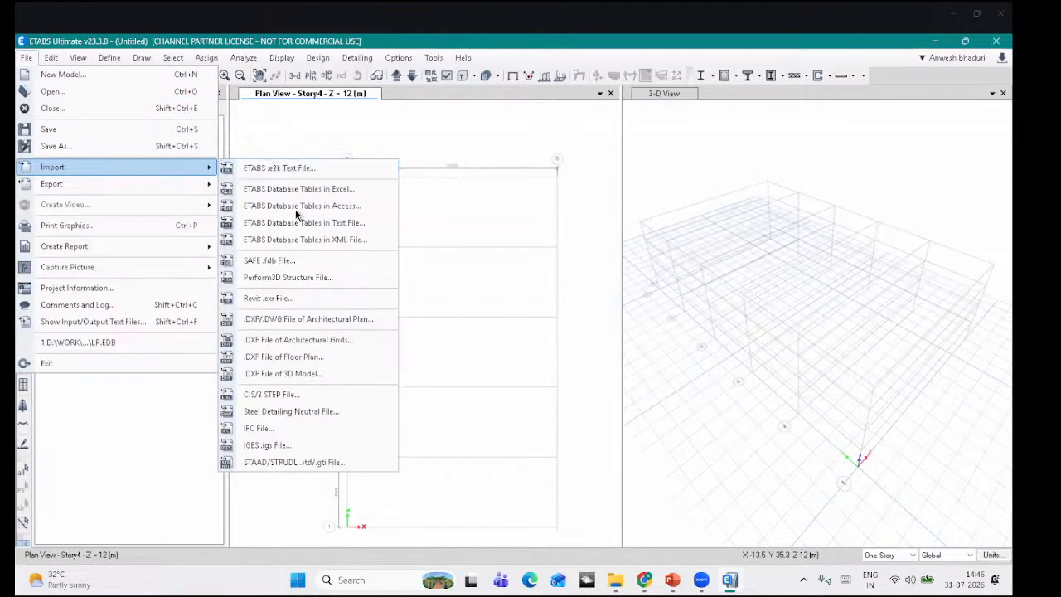
{"action": "left_click", "coordinate": [299, 377]}
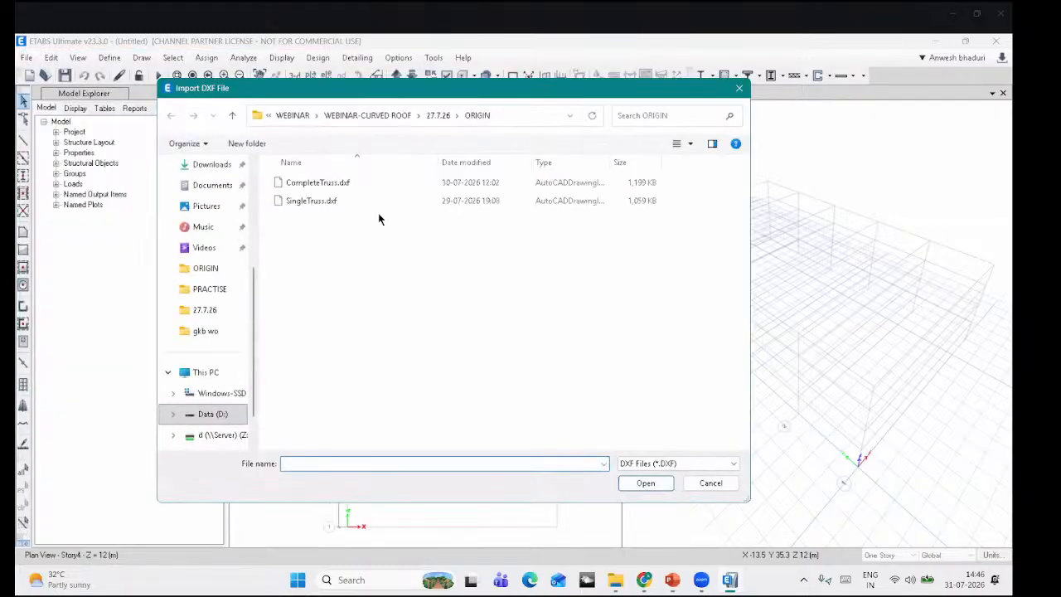
{"action": "left_click", "coordinate": [339, 207]}
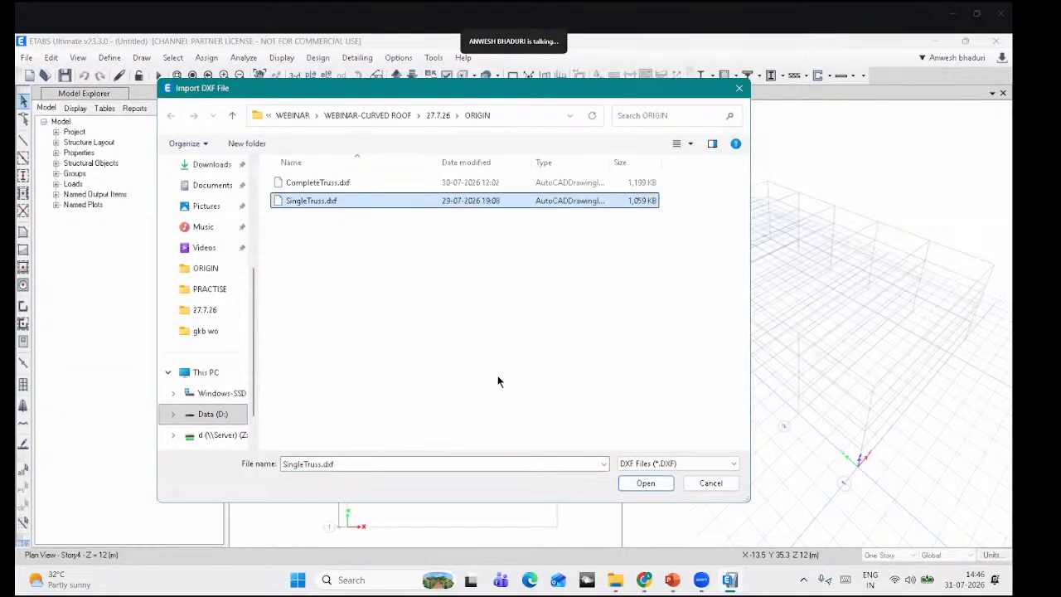
{"action": "left_click", "coordinate": [646, 483]}
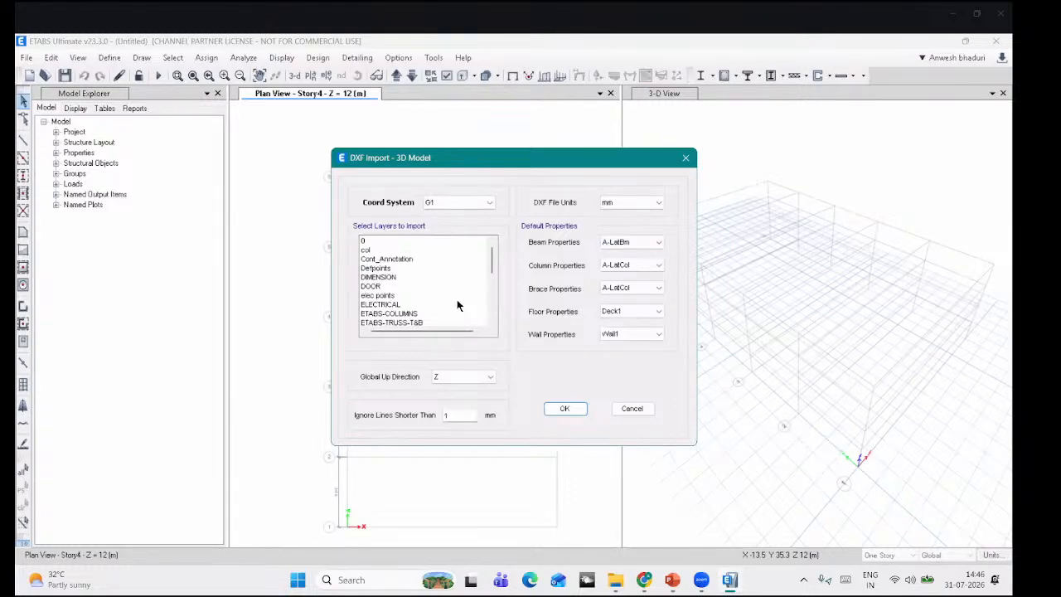
Step: Select the ETABS-COLUMNS, ETABS-TRUSS-T&B and ETABS-WEB layers for import
{"action": "scroll", "coordinate": [457, 305], "scroll_direction": "down", "scroll_amount": 1}
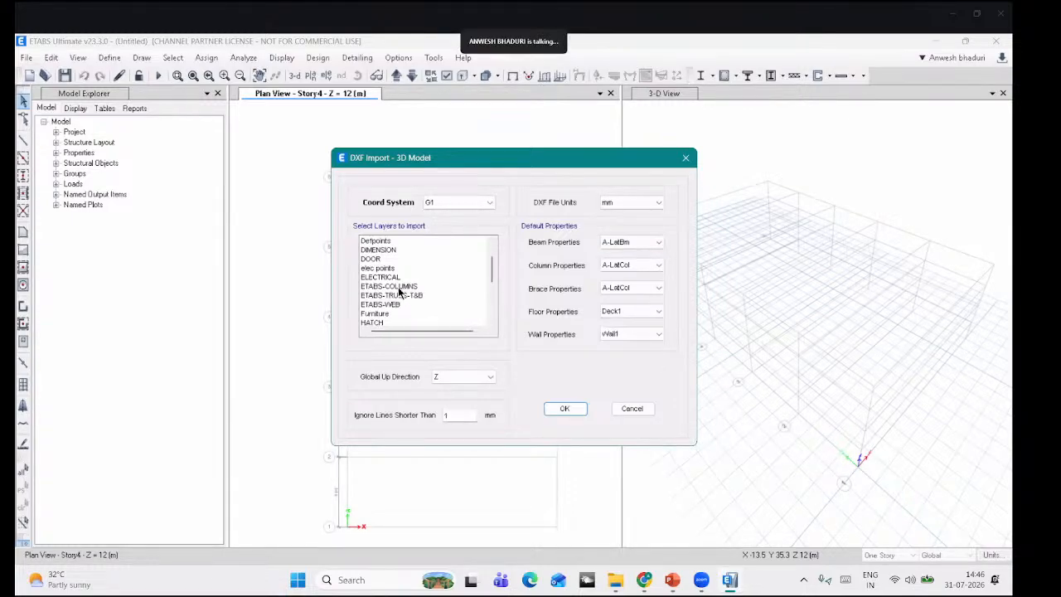
{"action": "left_click_drag", "start_coordinate": [402, 288], "coordinate": [402, 304]}
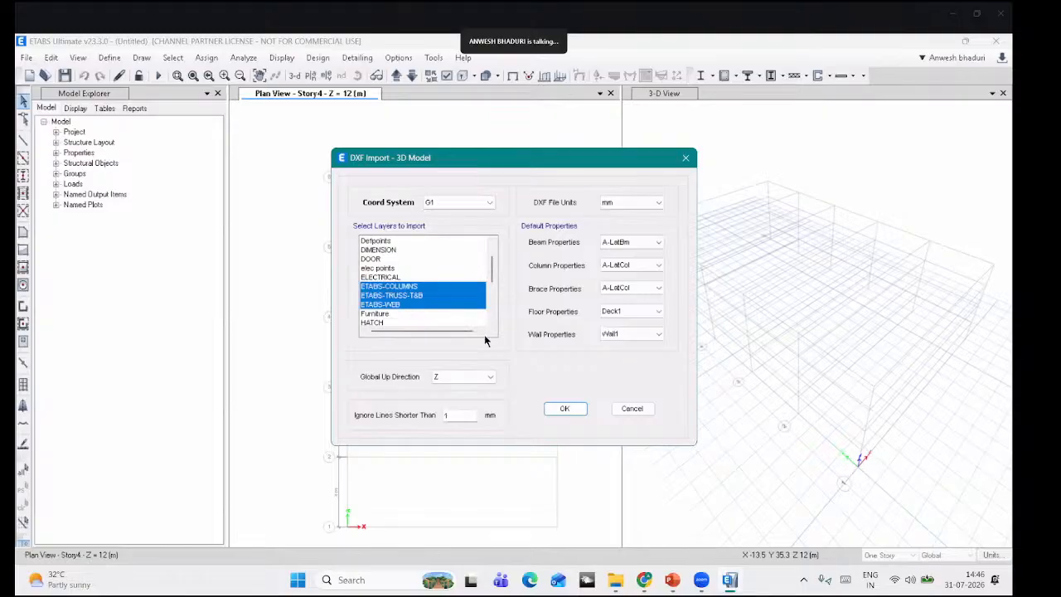
{"action": "scroll", "coordinate": [457, 301], "scroll_direction": "down", "scroll_amount": 1}
{"action": "scroll", "coordinate": [457, 301], "scroll_direction": "up", "scroll_amount": 1}
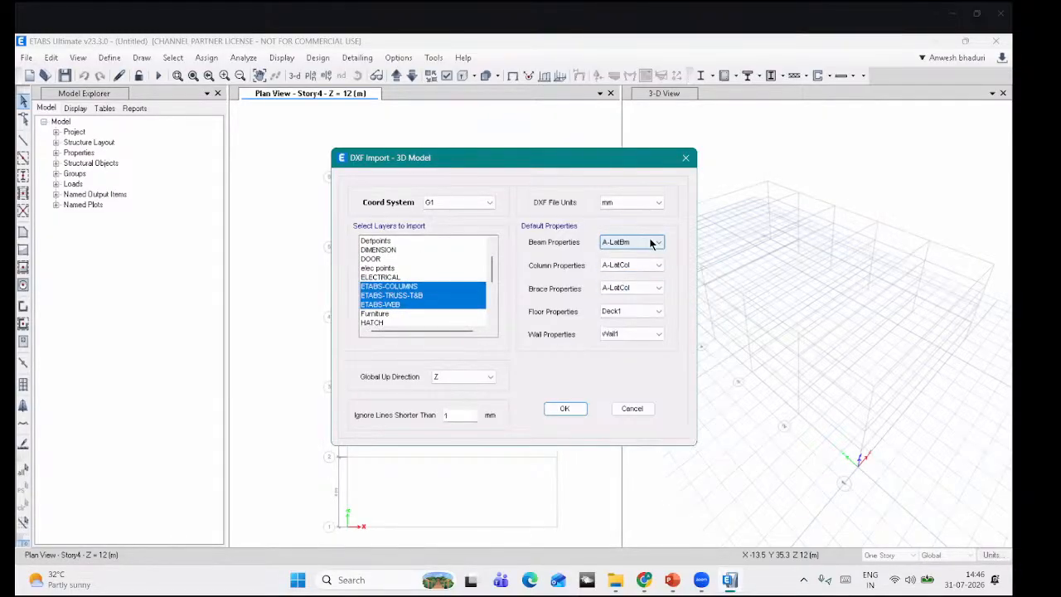
Step: Set imported beams and braces to 76.1X3.6CHS and columns to PIPE-500X14
{"action": "left_click", "coordinate": [652, 242]}
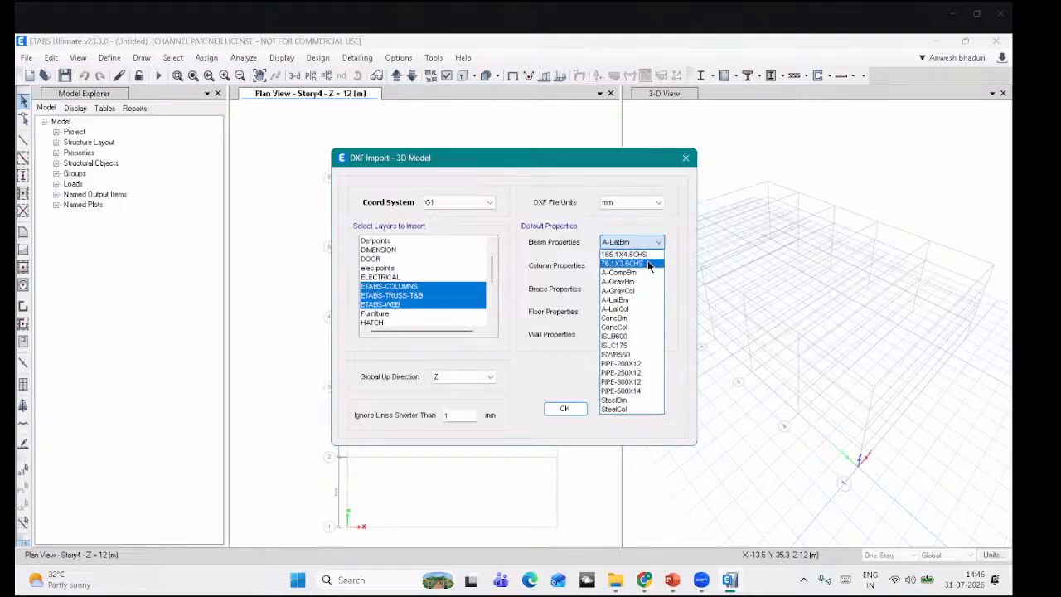
{"action": "left_click", "coordinate": [649, 264]}
{"action": "left_click", "coordinate": [646, 264]}
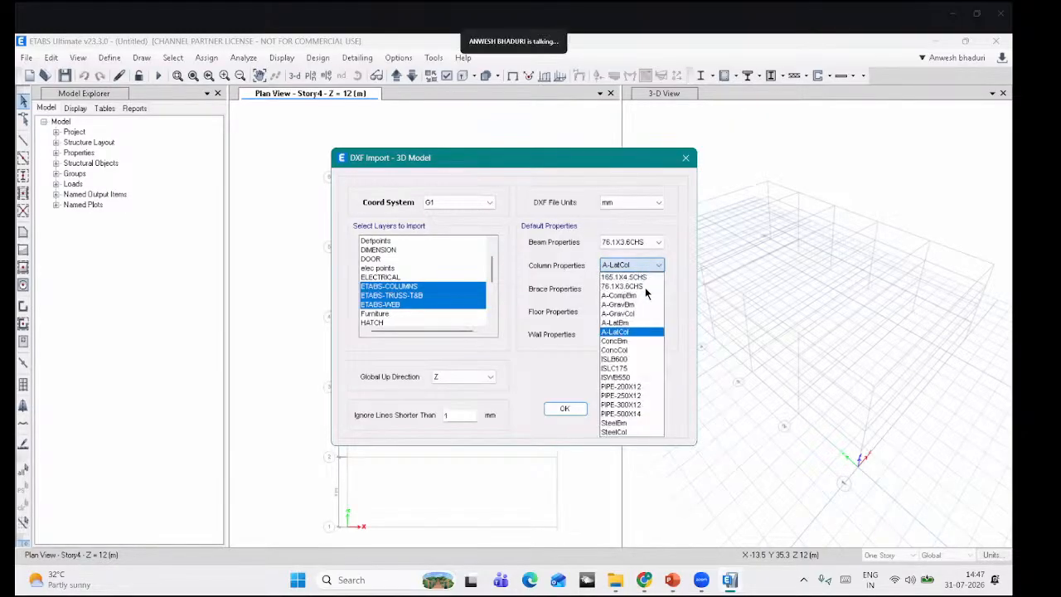
{"action": "left_click", "coordinate": [637, 414]}
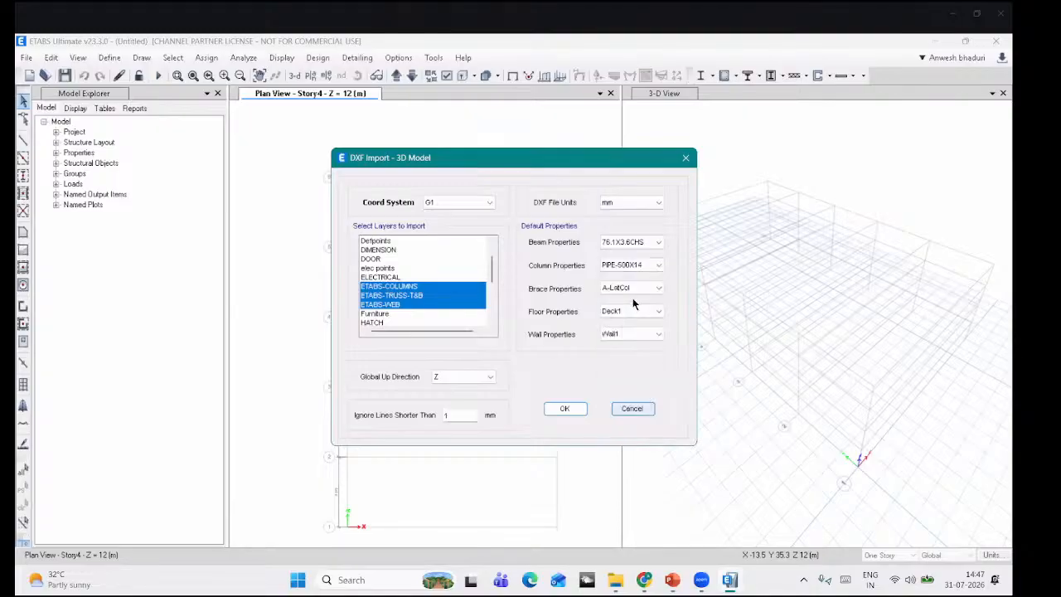
{"action": "left_click", "coordinate": [632, 286]}
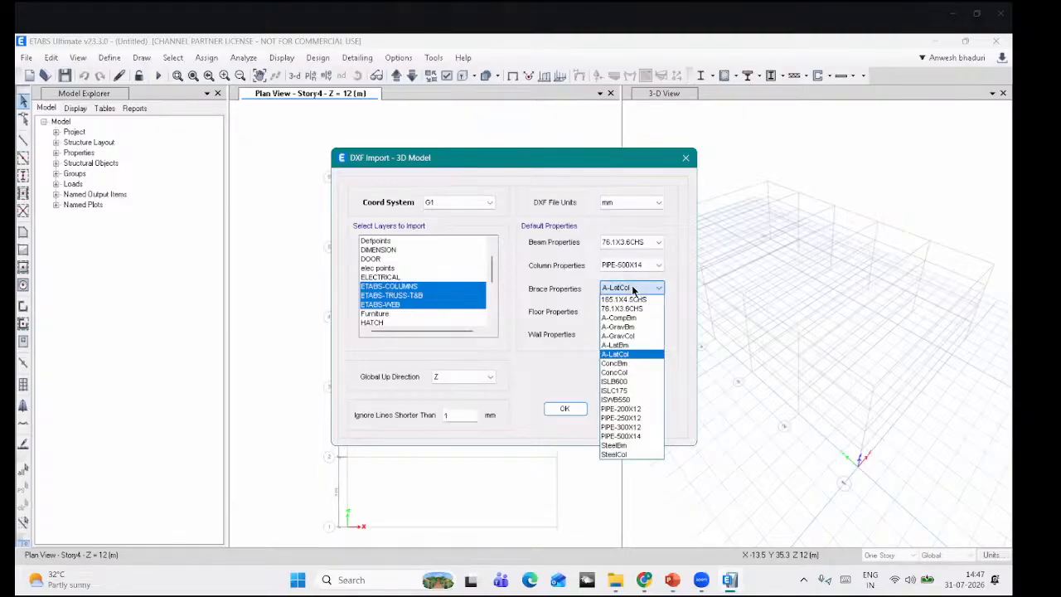
{"action": "left_click", "coordinate": [624, 309]}
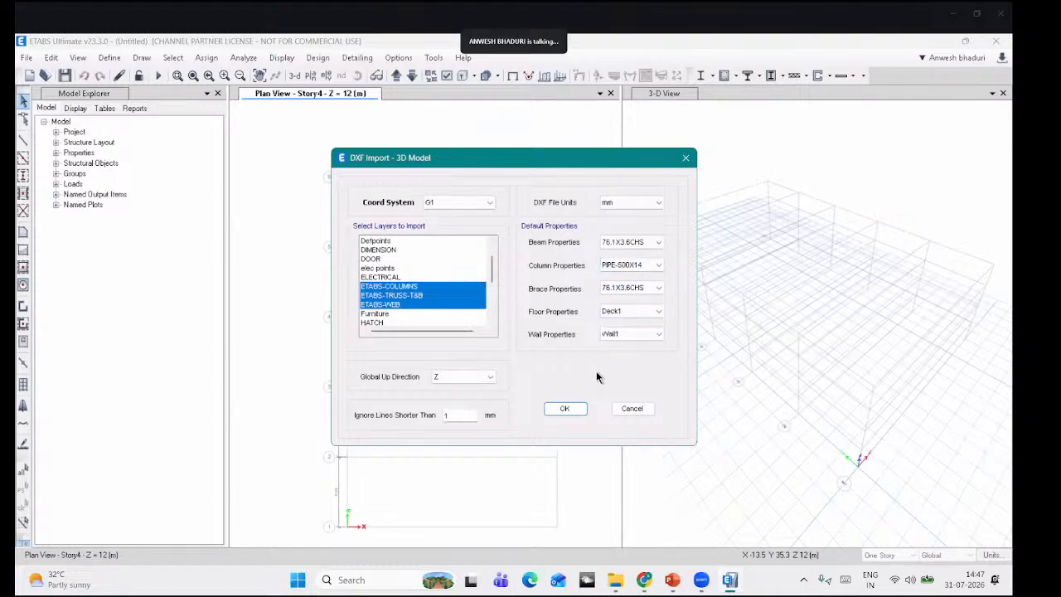
Step: Run the DXF import and merge stories at 5 m, leaving Story1 at 7.5 m and Story2 at 15.6857 m
{"action": "left_click", "coordinate": [566, 408]}
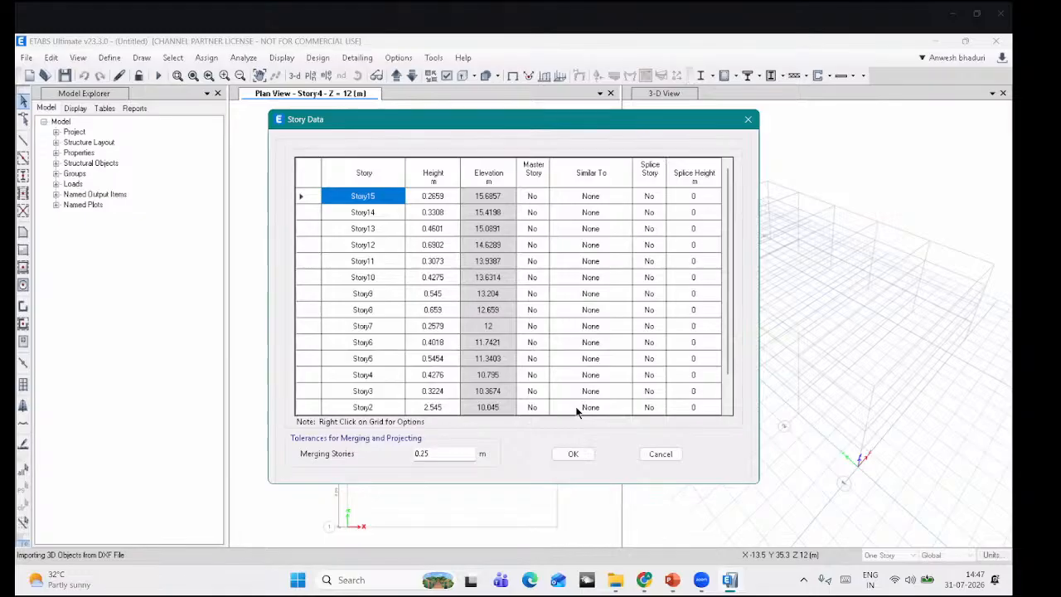
{"action": "scroll", "coordinate": [506, 323], "scroll_direction": "down", "scroll_amount": 1}
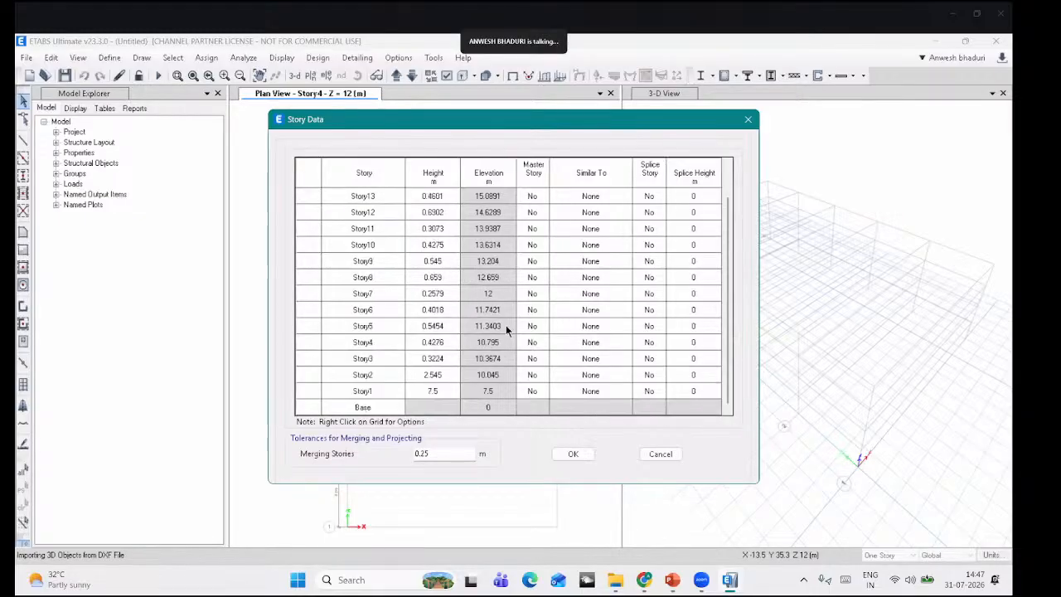
{"action": "scroll", "coordinate": [505, 319], "scroll_direction": "up", "scroll_amount": 1}
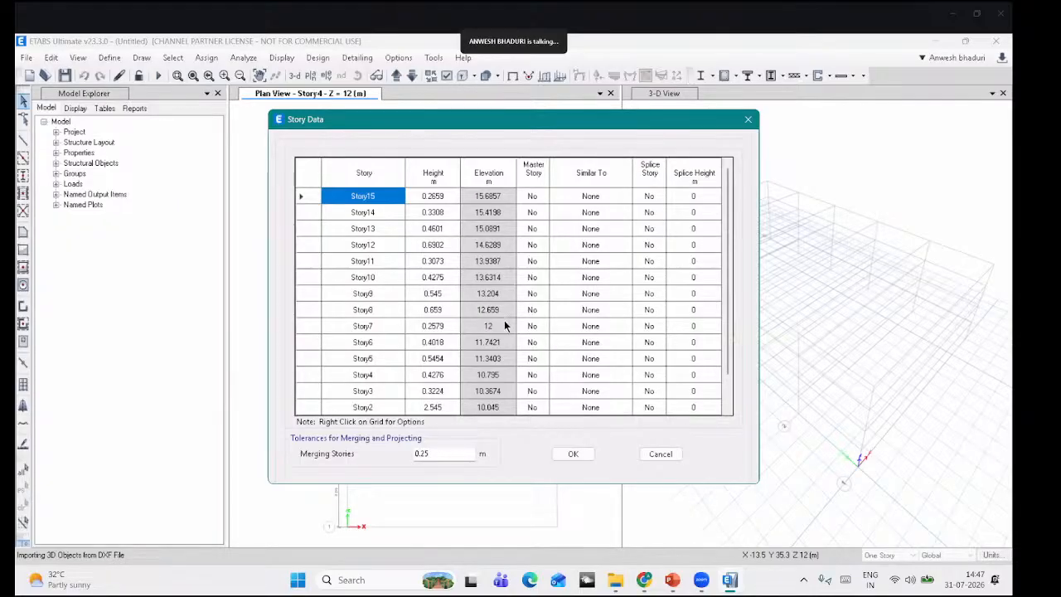
{"action": "scroll", "coordinate": [444, 209], "scroll_direction": "down", "scroll_amount": 1}
{"action": "scroll", "coordinate": [441, 290], "scroll_direction": "up", "scroll_amount": 1}
{"action": "scroll", "coordinate": [445, 207], "scroll_direction": "down", "scroll_amount": 2}
{"action": "scroll", "coordinate": [441, 374], "scroll_direction": "up", "scroll_amount": 2}
{"action": "scroll", "coordinate": [441, 375], "scroll_direction": "down", "scroll_amount": 2}
{"action": "left_click_drag", "start_coordinate": [446, 455], "coordinate": [359, 454]}
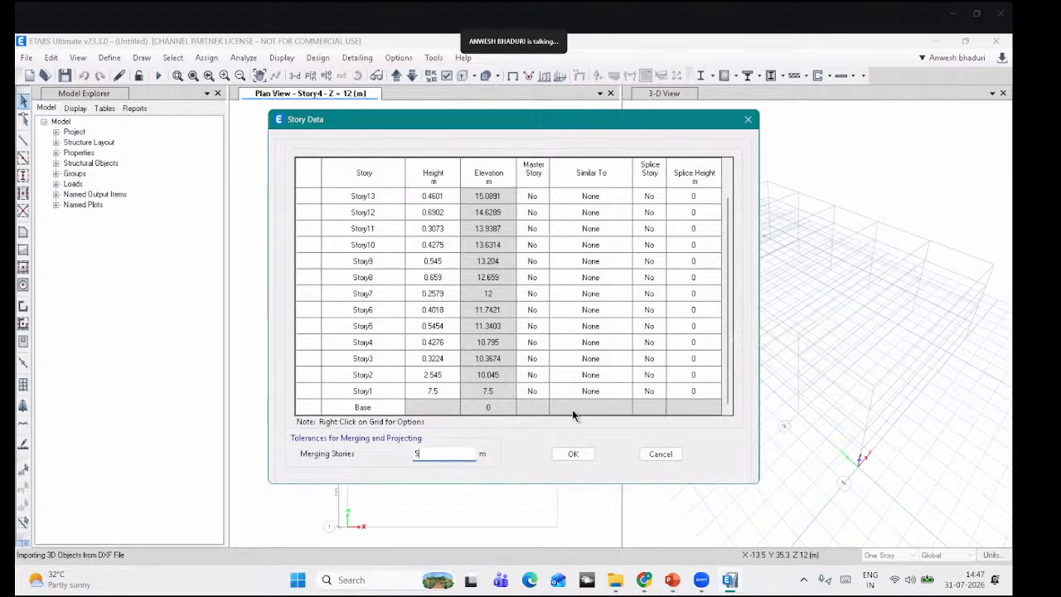
{"action": "key", "text": "Tab"}
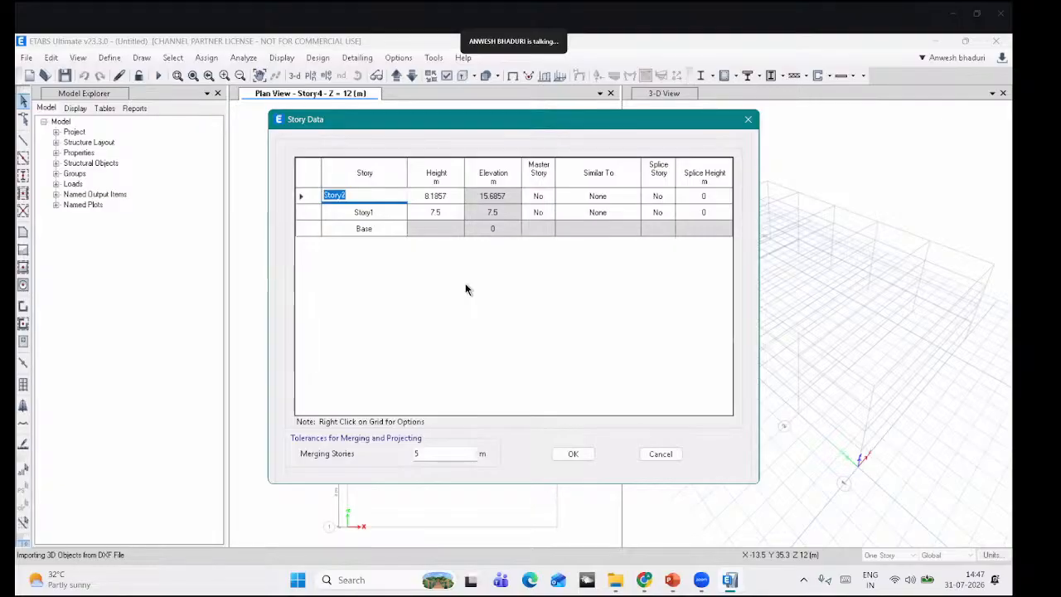
Step: Accept the merged story data and create a WEBINAR-FILE folder inside 27.7.26
{"action": "left_click", "coordinate": [591, 454]}
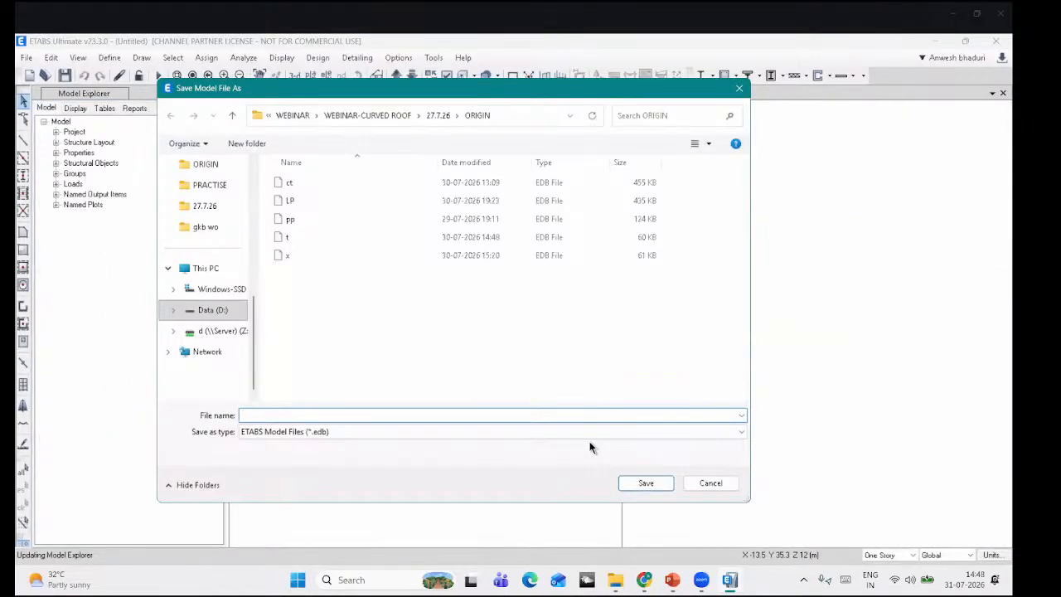
{"action": "left_click", "coordinate": [431, 116]}
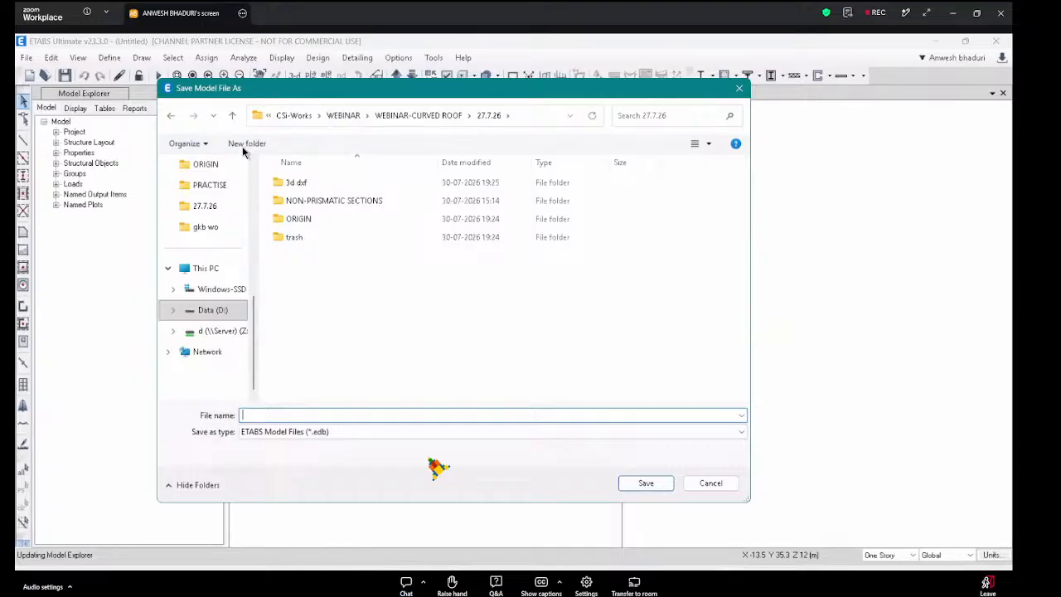
{"action": "left_click", "coordinate": [249, 144]}
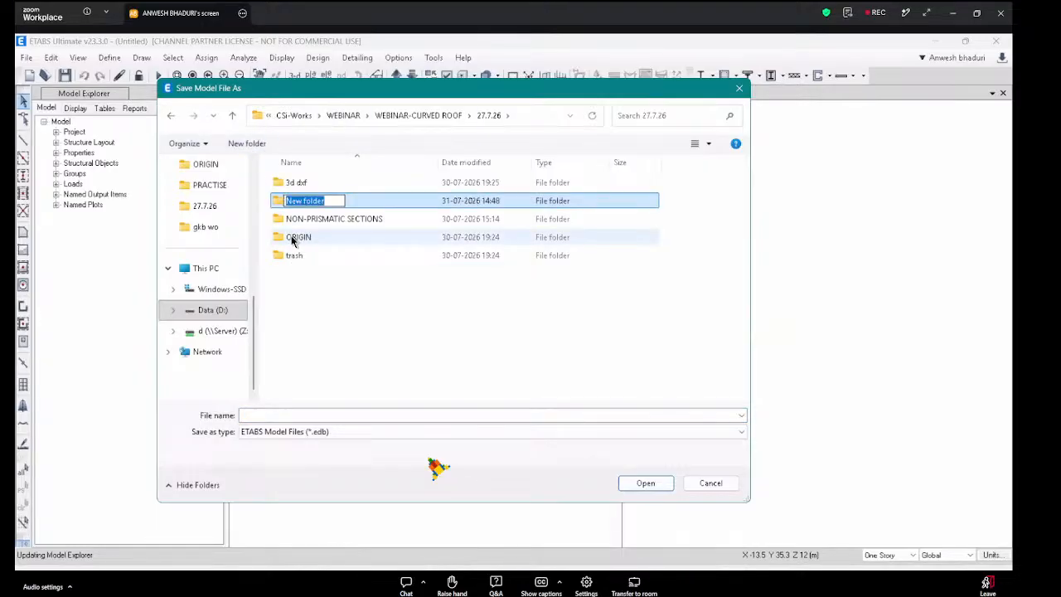
{"action": "type", "text": "ET"}
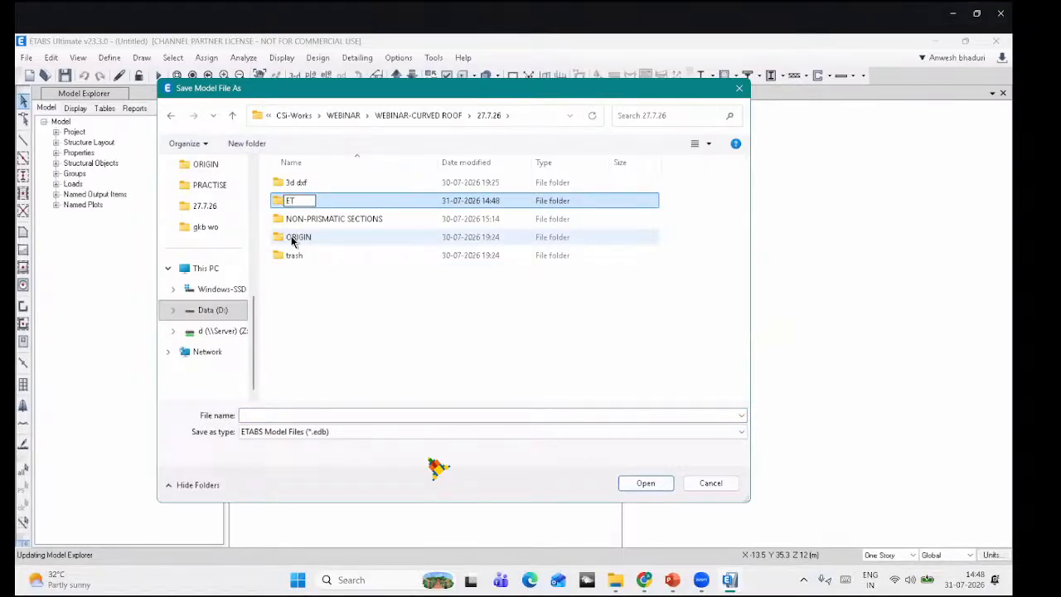
{"action": "type", "text": "WEBINS"}
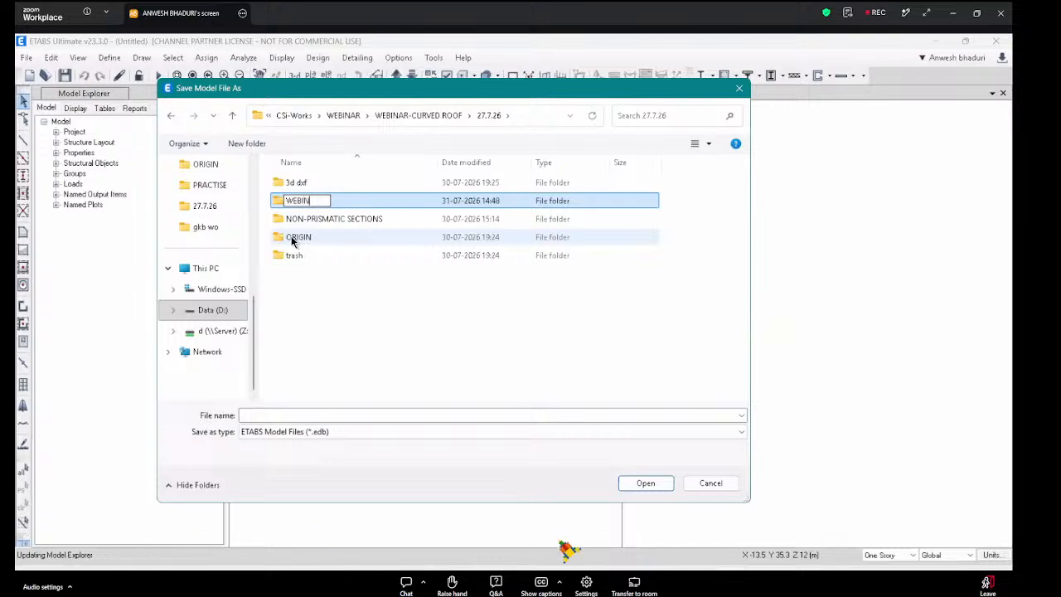
{"action": "key", "text": "BackSpace"}
{"action": "type", "text": "AR-FILE"}
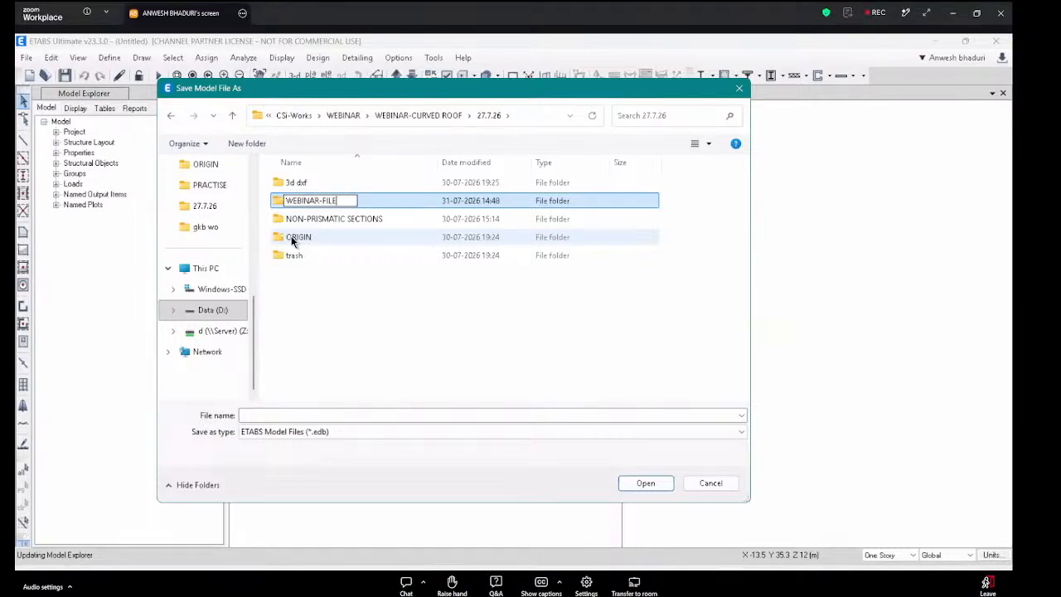
{"action": "key", "text": "Return"}
{"action": "key", "text": "Return"}
Step: Save the model as CURVED-ROOF in the WEBINAR-FILE folder
{"action": "left_click", "coordinate": [355, 416]}
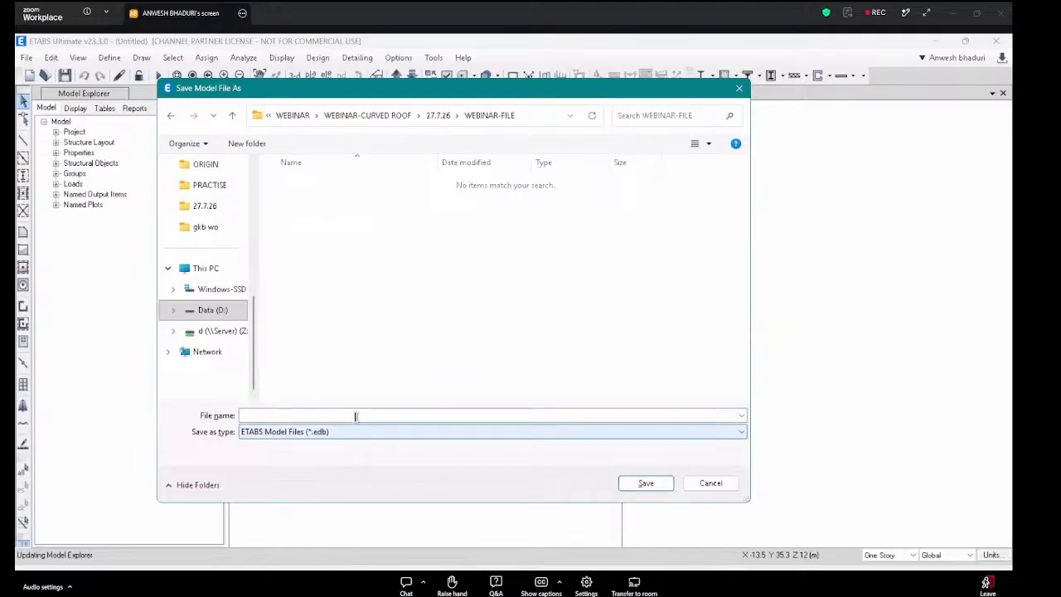
{"action": "type", "text": "CURVED-ROOF"}
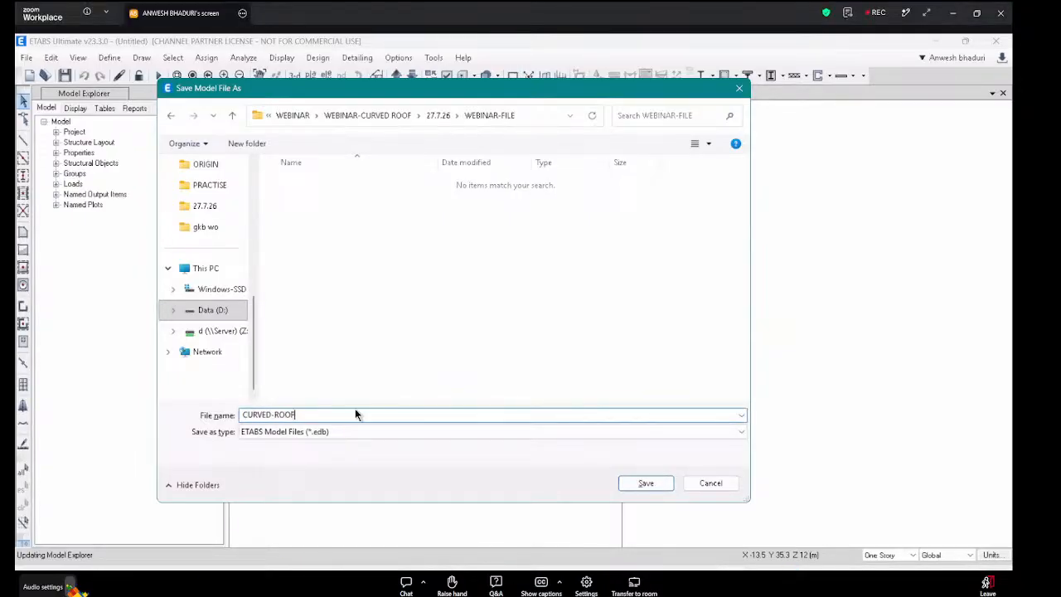
{"action": "key", "text": "Return"}
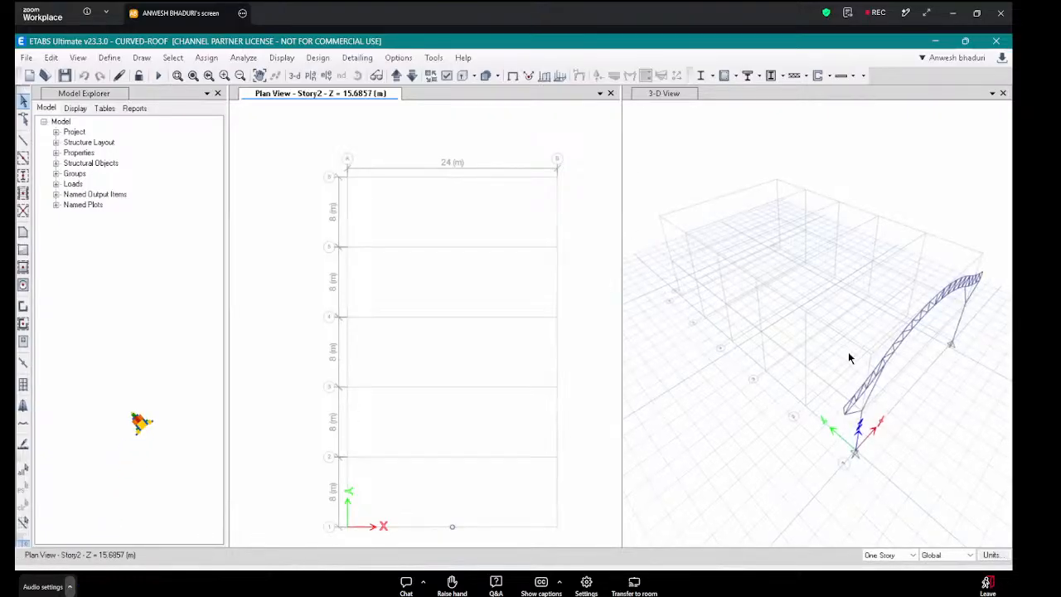
{"action": "middle_click_drag", "start_coordinate": [848, 353], "coordinate": [840, 341]}
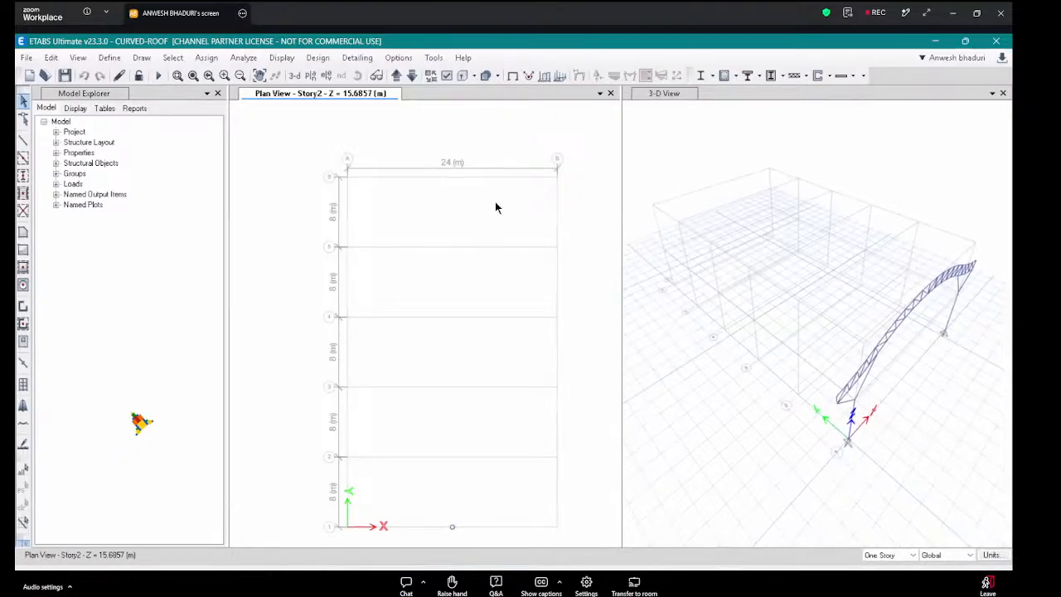
Step: Show the bounding plane and switch to elevation view 1 through the truss
{"action": "left_click", "coordinate": [434, 57]}
{"action": "mouse_move", "coordinate": [399, 57]}
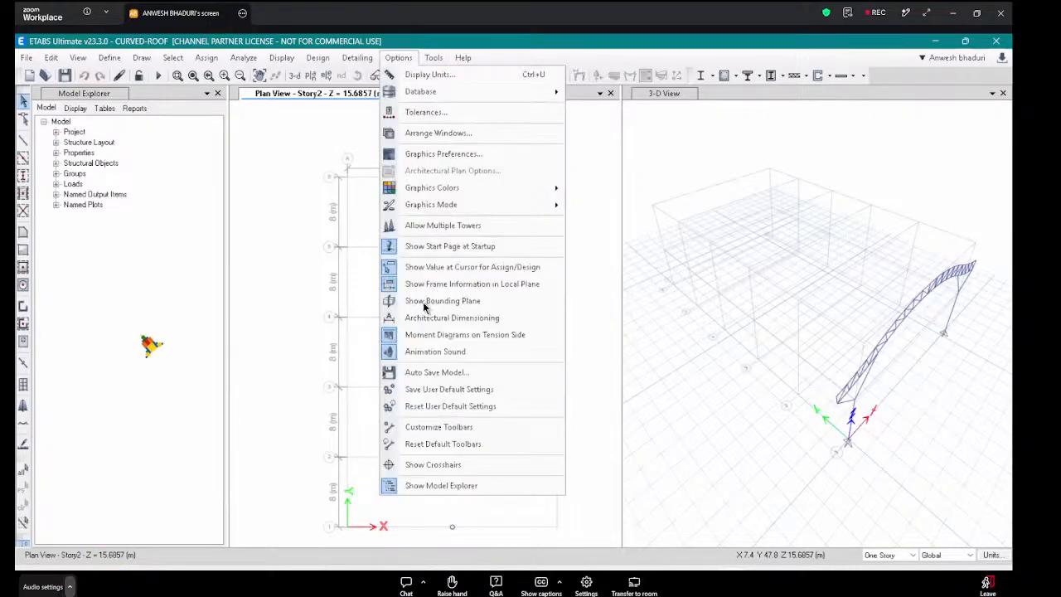
{"action": "left_click", "coordinate": [427, 301]}
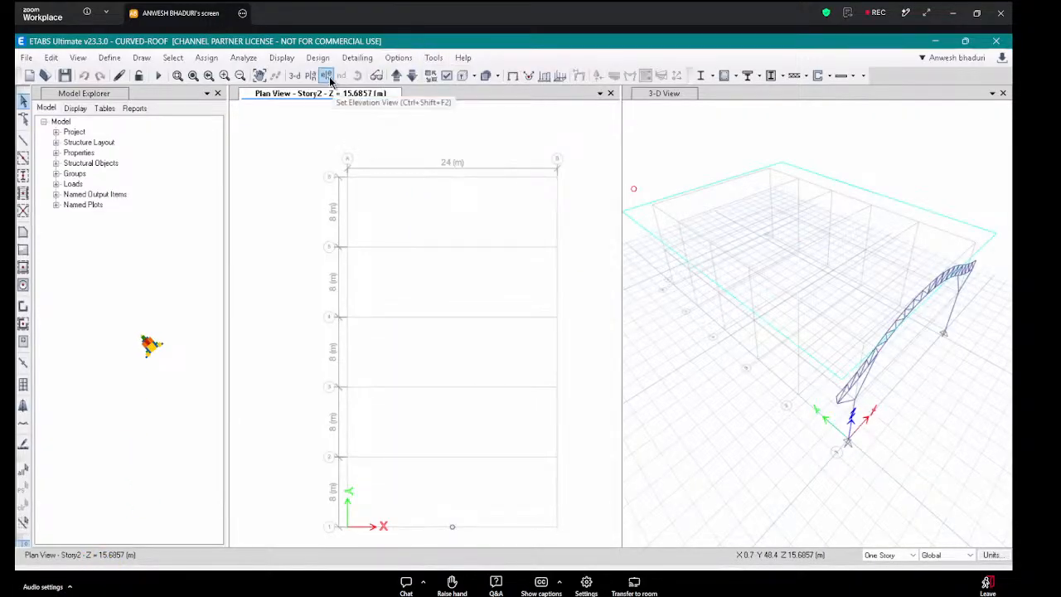
{"action": "left_click", "coordinate": [326, 75]}
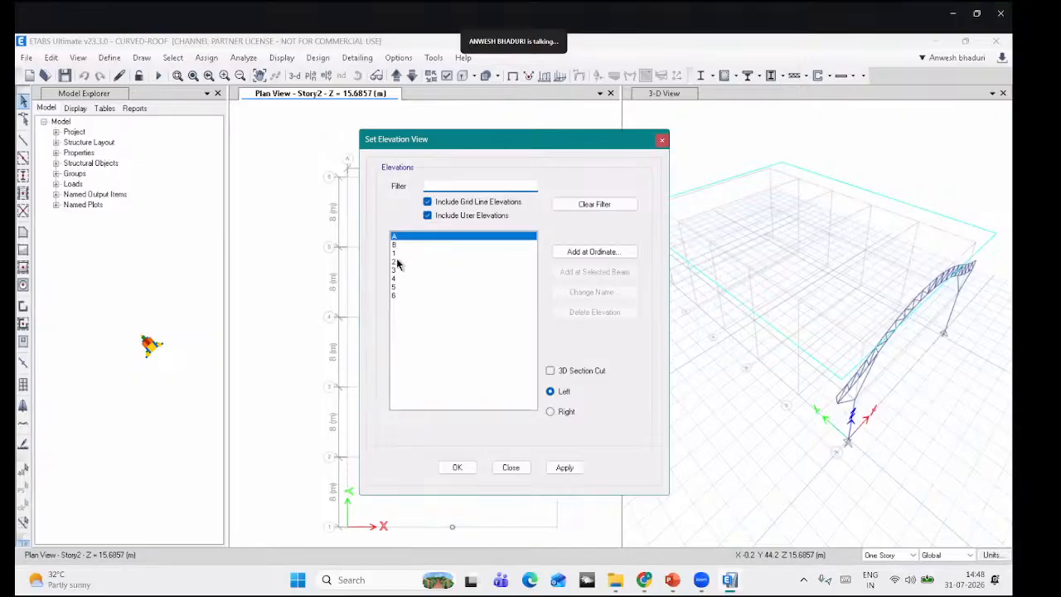
{"action": "left_click", "coordinate": [394, 253]}
{"action": "left_click", "coordinate": [457, 467]}
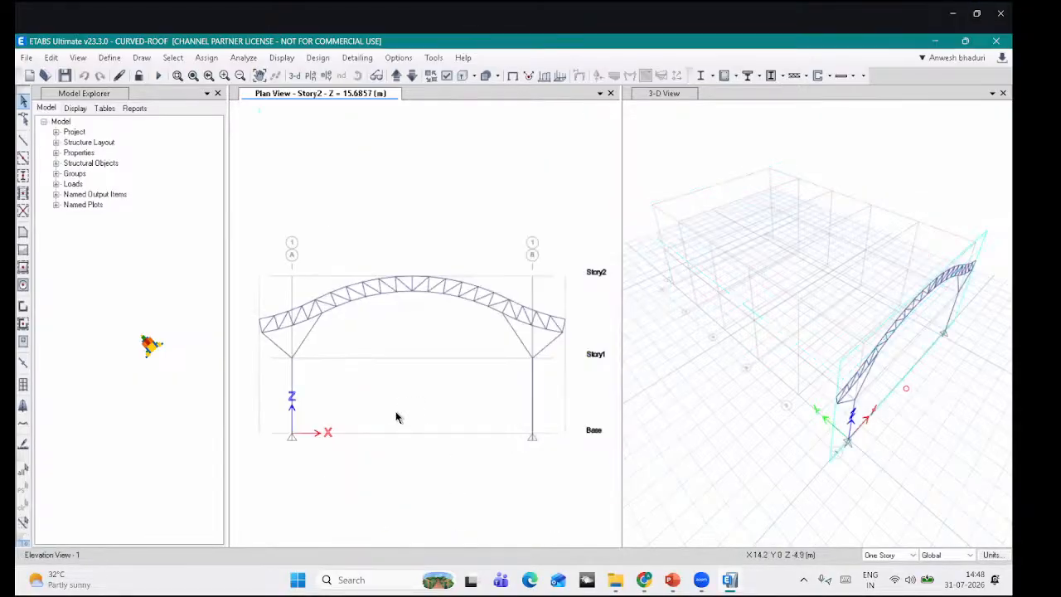
{"action": "left_click", "coordinate": [461, 75]}
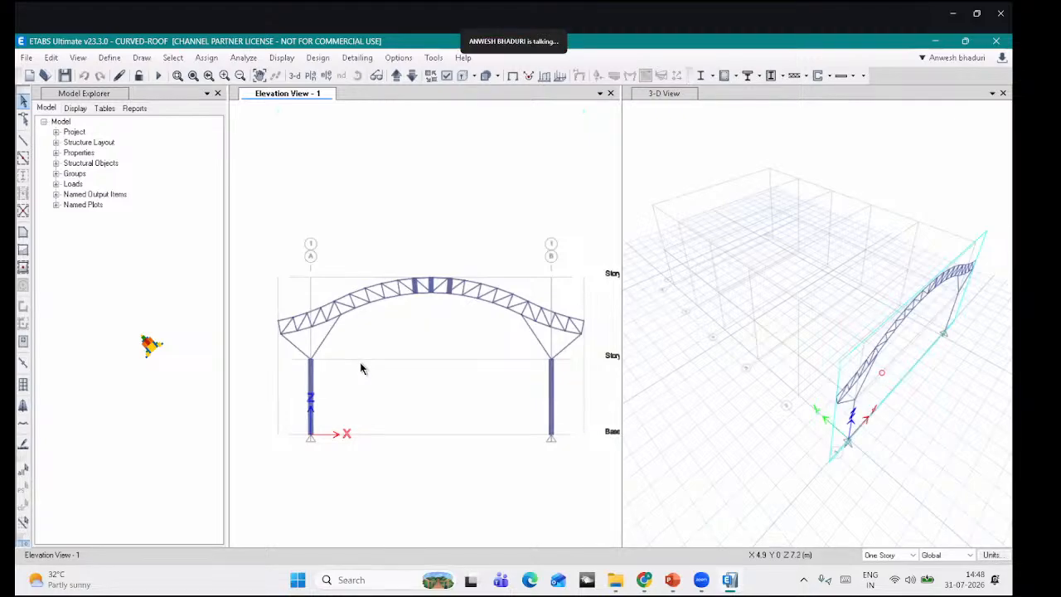
Step: Zoom to the arch crown and select its three thick vertical members
{"action": "scroll", "coordinate": [297, 365], "scroll_direction": "up", "scroll_amount": 3}
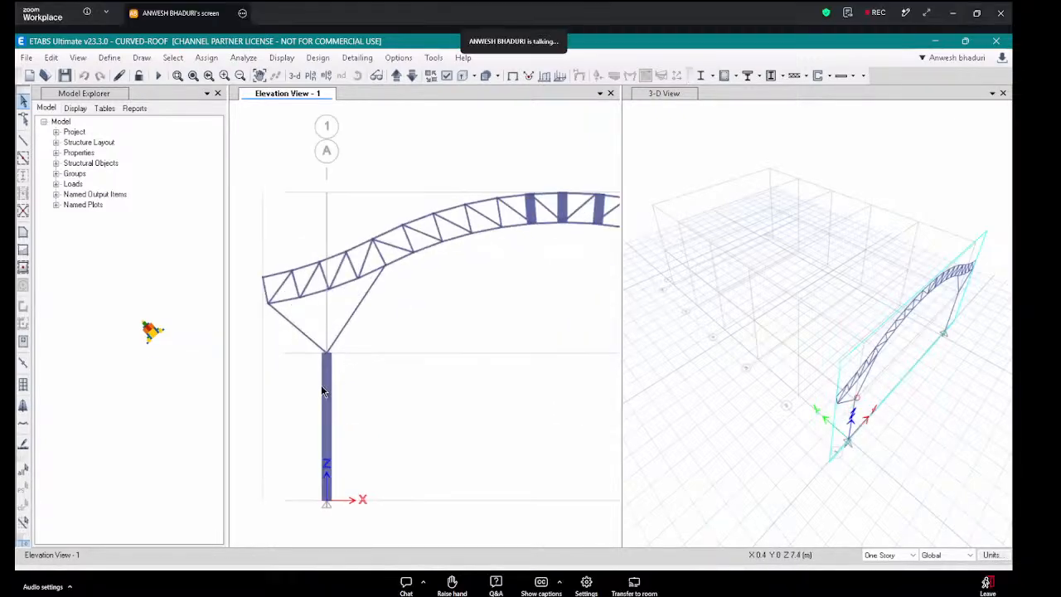
{"action": "scroll", "coordinate": [339, 334], "scroll_direction": "down", "scroll_amount": 3}
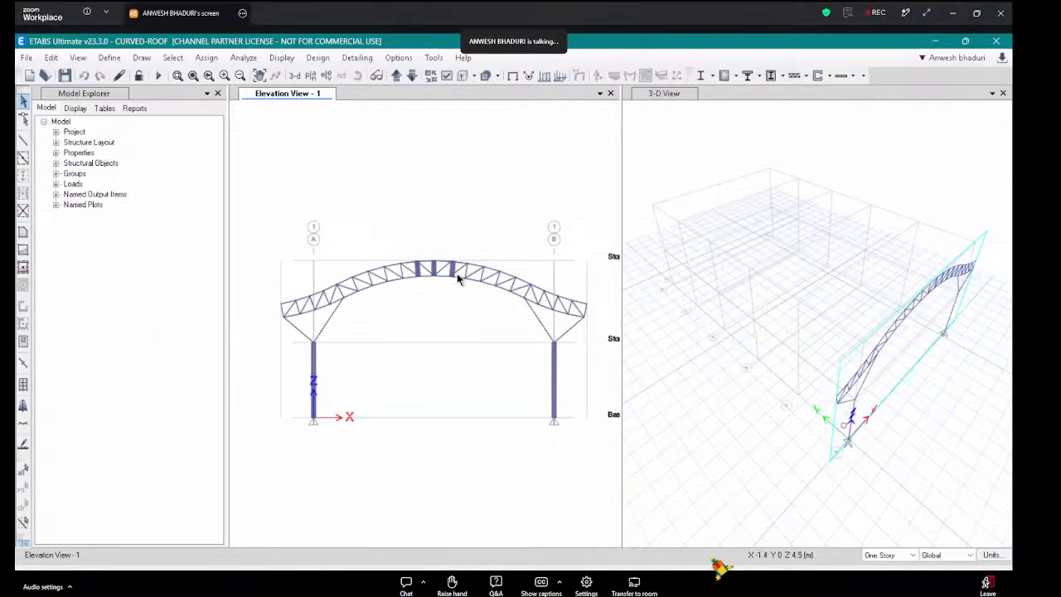
{"action": "scroll", "coordinate": [463, 277], "scroll_direction": "up", "scroll_amount": 2}
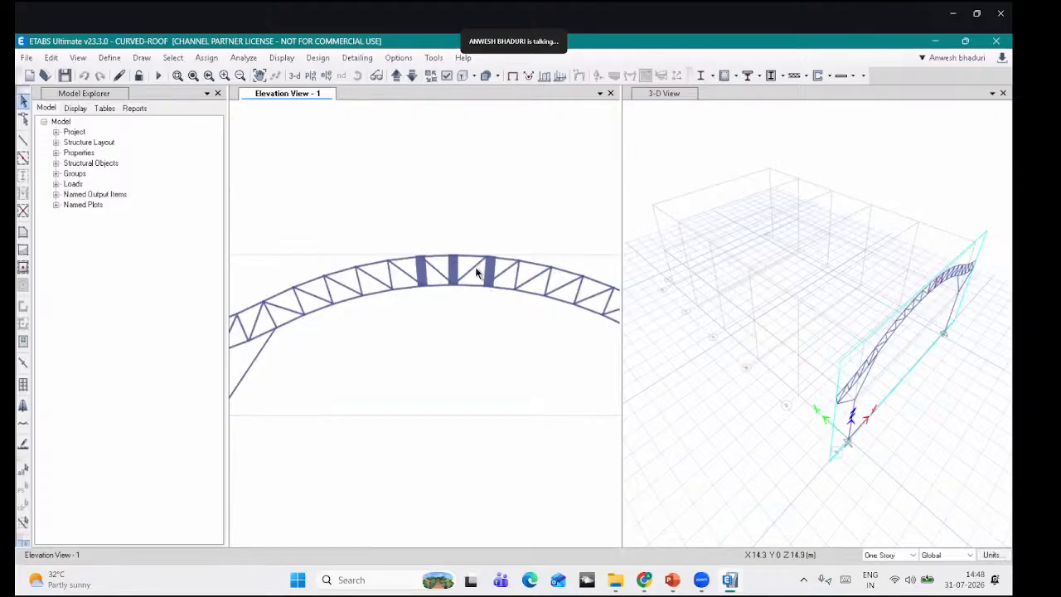
{"action": "scroll", "coordinate": [474, 257], "scroll_direction": "down", "scroll_amount": 2}
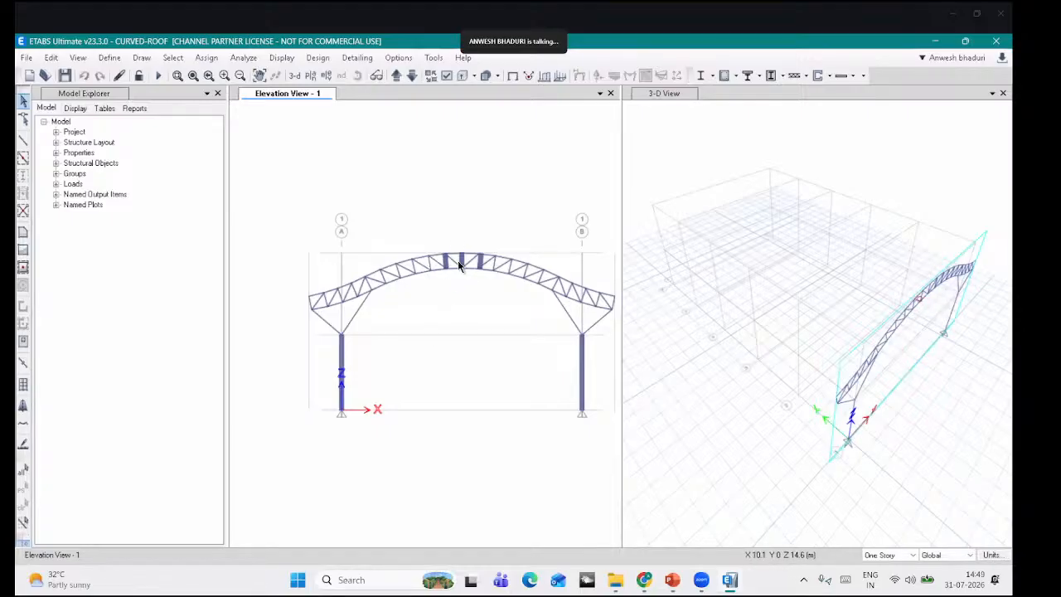
{"action": "scroll", "coordinate": [457, 260], "scroll_direction": "up", "scroll_amount": 3}
{"action": "scroll", "coordinate": [446, 249], "scroll_direction": "down", "scroll_amount": 3}
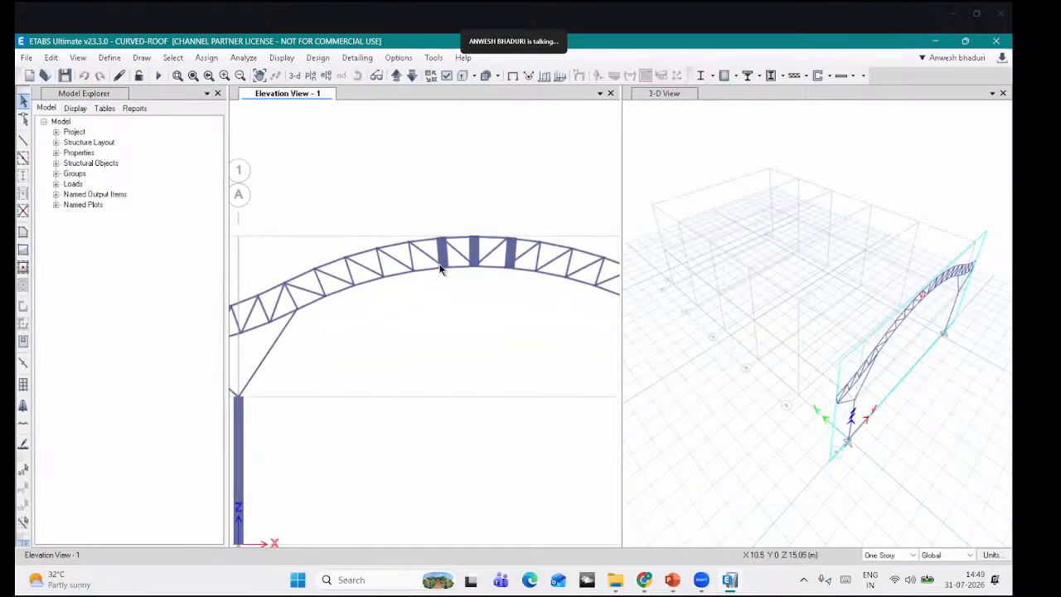
{"action": "middle_click_drag", "start_coordinate": [428, 270], "coordinate": [512, 245]}
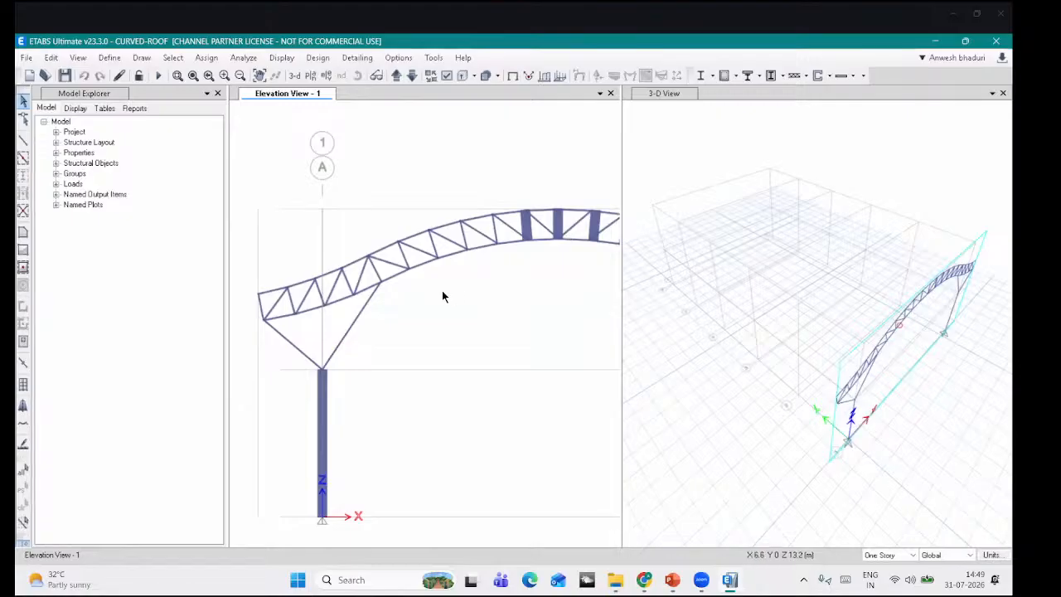
{"action": "scroll", "coordinate": [422, 279], "scroll_direction": "up", "scroll_amount": 3}
{"action": "middle_click_drag", "start_coordinate": [423, 277], "coordinate": [464, 270]}
{"action": "left_click", "coordinate": [467, 276]}
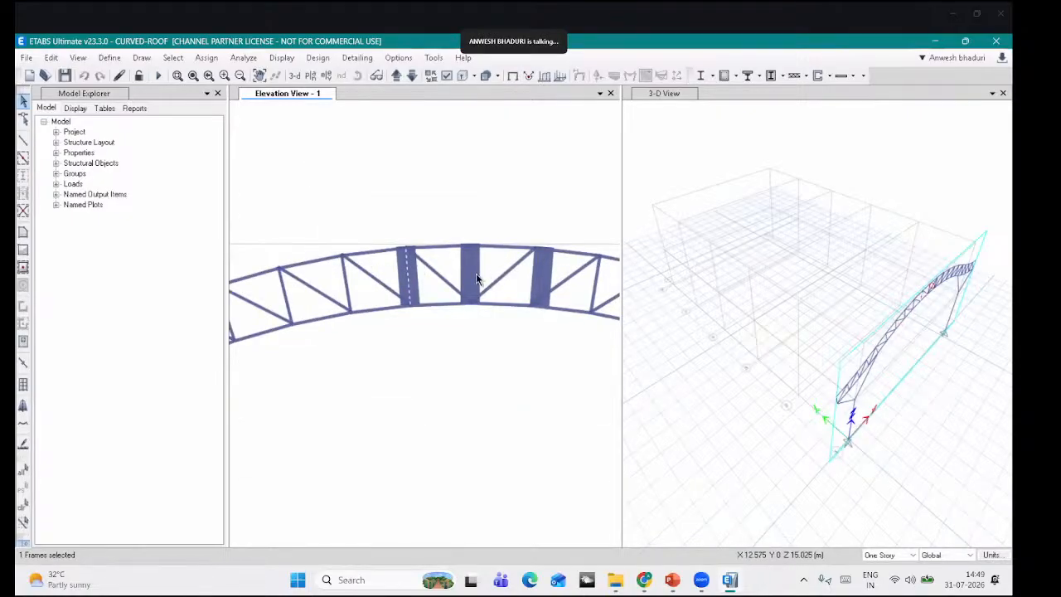
{"action": "left_click", "coordinate": [542, 279]}
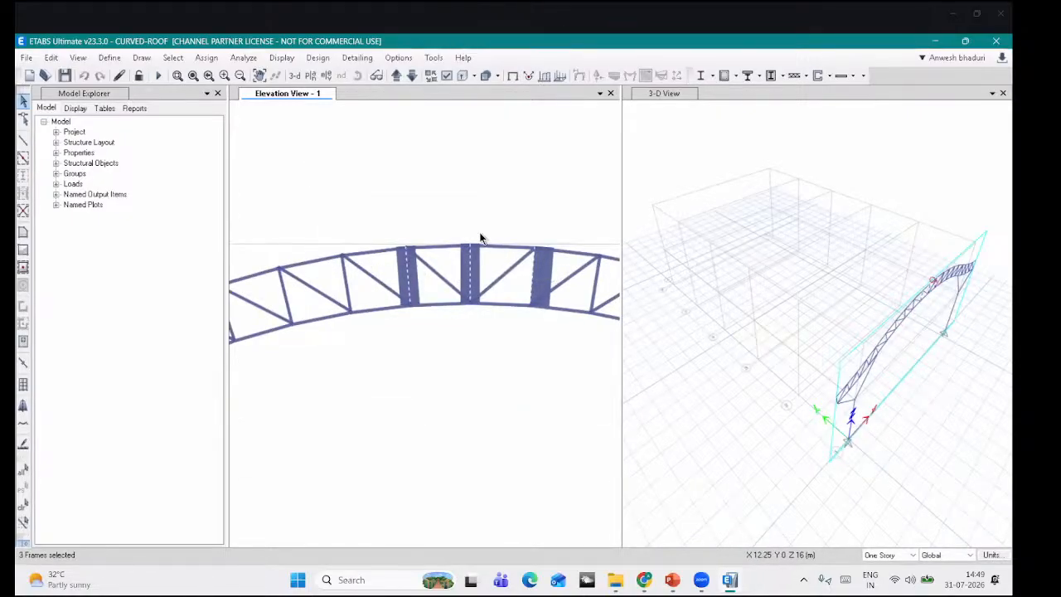
{"action": "scroll", "coordinate": [480, 233], "scroll_direction": "down", "scroll_amount": 3}
{"action": "middle_click_drag", "start_coordinate": [481, 270], "coordinate": [324, 204]}
{"action": "middle_click_drag", "start_coordinate": [472, 246], "coordinate": [537, 325]}
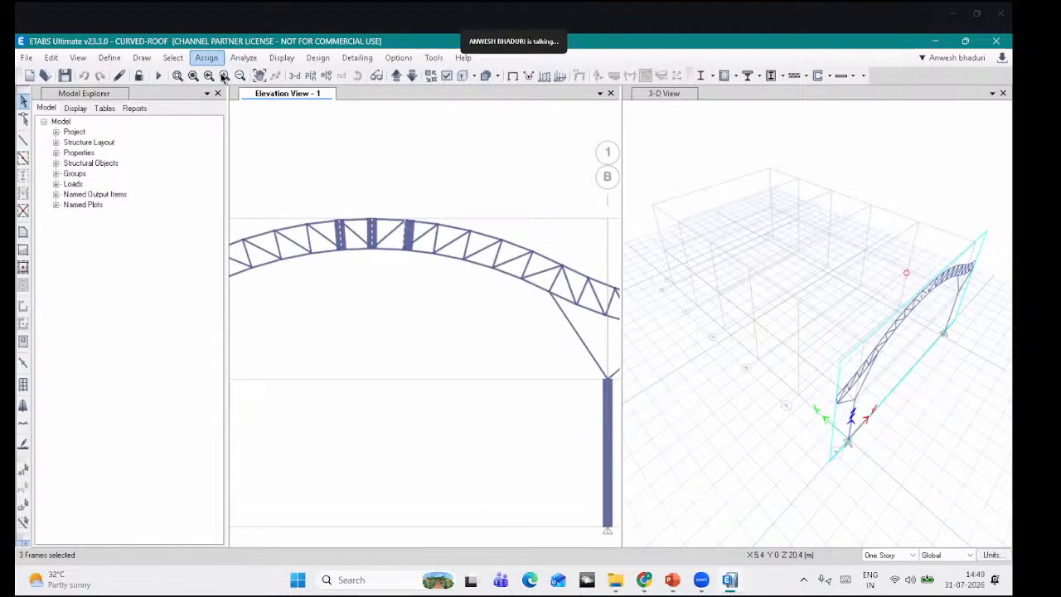
Step: Assign the 76.1X3.6CHS section to the three crown verticals
{"action": "left_click", "coordinate": [207, 57]}
{"action": "mouse_move", "coordinate": [365, 91]}
{"action": "left_click", "coordinate": [446, 92]}
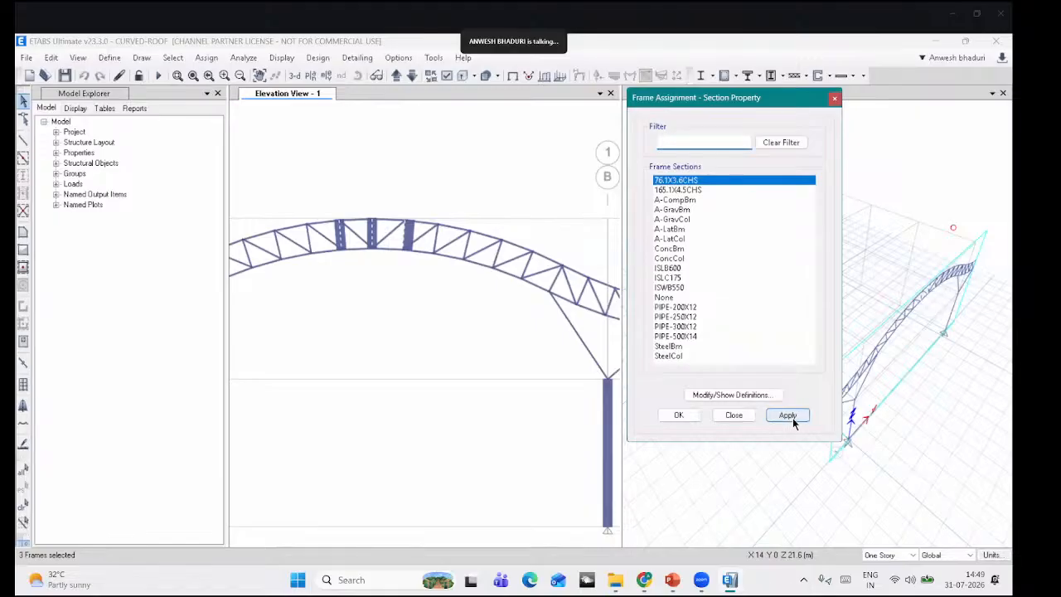
{"action": "left_click", "coordinate": [788, 415]}
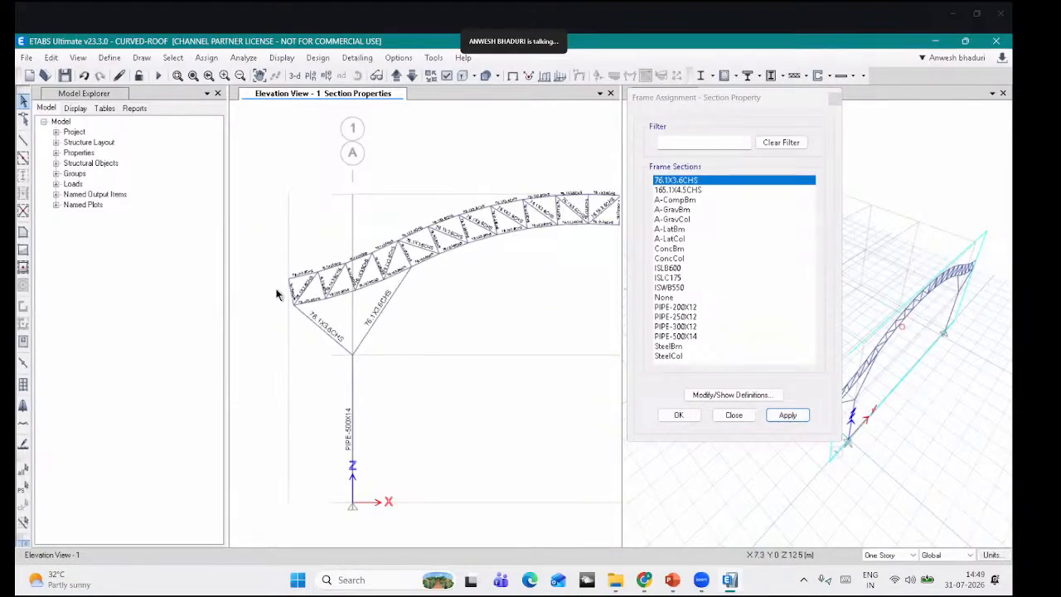
Step: Assign PIPE-250X12 to the two diagonal braces above the left column
{"action": "scroll", "coordinate": [309, 282], "scroll_direction": "up", "scroll_amount": 3}
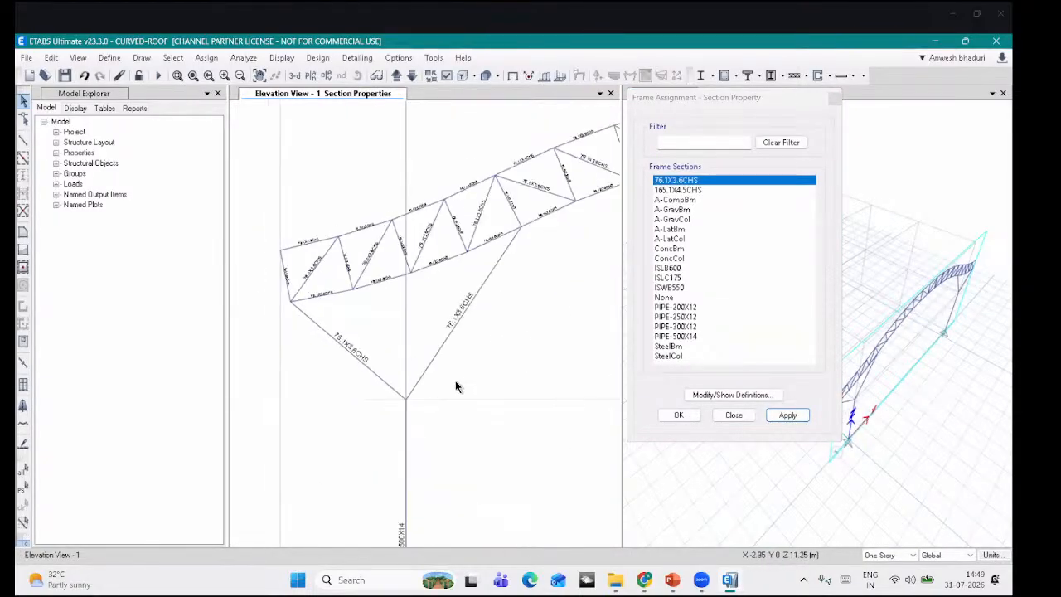
{"action": "left_click_drag", "start_coordinate": [467, 354], "coordinate": [294, 360]}
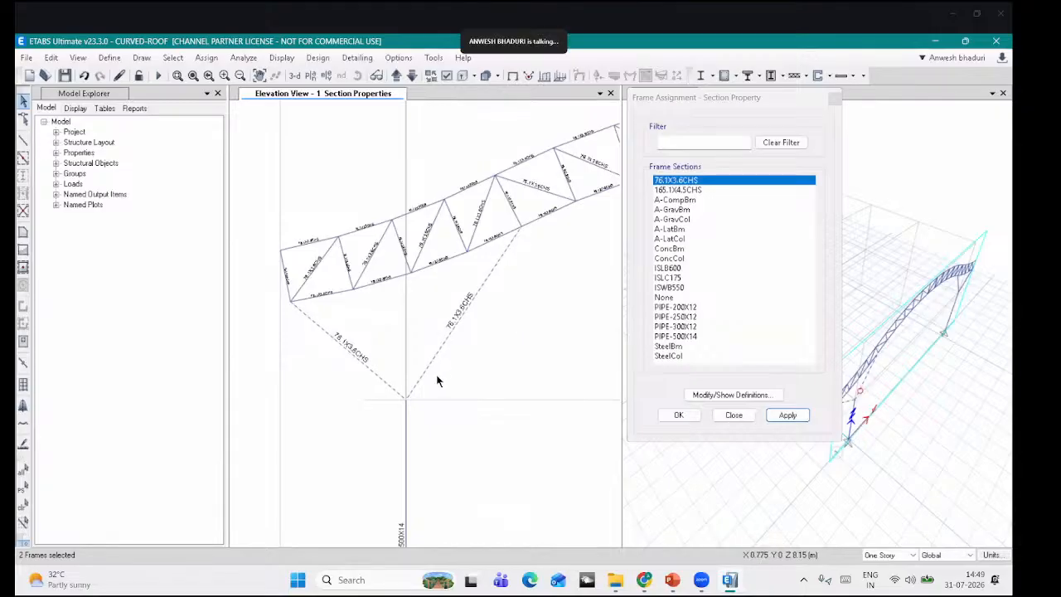
{"action": "scroll", "coordinate": [398, 273], "scroll_direction": "down", "scroll_amount": 3}
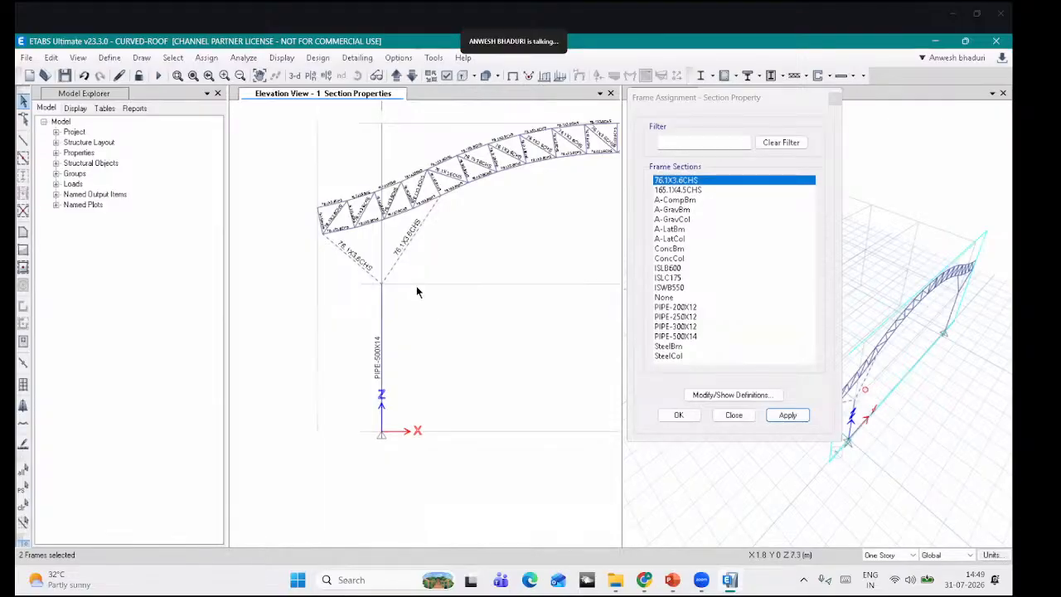
{"action": "left_click", "coordinate": [675, 326]}
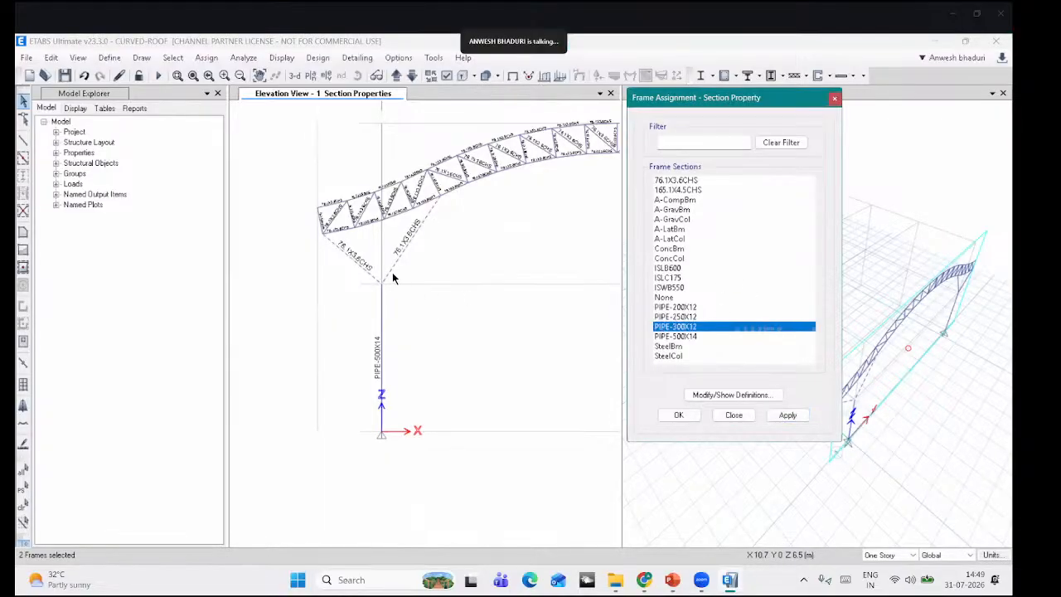
{"action": "left_click", "coordinate": [679, 317]}
{"action": "left_click", "coordinate": [786, 415]}
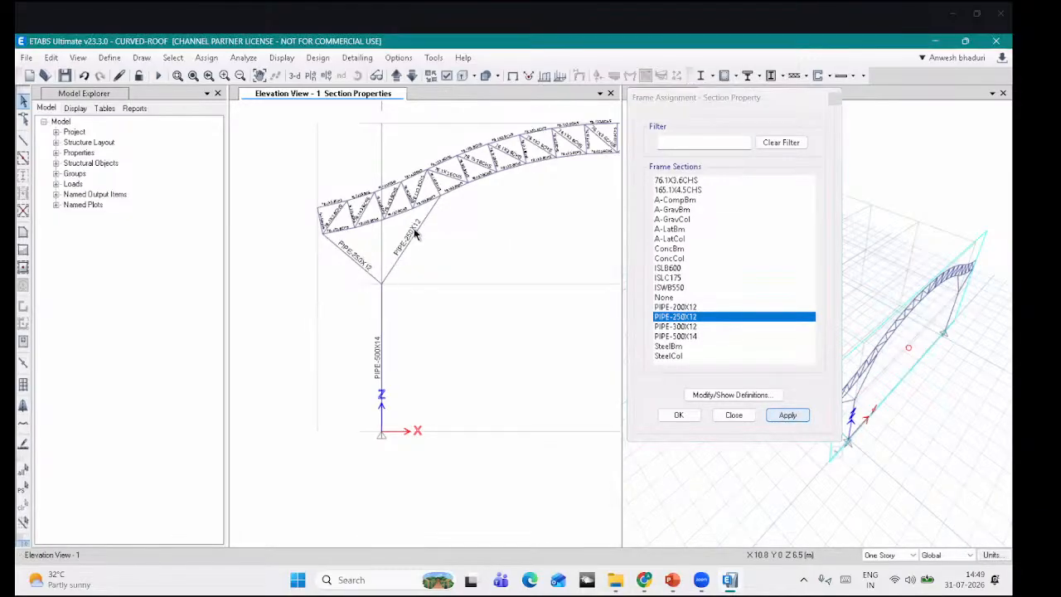
{"action": "middle_click_drag", "start_coordinate": [441, 265], "coordinate": [399, 319]}
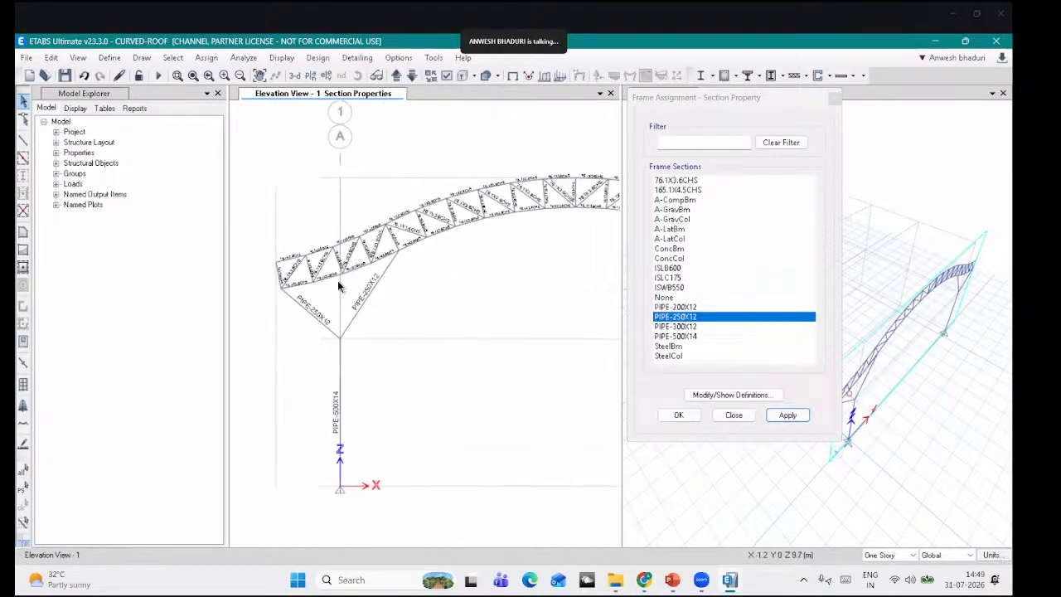
{"action": "middle_click_drag", "start_coordinate": [480, 300], "coordinate": [470, 308]}
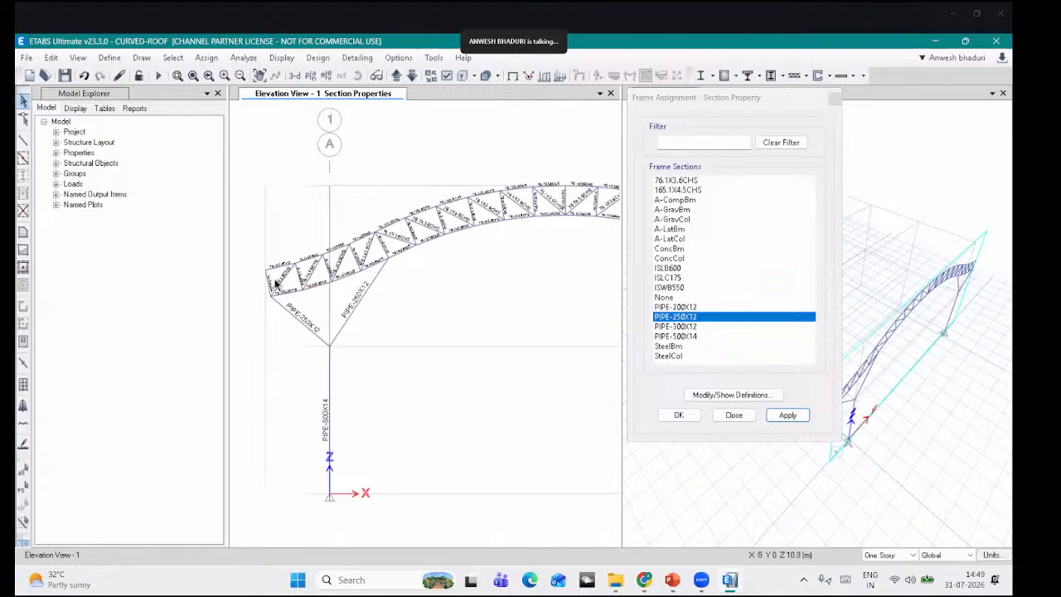
{"action": "scroll", "coordinate": [283, 262], "scroll_direction": "up", "scroll_amount": 2}
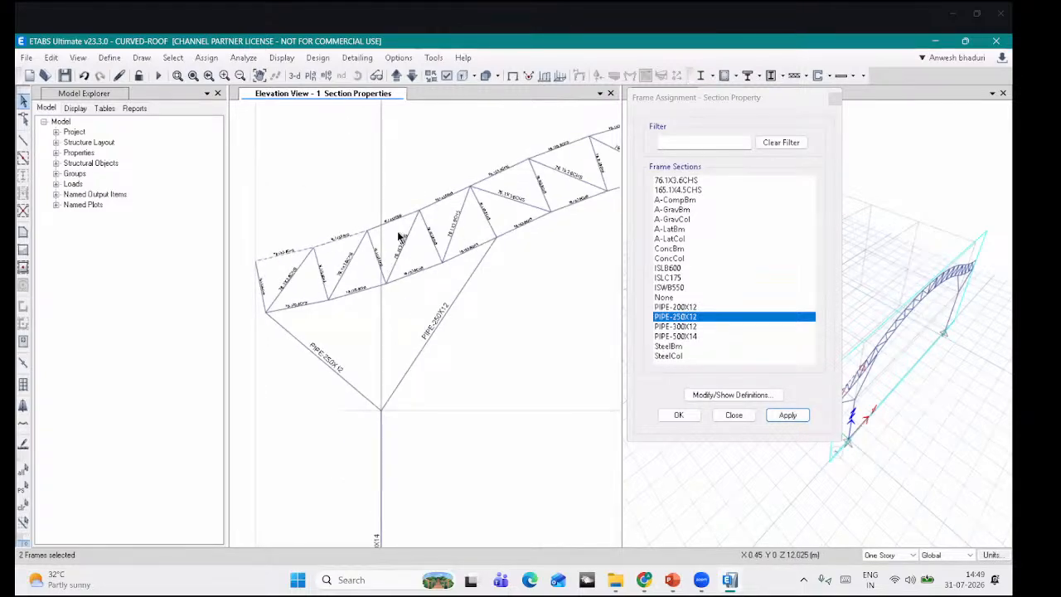
Step: Select the top-chord members along the arch from the left end to the right end
{"action": "left_click", "coordinate": [442, 204]}
{"action": "left_click", "coordinate": [498, 174]}
{"action": "middle_click_drag", "start_coordinate": [519, 179], "coordinate": [422, 238]}
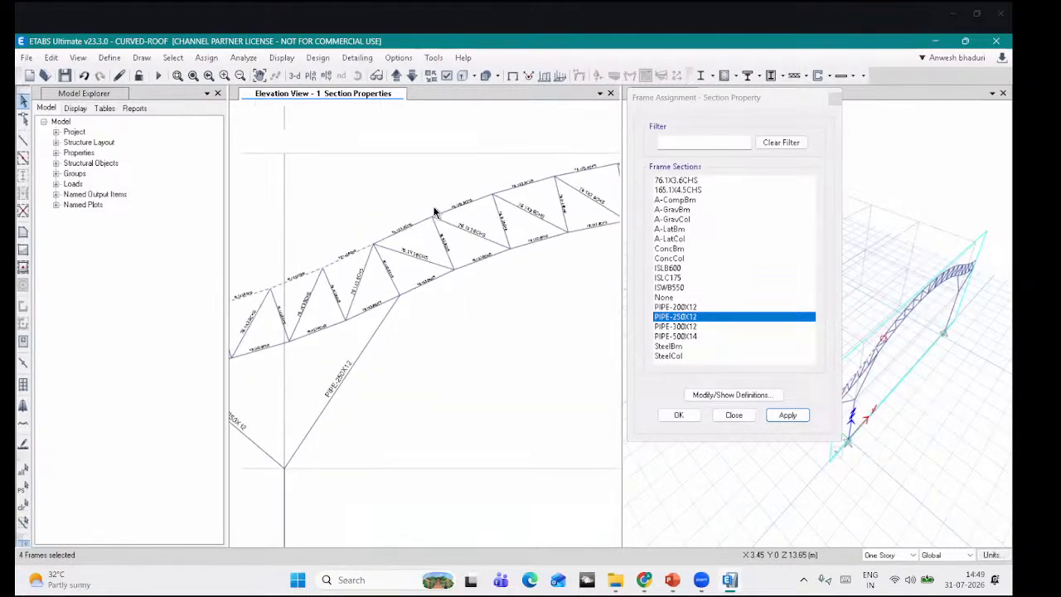
{"action": "left_click_drag", "start_coordinate": [461, 207], "coordinate": [446, 190]}
{"action": "middle_click_drag", "start_coordinate": [521, 194], "coordinate": [398, 229]}
{"action": "left_click_drag", "start_coordinate": [414, 220], "coordinate": [401, 205]}
{"action": "left_click_drag", "start_coordinate": [484, 208], "coordinate": [473, 194]}
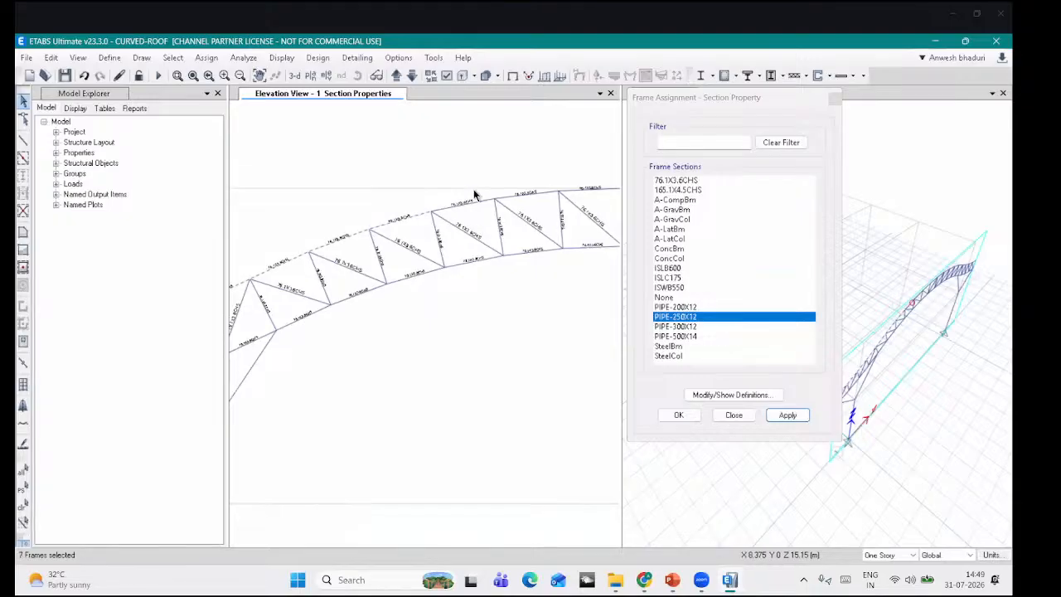
{"action": "middle_click_drag", "start_coordinate": [524, 210], "coordinate": [441, 223]}
{"action": "left_click_drag", "start_coordinate": [457, 224], "coordinate": [449, 207]}
{"action": "middle_click_drag", "start_coordinate": [473, 185], "coordinate": [403, 185]}
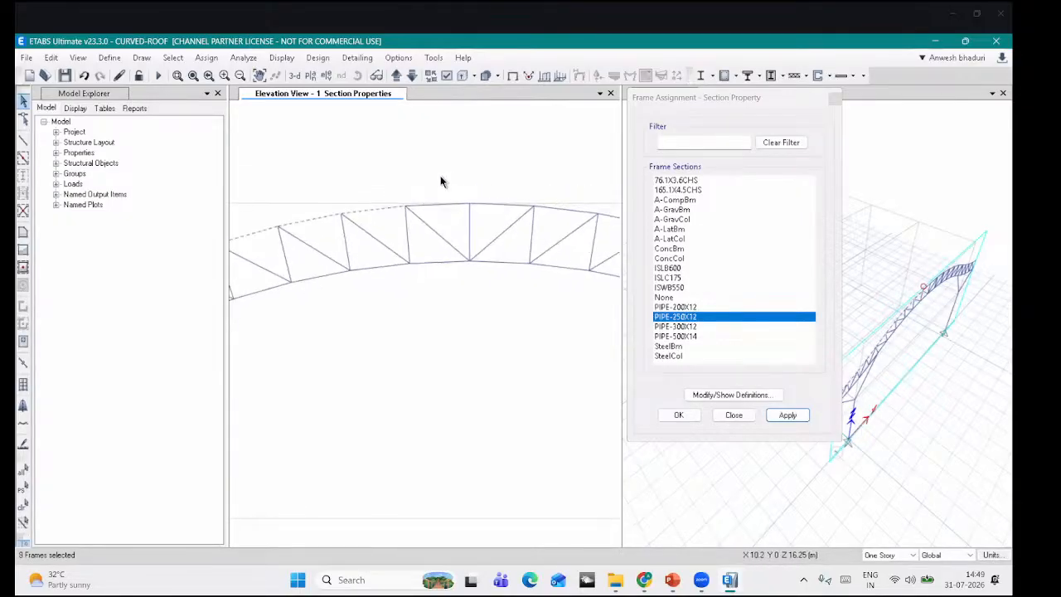
{"action": "left_click_drag", "start_coordinate": [449, 212], "coordinate": [439, 197]}
{"action": "middle_click_drag", "start_coordinate": [504, 206], "coordinate": [439, 205]}
{"action": "left_click_drag", "start_coordinate": [439, 208], "coordinate": [428, 181]}
{"action": "middle_click_drag", "start_coordinate": [487, 193], "coordinate": [404, 176]}
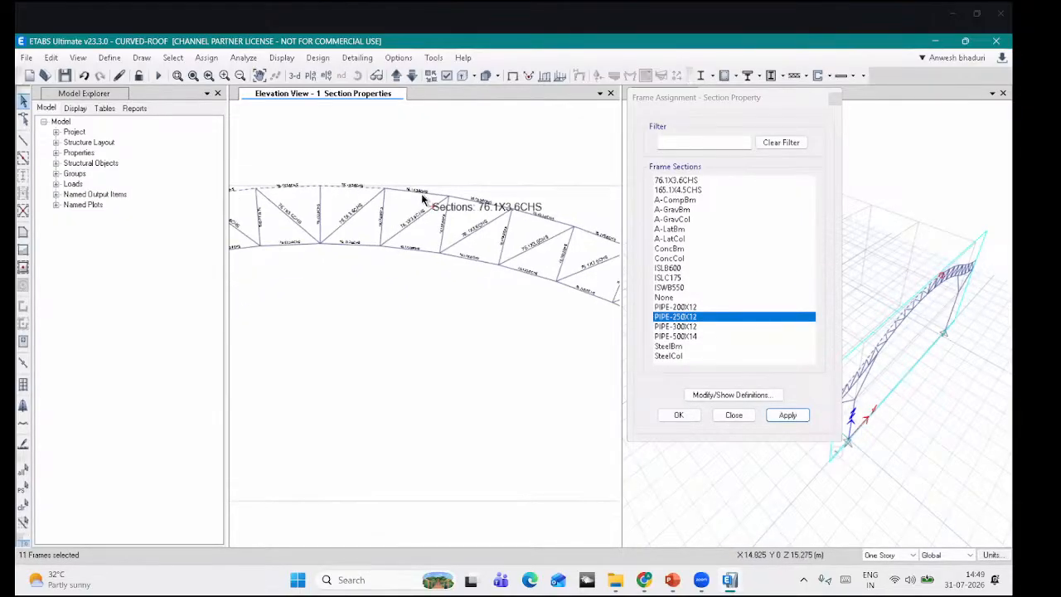
{"action": "left_click_drag", "start_coordinate": [424, 203], "coordinate": [419, 184]}
{"action": "middle_click_drag", "start_coordinate": [482, 204], "coordinate": [434, 185]}
{"action": "left_click_drag", "start_coordinate": [449, 203], "coordinate": [440, 188]}
{"action": "middle_click_drag", "start_coordinate": [502, 202], "coordinate": [432, 173]}
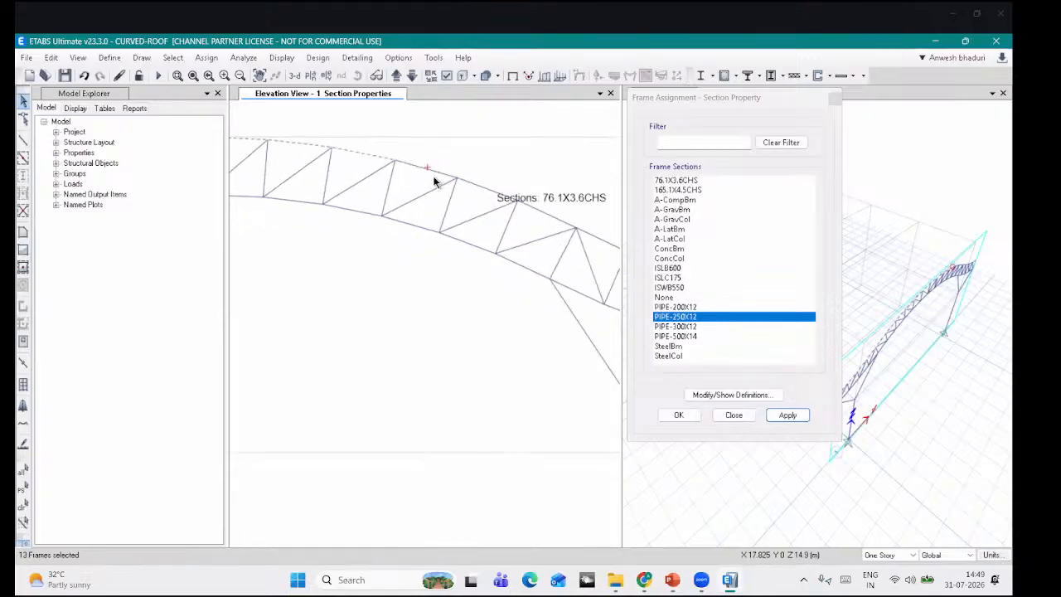
{"action": "left_click_drag", "start_coordinate": [456, 179], "coordinate": [450, 158]}
{"action": "middle_click_drag", "start_coordinate": [487, 177], "coordinate": [457, 170]}
{"action": "left_click_drag", "start_coordinate": [457, 187], "coordinate": [440, 161]}
{"action": "middle_click_drag", "start_coordinate": [478, 172], "coordinate": [380, 160]}
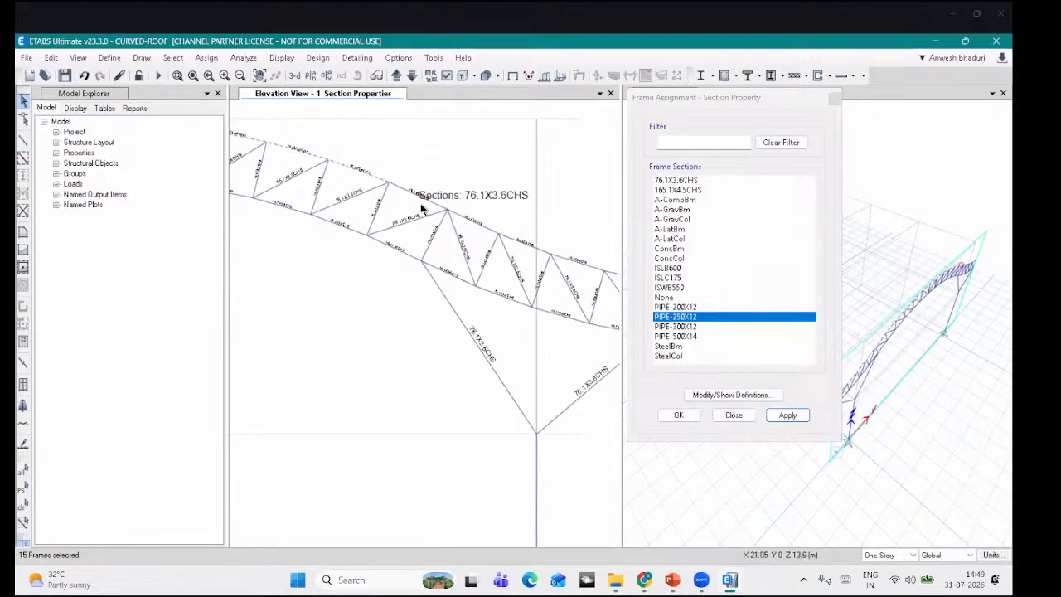
{"action": "left_click_drag", "start_coordinate": [420, 204], "coordinate": [412, 182]}
{"action": "middle_click_drag", "start_coordinate": [450, 193], "coordinate": [387, 171]}
{"action": "left_click_drag", "start_coordinate": [474, 230], "coordinate": [418, 192]}
{"action": "middle_click_drag", "start_coordinate": [503, 217], "coordinate": [433, 191]}
{"action": "left_click_drag", "start_coordinate": [456, 224], "coordinate": [448, 200]}
{"action": "left_click_drag", "start_coordinate": [512, 241], "coordinate": [504, 217]}
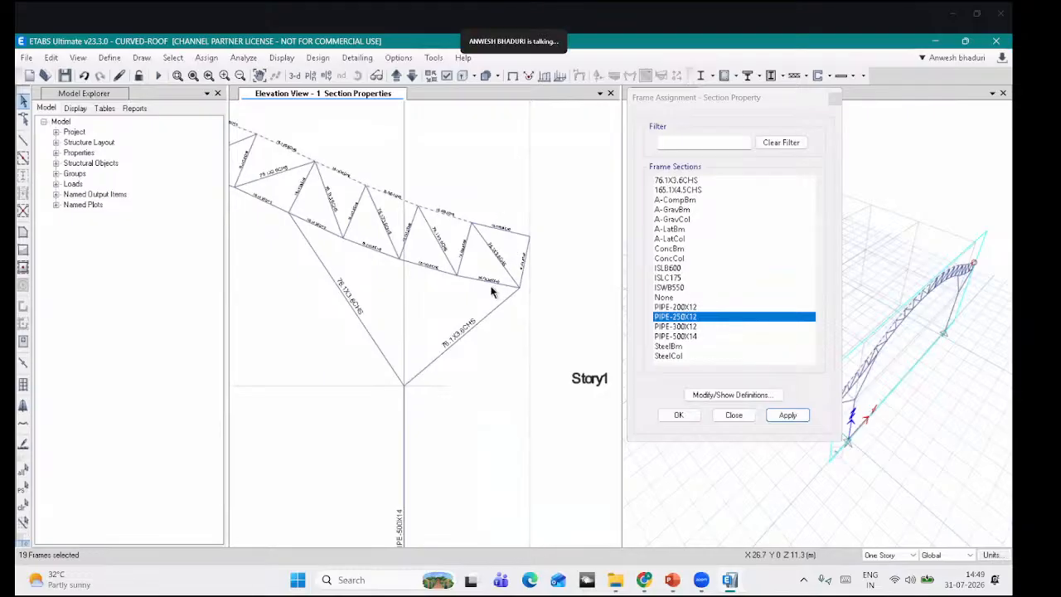
Step: Select the bottom-chord members back to the left end and choose 165.1X4.5CHS for all 39
{"action": "left_click_drag", "start_coordinate": [492, 288], "coordinate": [422, 254]}
{"action": "middle_click_drag", "start_coordinate": [369, 260], "coordinate": [507, 273]}
{"action": "left_click_drag", "start_coordinate": [506, 269], "coordinate": [400, 205]}
{"action": "middle_click_drag", "start_coordinate": [345, 259], "coordinate": [431, 278]}
{"action": "left_click_drag", "start_coordinate": [426, 227], "coordinate": [381, 190]}
{"action": "middle_click_drag", "start_coordinate": [353, 214], "coordinate": [476, 234]}
{"action": "left_click_drag", "start_coordinate": [432, 187], "coordinate": [432, 211]}
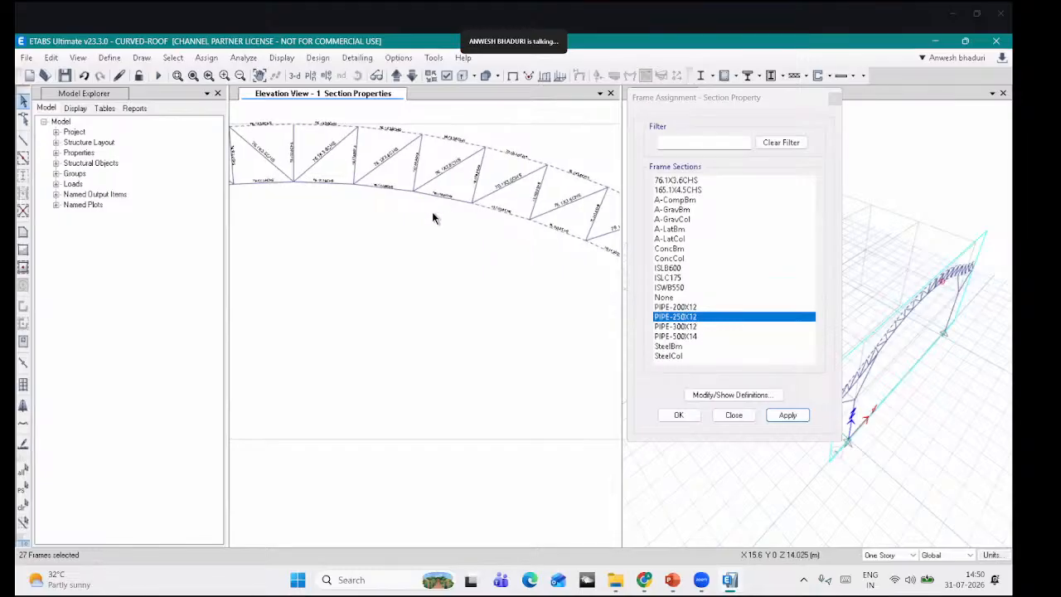
{"action": "left_click_drag", "start_coordinate": [389, 181], "coordinate": [383, 212]}
{"action": "middle_click_drag", "start_coordinate": [383, 212], "coordinate": [580, 236]}
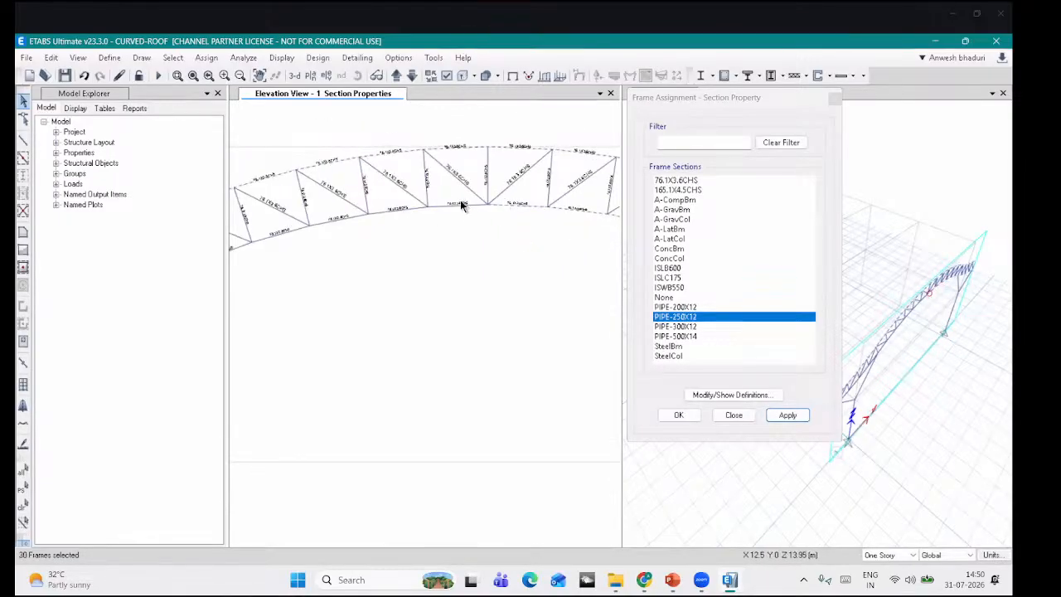
{"action": "left_click_drag", "start_coordinate": [461, 201], "coordinate": [456, 224]}
{"action": "middle_click_drag", "start_coordinate": [418, 231], "coordinate": [545, 226]}
{"action": "left_click_drag", "start_coordinate": [503, 198], "coordinate": [461, 233]}
{"action": "middle_click_drag", "start_coordinate": [382, 241], "coordinate": [526, 203]}
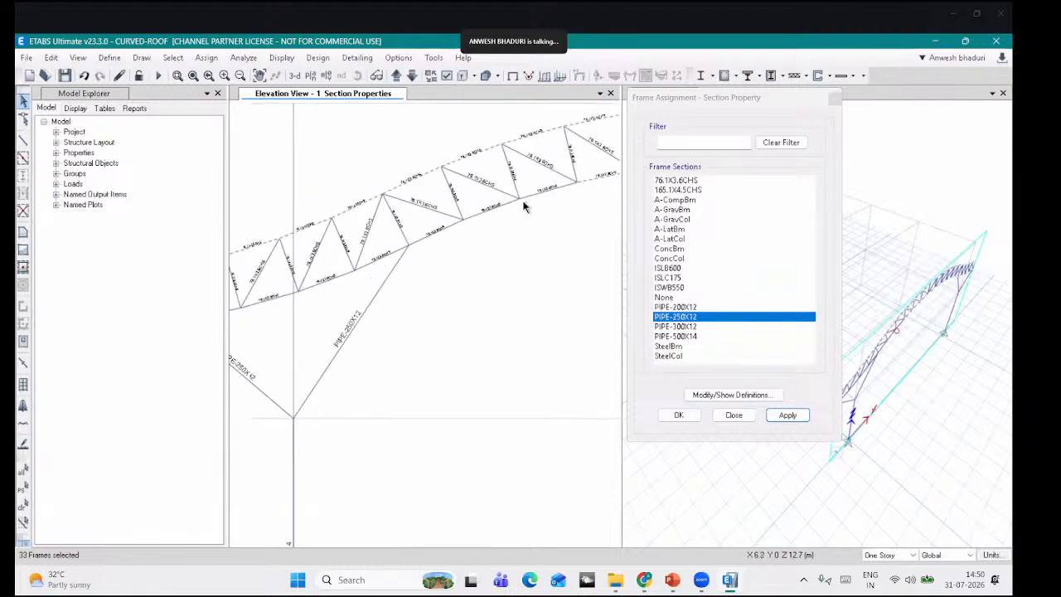
{"action": "left_click_drag", "start_coordinate": [549, 183], "coordinate": [478, 240]}
{"action": "middle_click_drag", "start_coordinate": [367, 256], "coordinate": [573, 204]}
{"action": "left_click_drag", "start_coordinate": [542, 217], "coordinate": [424, 270]}
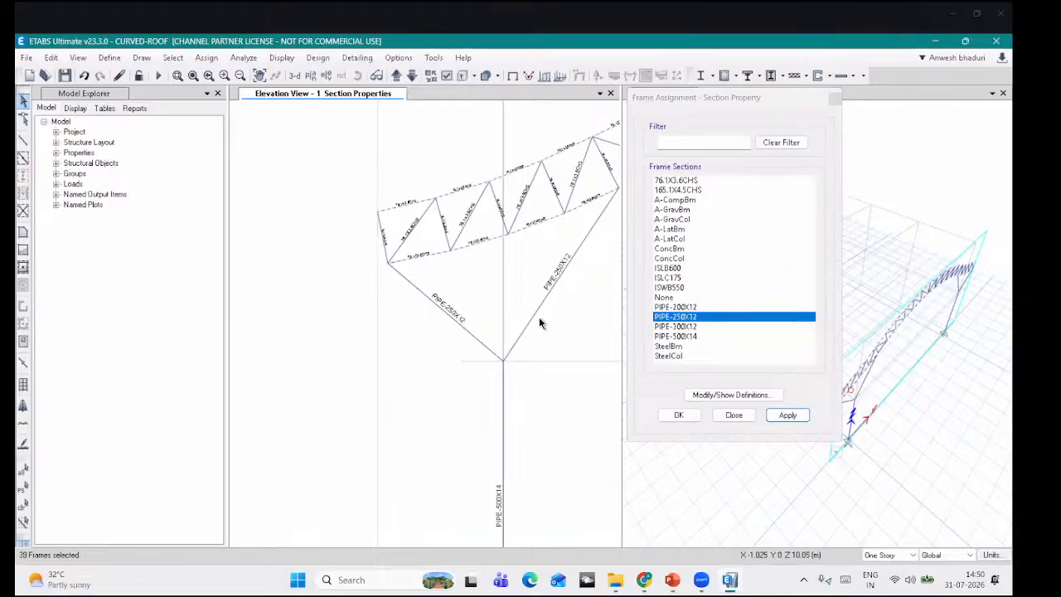
{"action": "middle_click_drag", "start_coordinate": [539, 318], "coordinate": [427, 293]}
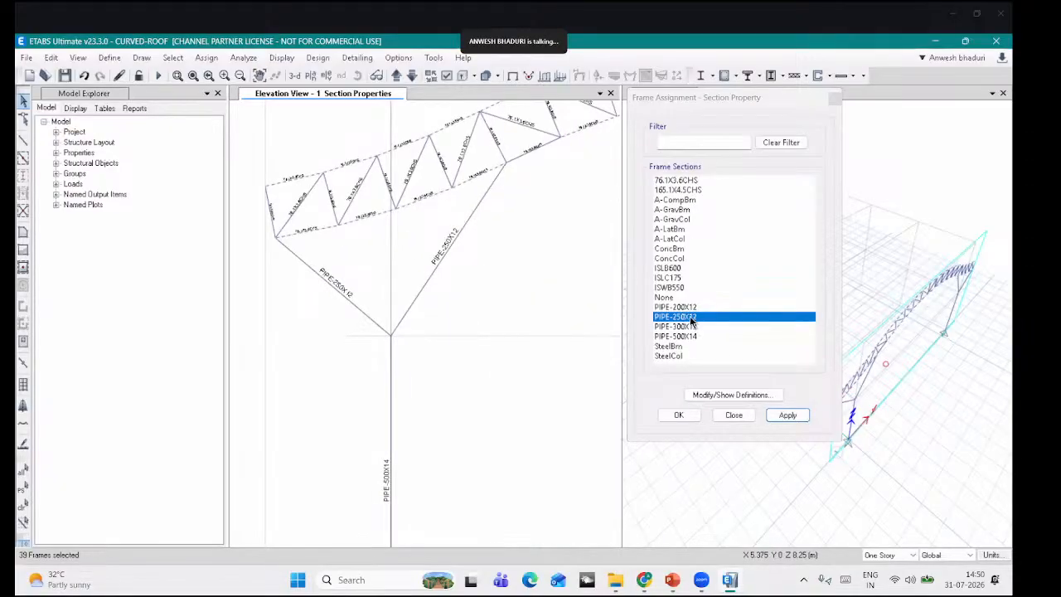
{"action": "left_click", "coordinate": [688, 191]}
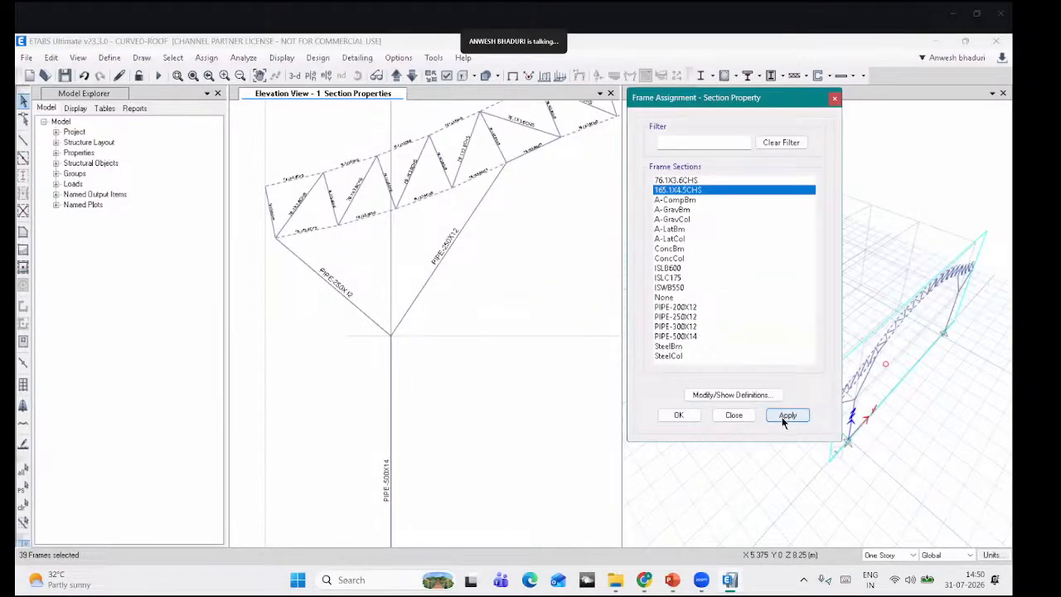
Step: Apply the 165.1X4.5CHS section to the selected truss chords and one more truss member
{"action": "left_click", "coordinate": [784, 417]}
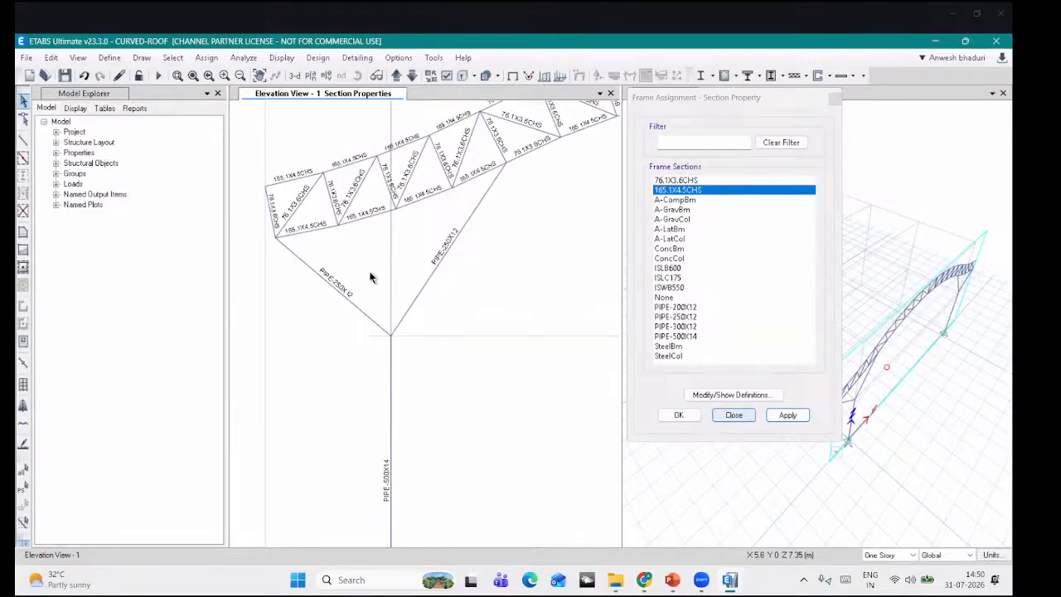
{"action": "scroll", "coordinate": [367, 277], "scroll_direction": "down", "scroll_amount": 2}
{"action": "middle_click_drag", "start_coordinate": [489, 241], "coordinate": [375, 287]}
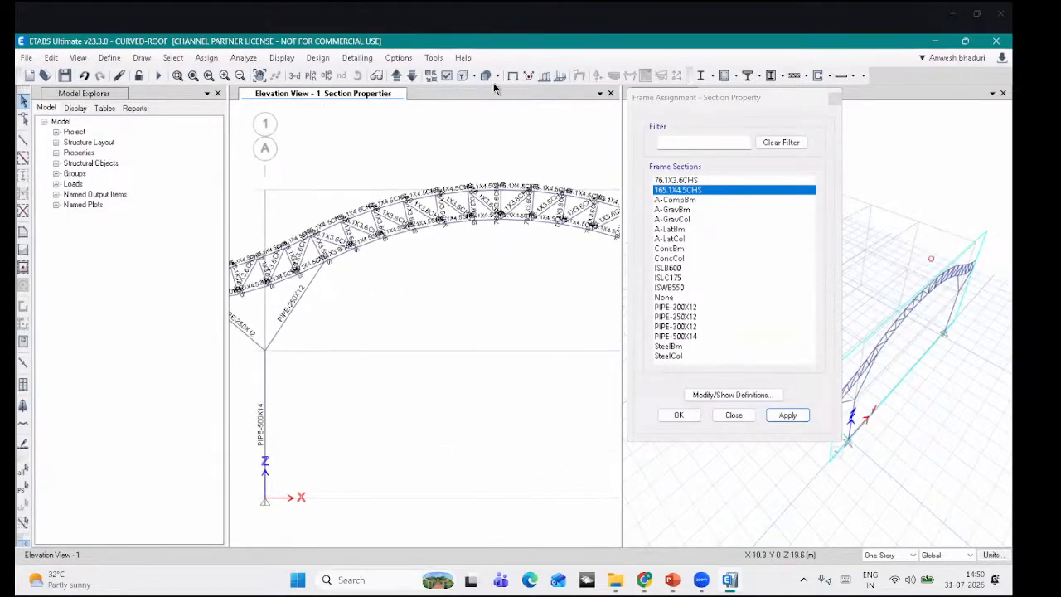
{"action": "left_click", "coordinate": [512, 79]}
{"action": "left_click", "coordinate": [461, 76]}
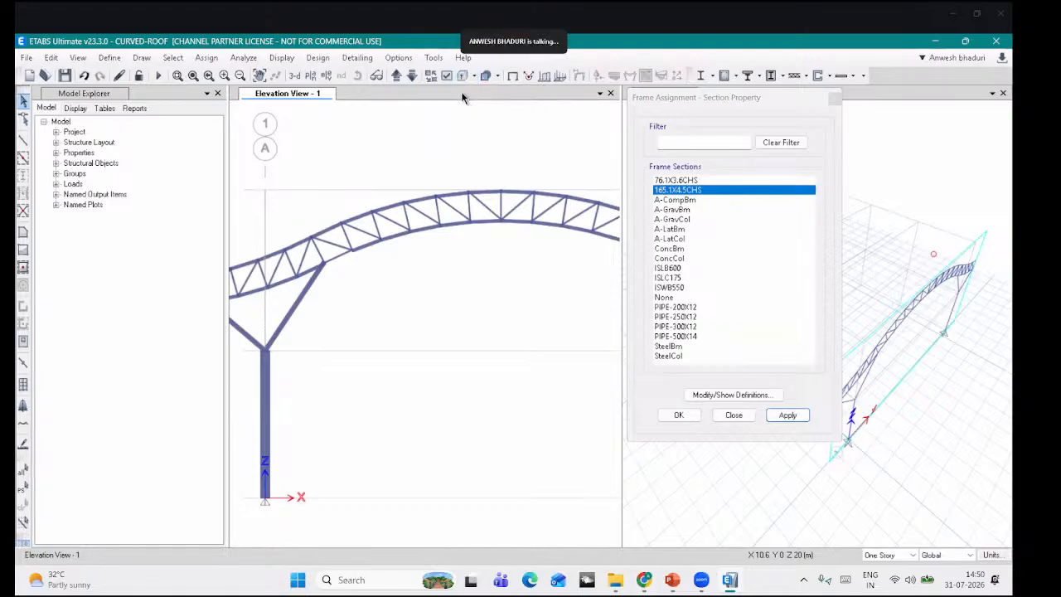
{"action": "left_click", "coordinate": [338, 258]}
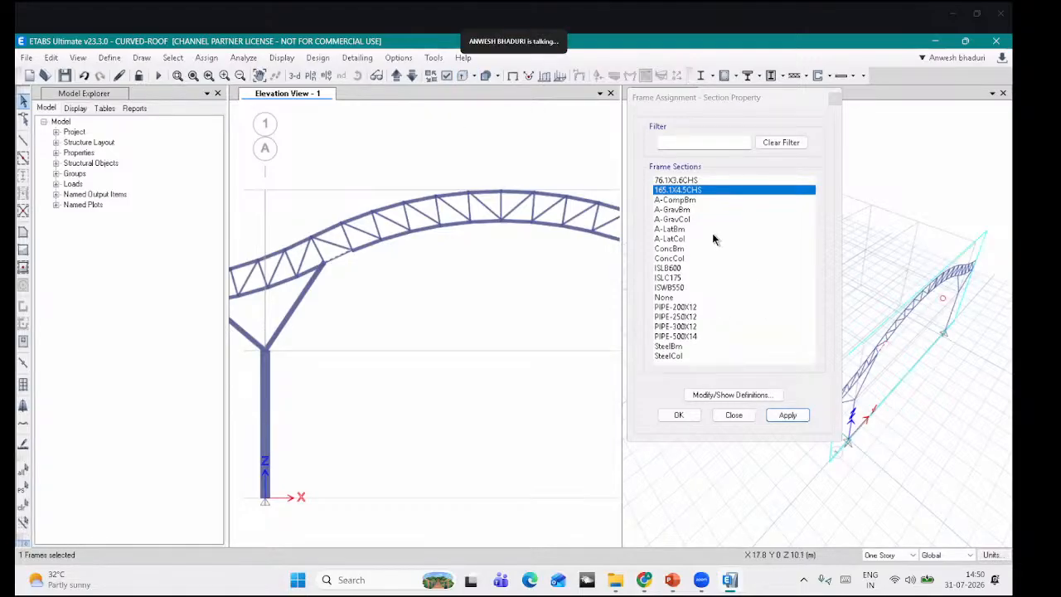
{"action": "left_click", "coordinate": [786, 415]}
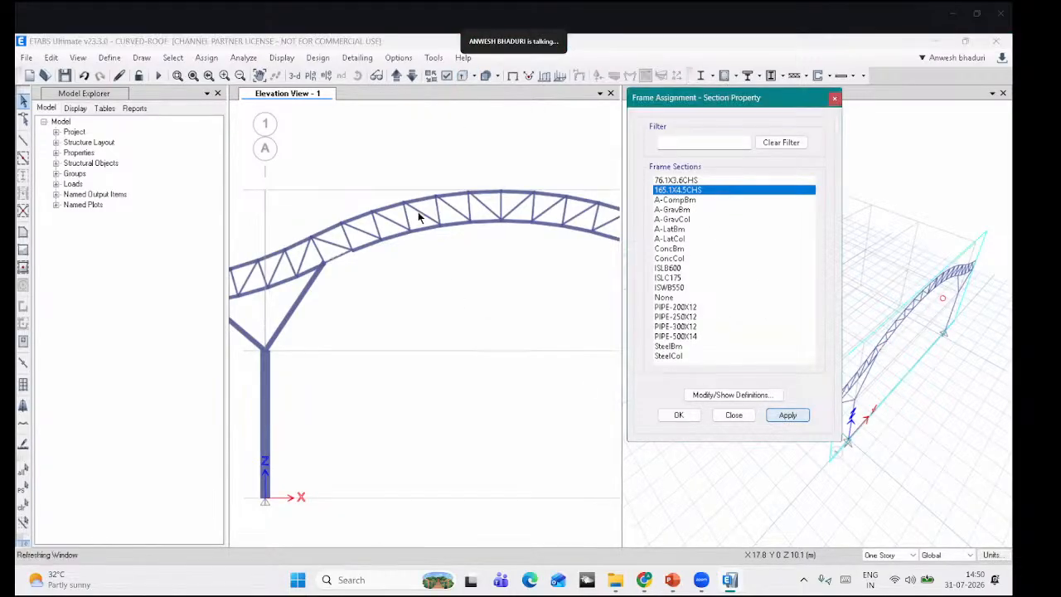
{"action": "left_click", "coordinate": [513, 76]}
{"action": "left_click", "coordinate": [461, 76]}
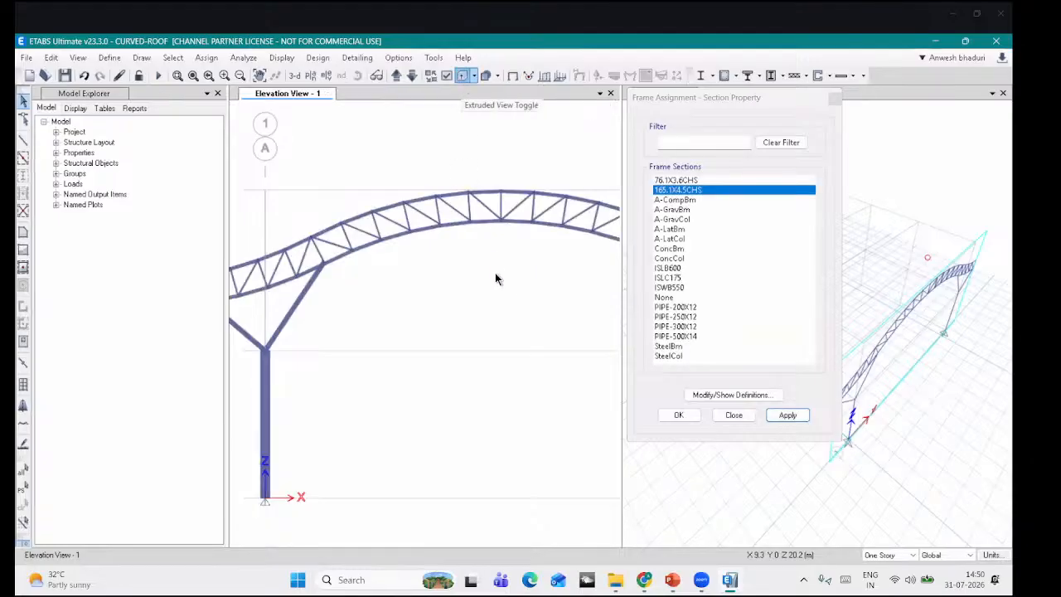
Step: Assign PIPE-250X12 to the two braces beside the right column and close section assignment
{"action": "scroll", "coordinate": [531, 293], "scroll_direction": "up", "scroll_amount": 1}
{"action": "scroll", "coordinate": [383, 268], "scroll_direction": "down", "scroll_amount": 1}
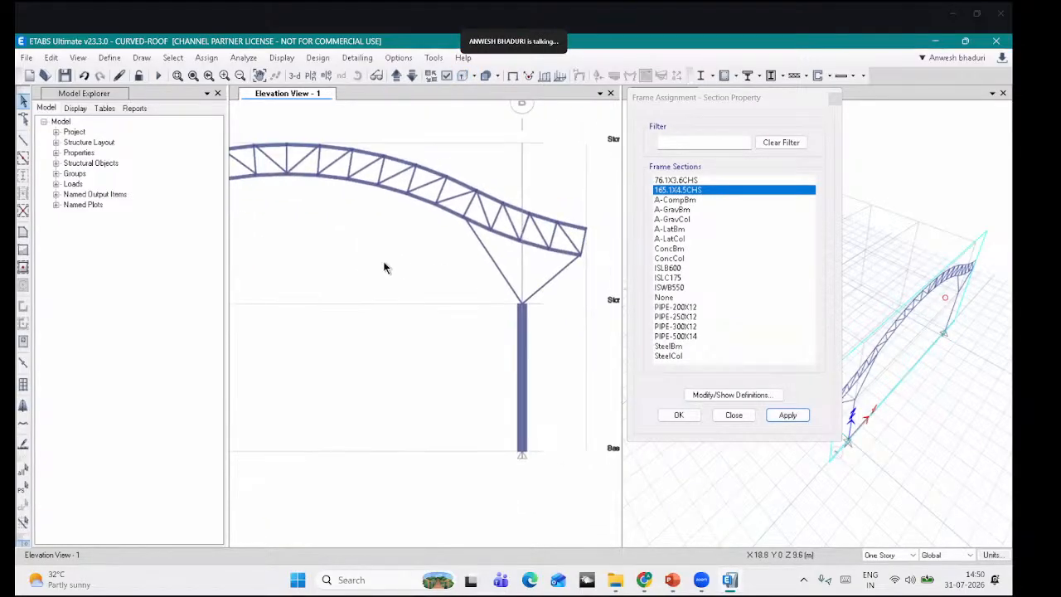
{"action": "scroll", "coordinate": [365, 270], "scroll_direction": "down", "scroll_amount": 2}
{"action": "scroll", "coordinate": [360, 272], "scroll_direction": "up", "scroll_amount": 1}
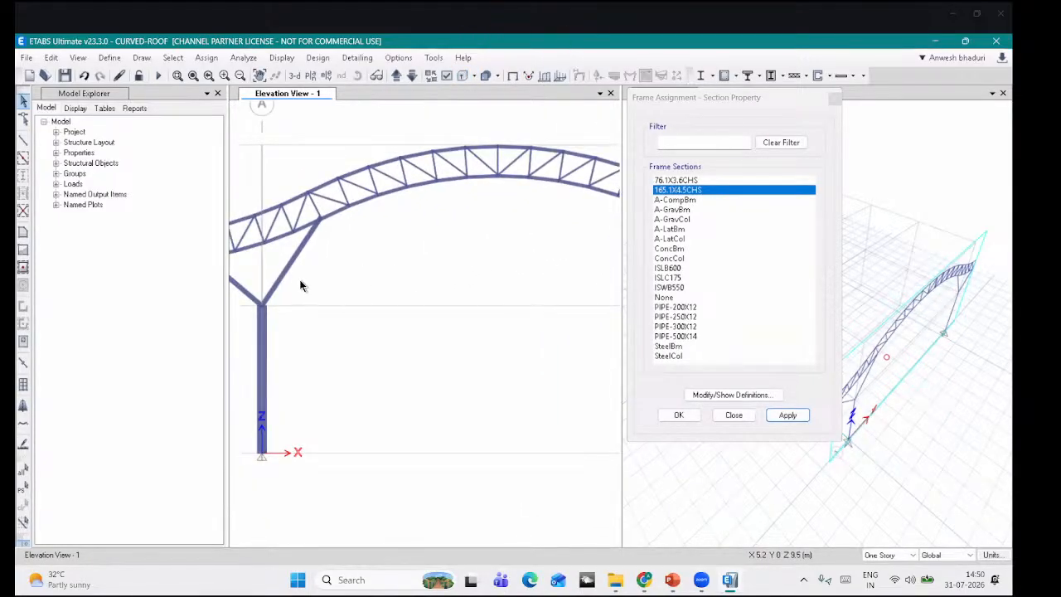
{"action": "scroll", "coordinate": [300, 285], "scroll_direction": "down", "scroll_amount": 2}
{"action": "scroll", "coordinate": [532, 296], "scroll_direction": "up", "scroll_amount": 2}
{"action": "left_click_drag", "start_coordinate": [545, 280], "coordinate": [478, 267]}
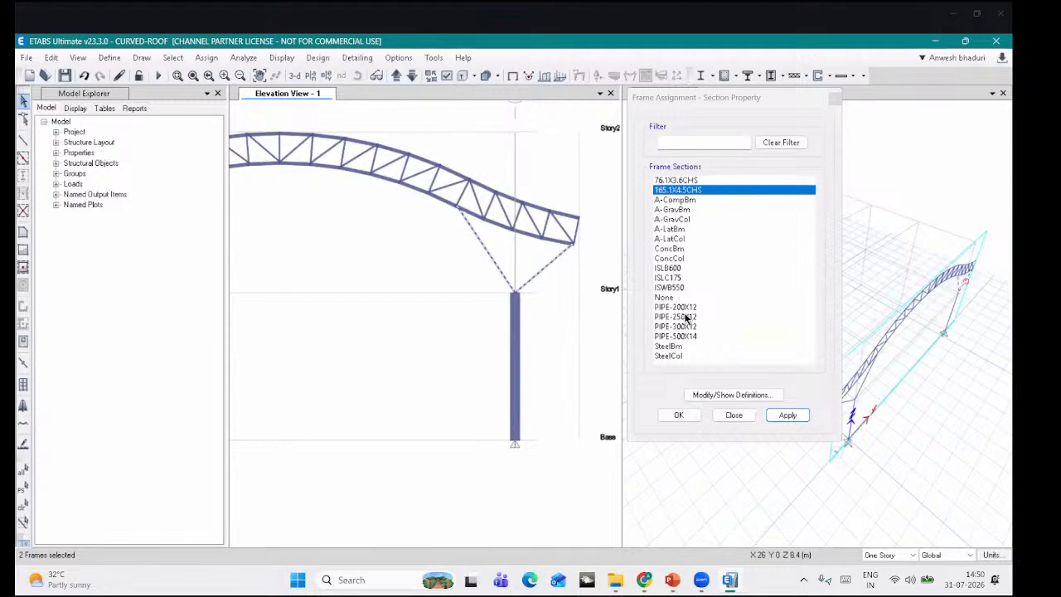
{"action": "left_click", "coordinate": [786, 415]}
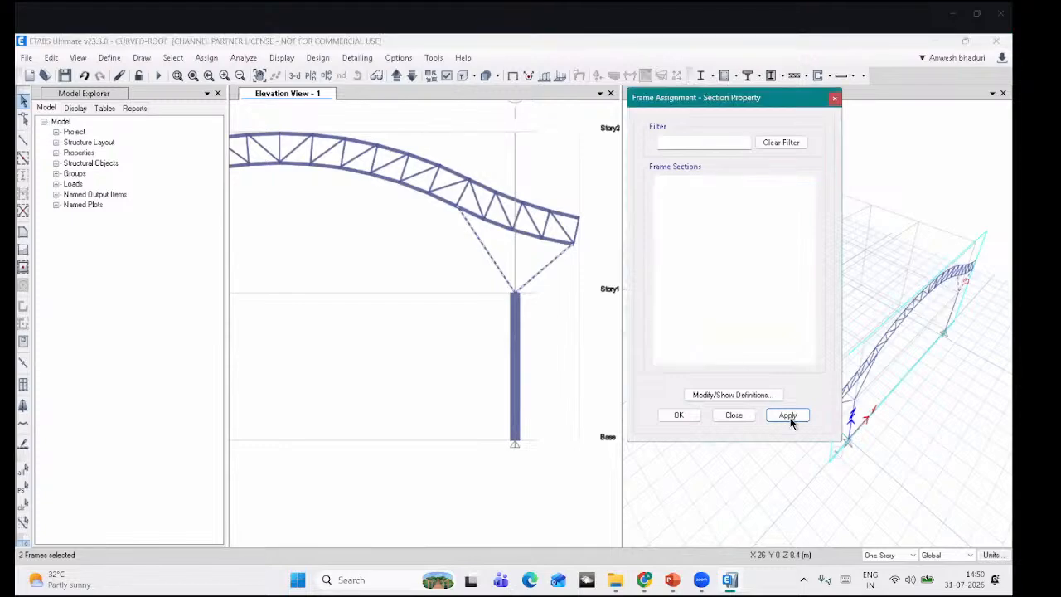
{"action": "left_click", "coordinate": [676, 415]}
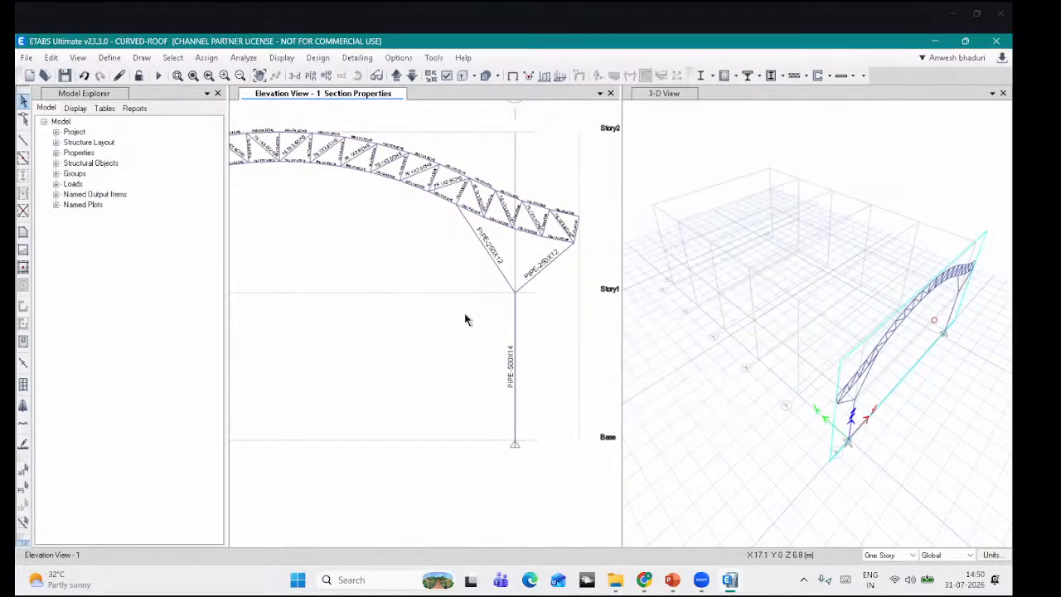
{"action": "middle_click_drag", "start_coordinate": [243, 256], "coordinate": [422, 275]}
Step: In Tolerances, allow beams and floors up to 40 degrees inclination from horizontal
{"action": "left_click", "coordinate": [514, 80]}
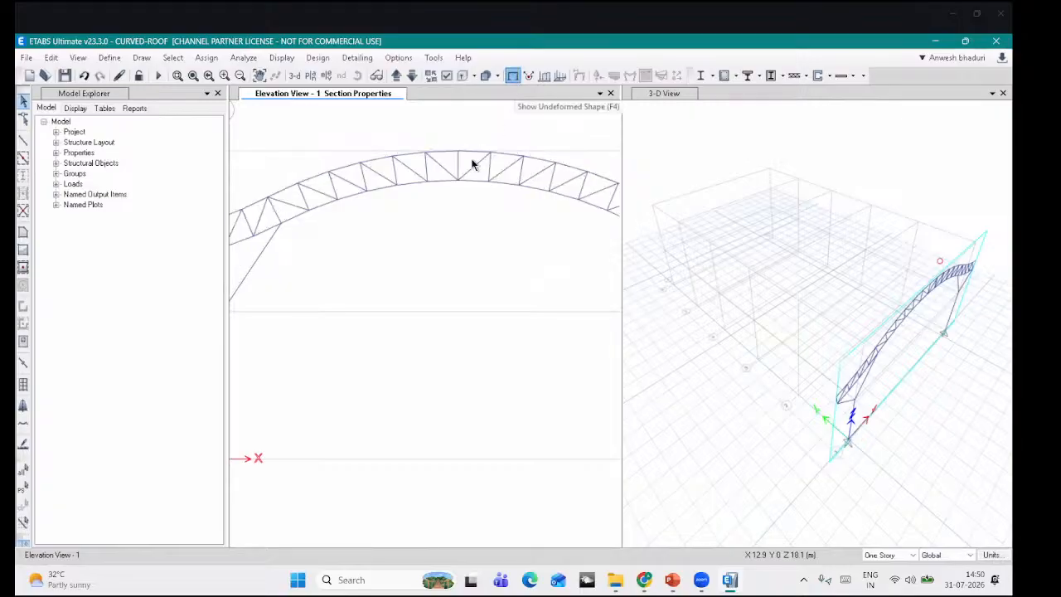
{"action": "left_click", "coordinate": [399, 58]}
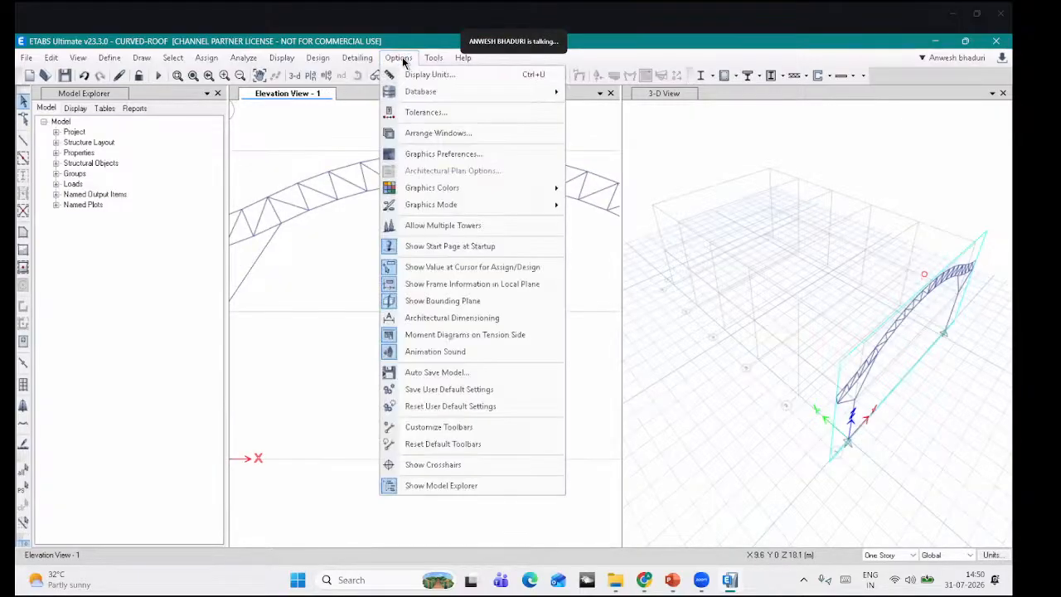
{"action": "left_click", "coordinate": [419, 112]}
{"action": "key", "text": "Tab"}
{"action": "key", "text": "Tab"}
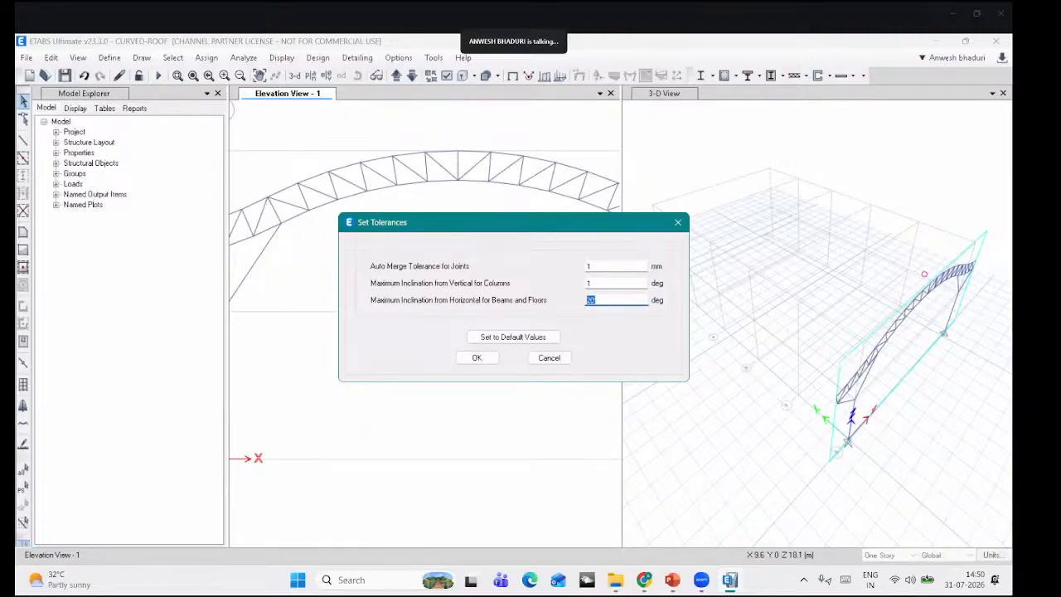
{"action": "left_click", "coordinate": [477, 357]}
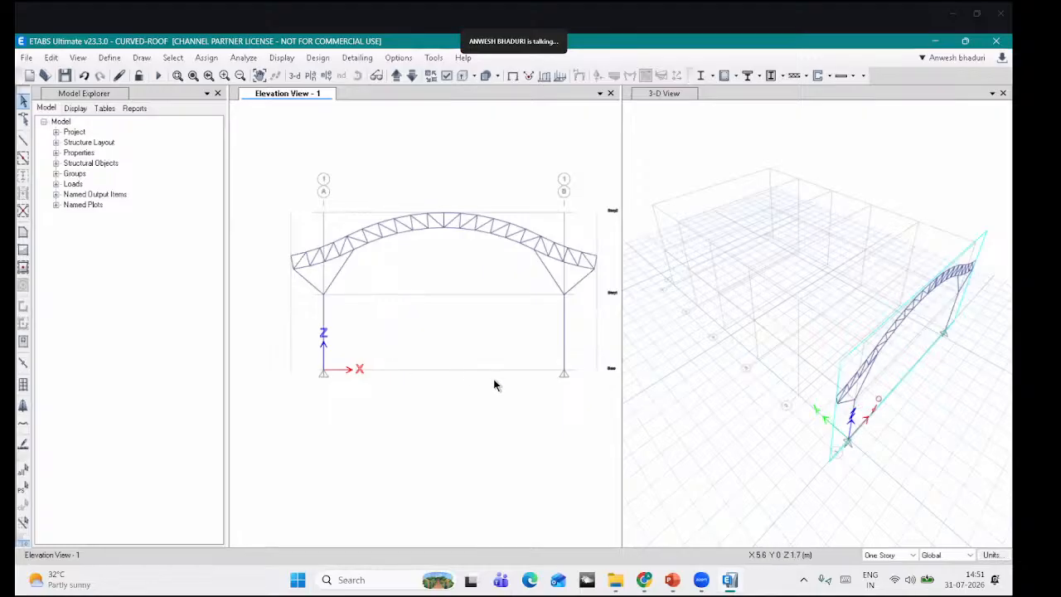
{"action": "middle_click_drag", "start_coordinate": [495, 377], "coordinate": [483, 383]}
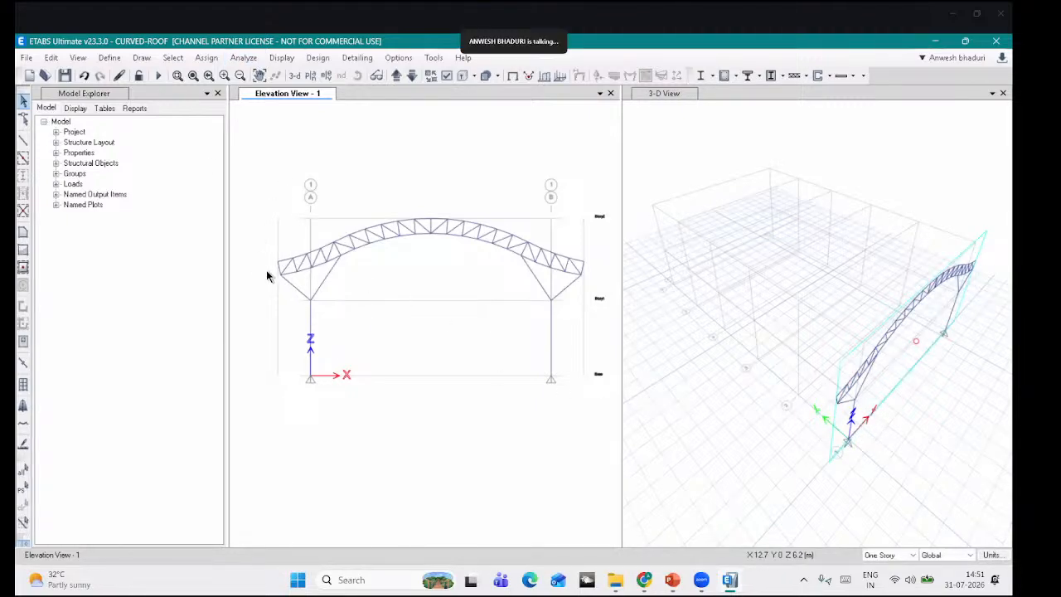
{"action": "scroll", "coordinate": [301, 272], "scroll_direction": "up", "scroll_amount": 3}
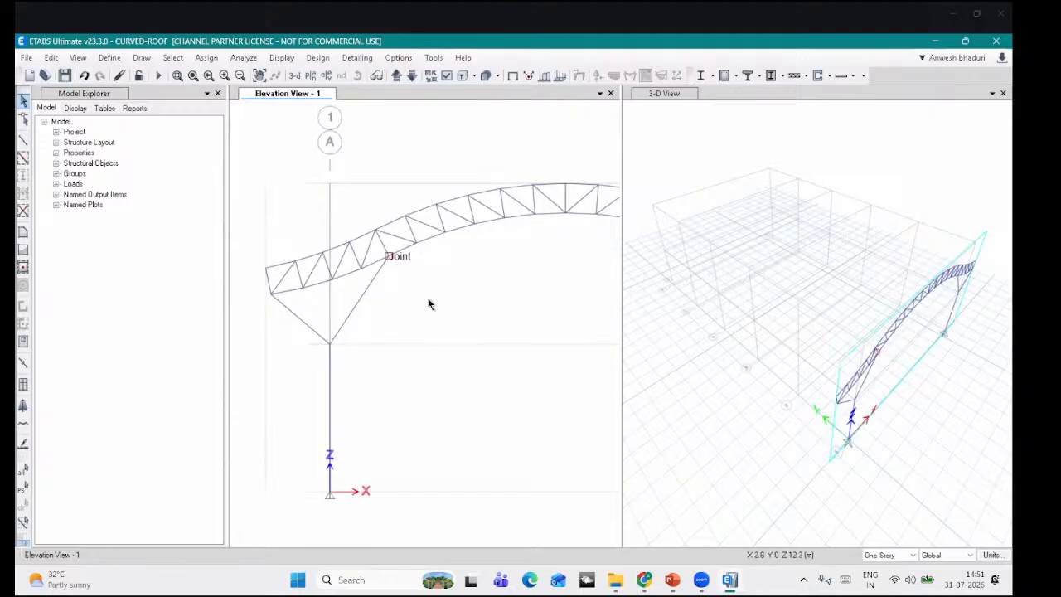
{"action": "scroll", "coordinate": [428, 304], "scroll_direction": "down", "scroll_amount": 3}
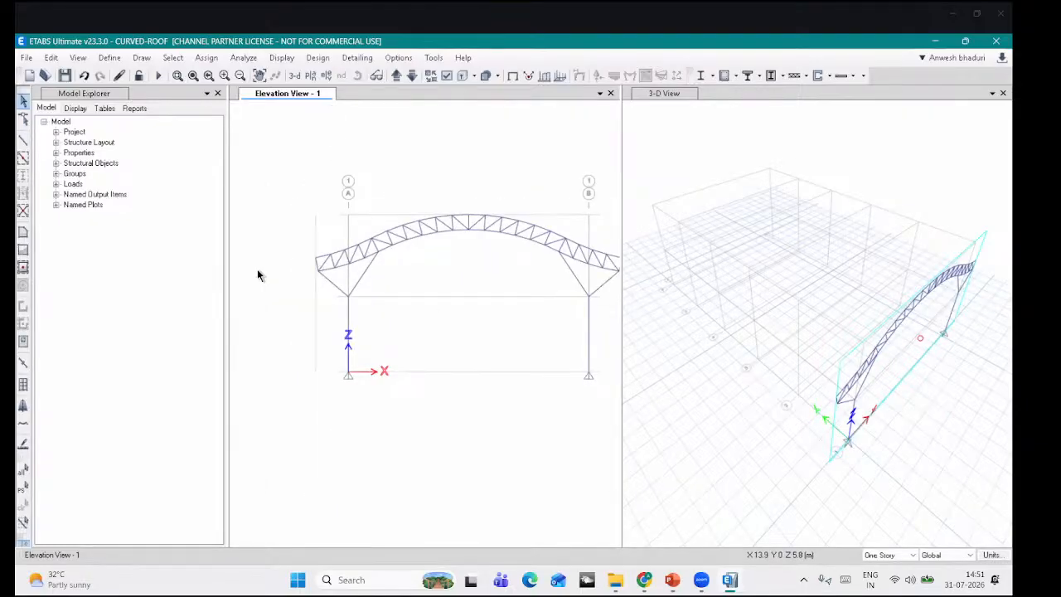
{"action": "scroll", "coordinate": [310, 300], "scroll_direction": "up", "scroll_amount": 3}
{"action": "left_click", "coordinate": [281, 291]}
{"action": "left_click", "coordinate": [311, 291]}
{"action": "left_click", "coordinate": [344, 289]}
{"action": "left_click", "coordinate": [367, 280]}
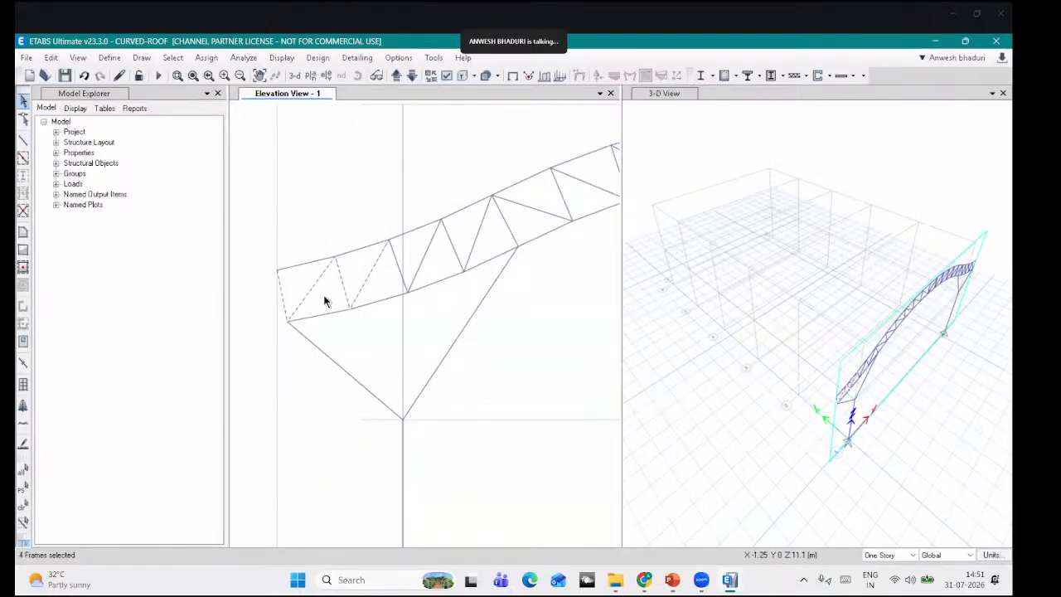
{"action": "left_click", "coordinate": [399, 270]}
{"action": "left_click", "coordinate": [422, 261]}
{"action": "middle_click_drag", "start_coordinate": [443, 257], "coordinate": [338, 280]}
{"action": "left_click", "coordinate": [355, 273]}
{"action": "left_click", "coordinate": [373, 255]}
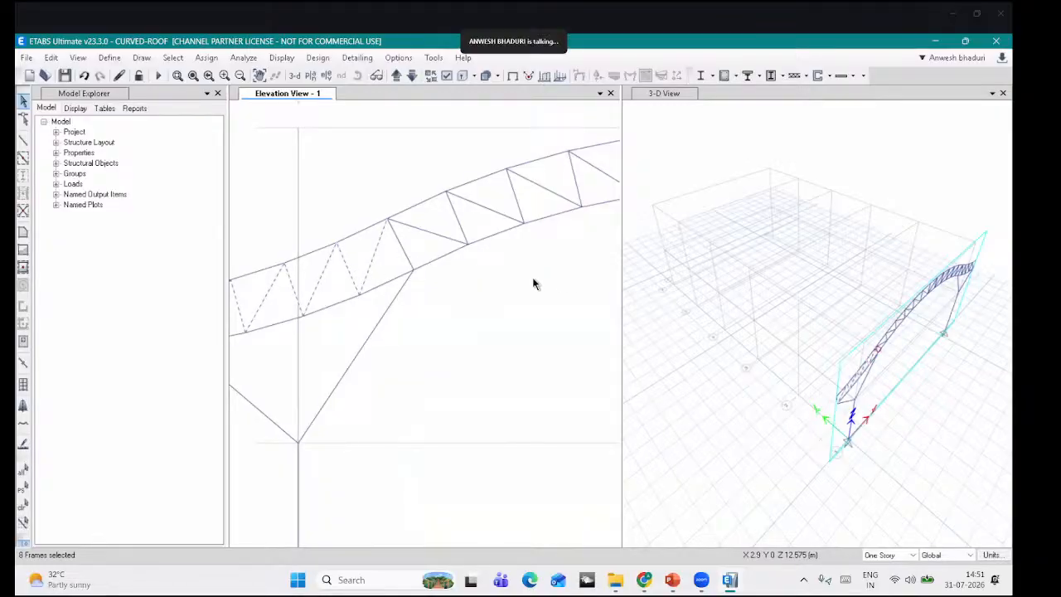
{"action": "key", "text": "Escape"}
{"action": "scroll", "coordinate": [535, 282], "scroll_direction": "down", "scroll_amount": 3}
{"action": "middle_click_drag", "start_coordinate": [534, 283], "coordinate": [538, 255]}
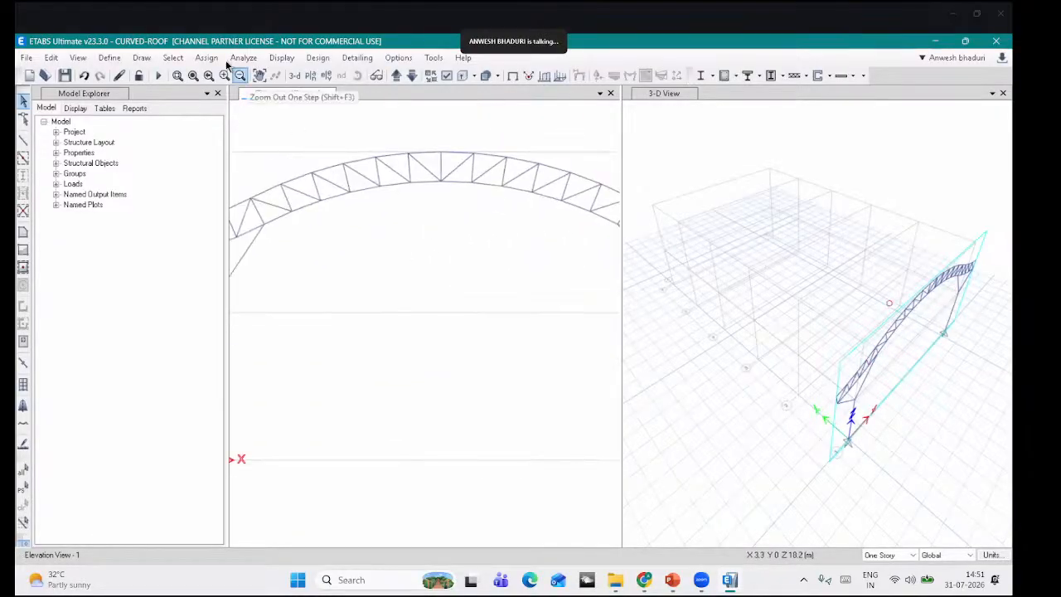
Step: Select all 76.1X3.6CHS members by section and apply end moment releases to them
{"action": "left_click", "coordinate": [184, 59]}
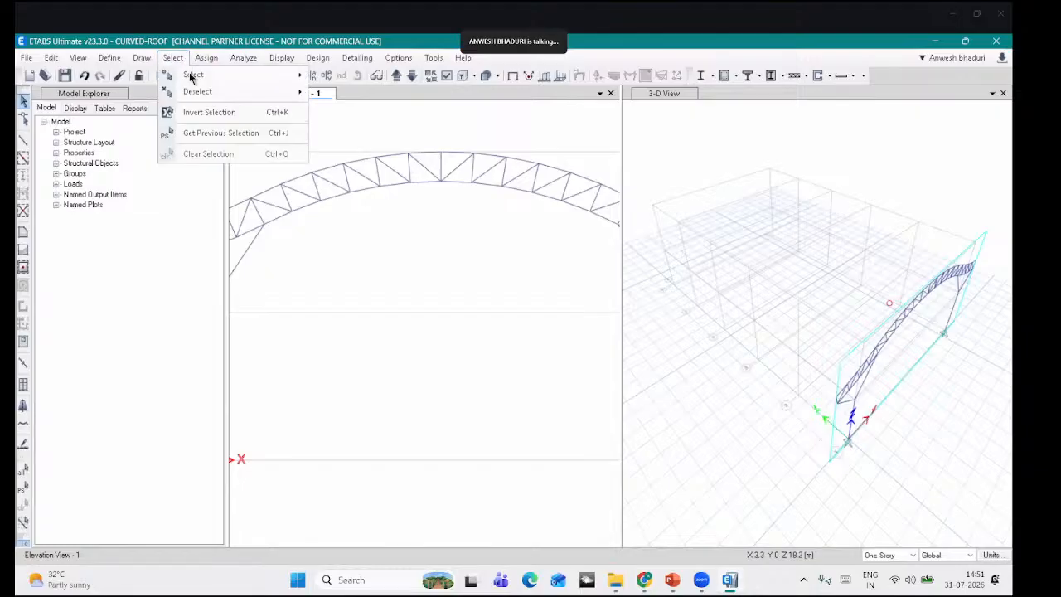
{"action": "mouse_move", "coordinate": [241, 74]}
{"action": "mouse_move", "coordinate": [373, 189]}
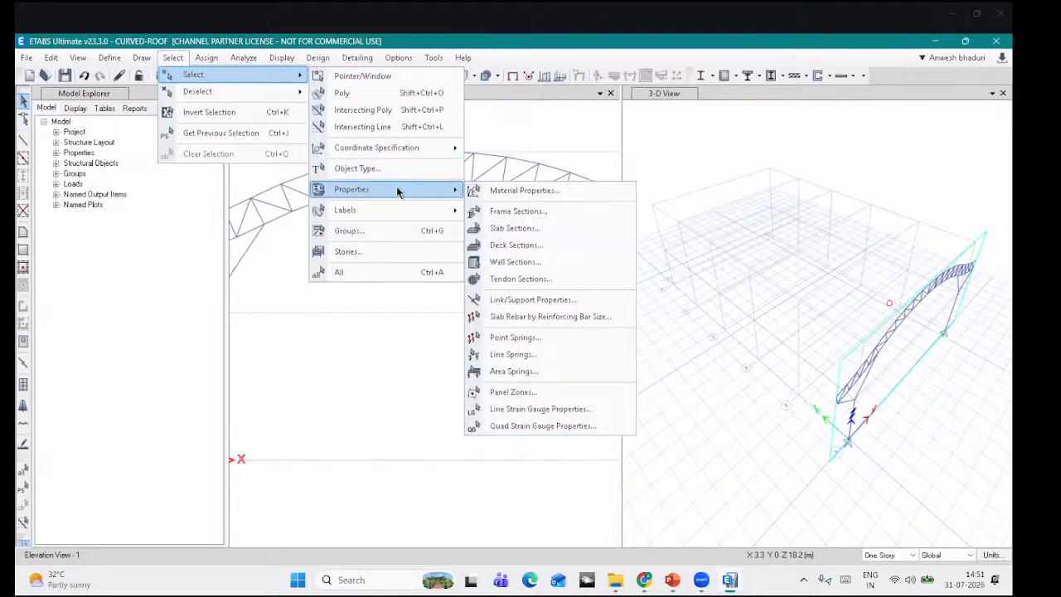
{"action": "left_click", "coordinate": [499, 210]}
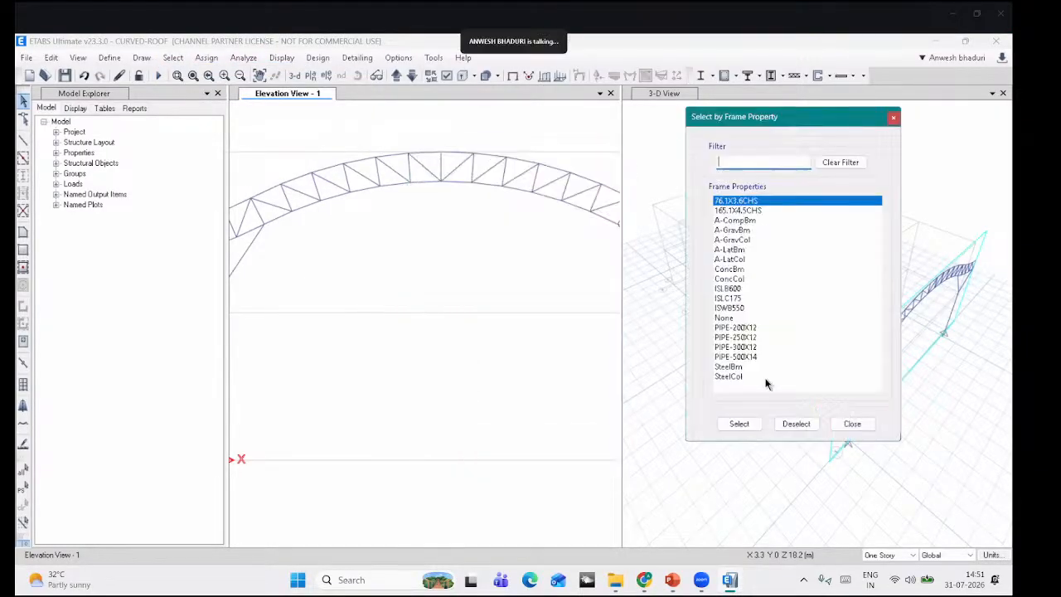
{"action": "left_click", "coordinate": [740, 424]}
{"action": "scroll", "coordinate": [403, 267], "scroll_direction": "down", "scroll_amount": 2}
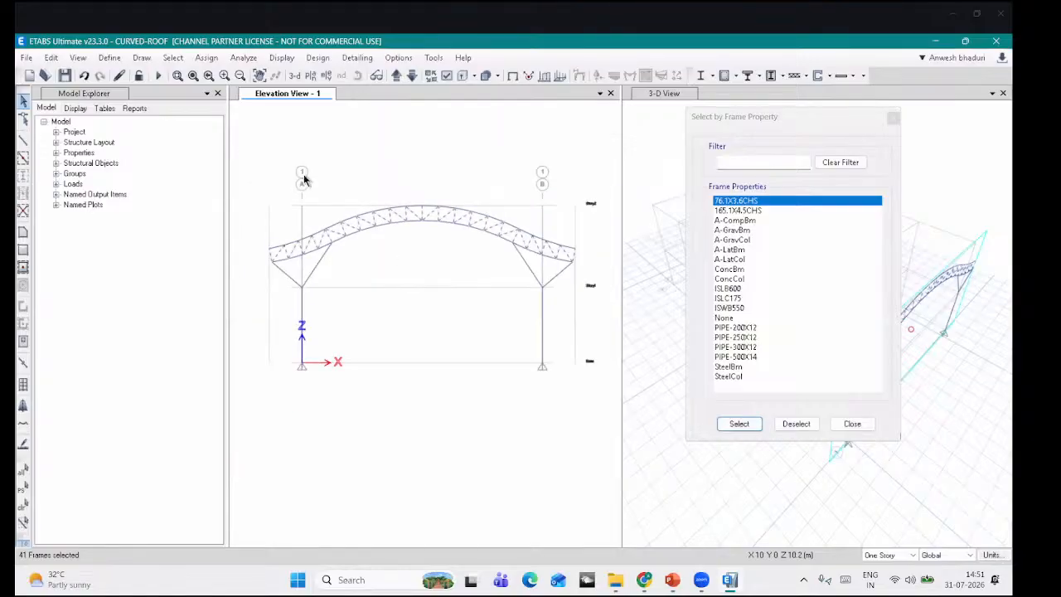
{"action": "left_click", "coordinate": [206, 57]}
{"action": "mouse_move", "coordinate": [230, 93]}
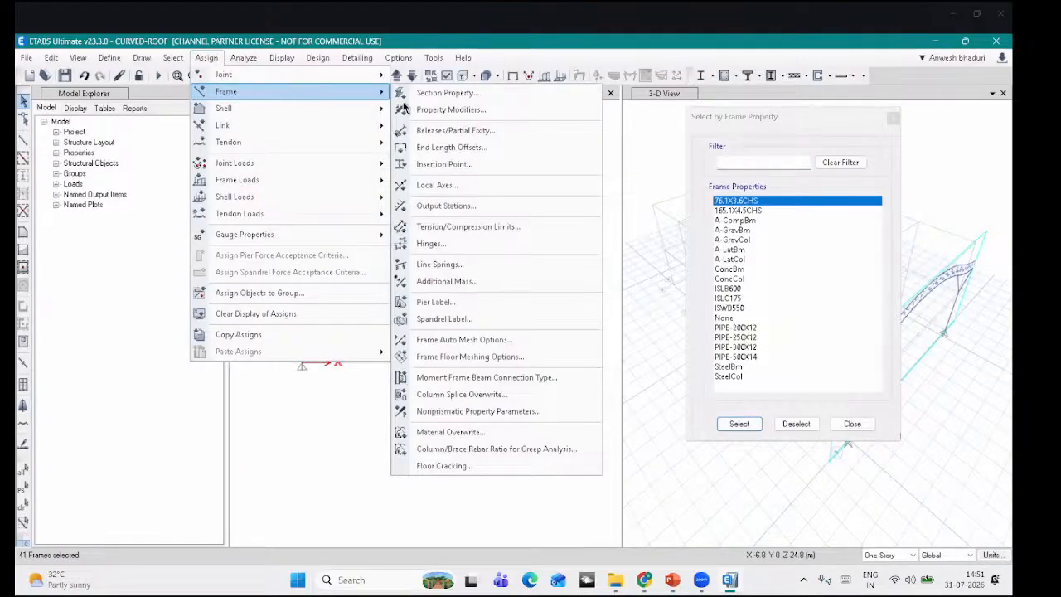
{"action": "left_click", "coordinate": [451, 131]}
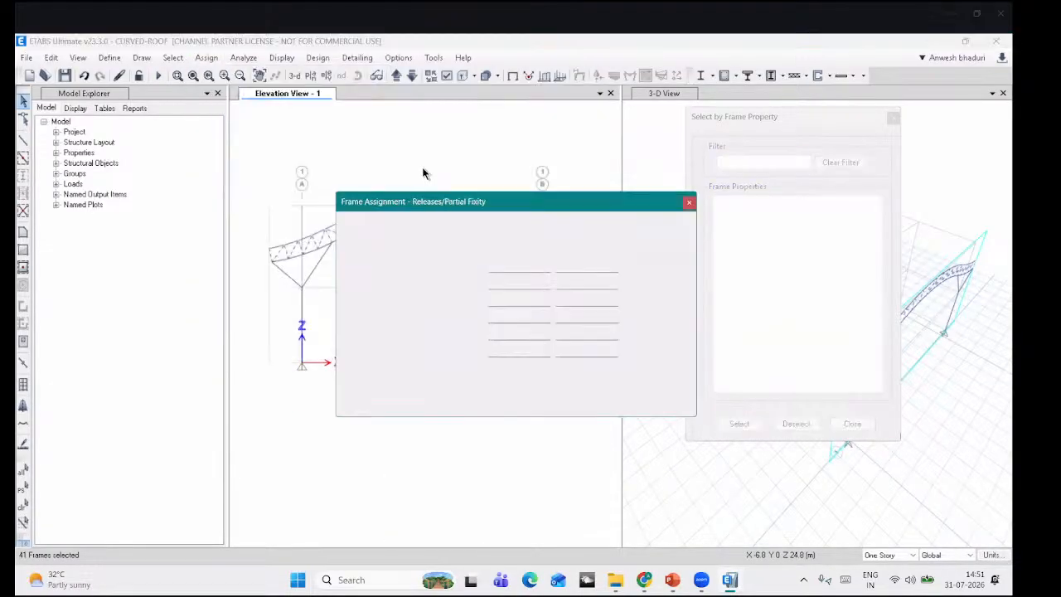
{"action": "left_click_drag", "start_coordinate": [362, 209], "coordinate": [221, 110]}
{"action": "left_click", "coordinate": [306, 235]}
{"action": "left_click", "coordinate": [306, 251]}
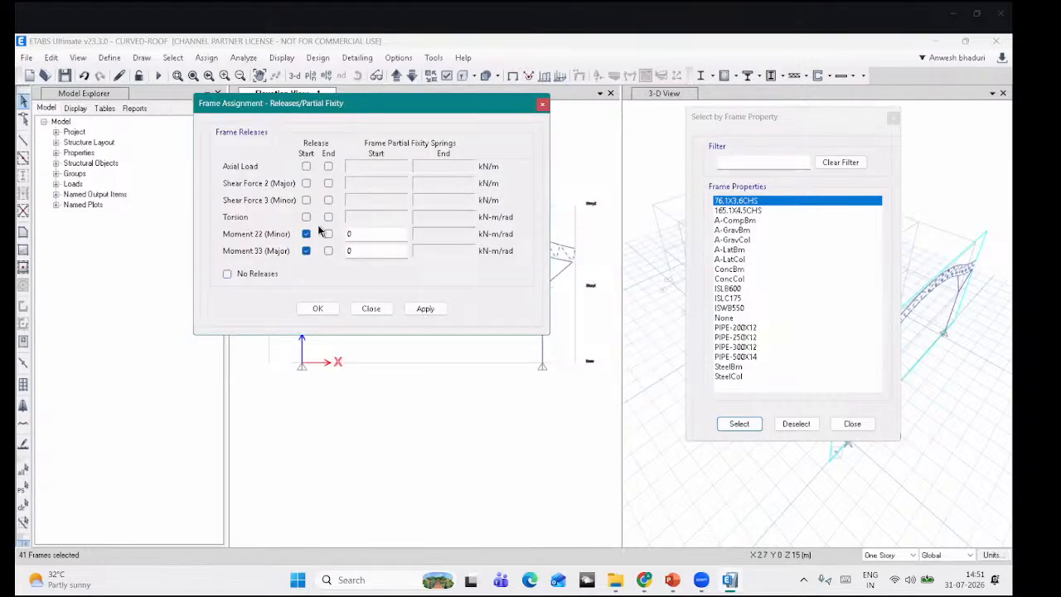
{"action": "left_click", "coordinate": [328, 234]}
{"action": "left_click", "coordinate": [328, 251]}
{"action": "left_click", "coordinate": [426, 309]}
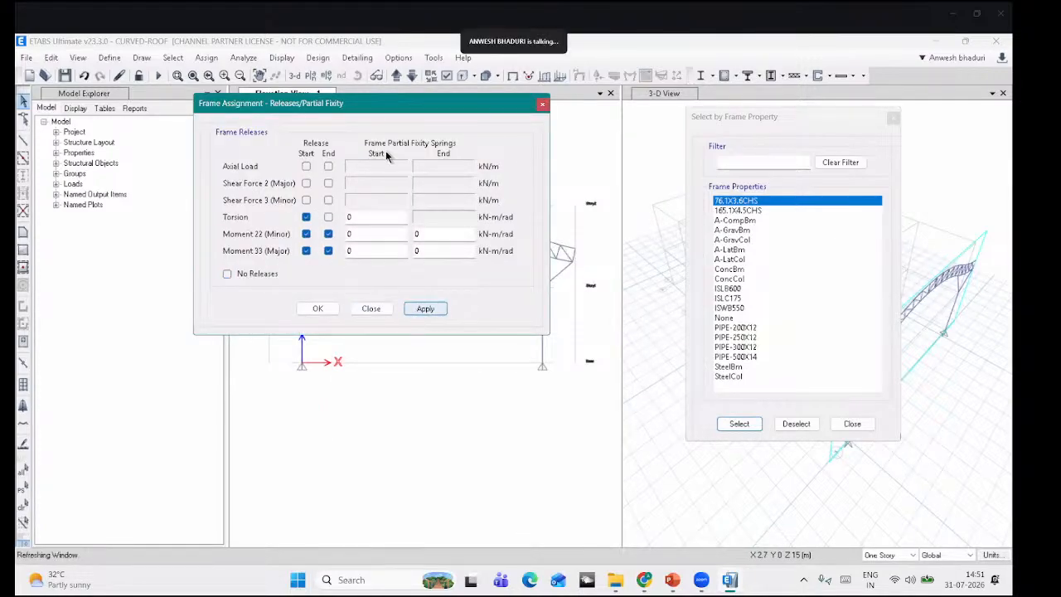
Step: Release end Moment 22 and Moment 33 on the inclined braces at grids A and B
{"action": "left_click_drag", "start_coordinate": [384, 109], "coordinate": [199, 90]}
{"action": "scroll", "coordinate": [387, 282], "scroll_direction": "up", "scroll_amount": 3}
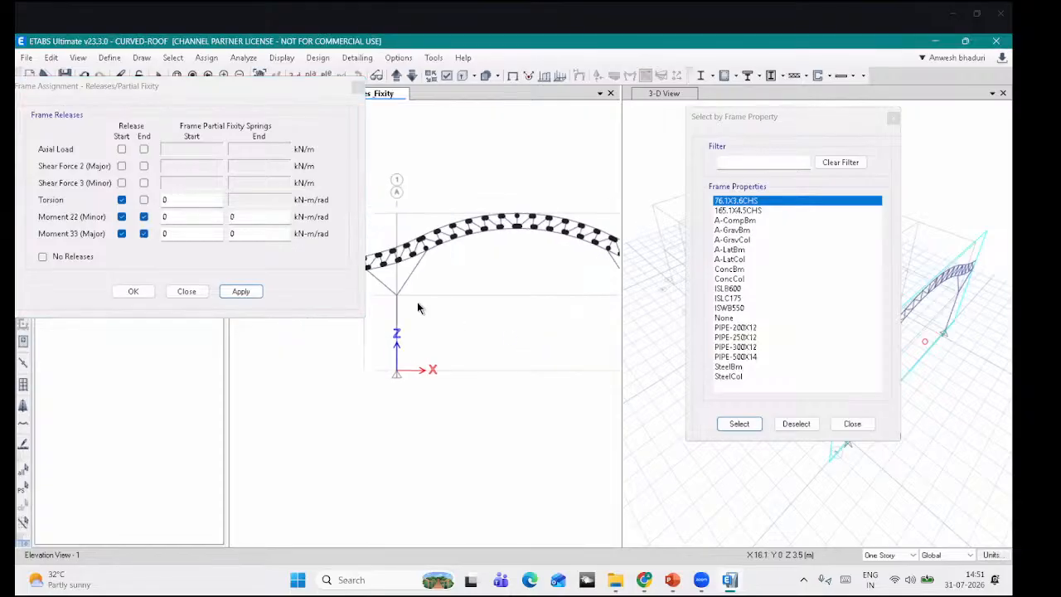
{"action": "scroll", "coordinate": [387, 278], "scroll_direction": "up", "scroll_amount": 2}
{"action": "left_click_drag", "start_coordinate": [477, 287], "coordinate": [444, 305]}
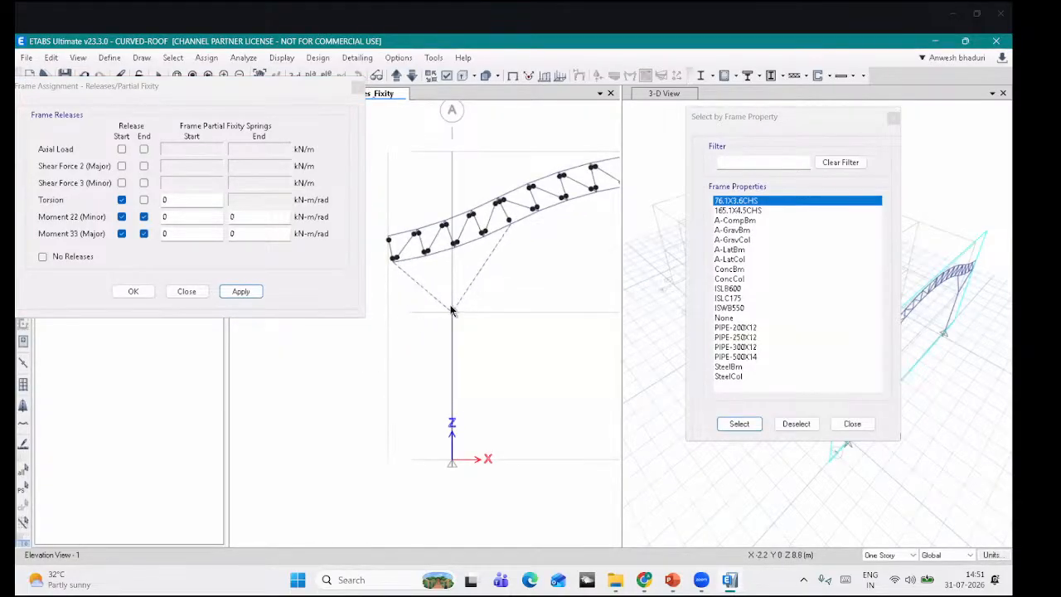
{"action": "left_click", "coordinate": [71, 255]}
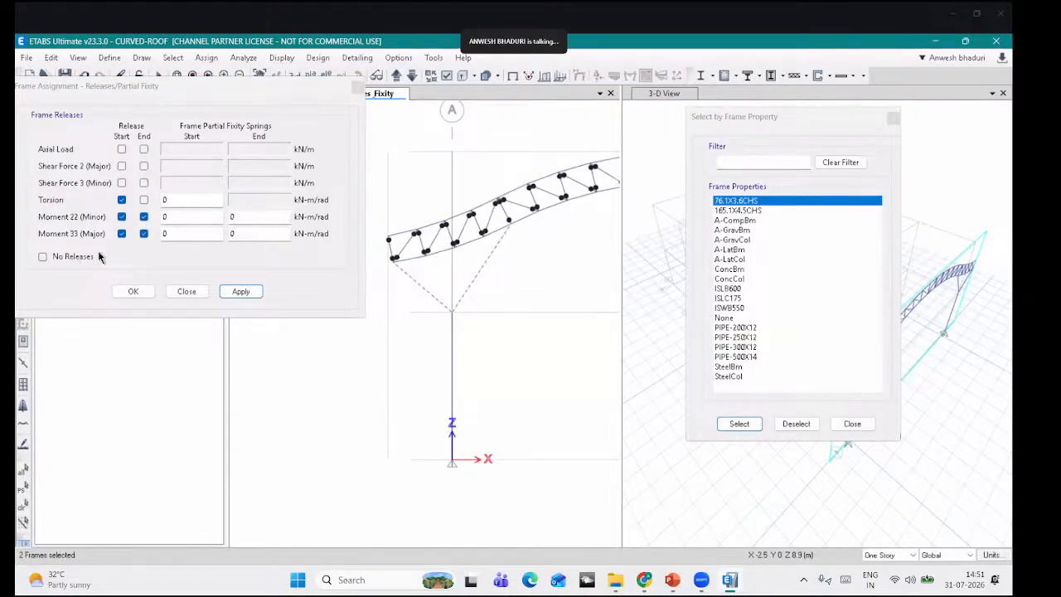
{"action": "left_click", "coordinate": [143, 217]}
{"action": "left_click", "coordinate": [143, 233]}
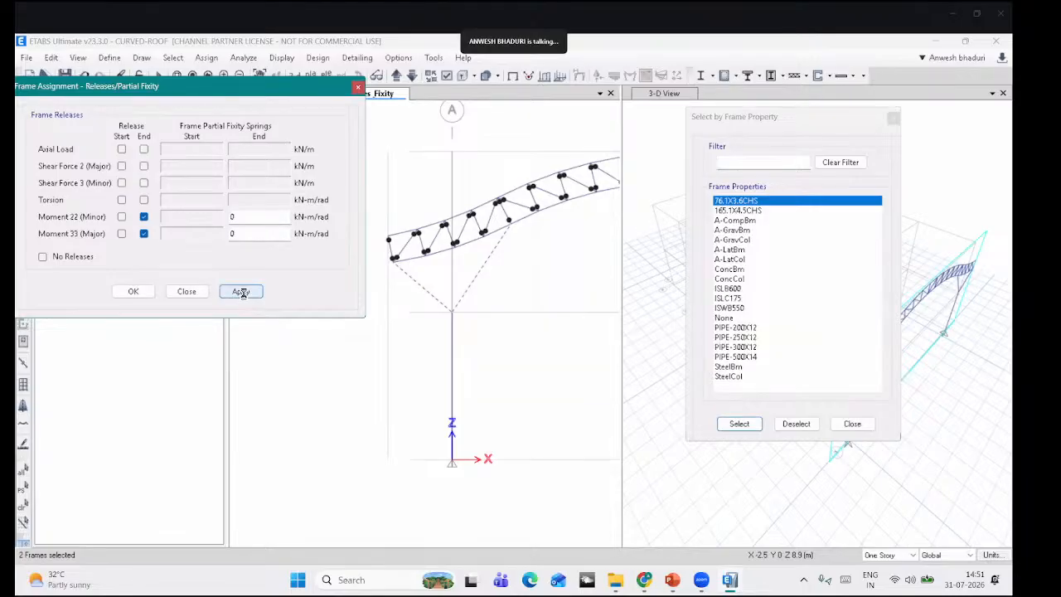
{"action": "left_click", "coordinate": [241, 291]}
{"action": "middle_click_drag", "start_coordinate": [558, 323], "coordinate": [350, 362]}
{"action": "middle_click_drag", "start_coordinate": [612, 346], "coordinate": [319, 359]}
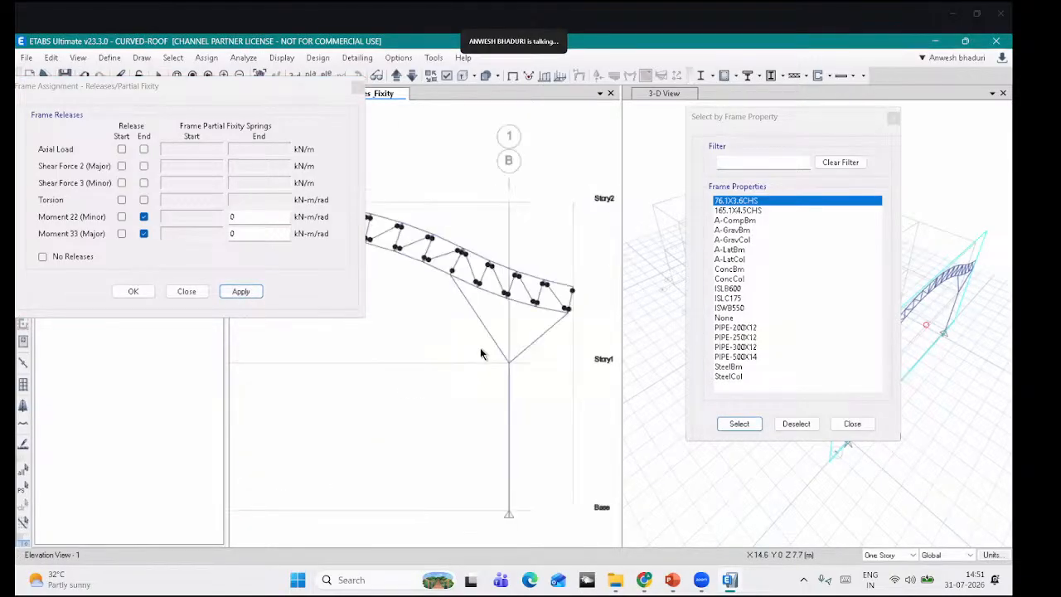
{"action": "left_click_drag", "start_coordinate": [480, 346], "coordinate": [411, 333]}
{"action": "left_click", "coordinate": [240, 291]}
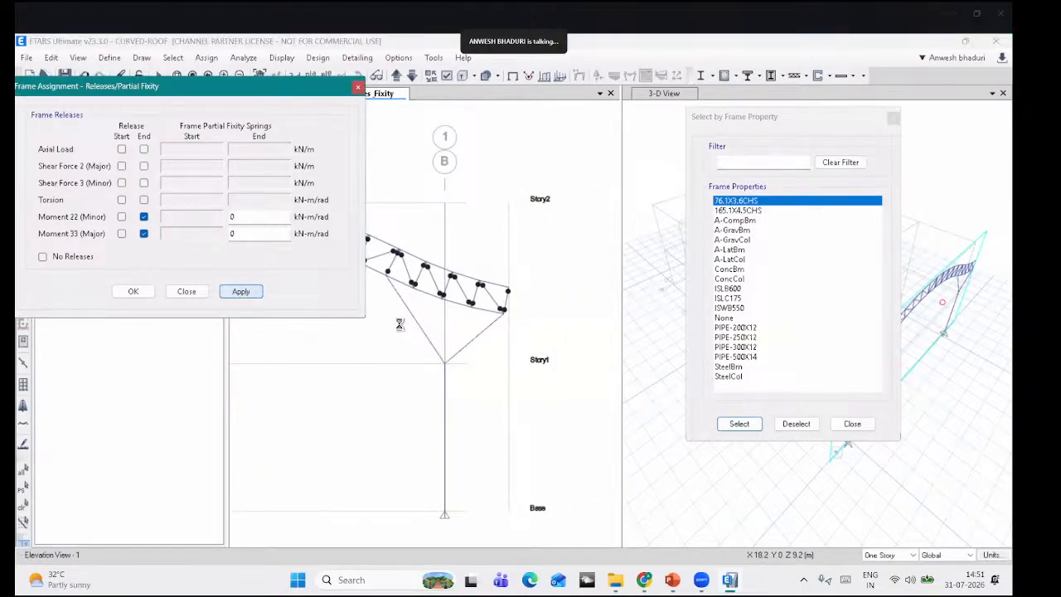
Step: Apply the same end moment releases to the truss end members, then close the release settings
{"action": "middle_click_drag", "start_coordinate": [499, 301], "coordinate": [673, 369]}
{"action": "scroll", "coordinate": [566, 333], "scroll_direction": "up", "scroll_amount": 3}
{"action": "left_click", "coordinate": [569, 340]}
{"action": "left_click", "coordinate": [423, 282]}
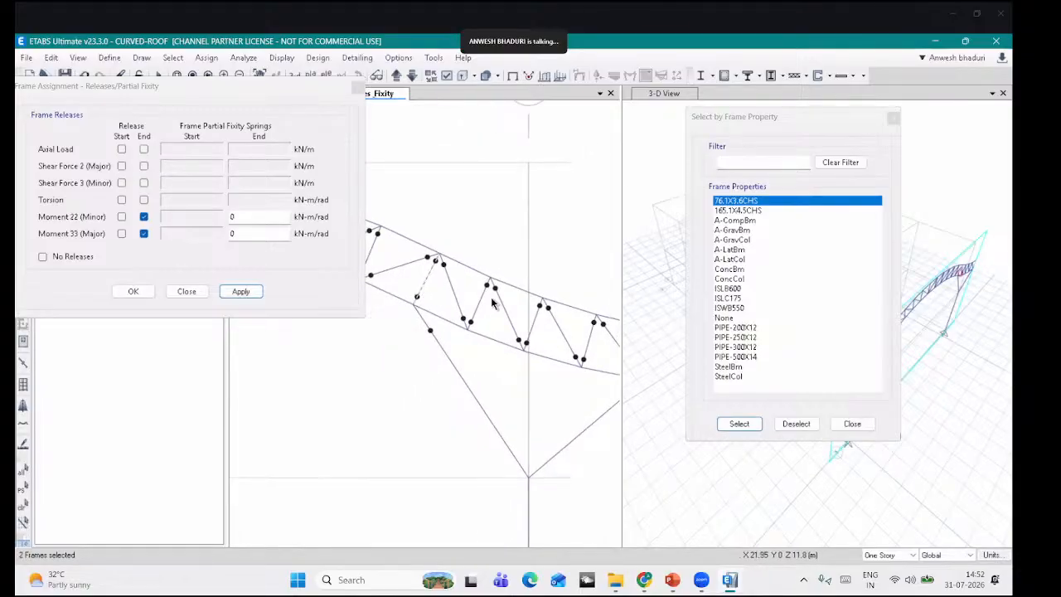
{"action": "scroll", "coordinate": [491, 299], "scroll_direction": "down", "scroll_amount": 3}
{"action": "middle_click_drag", "start_coordinate": [467, 344], "coordinate": [661, 378]}
{"action": "middle_click_drag", "start_coordinate": [396, 364], "coordinate": [587, 369]}
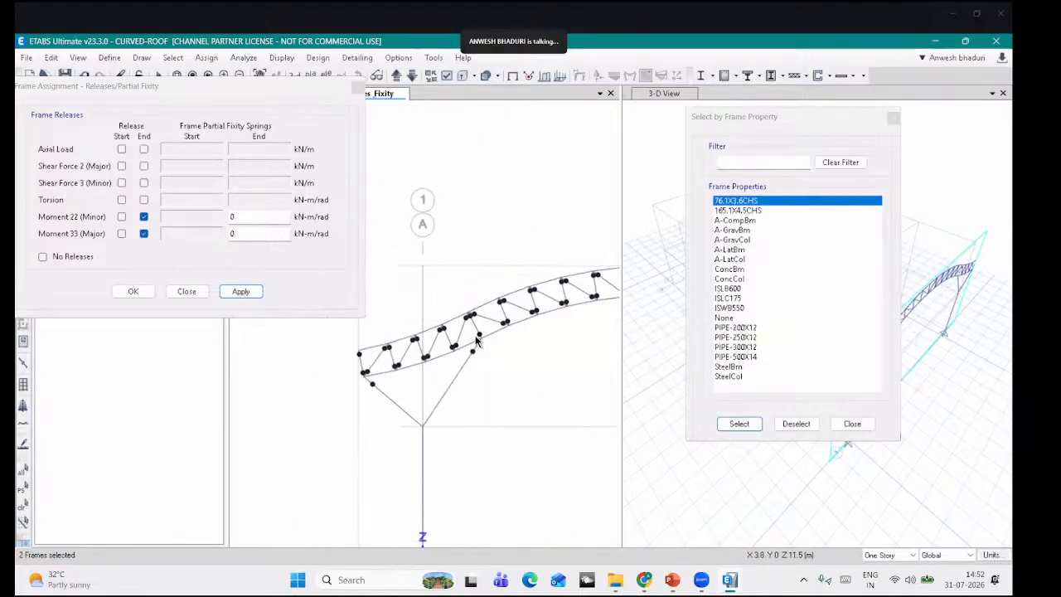
{"action": "scroll", "coordinate": [474, 335], "scroll_direction": "up", "scroll_amount": 3}
{"action": "left_click", "coordinate": [480, 322]}
{"action": "middle_click_drag", "start_coordinate": [290, 403], "coordinate": [344, 376]}
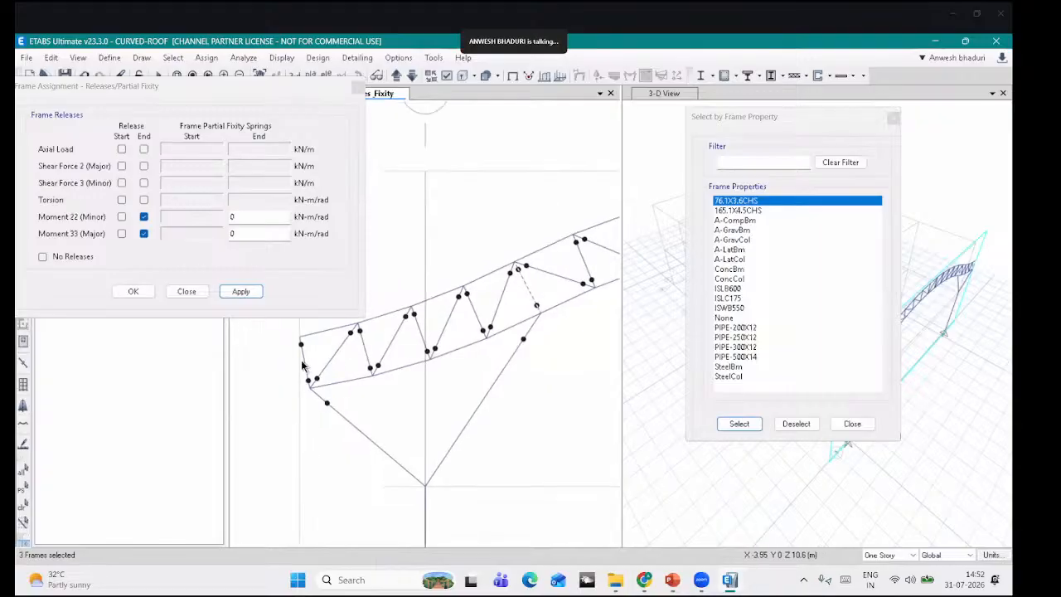
{"action": "left_click", "coordinate": [304, 363]}
{"action": "left_click", "coordinate": [238, 293]}
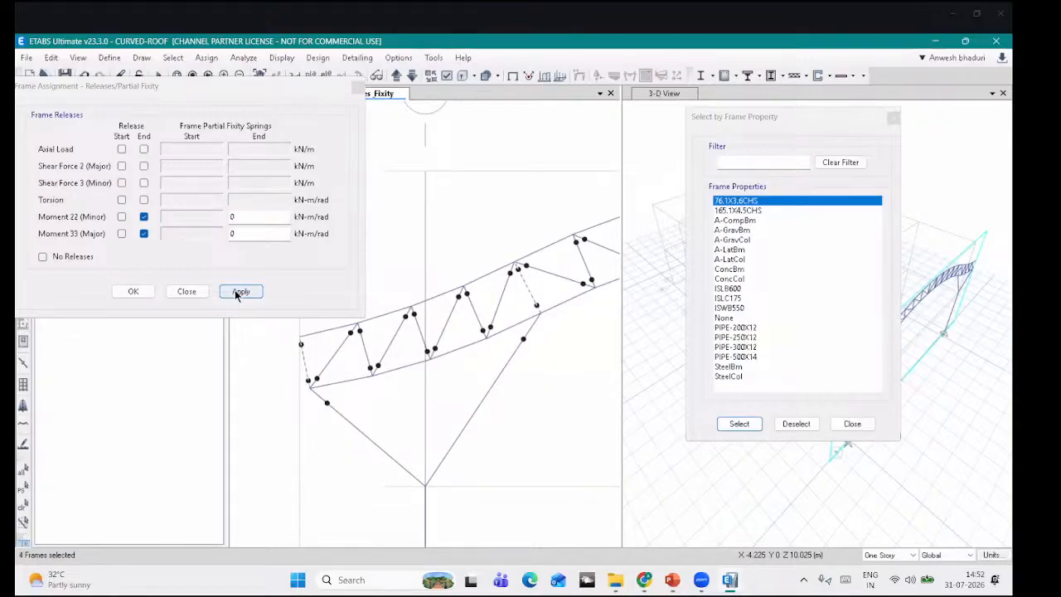
{"action": "scroll", "coordinate": [303, 378], "scroll_direction": "down", "scroll_amount": 2}
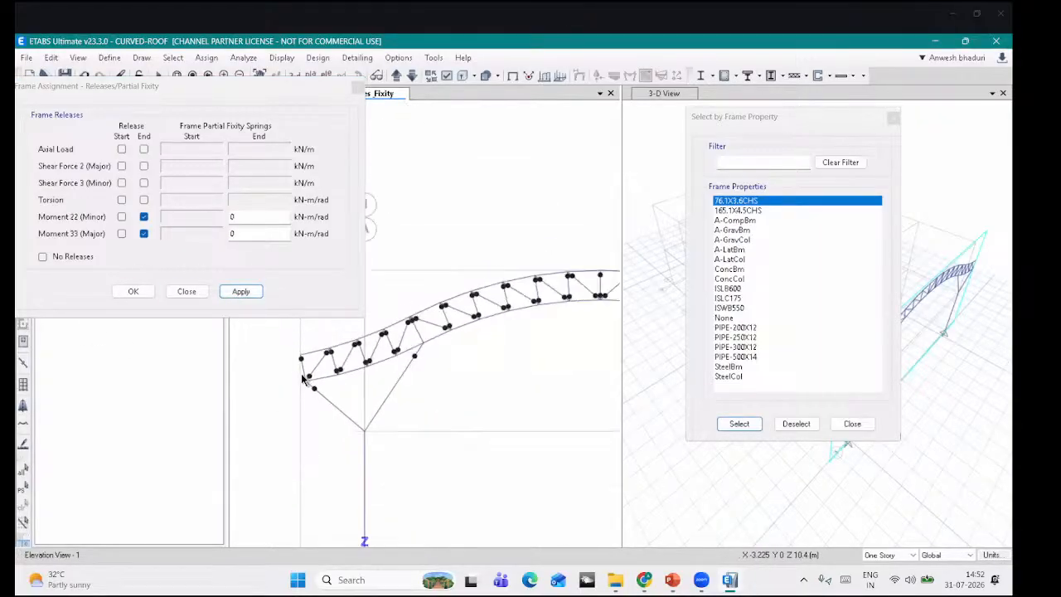
{"action": "scroll", "coordinate": [529, 410], "scroll_direction": "down", "scroll_amount": 2}
{"action": "left_click", "coordinate": [187, 291]}
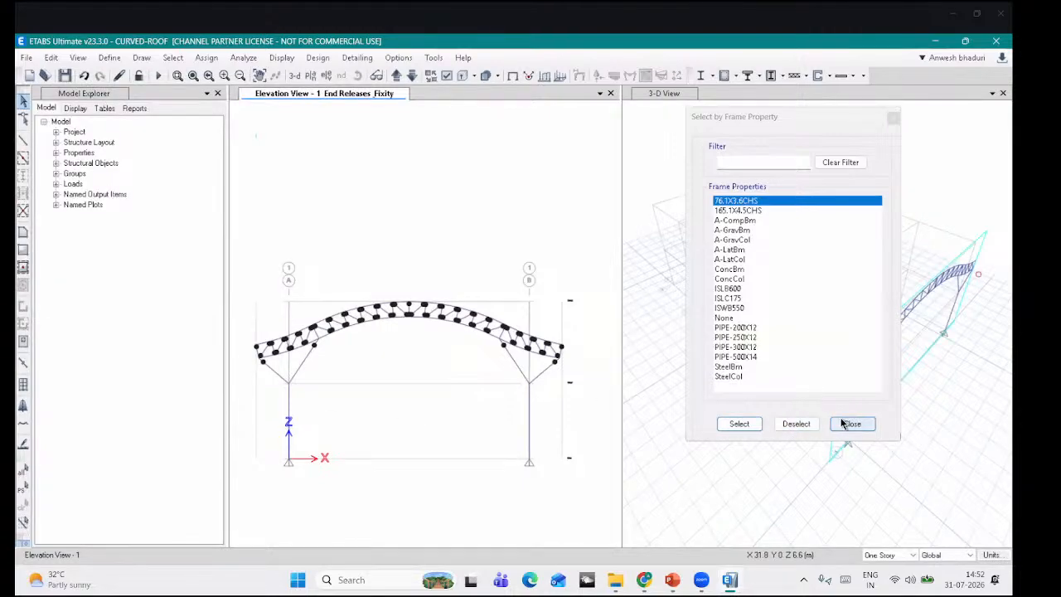
{"action": "middle_click_drag", "start_coordinate": [428, 380], "coordinate": [447, 369]}
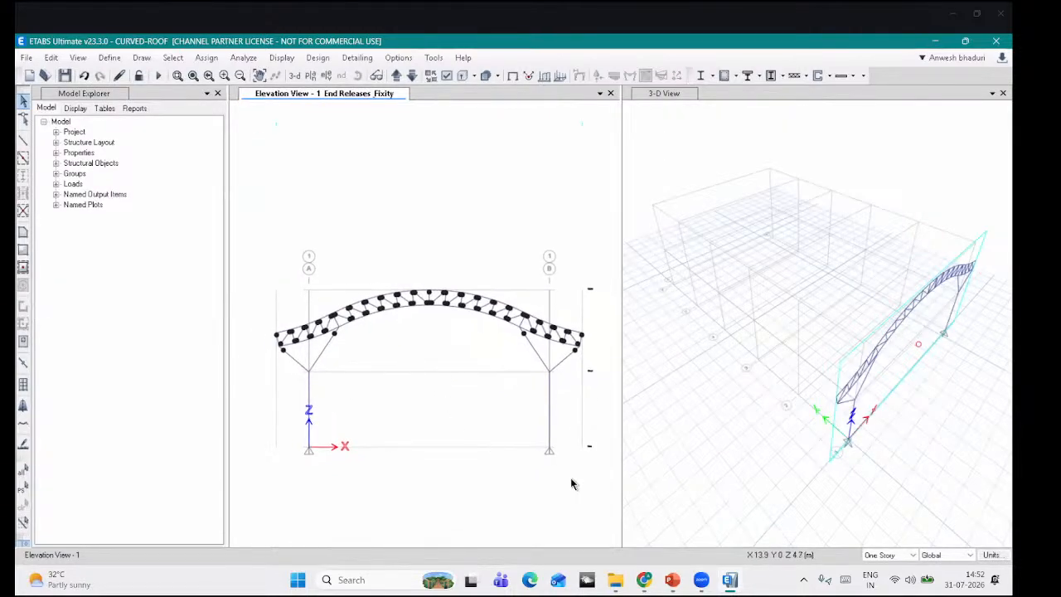
Step: Replicate the whole first truss linearly 5 times with dx 0 and dy 8 m
{"action": "left_click_drag", "start_coordinate": [597, 487], "coordinate": [265, 251]}
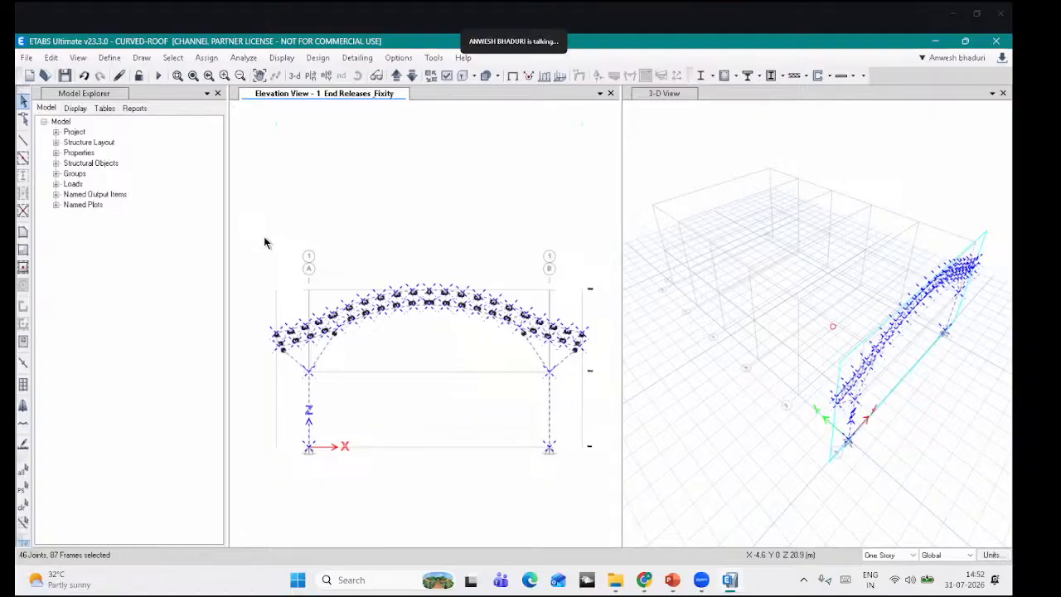
{"action": "key", "text": "ctrl+r"}
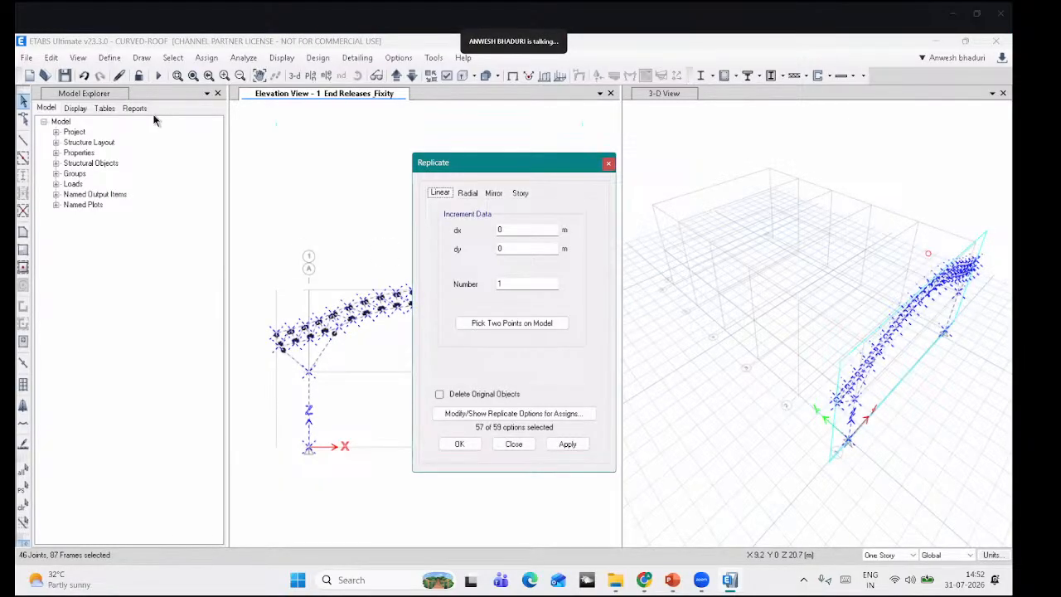
{"action": "left_click_drag", "start_coordinate": [472, 161], "coordinate": [152, 113]}
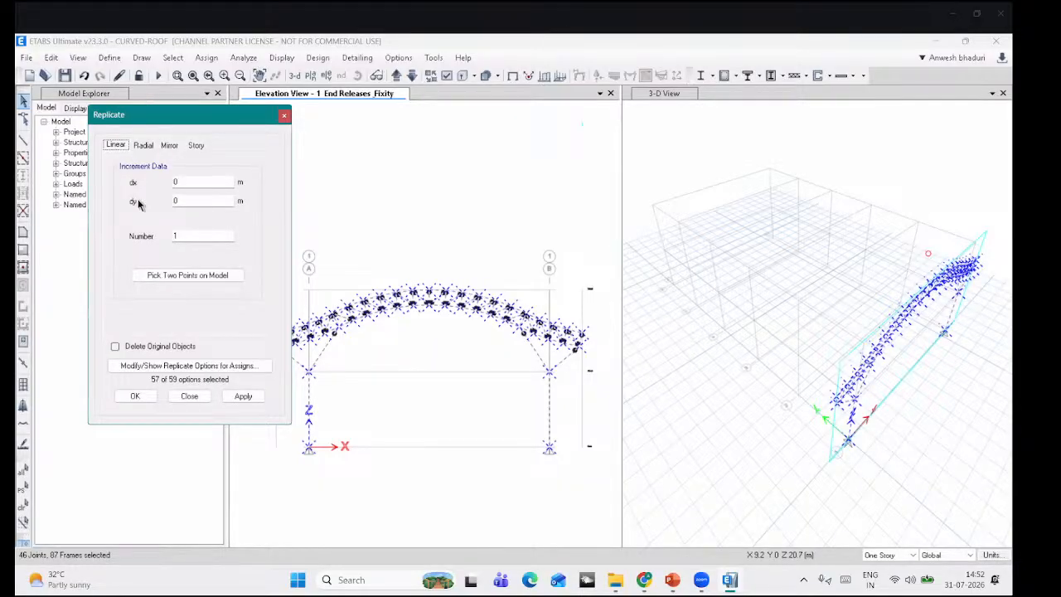
{"action": "key", "text": "Tab"}
{"action": "key", "text": "Tab"}
{"action": "key", "text": "Tab"}
{"action": "left_click", "coordinate": [242, 397]}
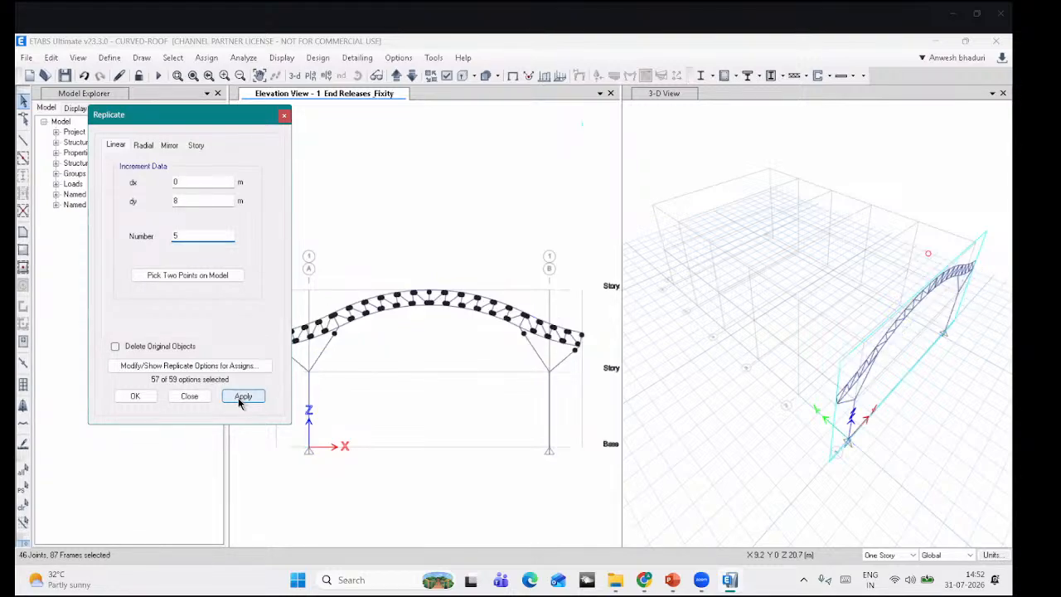
{"action": "left_click", "coordinate": [133, 397]}
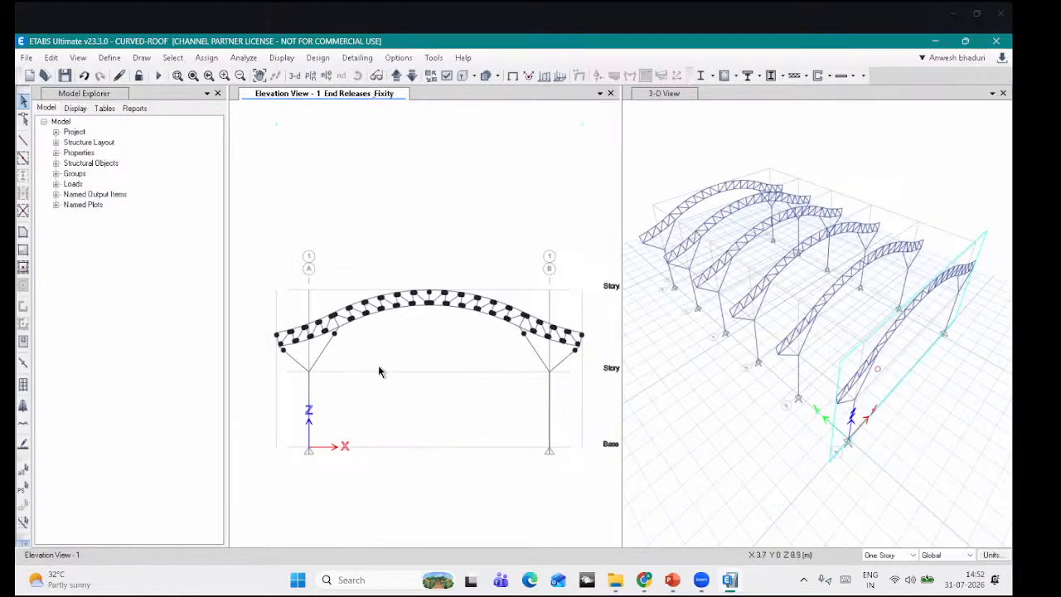
Step: Select the top-chord joints of the first arch from its left end upward
{"action": "middle_click_drag", "start_coordinate": [325, 368], "coordinate": [359, 363]}
{"action": "scroll", "coordinate": [317, 337], "scroll_direction": "up", "scroll_amount": 5}
{"action": "left_click", "coordinate": [299, 311]}
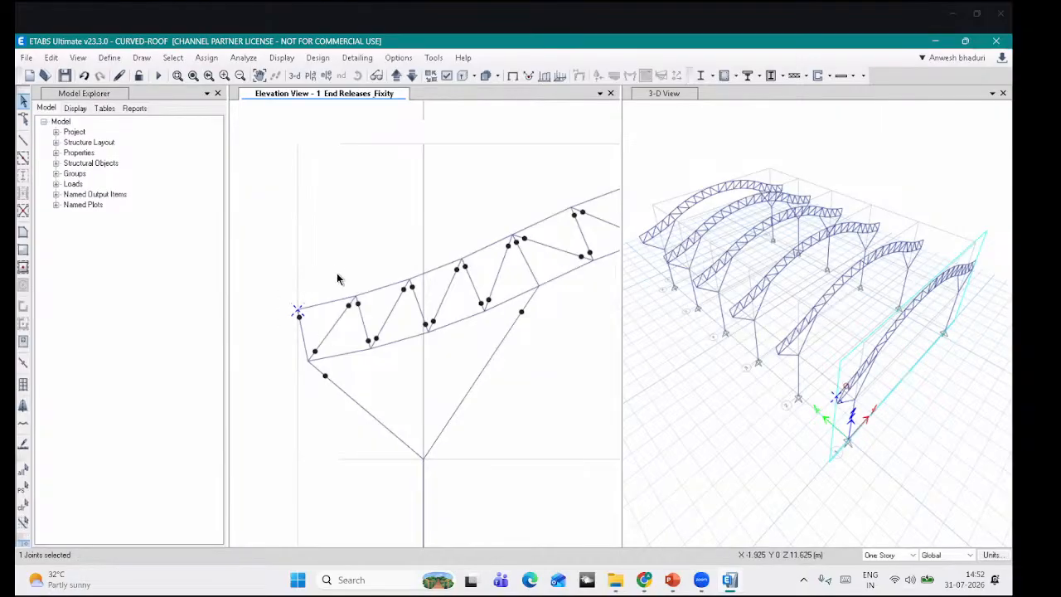
{"action": "left_click", "coordinate": [357, 297]}
{"action": "middle_click_drag", "start_coordinate": [398, 253], "coordinate": [311, 283]}
{"action": "left_click", "coordinate": [321, 310]}
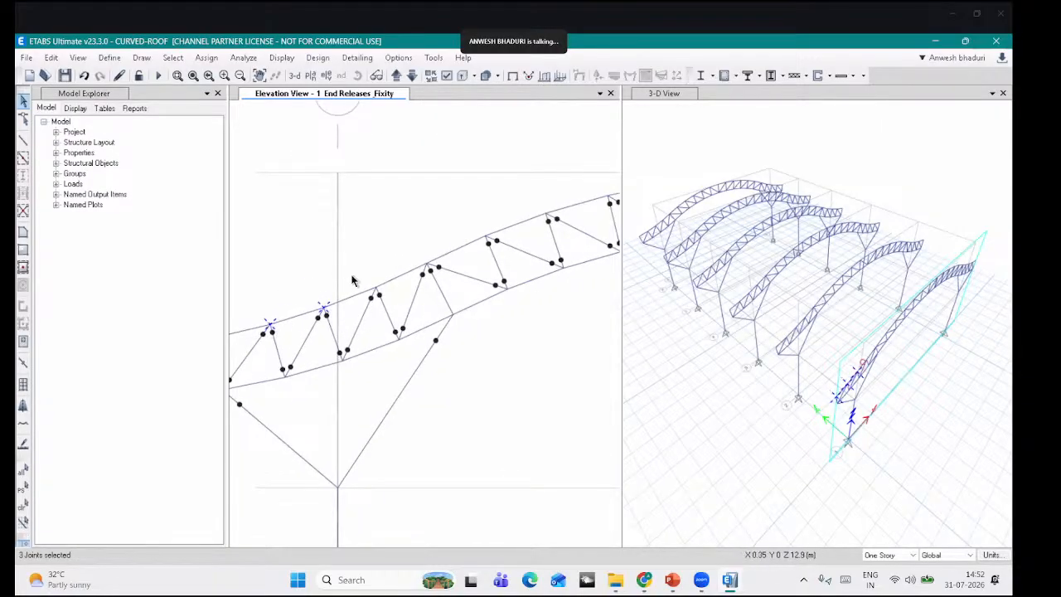
{"action": "scroll", "coordinate": [378, 278], "scroll_direction": "down", "scroll_amount": 3}
{"action": "left_click_drag", "start_coordinate": [365, 270], "coordinate": [388, 296]}
{"action": "left_click_drag", "start_coordinate": [394, 254], "coordinate": [415, 282]}
{"action": "middle_click_drag", "start_coordinate": [443, 256], "coordinate": [393, 281]}
{"action": "left_click_drag", "start_coordinate": [379, 280], "coordinate": [427, 276]}
Step: Add the remaining top-chord joints over the crown toward the grid B end
{"action": "middle_click_drag", "start_coordinate": [443, 256], "coordinate": [388, 255]}
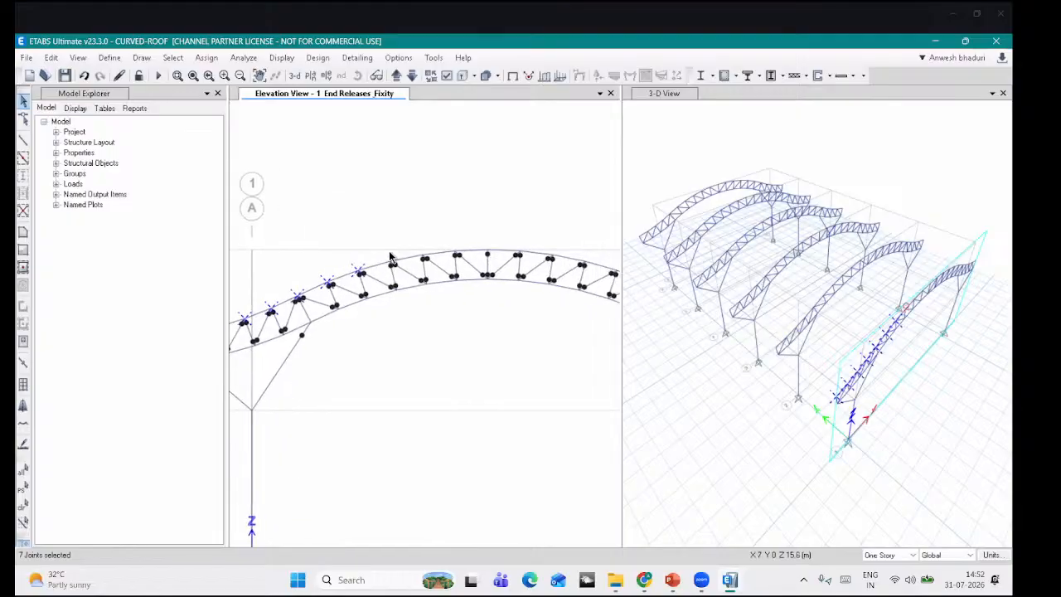
{"action": "left_click_drag", "start_coordinate": [385, 257], "coordinate": [443, 263]}
{"action": "middle_click_drag", "start_coordinate": [450, 245], "coordinate": [420, 240]}
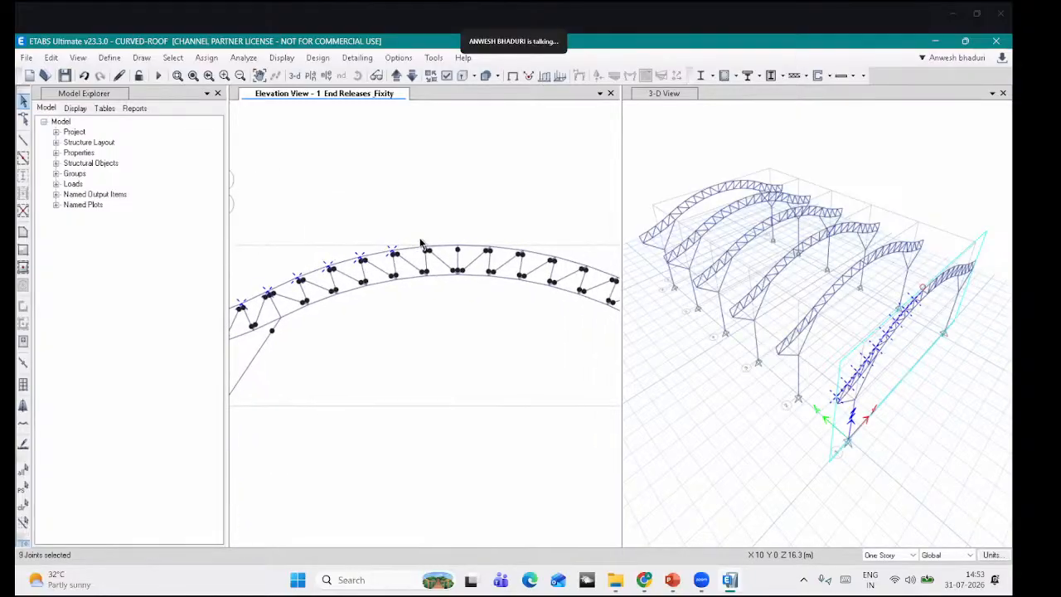
{"action": "left_click_drag", "start_coordinate": [417, 242], "coordinate": [498, 260]}
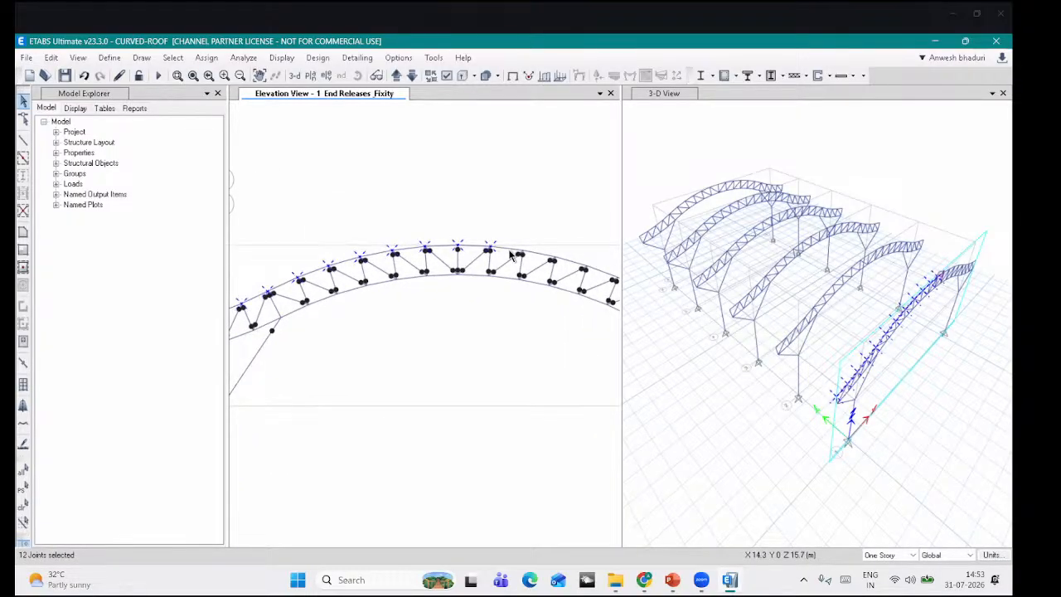
{"action": "middle_click_drag", "start_coordinate": [510, 244], "coordinate": [477, 231]}
{"action": "left_click_drag", "start_coordinate": [485, 228], "coordinate": [511, 239]}
{"action": "middle_click_drag", "start_coordinate": [510, 238], "coordinate": [435, 211]}
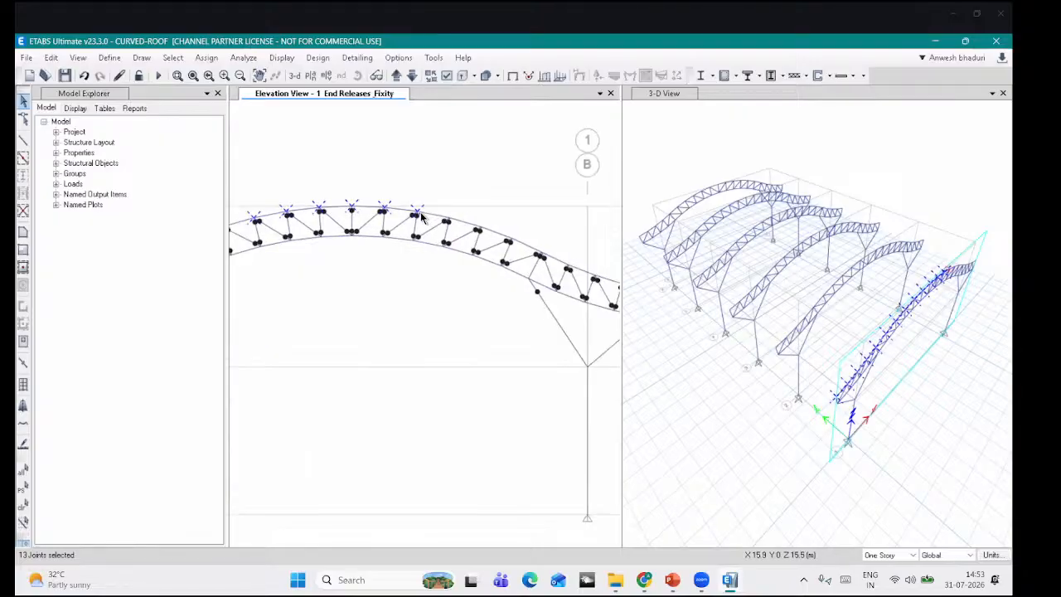
{"action": "scroll", "coordinate": [417, 210], "scroll_direction": "up", "scroll_amount": 3}
{"action": "left_click_drag", "start_coordinate": [457, 209], "coordinate": [500, 237]}
{"action": "scroll", "coordinate": [395, 233], "scroll_direction": "down", "scroll_amount": 3}
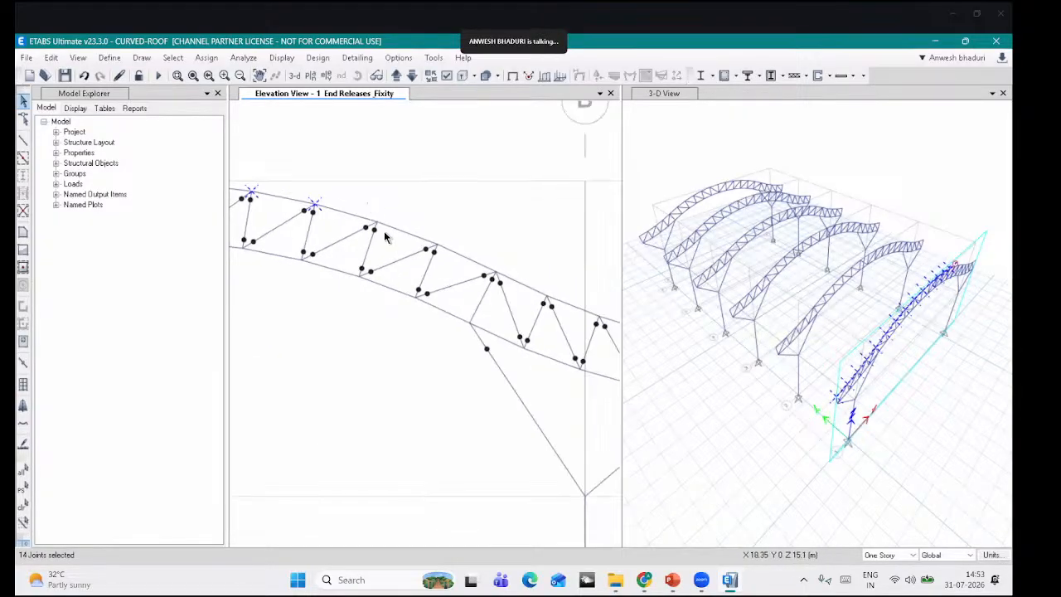
{"action": "left_click_drag", "start_coordinate": [395, 230], "coordinate": [434, 248]}
{"action": "middle_click_drag", "start_coordinate": [436, 242], "coordinate": [406, 229]}
{"action": "mouse_move", "coordinate": [406, 228]}
{"action": "left_mouse_down"}
{"action": "mouse_move", "coordinate": [413, 245]}
{"action": "mouse_move", "coordinate": [540, 293]}
{"action": "left_mouse_up"}
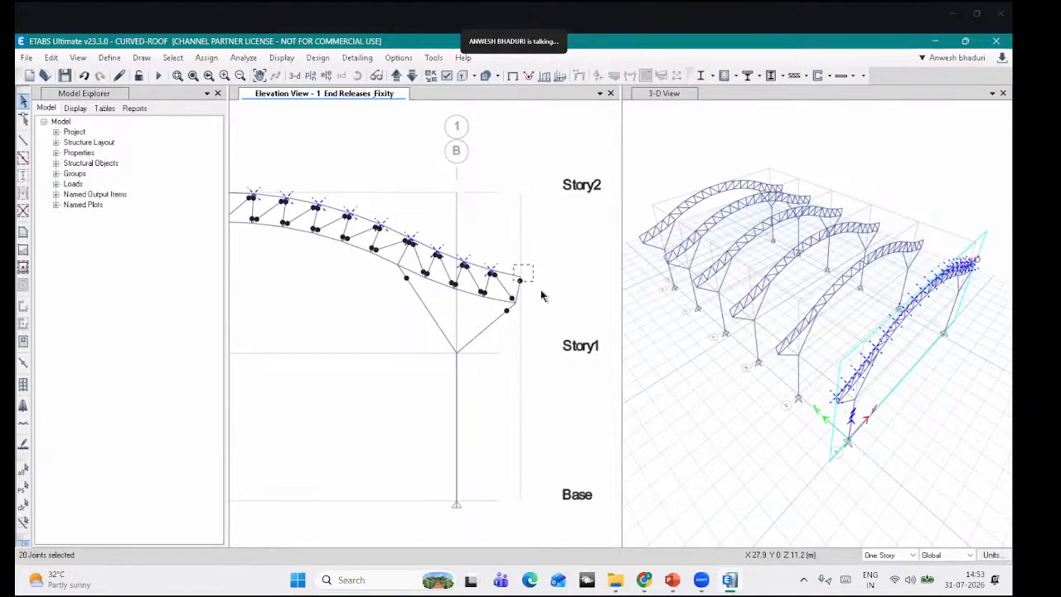
Step: In Display Units, set the distance zero tolerances to 5E-02 and Structure Area tolerance to 5E-03
{"action": "left_click", "coordinate": [993, 556]}
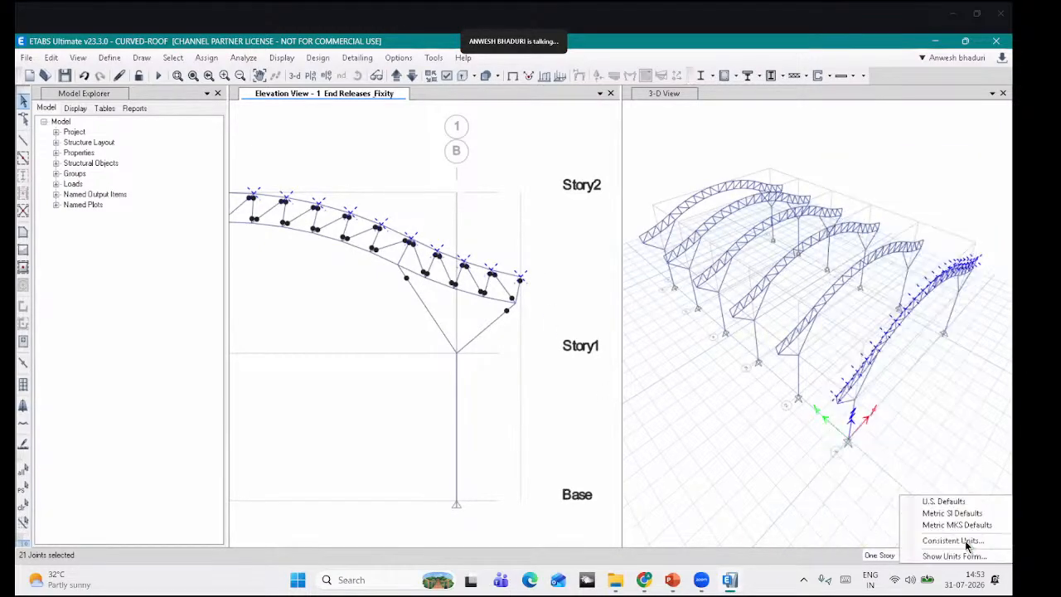
{"action": "left_click", "coordinate": [961, 557]}
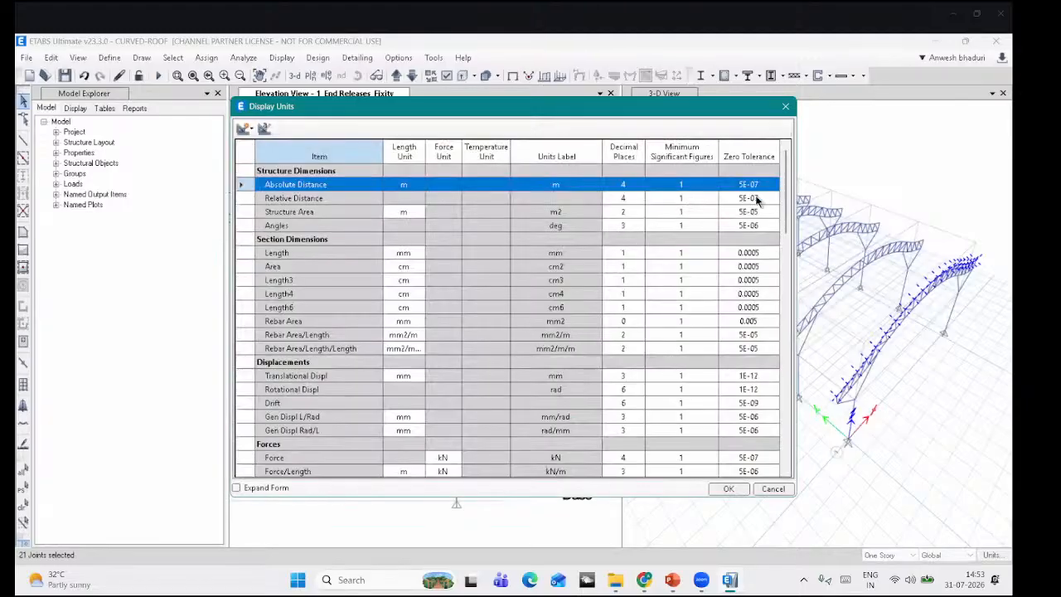
{"action": "left_click", "coordinate": [763, 189]}
{"action": "left_click", "coordinate": [761, 184]}
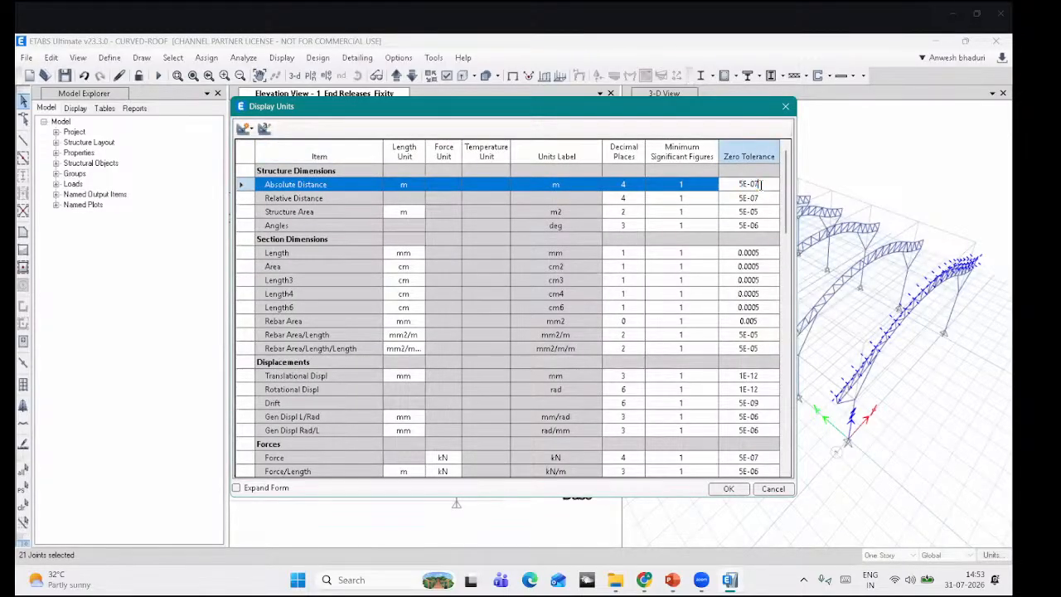
{"action": "left_click", "coordinate": [759, 200]}
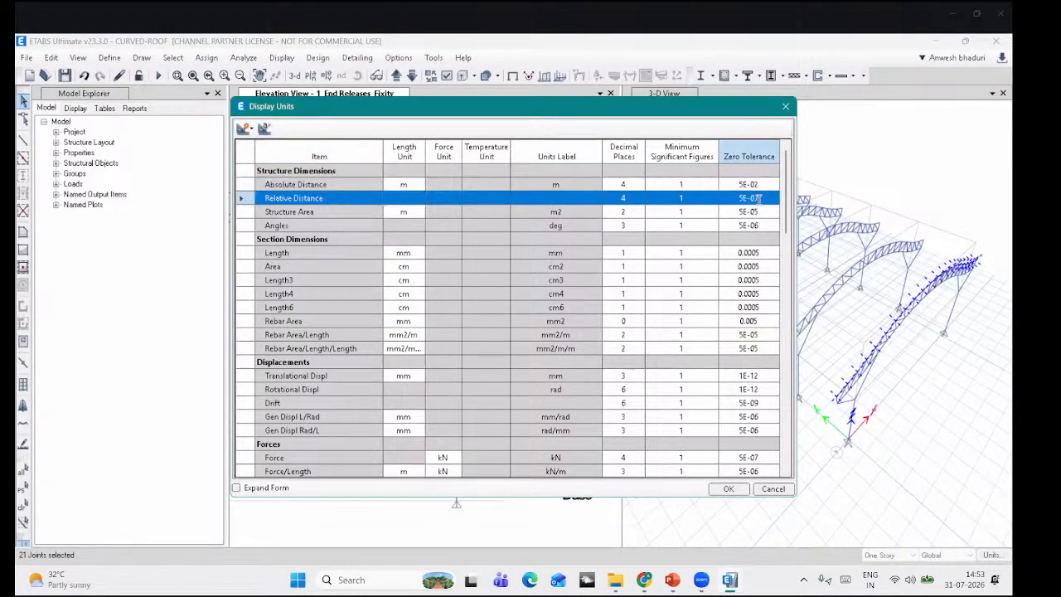
{"action": "type", "text": "2"}
{"action": "left_click", "coordinate": [761, 213]}
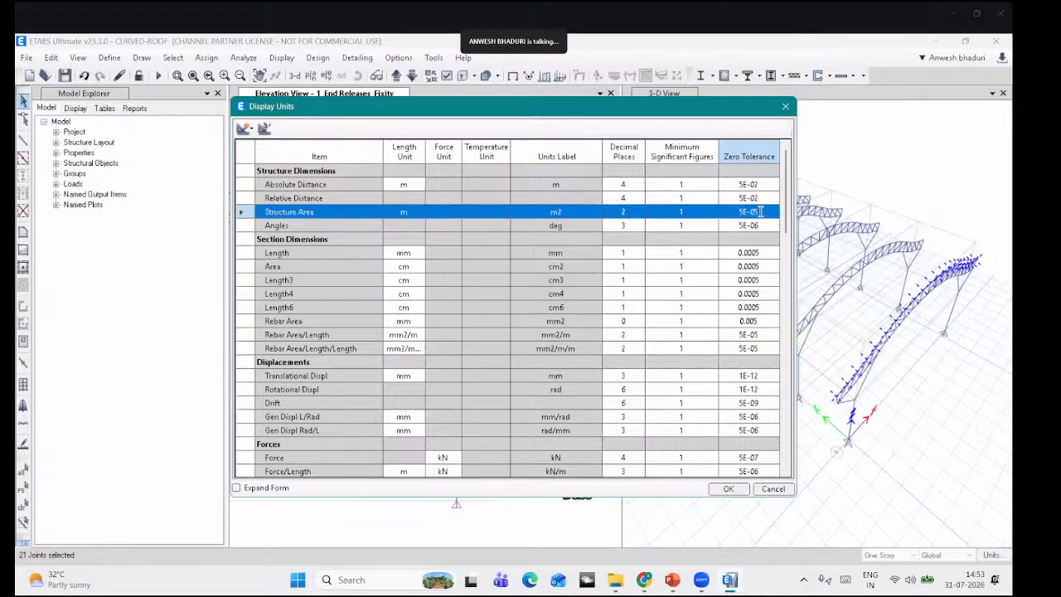
{"action": "left_click", "coordinate": [761, 213]}
{"action": "key", "text": "BackSpace"}
{"action": "type", "text": "3"}
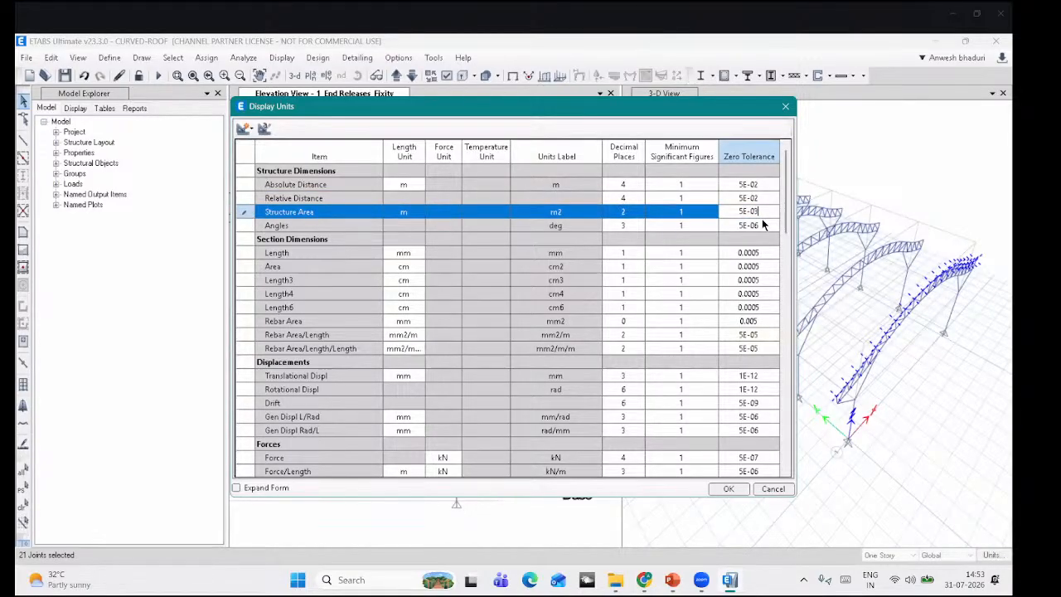
{"action": "left_click", "coordinate": [762, 225]}
{"action": "left_click", "coordinate": [761, 225]}
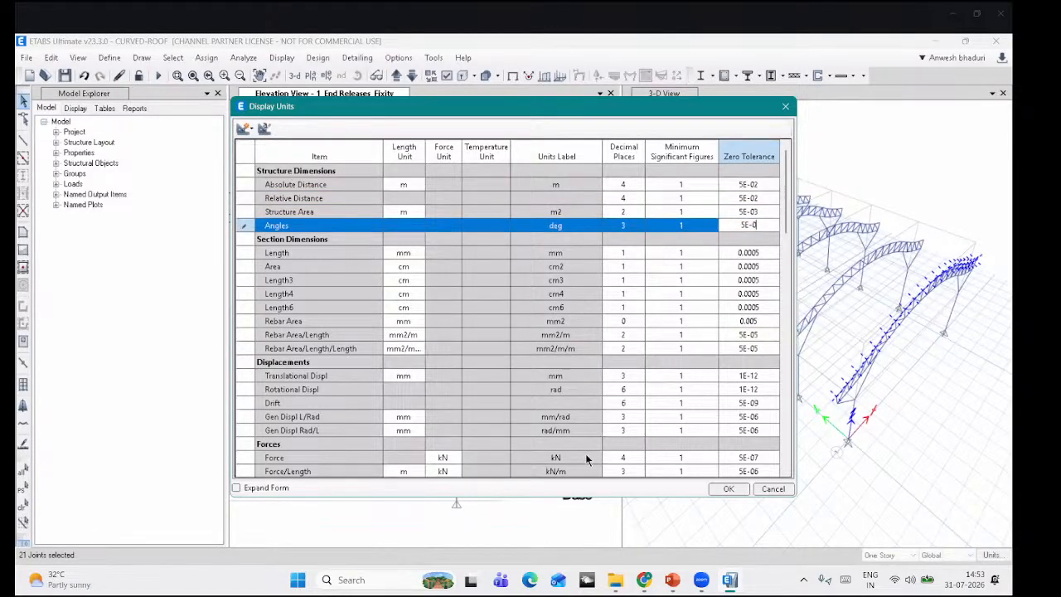
{"action": "left_click", "coordinate": [728, 491]}
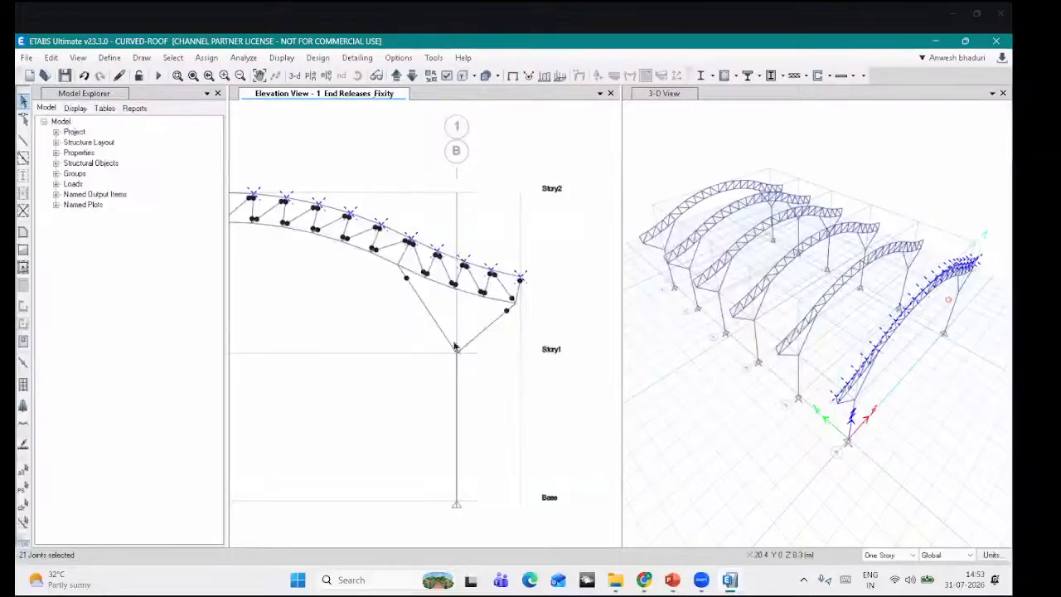
Step: Extrude the selected top-chord joints to frames with dy 8 m to form purlins
{"action": "scroll", "coordinate": [299, 209], "scroll_direction": "up", "scroll_amount": 2}
{"action": "scroll", "coordinate": [299, 209], "scroll_direction": "down", "scroll_amount": 3}
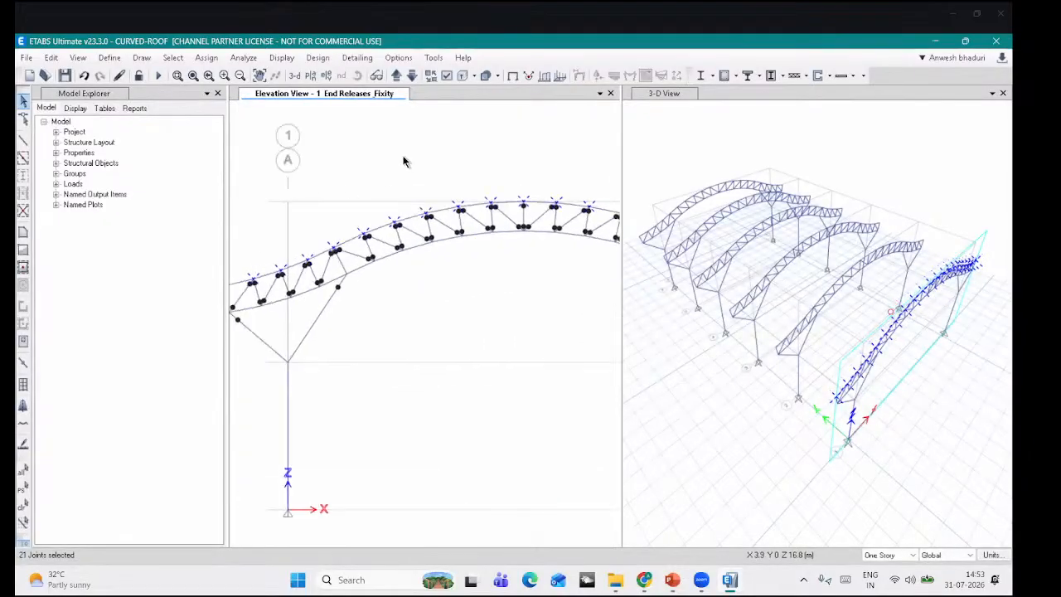
{"action": "left_click", "coordinate": [51, 58]}
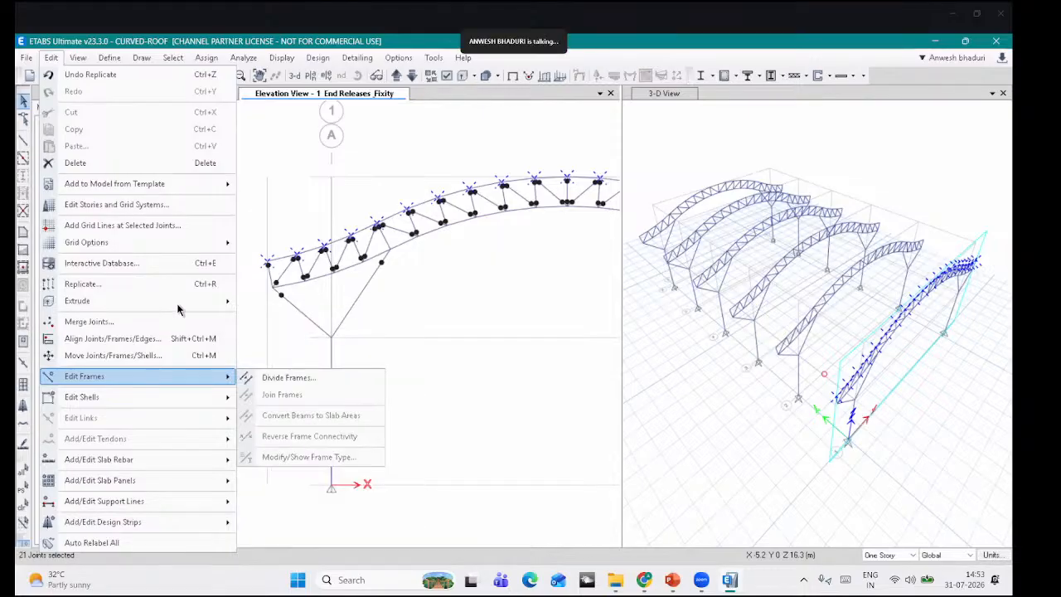
{"action": "mouse_move", "coordinate": [216, 301]}
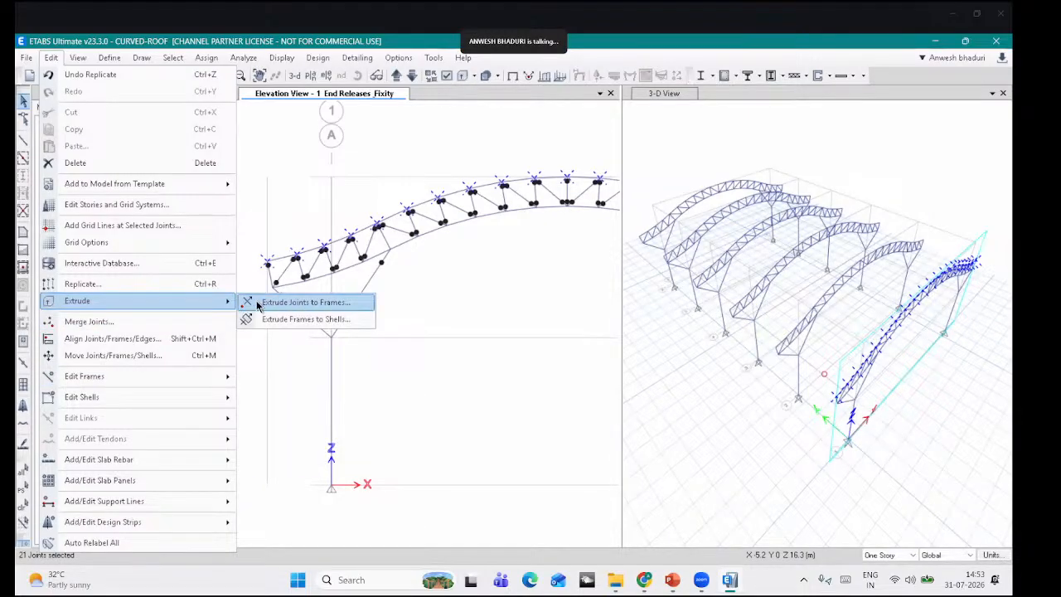
{"action": "left_click", "coordinate": [306, 303]}
{"action": "left_click_drag", "start_coordinate": [485, 199], "coordinate": [192, 135]}
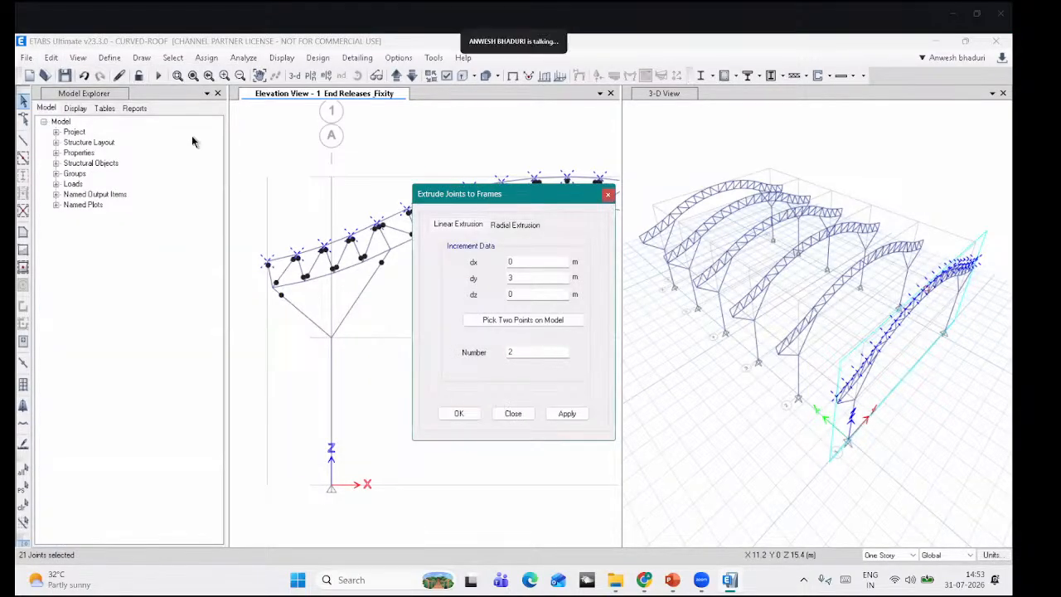
{"action": "key", "text": "Tab"}
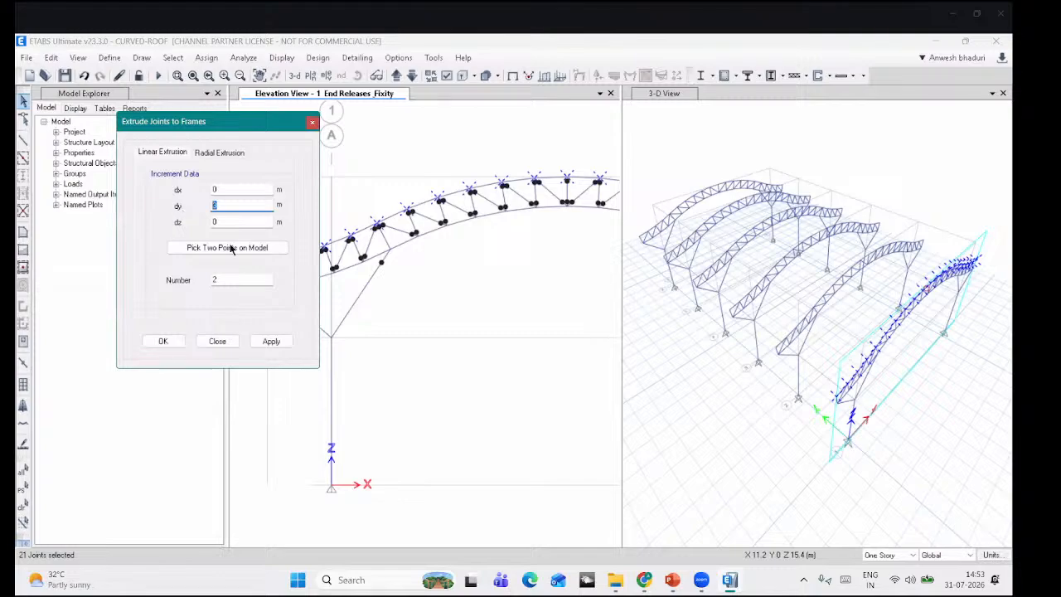
{"action": "type", "text": "8"}
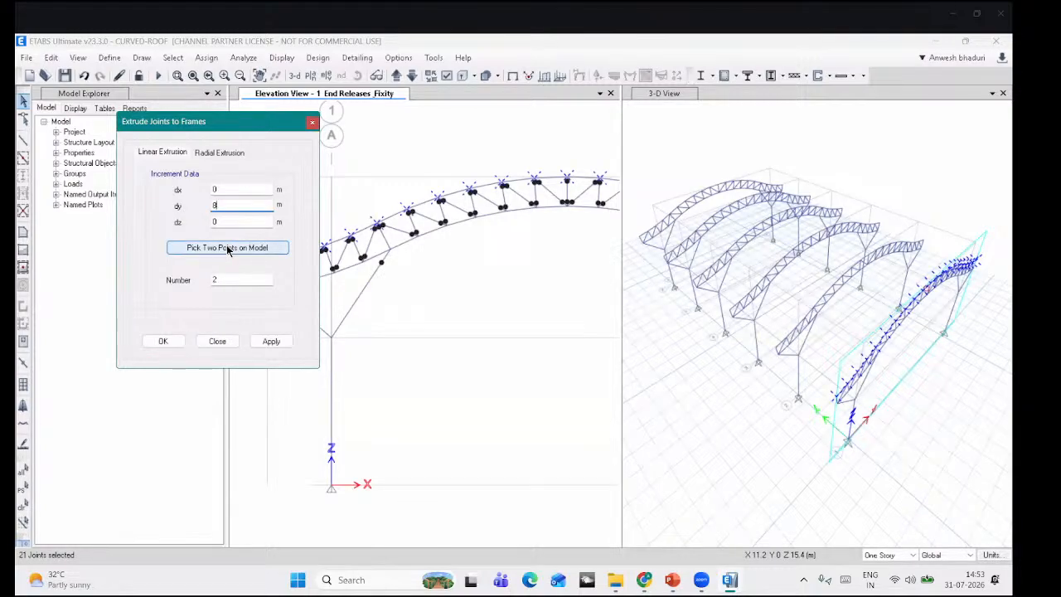
{"action": "left_click", "coordinate": [226, 247]}
{"action": "left_click", "coordinate": [838, 400]}
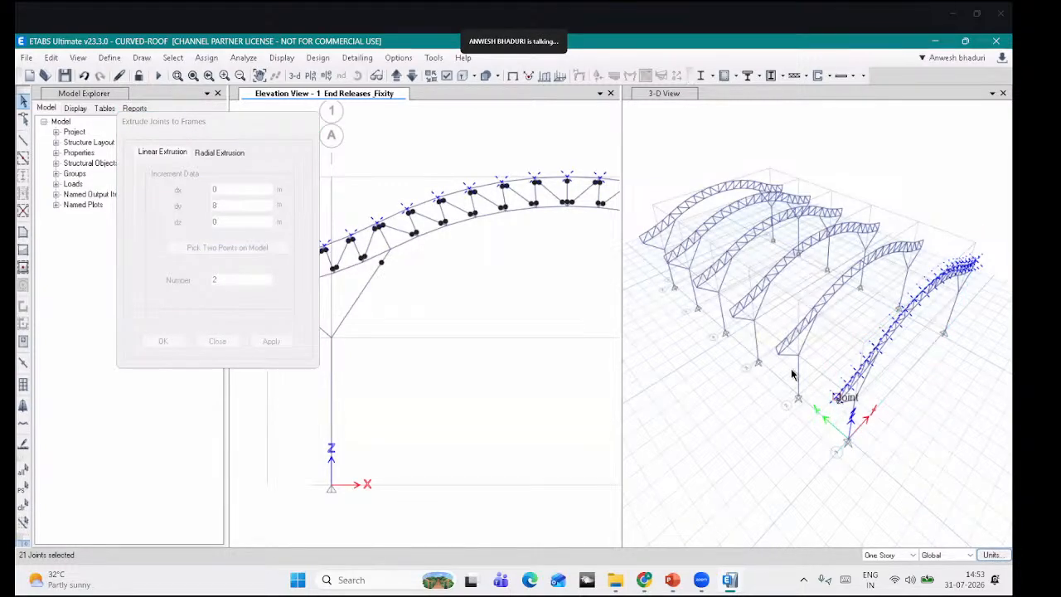
{"action": "left_click", "coordinate": [780, 353]}
{"action": "left_click_drag", "start_coordinate": [228, 280], "coordinate": [194, 277]}
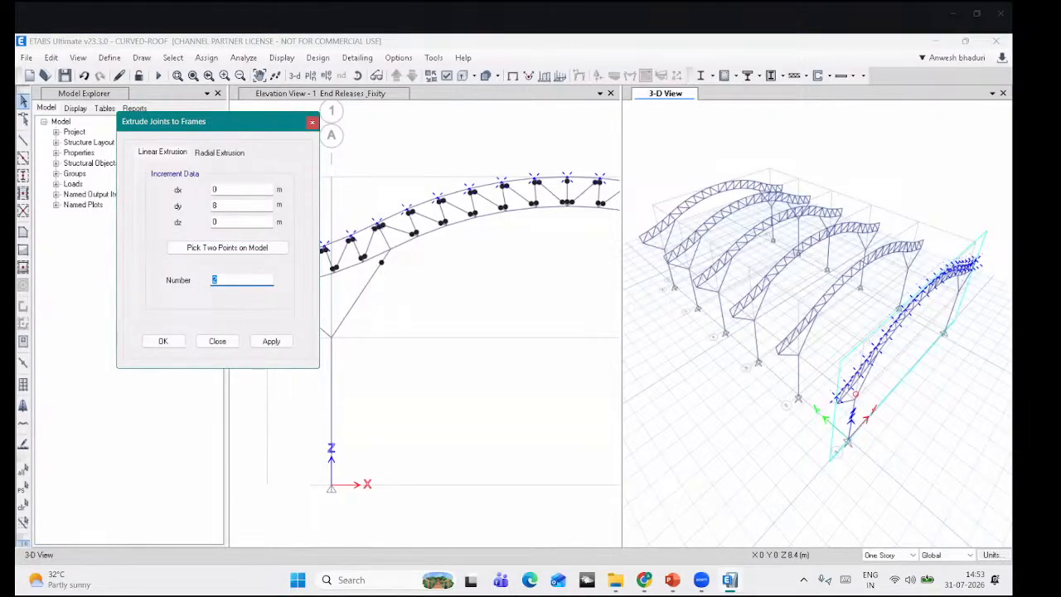
{"action": "left_click", "coordinate": [272, 341]}
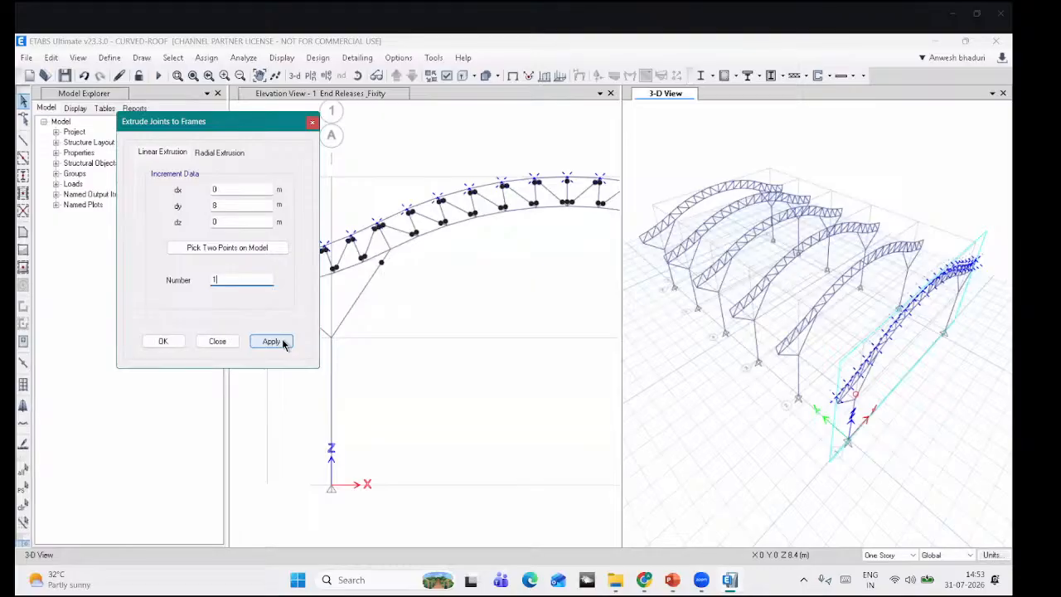
{"action": "left_click", "coordinate": [165, 342]}
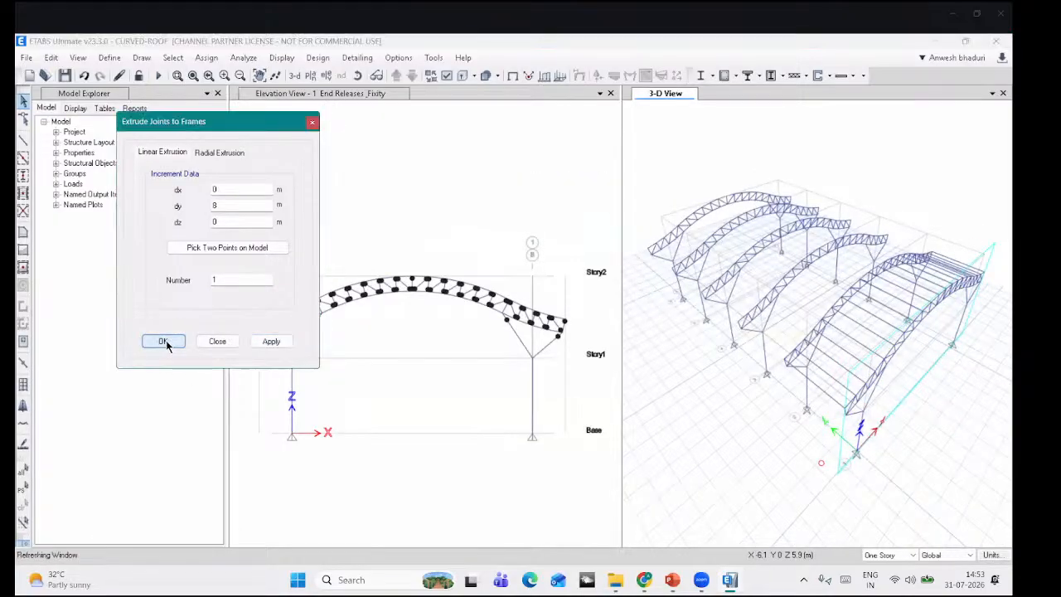
Step: Orbit to inspect the new purlins, check one purlin's info, then window-select all 21 purlins
{"action": "left_click", "coordinate": [359, 76]}
{"action": "left_click_drag", "start_coordinate": [857, 451], "coordinate": [855, 440]}
{"action": "right_click", "coordinate": [905, 331]}
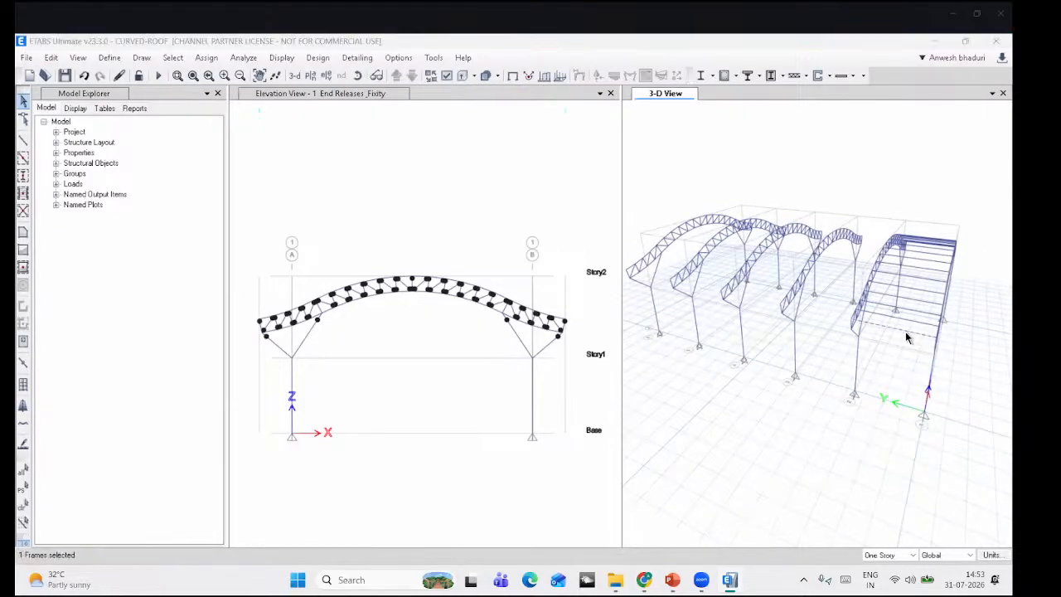
{"action": "left_click", "coordinate": [919, 80]}
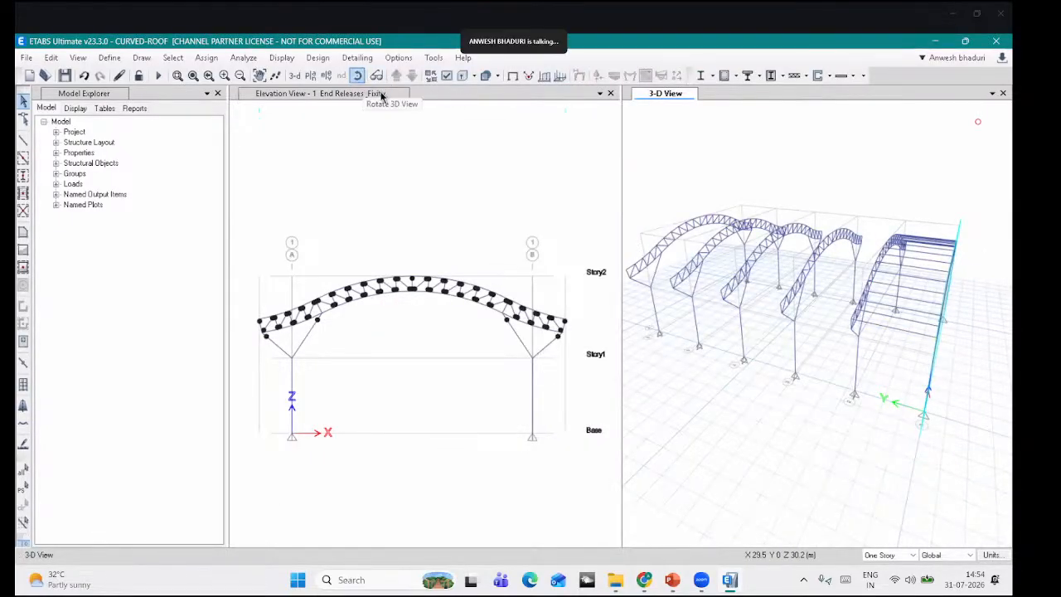
{"action": "left_click", "coordinate": [358, 76]}
{"action": "left_click_drag", "start_coordinate": [784, 410], "coordinate": [941, 279]}
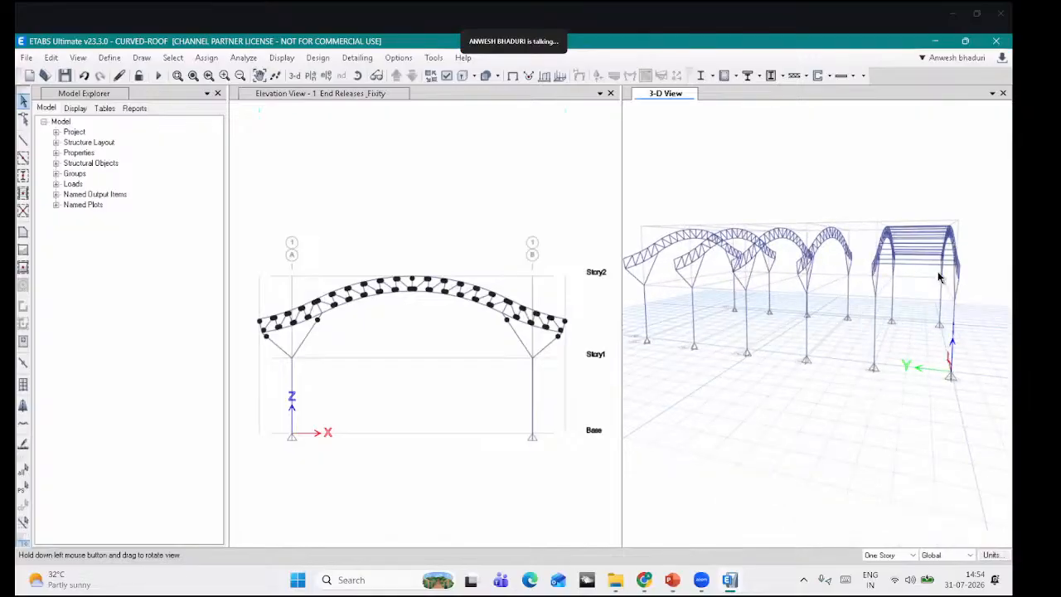
{"action": "left_click_drag", "start_coordinate": [923, 232], "coordinate": [919, 214]}
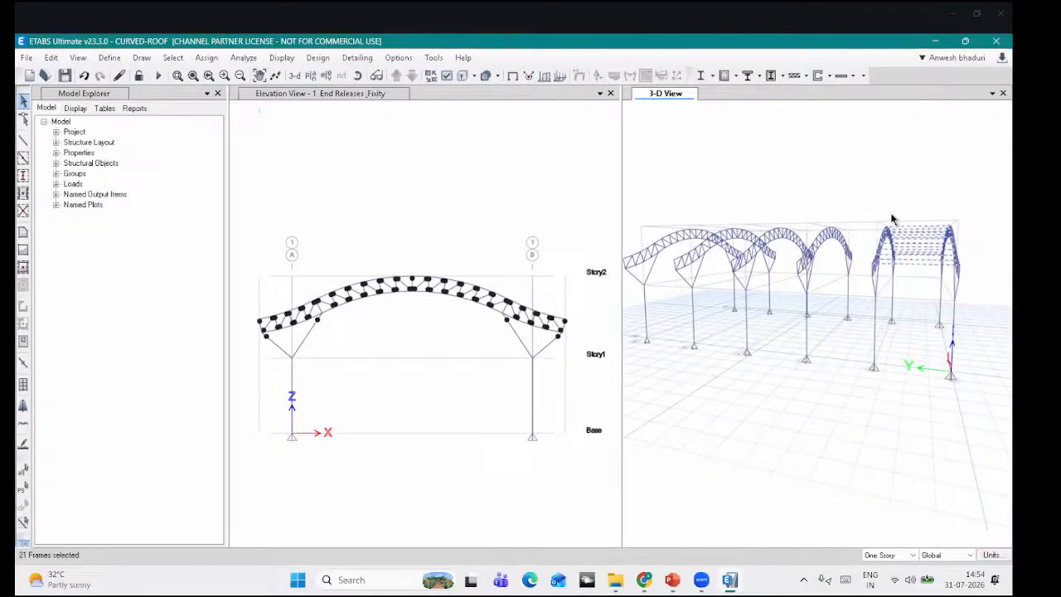
Step: Assign the ISLC175 channel section to the 21 selected purlins
{"action": "left_click", "coordinate": [207, 57]}
{"action": "mouse_move", "coordinate": [225, 92]}
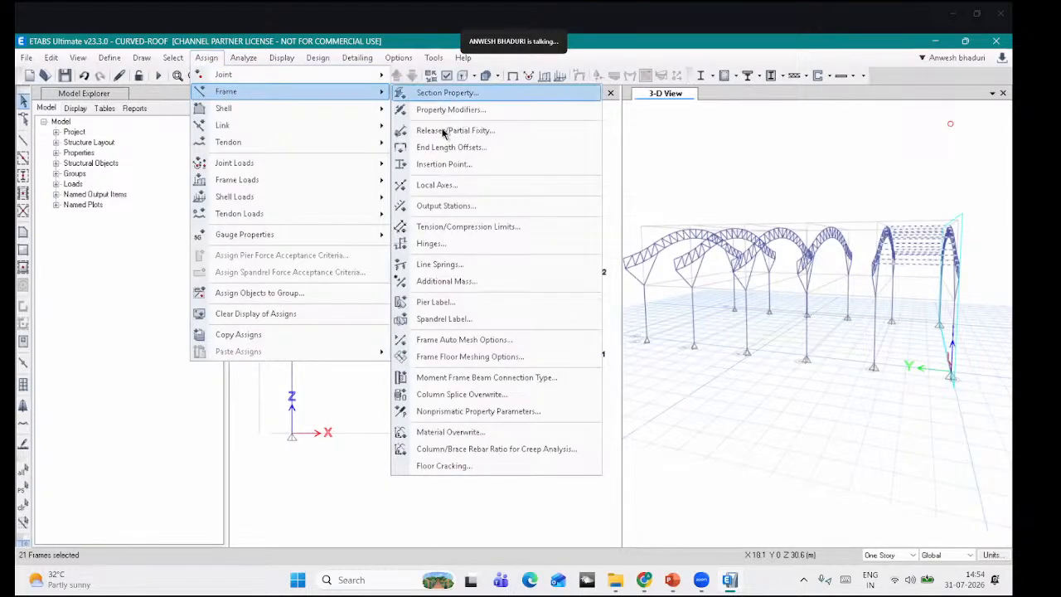
{"action": "left_click", "coordinate": [448, 93]}
{"action": "left_click_drag", "start_coordinate": [697, 99], "coordinate": [149, 166]}
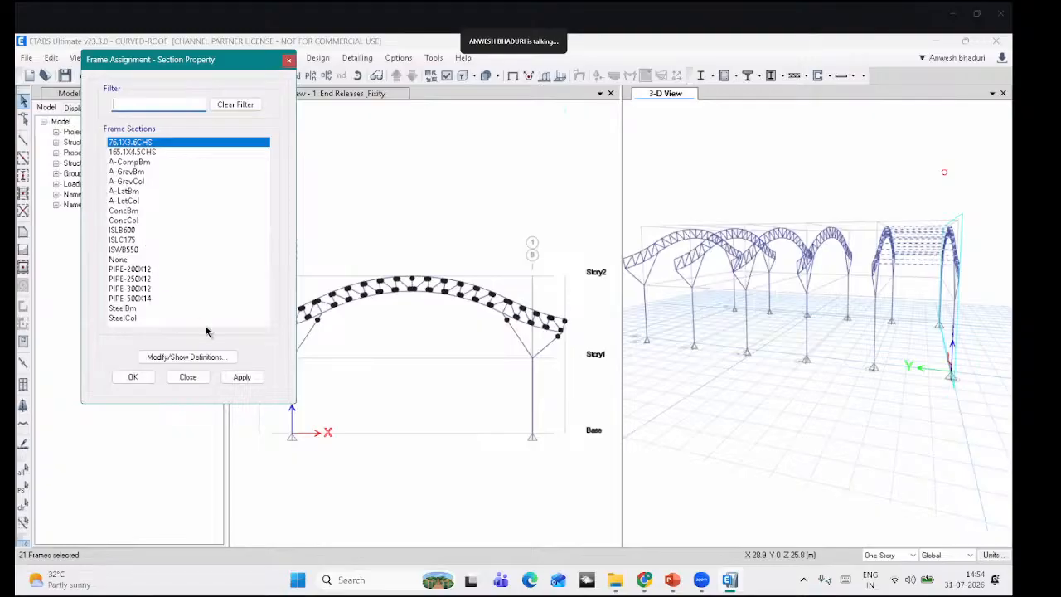
{"action": "left_click", "coordinate": [128, 240]}
{"action": "left_click", "coordinate": [241, 377]}
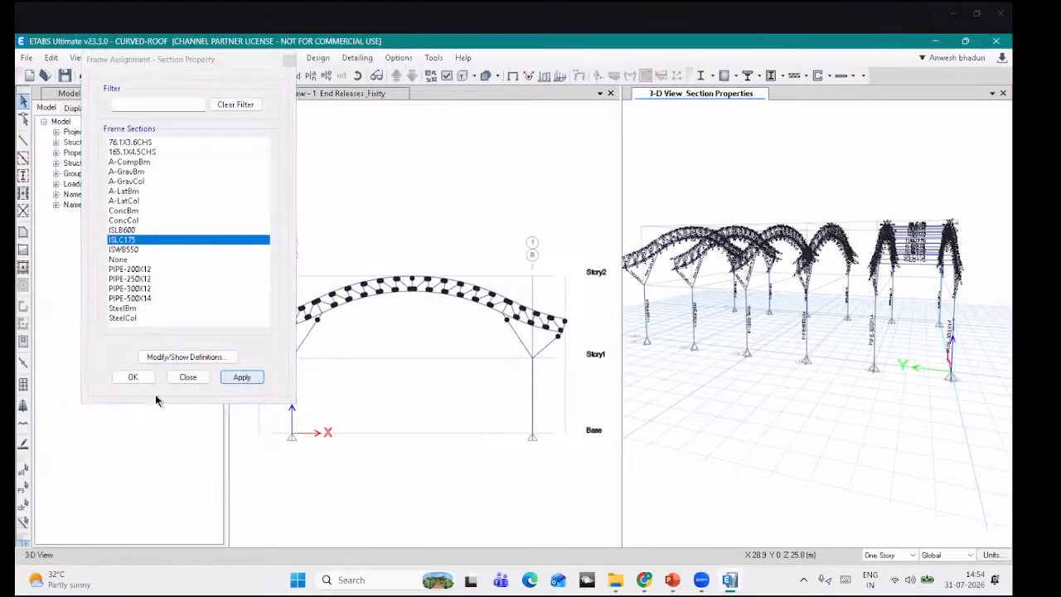
{"action": "left_click", "coordinate": [133, 377]}
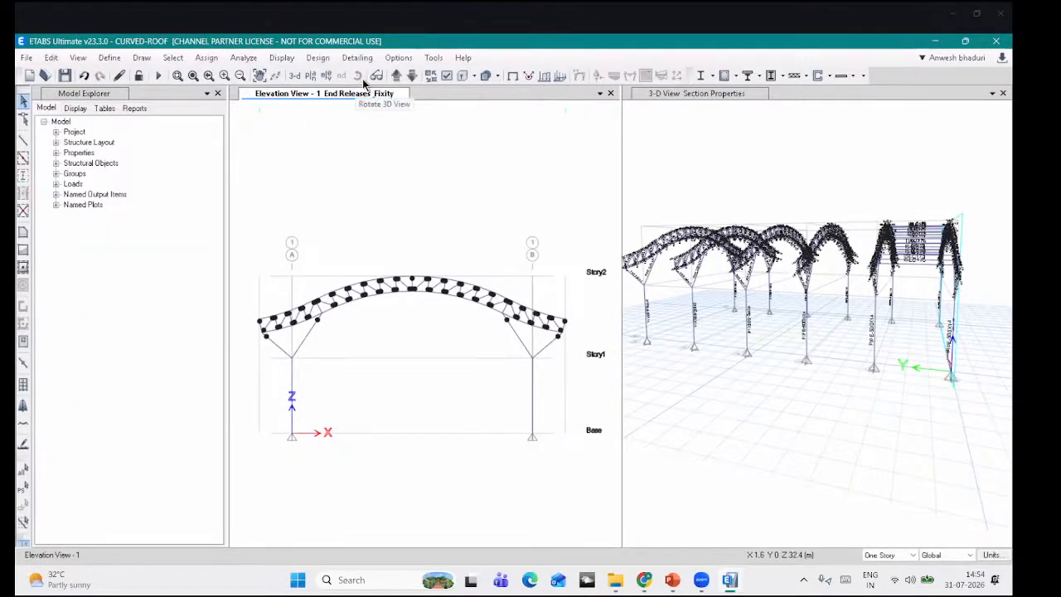
Step: Orbit the 3D view to a higher viewpoint and clear its section labels
{"action": "left_click", "coordinate": [786, 187]}
{"action": "left_click", "coordinate": [357, 76]}
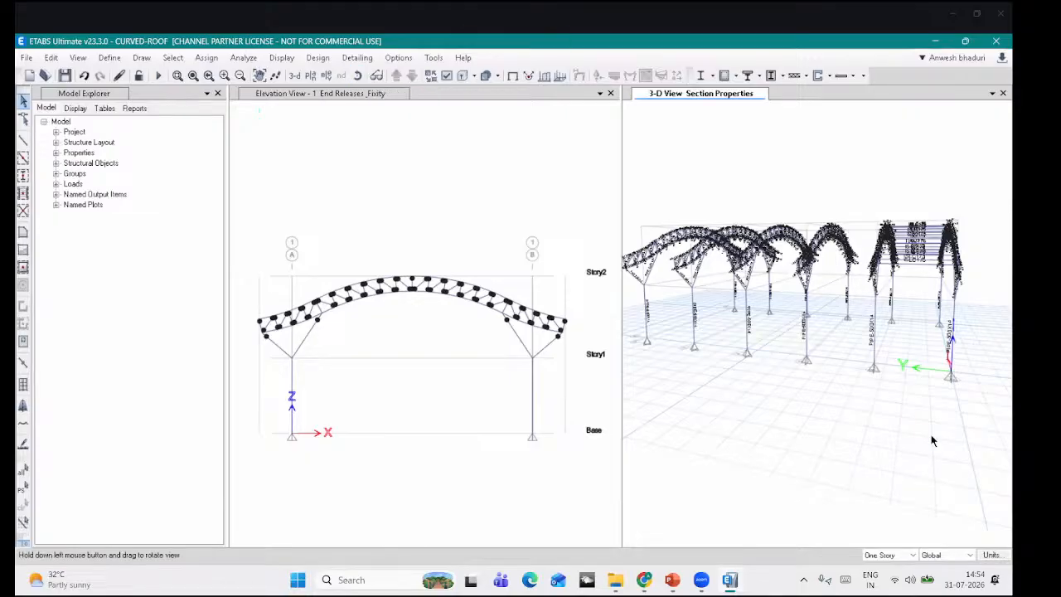
{"action": "left_click_drag", "start_coordinate": [933, 441], "coordinate": [933, 441]}
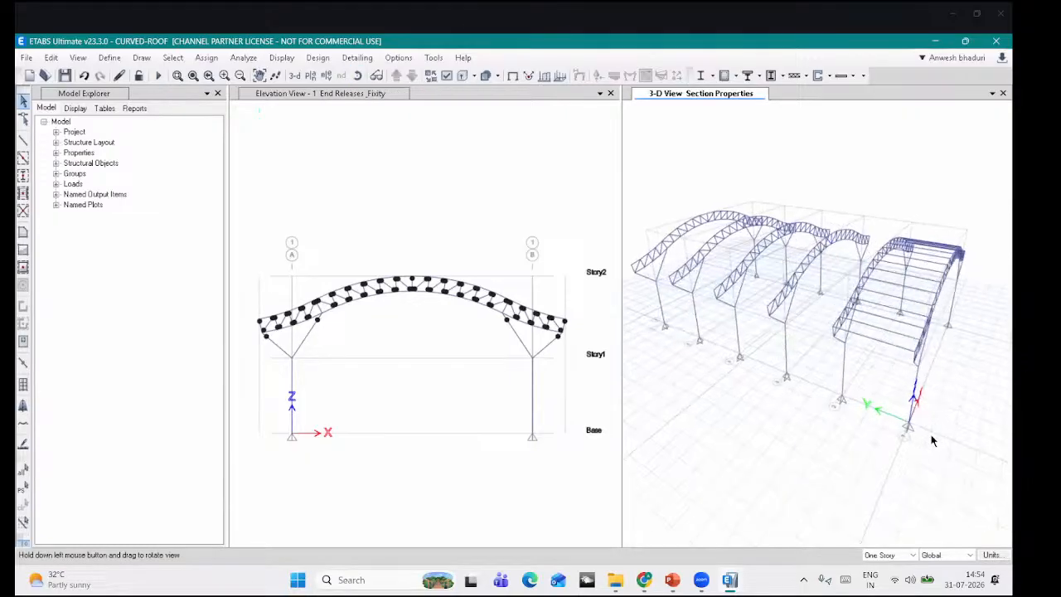
{"action": "left_click", "coordinate": [463, 76]}
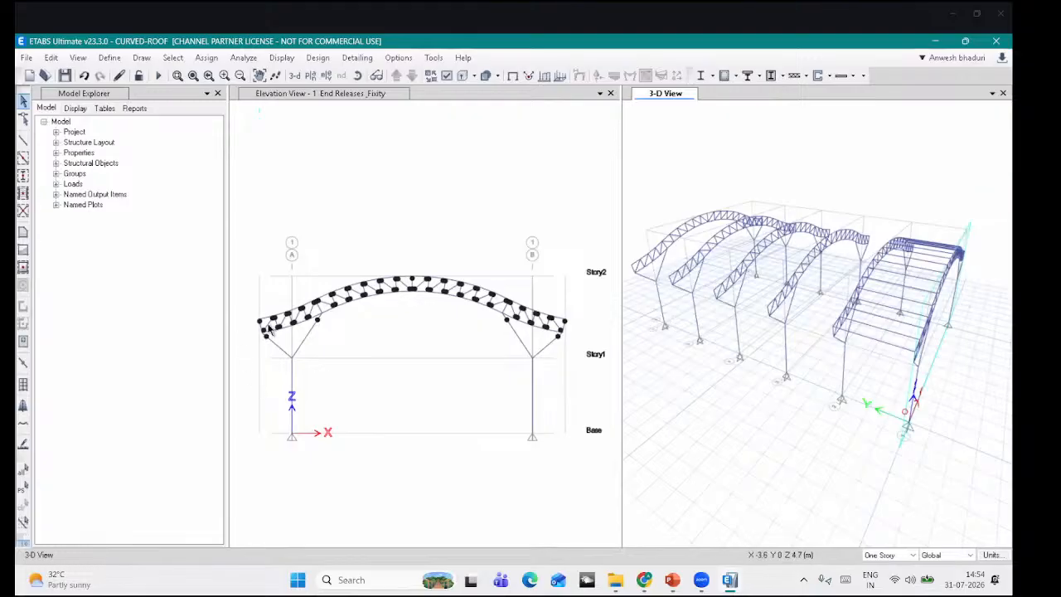
{"action": "scroll", "coordinate": [269, 330], "scroll_direction": "up", "scroll_amount": 2}
Step: Delete the Plank1 slab property from the slab section definitions
{"action": "left_click", "coordinate": [110, 58]}
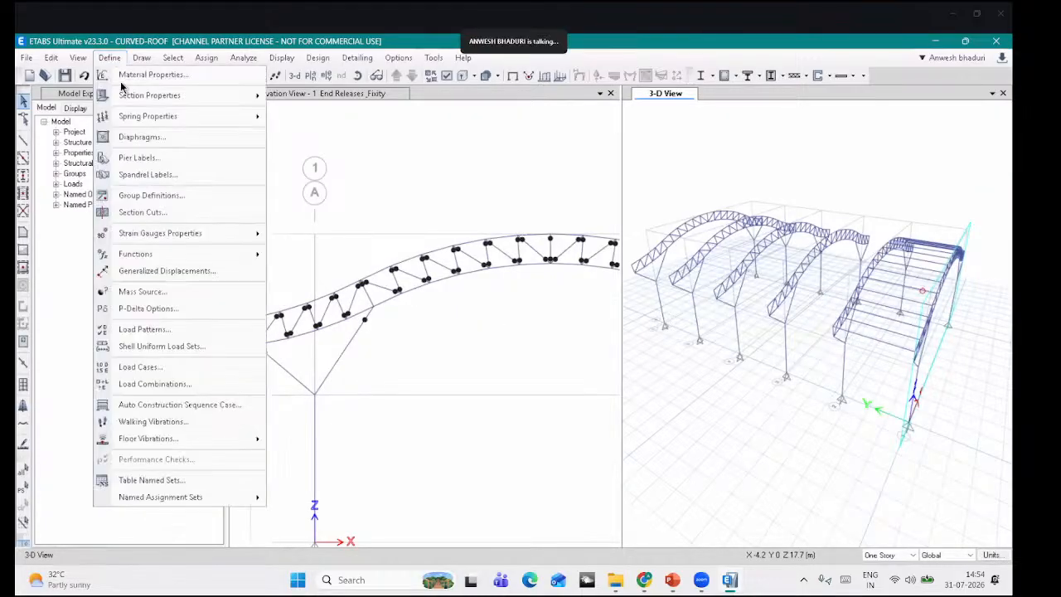
{"action": "mouse_move", "coordinate": [133, 96]}
{"action": "left_click", "coordinate": [303, 134]}
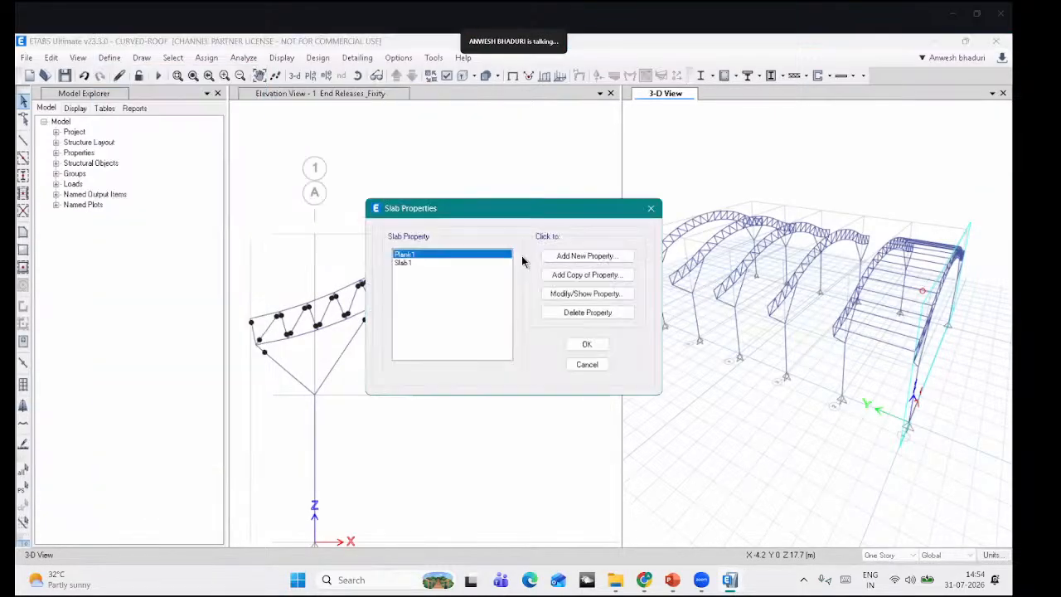
{"action": "left_click", "coordinate": [597, 312]}
{"action": "left_click", "coordinate": [533, 352]}
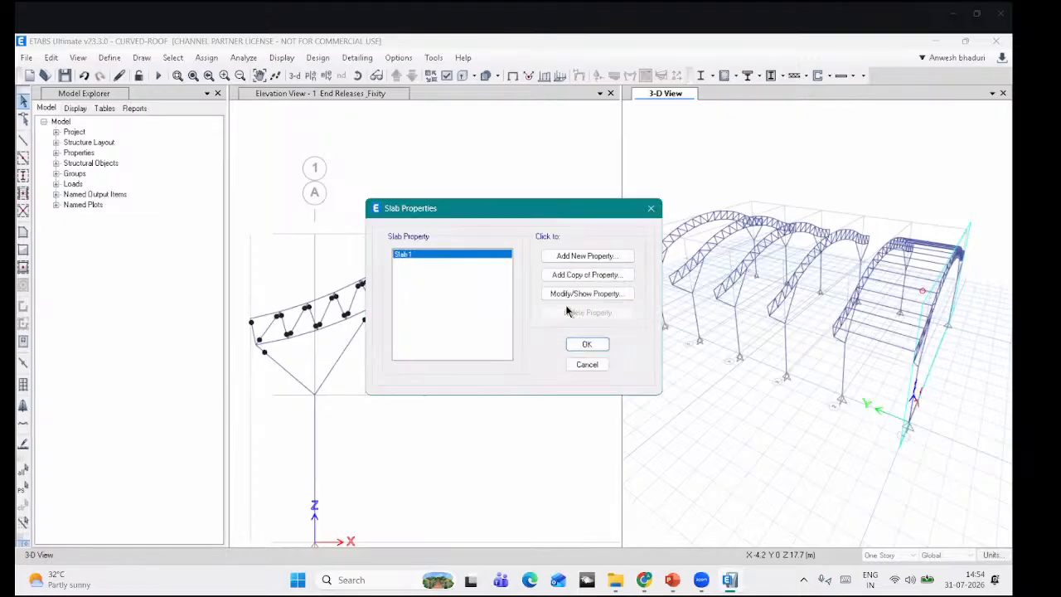
Step: Redefine Slab1 as RS: Fe345 membrane with one-way load distribution, thickness selected for replacement
{"action": "left_click", "coordinate": [560, 292]}
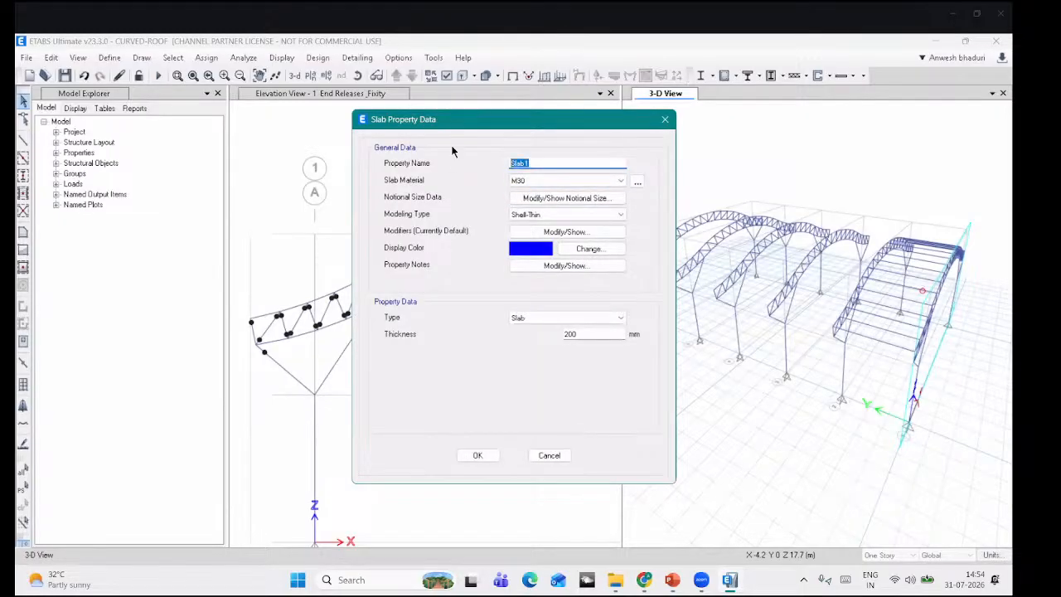
{"action": "type", "text": "RS"}
{"action": "left_click", "coordinate": [521, 181]}
{"action": "left_click", "coordinate": [555, 213]}
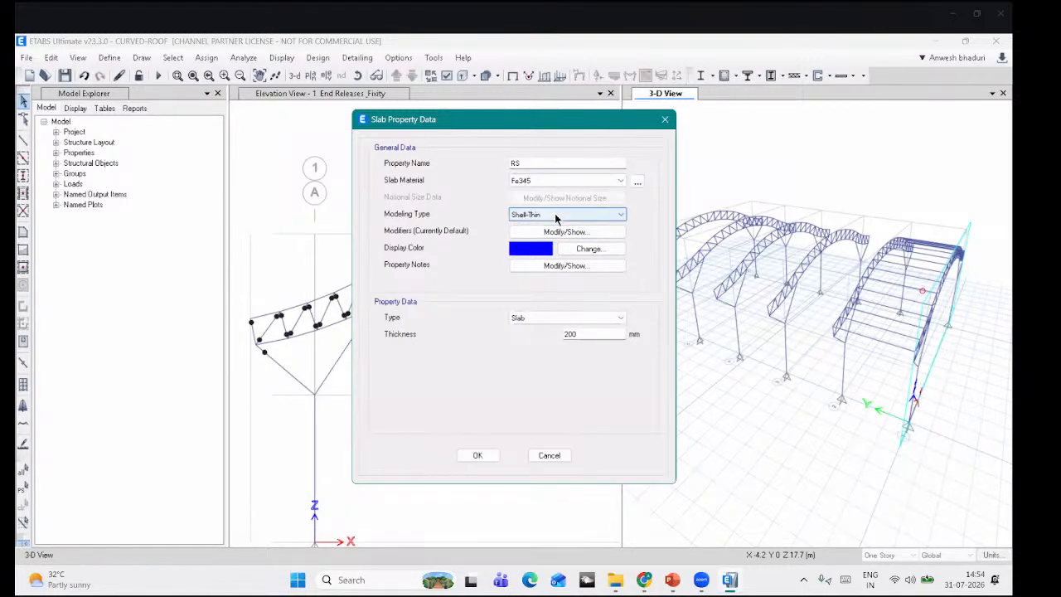
{"action": "left_click", "coordinate": [499, 285]}
{"action": "left_click", "coordinate": [499, 282]}
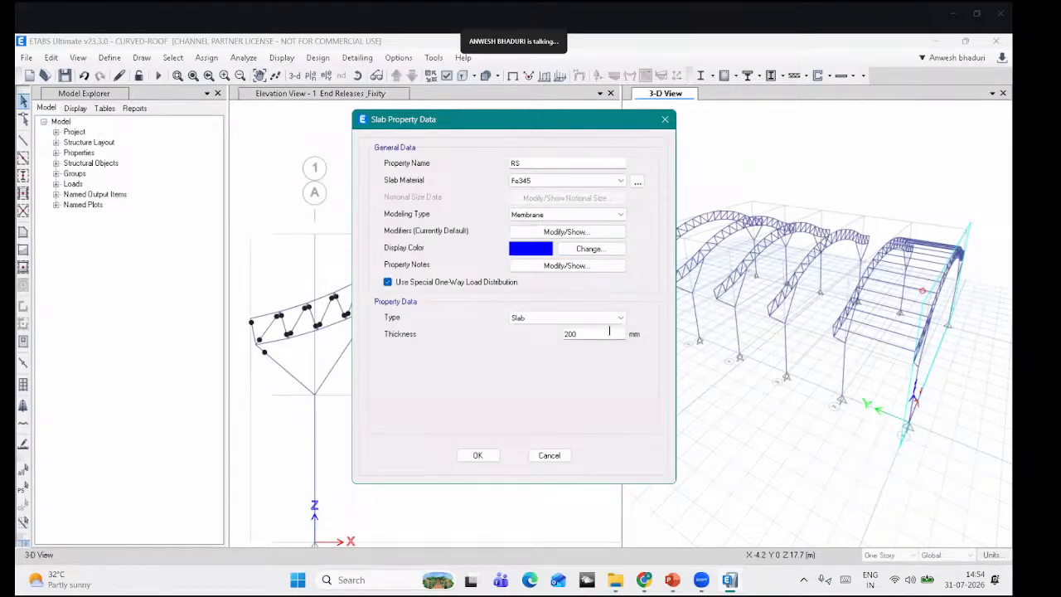
{"action": "left_click_drag", "start_coordinate": [581, 334], "coordinate": [519, 327]}
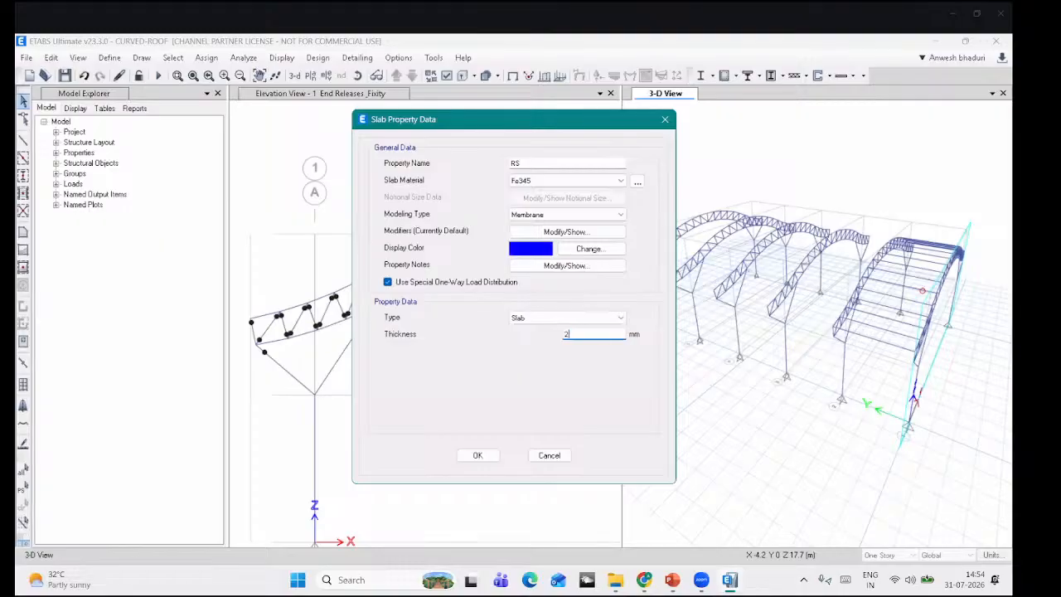
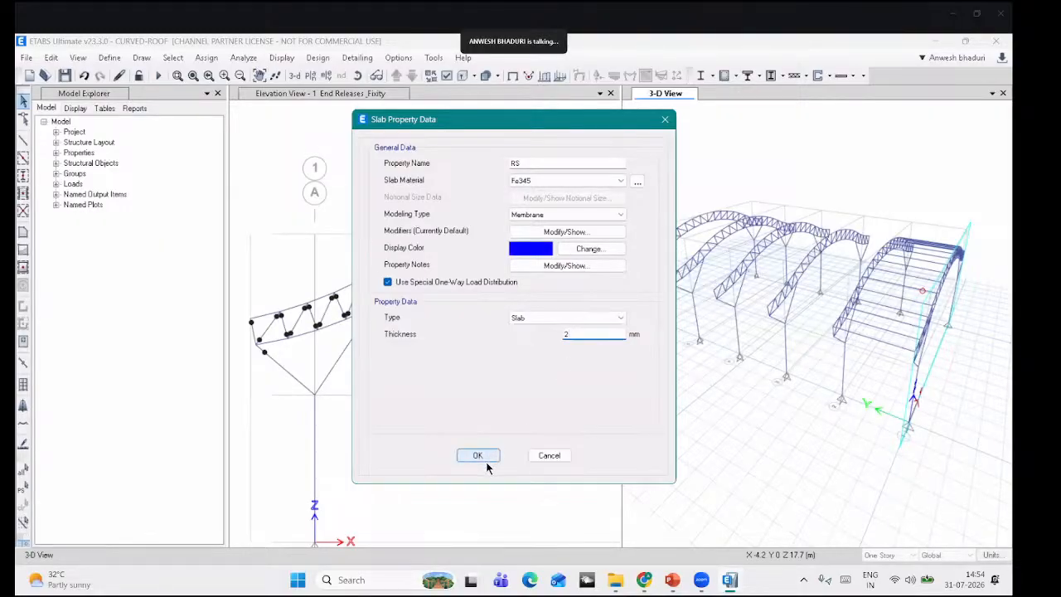
Step: Confirm the 2 mm Fe345 membrane RS slab property and close the slab property list
{"action": "left_click", "coordinate": [486, 458]}
{"action": "left_click", "coordinate": [586, 345]}
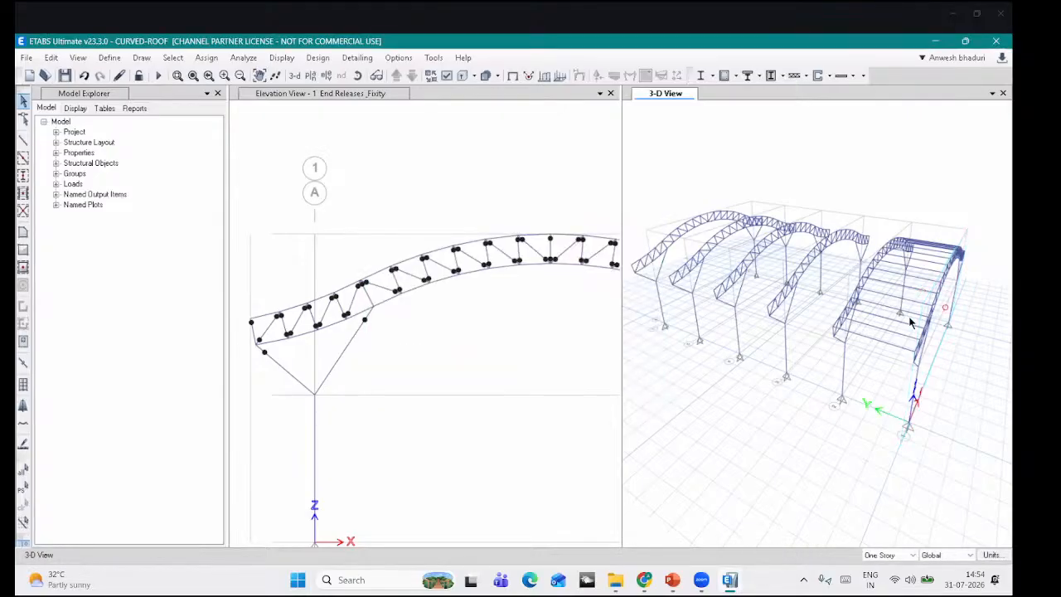
{"action": "left_click", "coordinate": [376, 76]}
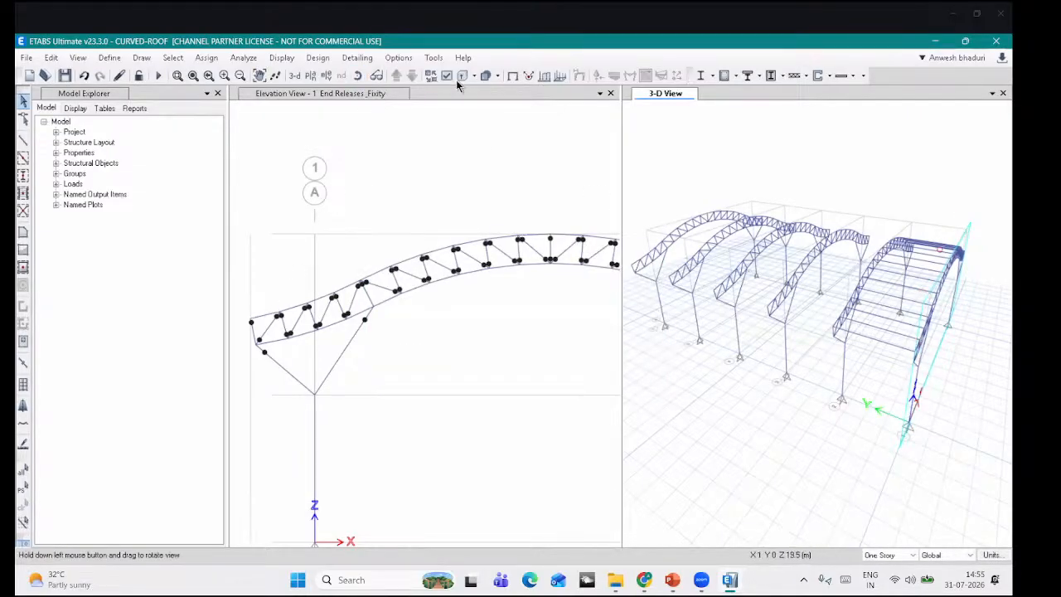
Step: Select the ten top-chord frames from the truss's left end to its crown in the elevation view
{"action": "left_click", "coordinate": [25, 101]}
{"action": "left_click", "coordinate": [264, 319]}
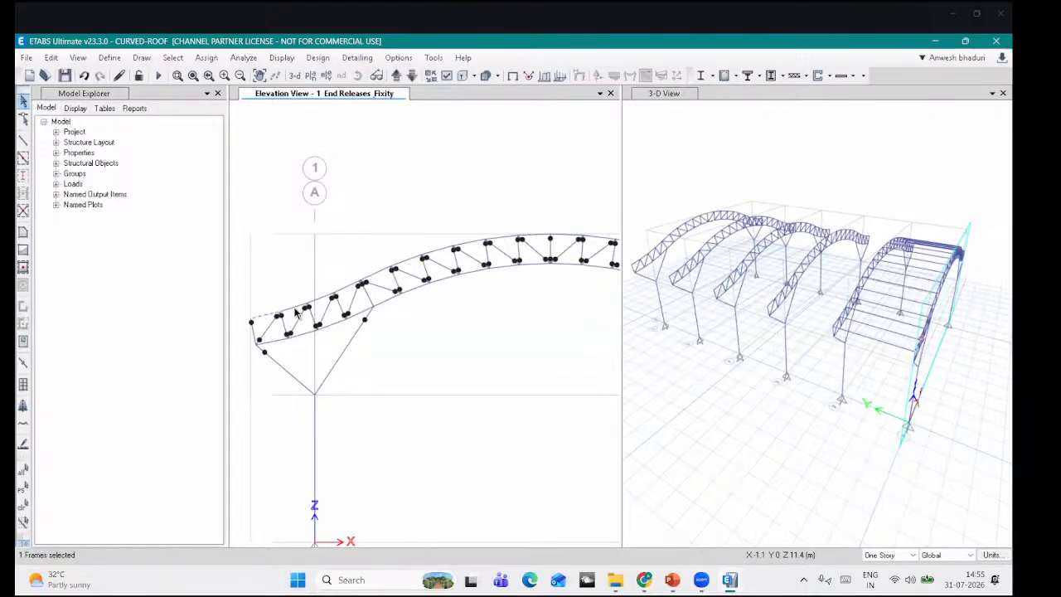
{"action": "left_click", "coordinate": [295, 311]}
{"action": "left_click", "coordinate": [331, 296]}
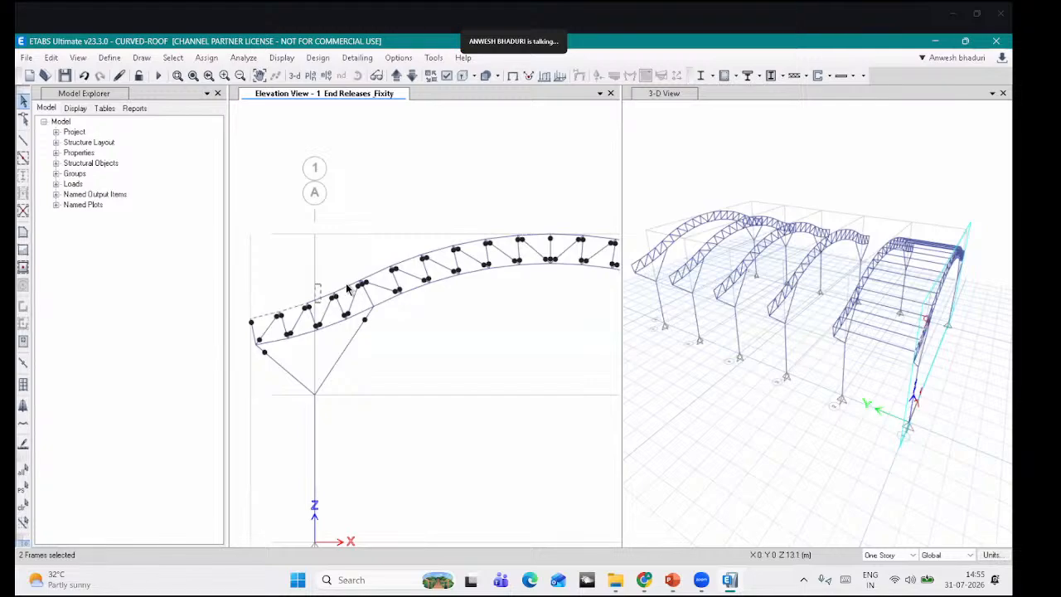
{"action": "left_click", "coordinate": [349, 289]}
{"action": "left_click", "coordinate": [377, 275]}
{"action": "left_click", "coordinate": [408, 264]}
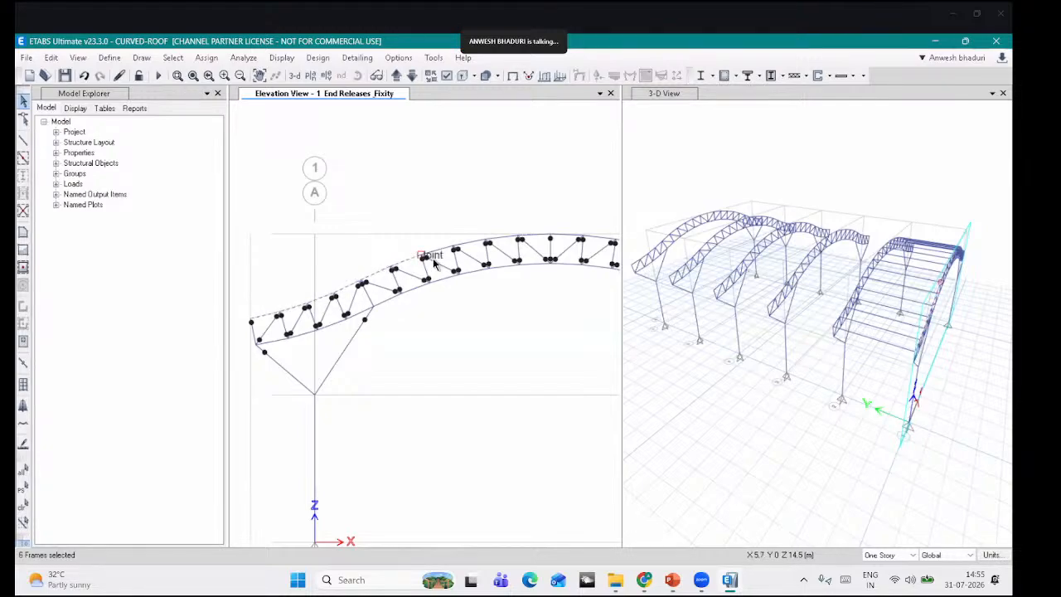
{"action": "left_click", "coordinate": [439, 253]}
{"action": "left_click", "coordinate": [473, 245]}
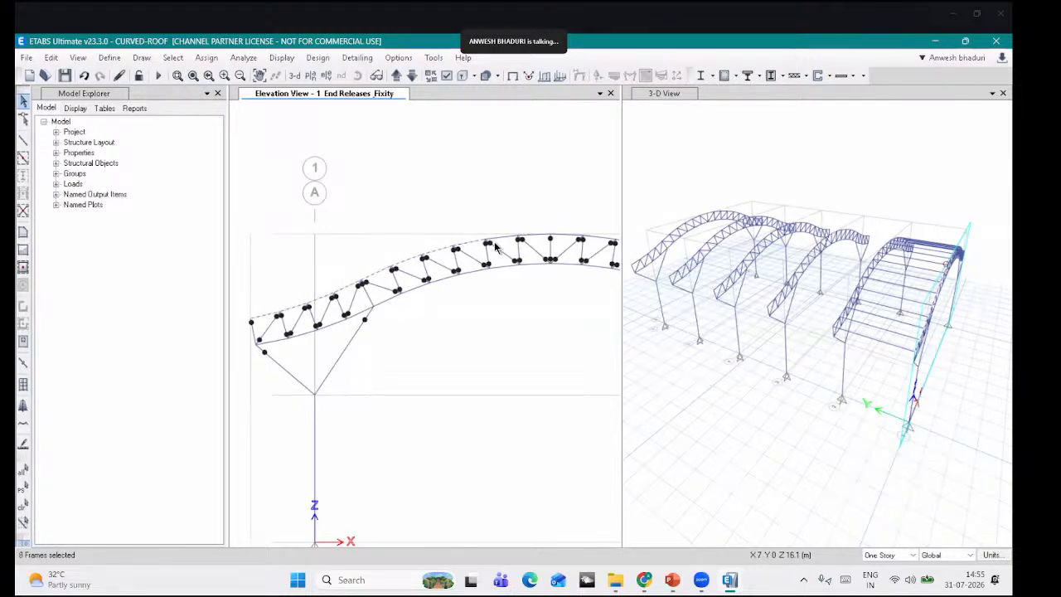
{"action": "left_click", "coordinate": [504, 241]}
{"action": "left_click", "coordinate": [535, 238]}
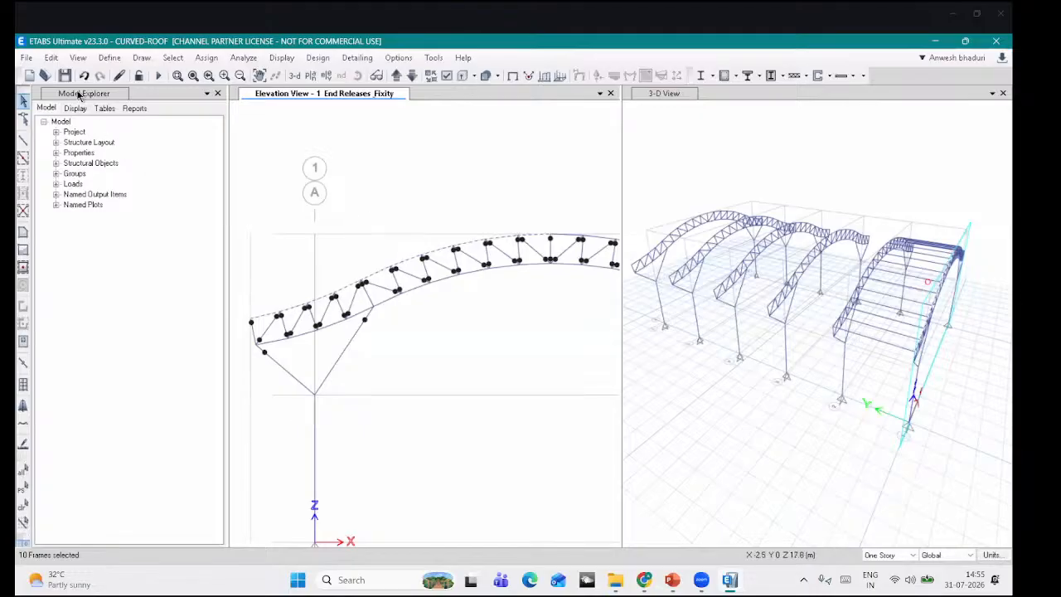
{"action": "left_click", "coordinate": [51, 58]}
{"action": "mouse_move", "coordinate": [106, 300]}
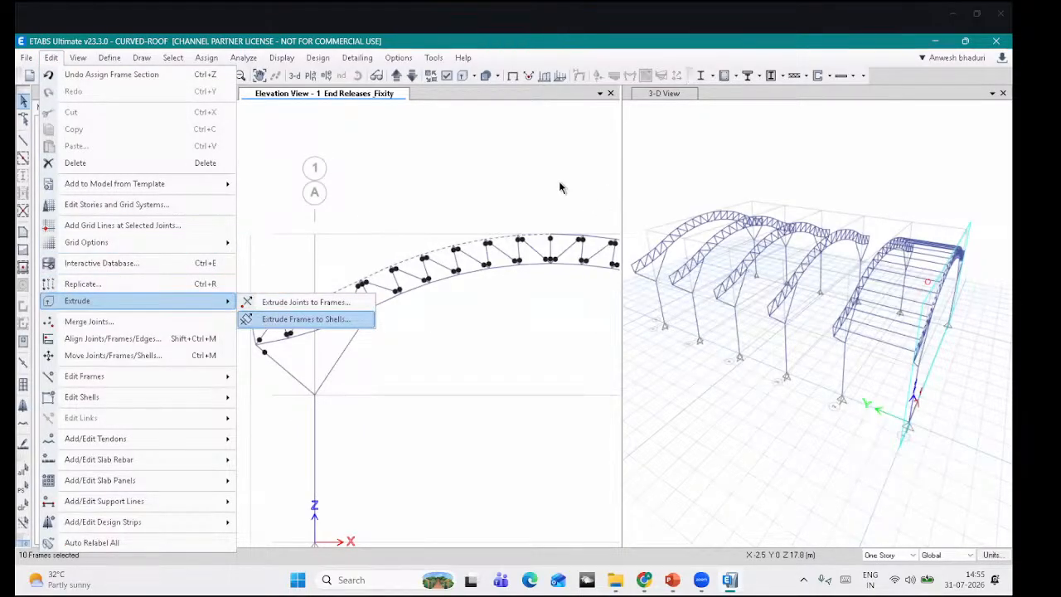
Step: Set an 8 m Y extrusion from two model points, trial-extrude the chords, and undo the shells
{"action": "left_click", "coordinate": [267, 320]}
{"action": "left_click", "coordinate": [278, 216]}
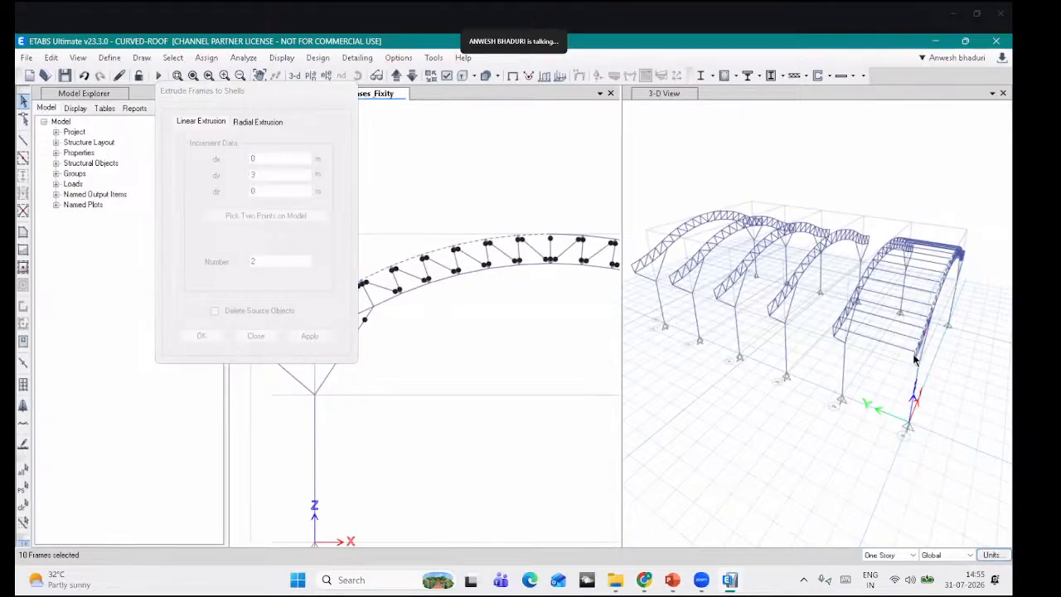
{"action": "left_click", "coordinate": [915, 358]}
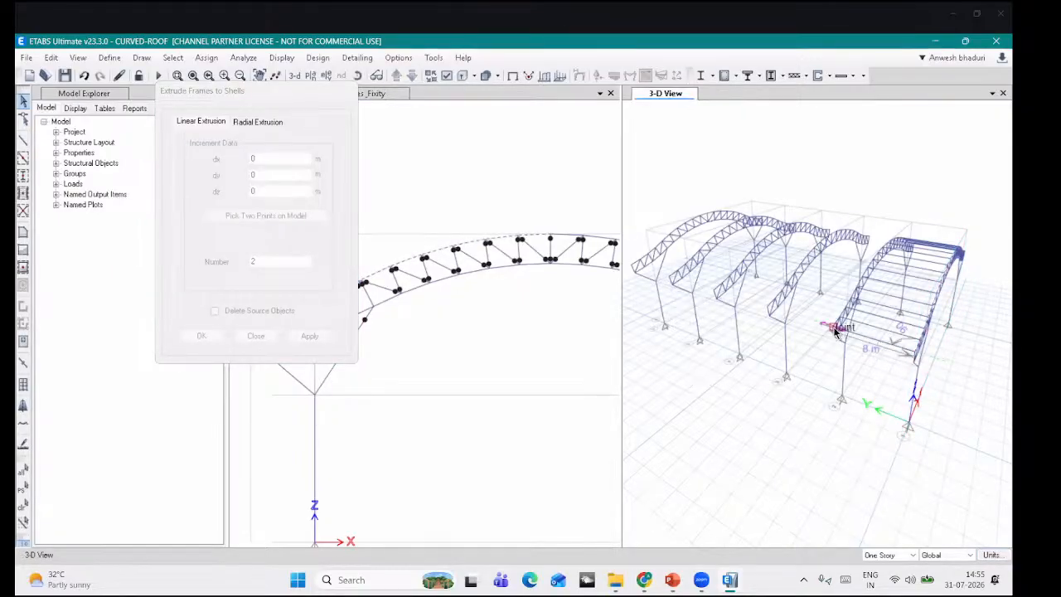
{"action": "left_click", "coordinate": [836, 330]}
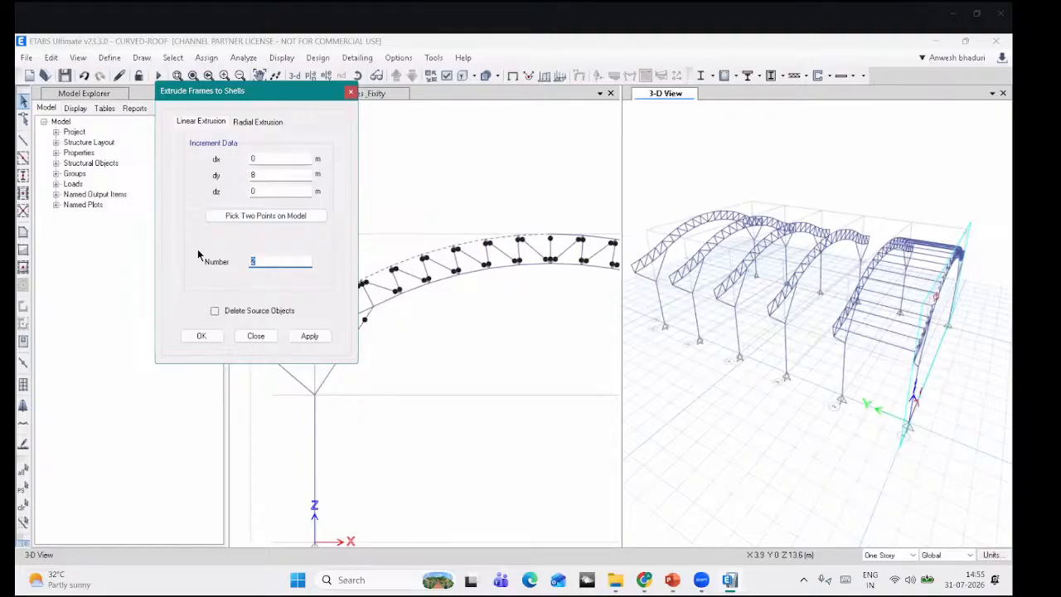
{"action": "left_click", "coordinate": [310, 336]}
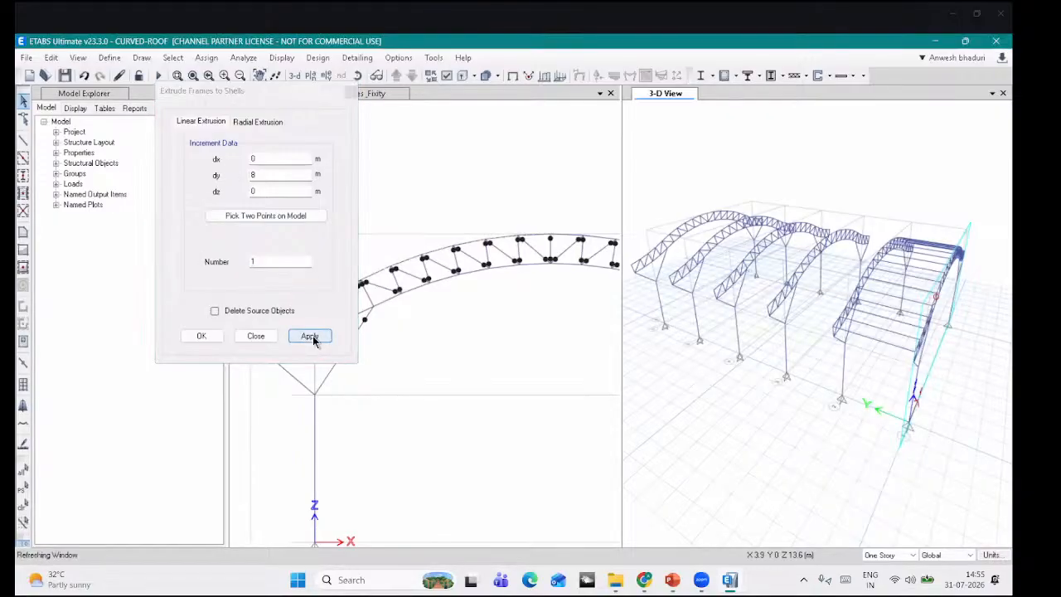
{"action": "left_click", "coordinate": [84, 75]}
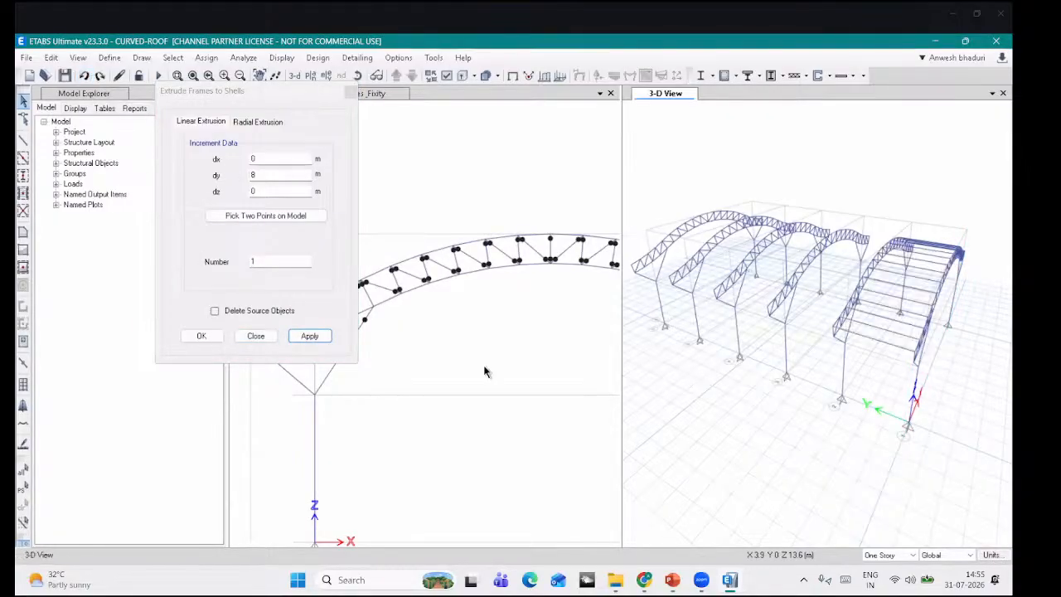
Step: Trial-extrude only the left-end top chord into a shell, then undo it
{"action": "left_click", "coordinate": [253, 94]}
{"action": "left_click_drag", "start_coordinate": [254, 94], "coordinate": [143, 90]}
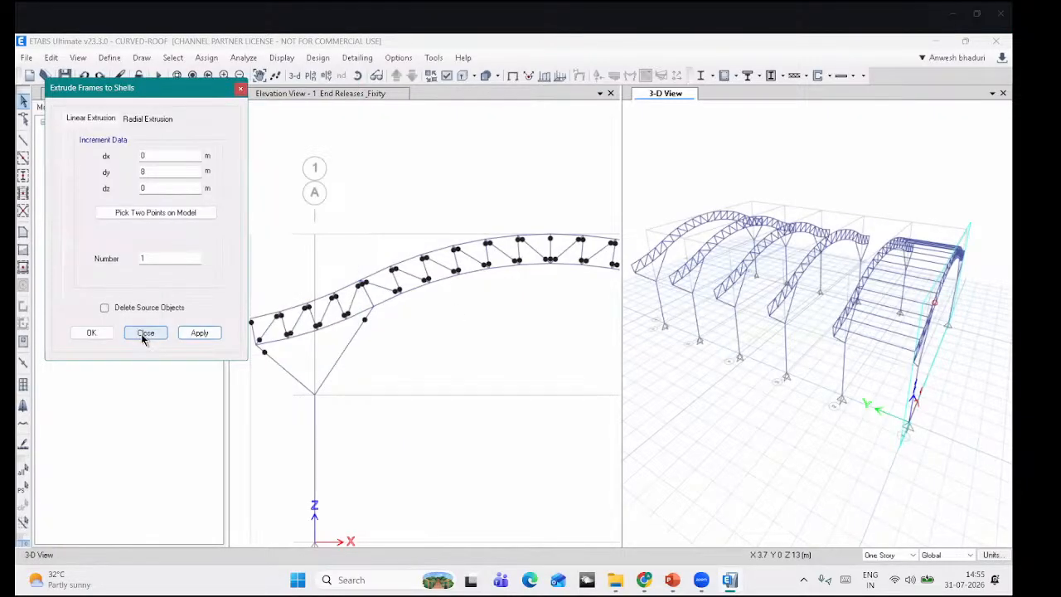
{"action": "left_click", "coordinate": [263, 316]}
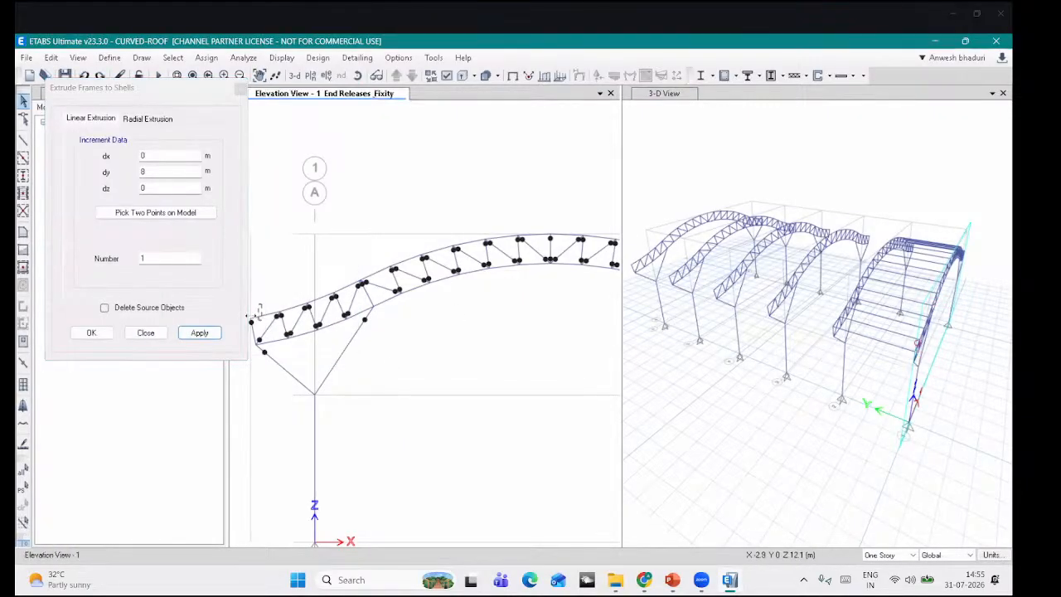
{"action": "left_click", "coordinate": [202, 333]}
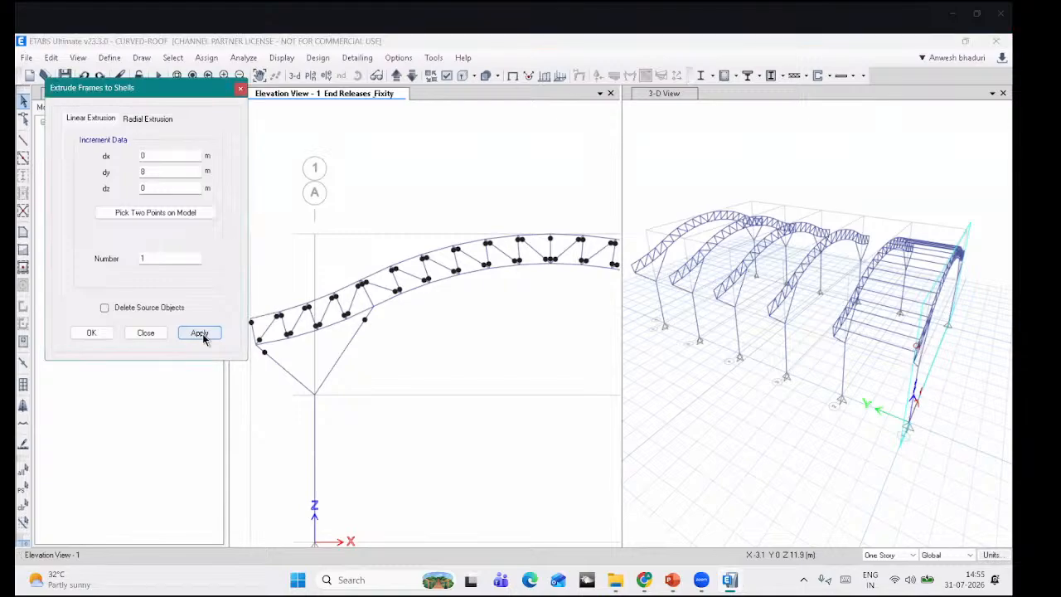
{"action": "left_click", "coordinate": [86, 77]}
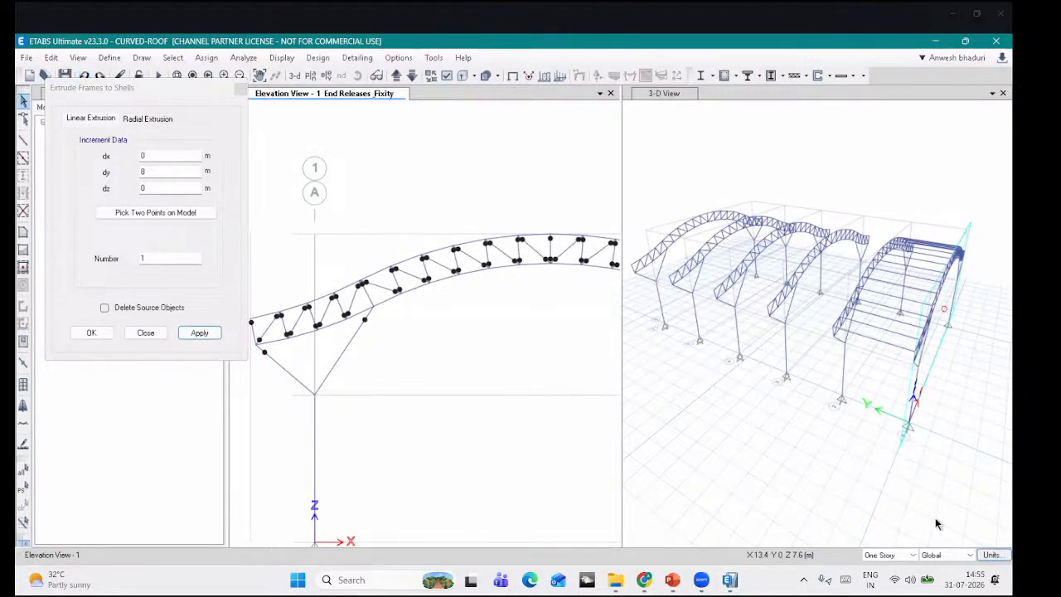
{"action": "left_click", "coordinate": [991, 555]}
Step: Change the Absolute Distance zero tolerance in the full Display Units table to end in 5
{"action": "left_click", "coordinate": [947, 539]}
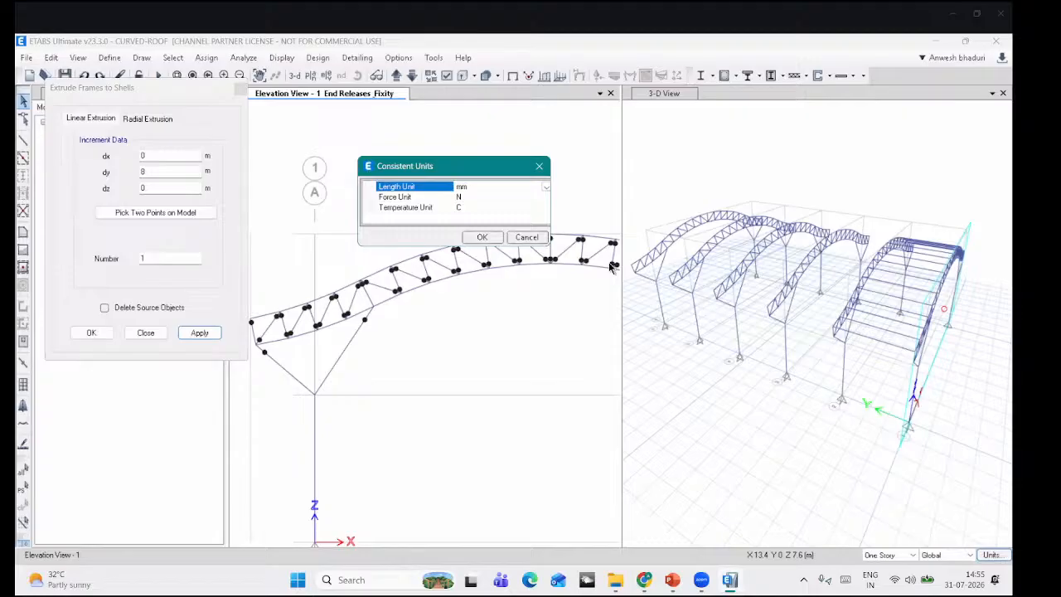
{"action": "left_click", "coordinate": [528, 237]}
{"action": "left_click", "coordinate": [992, 555]}
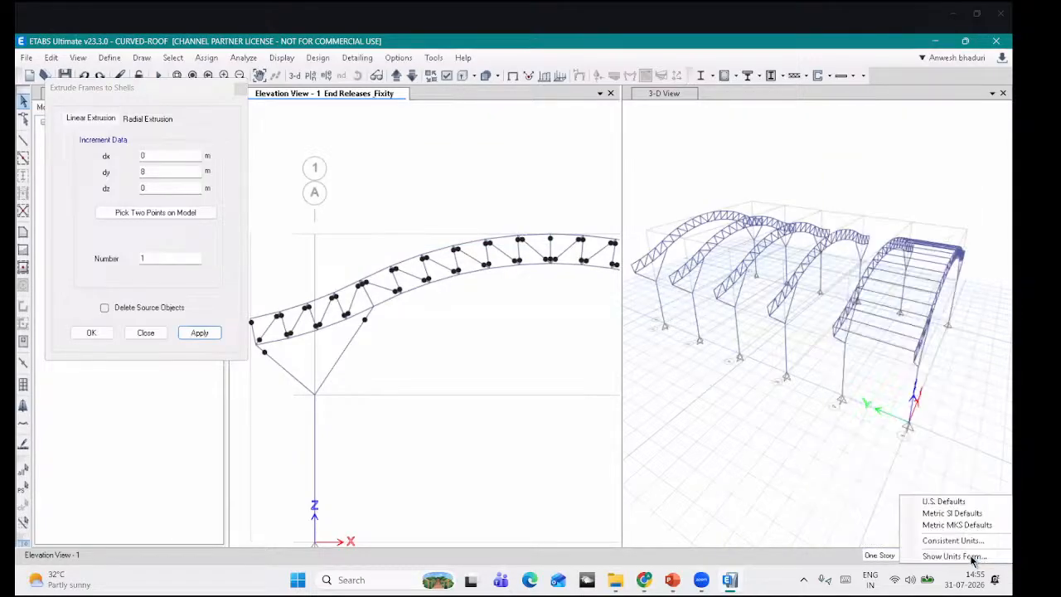
{"action": "left_click", "coordinate": [954, 556]}
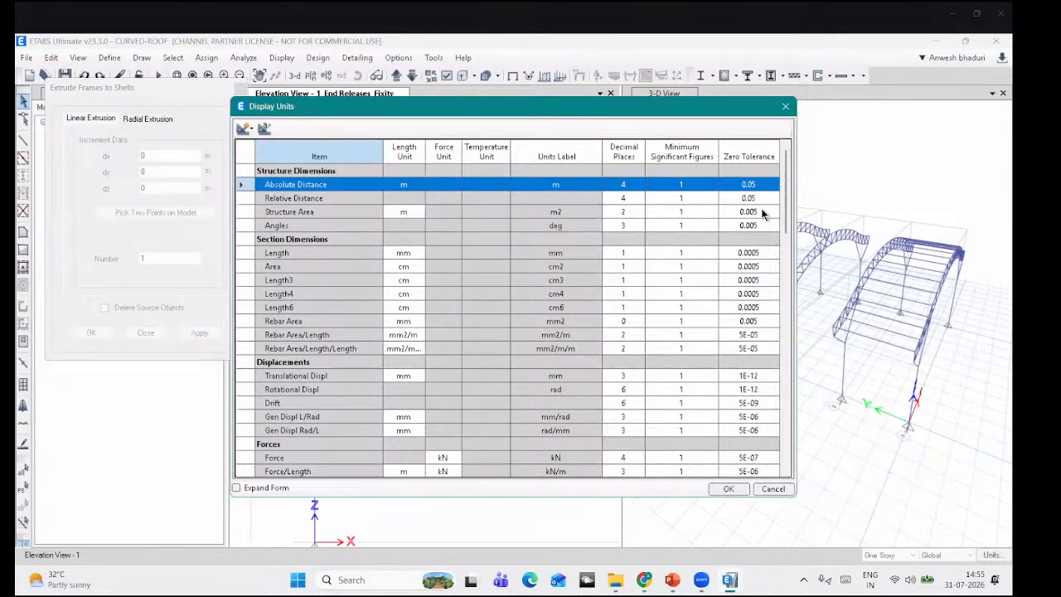
{"action": "left_click", "coordinate": [763, 212]}
{"action": "left_click", "coordinate": [762, 202]}
{"action": "double_click", "coordinate": [762, 212]}
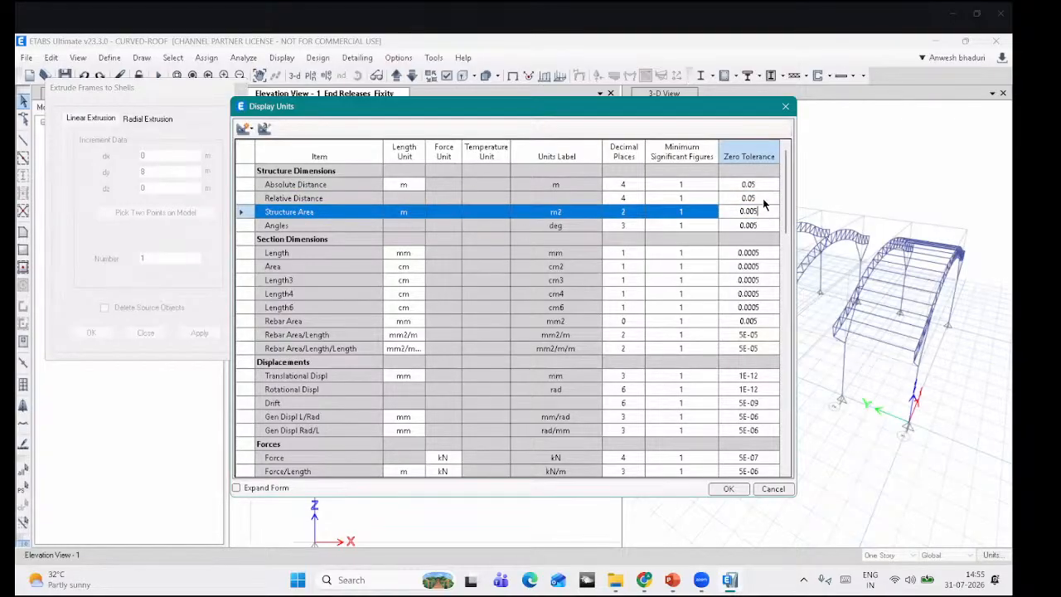
{"action": "left_click", "coordinate": [762, 199]}
{"action": "left_click", "coordinate": [763, 198]}
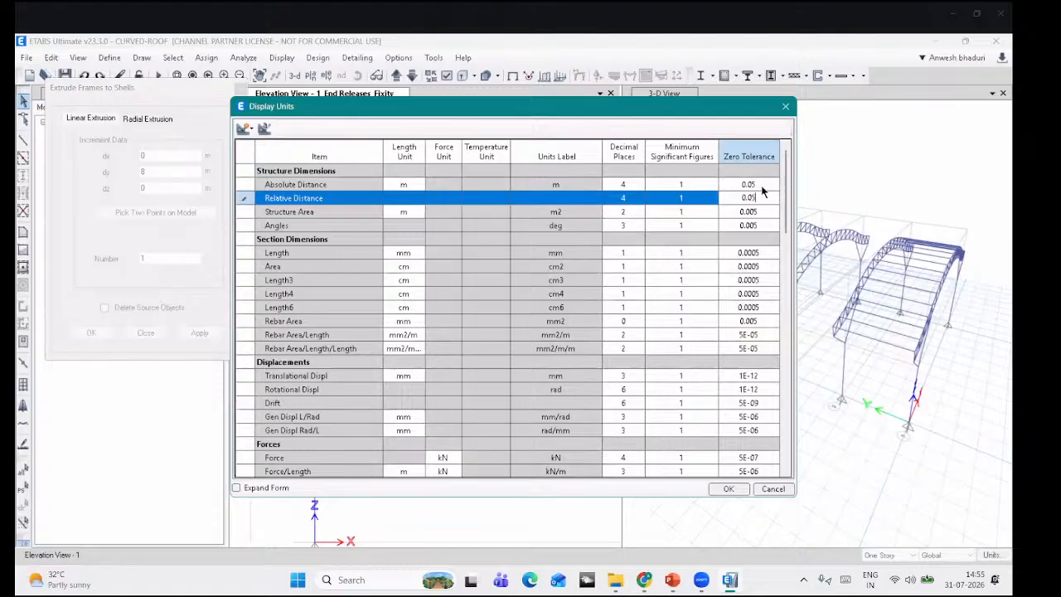
{"action": "left_click", "coordinate": [761, 185]}
{"action": "left_click", "coordinate": [761, 185]}
{"action": "key", "text": "BackSpace"}
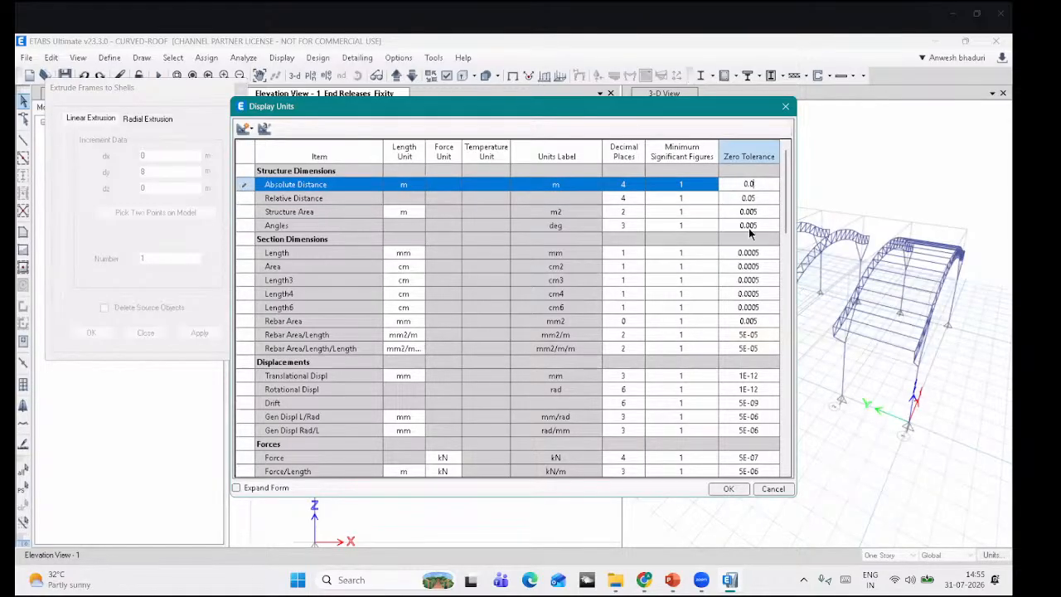
{"action": "type", "text": "5"}
{"action": "left_click", "coordinate": [729, 489]}
Step: Test the left-end chord extrusion with the new tolerance and undo the shell
{"action": "left_click", "coordinate": [252, 321]}
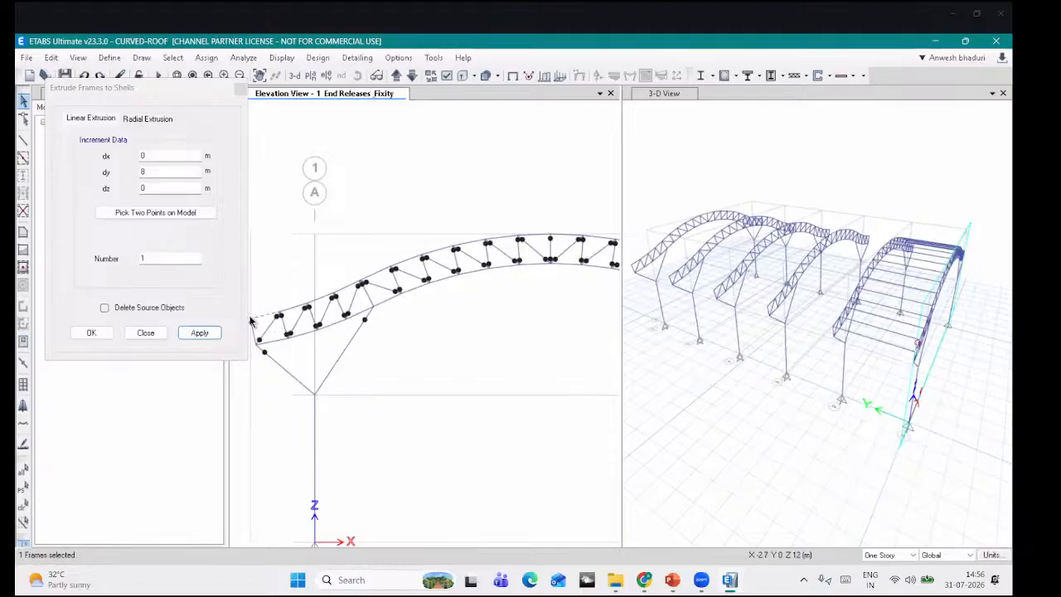
{"action": "left_click", "coordinate": [205, 336]}
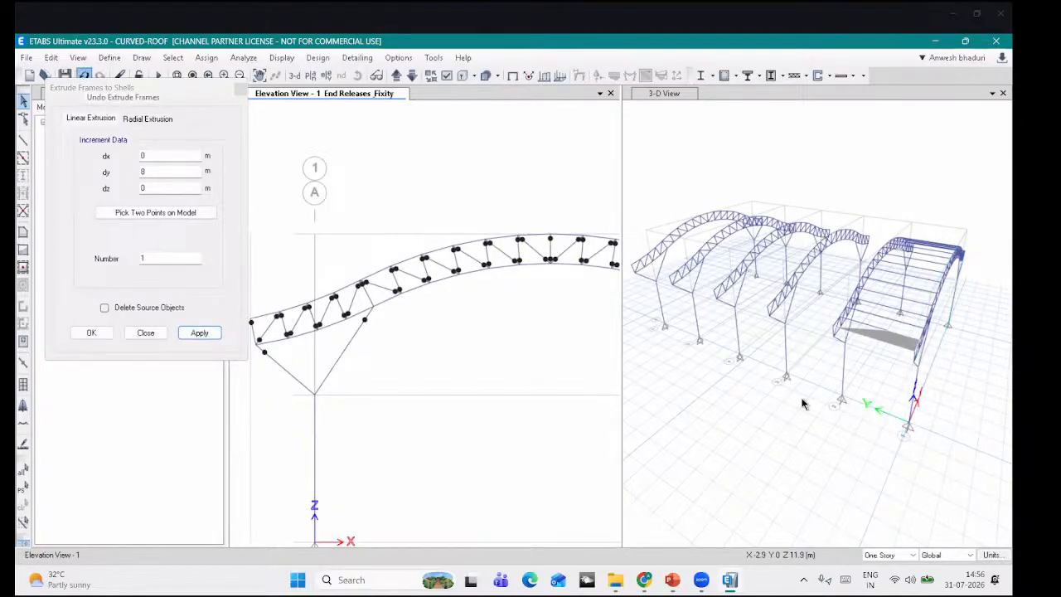
{"action": "key", "text": "ctrl+z"}
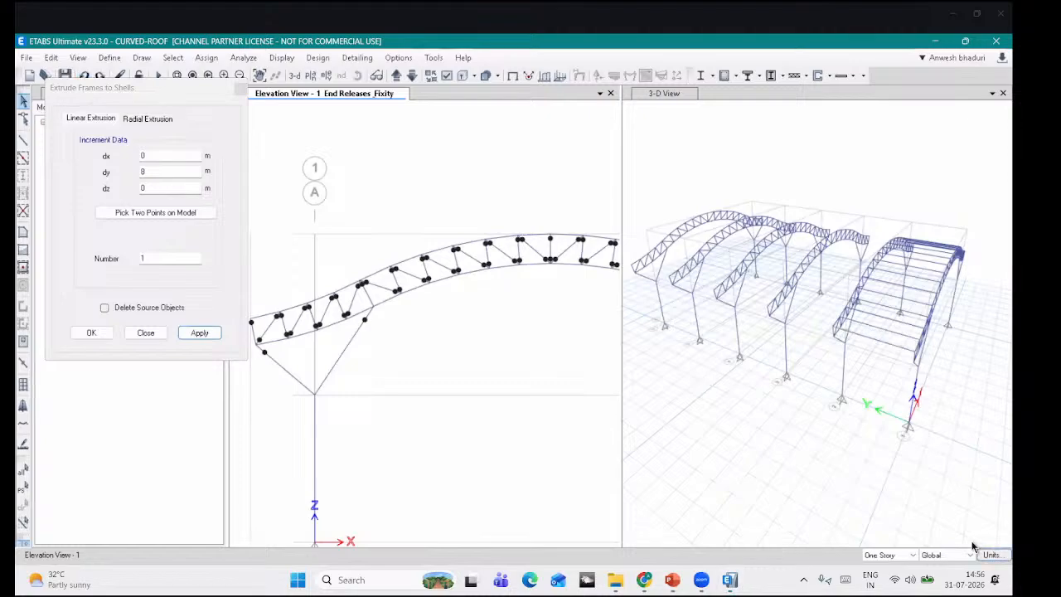
Step: Set distance zero tolerances to 0.5 and Structure Area and Angles tolerances to 0.05
{"action": "left_click", "coordinate": [992, 555]}
{"action": "left_click", "coordinate": [944, 556]}
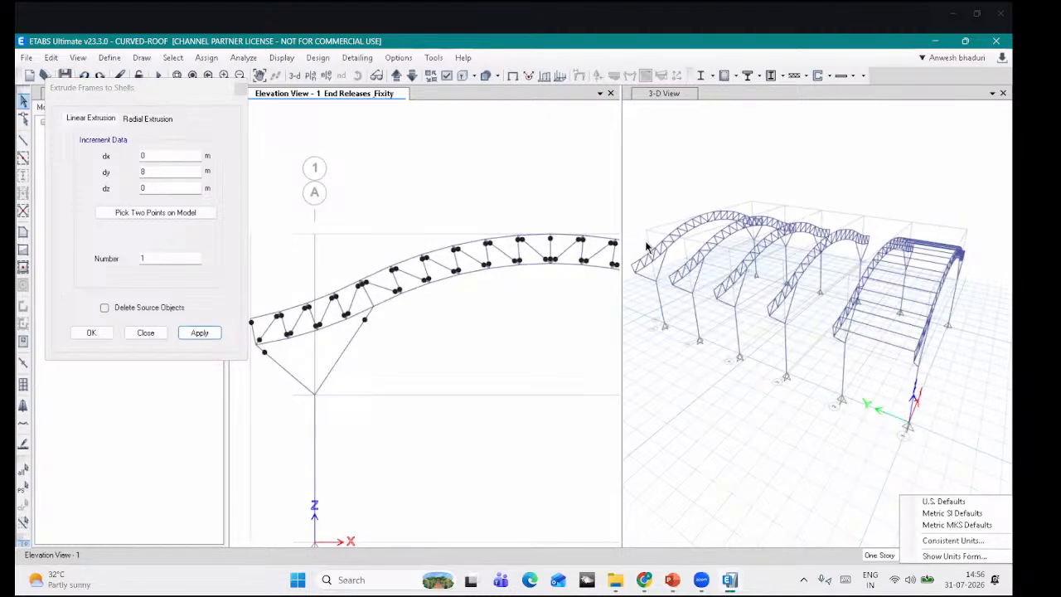
{"action": "left_click", "coordinate": [755, 185]}
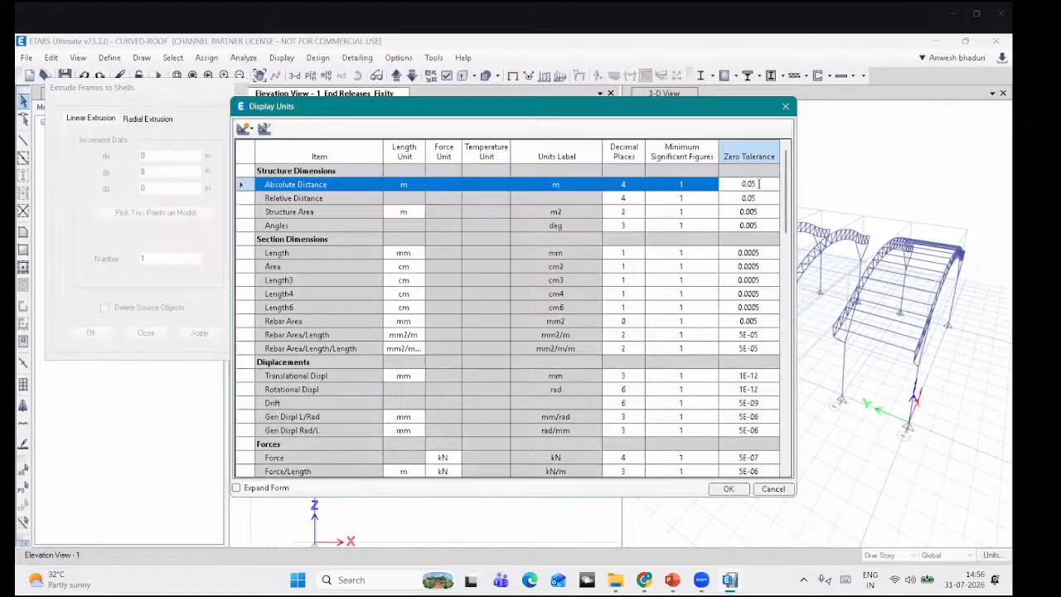
{"action": "key", "text": "BackSpace"}
{"action": "type", "text": "5"}
{"action": "left_click", "coordinate": [757, 201]}
{"action": "key", "text": "BackSpace"}
{"action": "key", "text": "BackSpace"}
{"action": "type", "text": "5"}
{"action": "left_click", "coordinate": [761, 214]}
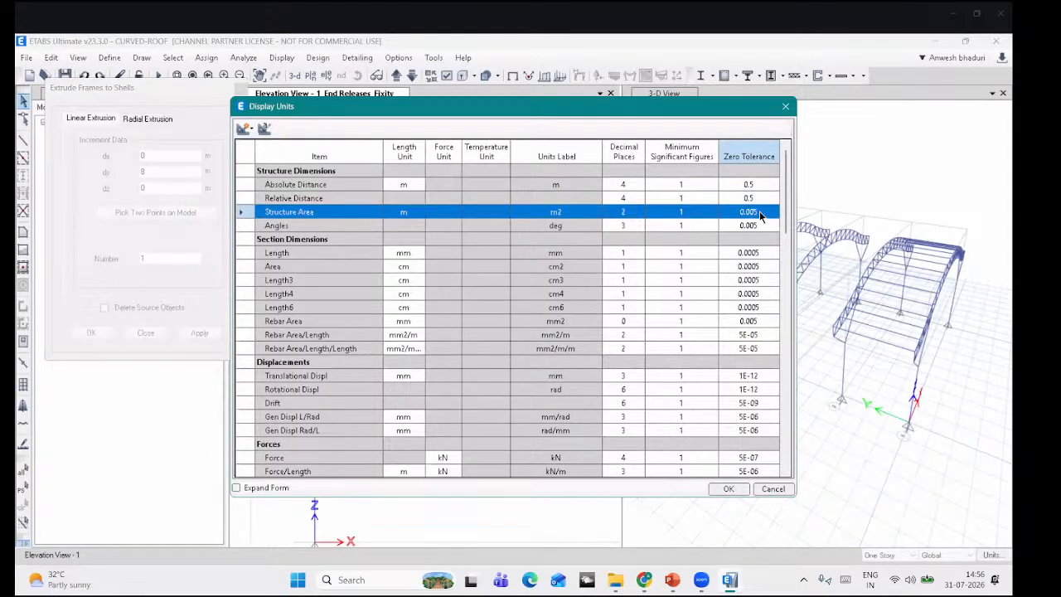
{"action": "type", "text": "0"}
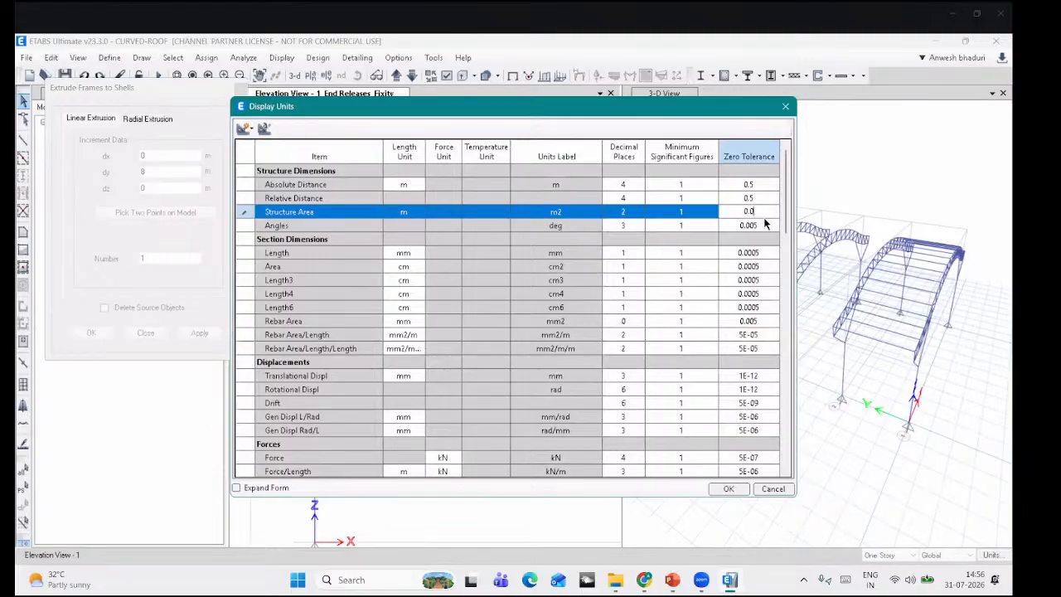
{"action": "left_click", "coordinate": [762, 227]}
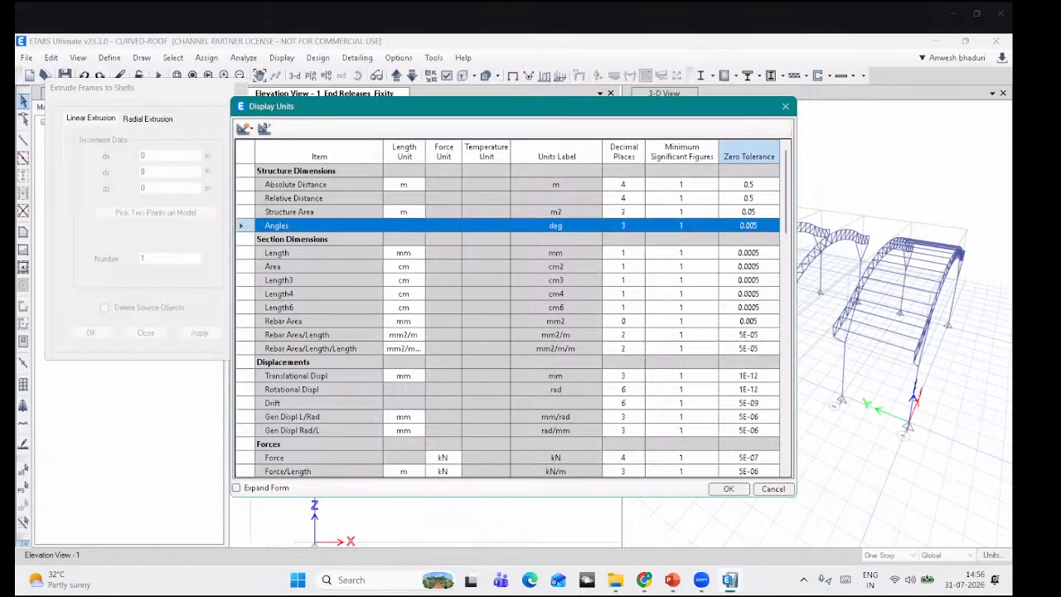
{"action": "type", "text": "0.05"}
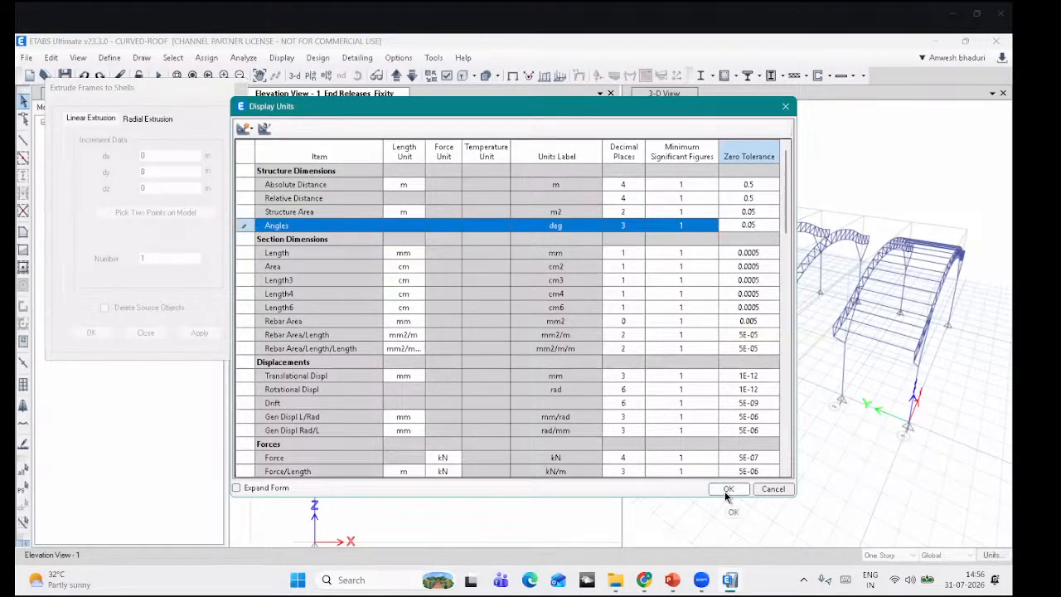
{"action": "left_click", "coordinate": [727, 490]}
{"action": "middle_click_drag", "start_coordinate": [308, 329], "coordinate": [370, 326]}
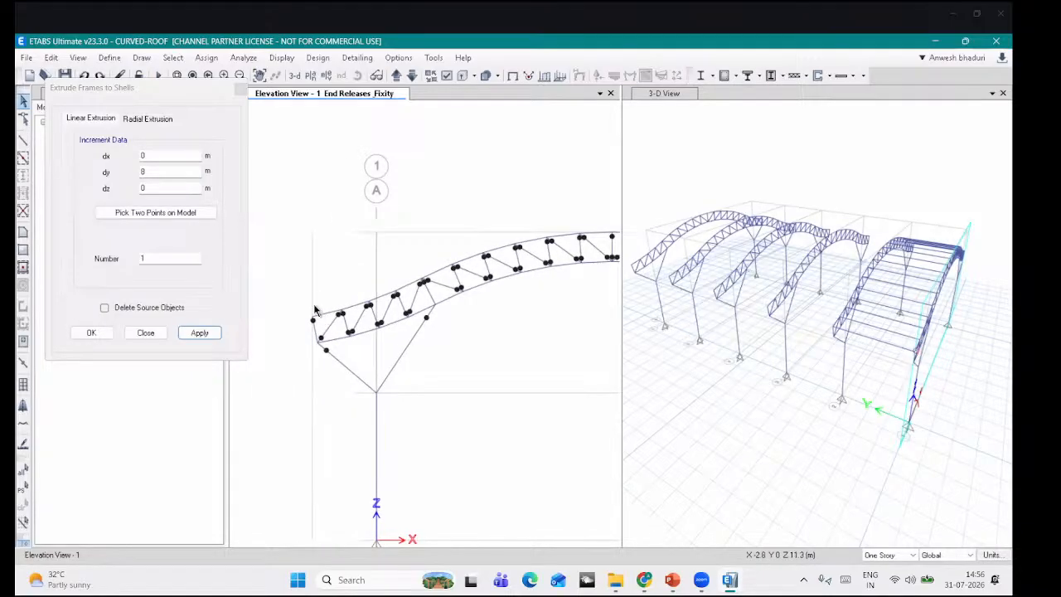
Step: Extrude the leftmost top chord into a trial roof shell and undo it
{"action": "left_click", "coordinate": [317, 312]}
{"action": "left_click", "coordinate": [199, 332]}
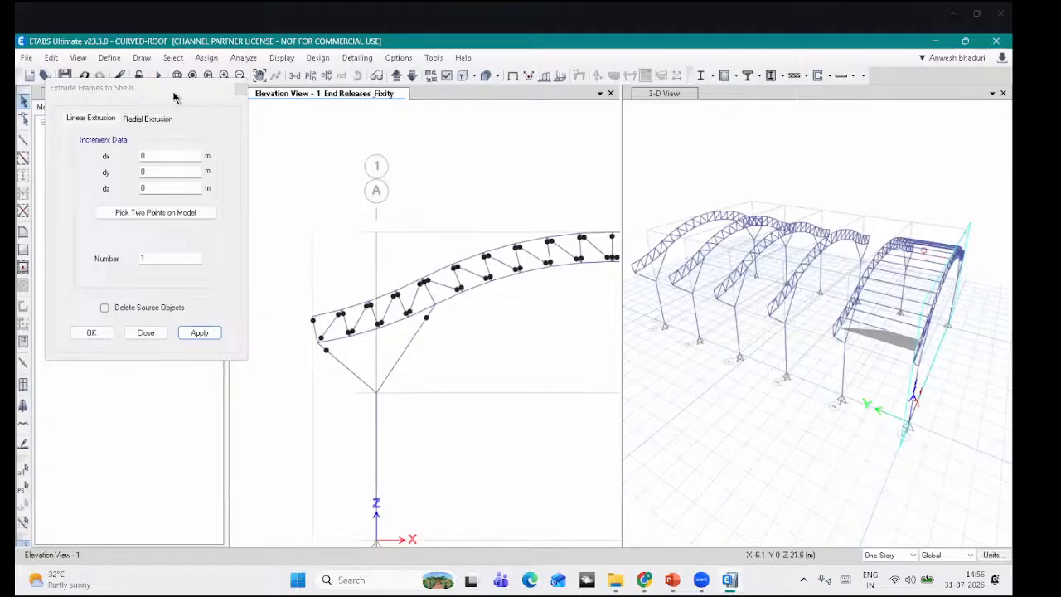
{"action": "left_click", "coordinate": [789, 179]}
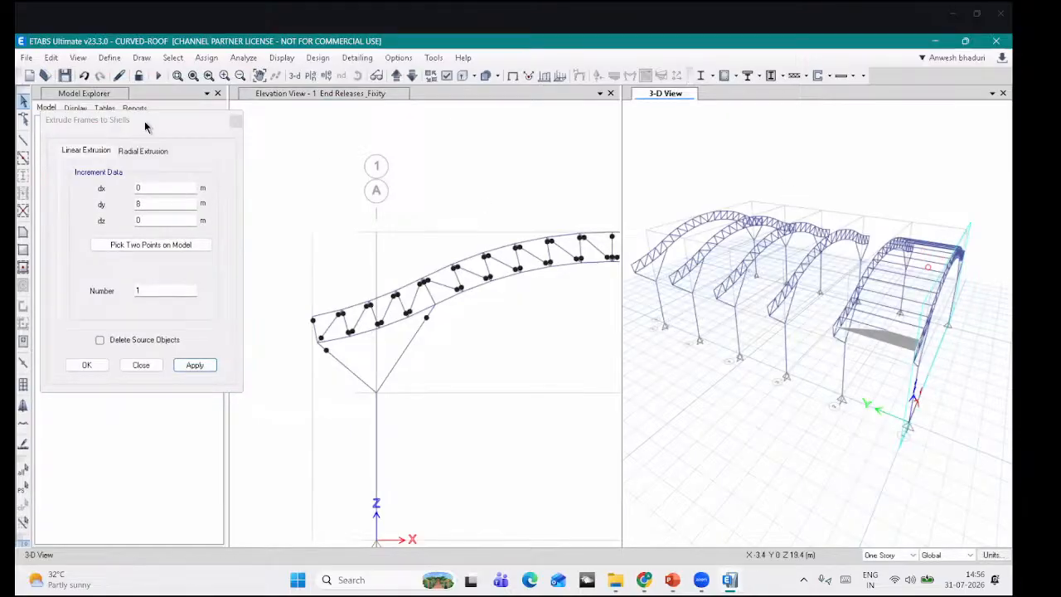
{"action": "left_click", "coordinate": [84, 75]}
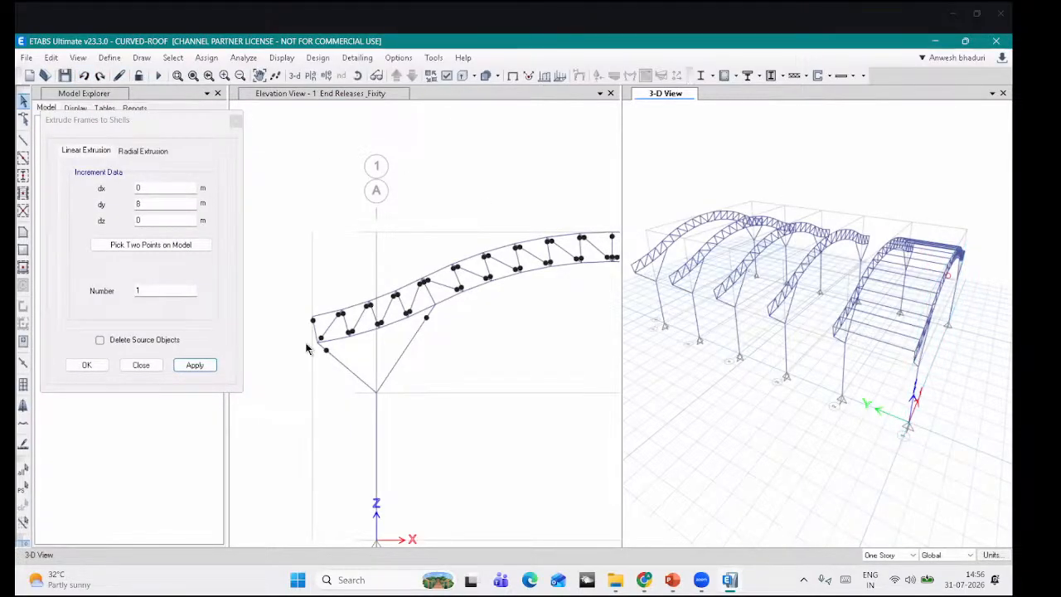
Step: Set the Absolute and Relative Distance zero tolerances to 0.05 in the Display Units form
{"action": "left_click", "coordinate": [984, 555]}
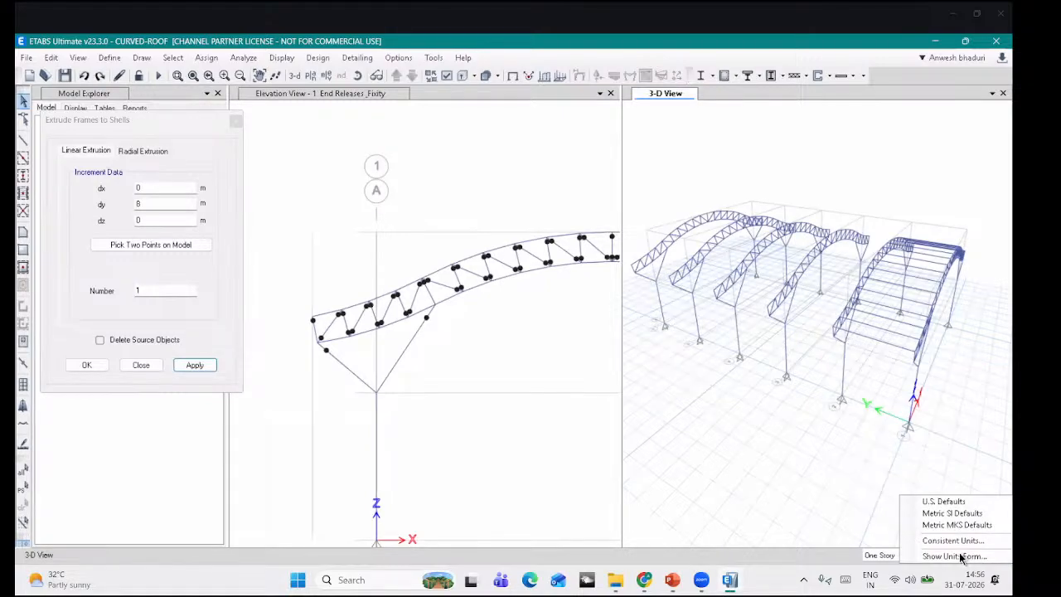
{"action": "left_click", "coordinate": [953, 556]}
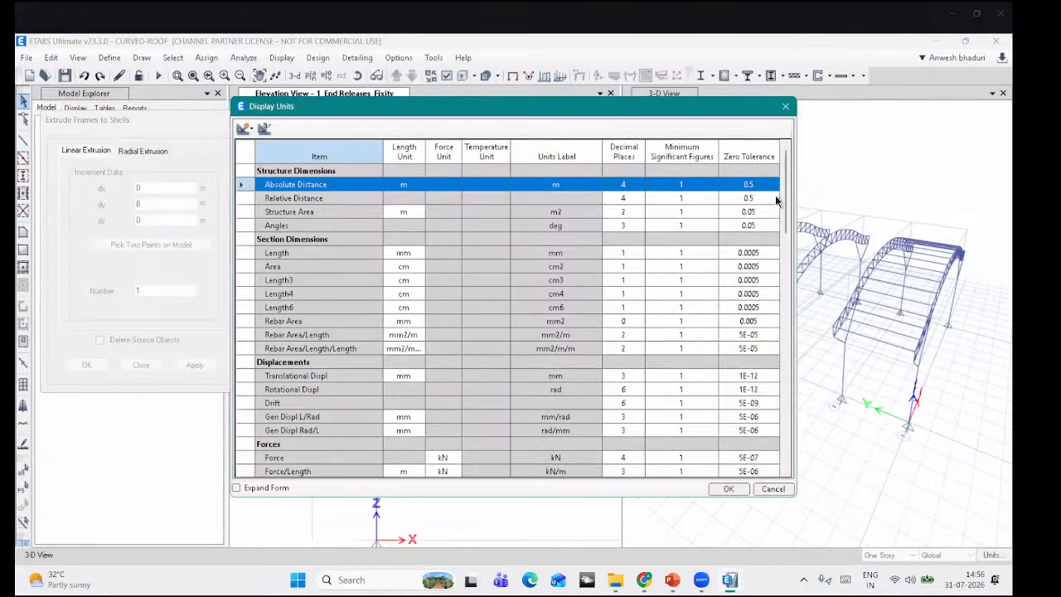
{"action": "left_click", "coordinate": [766, 186]}
{"action": "left_click", "coordinate": [765, 185]}
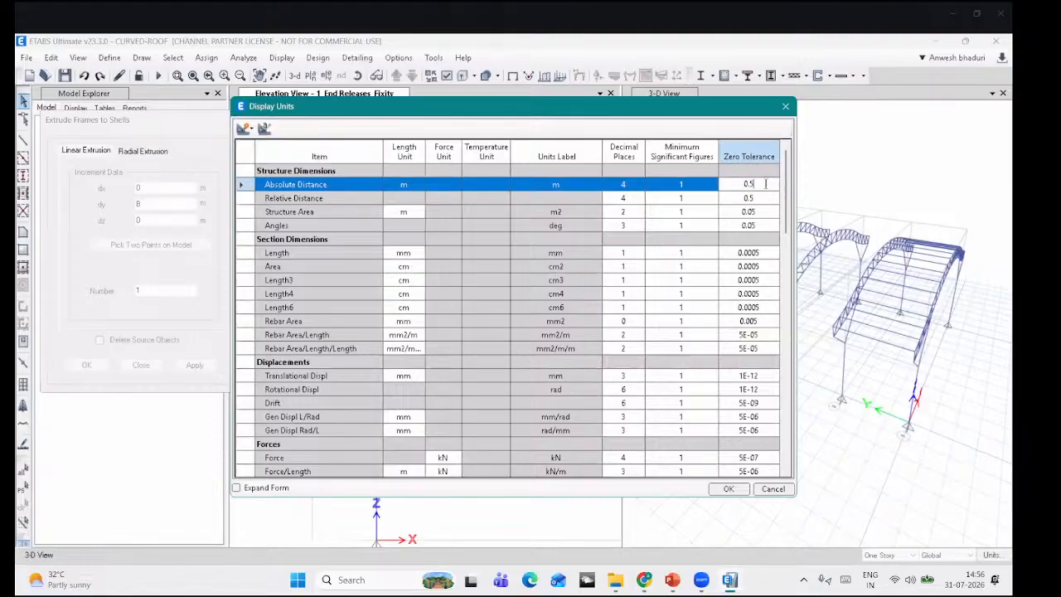
{"action": "type", "text": "0."}
{"action": "left_click", "coordinate": [759, 198]}
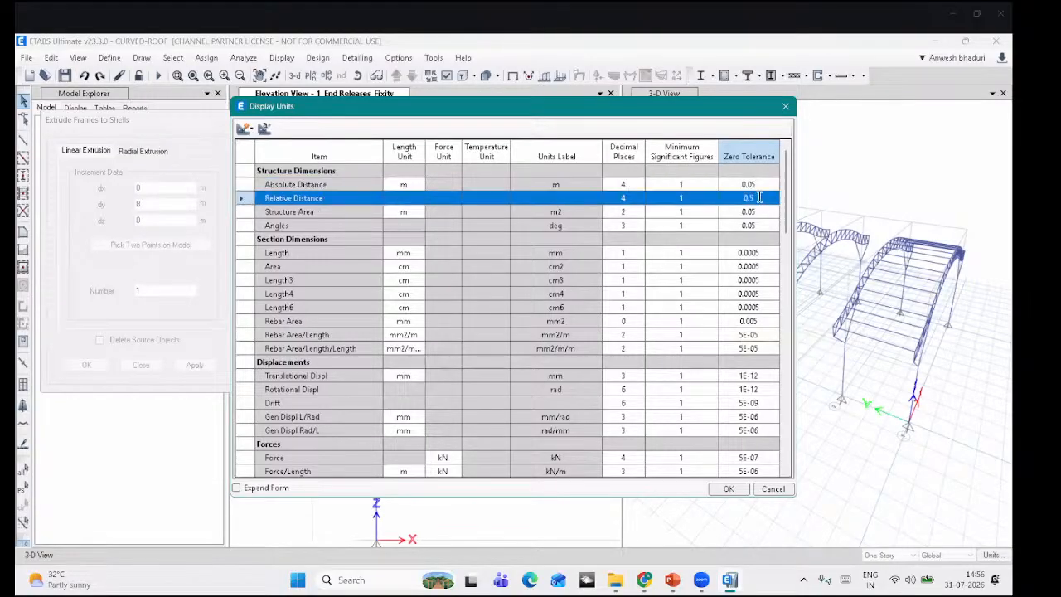
{"action": "type", "text": "0.0"}
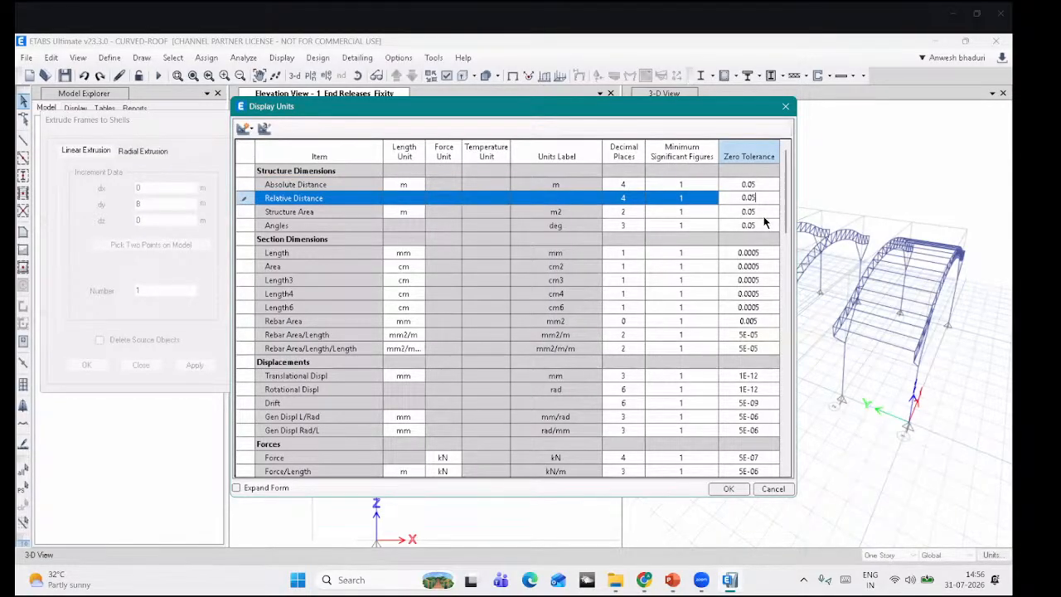
{"action": "left_click", "coordinate": [726, 488]}
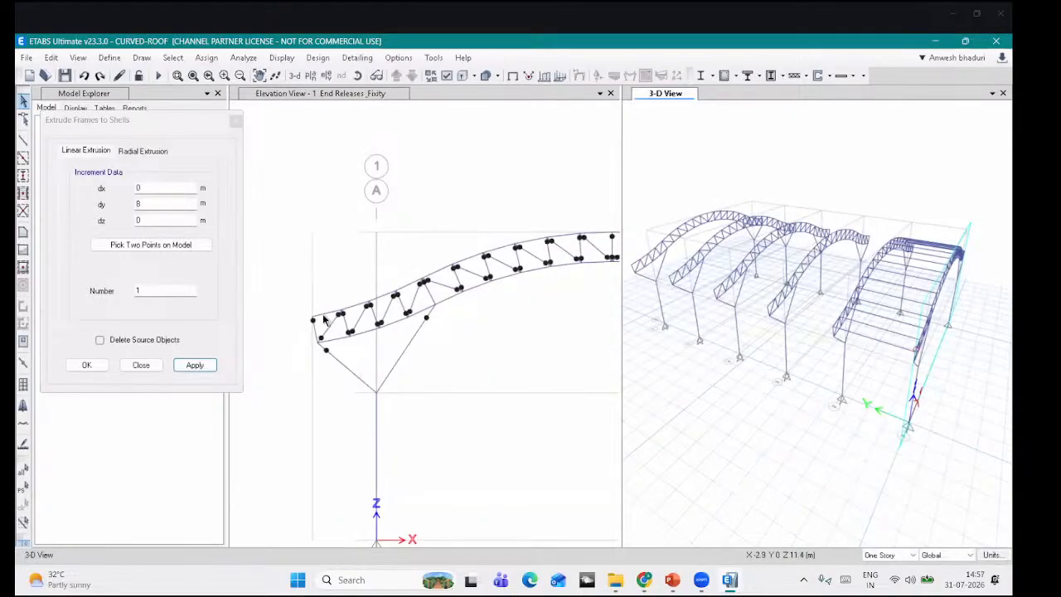
Step: Re-extrude the chord with the tighter tolerances, undo the shell, and redraw the views
{"action": "left_click", "coordinate": [201, 365]}
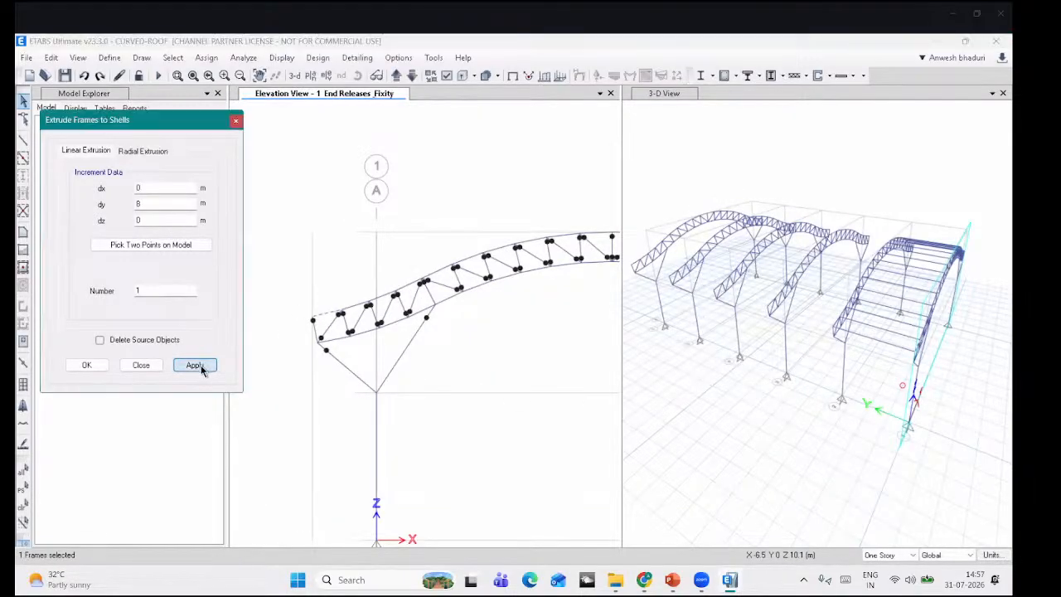
{"action": "left_click", "coordinate": [85, 77]}
{"action": "left_click", "coordinate": [758, 190]}
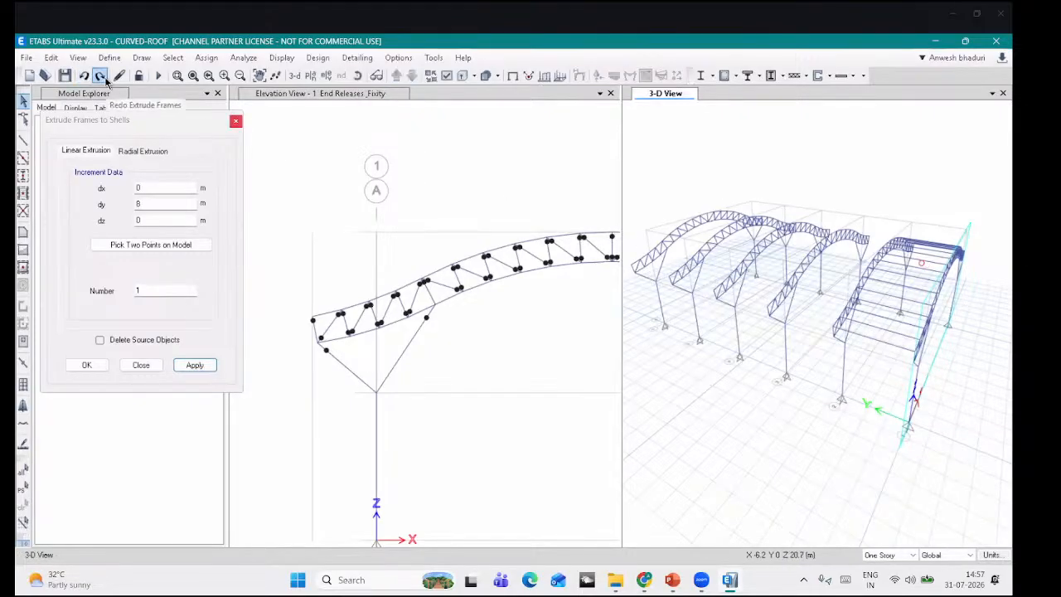
{"action": "left_click", "coordinate": [120, 76]}
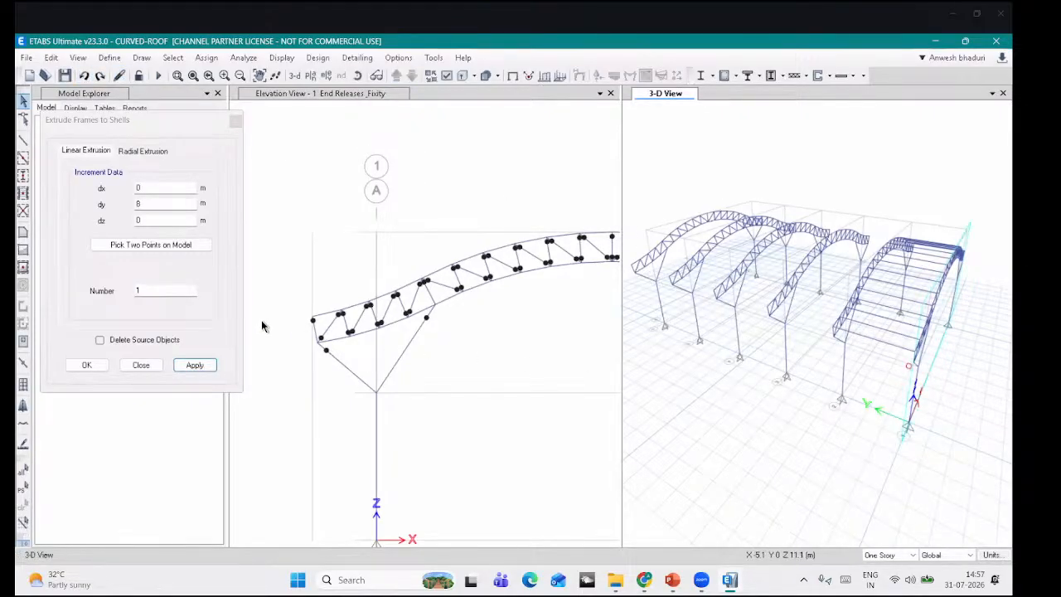
{"action": "scroll", "coordinate": [338, 333], "scroll_direction": "up", "scroll_amount": 2}
Step: Reselect the leftmost chord, re-pick two extrusion points on the 3D model, and close the extrusion dialog
{"action": "left_click", "coordinate": [336, 313]}
{"action": "left_click", "coordinate": [338, 312]}
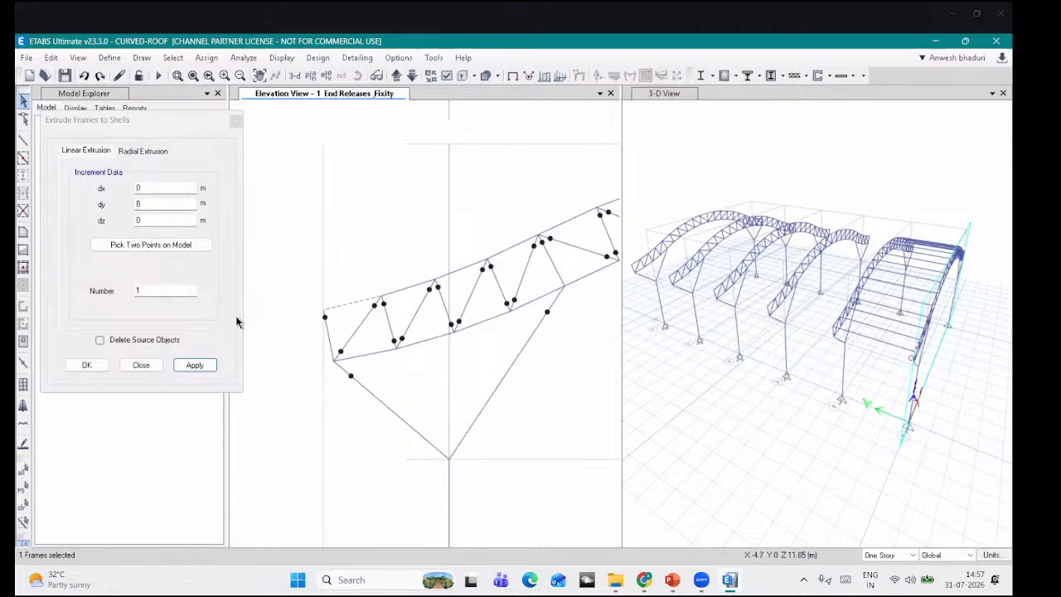
{"action": "left_click", "coordinate": [193, 365]}
{"action": "scroll", "coordinate": [928, 344], "scroll_direction": "up", "scroll_amount": 3}
{"action": "left_click", "coordinate": [933, 345]}
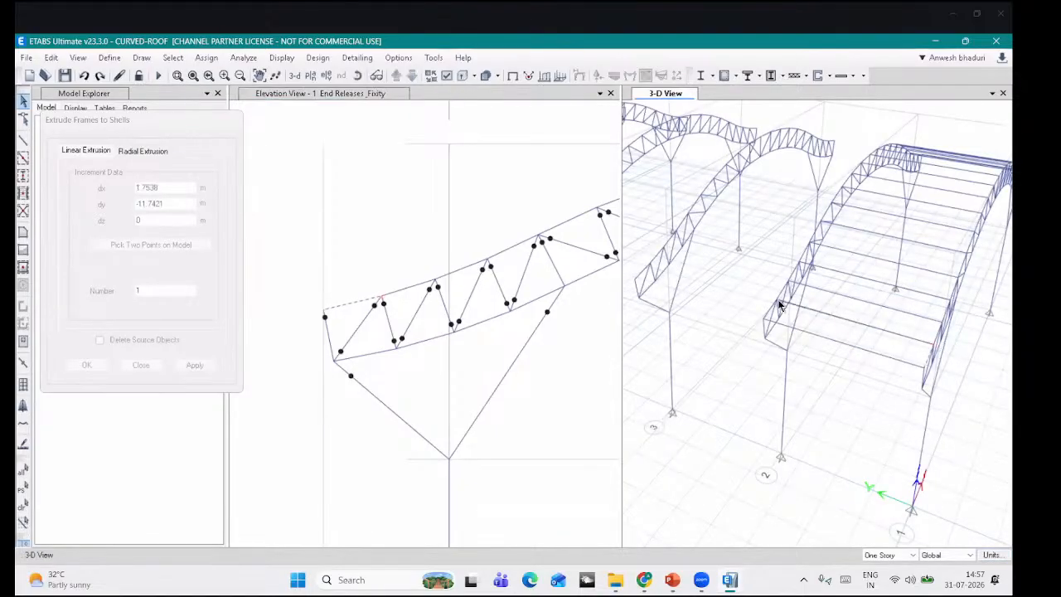
{"action": "left_click", "coordinate": [778, 300]}
{"action": "left_click", "coordinate": [197, 364]}
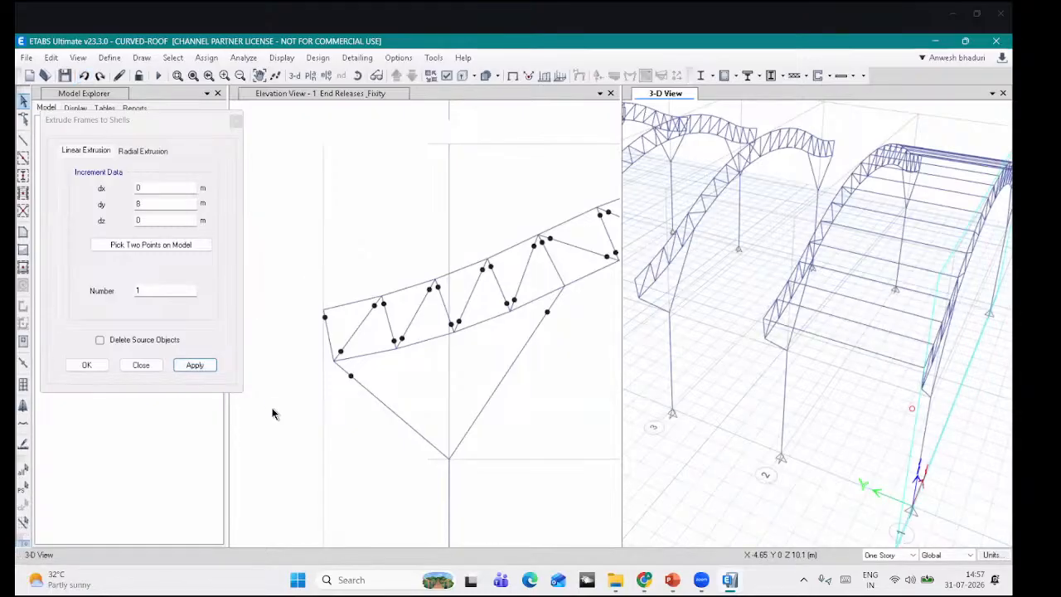
{"action": "left_click", "coordinate": [142, 365]}
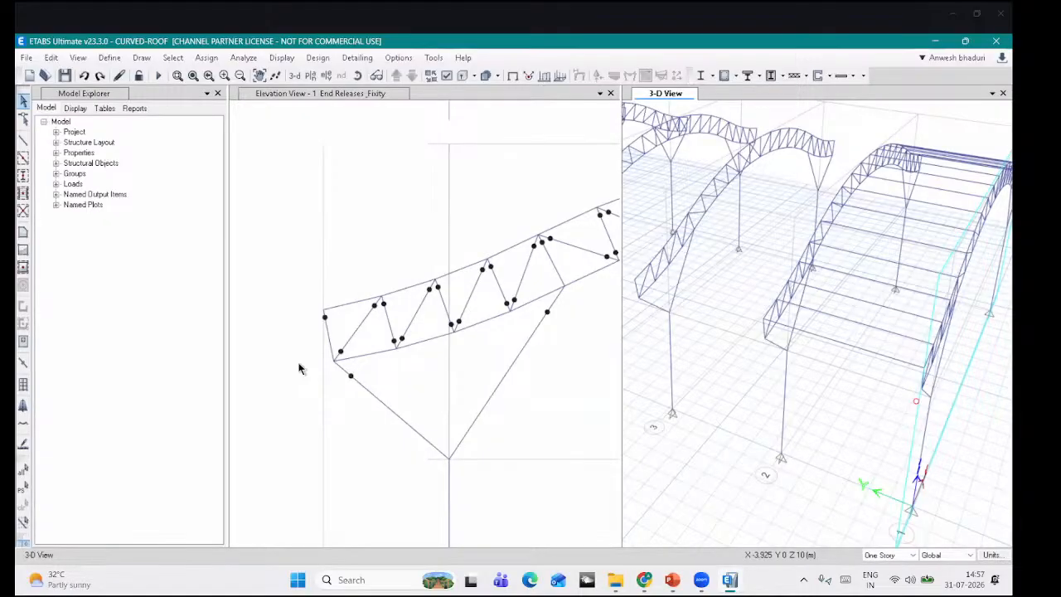
{"action": "left_click", "coordinate": [332, 274]}
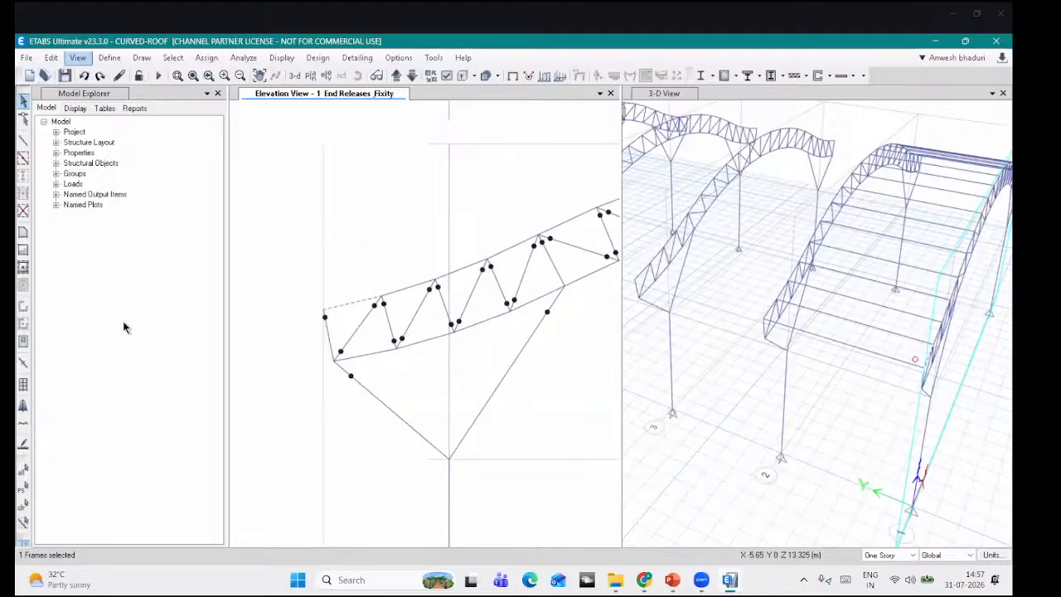
Step: Extrude the first top-chord frames 8 m along Y into roof shells
{"action": "left_click", "coordinate": [51, 57]}
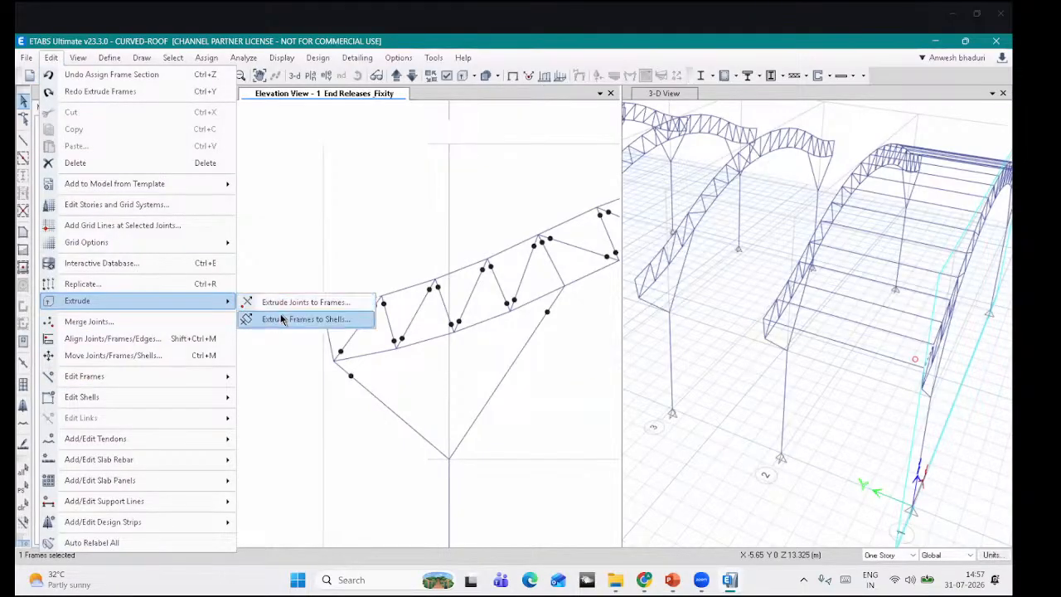
{"action": "left_click", "coordinate": [306, 318]}
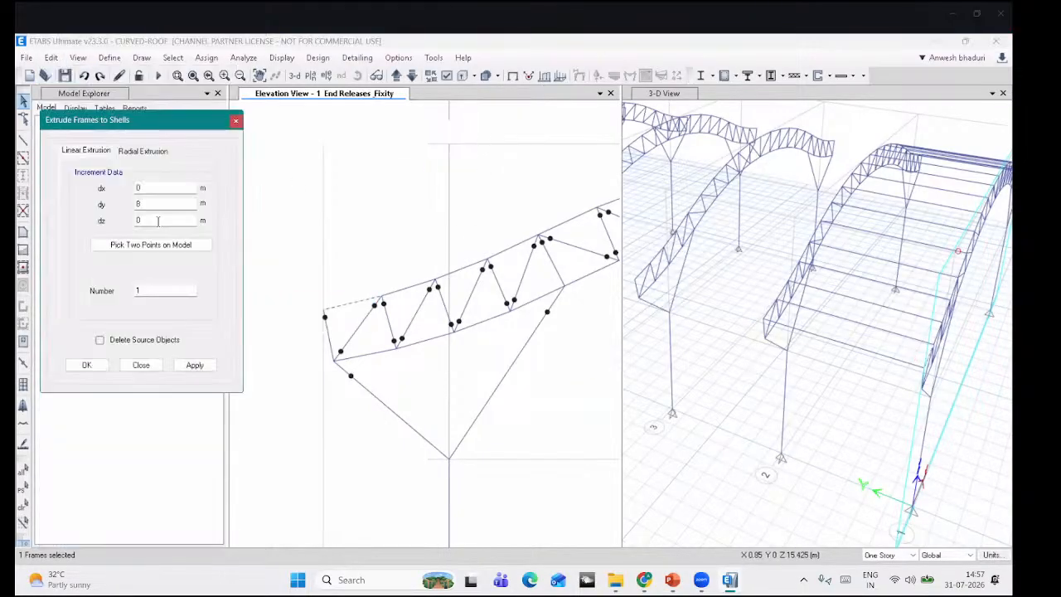
{"action": "left_click", "coordinate": [195, 365]}
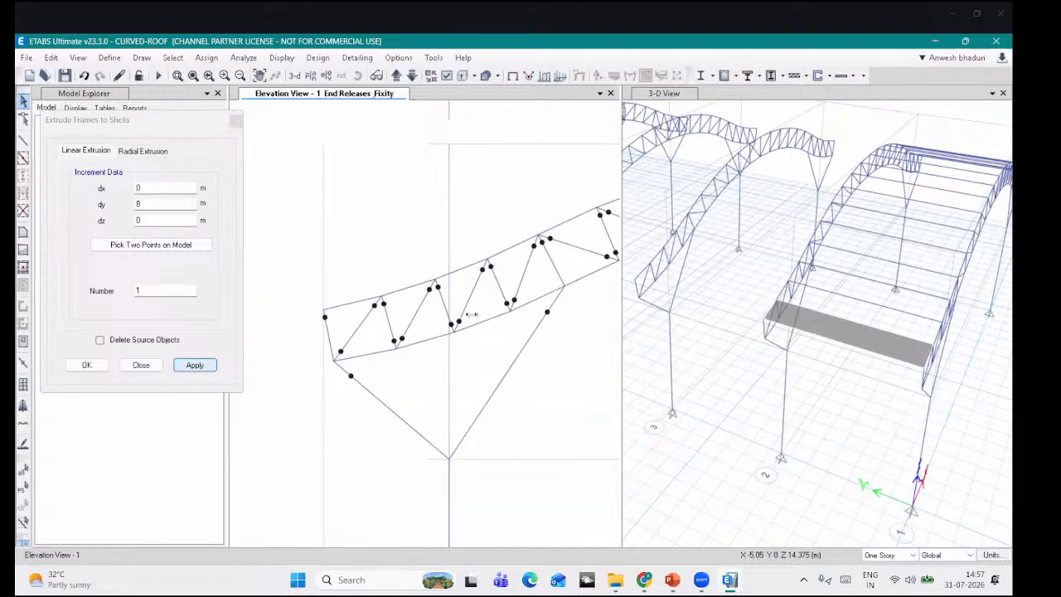
{"action": "left_click", "coordinate": [406, 290]}
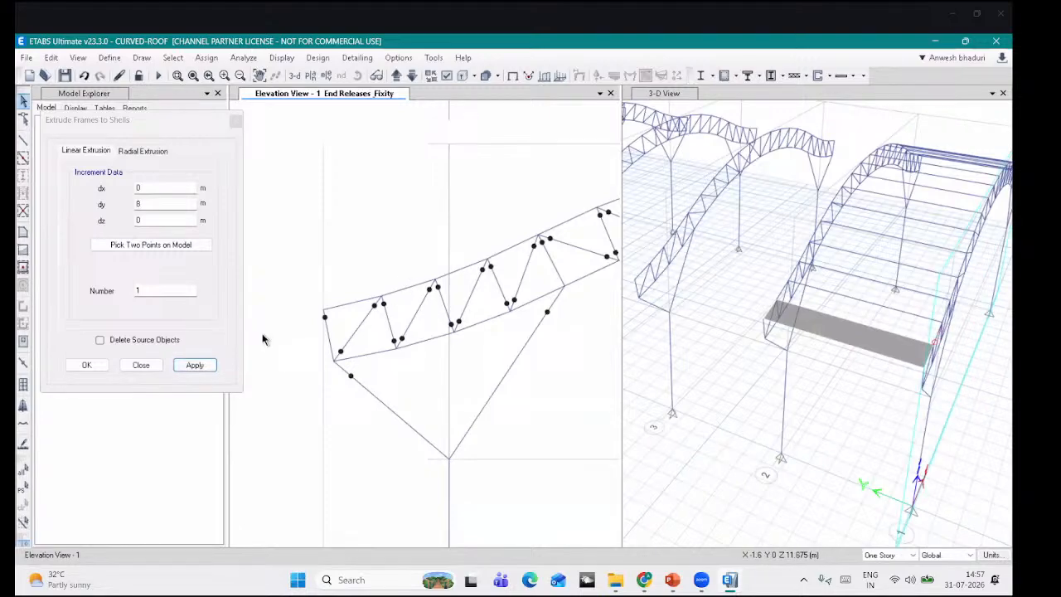
{"action": "left_click", "coordinate": [196, 365]}
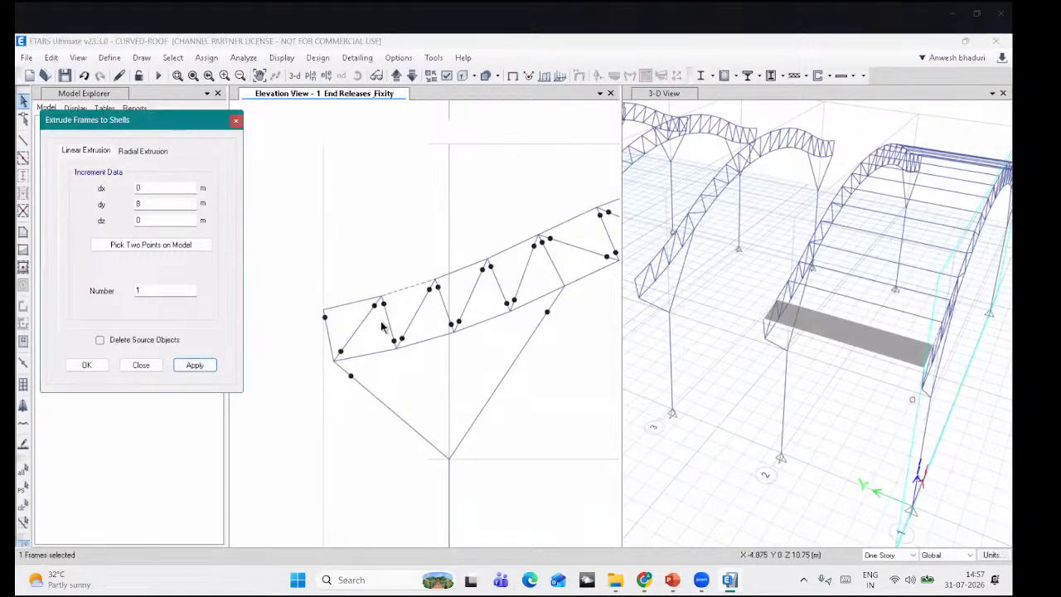
{"action": "left_click", "coordinate": [195, 365]}
Step: Select the remaining top chords up to the crown and extrude them into shells
{"action": "middle_click_drag", "start_coordinate": [473, 268], "coordinate": [380, 333]}
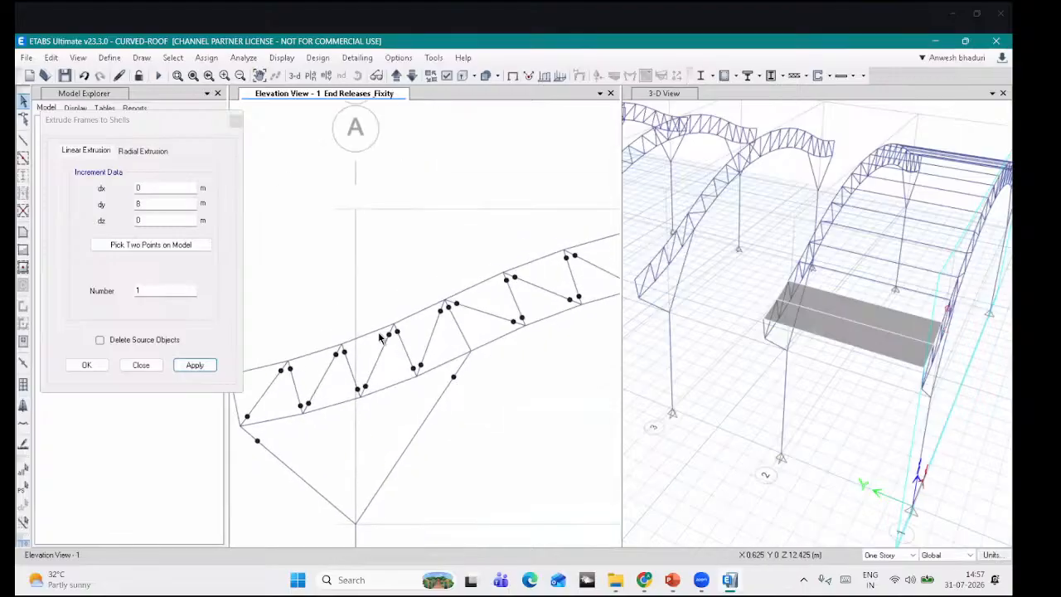
{"action": "left_click", "coordinate": [379, 331]}
{"action": "left_click", "coordinate": [426, 309]}
{"action": "middle_click_drag", "start_coordinate": [490, 275], "coordinate": [420, 308]}
{"action": "left_click", "coordinate": [420, 316]}
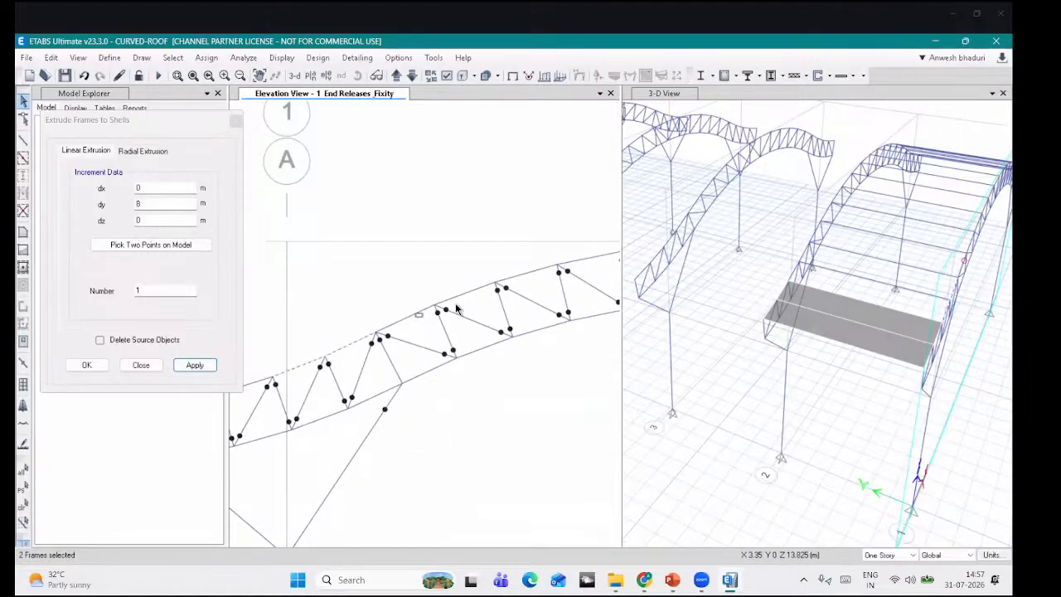
{"action": "left_click", "coordinate": [460, 302]}
{"action": "middle_click_drag", "start_coordinate": [519, 261], "coordinate": [424, 285]}
{"action": "left_click", "coordinate": [426, 296]}
{"action": "left_click", "coordinate": [486, 281]}
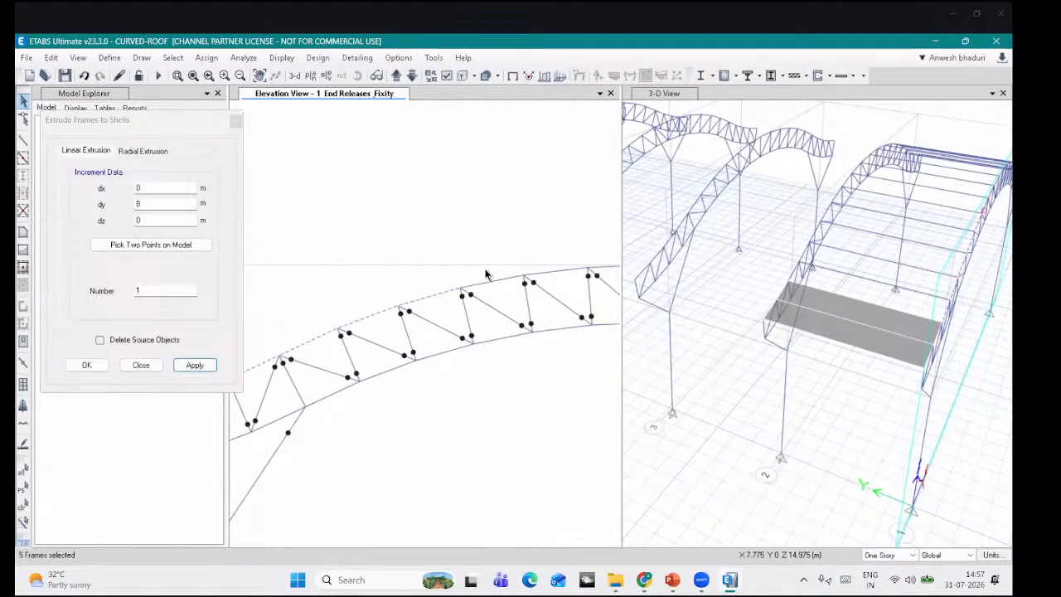
{"action": "middle_click_drag", "start_coordinate": [483, 245], "coordinate": [356, 237]}
{"action": "left_click", "coordinate": [436, 263]}
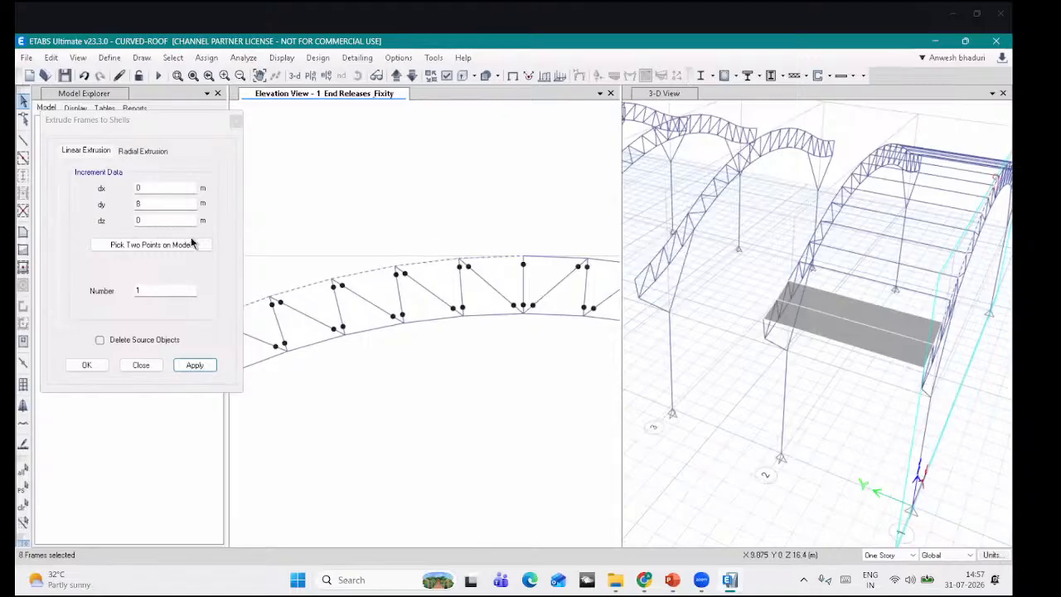
{"action": "left_click", "coordinate": [202, 365]}
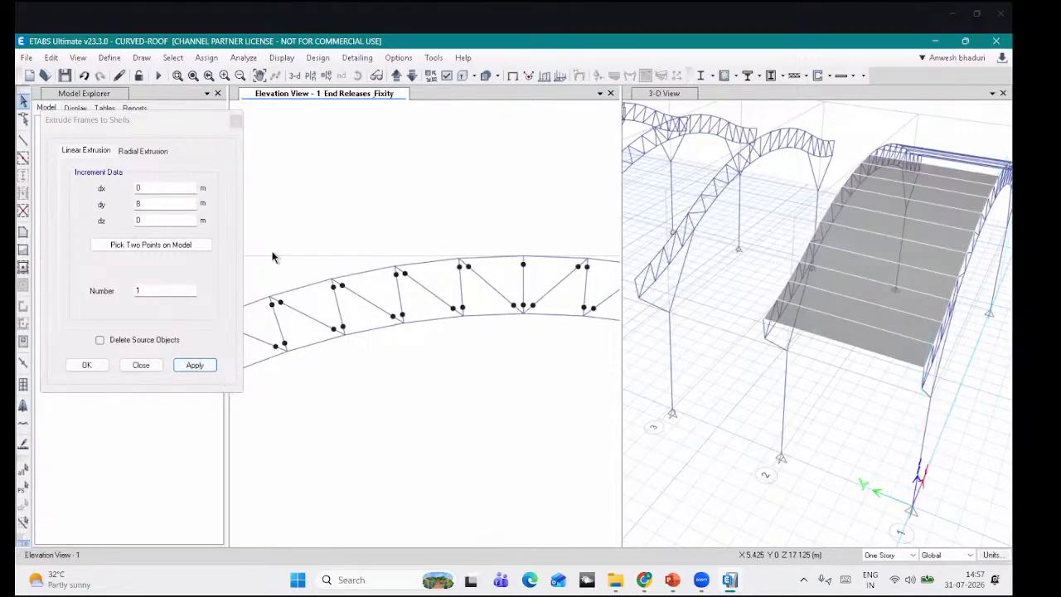
{"action": "left_click", "coordinate": [141, 364]}
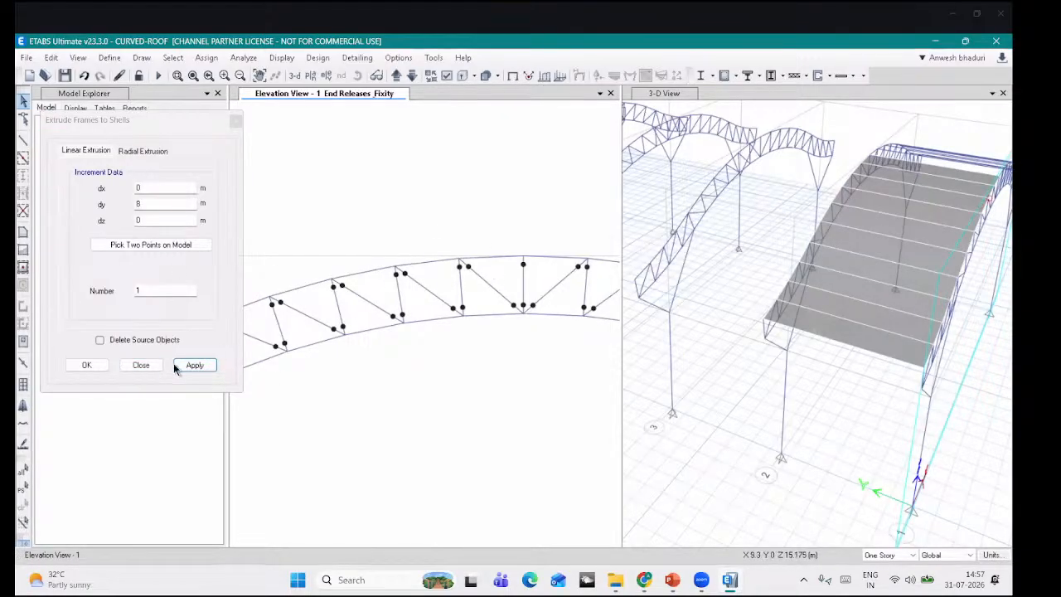
{"action": "left_click", "coordinate": [142, 365]}
{"action": "scroll", "coordinate": [489, 315], "scroll_direction": "down", "scroll_amount": 5}
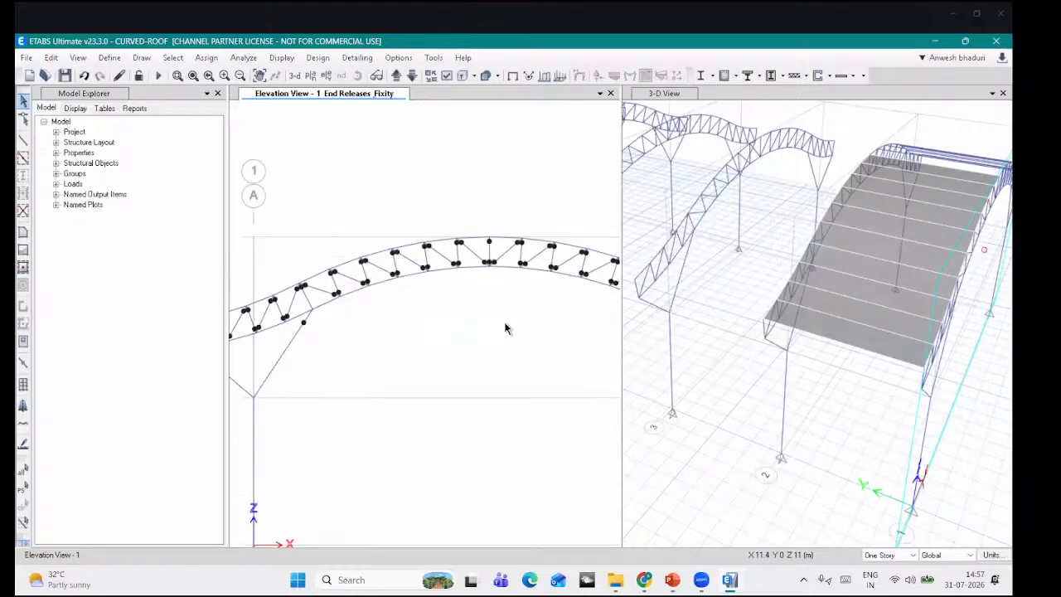
Step: Check a roof shell's object information in the 3D view
{"action": "left_click", "coordinate": [851, 328]}
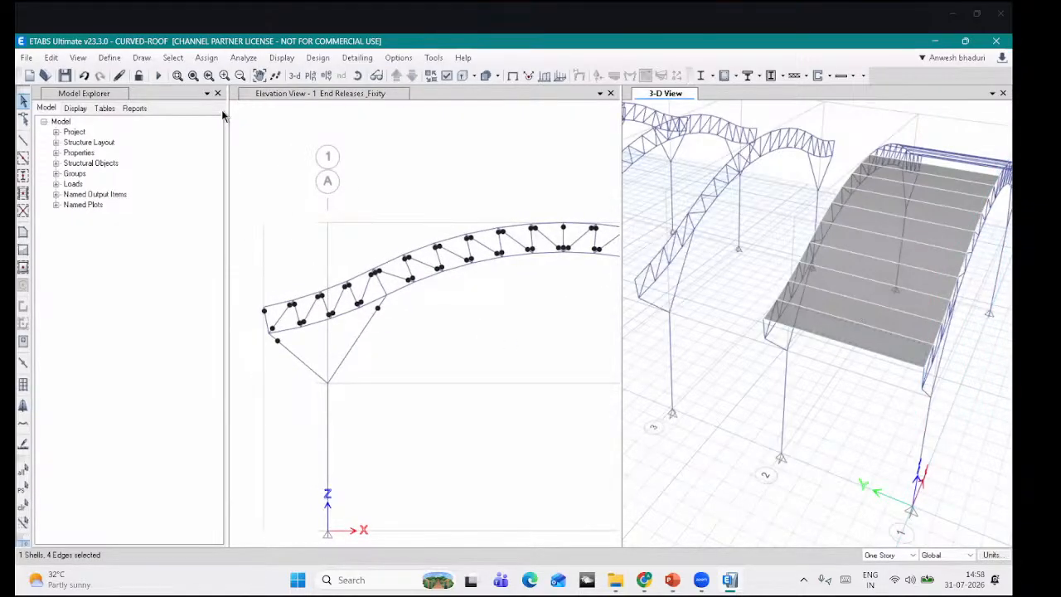
{"action": "right_click", "coordinate": [879, 341]}
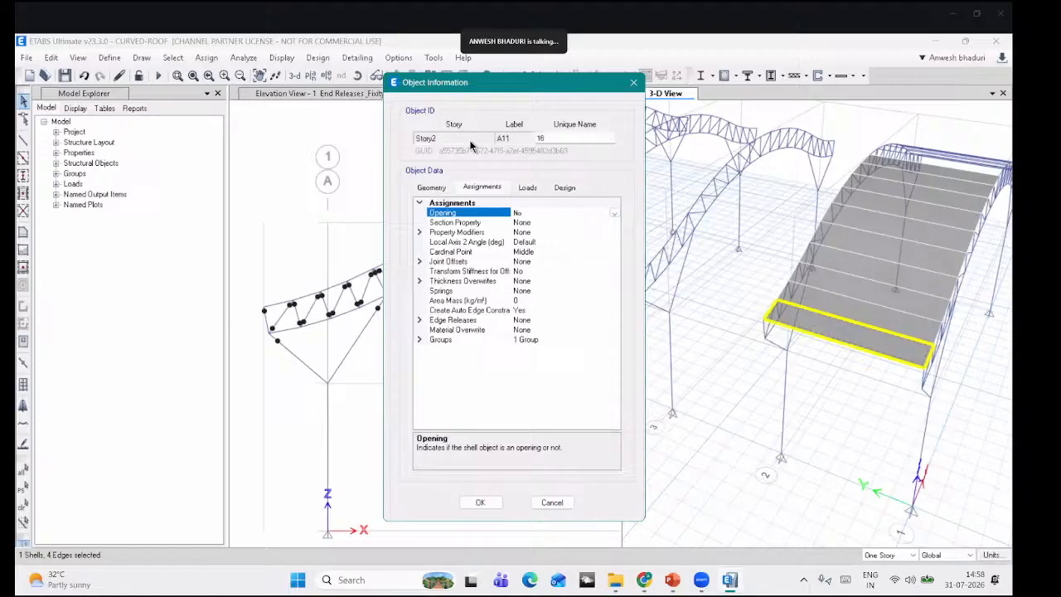
{"action": "left_click", "coordinate": [634, 82]}
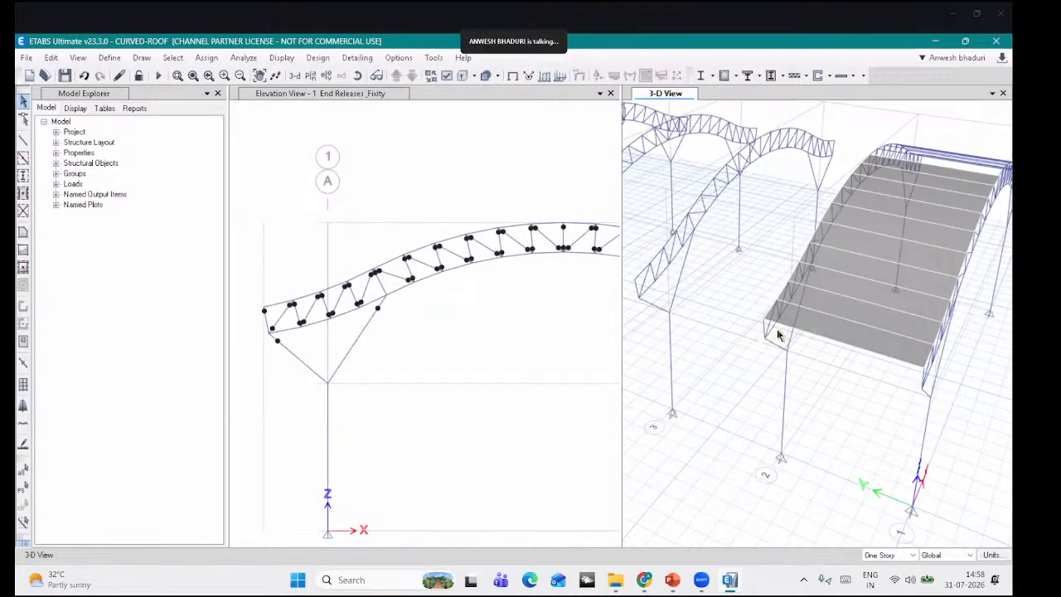
{"action": "middle_click_drag", "start_coordinate": [812, 335], "coordinate": [851, 265], "text": "shift"}
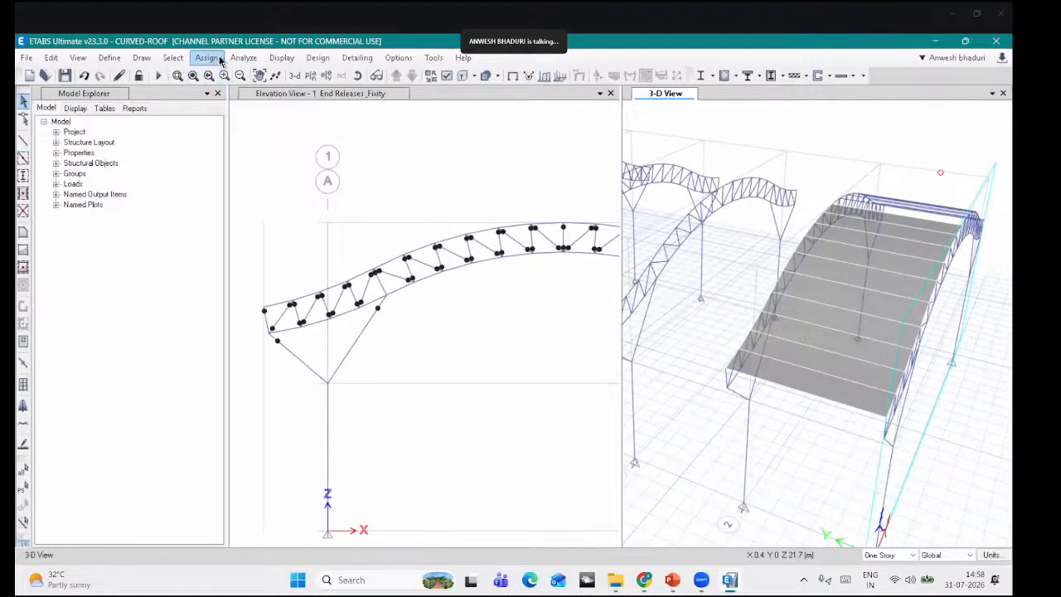
Step: Select all Null Areas objects, the ten roof shells, by object type
{"action": "left_click", "coordinate": [172, 57]}
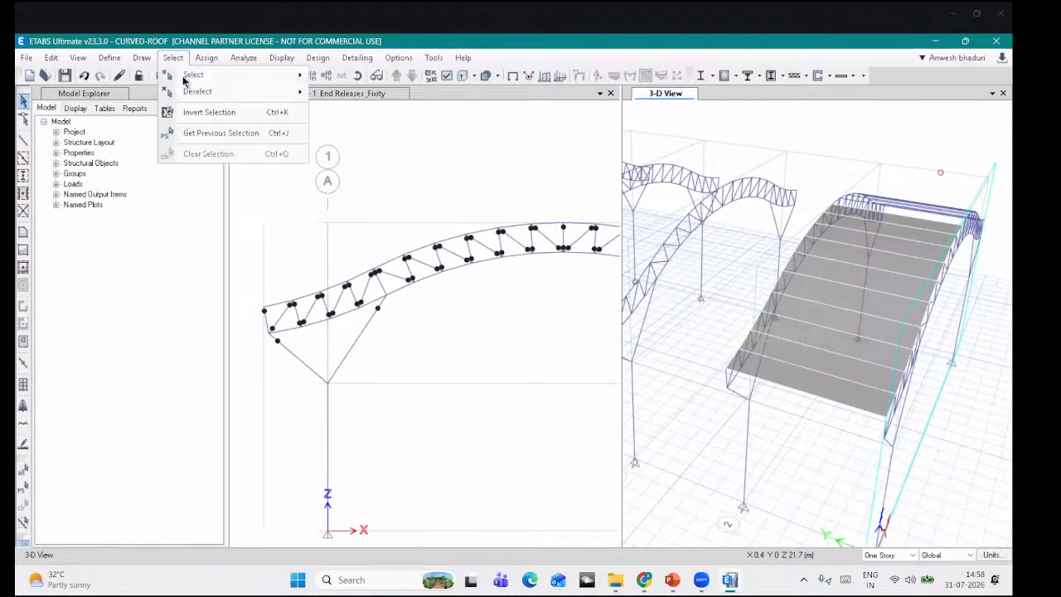
{"action": "mouse_move", "coordinate": [207, 75]}
{"action": "left_click", "coordinate": [357, 168]}
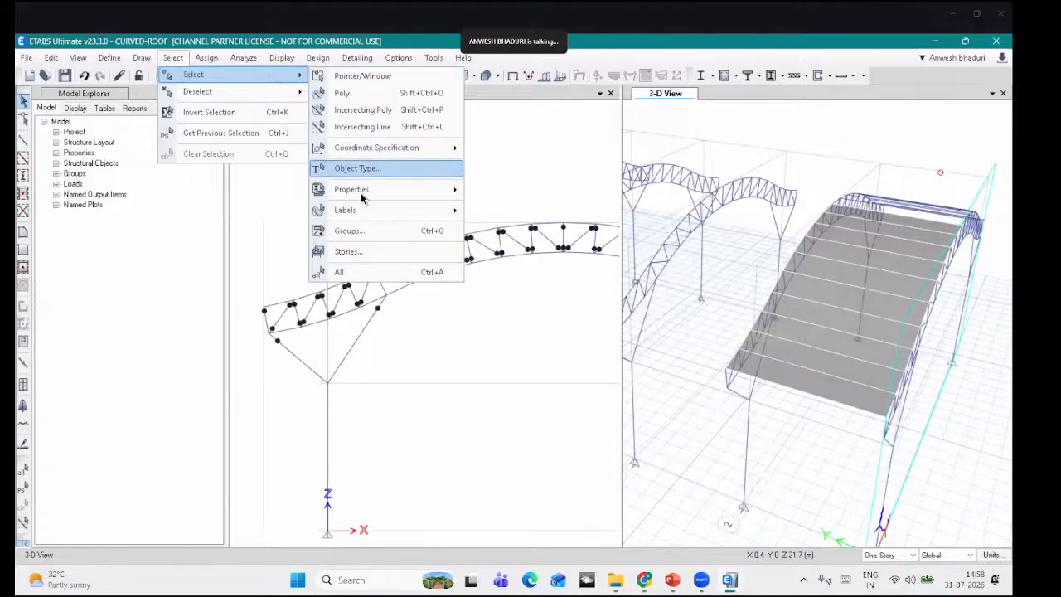
{"action": "left_click", "coordinate": [458, 277]}
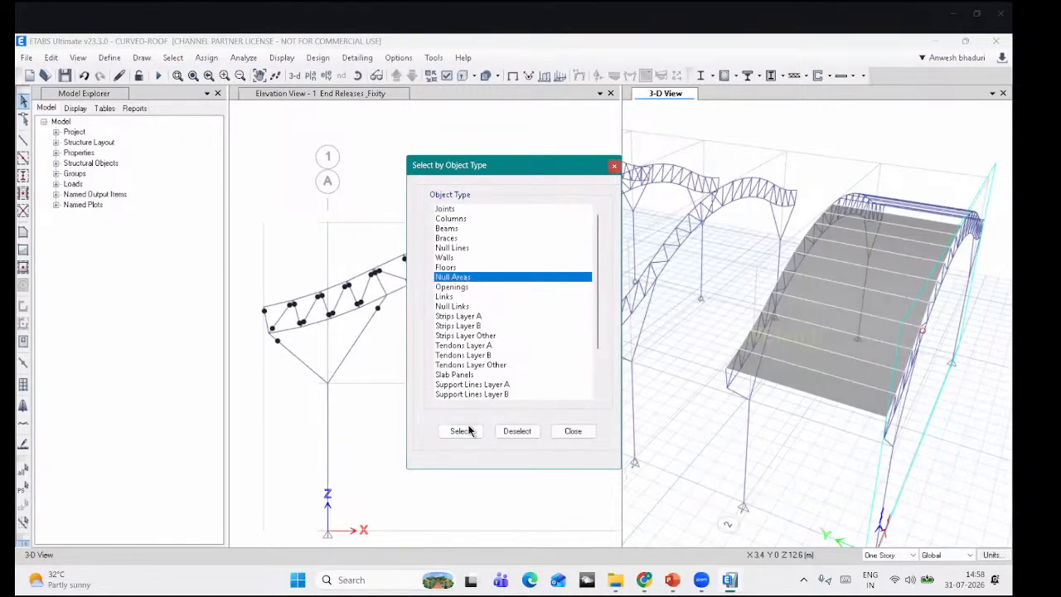
{"action": "left_click", "coordinate": [461, 431]}
{"action": "left_click", "coordinate": [572, 431]}
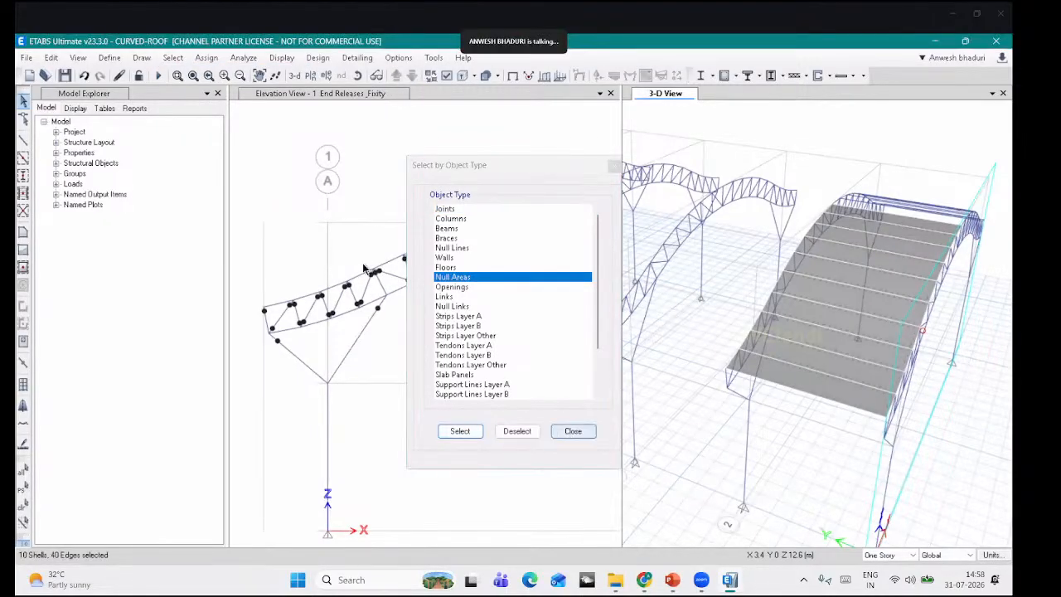
Step: Assign the RS slab section to all ten selected roof shell panels
{"action": "left_click", "coordinate": [207, 57]}
{"action": "mouse_move", "coordinate": [249, 108]}
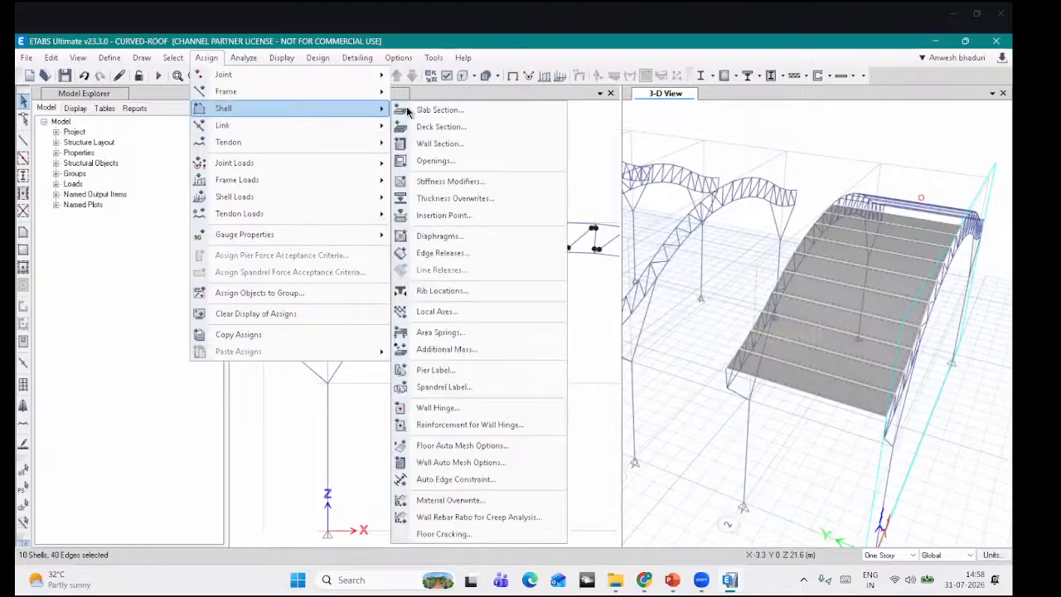
{"action": "left_click", "coordinate": [439, 110]}
{"action": "left_click_drag", "start_coordinate": [454, 168], "coordinate": [159, 51]}
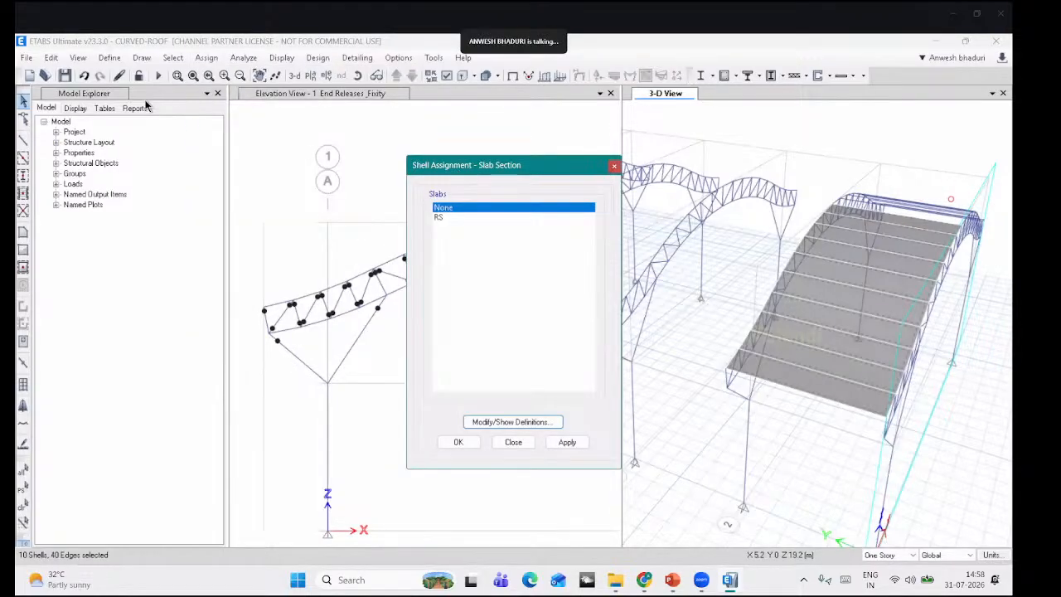
{"action": "left_click", "coordinate": [145, 103]}
{"action": "left_click", "coordinate": [276, 325]}
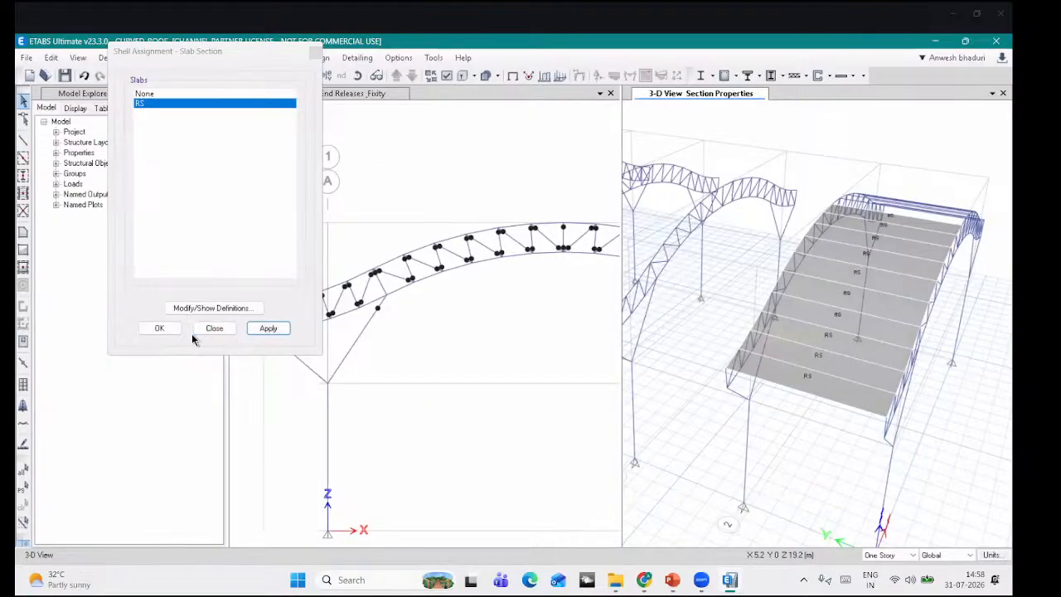
{"action": "left_click", "coordinate": [159, 329]}
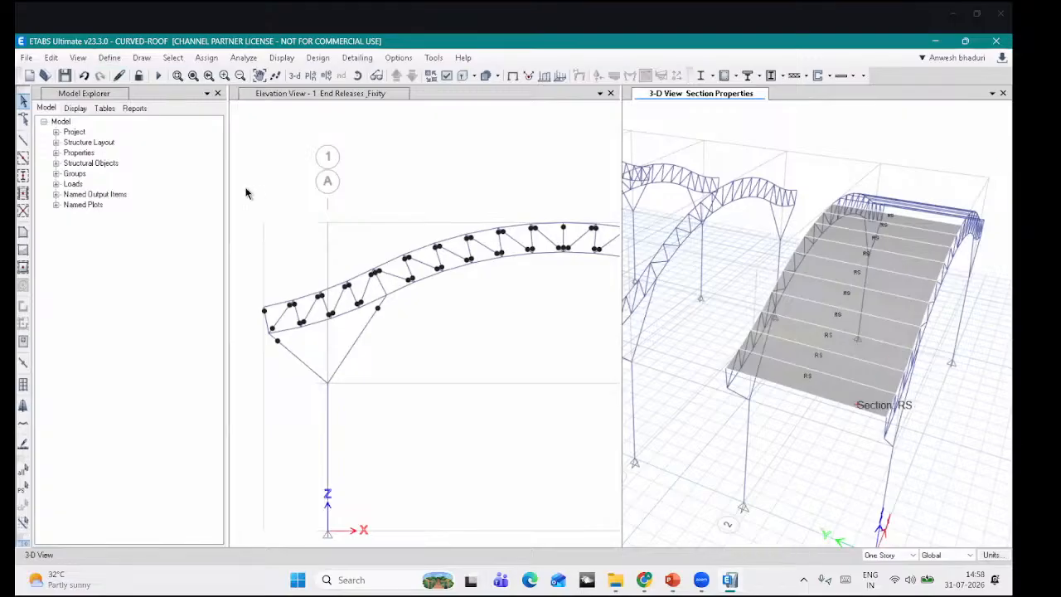
Step: Select all floor-type roof shells by object type
{"action": "left_click", "coordinate": [175, 59]}
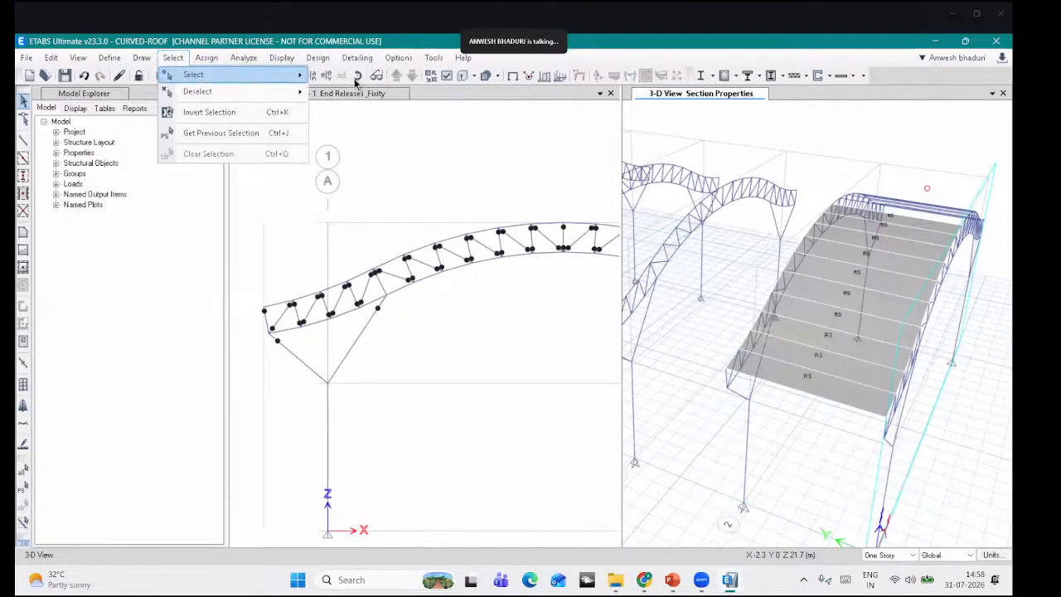
{"action": "mouse_move", "coordinate": [193, 76]}
{"action": "left_click", "coordinate": [358, 168]}
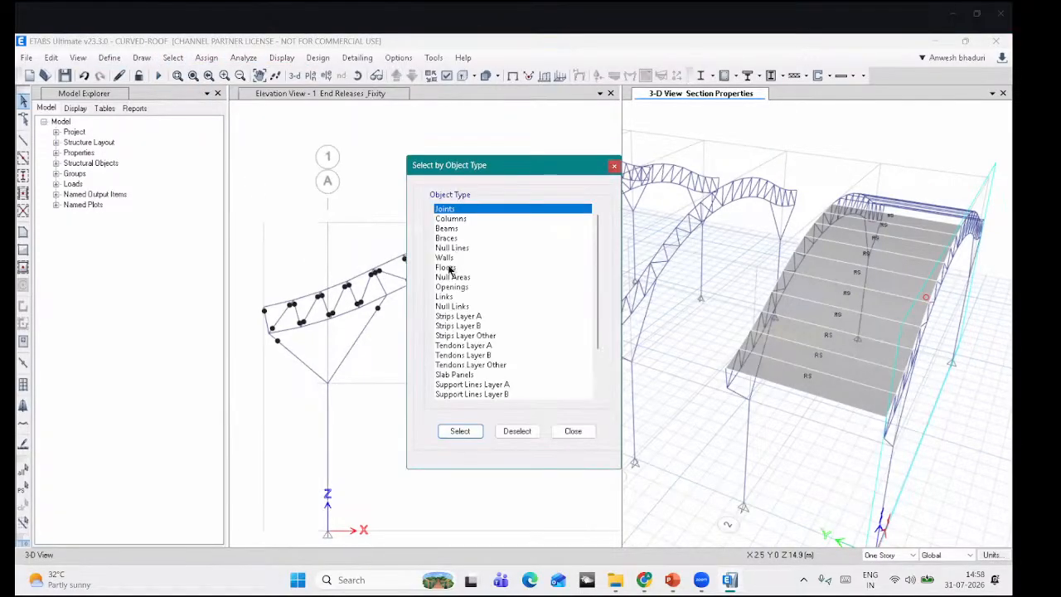
{"action": "left_click", "coordinate": [449, 268]}
{"action": "left_click", "coordinate": [461, 431]}
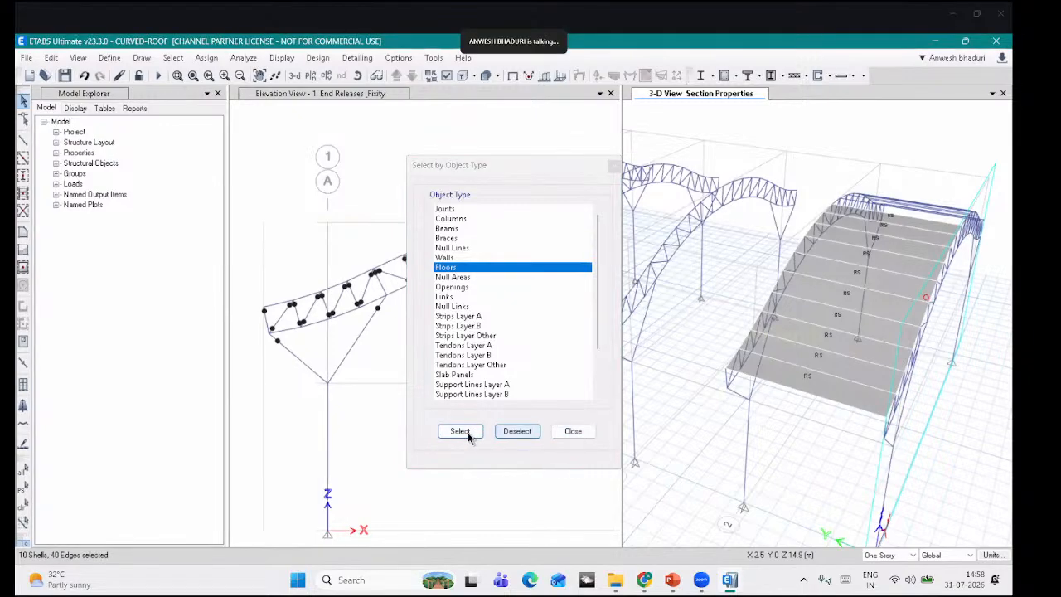
{"action": "left_click", "coordinate": [572, 431]}
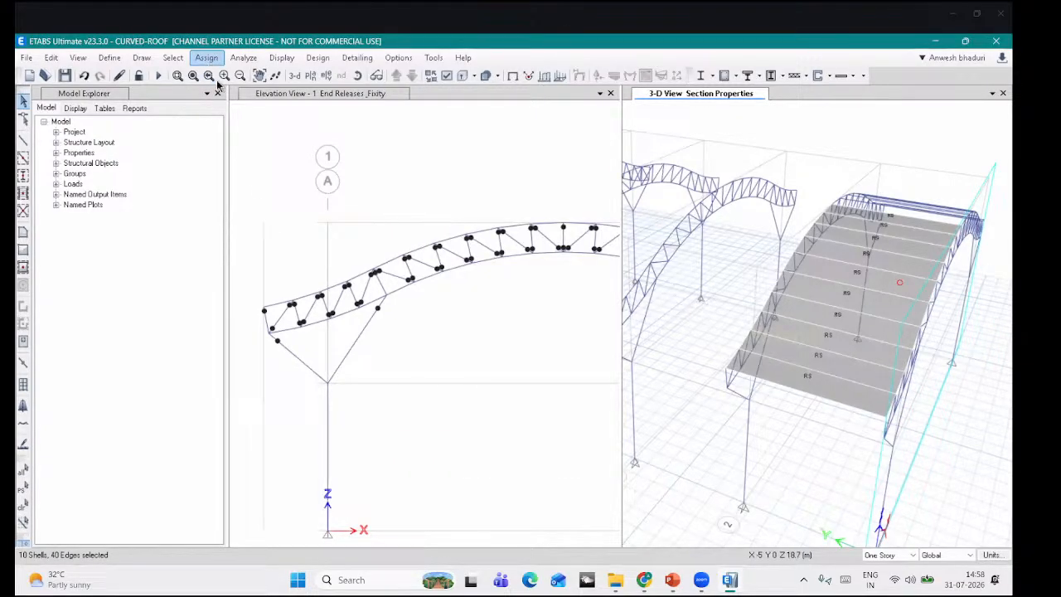
Step: Assign a uniform Dead load of 0.5 kN/m² to the selected roof shells
{"action": "left_click", "coordinate": [206, 57]}
{"action": "mouse_move", "coordinate": [338, 205]}
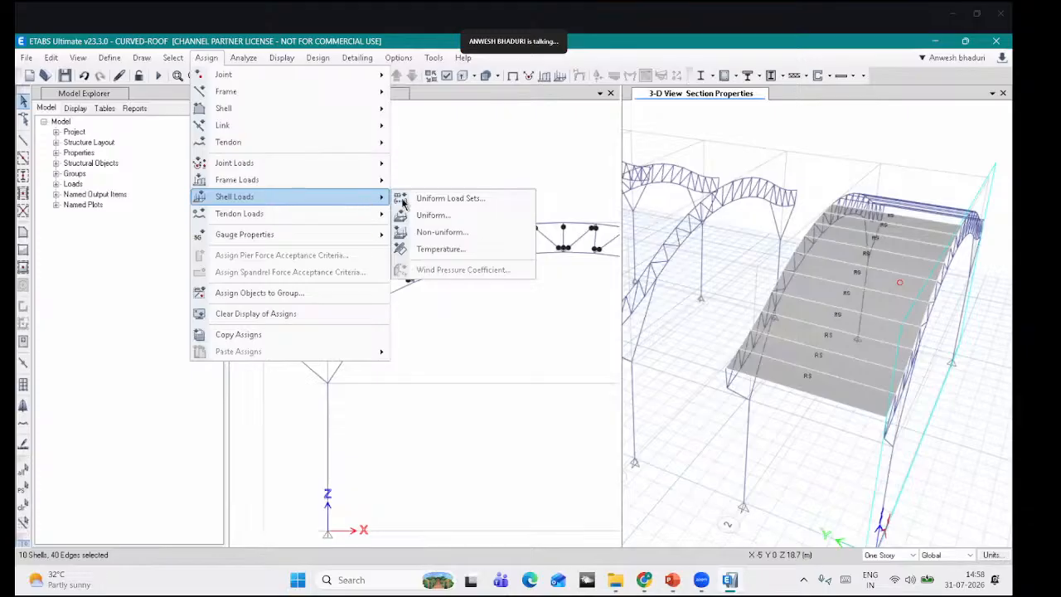
{"action": "left_click", "coordinate": [439, 217]}
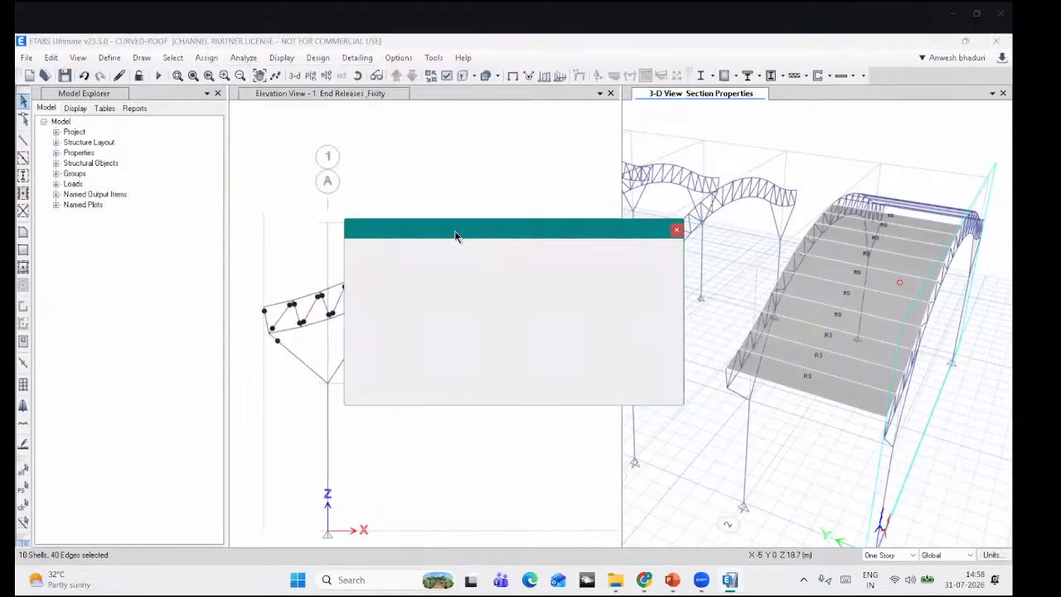
{"action": "left_click", "coordinate": [325, 163]}
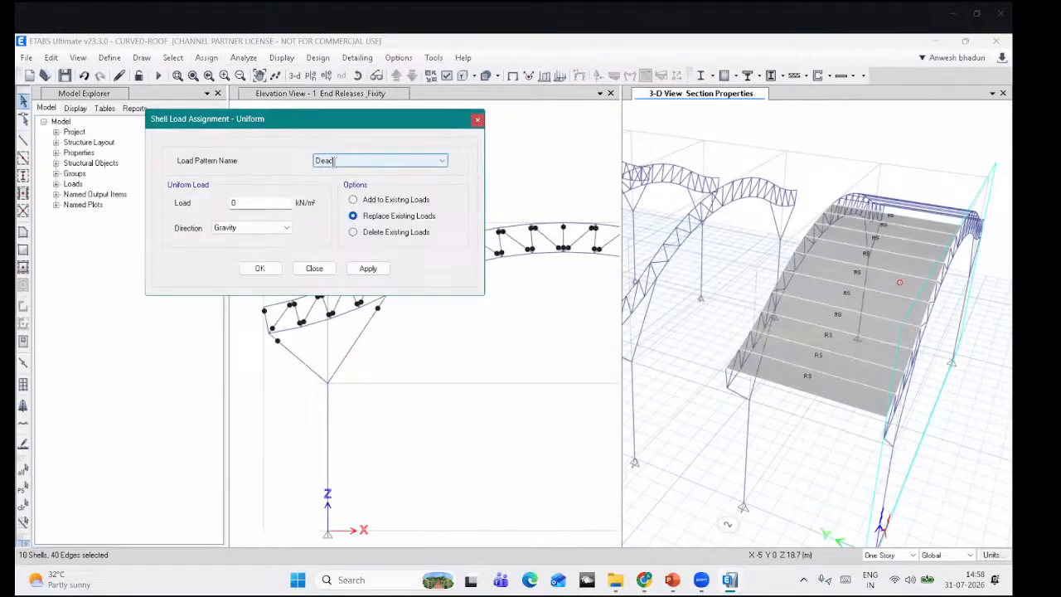
{"action": "left_click", "coordinate": [266, 203]}
{"action": "left_click_drag", "start_coordinate": [261, 204], "coordinate": [203, 203]}
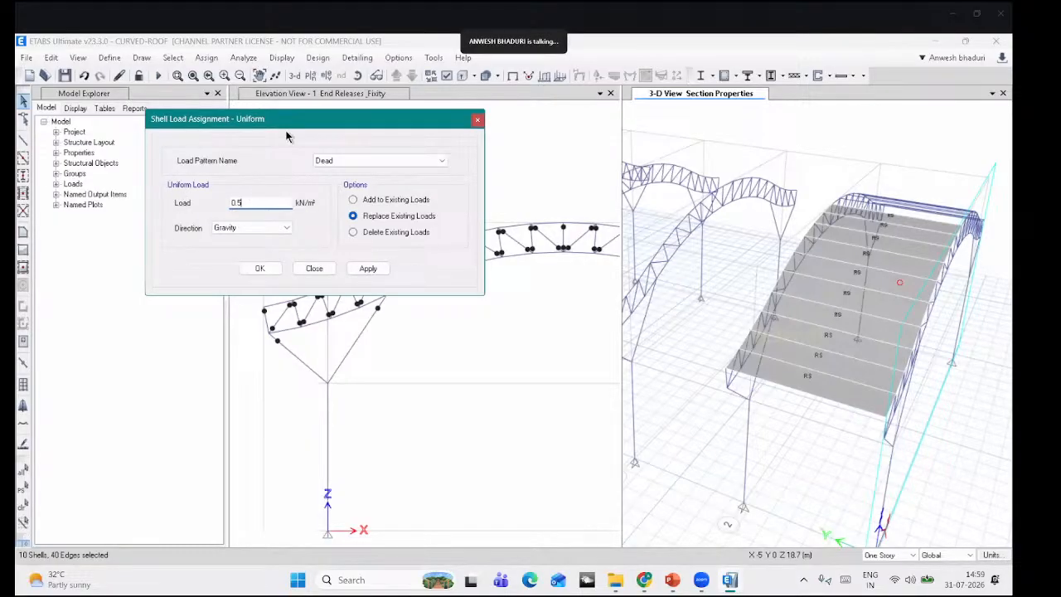
{"action": "left_click_drag", "start_coordinate": [353, 121], "coordinate": [344, 117]}
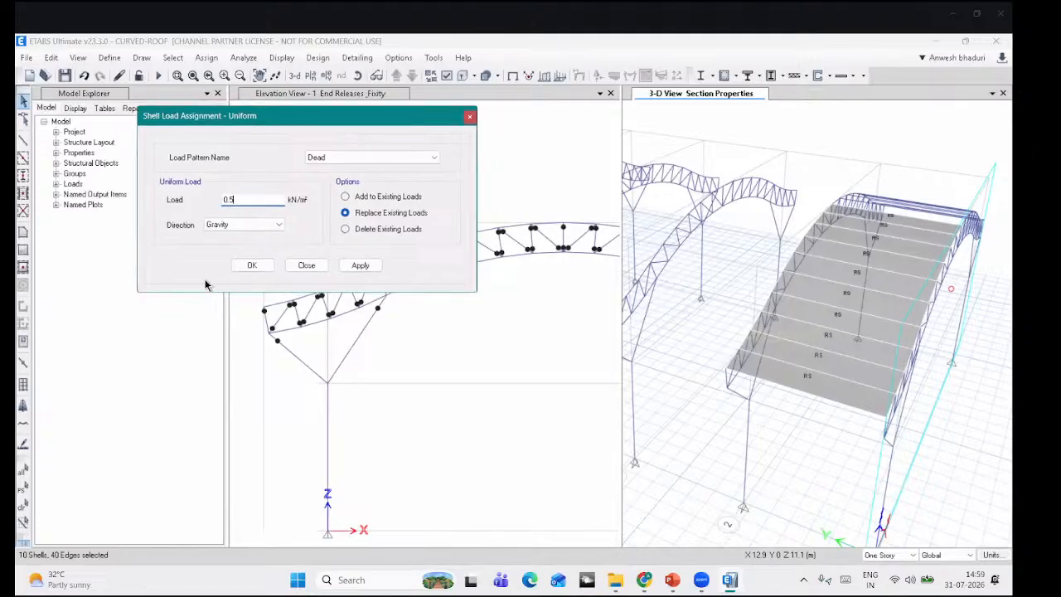
{"action": "left_click", "coordinate": [353, 269]}
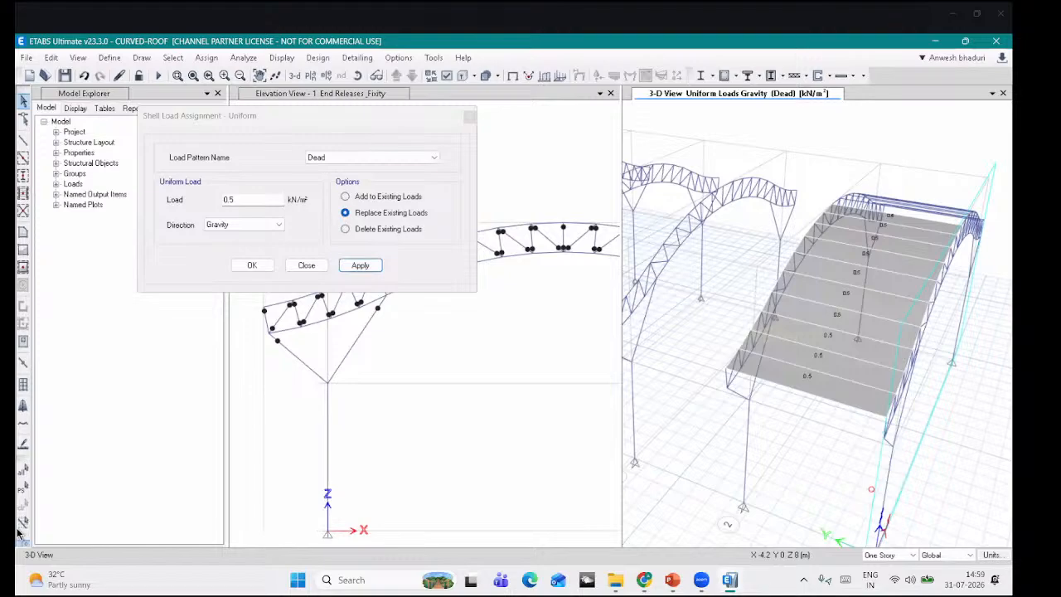
Step: Reselect the roof shells and assign a uniform Live load of 0.75 kN/m²
{"action": "left_click", "coordinate": [18, 491]}
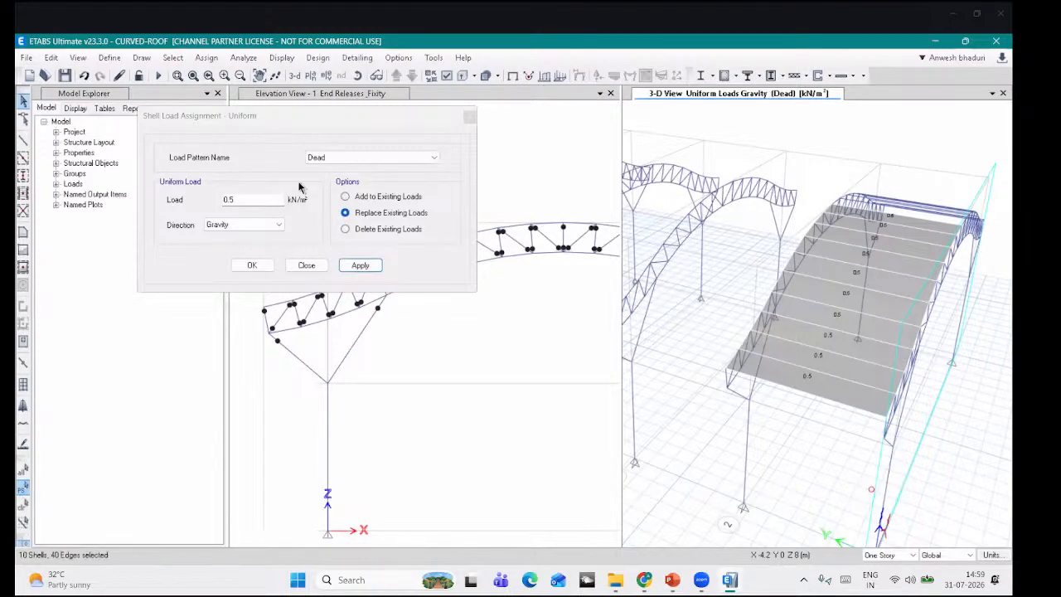
{"action": "left_click", "coordinate": [322, 159]}
{"action": "key", "text": "Tab"}
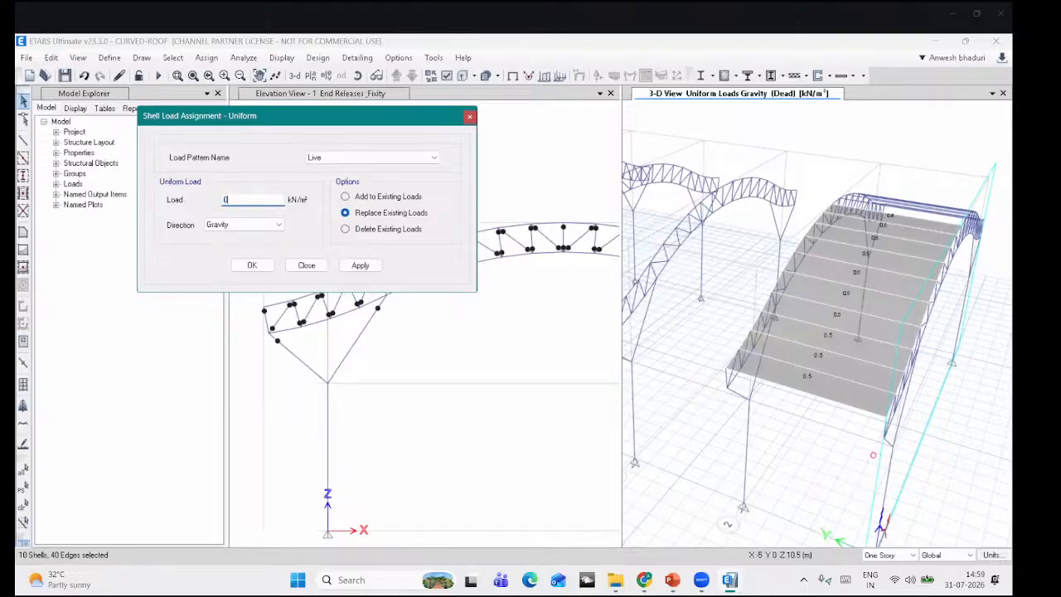
{"action": "type", "text": "0.75"}
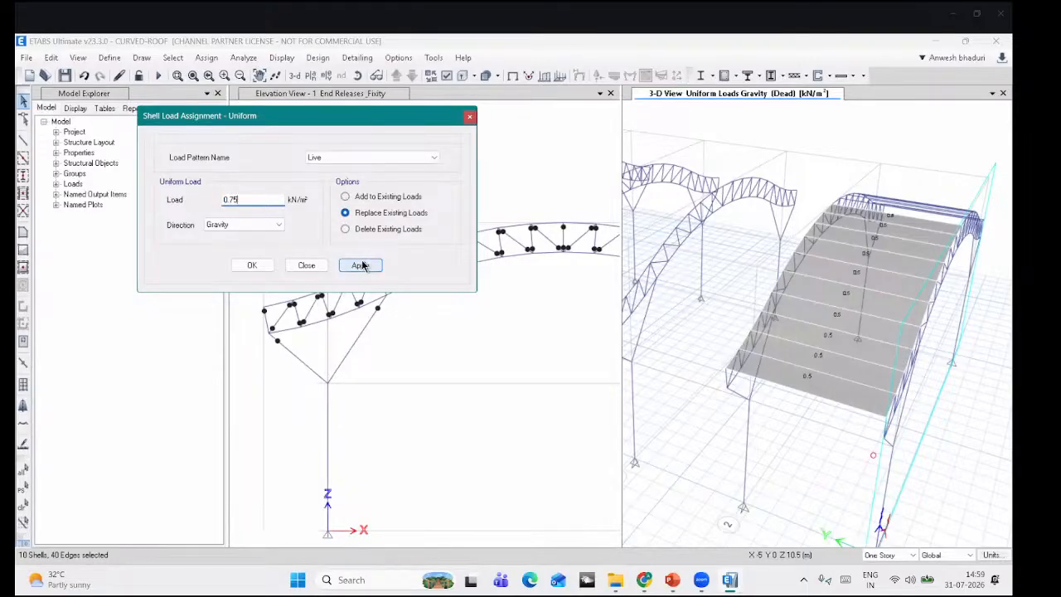
{"action": "left_click", "coordinate": [362, 265]}
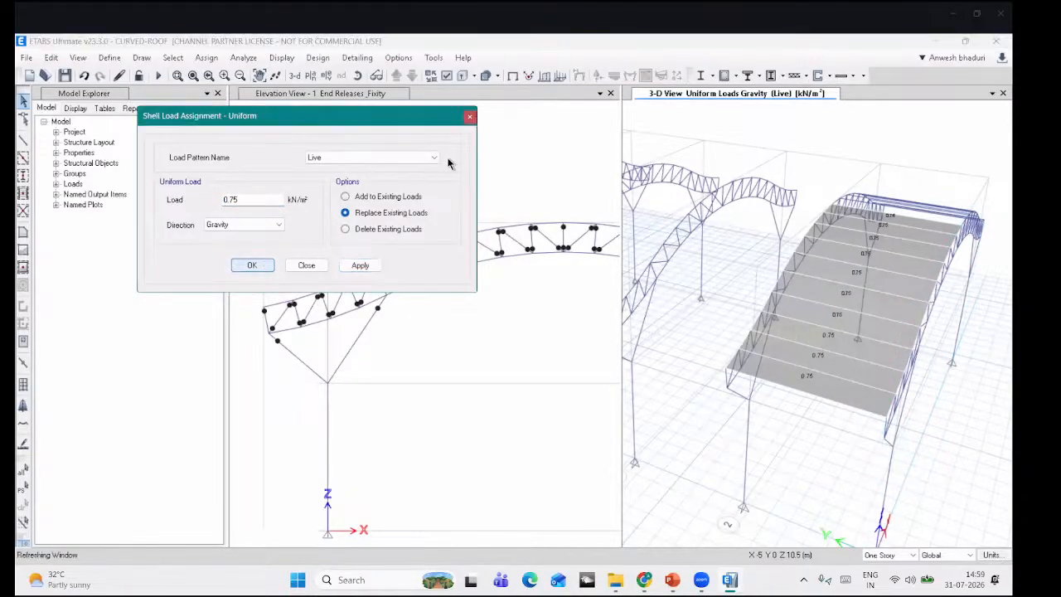
{"action": "key", "text": "Escape"}
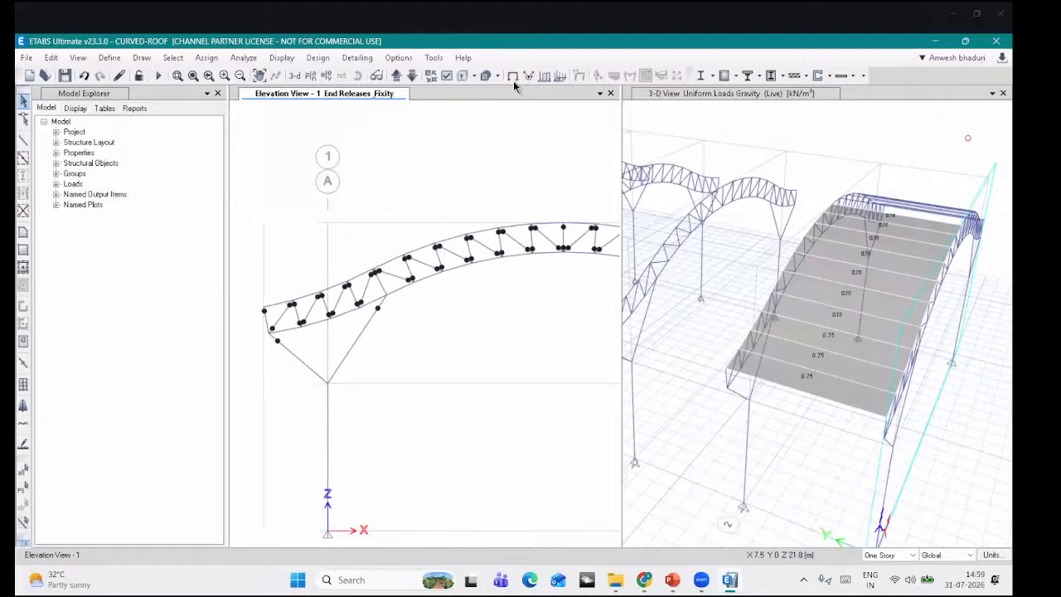
Step: Select all floor shells in the model by object type
{"action": "left_click", "coordinate": [513, 75]}
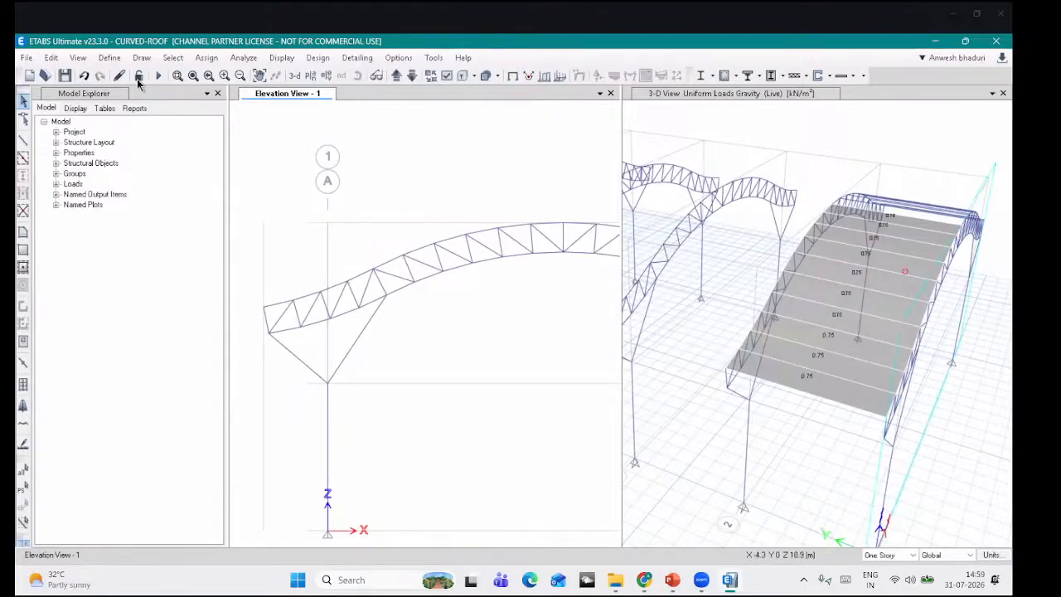
{"action": "left_click", "coordinate": [172, 57]}
{"action": "mouse_move", "coordinate": [193, 74]}
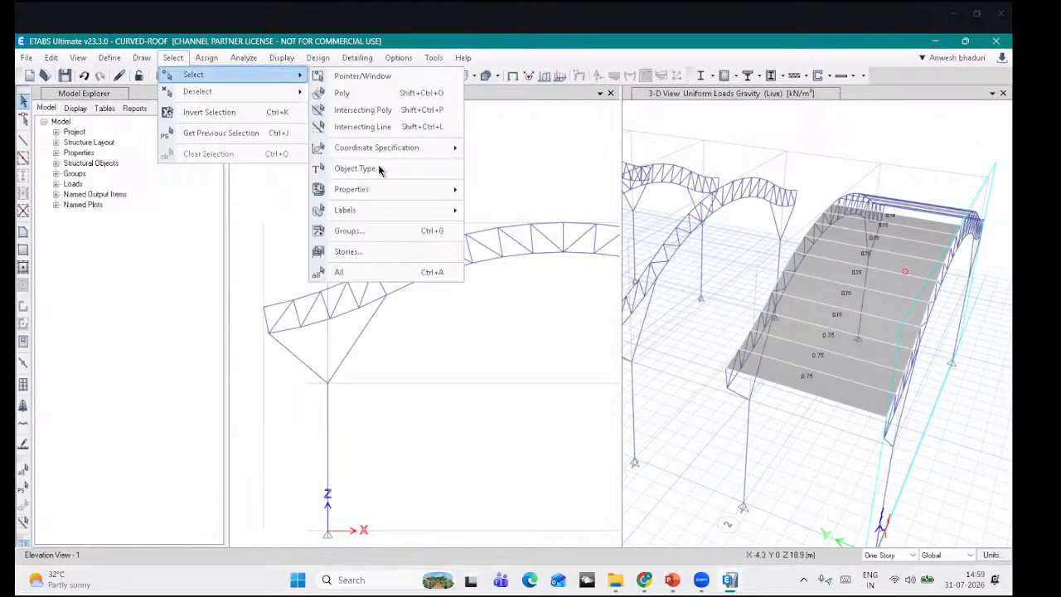
{"action": "left_click", "coordinate": [455, 168]}
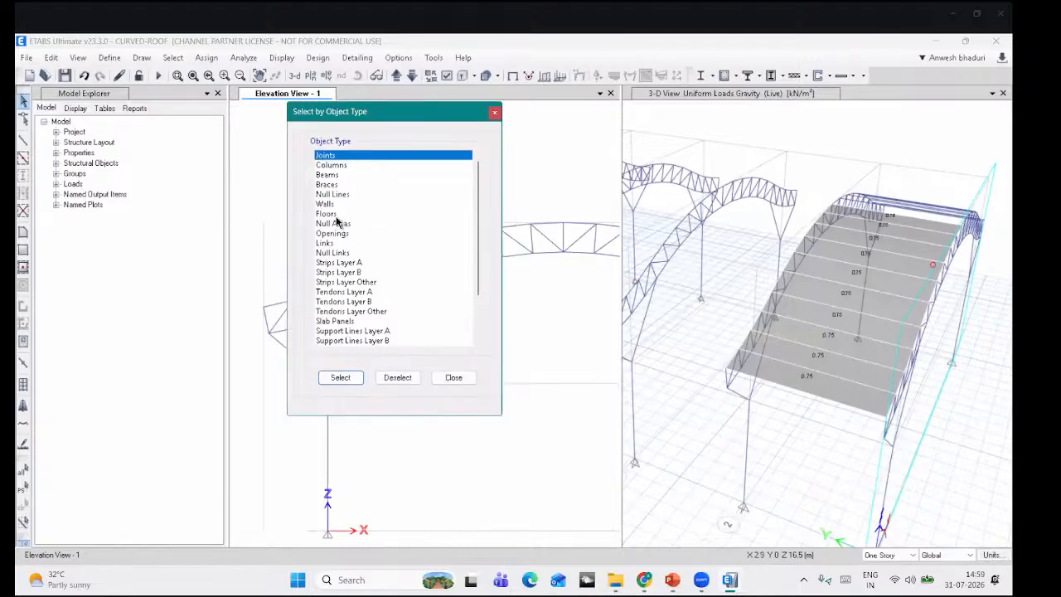
{"action": "left_click", "coordinate": [332, 214]}
{"action": "left_click", "coordinate": [340, 377]}
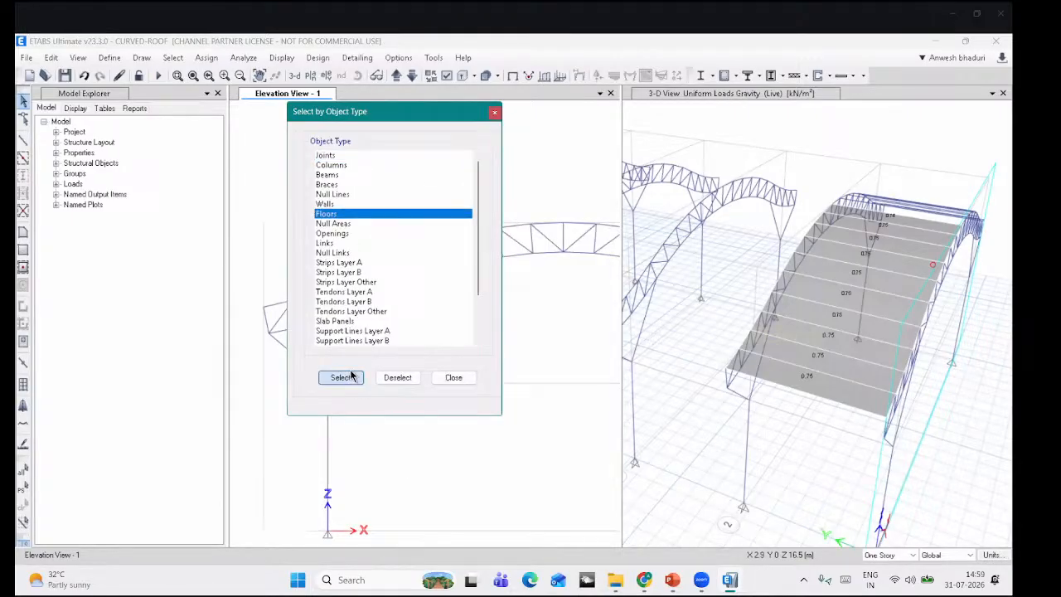
{"action": "left_click", "coordinate": [454, 377]}
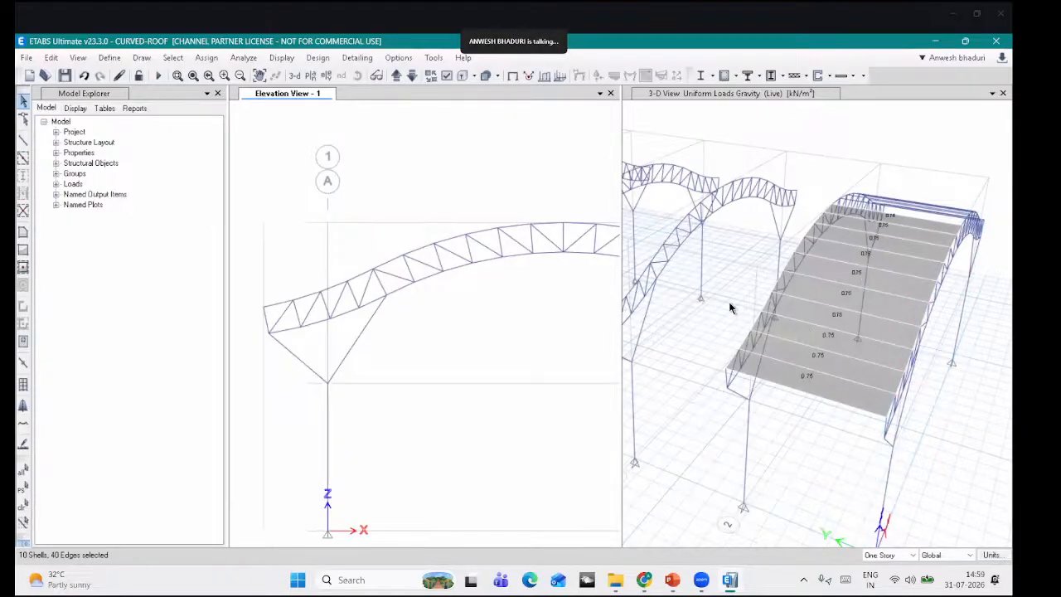
{"action": "scroll", "coordinate": [729, 305], "scroll_direction": "down", "scroll_amount": 4}
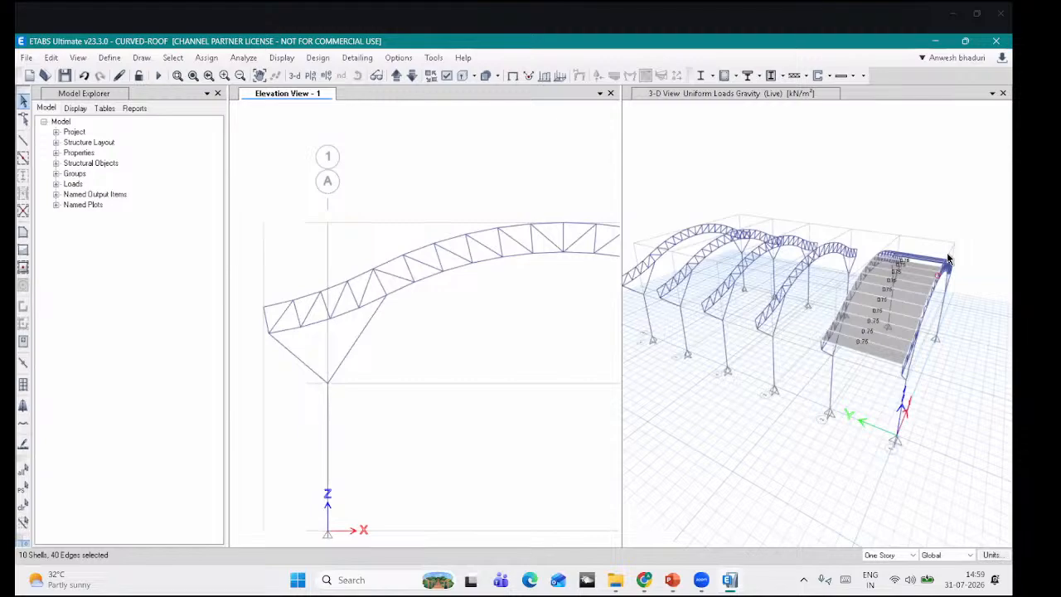
Step: Mirror the selected shells about the line X = 12, picked from Y 40 to Y 0
{"action": "key", "text": "ctrl+r"}
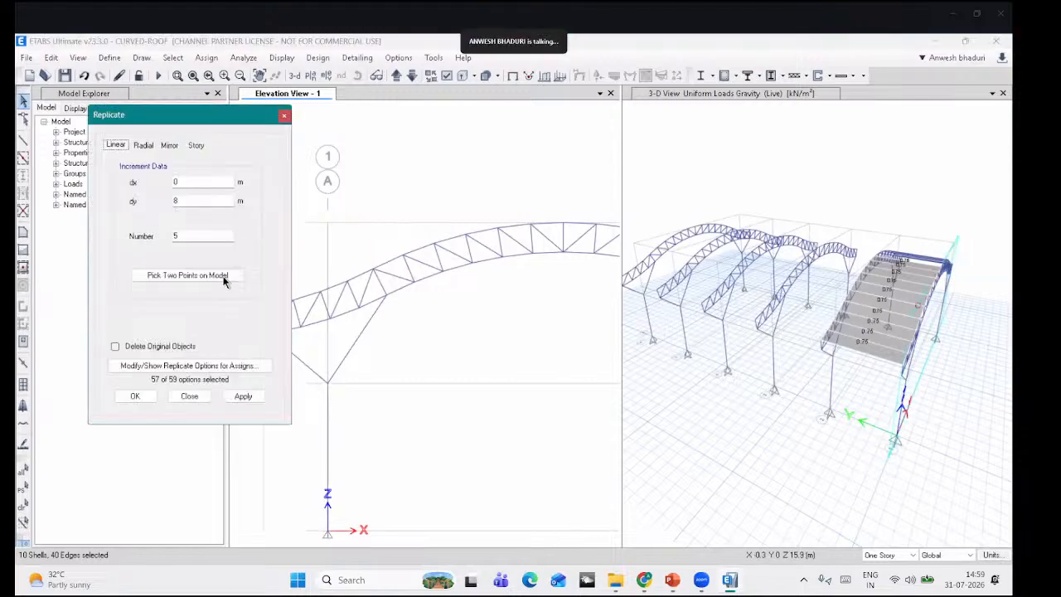
{"action": "left_click", "coordinate": [169, 145]}
{"action": "left_click", "coordinate": [213, 277]}
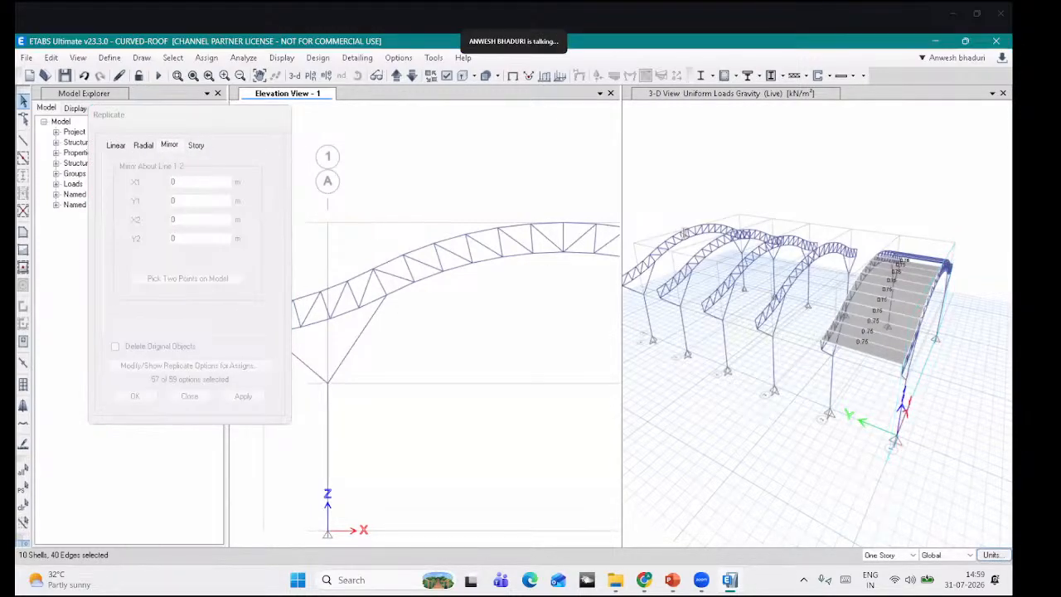
{"action": "scroll", "coordinate": [703, 231], "scroll_direction": "up", "scroll_amount": 3}
{"action": "left_click", "coordinate": [703, 226]}
{"action": "scroll", "coordinate": [703, 225], "scroll_direction": "down", "scroll_amount": 3}
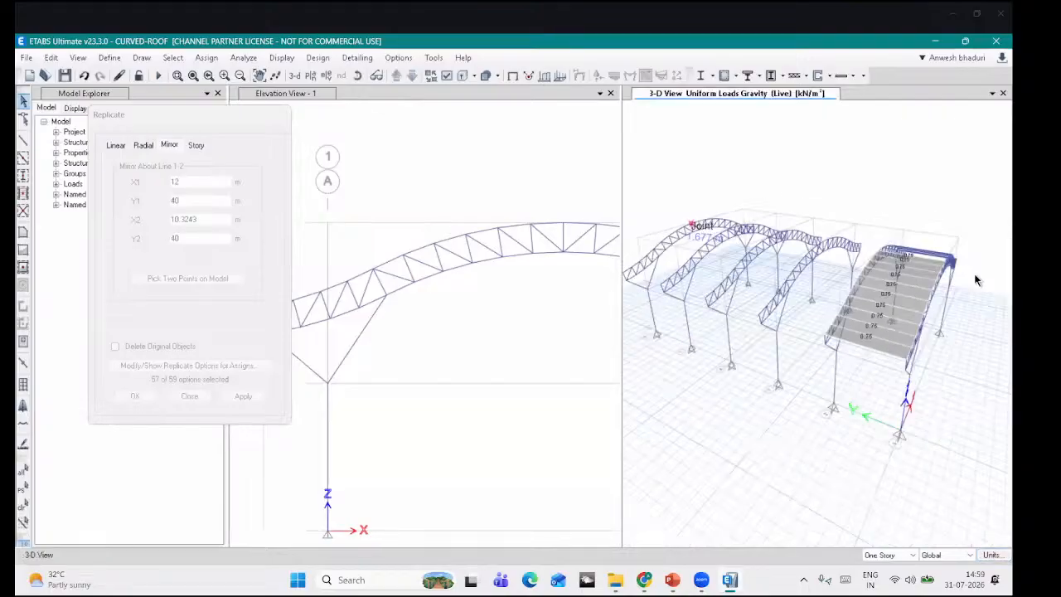
{"action": "scroll", "coordinate": [957, 267], "scroll_direction": "up", "scroll_amount": 5}
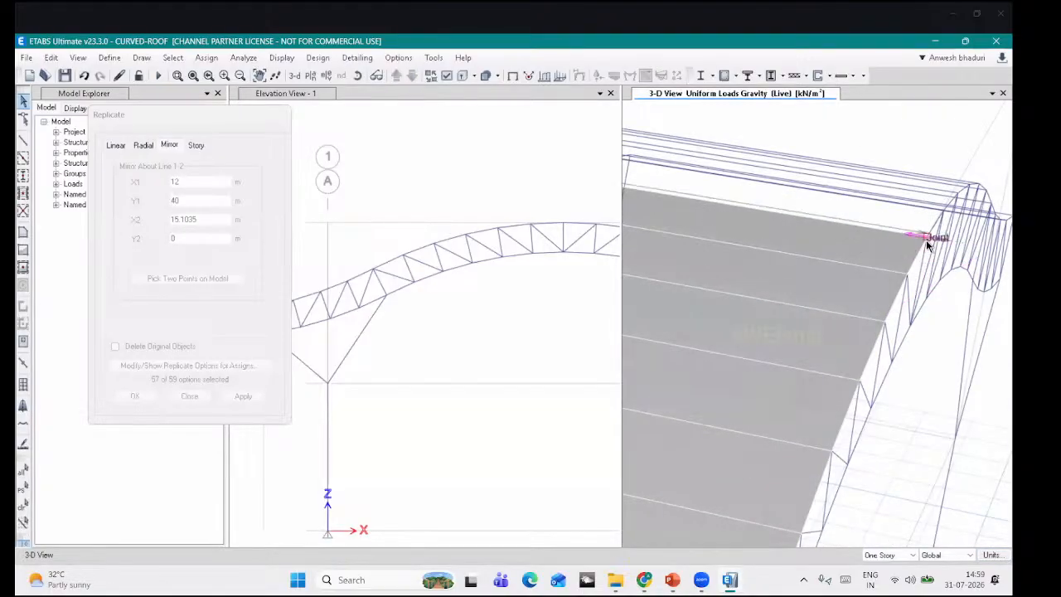
{"action": "left_click", "coordinate": [926, 238]}
{"action": "scroll", "coordinate": [896, 171], "scroll_direction": "down", "scroll_amount": 5}
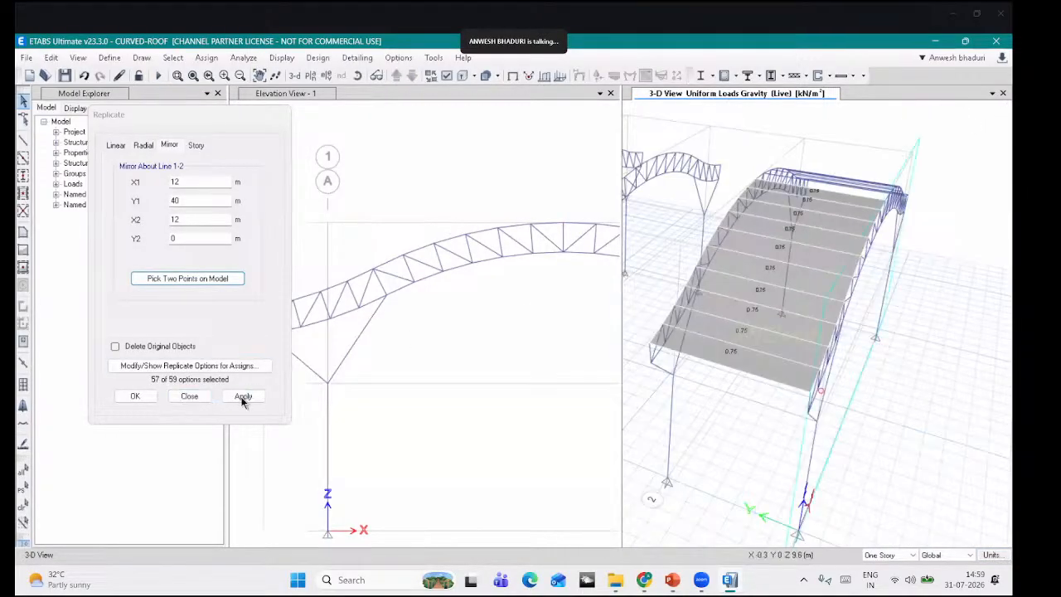
{"action": "left_click", "coordinate": [243, 396]}
Step: Close Replicate, orbit to the mirrored roof, and clear the 0.75 load labels
{"action": "left_click", "coordinate": [136, 397]}
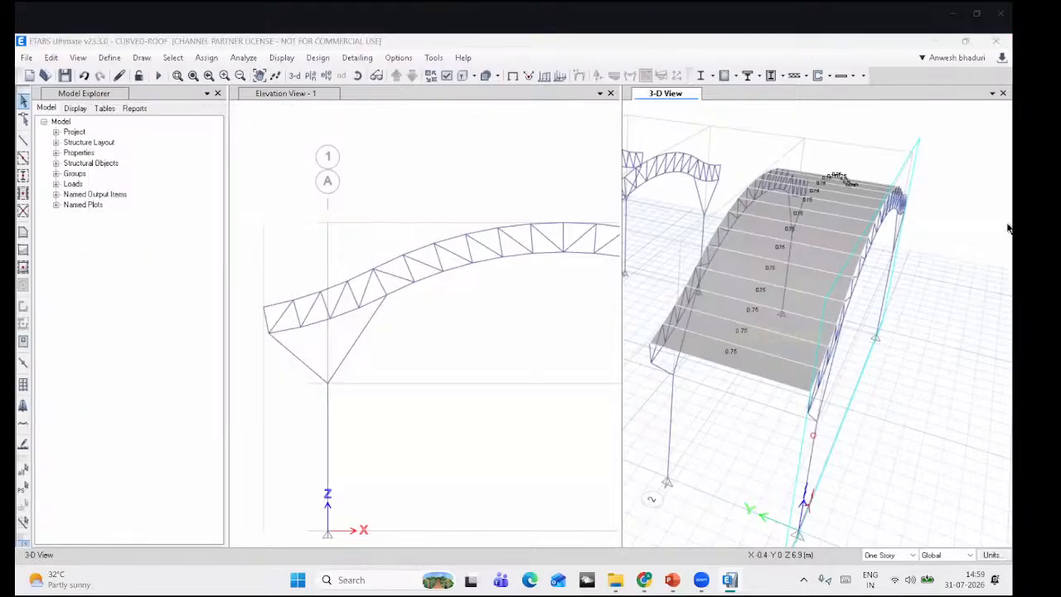
{"action": "left_click", "coordinate": [357, 76]}
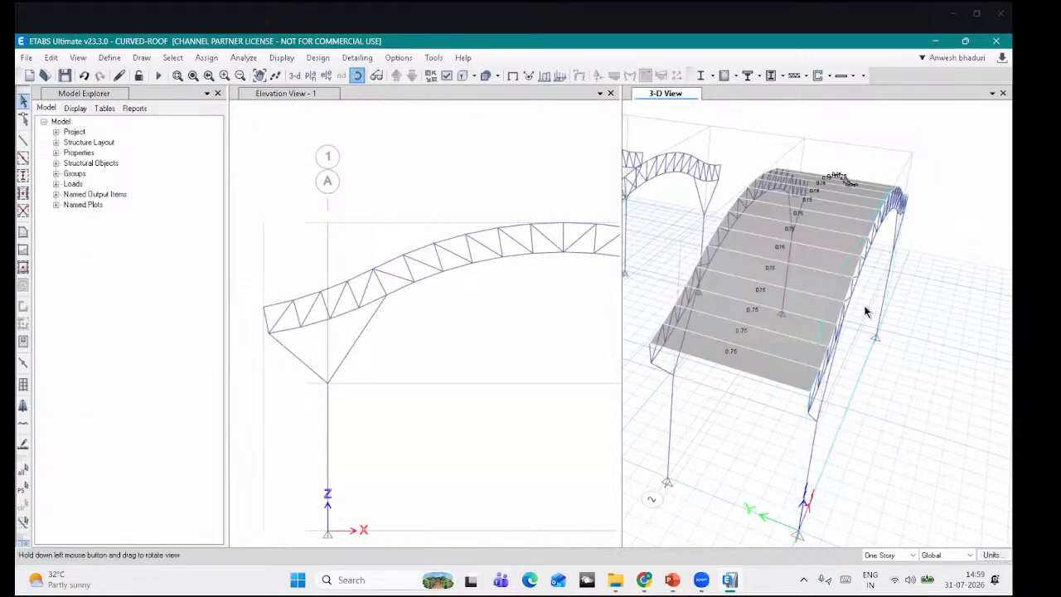
{"action": "left_click_drag", "start_coordinate": [881, 294], "coordinate": [797, 289]}
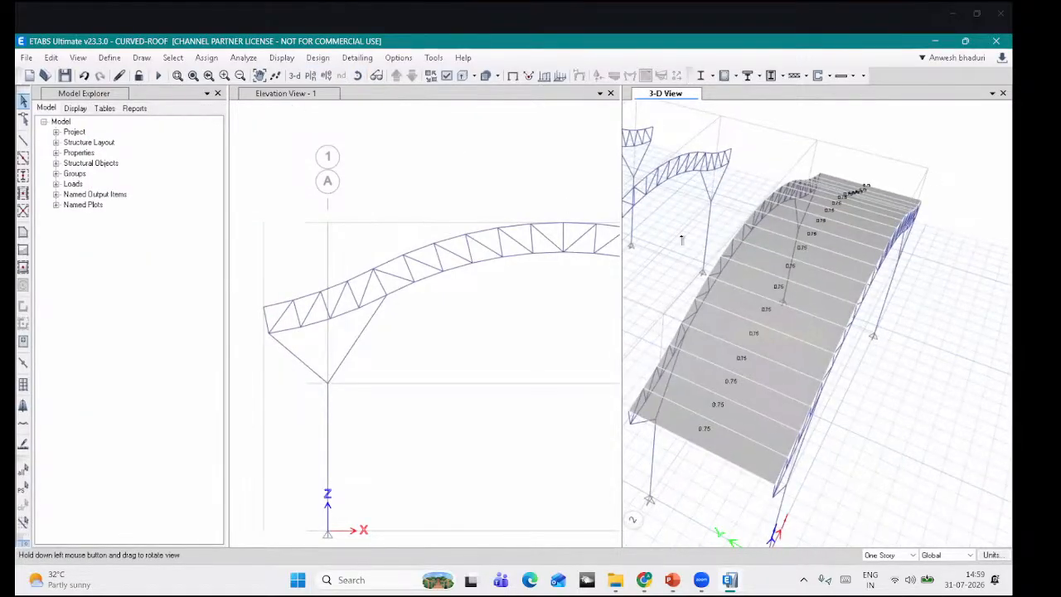
{"action": "left_click", "coordinate": [513, 76]}
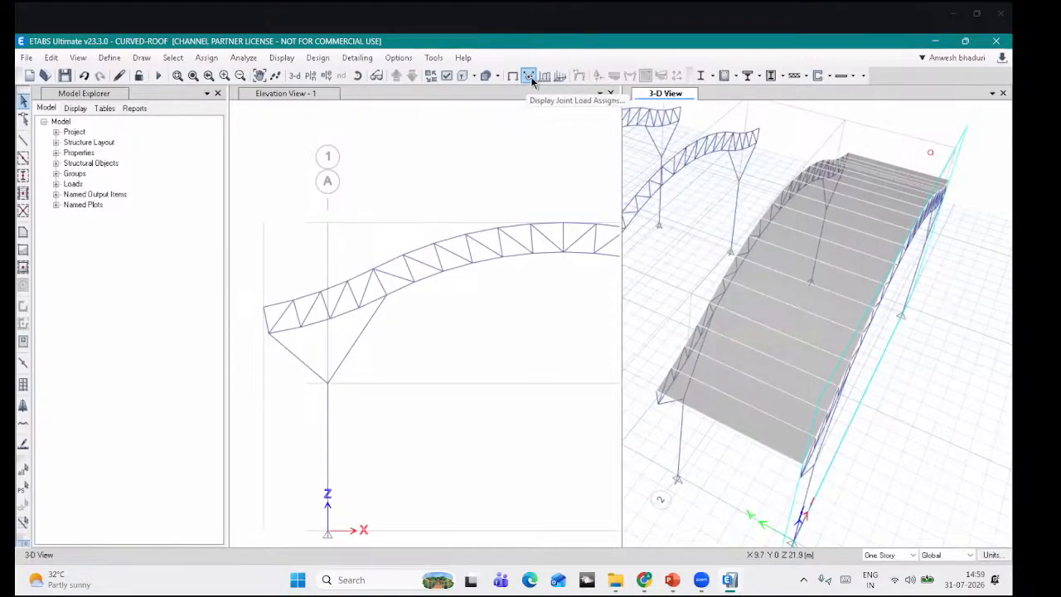
Step: Show the roof shells' local axes briefly, then turn the display off
{"action": "left_click", "coordinate": [448, 76]}
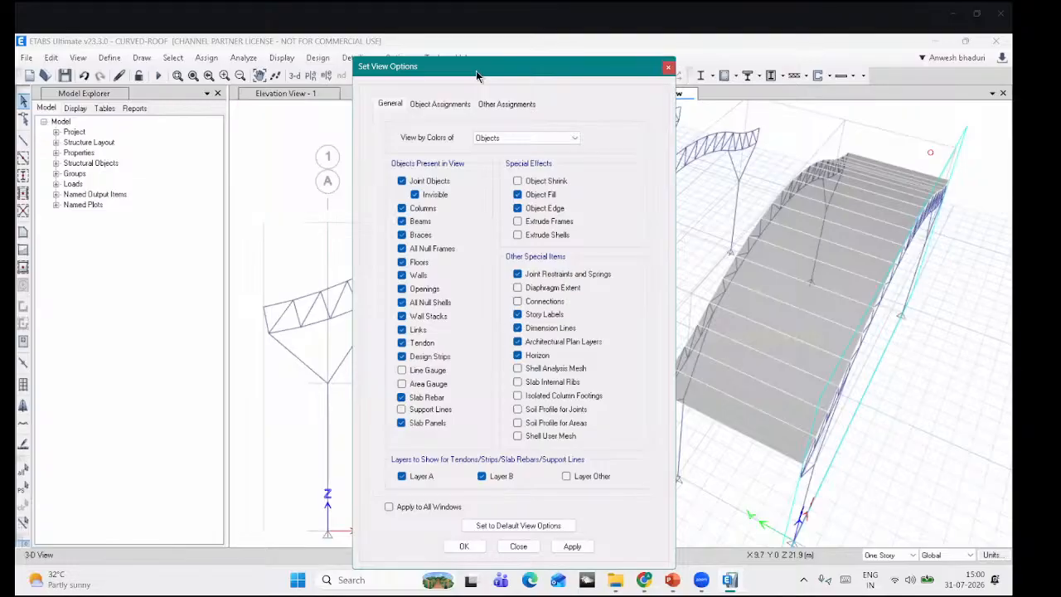
{"action": "left_click_drag", "start_coordinate": [264, 94], "coordinate": [278, 84]}
{"action": "left_click", "coordinate": [244, 81]}
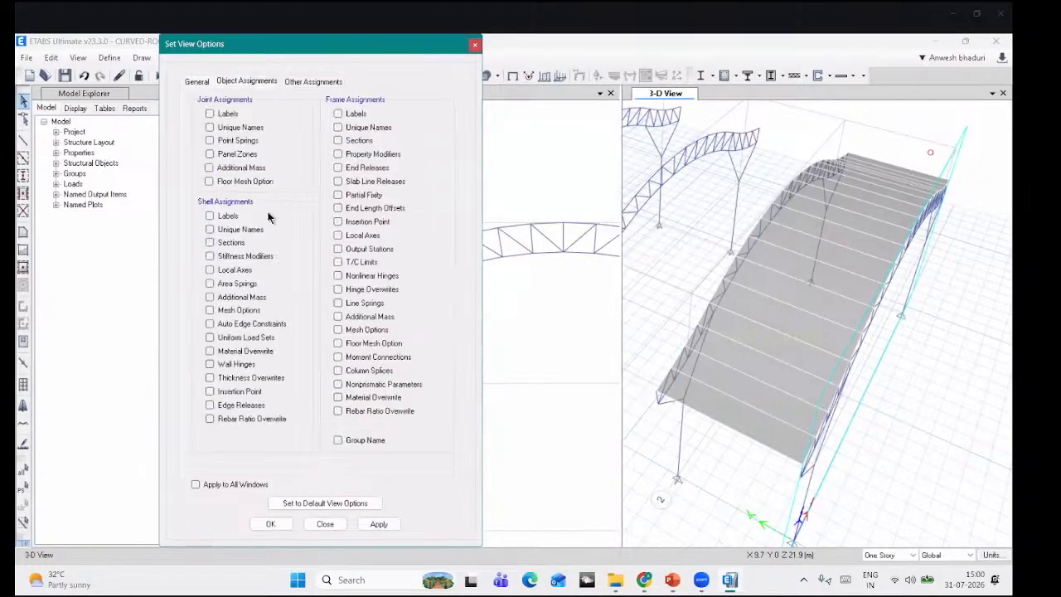
{"action": "left_click", "coordinate": [235, 270]}
{"action": "left_click", "coordinate": [372, 525]}
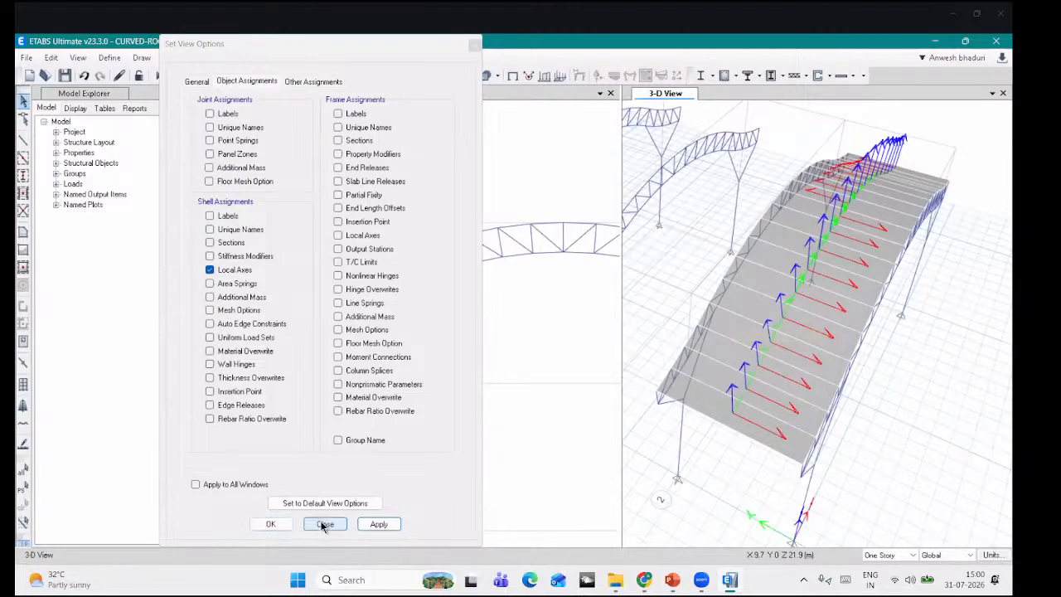
{"action": "left_click", "coordinate": [238, 272]}
{"action": "left_click", "coordinate": [288, 529]}
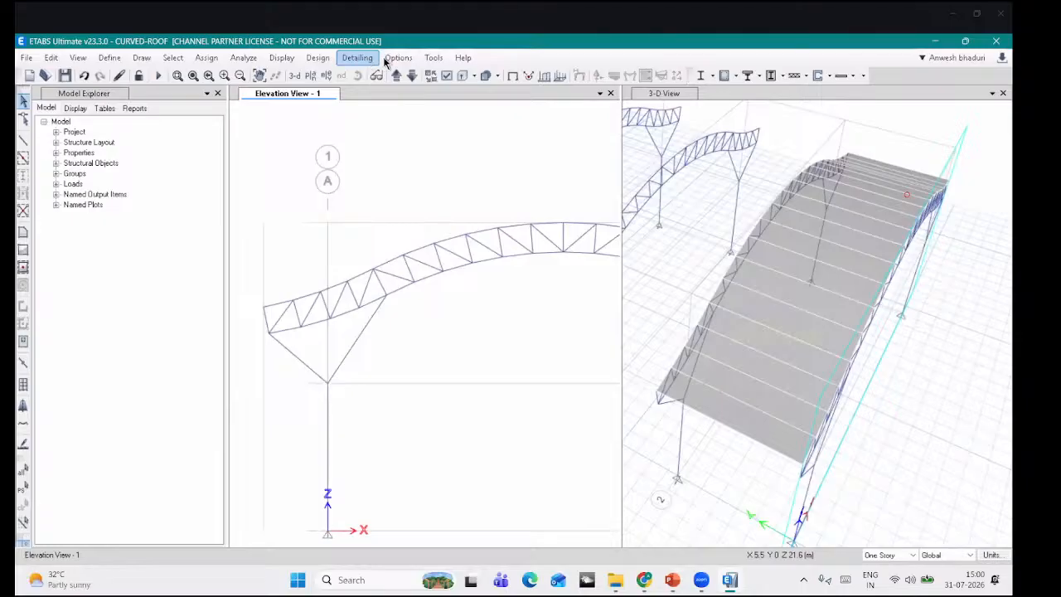
Step: Switch the views to Standard Graphics mode
{"action": "left_click", "coordinate": [397, 58]}
{"action": "mouse_move", "coordinate": [447, 205]}
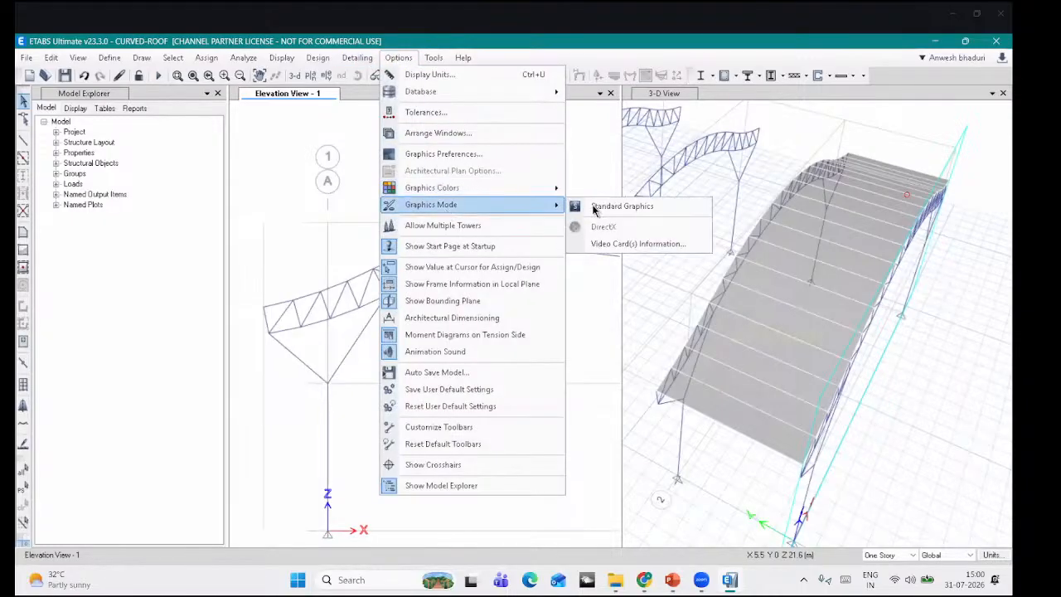
{"action": "left_click", "coordinate": [620, 207]}
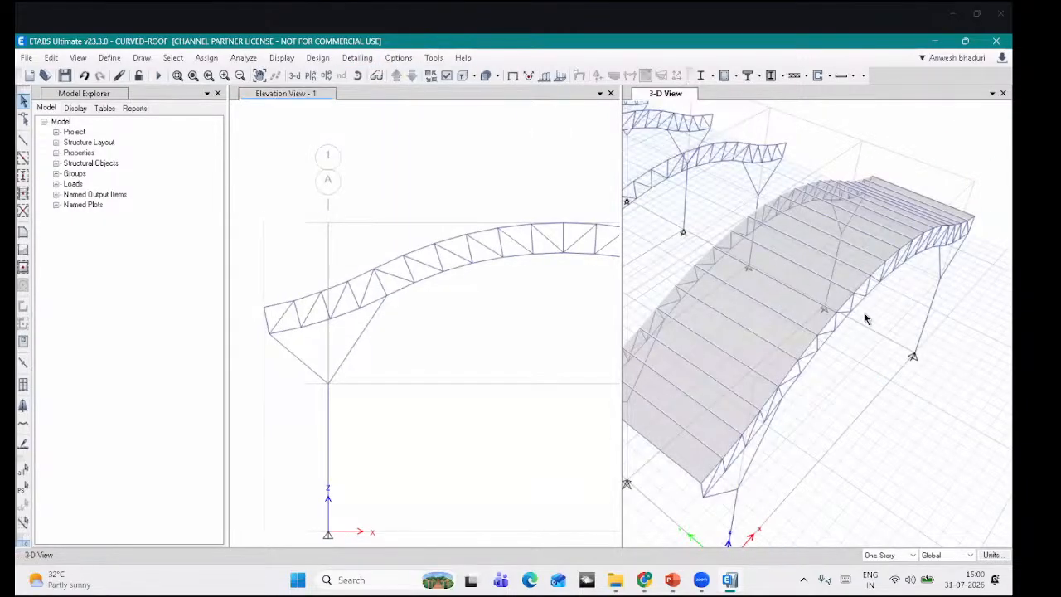
{"action": "middle_click_drag", "start_coordinate": [864, 319], "coordinate": [722, 249], "text": "shift"}
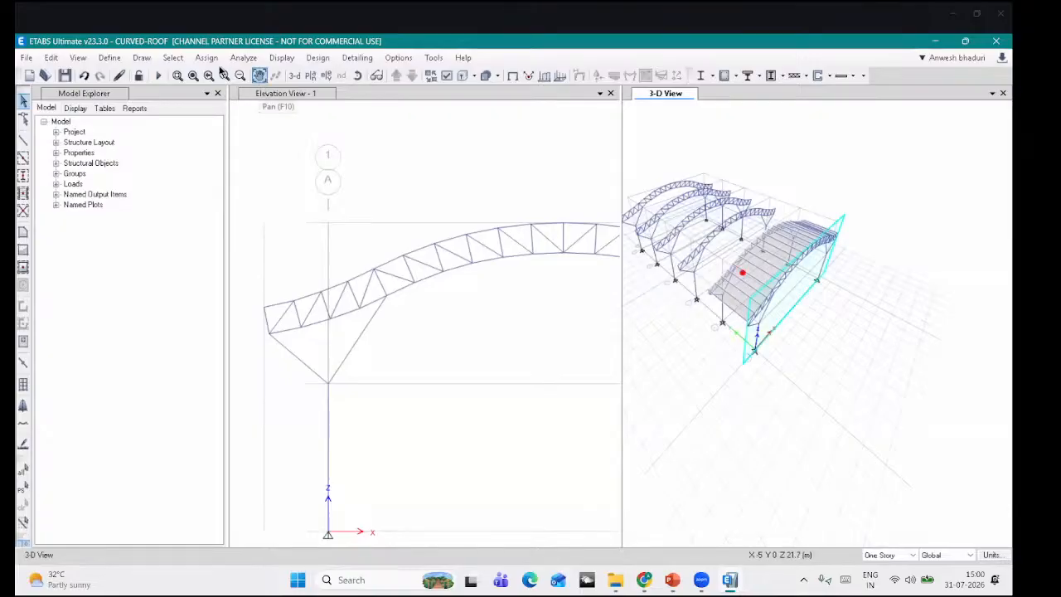
{"action": "left_click", "coordinate": [182, 60]}
{"action": "mouse_move", "coordinate": [199, 75]}
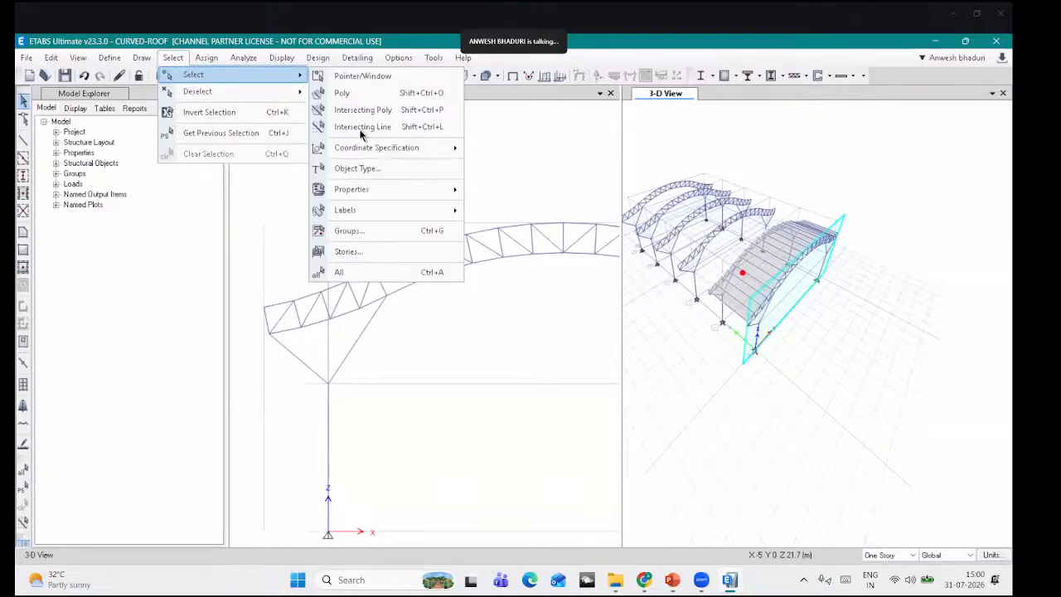
{"action": "mouse_move", "coordinate": [365, 191]}
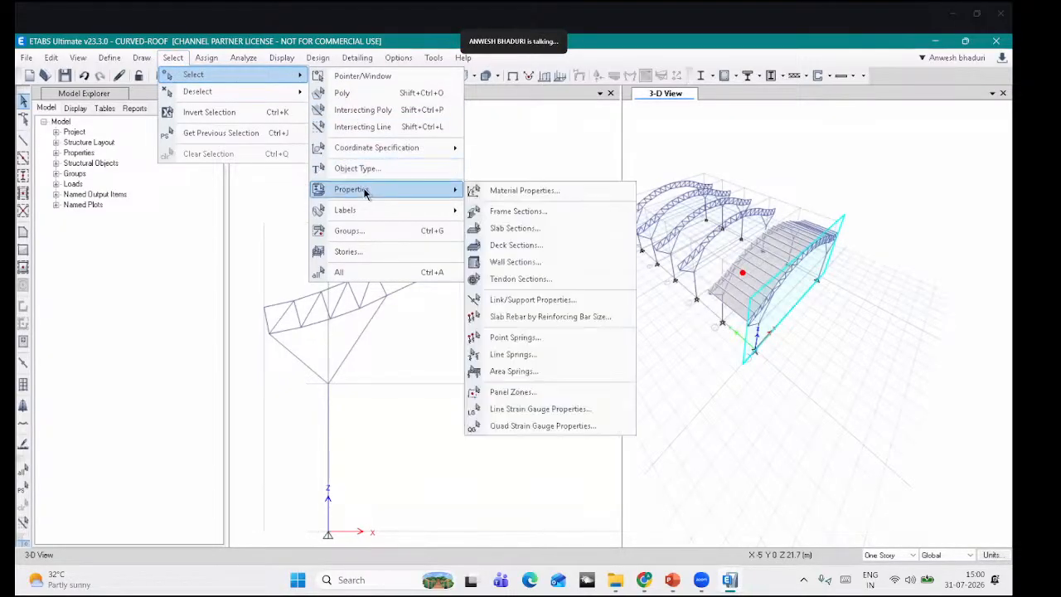
{"action": "left_click", "coordinate": [512, 228]}
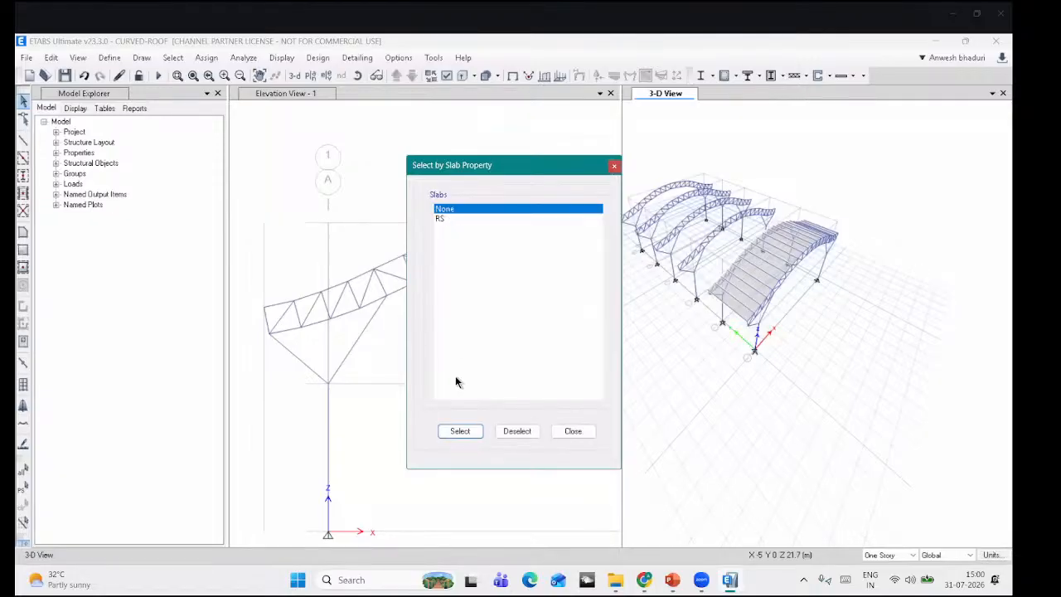
{"action": "left_click", "coordinate": [459, 431]}
{"action": "left_click", "coordinate": [573, 431]}
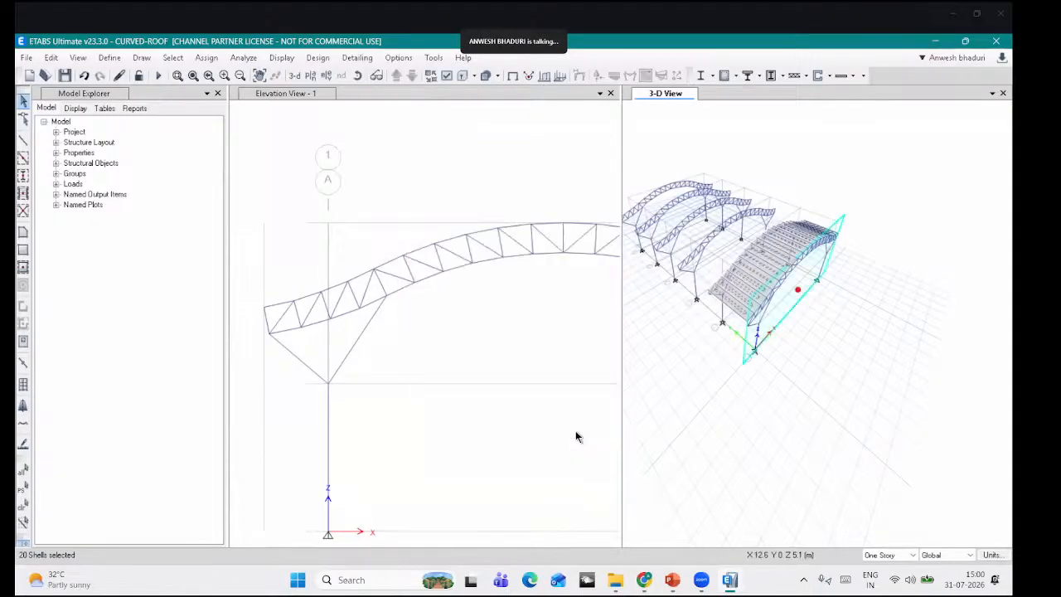
{"action": "key", "text": "ctrl+r"}
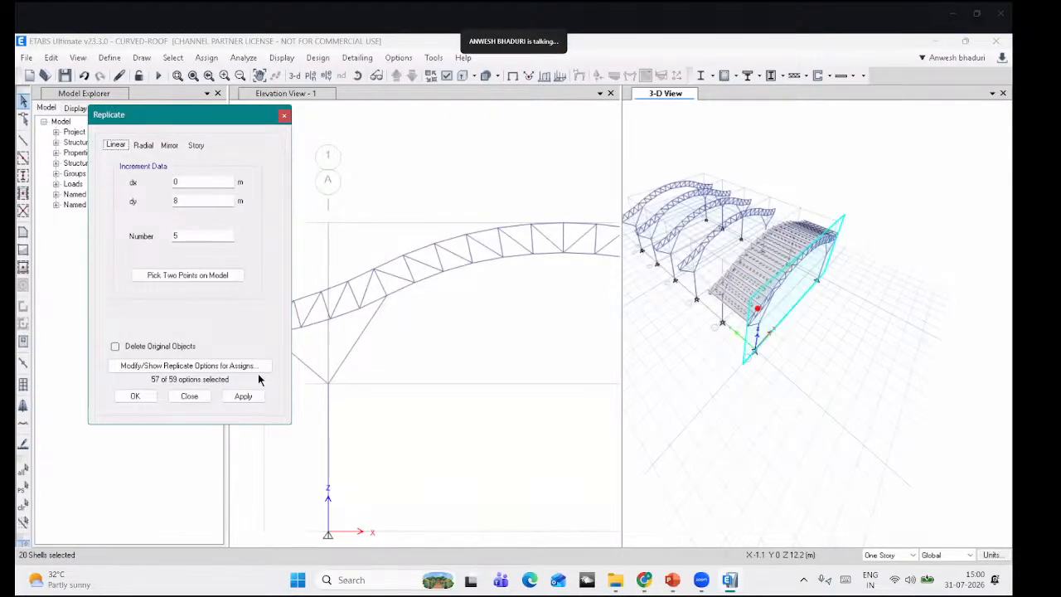
{"action": "left_click", "coordinate": [243, 395]}
{"action": "left_click", "coordinate": [531, 387]}
{"action": "scroll", "coordinate": [398, 355], "scroll_direction": "up", "scroll_amount": 2}
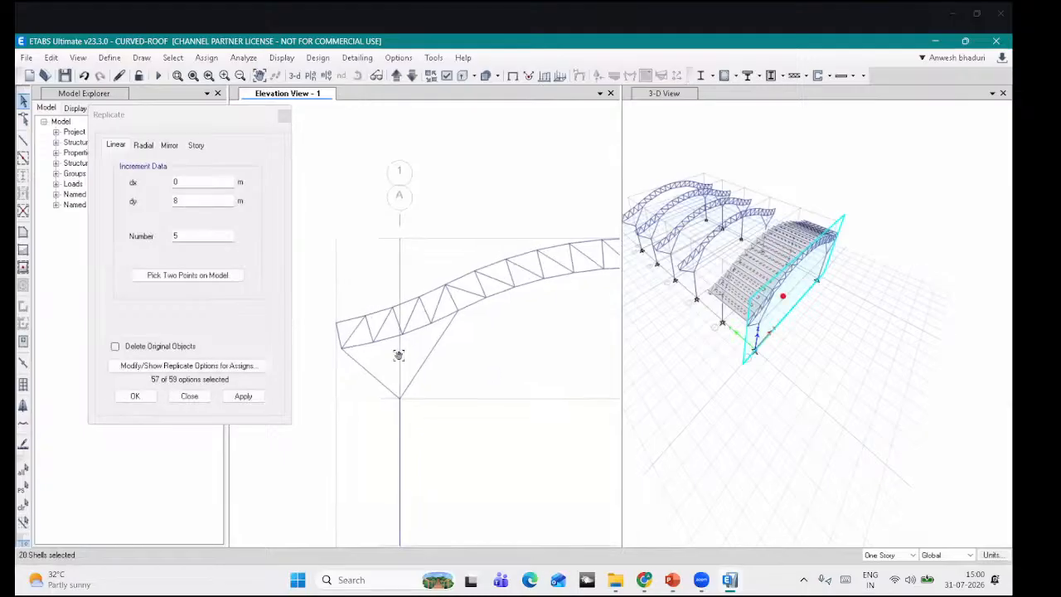
{"action": "scroll", "coordinate": [398, 355], "scroll_direction": "down", "scroll_amount": 2}
{"action": "left_click", "coordinate": [694, 391]}
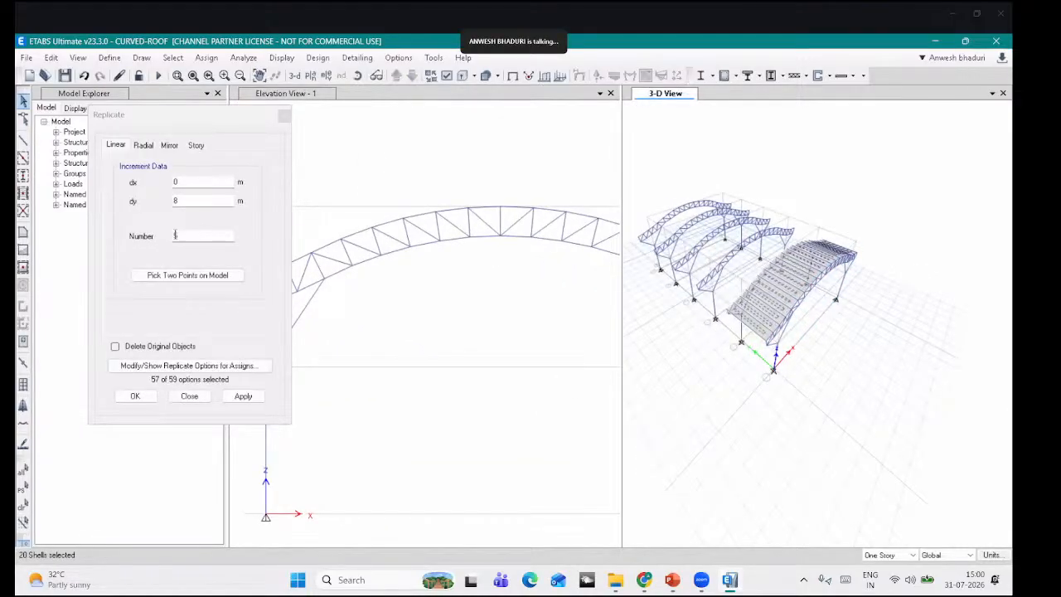
{"action": "left_click", "coordinate": [133, 238]}
{"action": "type", "text": "4"}
{"action": "left_click", "coordinate": [242, 396]}
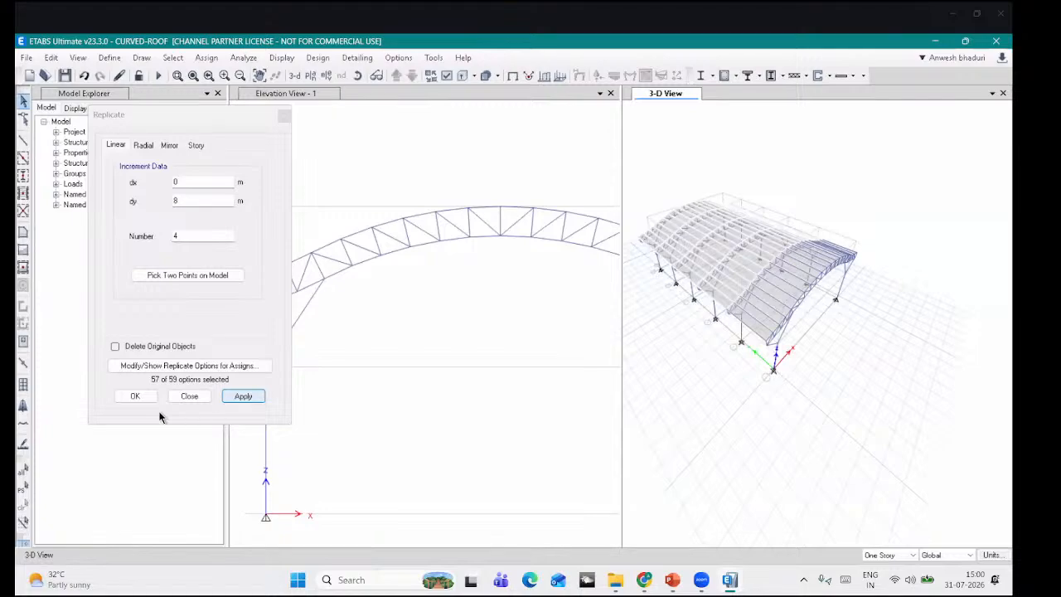
{"action": "left_click", "coordinate": [137, 396]}
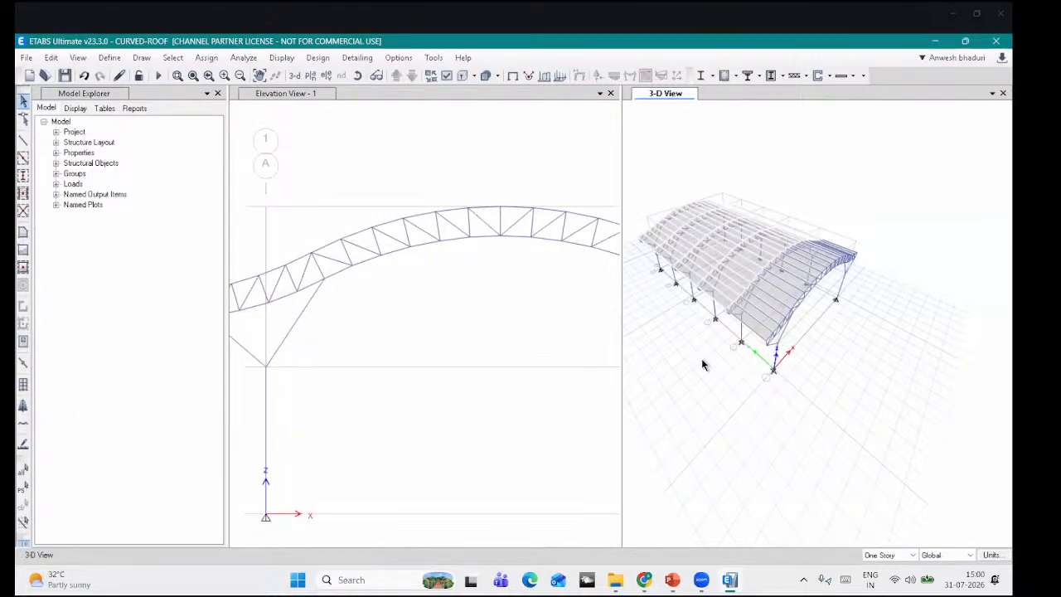
Step: Select all column base joints by picking the base grid point's plane
{"action": "scroll", "coordinate": [738, 366], "scroll_direction": "up", "scroll_amount": 10}
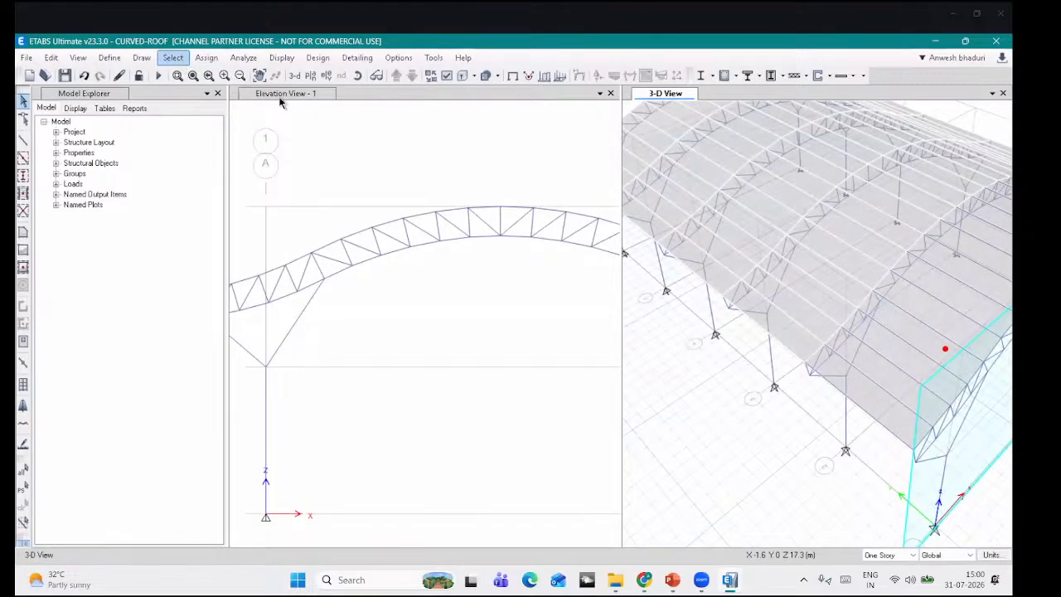
{"action": "scroll", "coordinate": [687, 332], "scroll_direction": "down", "scroll_amount": 5}
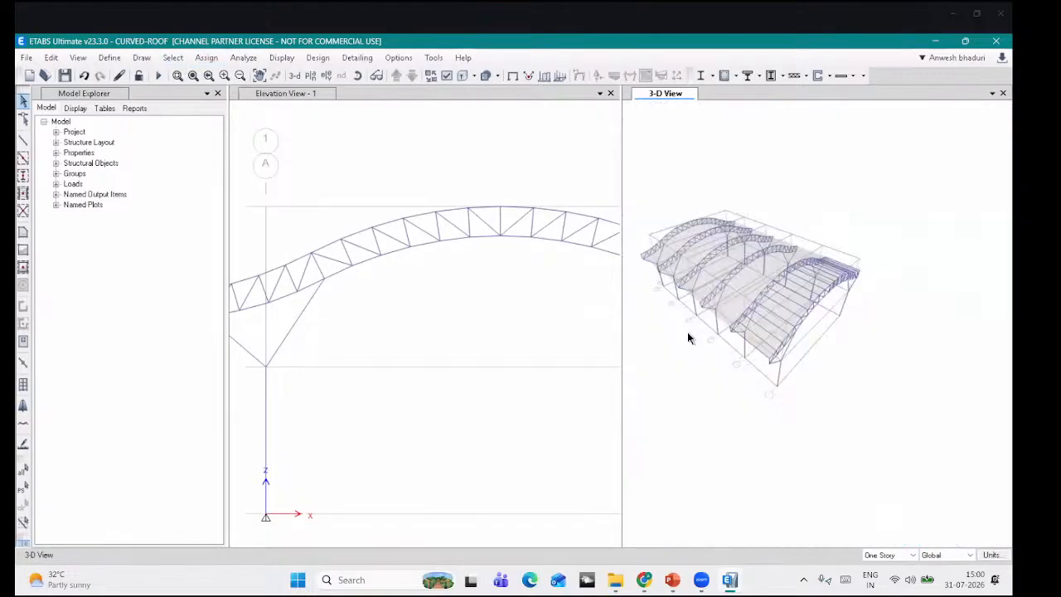
{"action": "left_click", "coordinate": [179, 59]}
{"action": "mouse_move", "coordinate": [199, 74]}
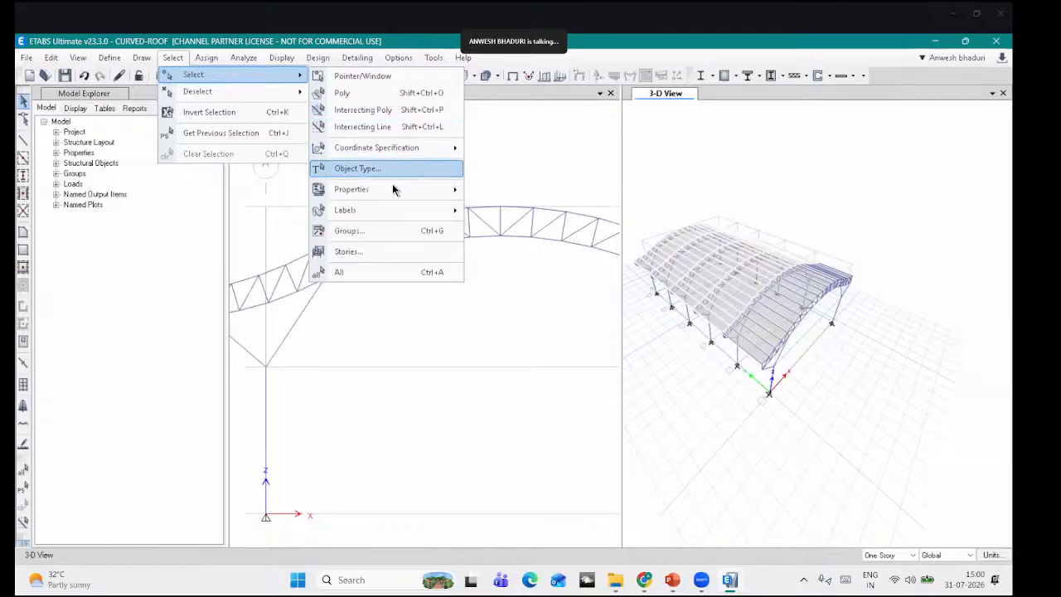
{"action": "mouse_move", "coordinate": [414, 152]}
{"action": "left_click", "coordinate": [489, 152]}
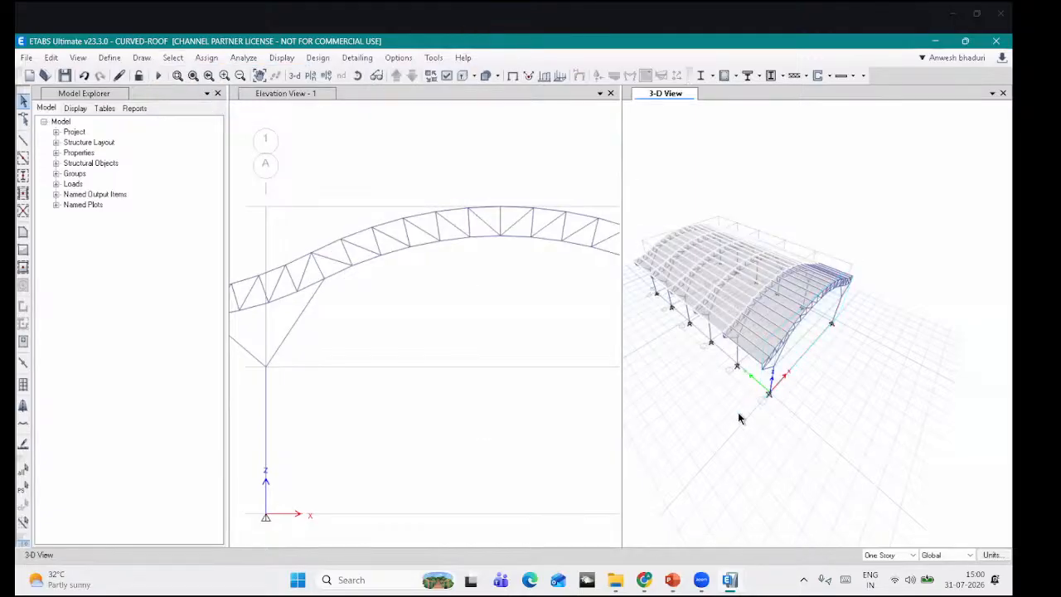
{"action": "left_click", "coordinate": [264, 515]}
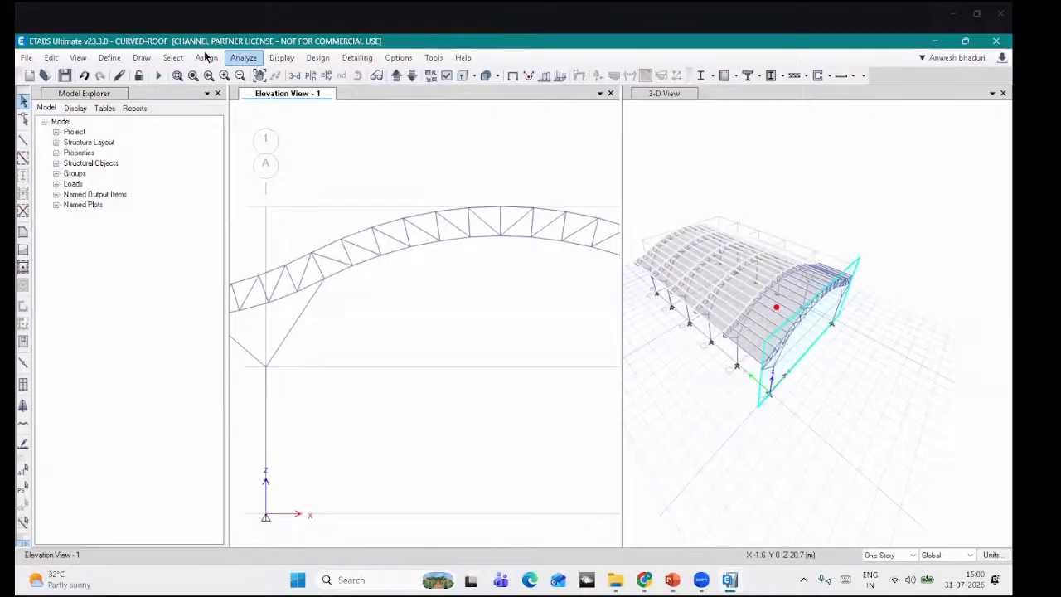
{"action": "left_click", "coordinate": [173, 57]}
{"action": "mouse_move", "coordinate": [207, 75]}
{"action": "mouse_move", "coordinate": [383, 148]}
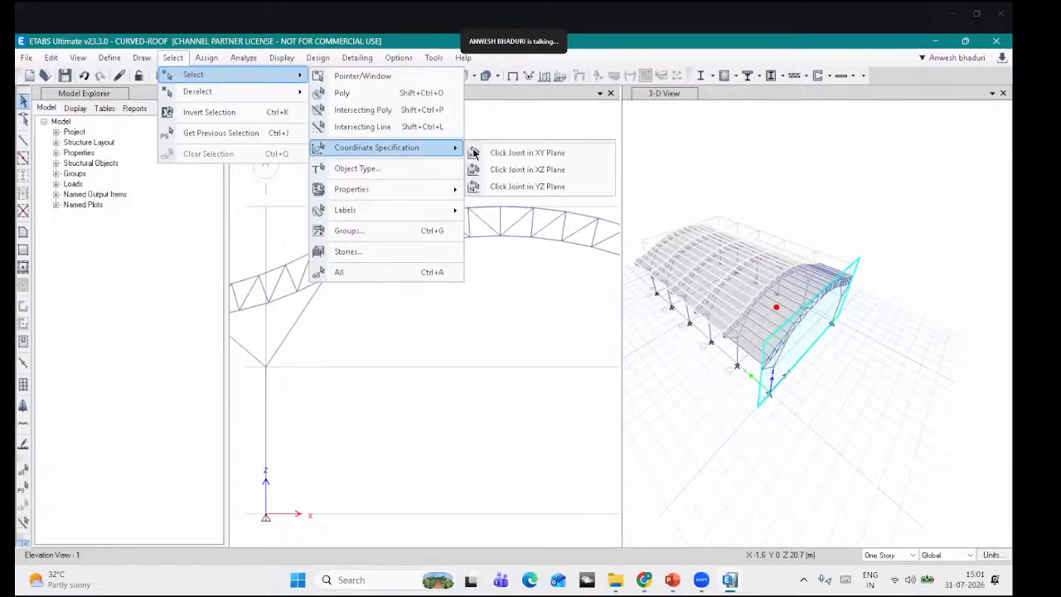
{"action": "left_click", "coordinate": [489, 153]}
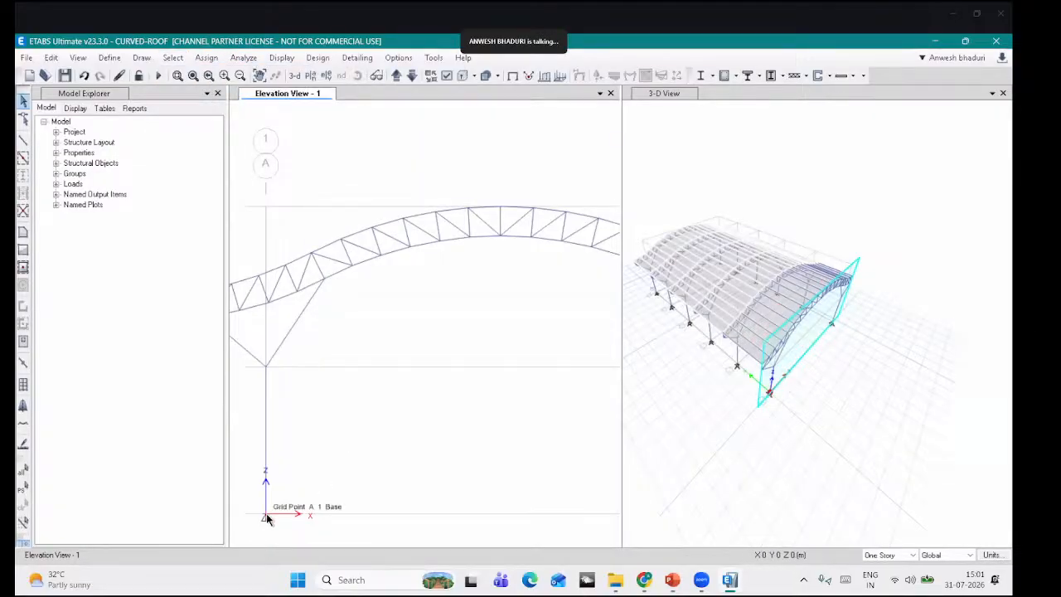
{"action": "left_click", "coordinate": [266, 517]}
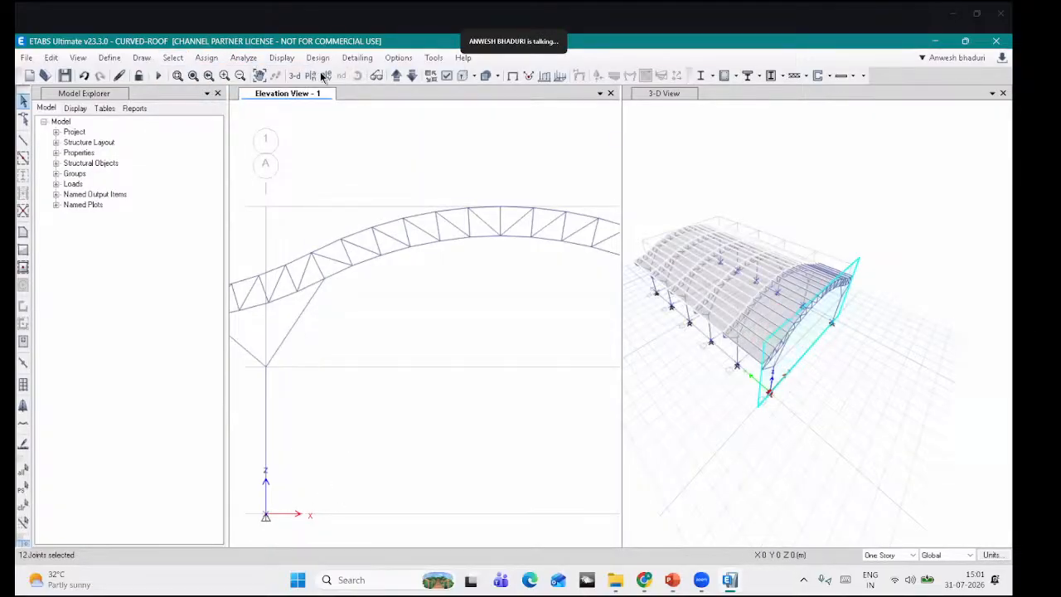
Step: Give the selected base joints fully fixed restraints
{"action": "left_click", "coordinate": [207, 58]}
{"action": "mouse_move", "coordinate": [220, 75]}
{"action": "left_click", "coordinate": [414, 75]}
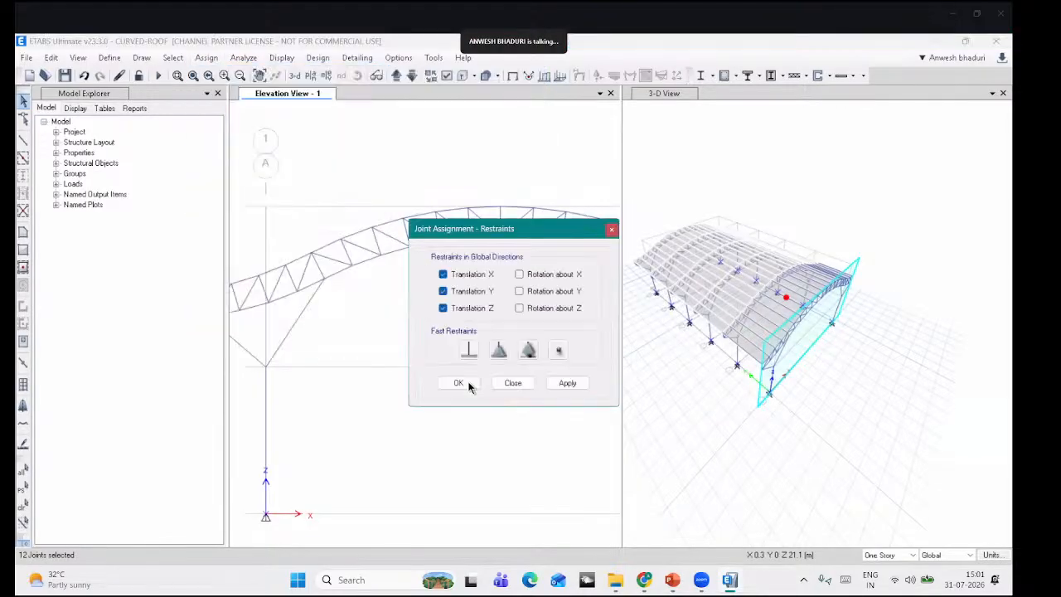
{"action": "left_click", "coordinate": [469, 350]}
{"action": "left_click", "coordinate": [459, 384]}
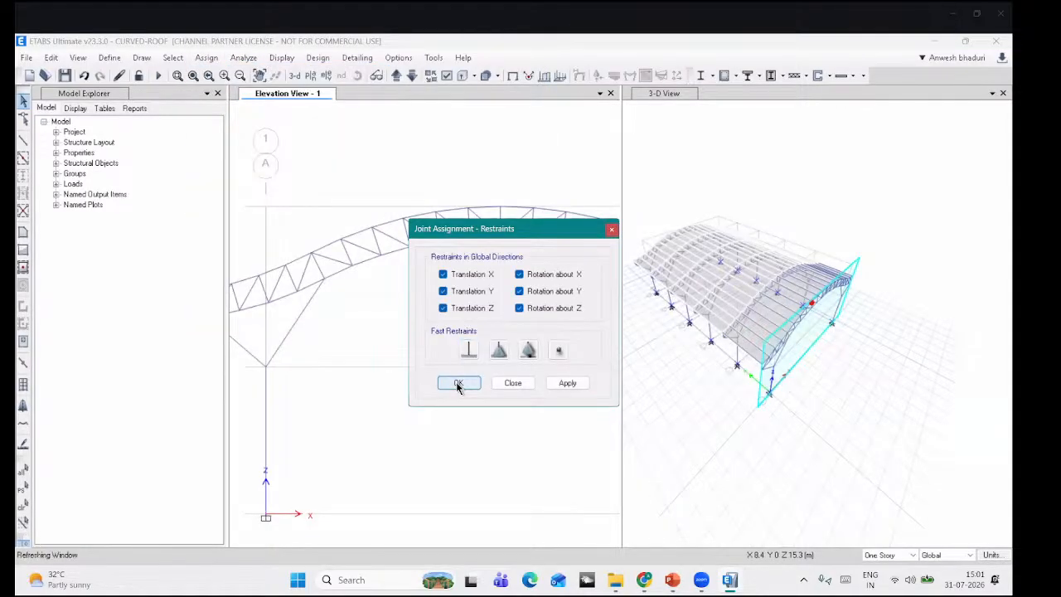
{"action": "scroll", "coordinate": [742, 336], "scroll_direction": "up", "scroll_amount": 5}
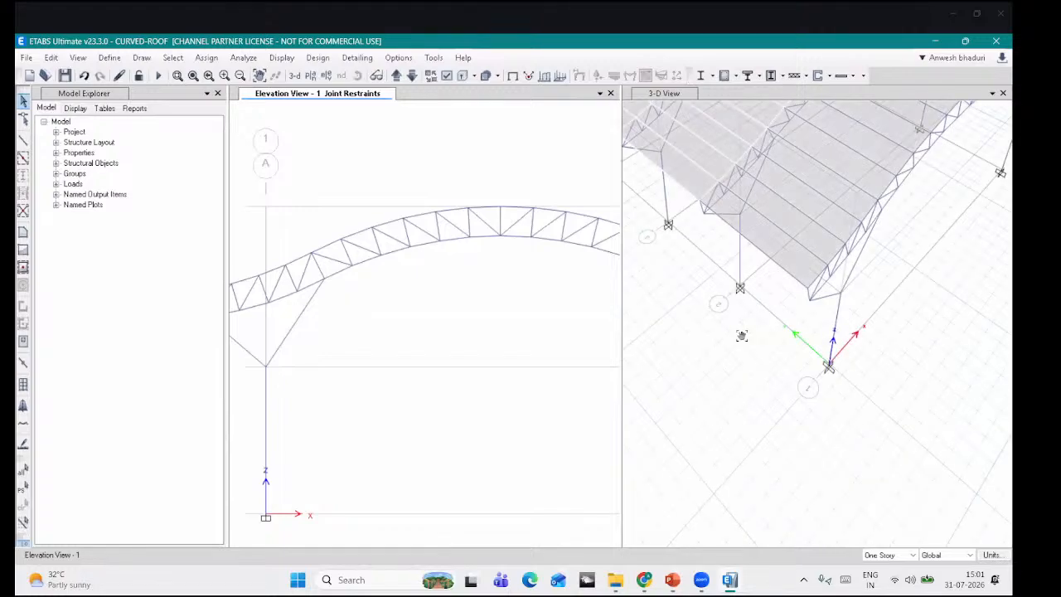
{"action": "middle_click_drag", "start_coordinate": [742, 336], "coordinate": [689, 144], "text": "shift"}
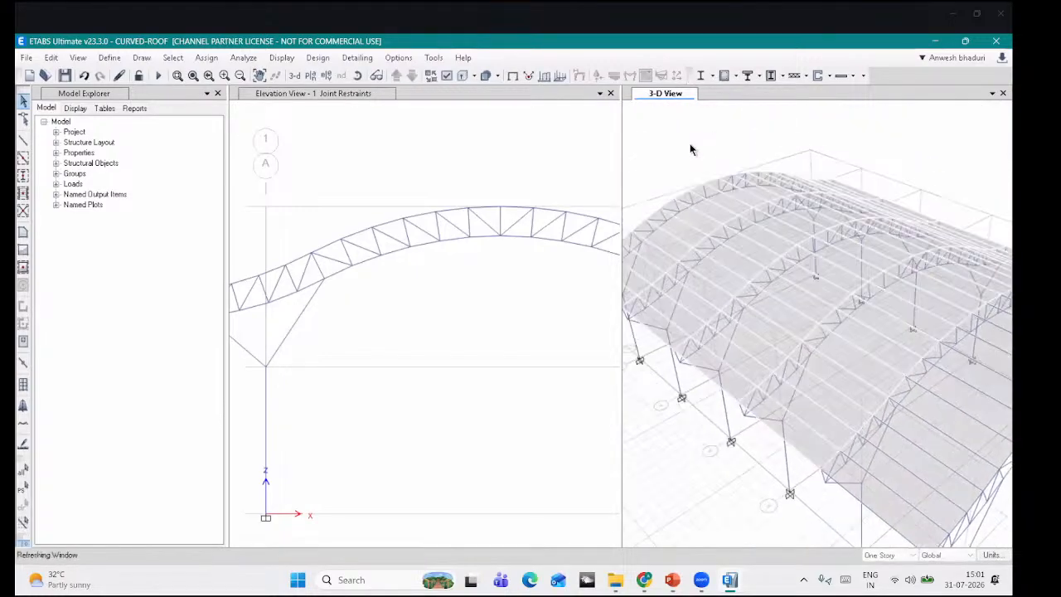
{"action": "scroll", "coordinate": [699, 164], "scroll_direction": "down", "scroll_amount": 4}
{"action": "middle_click_drag", "start_coordinate": [742, 226], "coordinate": [765, 274]}
{"action": "middle_click_drag", "start_coordinate": [448, 317], "coordinate": [418, 327]}
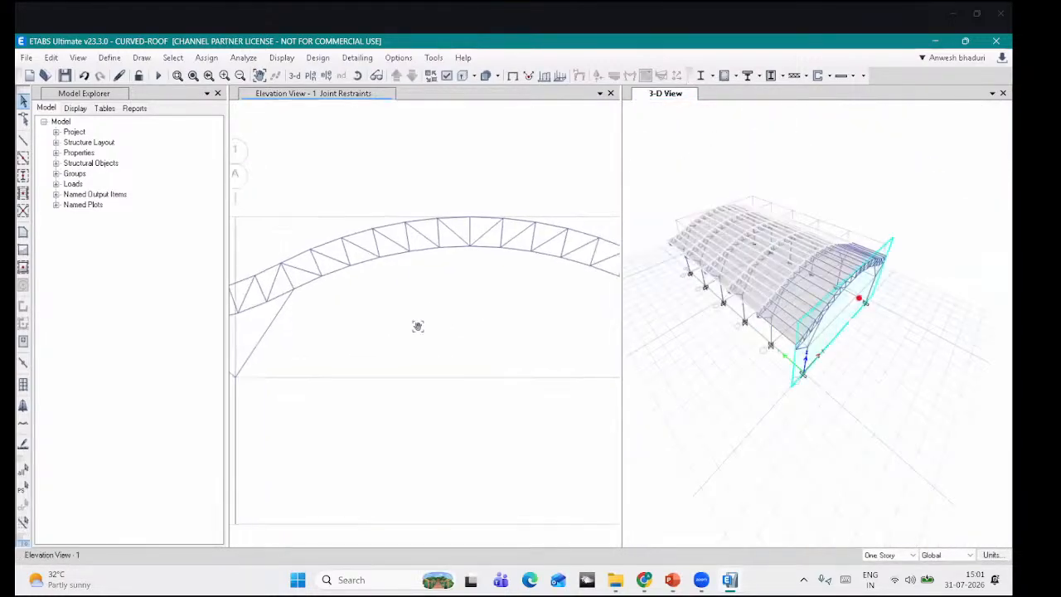
{"action": "scroll", "coordinate": [816, 381], "scroll_direction": "up", "scroll_amount": 4}
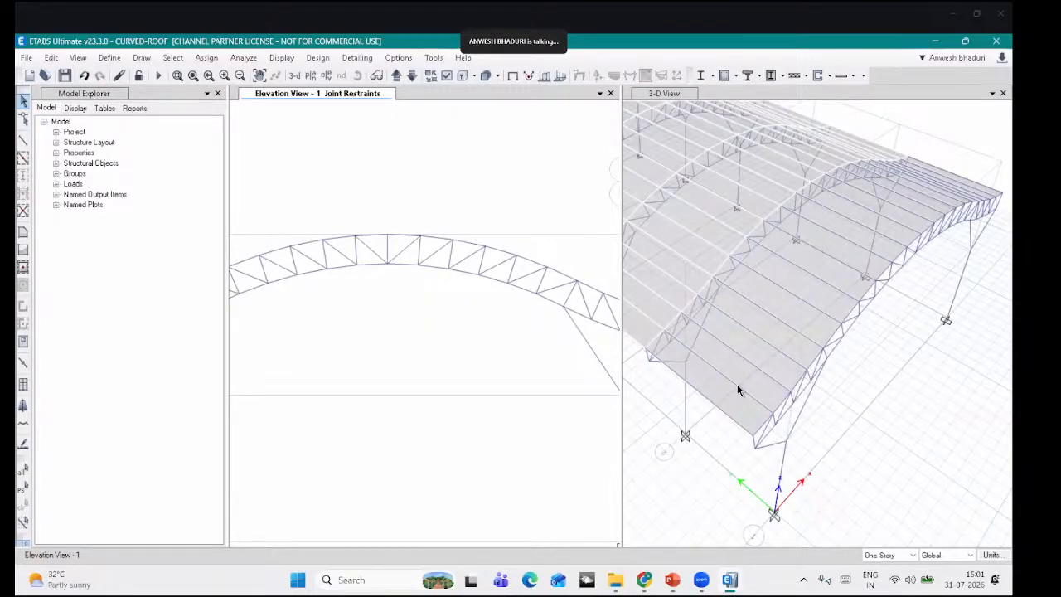
{"action": "scroll", "coordinate": [788, 336], "scroll_direction": "down", "scroll_amount": 5}
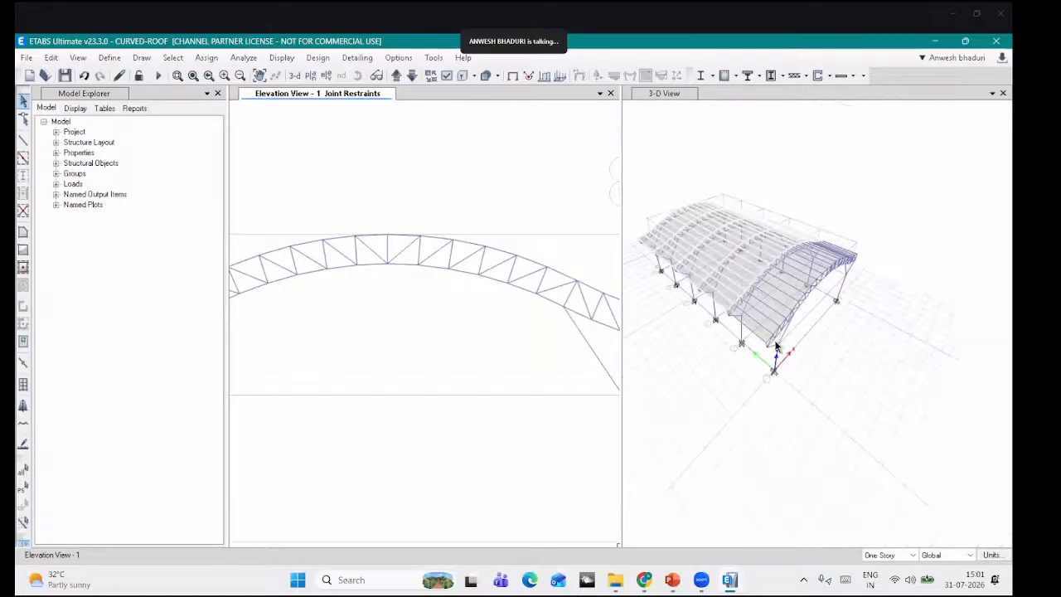
Step: Turn on Frame End Releases display in both the elevation and 3-D views
{"action": "left_click", "coordinate": [447, 75]}
{"action": "left_click", "coordinate": [247, 81]}
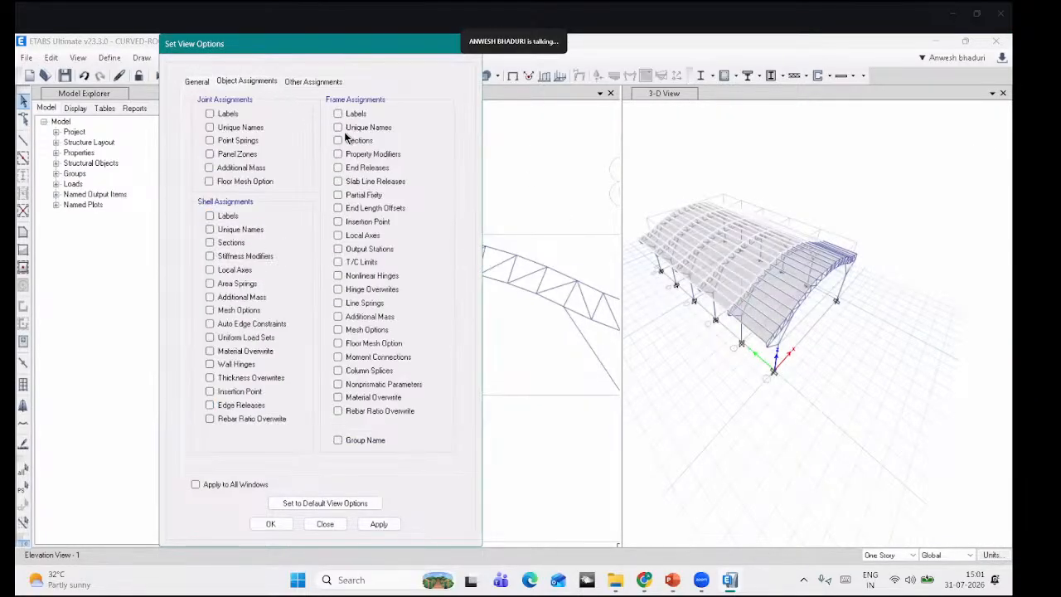
{"action": "left_click", "coordinate": [351, 169]}
{"action": "left_click", "coordinate": [378, 524]}
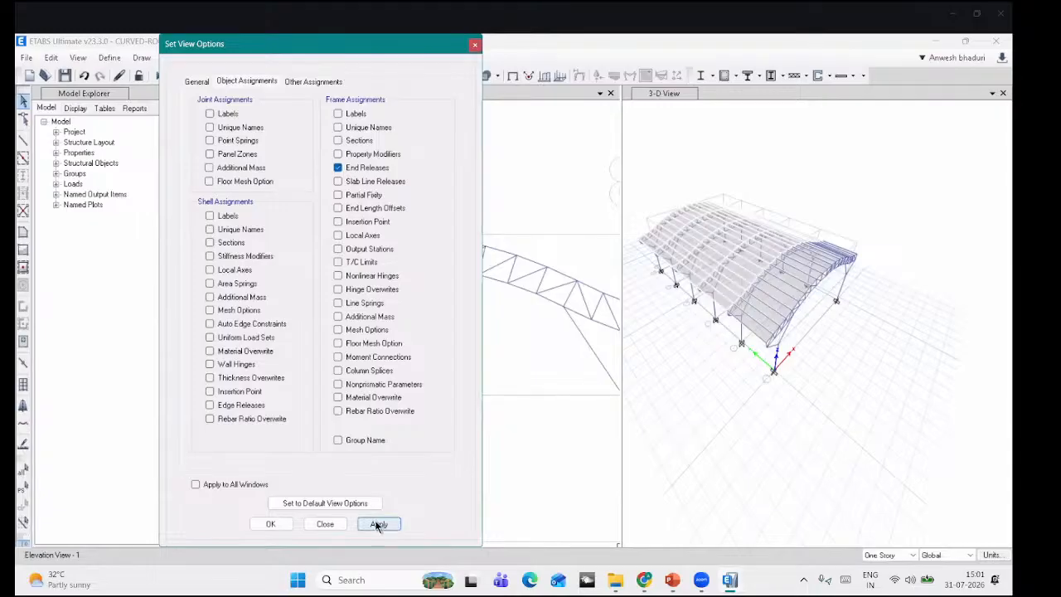
{"action": "left_click", "coordinate": [668, 362]}
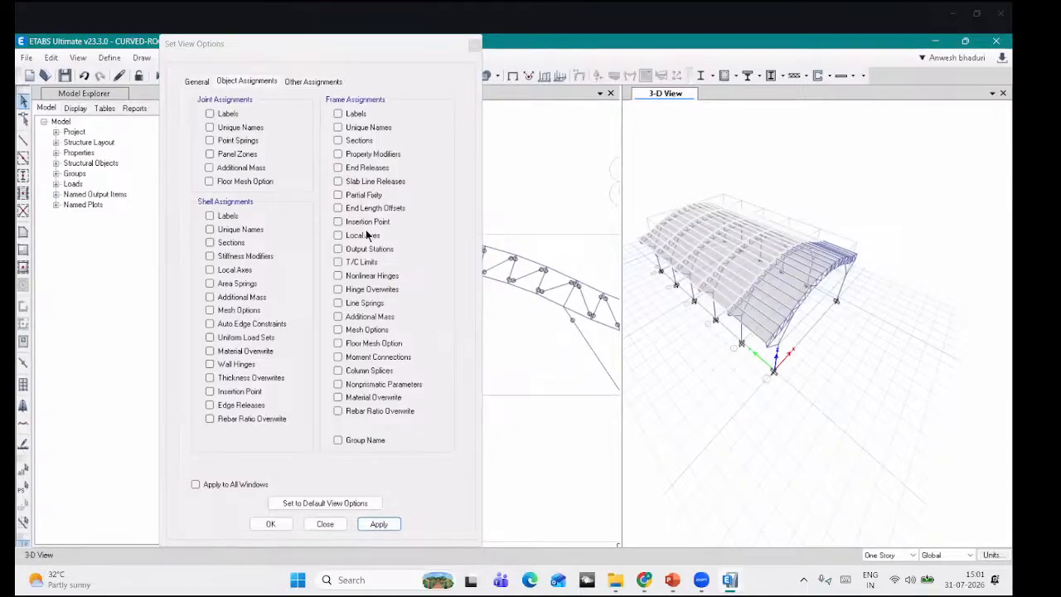
{"action": "left_click", "coordinate": [353, 168]}
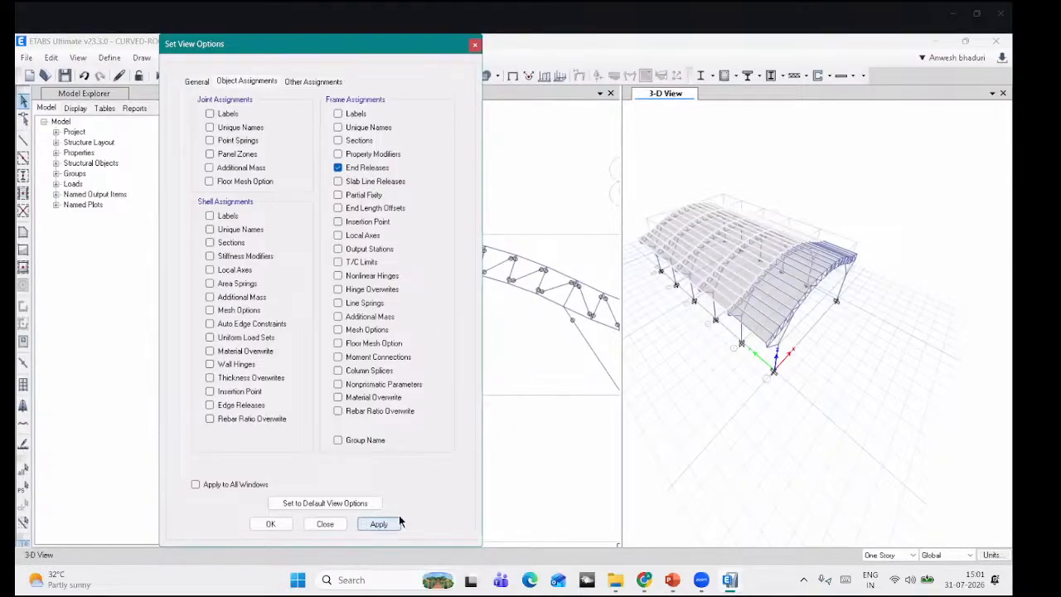
{"action": "left_click", "coordinate": [397, 522]}
{"action": "scroll", "coordinate": [729, 287], "scroll_direction": "up", "scroll_amount": 5}
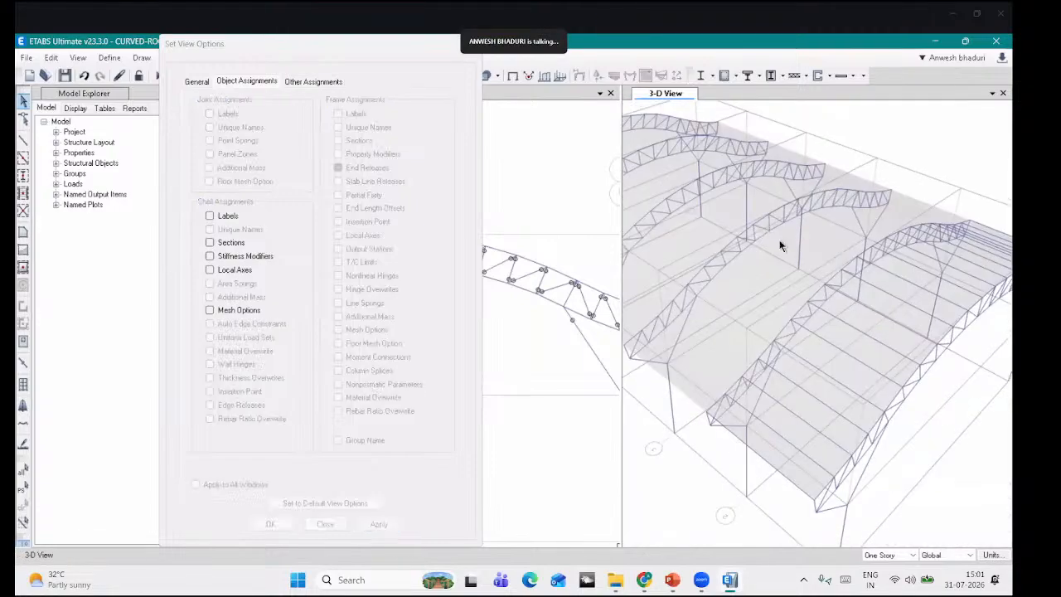
{"action": "left_click", "coordinate": [326, 528]}
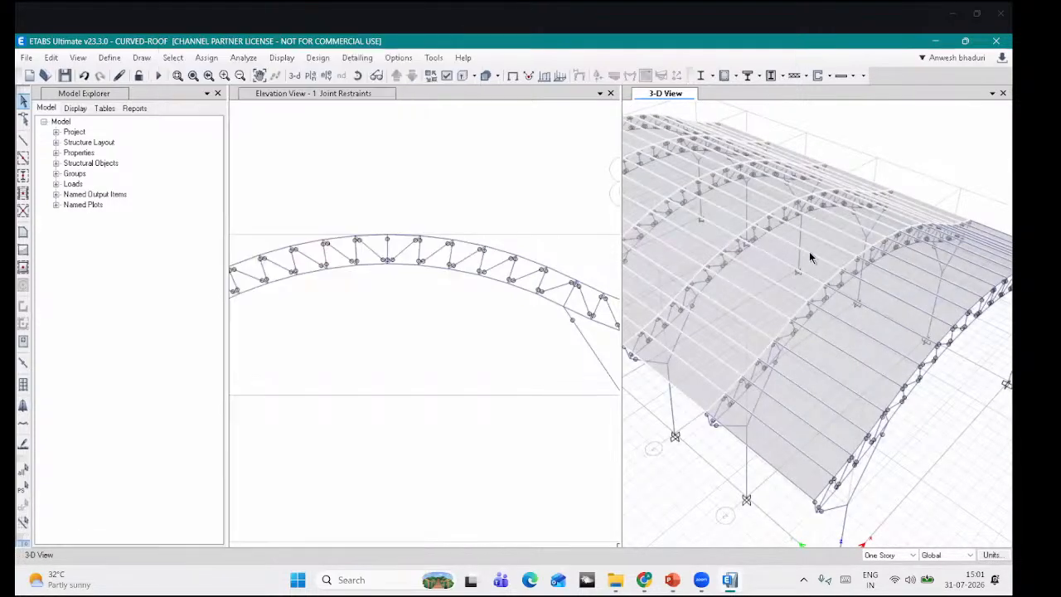
{"action": "scroll", "coordinate": [809, 257], "scroll_direction": "down", "scroll_amount": 5}
Step: Orbit the 3-D view side-on and select the 20 near-end roof shells
{"action": "left_click", "coordinate": [357, 75]}
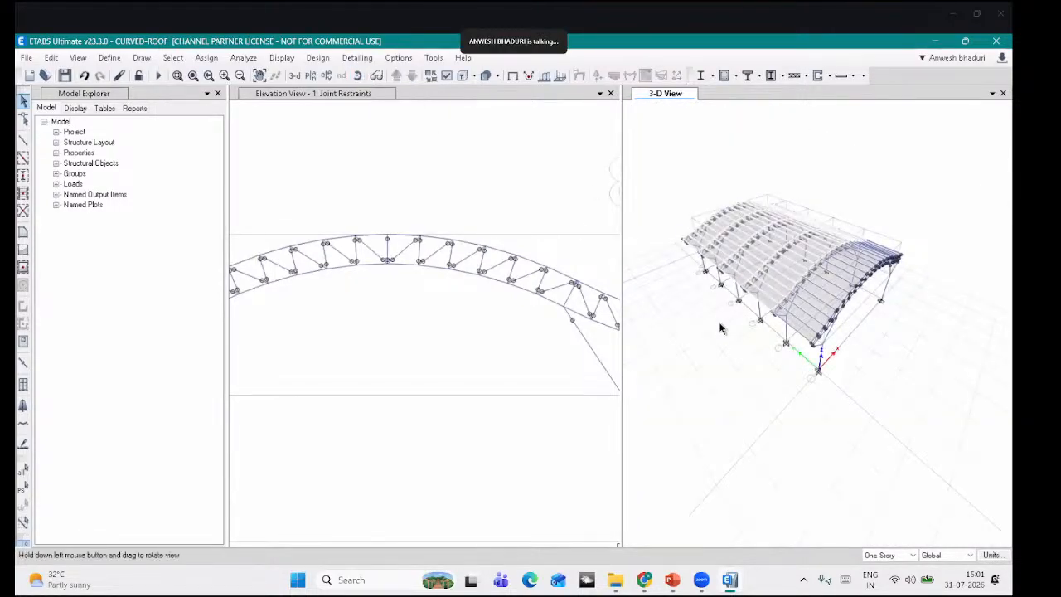
{"action": "left_click_drag", "start_coordinate": [723, 332], "coordinate": [718, 245]}
{"action": "scroll", "coordinate": [718, 245], "scroll_direction": "up", "scroll_amount": 5}
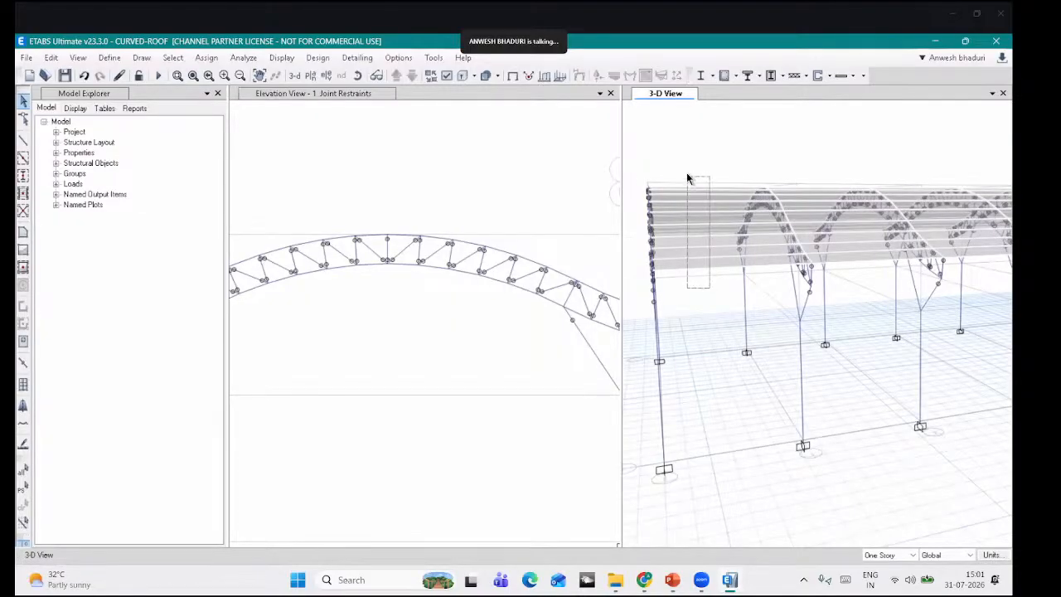
{"action": "left_click_drag", "start_coordinate": [687, 177], "coordinate": [686, 177]}
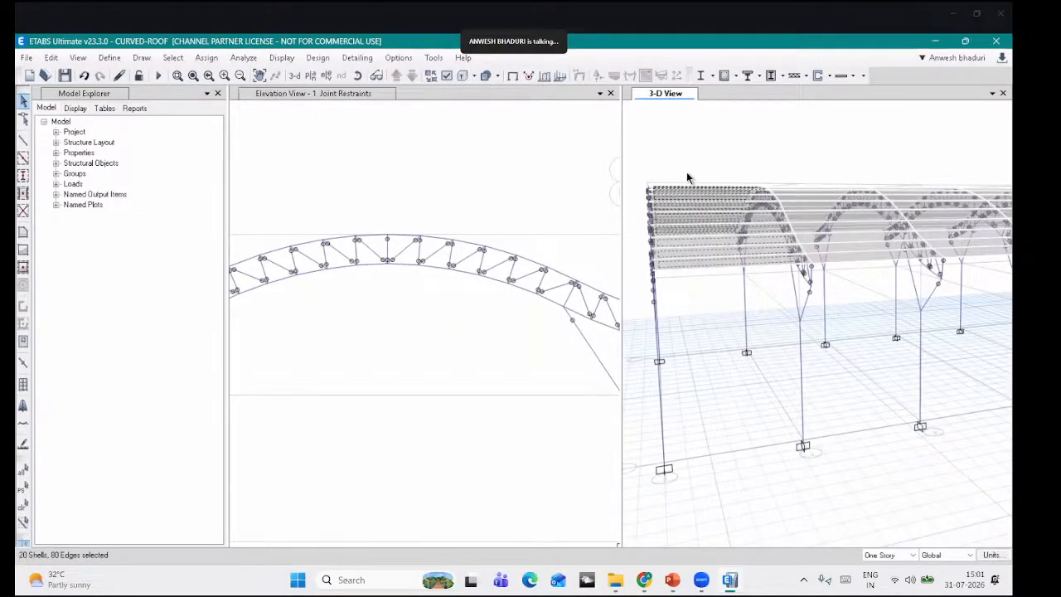
Step: Try applying frame end moment releases, then window-select members in the 3-D view
{"action": "left_click", "coordinate": [206, 57]}
{"action": "mouse_move", "coordinate": [331, 92]}
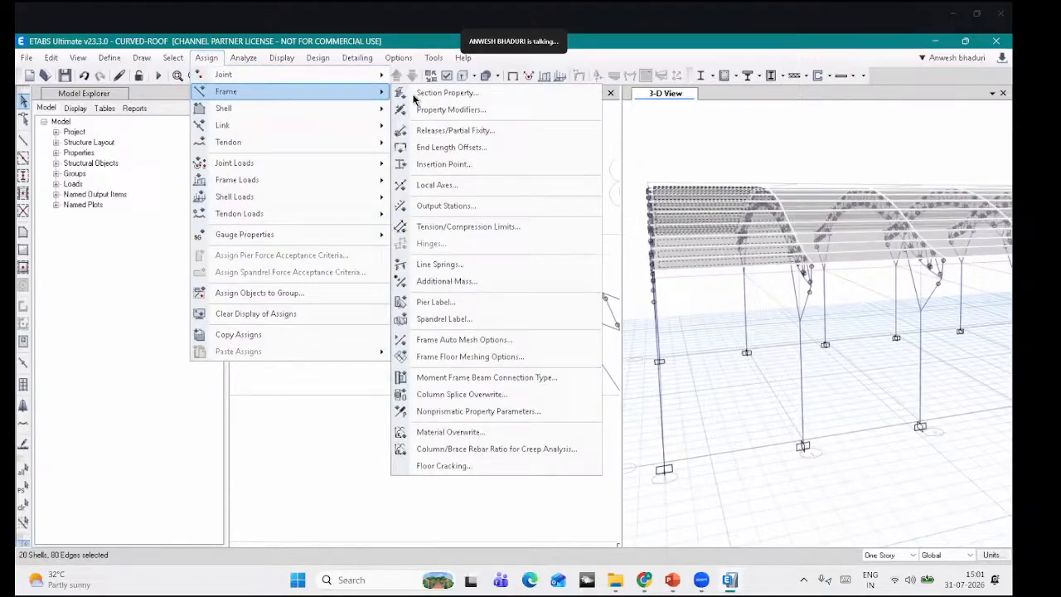
{"action": "left_click", "coordinate": [440, 130]}
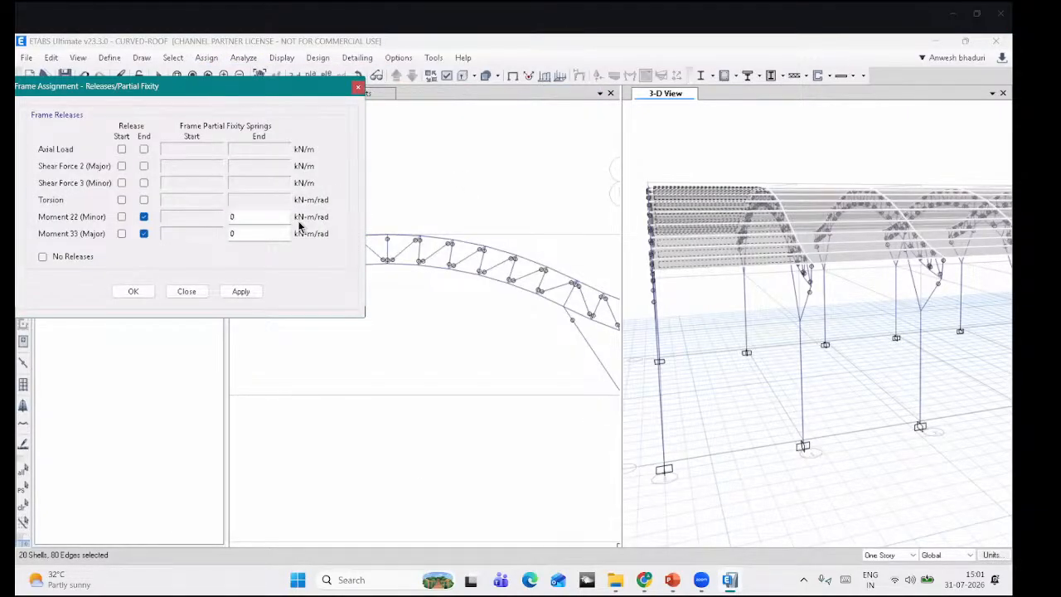
{"action": "left_click", "coordinate": [305, 316]}
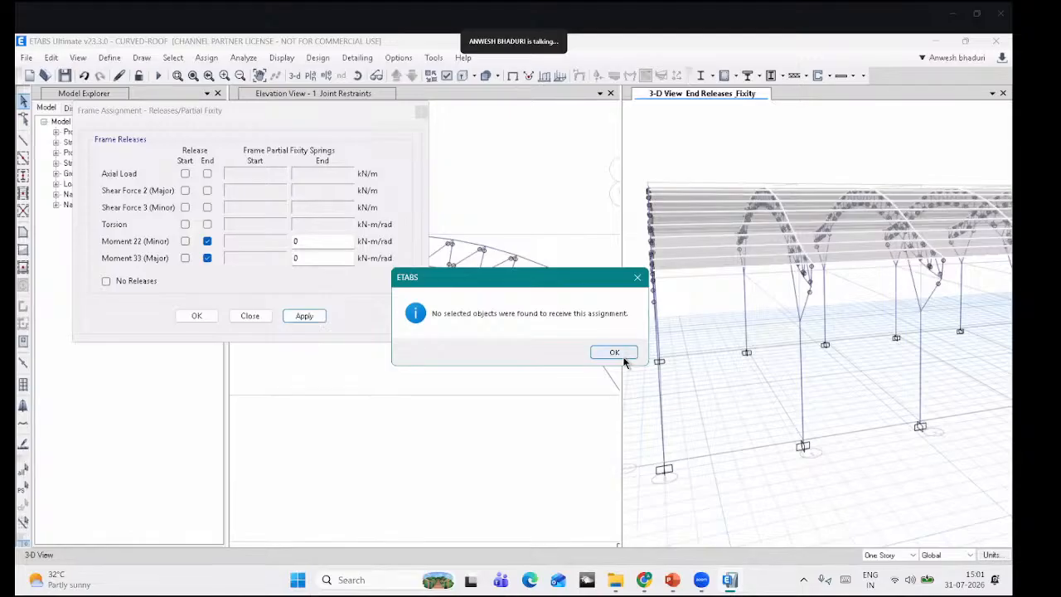
{"action": "left_click", "coordinate": [624, 357]}
{"action": "left_click_drag", "start_coordinate": [714, 287], "coordinate": [695, 191]}
{"action": "scroll", "coordinate": [609, 227], "scroll_direction": "down", "scroll_amount": 8}
{"action": "scroll", "coordinate": [589, 230], "scroll_direction": "up", "scroll_amount": 4}
{"action": "middle_click_drag", "start_coordinate": [489, 305], "coordinate": [380, 368]}
{"action": "scroll", "coordinate": [766, 189], "scroll_direction": "down", "scroll_amount": 5}
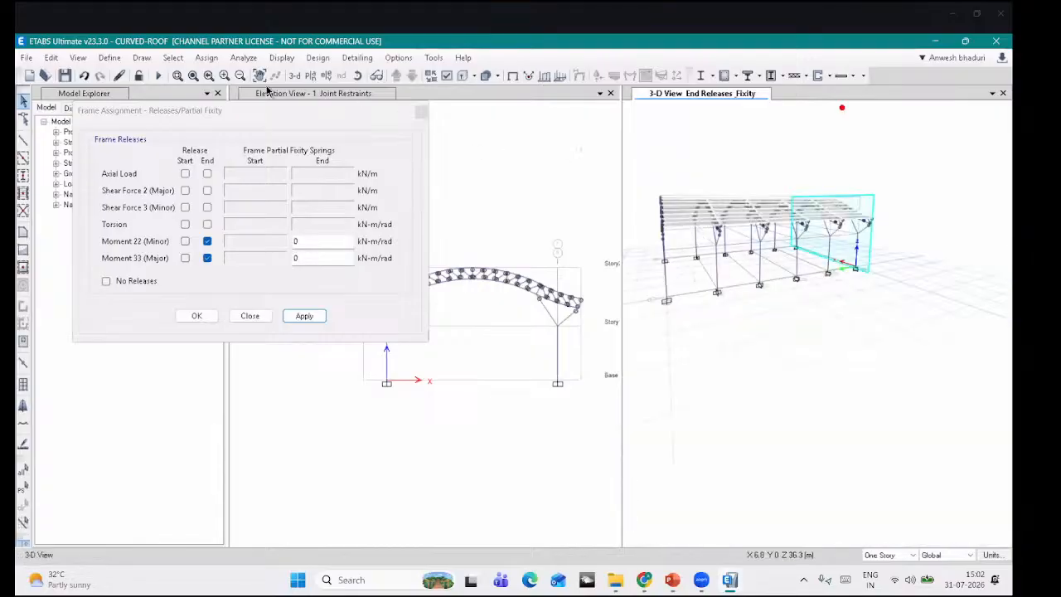
Step: Select every frame using the ISLC175 section and open the Replicate settings
{"action": "left_click", "coordinate": [172, 58]}
{"action": "mouse_move", "coordinate": [199, 74]}
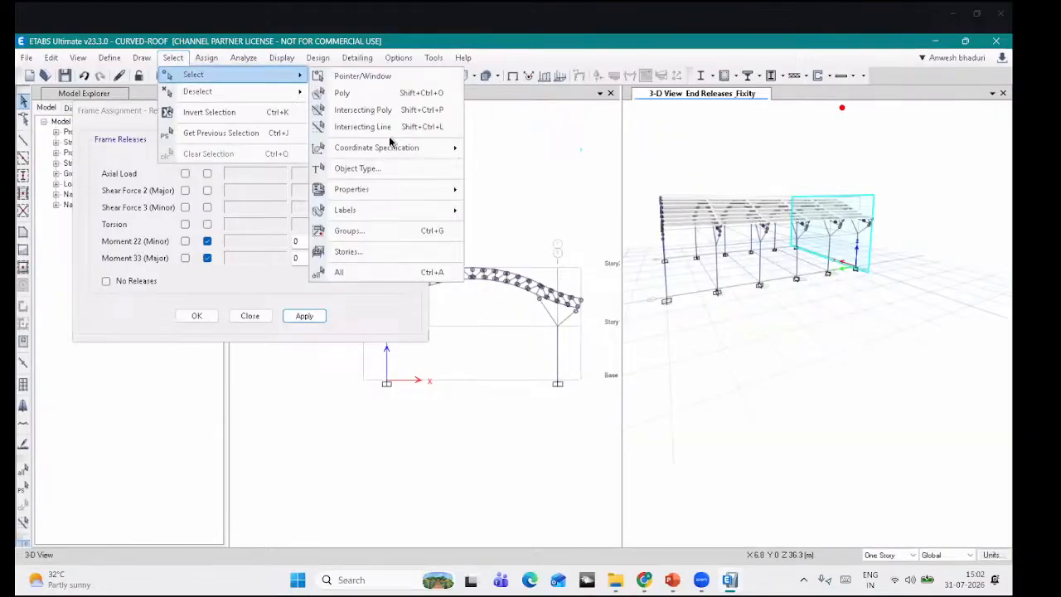
{"action": "mouse_move", "coordinate": [398, 189]}
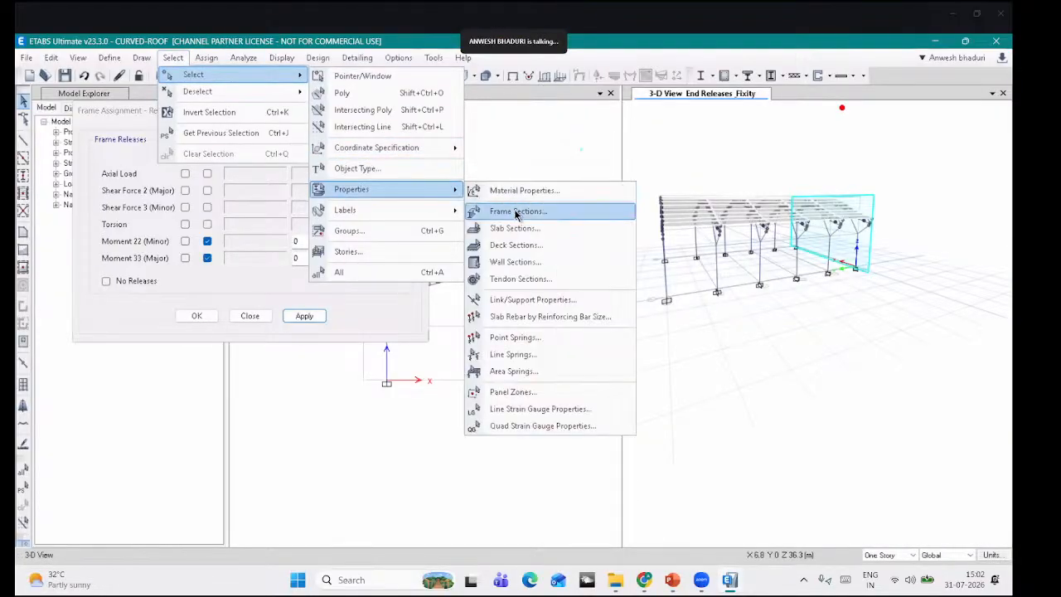
{"action": "left_click", "coordinate": [516, 212]}
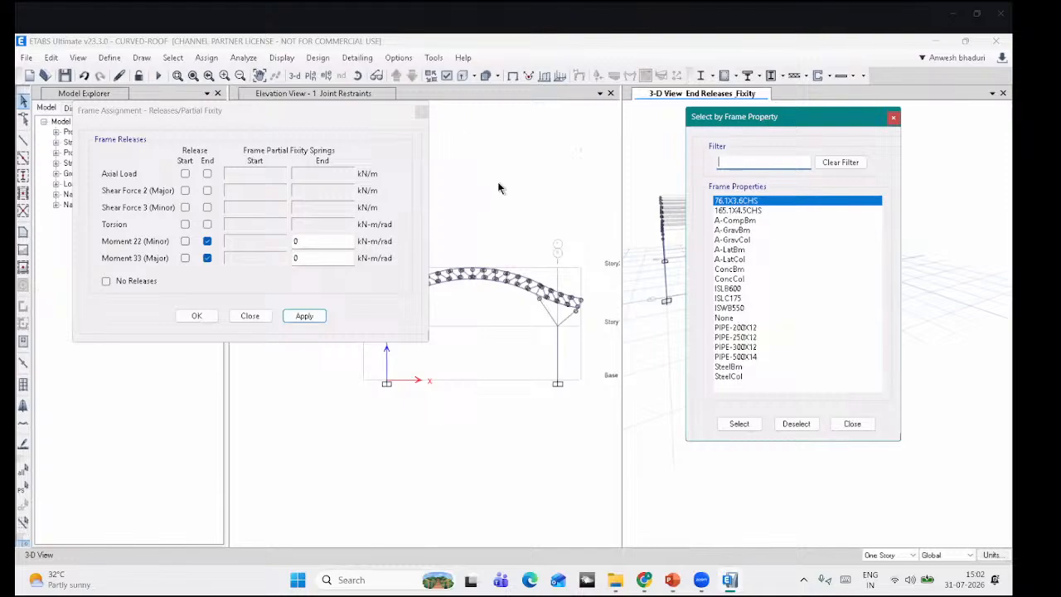
{"action": "left_click", "coordinate": [447, 239]}
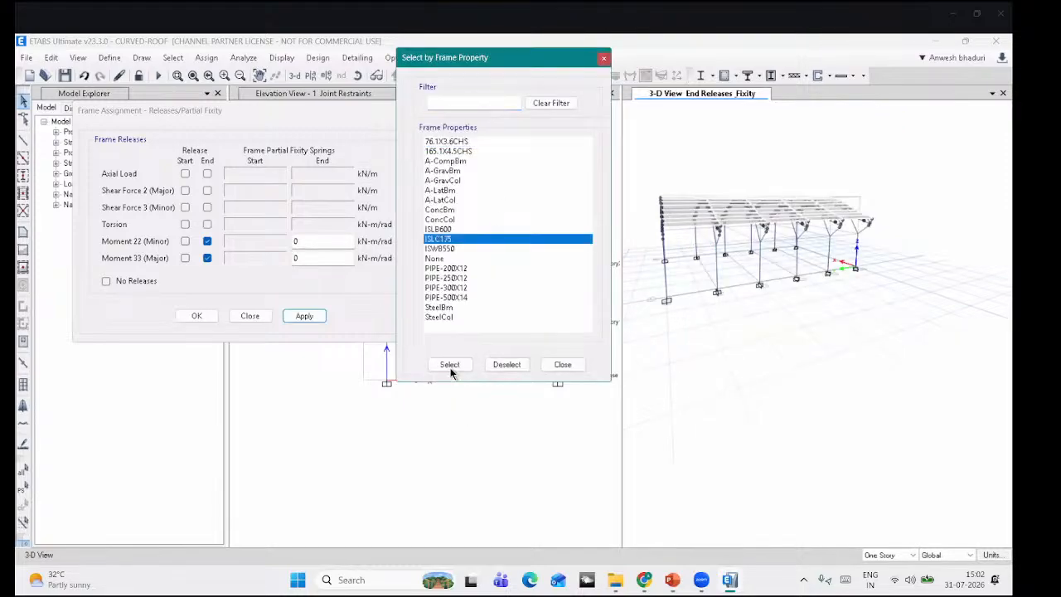
{"action": "left_click", "coordinate": [450, 365]}
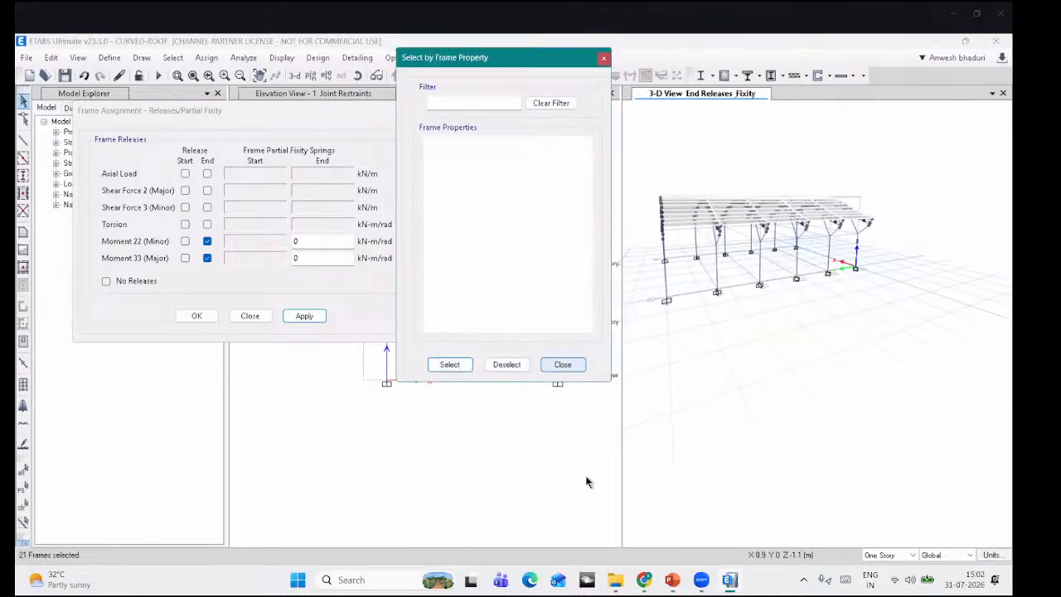
{"action": "key", "text": "ctrl+r"}
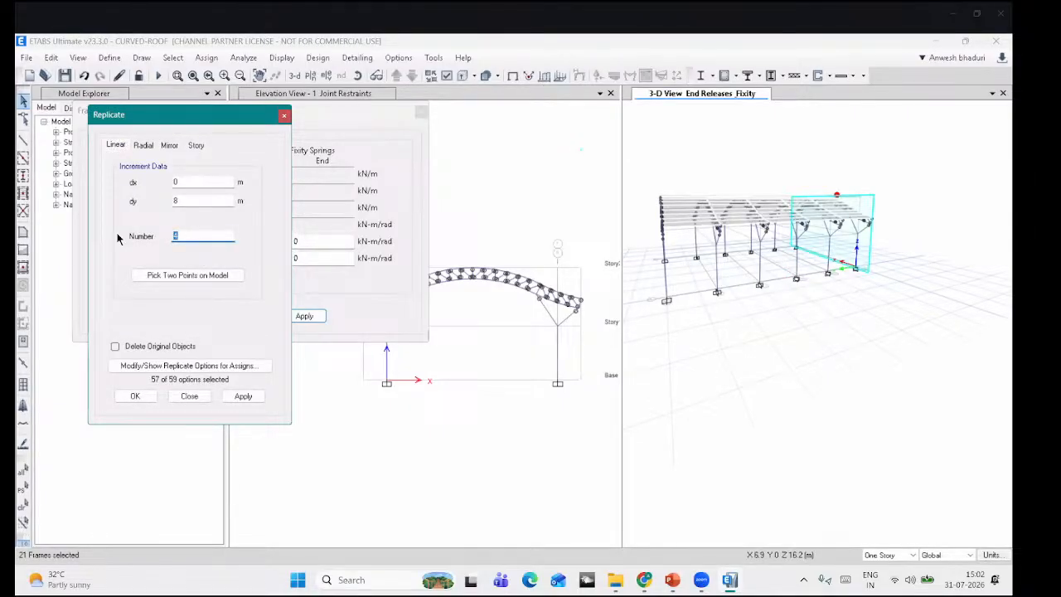
Step: Box-select the roof members and apply End M22/M33 moment releases
{"action": "left_click", "coordinate": [243, 396]}
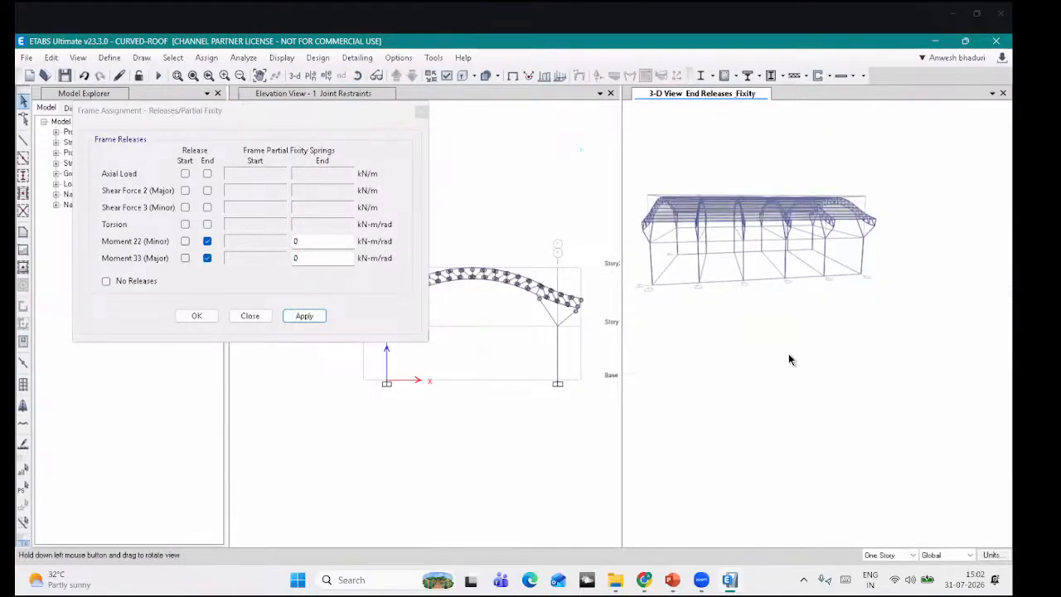
{"action": "middle_click_drag", "start_coordinate": [694, 239], "coordinate": [689, 247], "text": "shift"}
{"action": "scroll", "coordinate": [689, 247], "scroll_direction": "up", "scroll_amount": 5}
{"action": "left_click_drag", "start_coordinate": [703, 253], "coordinate": [679, 155]}
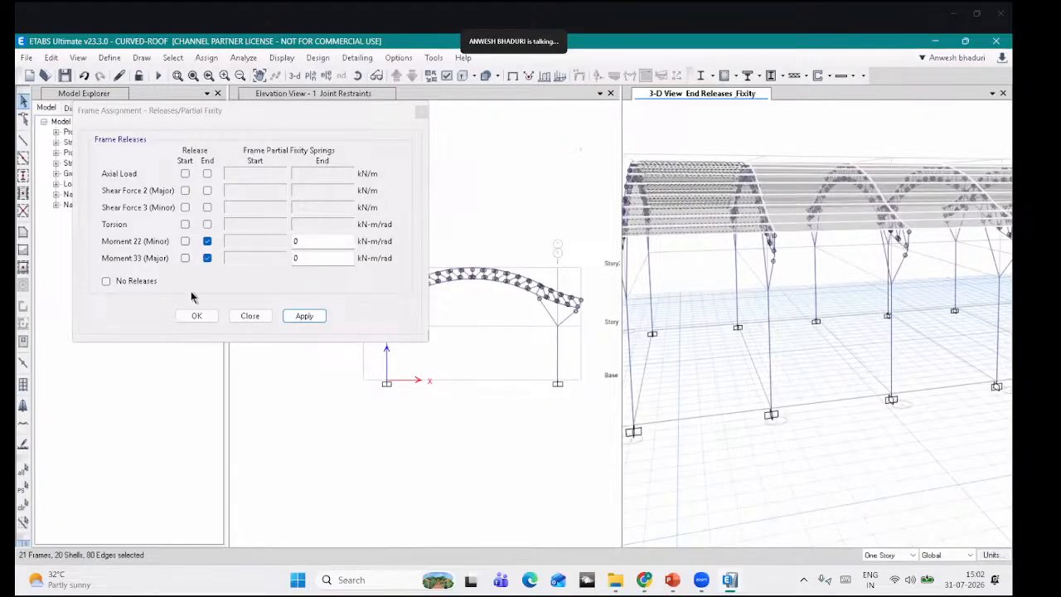
{"action": "left_click", "coordinate": [304, 316]}
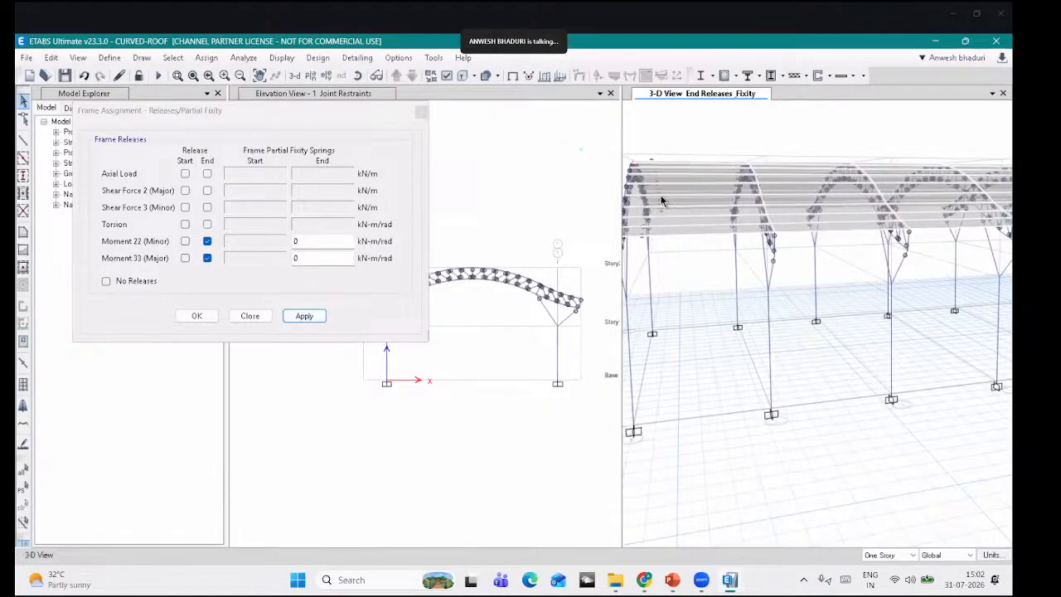
{"action": "scroll", "coordinate": [661, 199], "scroll_direction": "up", "scroll_amount": 5}
{"action": "scroll", "coordinate": [660, 198], "scroll_direction": "down", "scroll_amount": 5}
{"action": "middle_click_drag", "start_coordinate": [868, 299], "coordinate": [651, 334]}
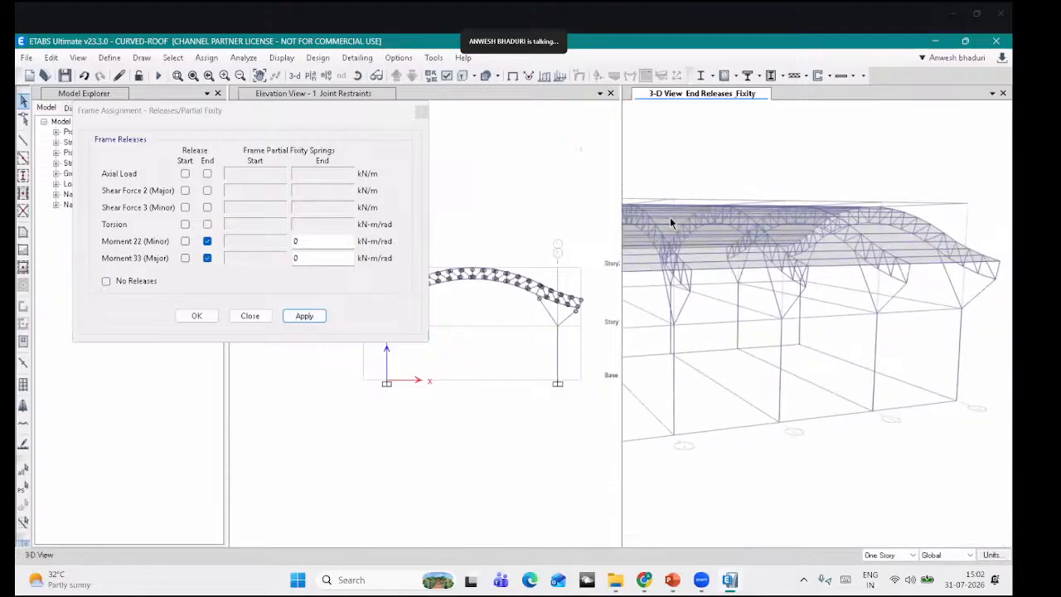
{"action": "left_click", "coordinate": [357, 76]}
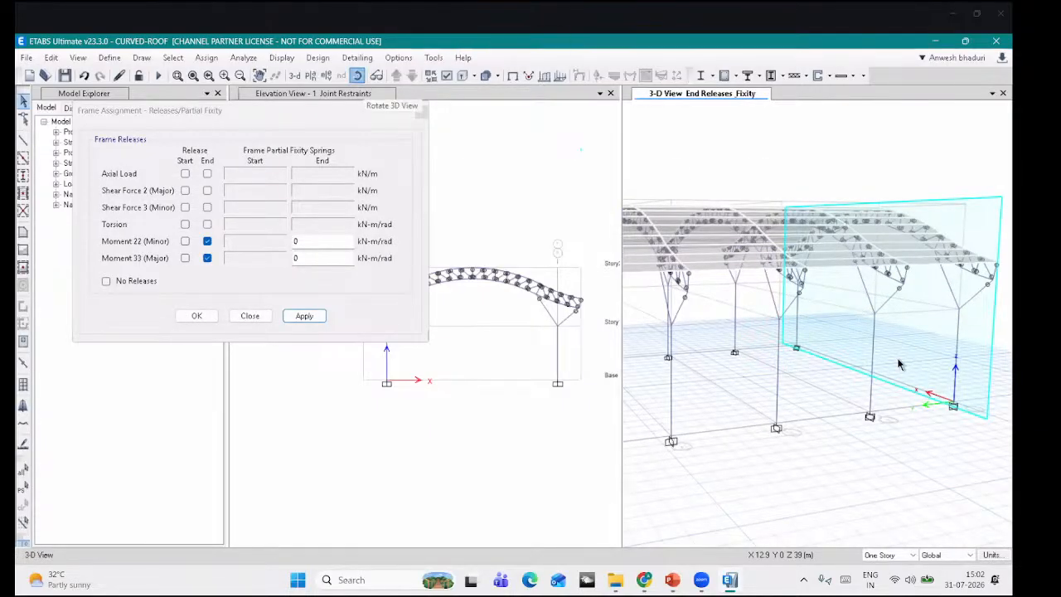
{"action": "left_click_drag", "start_coordinate": [899, 364], "coordinate": [875, 190]}
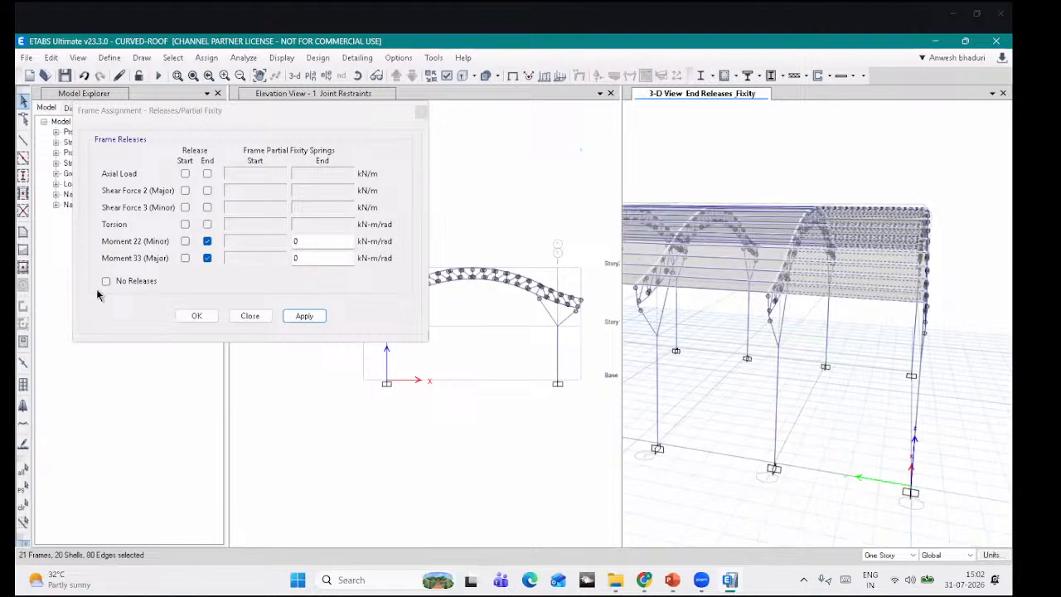
Step: Release start torsion, Moment 22 and Moment 33 on the selected frames
{"action": "left_click", "coordinate": [184, 226]}
{"action": "left_click", "coordinate": [186, 240]}
{"action": "left_click", "coordinate": [188, 255]}
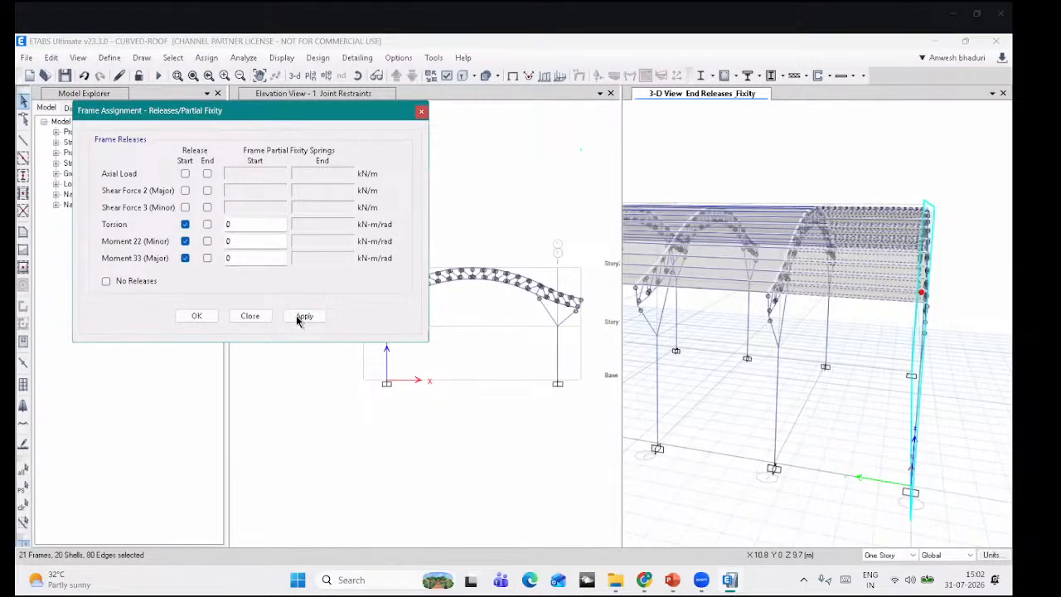
{"action": "left_click", "coordinate": [303, 316]}
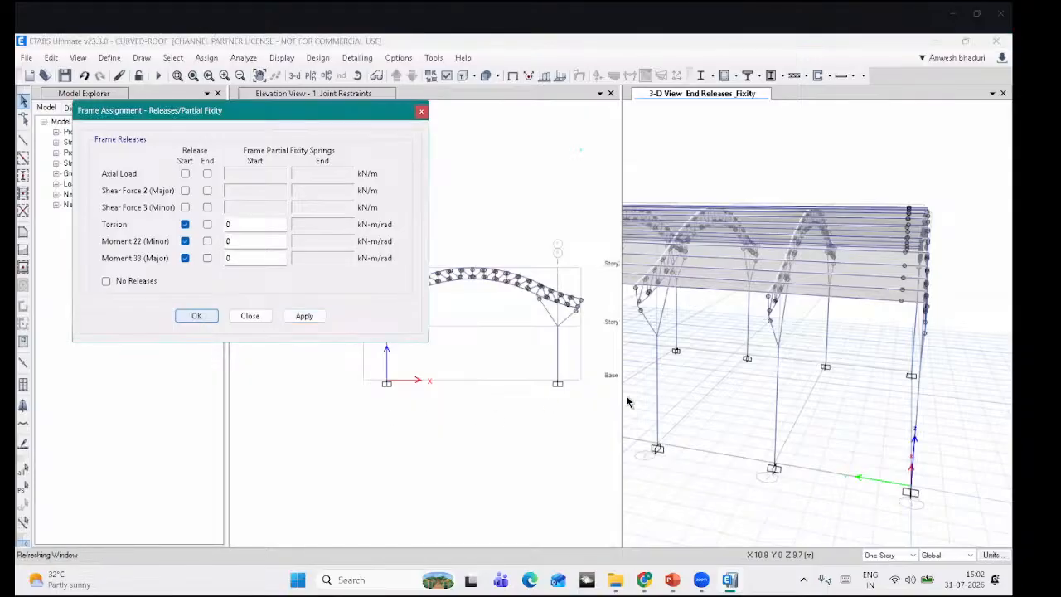
{"action": "scroll", "coordinate": [836, 351], "scroll_direction": "down", "scroll_amount": 5}
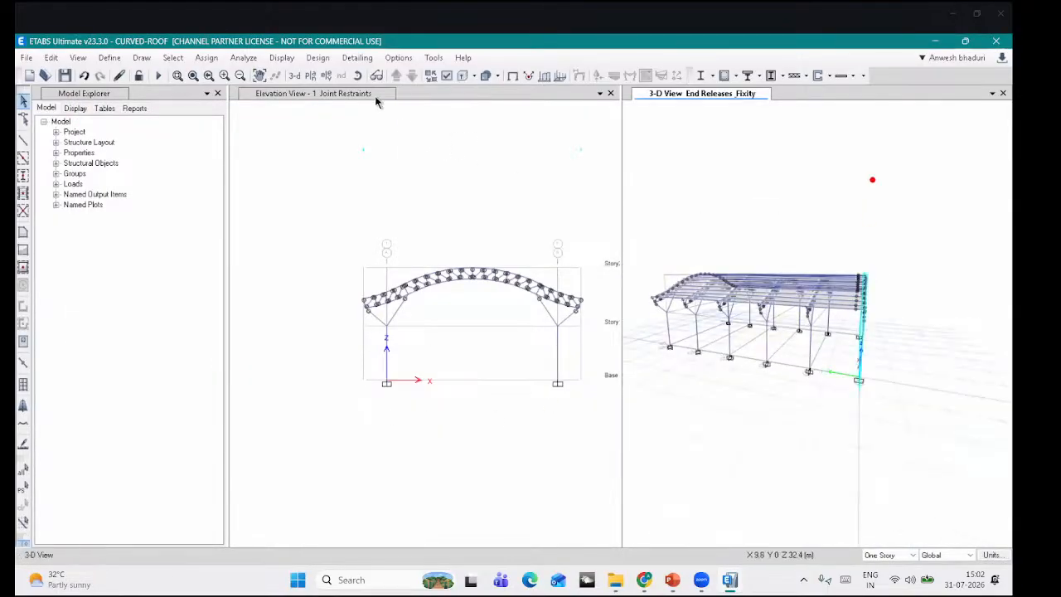
Step: Orbit the 3-D model, then box-zoom the elevation view onto the truss
{"action": "left_click", "coordinate": [357, 75]}
{"action": "left_click_drag", "start_coordinate": [639, 327], "coordinate": [705, 426]}
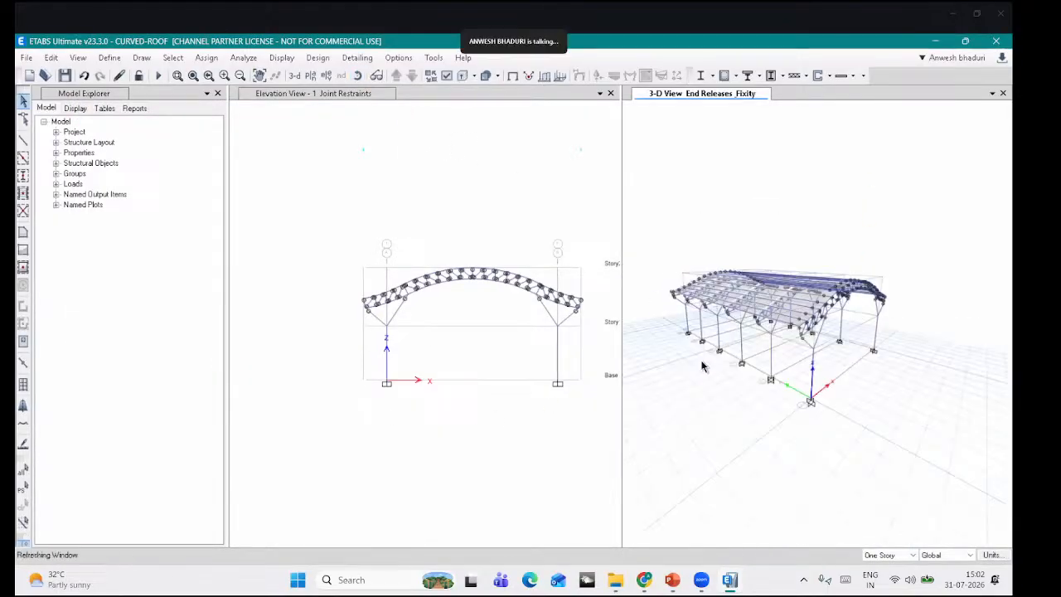
{"action": "left_click", "coordinate": [503, 211]}
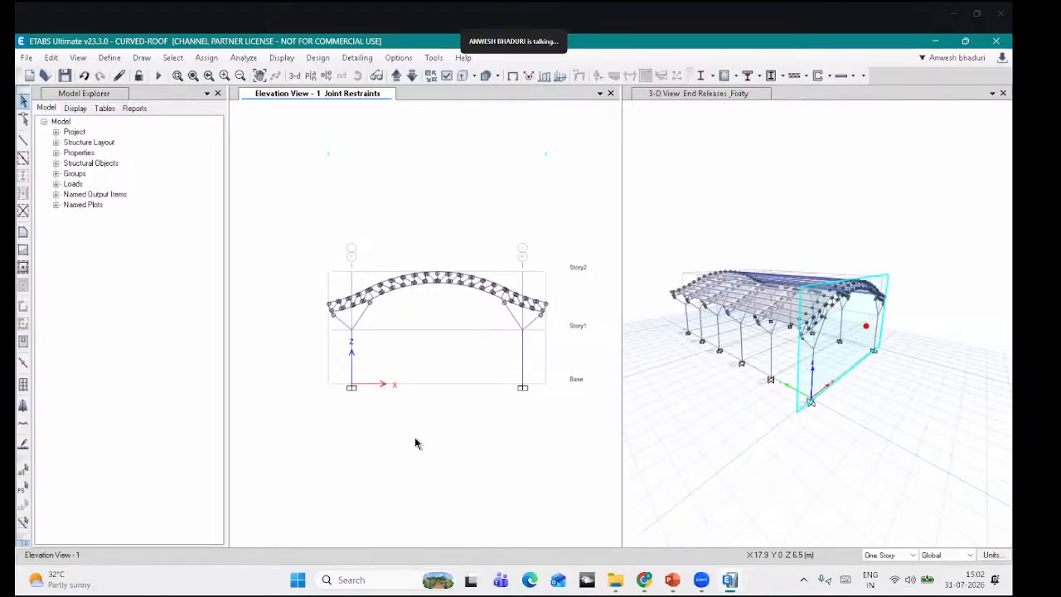
{"action": "scroll", "coordinate": [442, 315], "scroll_direction": "up", "scroll_amount": 3}
{"action": "scroll", "coordinate": [333, 260], "scroll_direction": "down", "scroll_amount": 3}
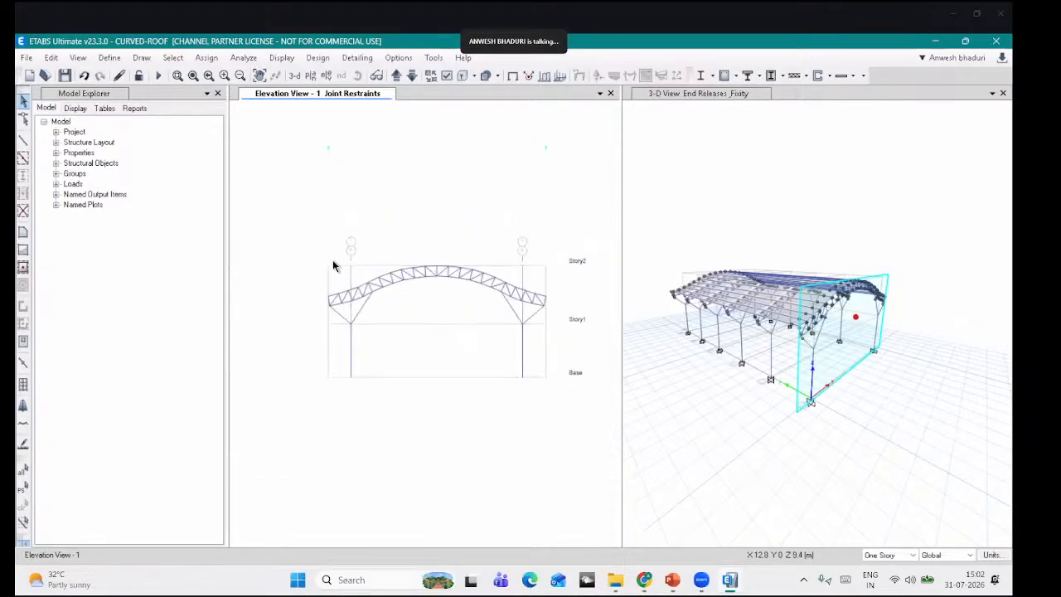
{"action": "left_click", "coordinate": [177, 76]}
{"action": "left_click_drag", "start_coordinate": [283, 230], "coordinate": [596, 413]}
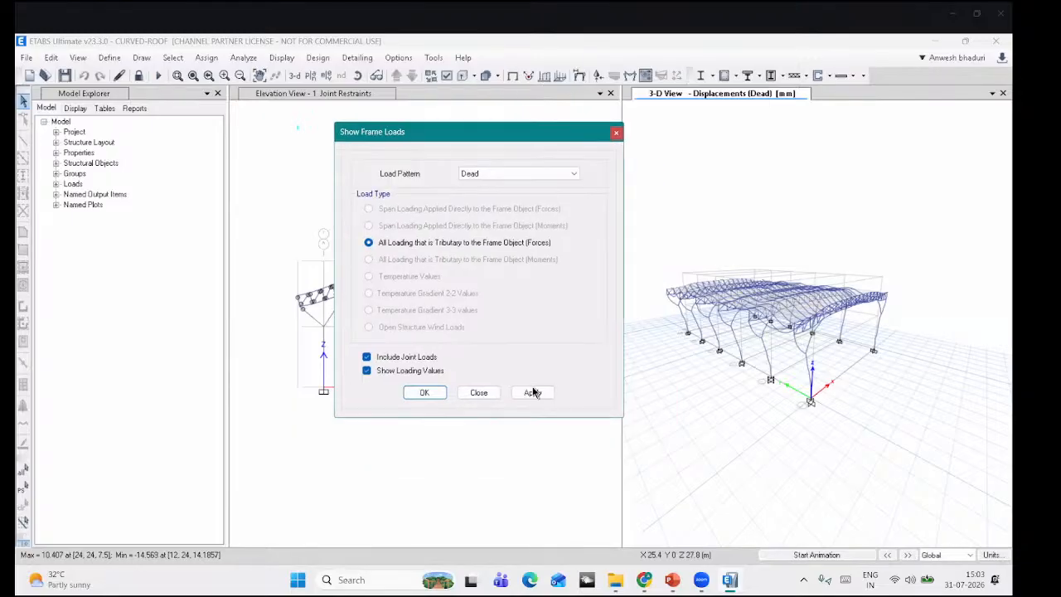
Step: Display the tributary Dead frame loads and orbit to inspect the arrows
{"action": "left_click", "coordinate": [532, 392]}
{"action": "left_click", "coordinate": [834, 157]}
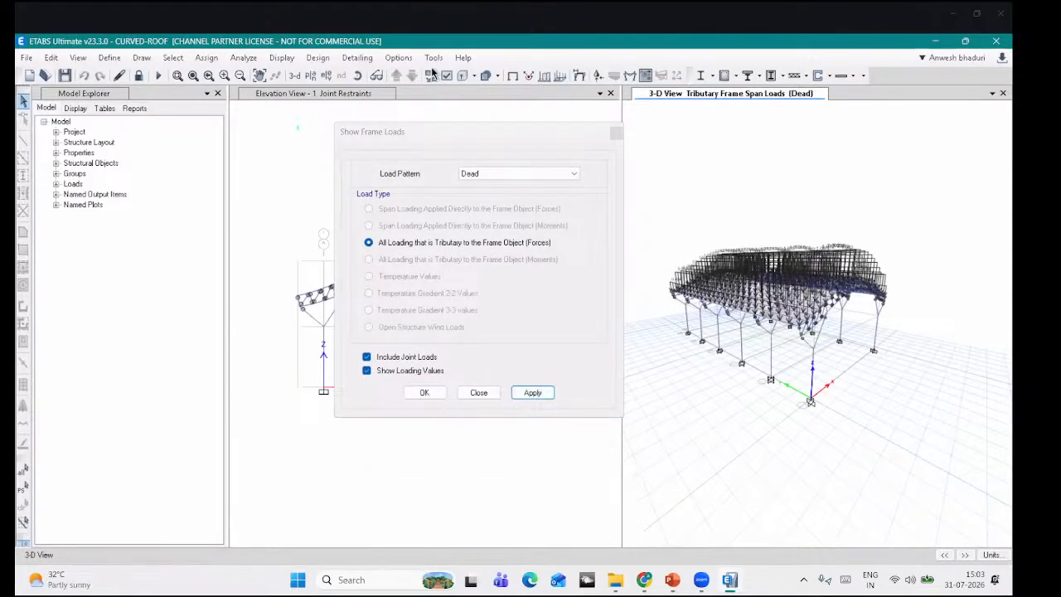
{"action": "left_click", "coordinate": [357, 76]}
{"action": "left_click_drag", "start_coordinate": [804, 284], "coordinate": [788, 325]}
{"action": "scroll", "coordinate": [790, 327], "scroll_direction": "up", "scroll_amount": 8}
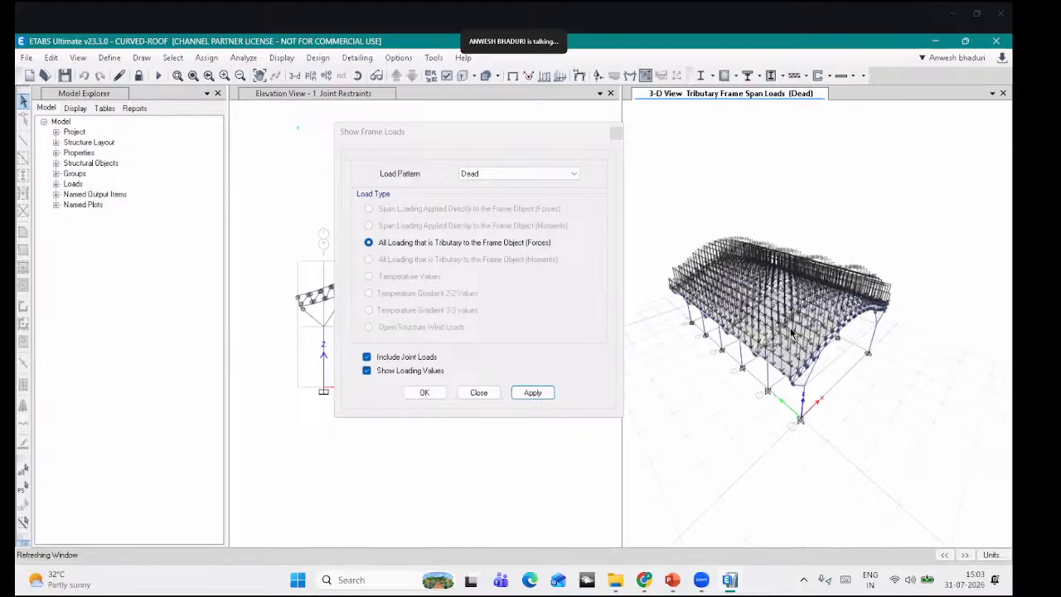
Step: Switch the frame load display to the Live pattern, then close the settings
{"action": "left_click", "coordinate": [476, 174]}
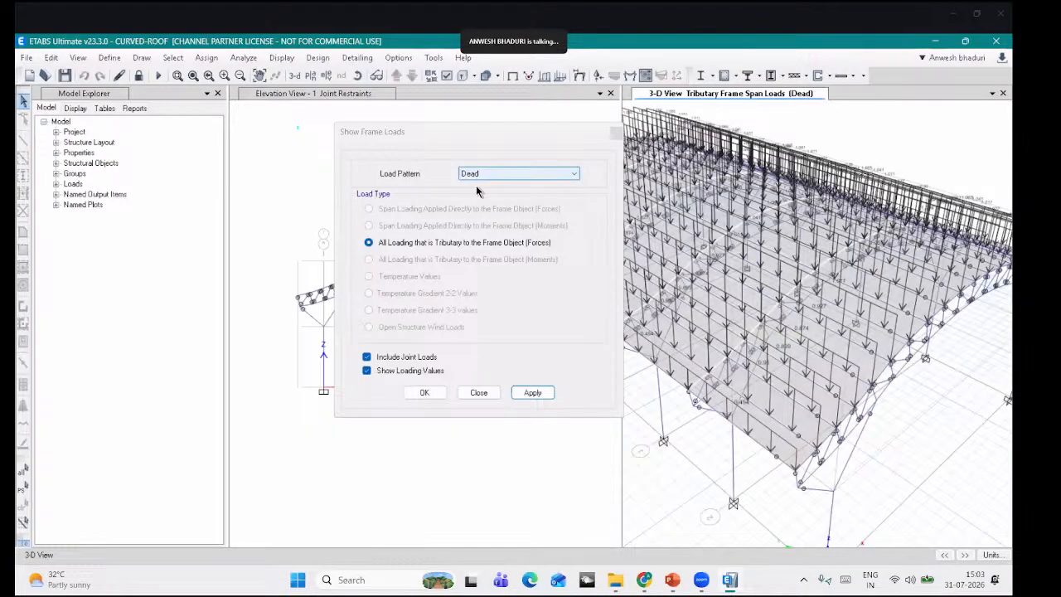
{"action": "key", "text": "Return"}
{"action": "left_click", "coordinate": [533, 393]}
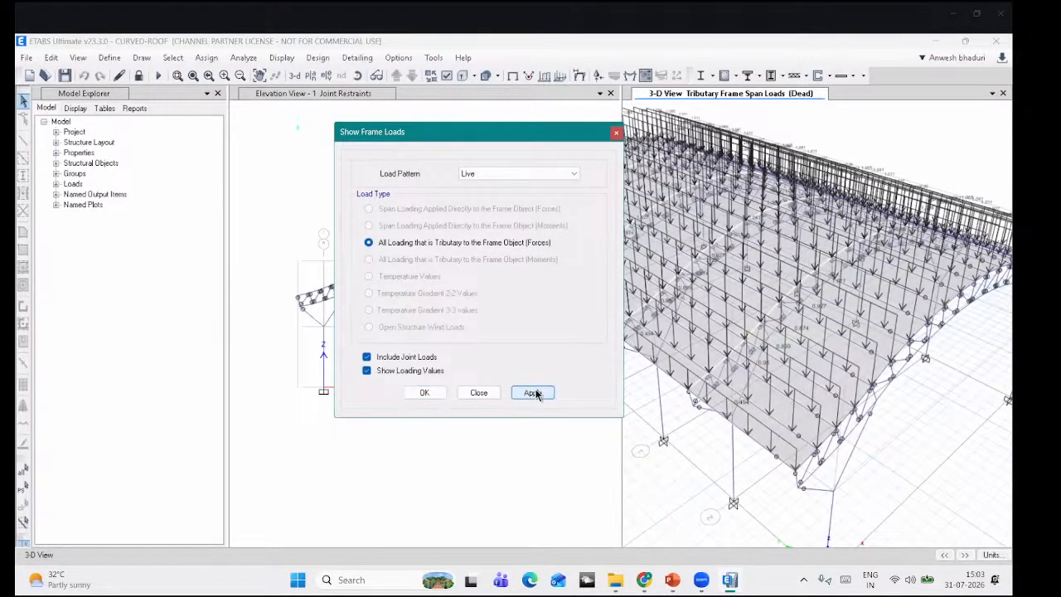
{"action": "left_click", "coordinate": [479, 393]}
{"action": "scroll", "coordinate": [699, 157], "scroll_direction": "down", "scroll_amount": 5}
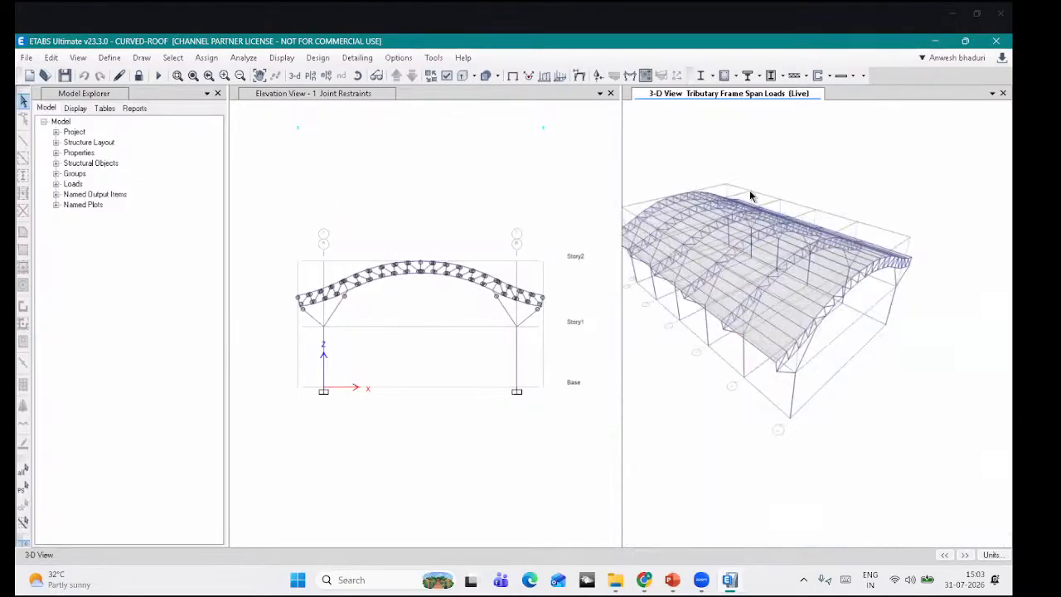
Step: Return to the undeformed shape and orbit the 3-D view to inspect the IS 800 design ratios
{"action": "left_click", "coordinate": [510, 76]}
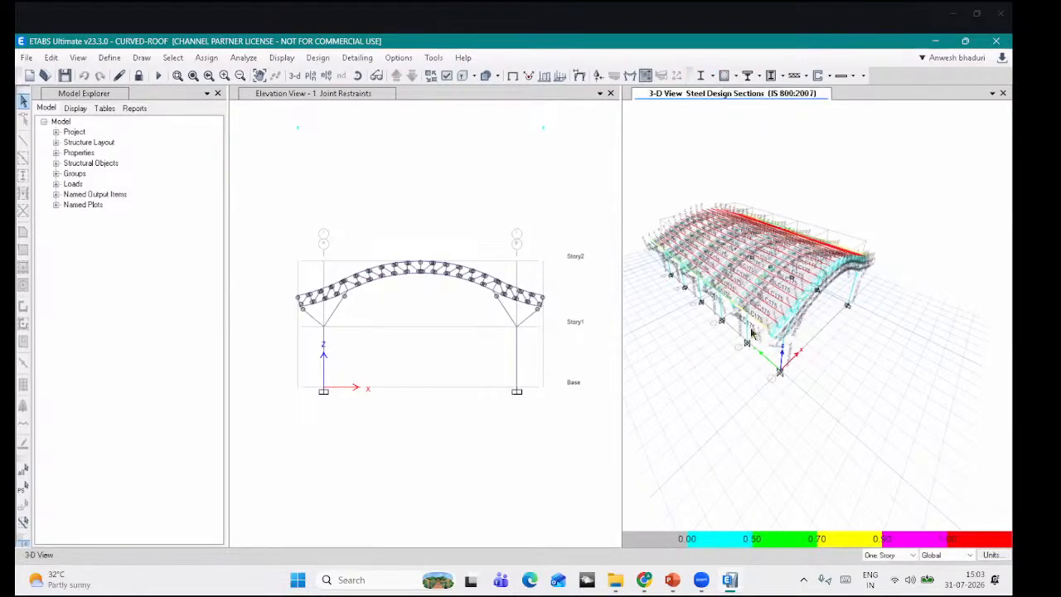
{"action": "scroll", "coordinate": [751, 326], "scroll_direction": "up", "scroll_amount": 5}
{"action": "scroll", "coordinate": [811, 368], "scroll_direction": "down", "scroll_amount": 5}
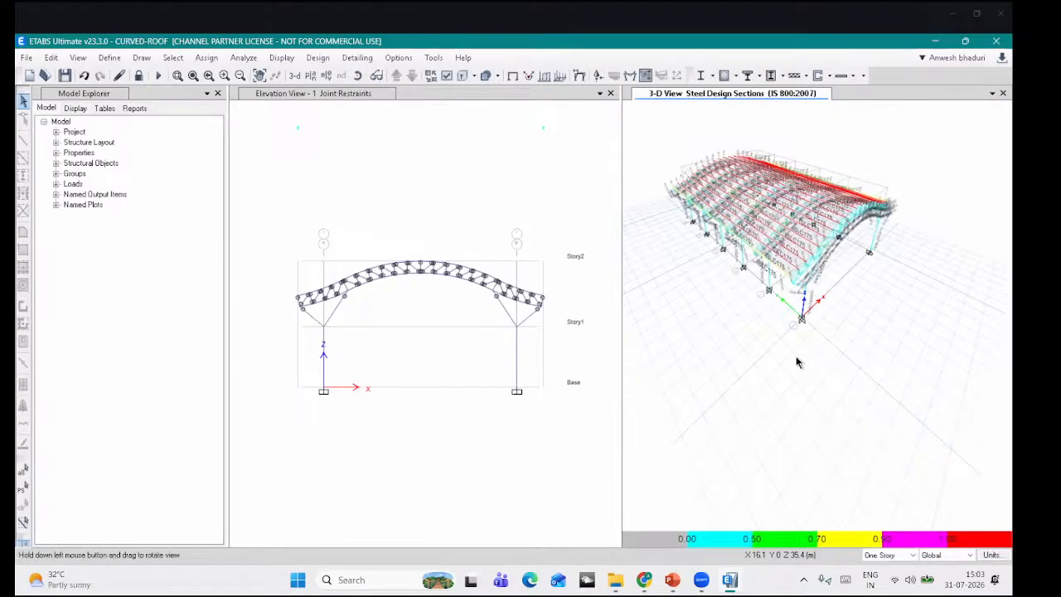
{"action": "left_click_drag", "start_coordinate": [832, 366], "coordinate": [676, 217]}
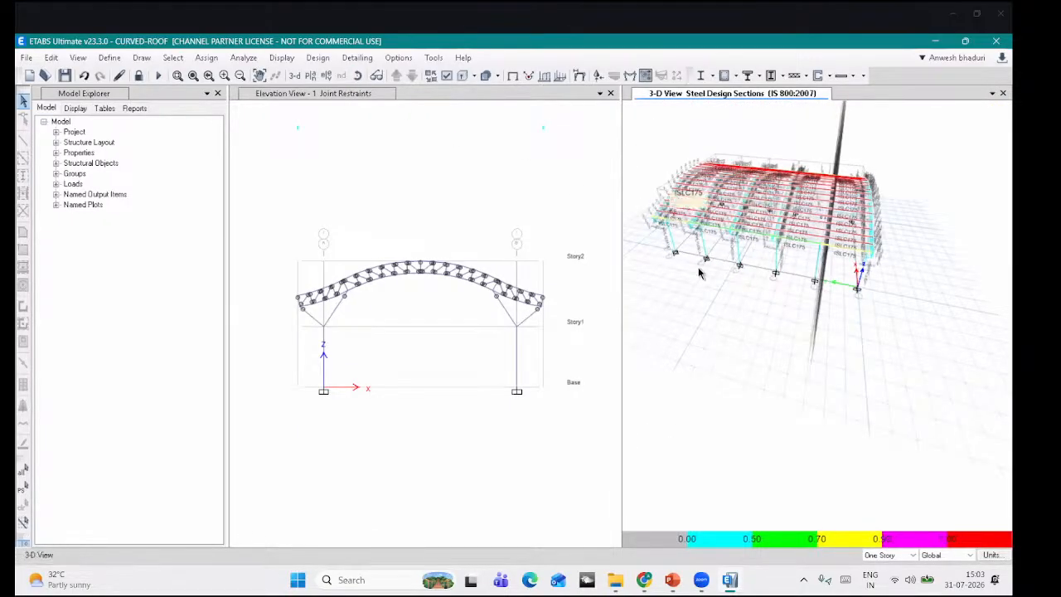
{"action": "scroll", "coordinate": [699, 272], "scroll_direction": "up", "scroll_amount": 5}
{"action": "left_click", "coordinate": [357, 75]}
{"action": "left_click_drag", "start_coordinate": [885, 330], "coordinate": [821, 325]}
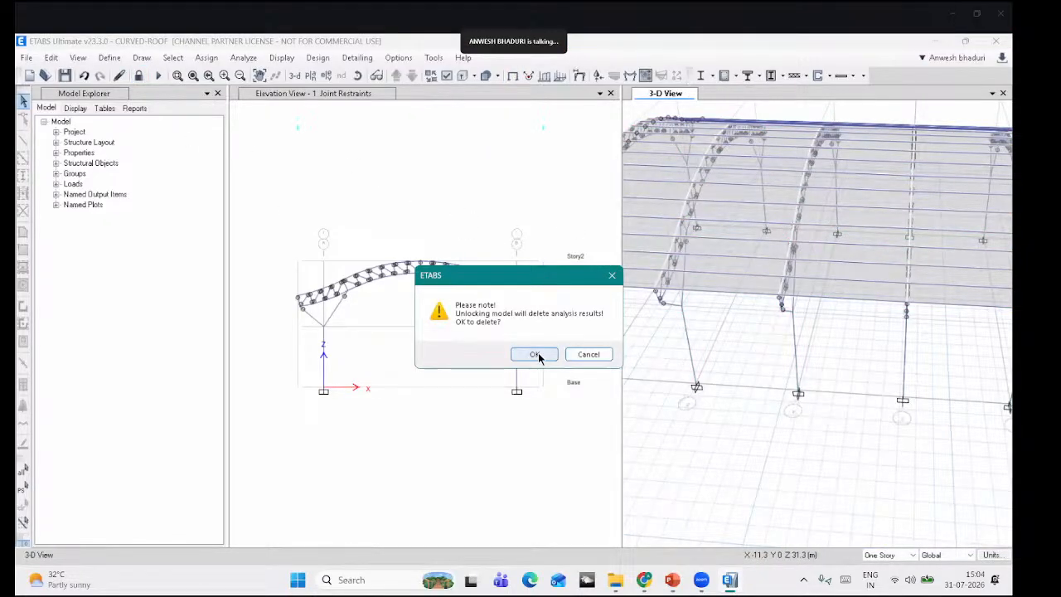
Step: Accept the unlock warning to discard analysis results, reorient the 3-D view, and open Define
{"action": "left_click", "coordinate": [537, 354]}
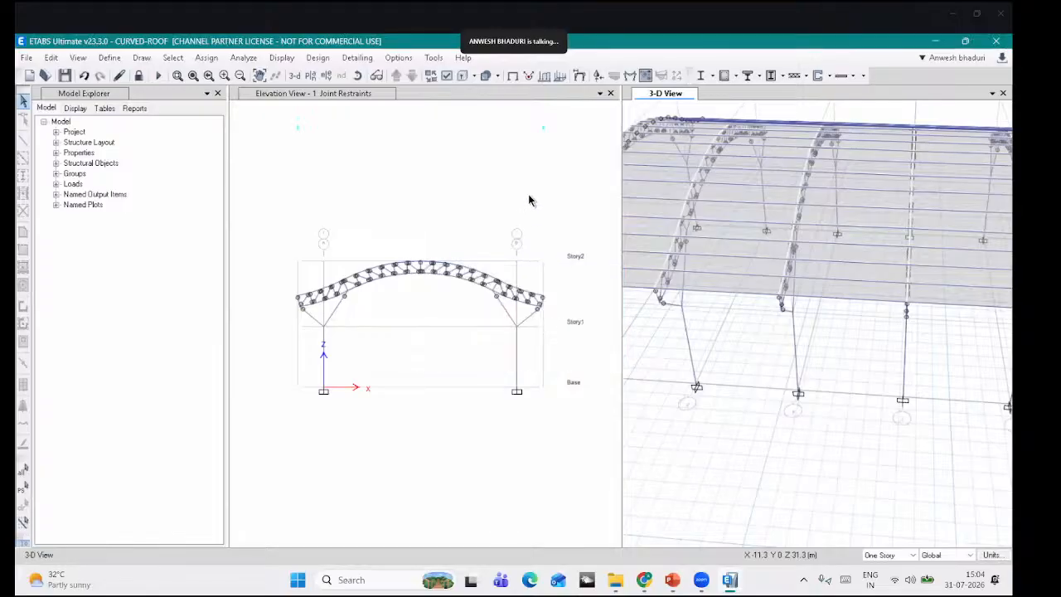
{"action": "scroll", "coordinate": [774, 263], "scroll_direction": "down", "scroll_amount": 5}
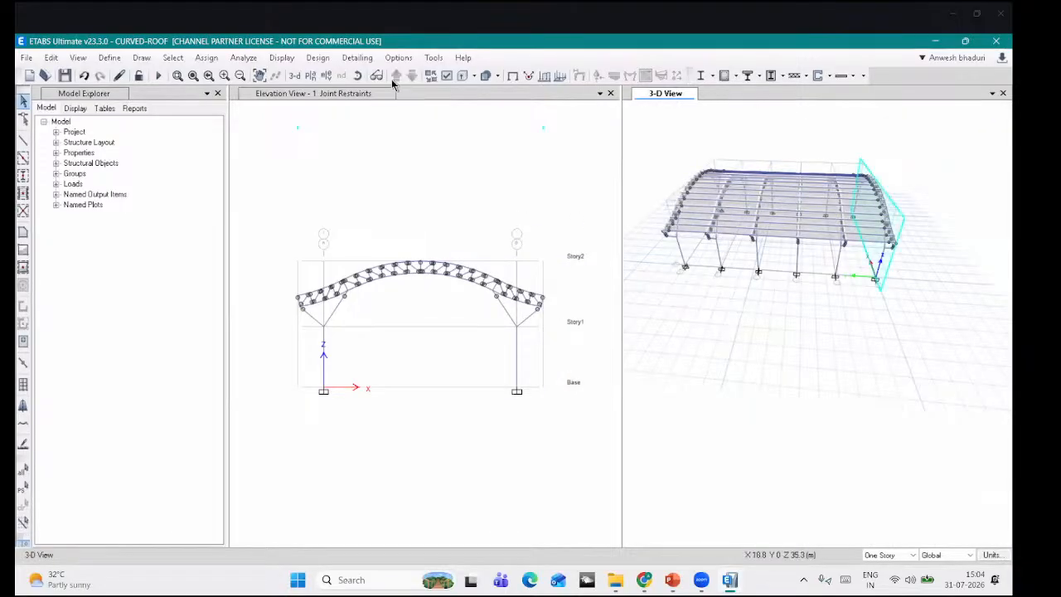
{"action": "left_click", "coordinate": [358, 76]}
{"action": "left_click_drag", "start_coordinate": [923, 323], "coordinate": [787, 285]}
{"action": "scroll", "coordinate": [786, 284], "scroll_direction": "up", "scroll_amount": 5}
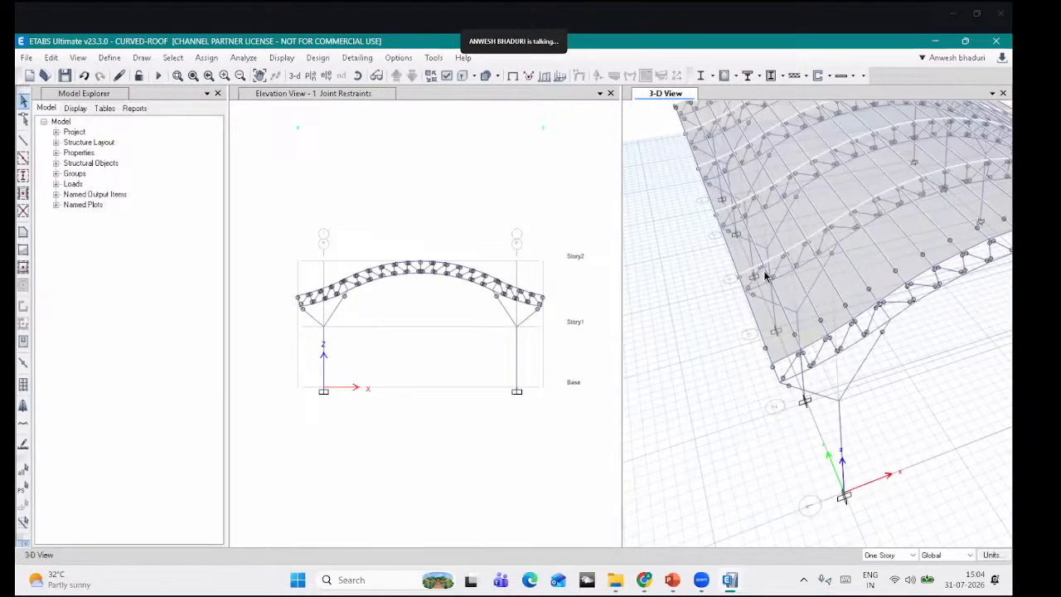
{"action": "left_click", "coordinate": [110, 58]}
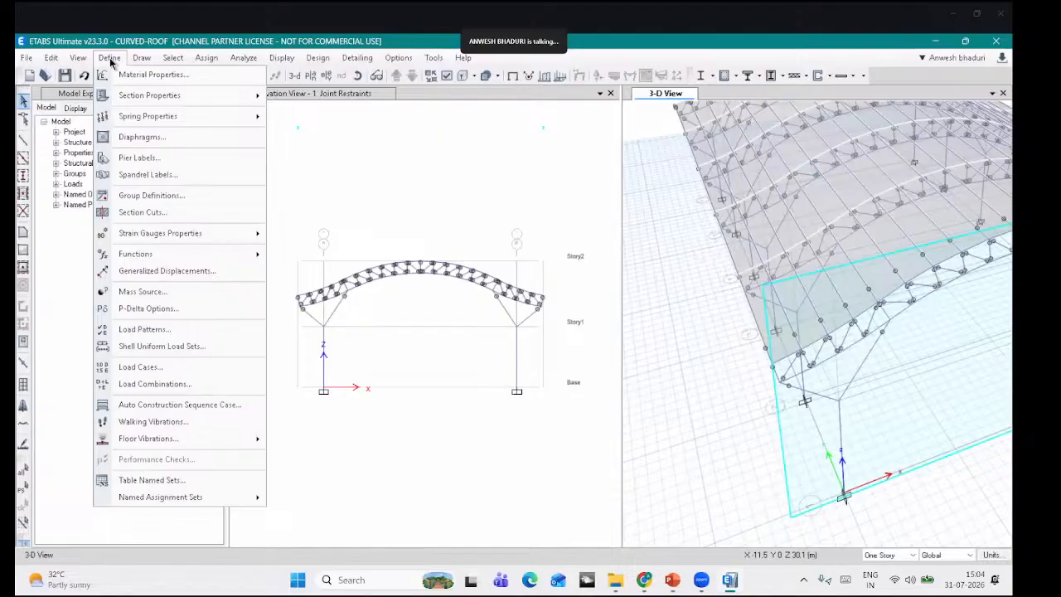
Step: Create the WX+ wind load pattern with Indian IS 875:2015 auto lateral load
{"action": "left_click", "coordinate": [143, 330]}
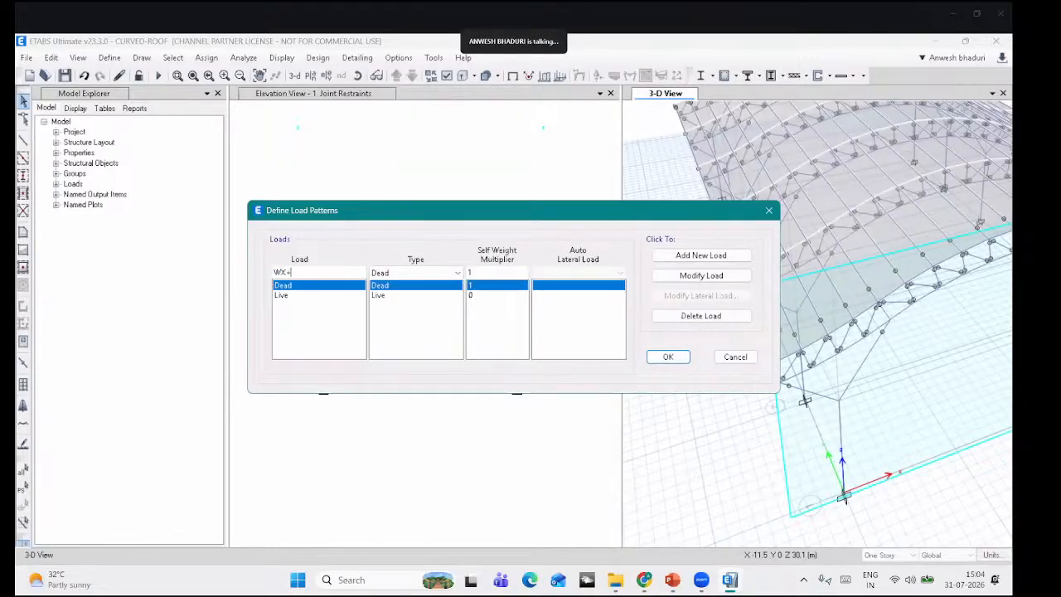
{"action": "left_click", "coordinate": [408, 274]}
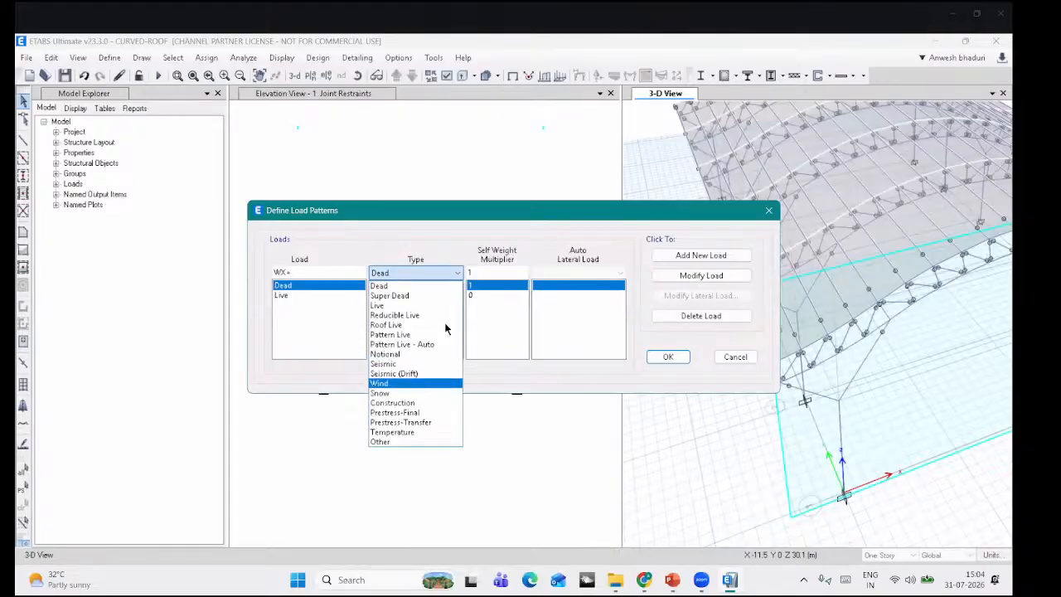
{"action": "key", "text": "Return"}
{"action": "left_click", "coordinate": [578, 272]}
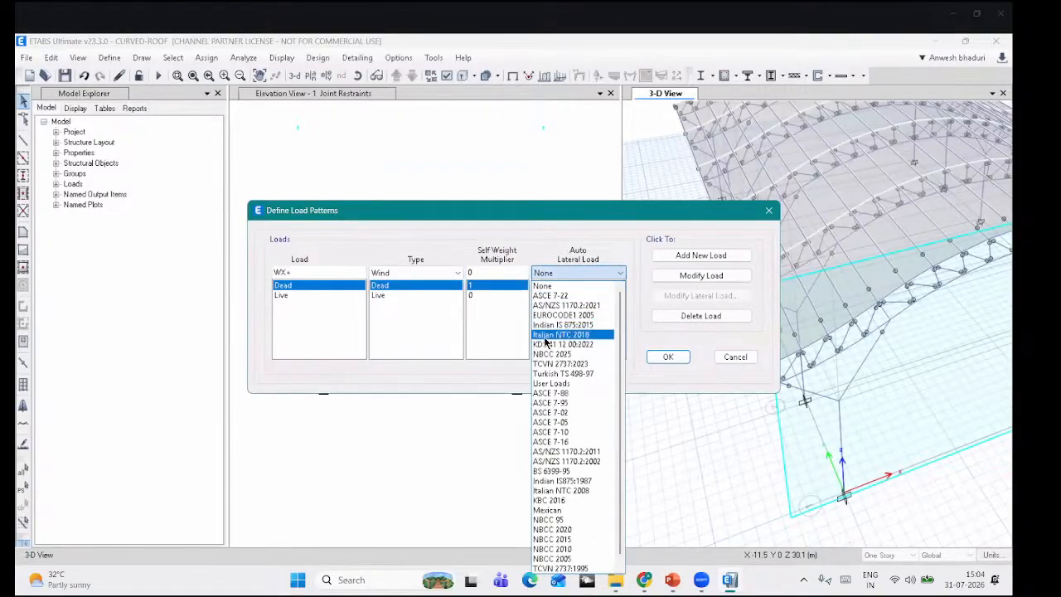
{"action": "left_click", "coordinate": [711, 258]}
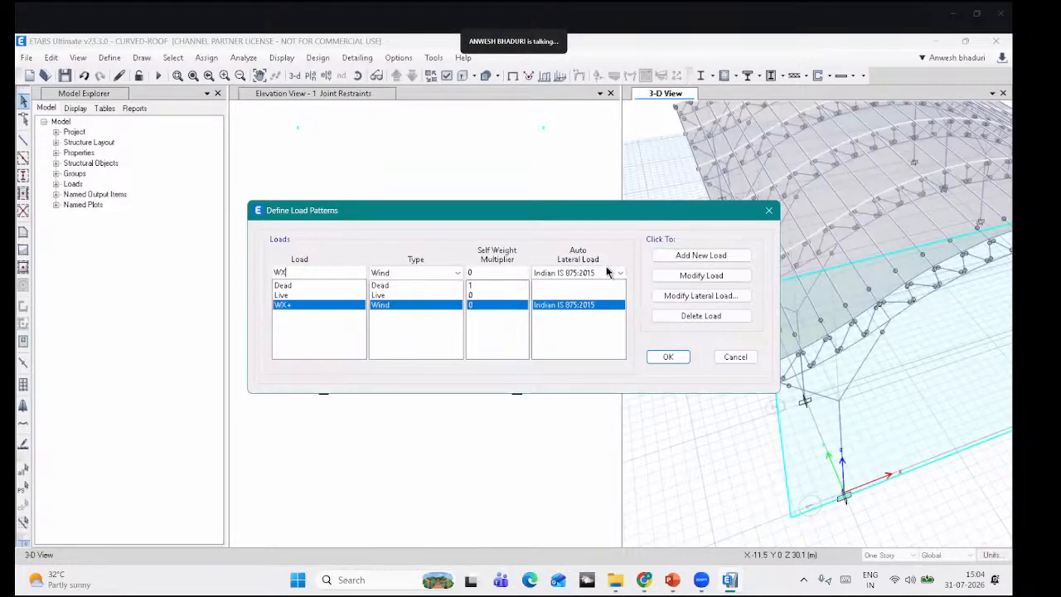
Step: Add the WX-, WY+ and WY- wind patterns, then open WX+'s IS 875 wind settings
{"action": "type", "text": "-"}
{"action": "left_click", "coordinate": [690, 255]}
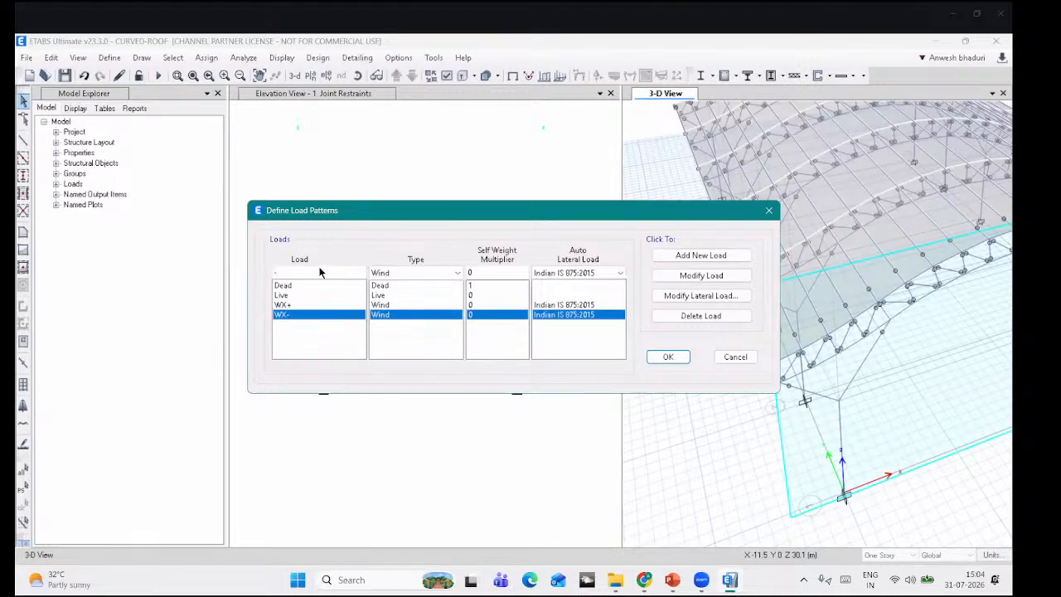
{"action": "type", "text": "WY-"}
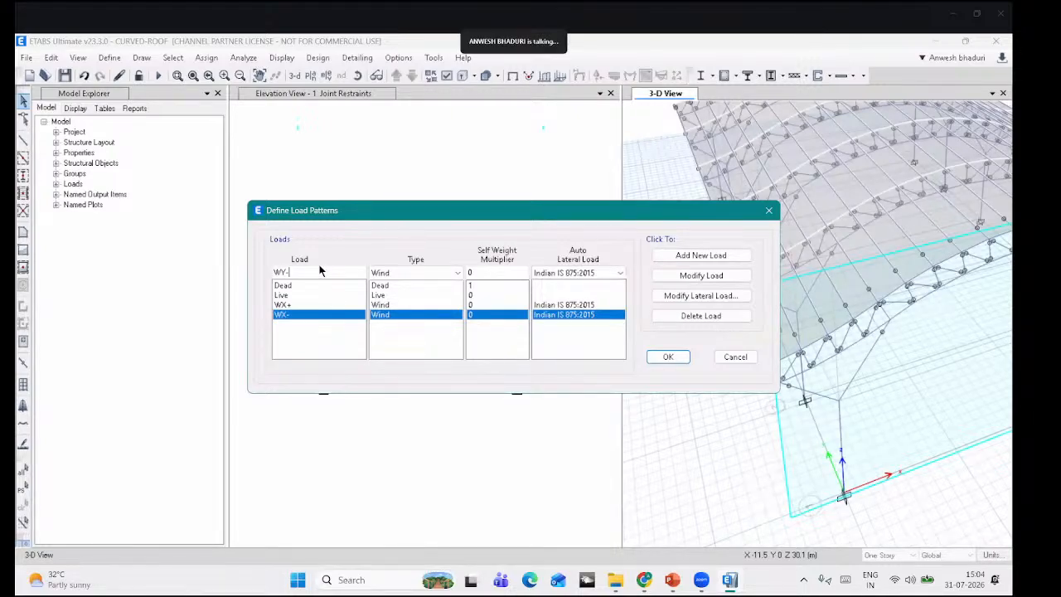
{"action": "left_click", "coordinate": [685, 257]}
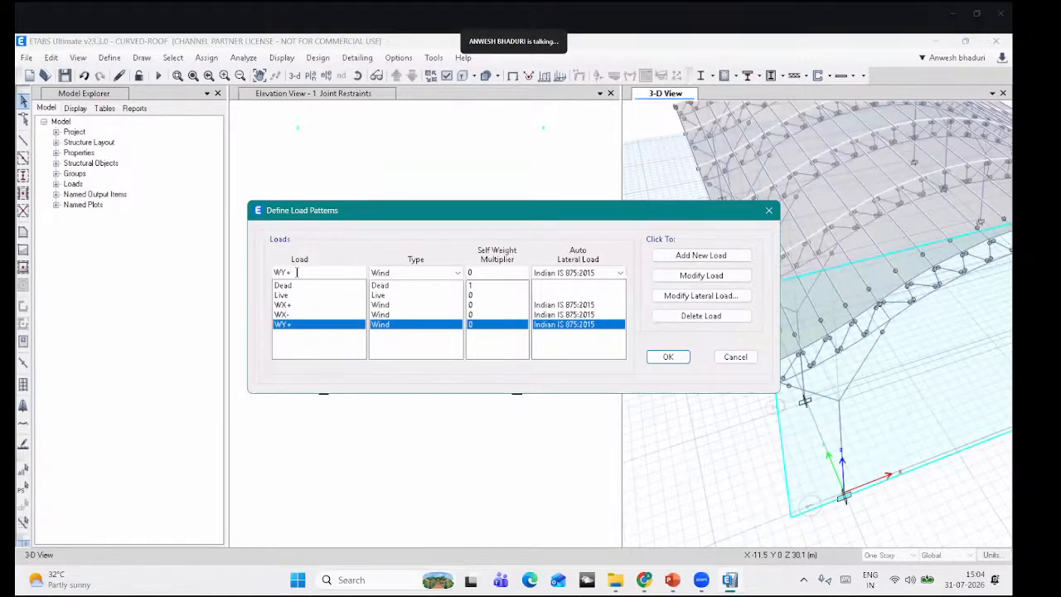
{"action": "left_click", "coordinate": [701, 256]}
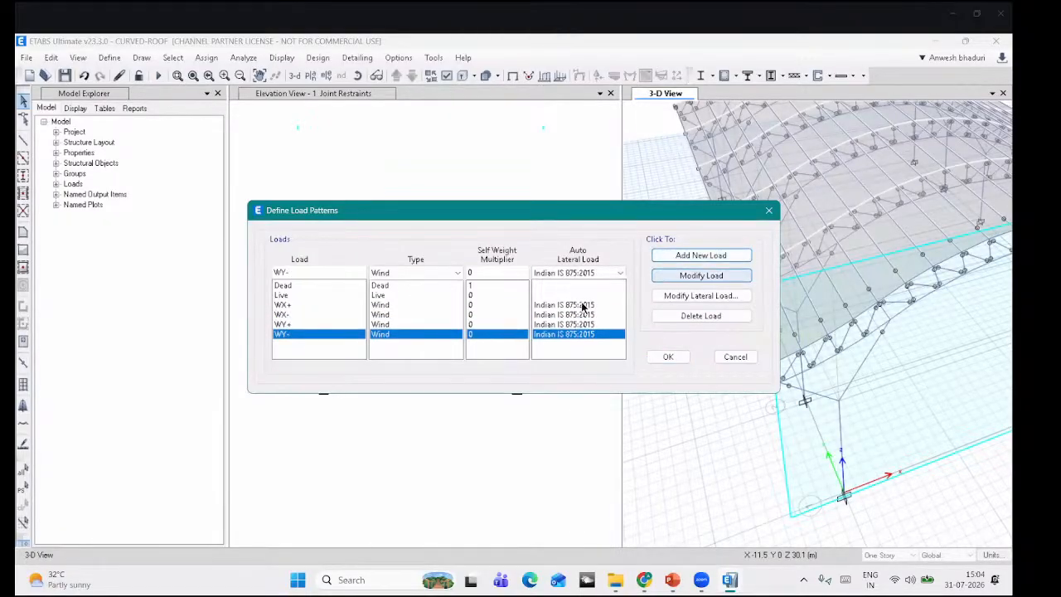
{"action": "left_click", "coordinate": [583, 305]}
{"action": "left_click", "coordinate": [670, 296]}
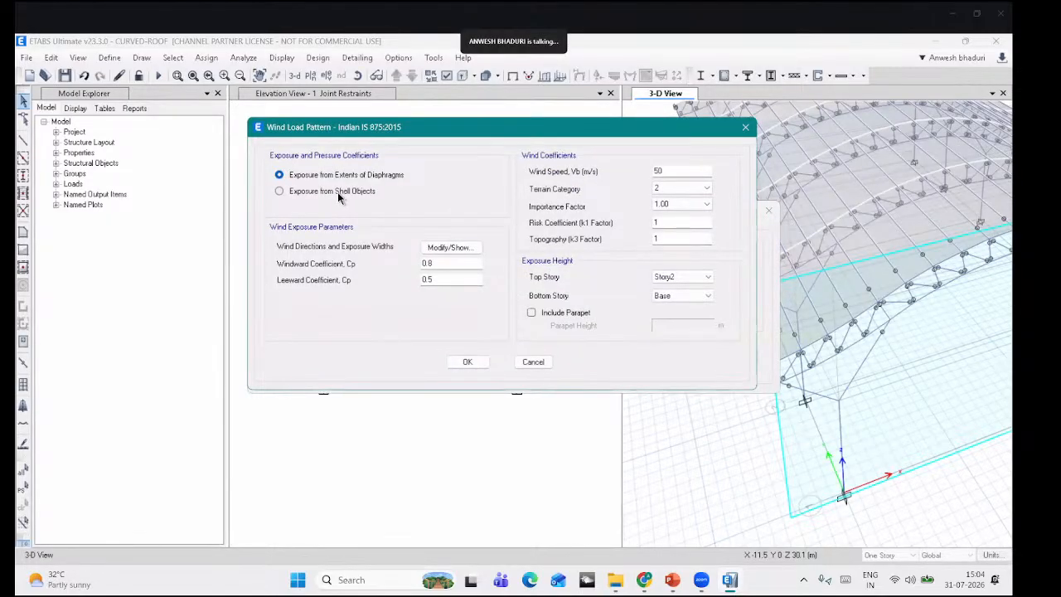
Step: Set the WX+ and WX- wind patterns to take exposure from shell objects
{"action": "left_click", "coordinate": [310, 192]}
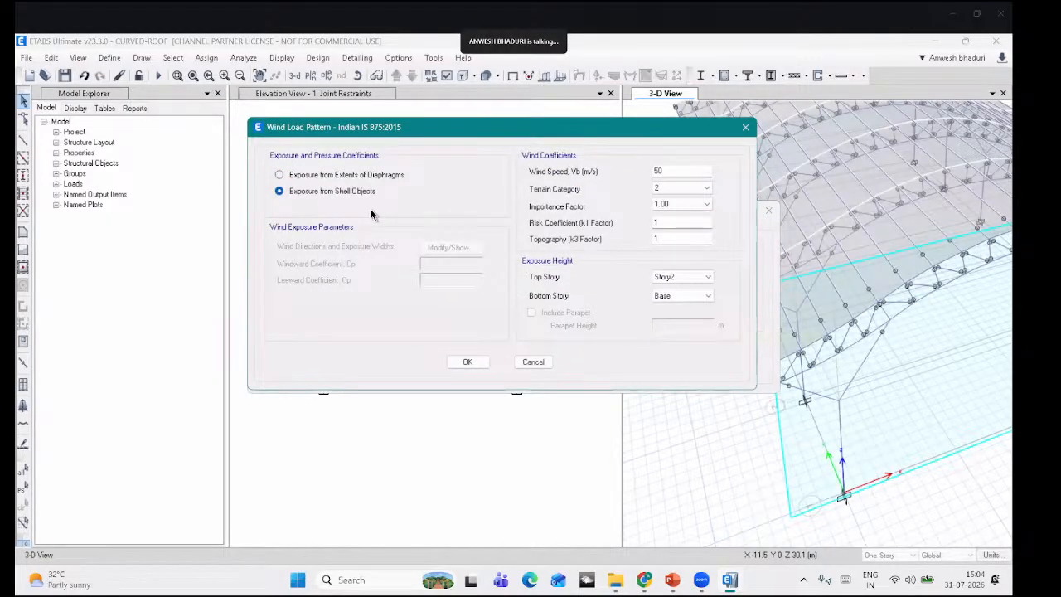
{"action": "left_click", "coordinate": [467, 363]}
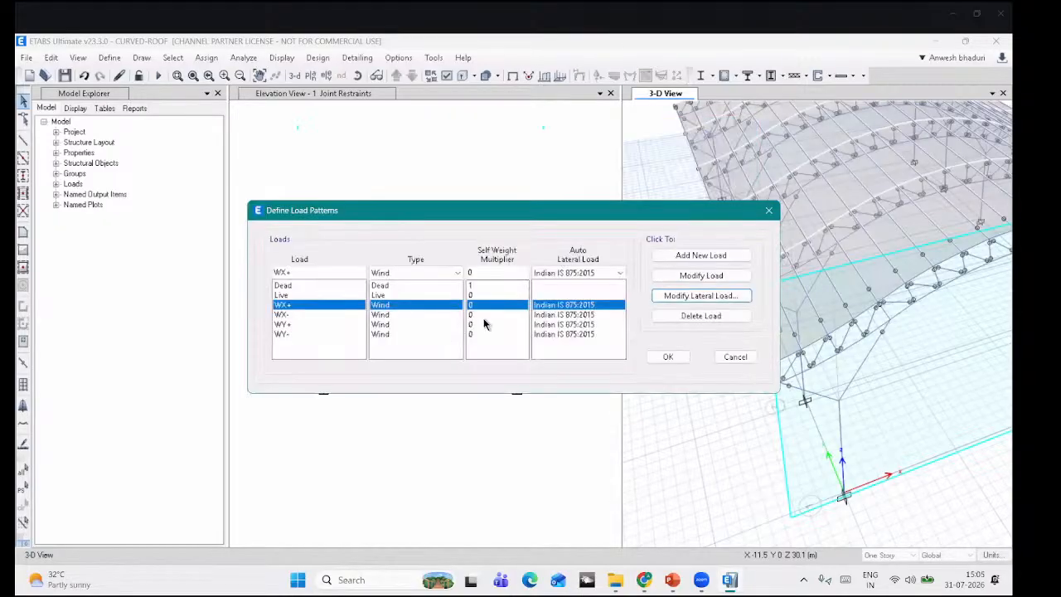
{"action": "left_click", "coordinate": [485, 316]}
{"action": "left_click", "coordinate": [700, 296]}
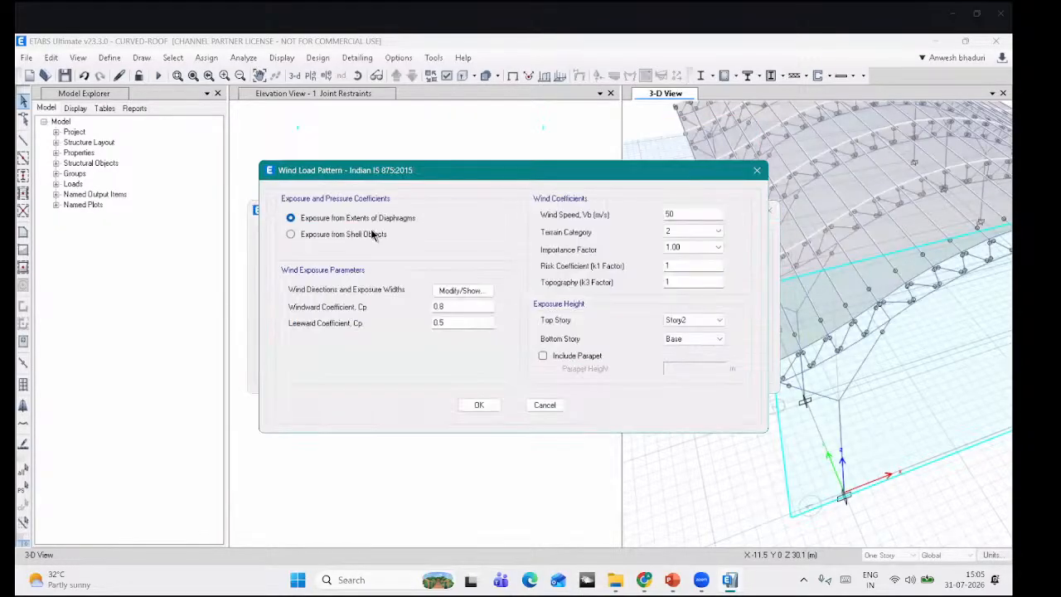
{"action": "left_click", "coordinate": [480, 405]}
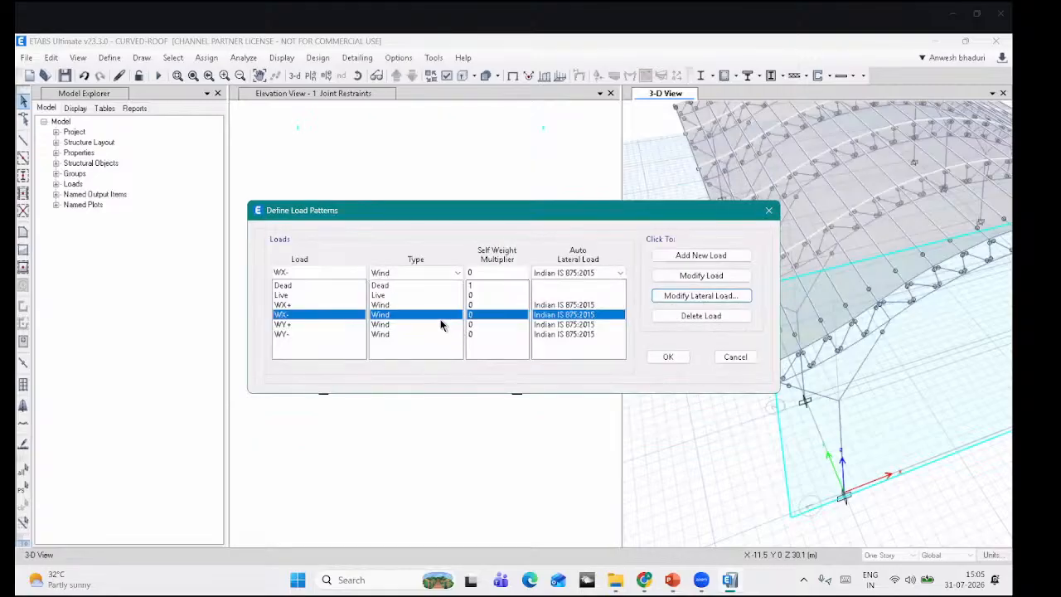
Step: Set the WY+ and WY- wind patterns to take exposure from shell objects
{"action": "left_click", "coordinate": [441, 325]}
{"action": "left_click", "coordinate": [693, 298]}
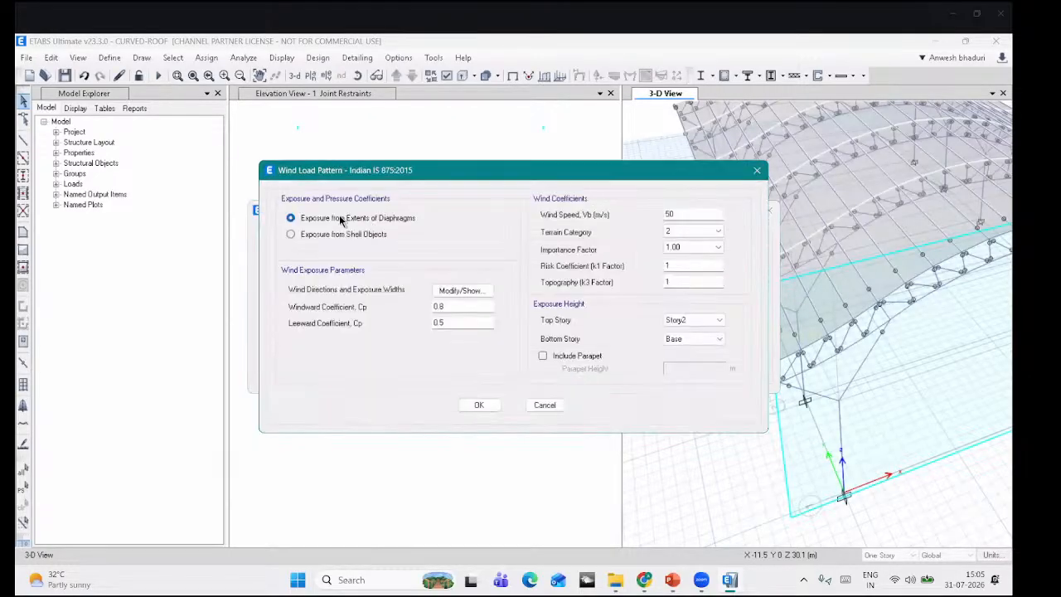
{"action": "key", "text": "Down"}
{"action": "left_click", "coordinate": [479, 405]}
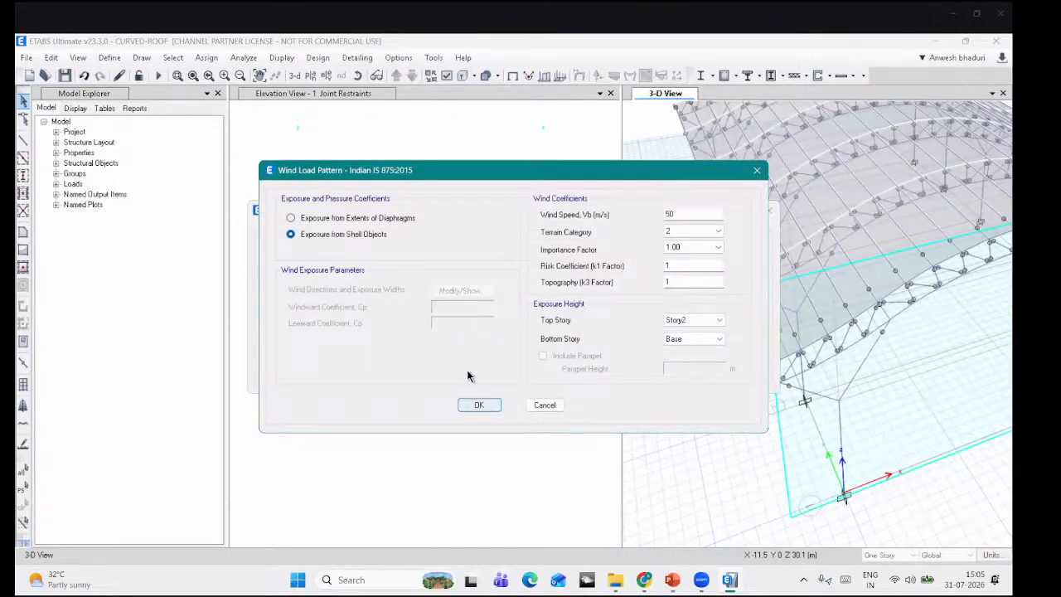
{"action": "left_click", "coordinate": [401, 335]}
{"action": "left_click", "coordinate": [695, 296]}
{"action": "left_click", "coordinate": [479, 405]}
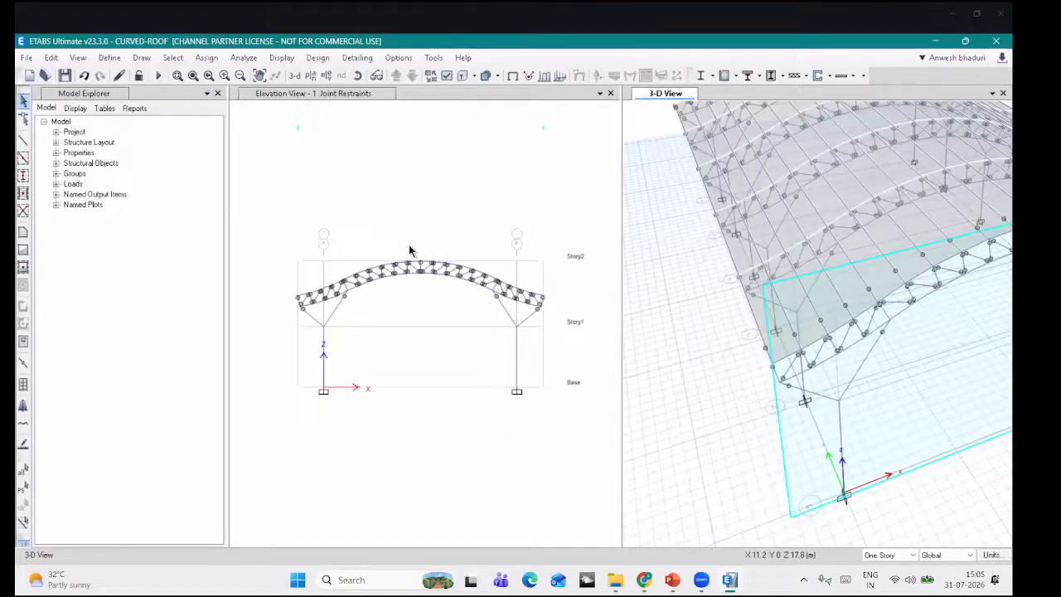
Step: Pan and orbit the 3-D shed view and recentre the truss elevation drawing
{"action": "middle_click_drag", "start_coordinate": [711, 207], "coordinate": [720, 282]}
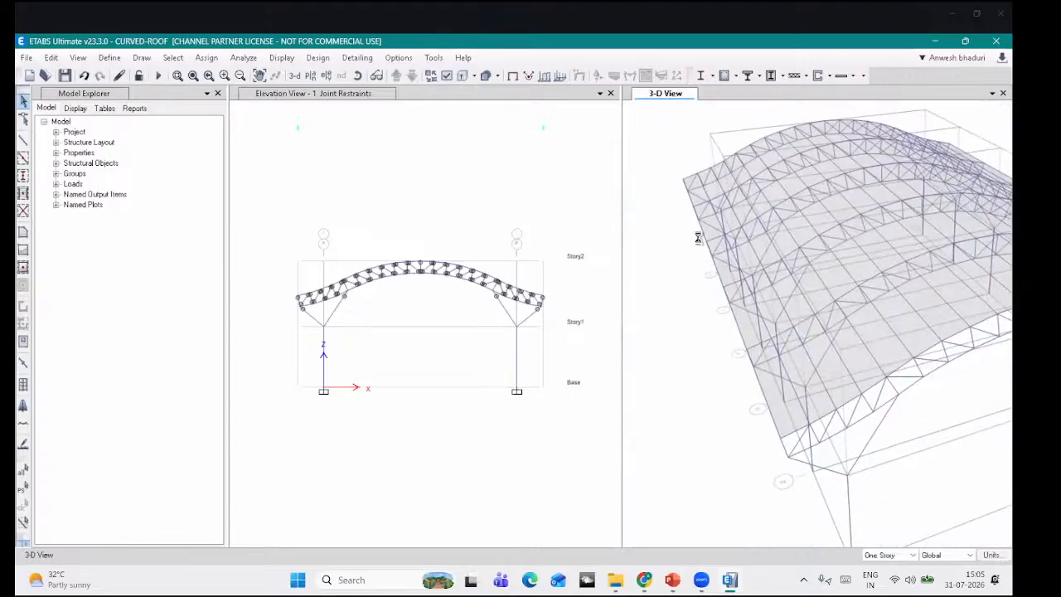
{"action": "left_click", "coordinate": [357, 75]}
{"action": "left_click_drag", "start_coordinate": [829, 445], "coordinate": [800, 358]}
{"action": "middle_click_drag", "start_coordinate": [800, 358], "coordinate": [773, 407]}
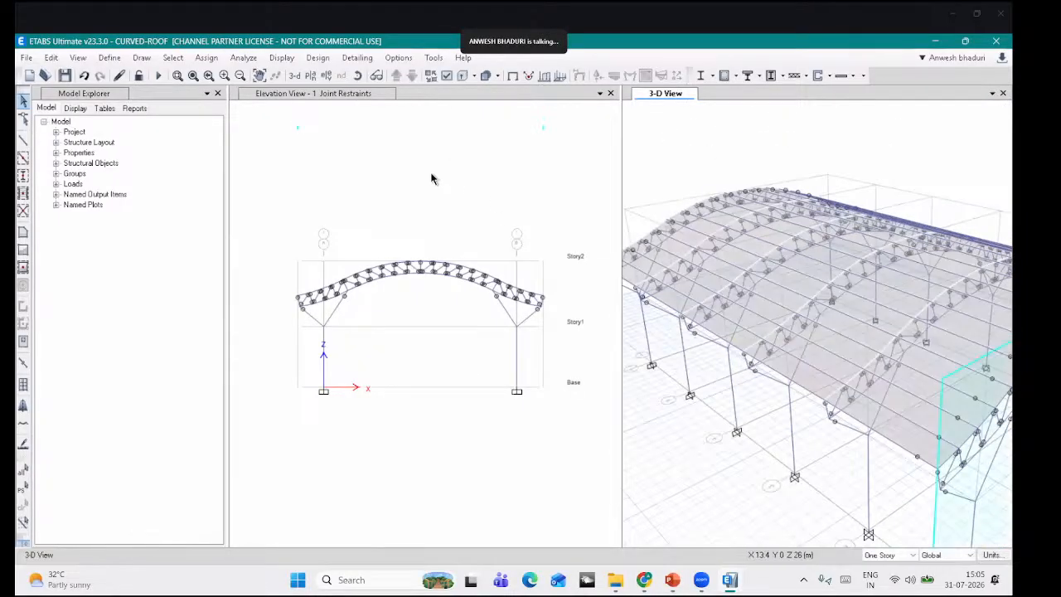
{"action": "scroll", "coordinate": [310, 217], "scroll_direction": "up", "scroll_amount": 4}
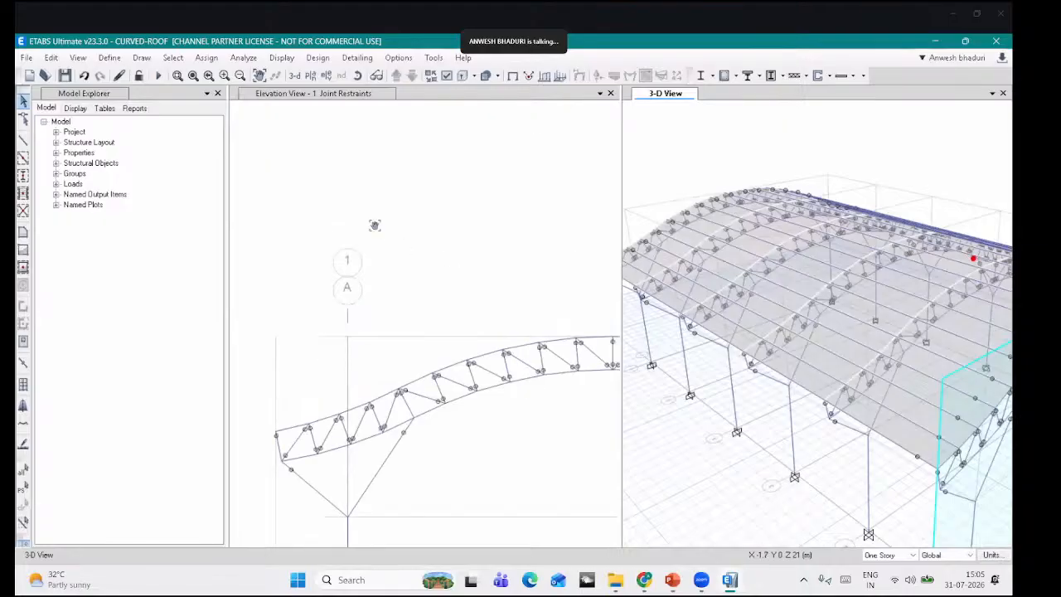
{"action": "scroll", "coordinate": [321, 175], "scroll_direction": "down", "scroll_amount": 5}
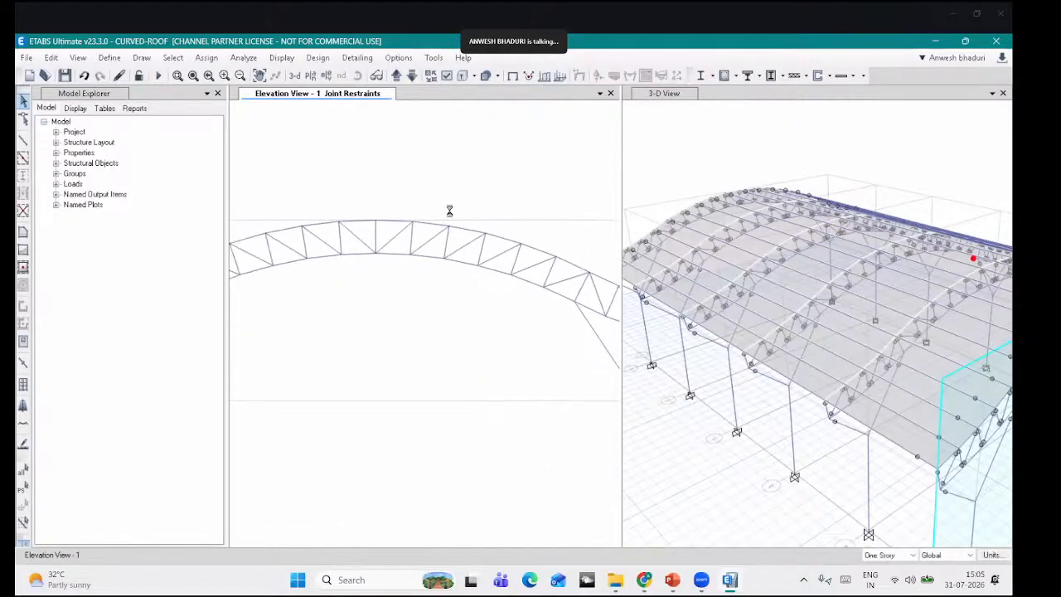
{"action": "middle_click_drag", "start_coordinate": [800, 251], "coordinate": [839, 210]}
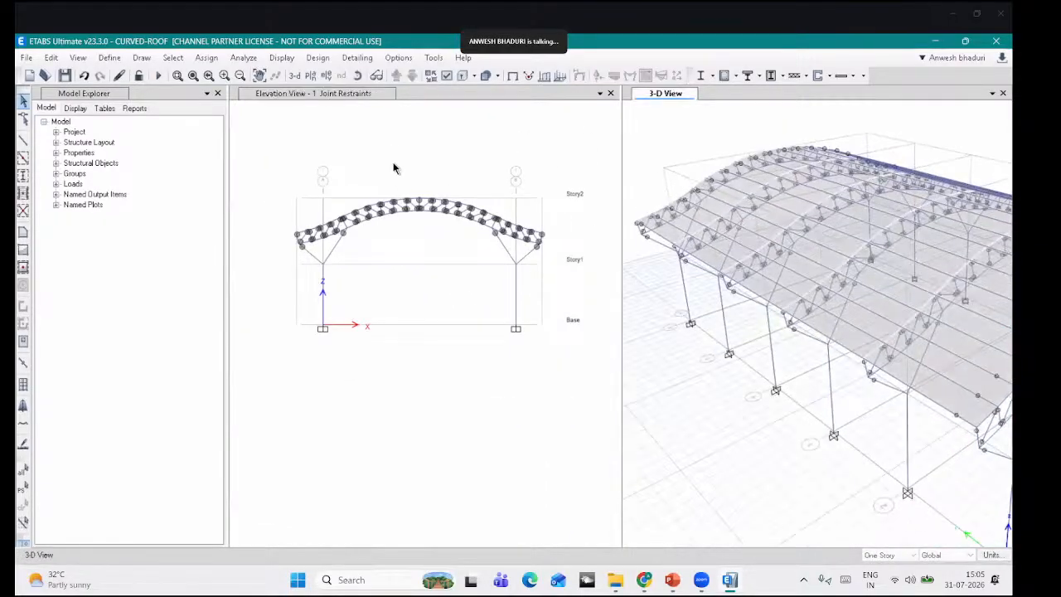
{"action": "middle_click_drag", "start_coordinate": [382, 185], "coordinate": [369, 223]}
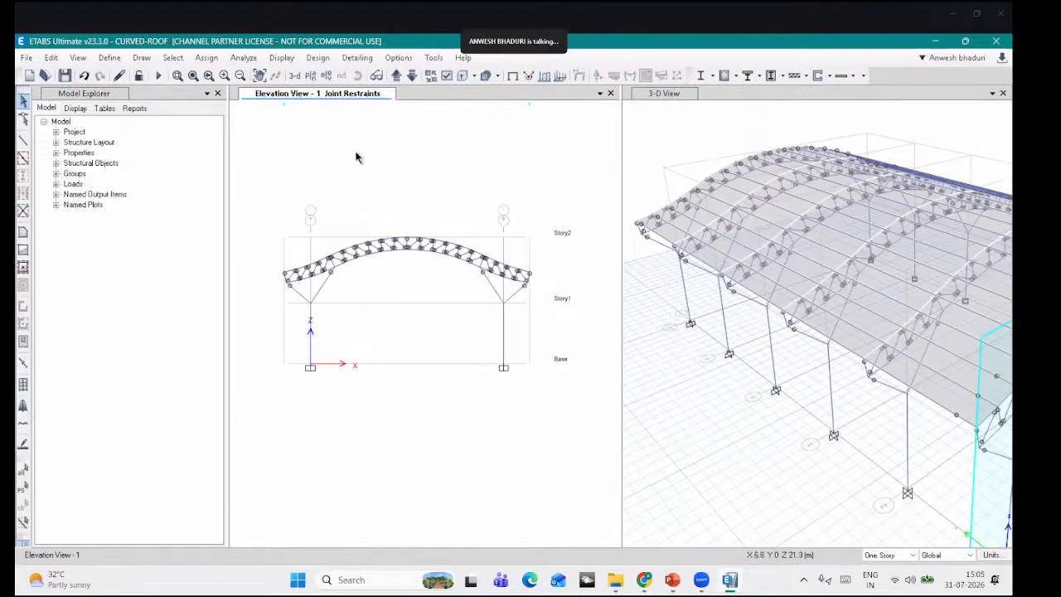
{"action": "left_click", "coordinate": [661, 372]}
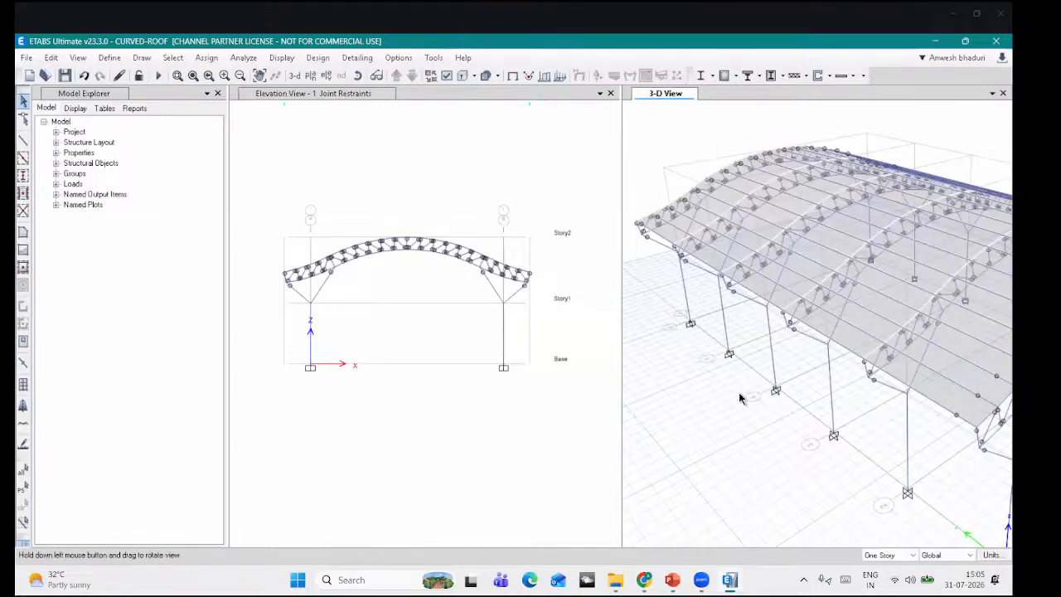
{"action": "left_click_drag", "start_coordinate": [740, 398], "coordinate": [830, 284]}
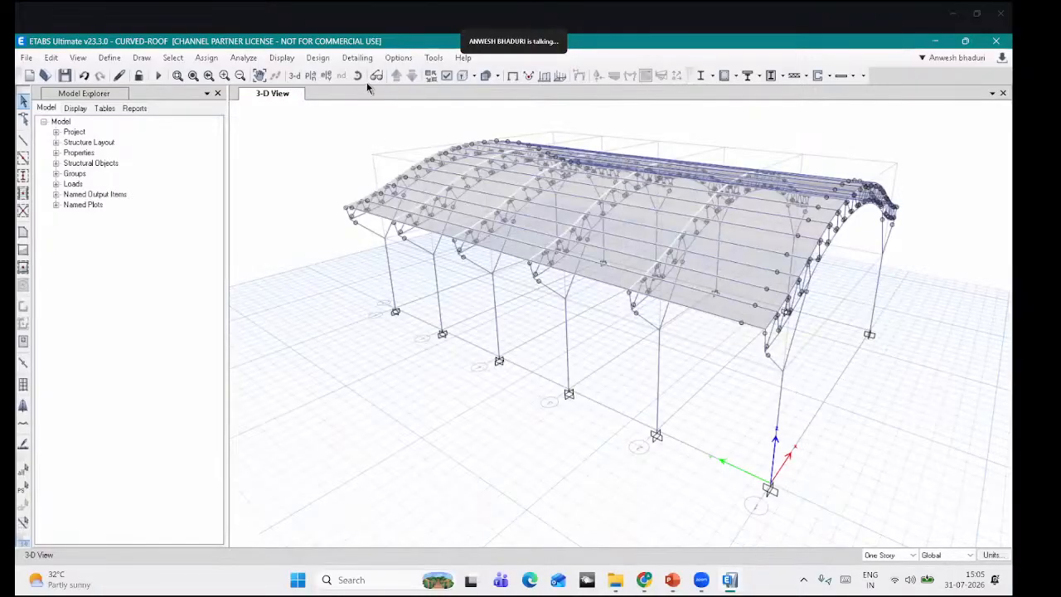
Step: Turn the view to face the roof and window-select all 50 roof shells and 288 frames
{"action": "left_click_drag", "start_coordinate": [808, 353], "coordinate": [779, 367]}
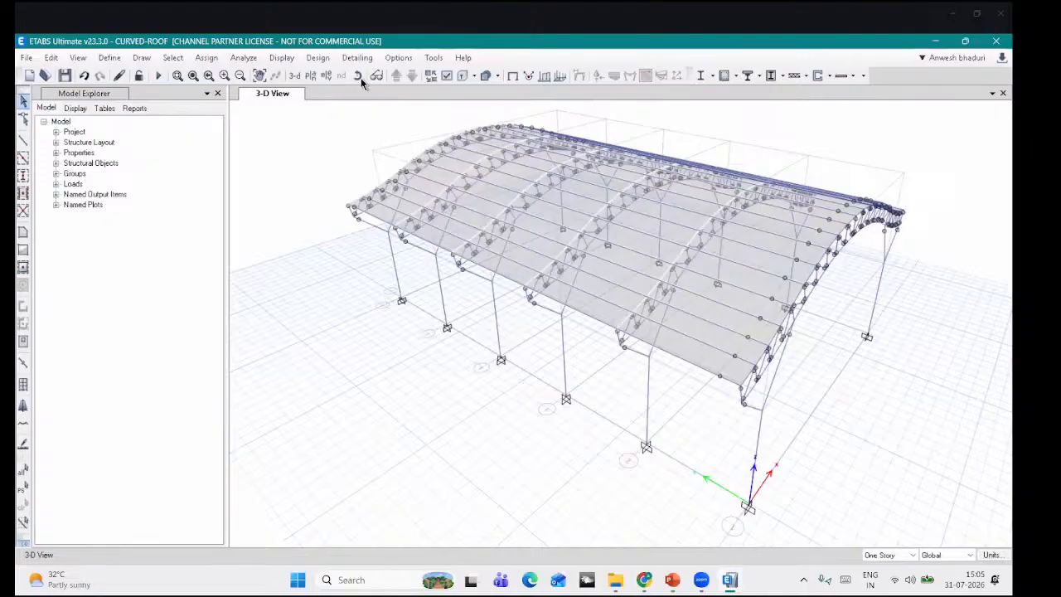
{"action": "left_click_drag", "start_coordinate": [586, 422], "coordinate": [510, 431]}
{"action": "scroll", "coordinate": [489, 248], "scroll_direction": "down", "scroll_amount": 5}
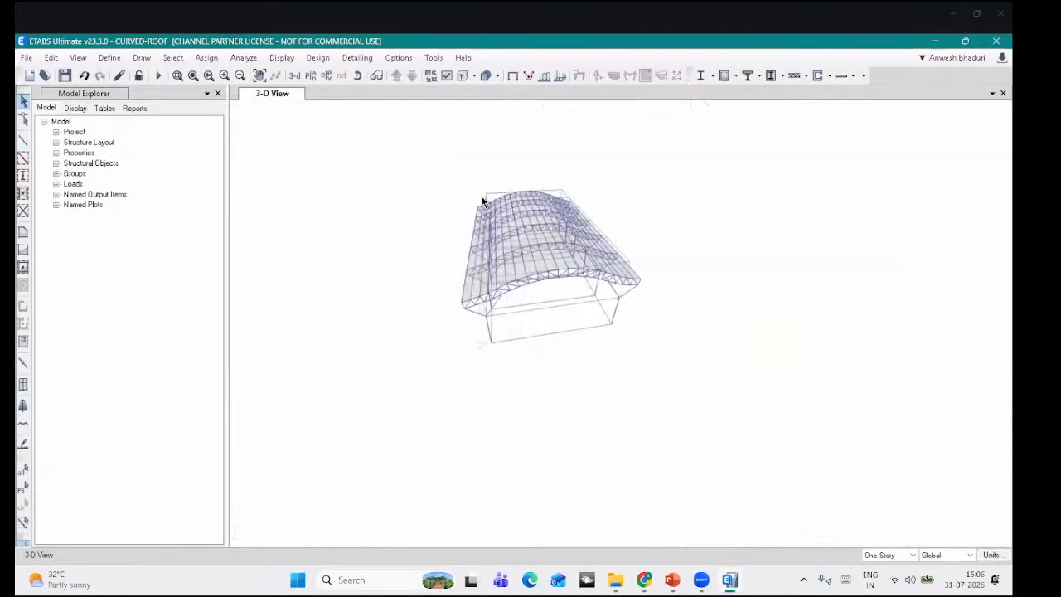
{"action": "left_click", "coordinate": [358, 77]}
{"action": "left_click_drag", "start_coordinate": [499, 246], "coordinate": [503, 276]}
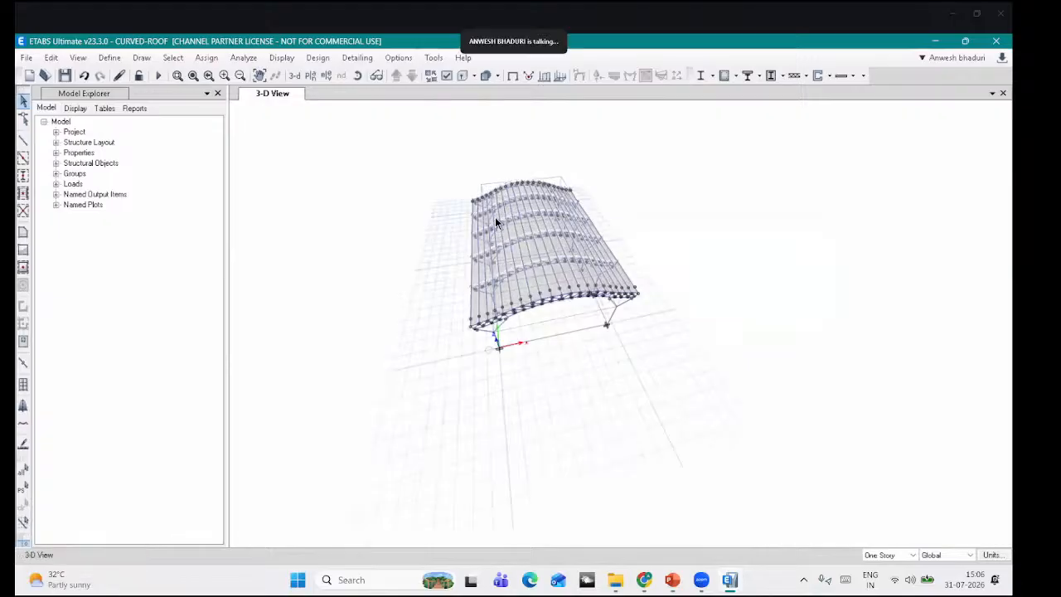
{"action": "scroll", "coordinate": [495, 217], "scroll_direction": "up", "scroll_amount": 4}
{"action": "left_click_drag", "start_coordinate": [563, 129], "coordinate": [374, 290]}
{"action": "left_click_drag", "start_coordinate": [580, 176], "coordinate": [369, 351]}
{"action": "left_click_drag", "start_coordinate": [615, 286], "coordinate": [376, 501]}
{"action": "middle_click_drag", "start_coordinate": [637, 372], "coordinate": [639, 292]}
{"action": "left_click_drag", "start_coordinate": [639, 297], "coordinate": [412, 488]}
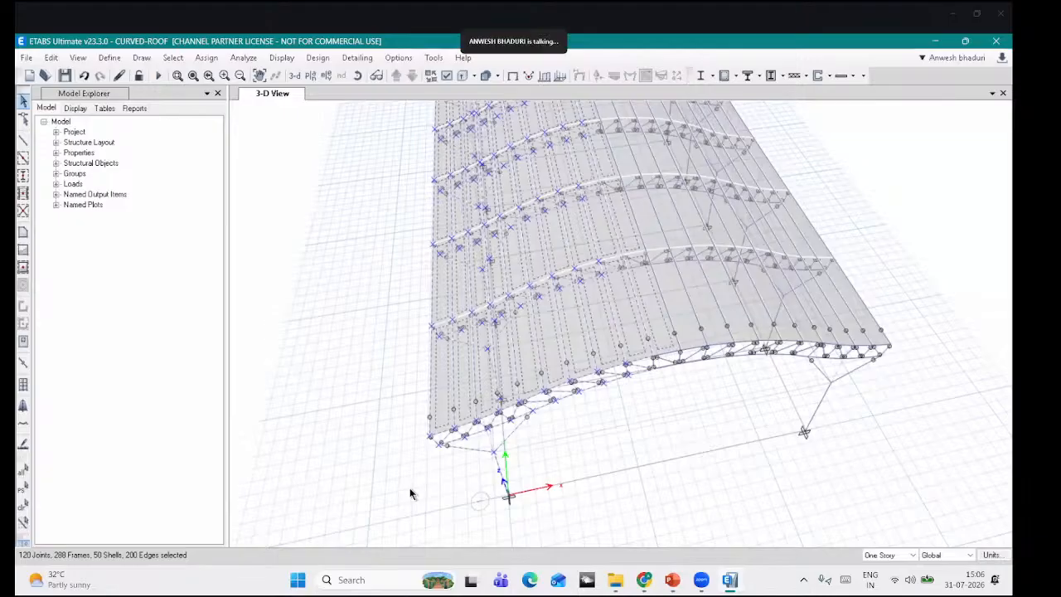
Step: Apply a WX+ windward (varies) wind pressure coefficient of Cp 0.85 to the selected roof shells
{"action": "left_click", "coordinate": [207, 57]}
{"action": "mouse_move", "coordinate": [281, 199]}
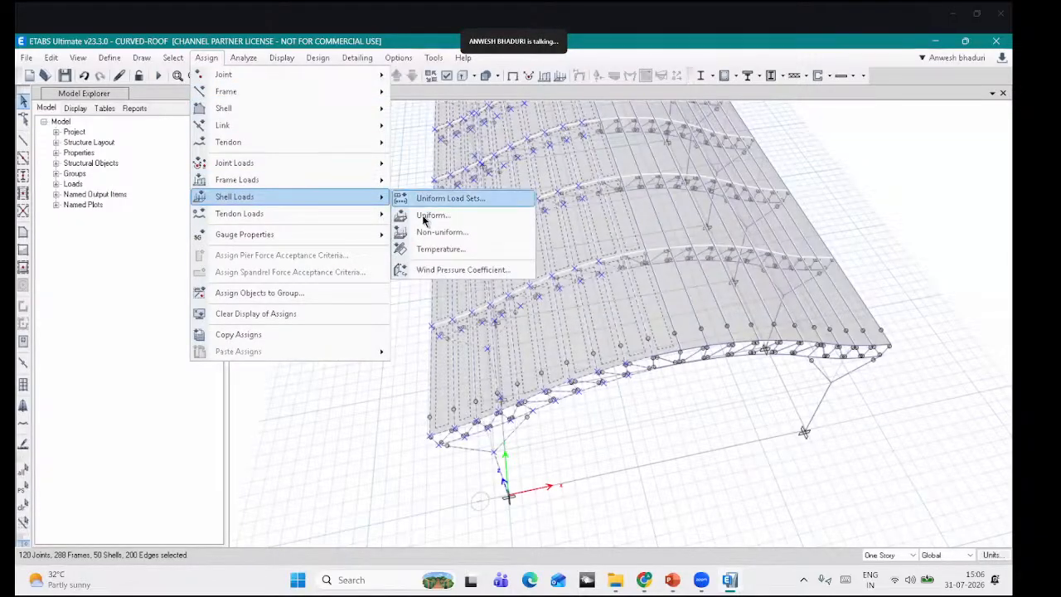
{"action": "left_click", "coordinate": [424, 271]}
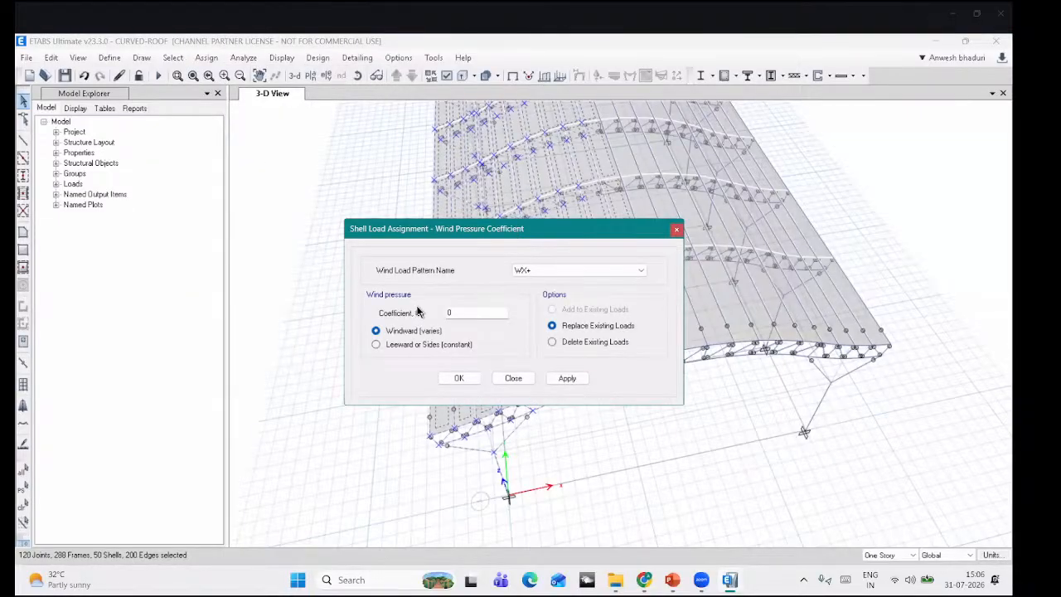
{"action": "left_click", "coordinate": [449, 80]}
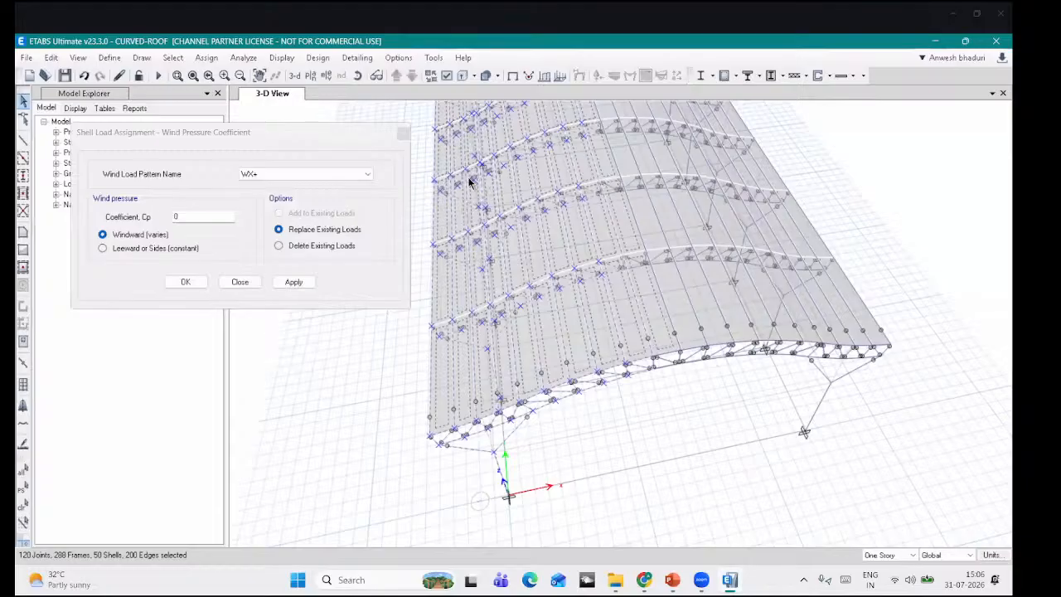
{"action": "left_click", "coordinate": [277, 144]}
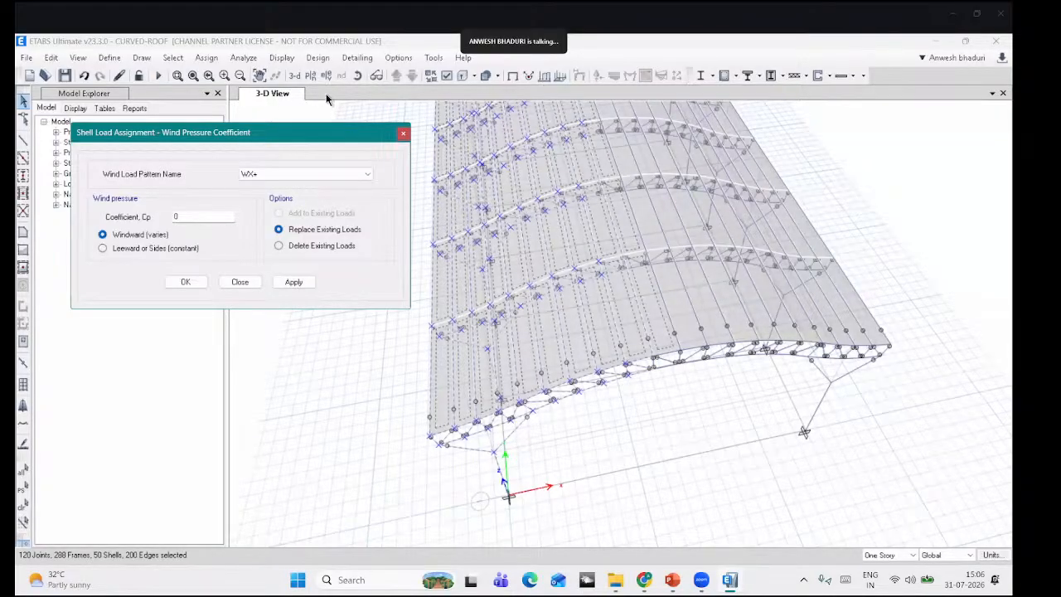
{"action": "left_click", "coordinate": [358, 75]}
{"action": "left_click_drag", "start_coordinate": [405, 440], "coordinate": [273, 254]}
{"action": "left_click", "coordinate": [214, 253]}
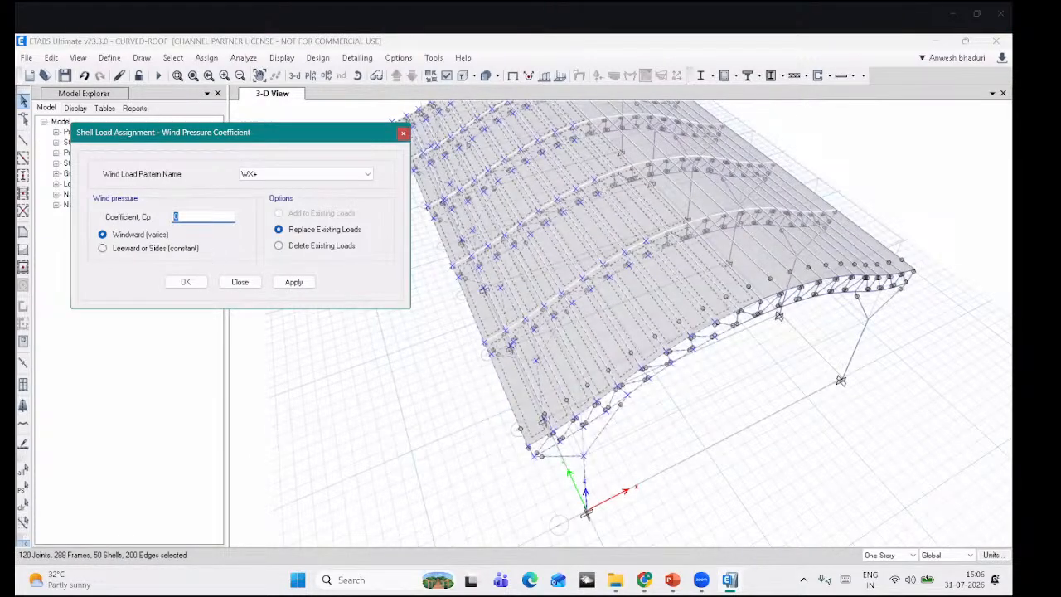
{"action": "type", "text": ".85"}
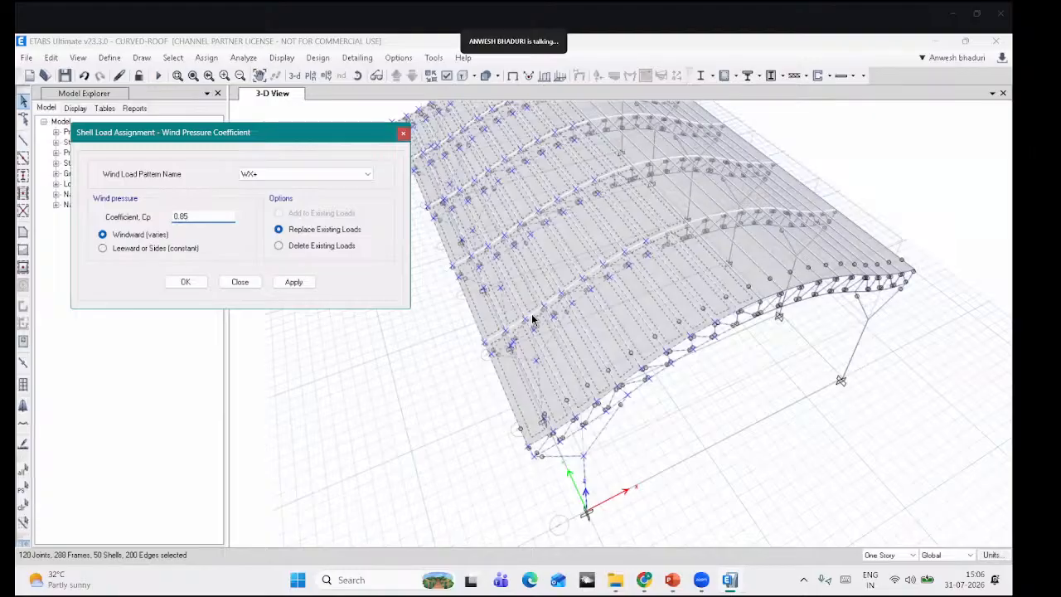
{"action": "middle_click_drag", "start_coordinate": [540, 114], "coordinate": [552, 184]}
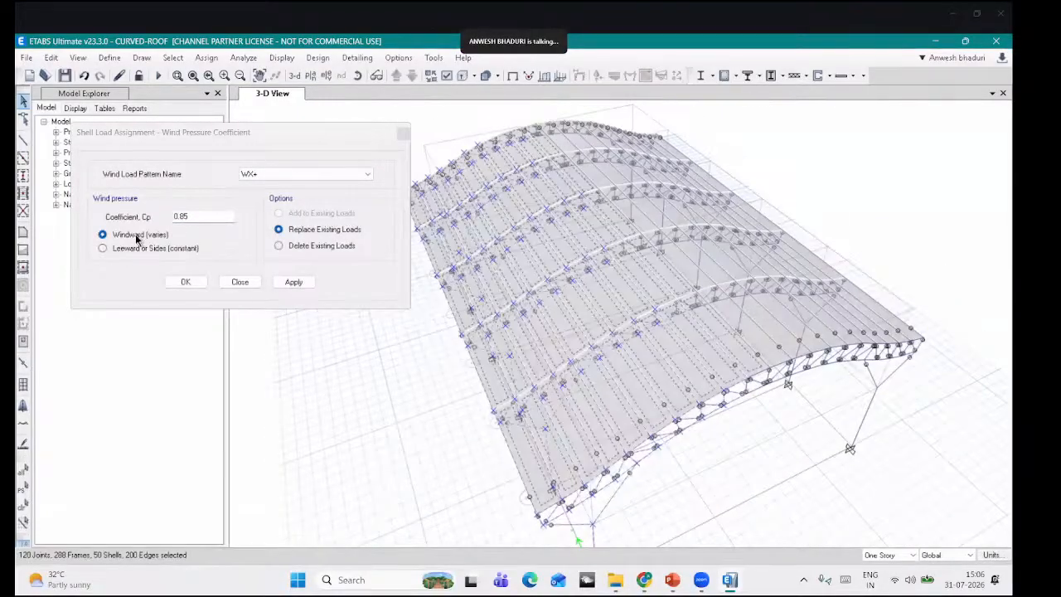
{"action": "left_click", "coordinate": [295, 283]}
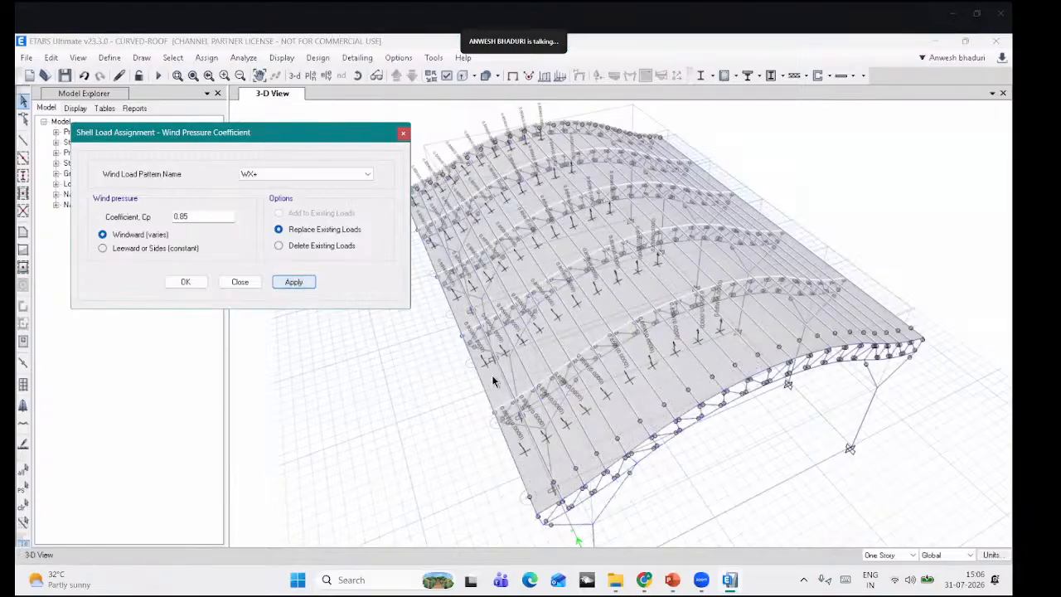
Step: Select the far slope and ridge shells and apply WX+ leeward constant Cp 0.5
{"action": "left_click", "coordinate": [357, 76]}
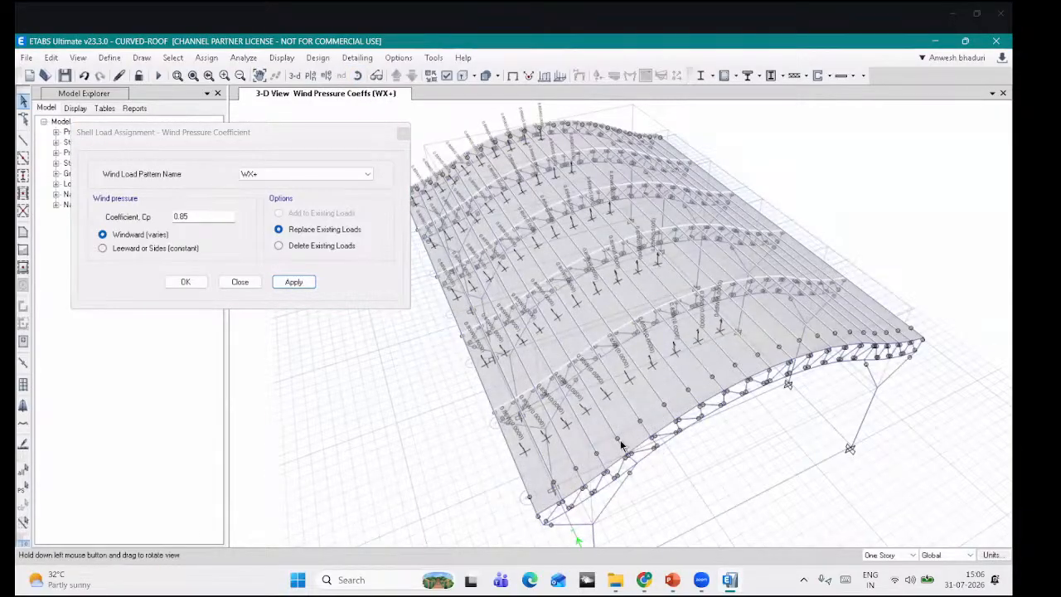
{"action": "left_click_drag", "start_coordinate": [621, 445], "coordinate": [700, 417]}
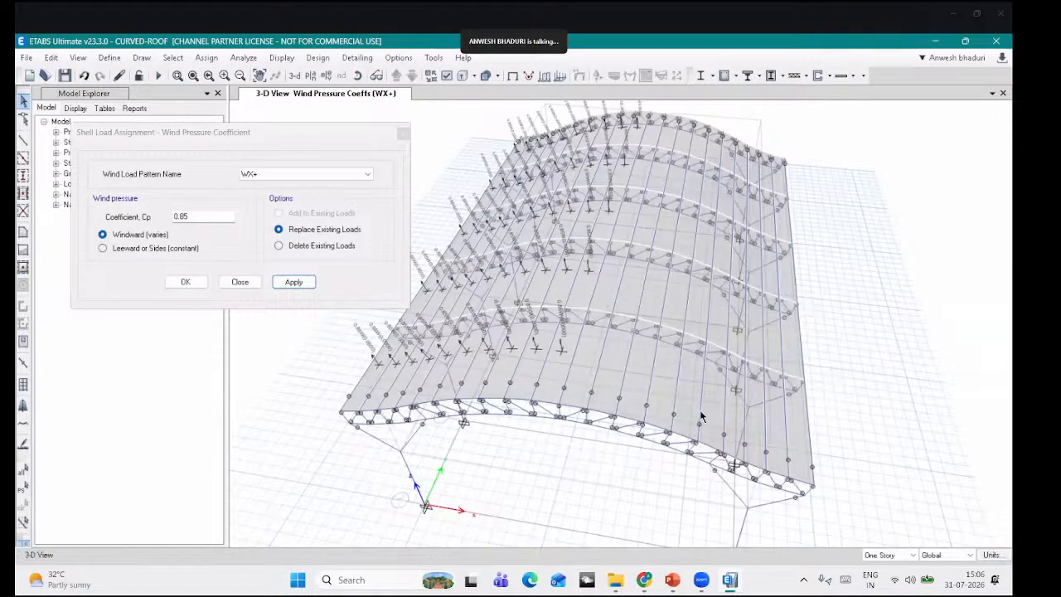
{"action": "middle_click_drag", "start_coordinate": [700, 417], "coordinate": [676, 371]}
{"action": "left_click_drag", "start_coordinate": [802, 492], "coordinate": [572, 252]}
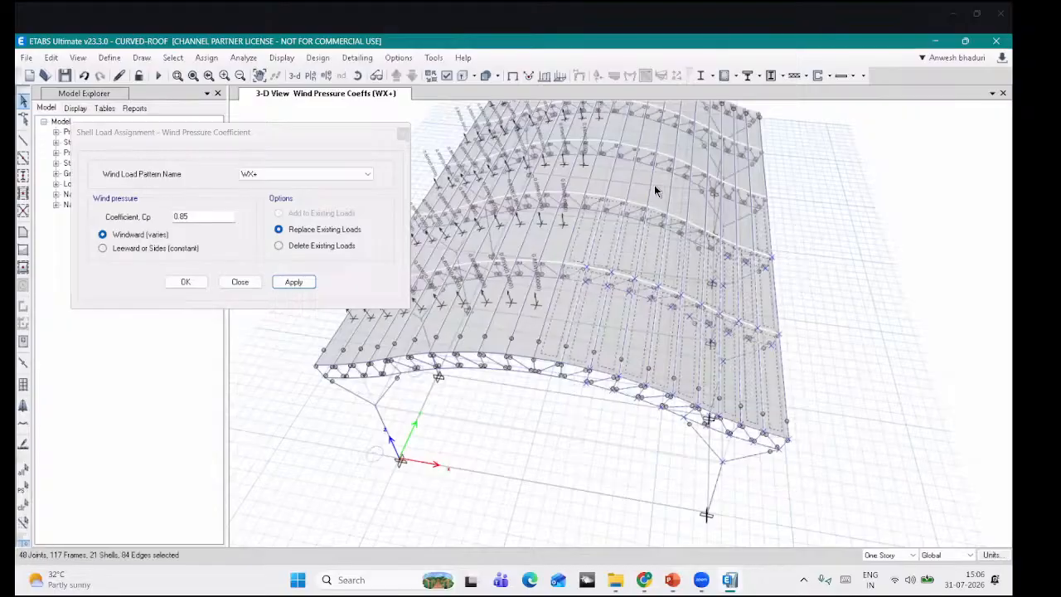
{"action": "left_click_drag", "start_coordinate": [762, 178], "coordinate": [724, 264]}
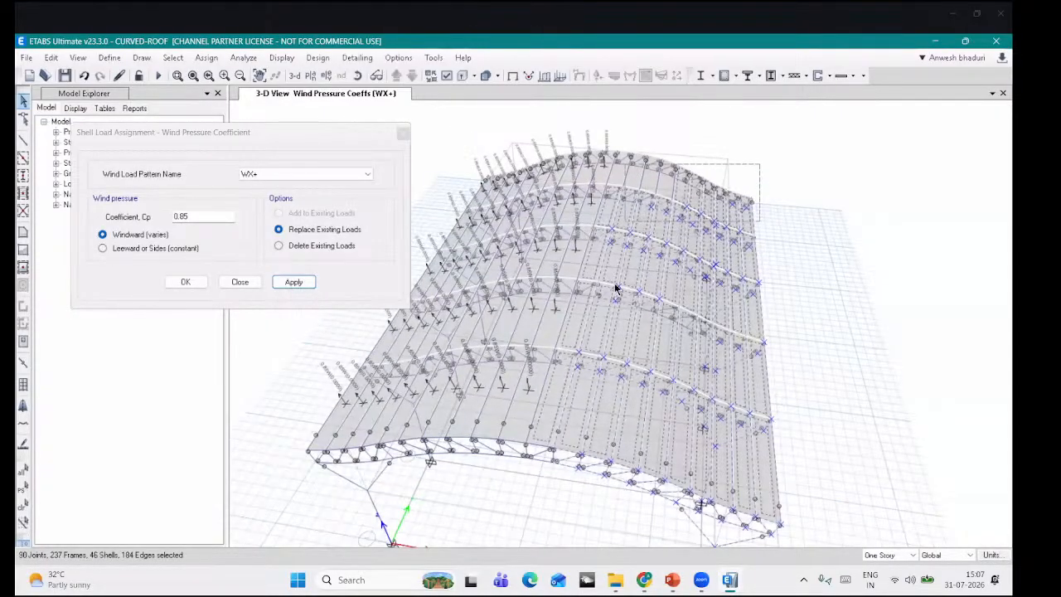
{"action": "left_click", "coordinate": [630, 172]}
{"action": "left_click", "coordinate": [172, 247]}
{"action": "left_click_drag", "start_coordinate": [203, 217], "coordinate": [98, 218]}
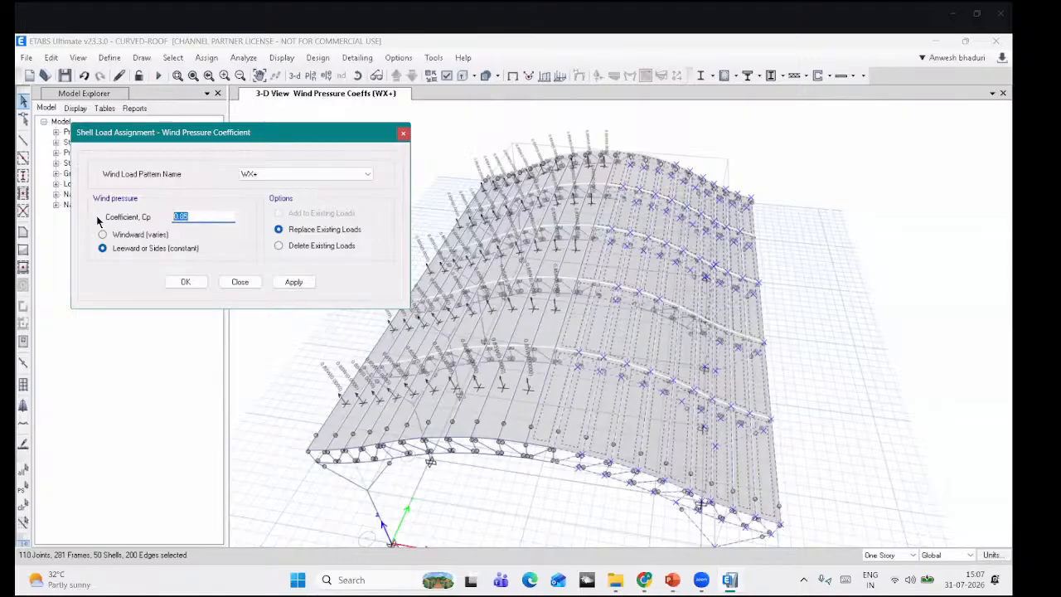
{"action": "type", "text": "0.5"}
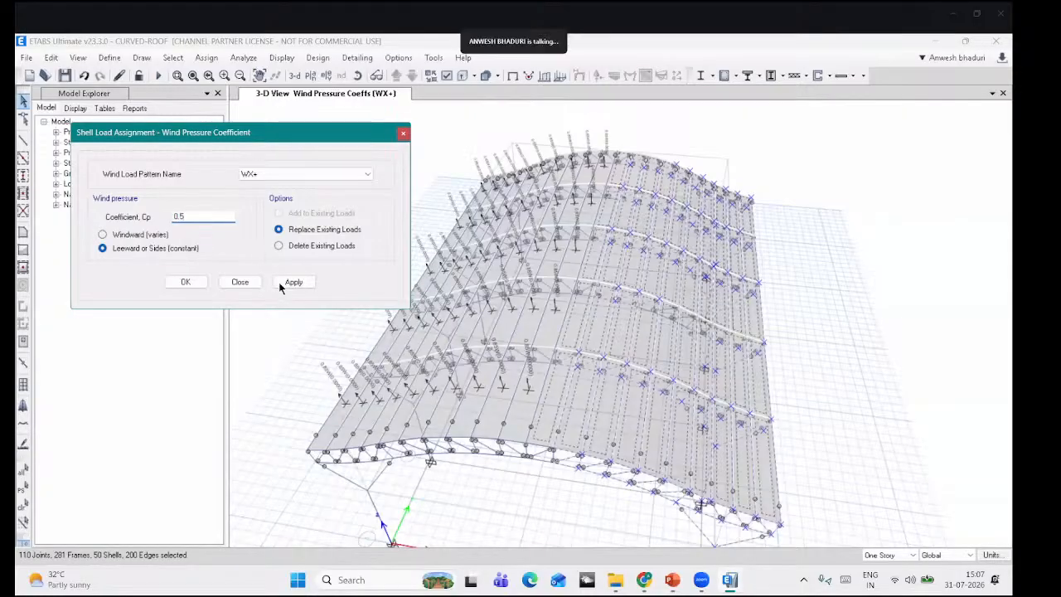
{"action": "left_click", "coordinate": [293, 281]}
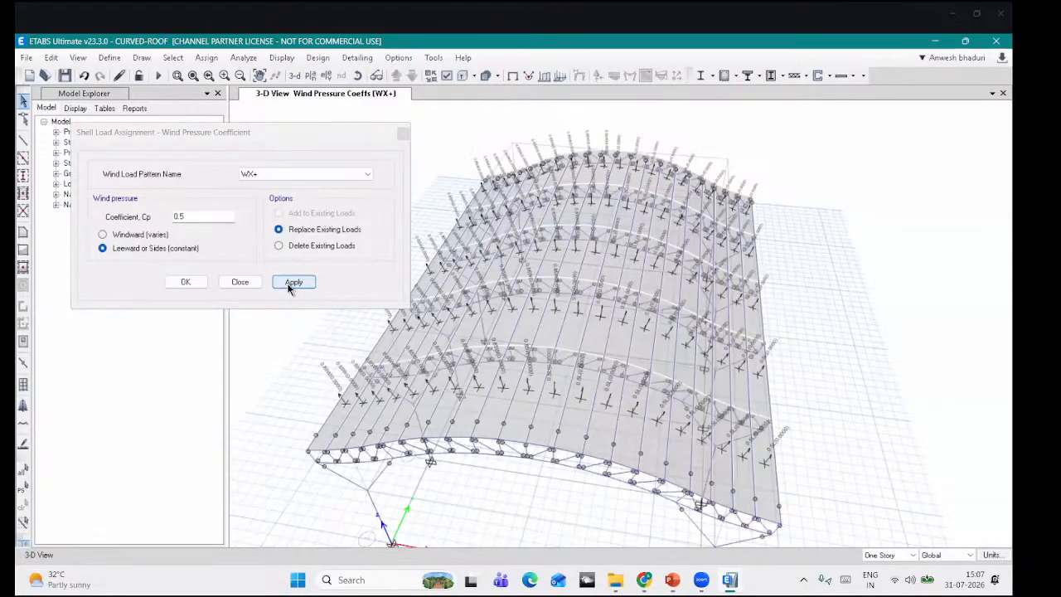
Step: Reselect the previous shells and apply WX- windward (varies) Cp 0.85
{"action": "left_click", "coordinate": [19, 489]}
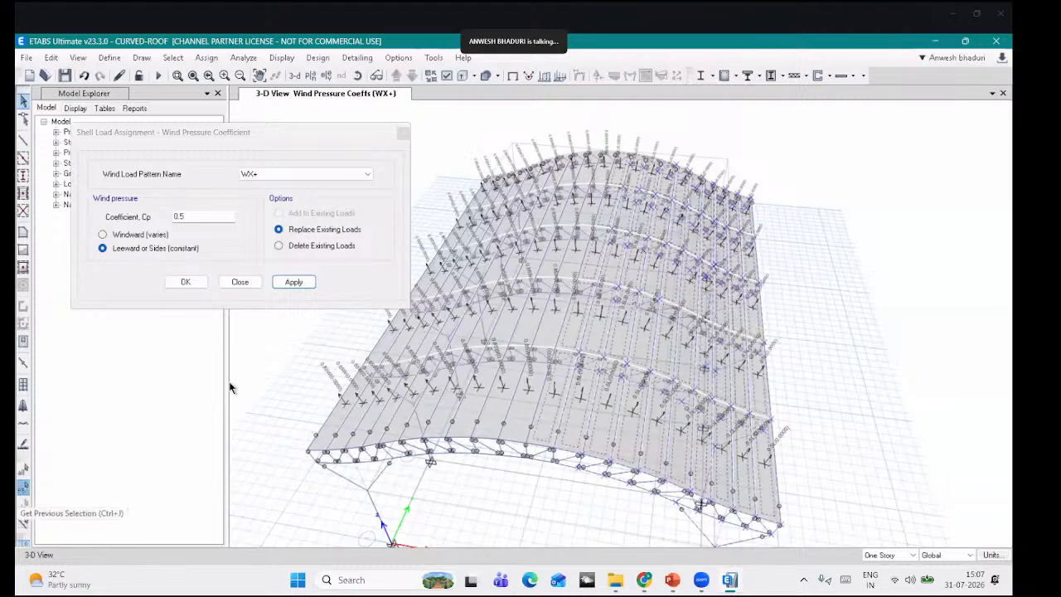
{"action": "left_click", "coordinate": [280, 174]}
{"action": "left_click", "coordinate": [277, 193]}
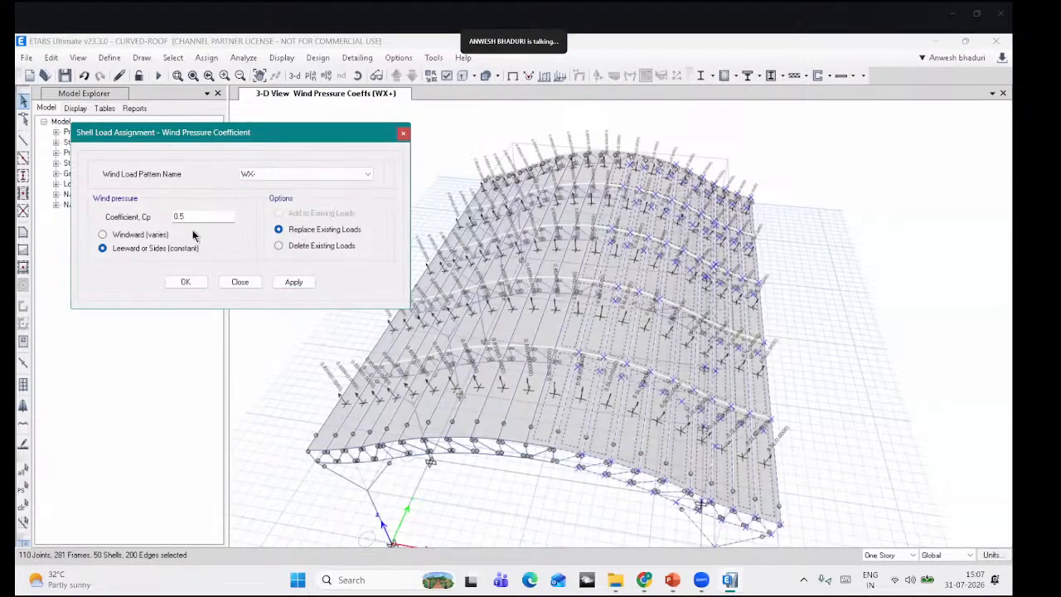
{"action": "left_click", "coordinate": [103, 234]}
{"action": "left_click_drag", "start_coordinate": [193, 217], "coordinate": [103, 220]}
{"action": "type", "text": "0.85"}
{"action": "left_click", "coordinate": [292, 282]}
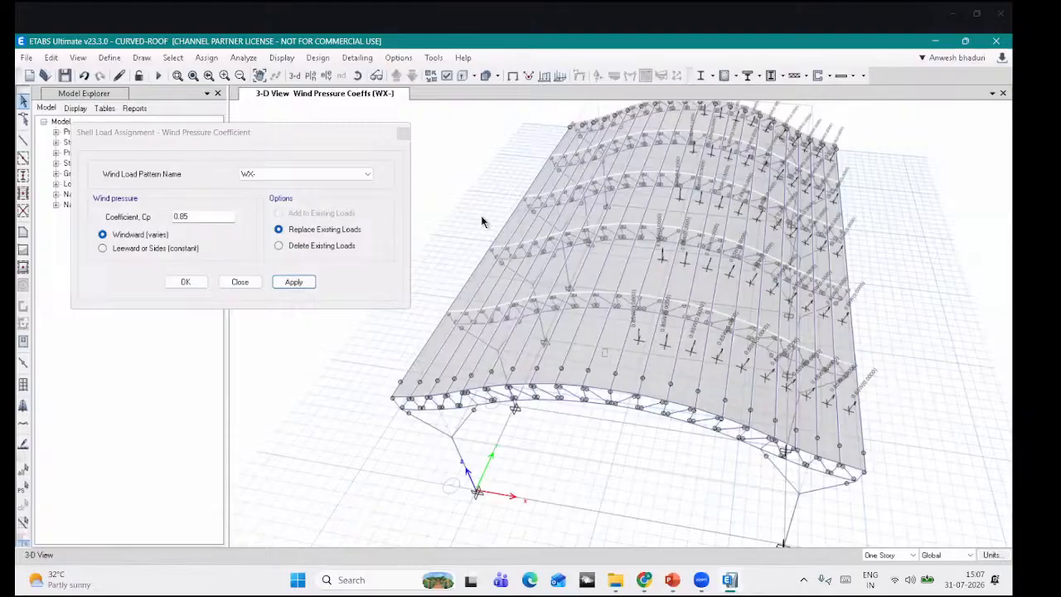
Step: Select the opposite slope and ridge shells and apply WX- leeward constant Cp 0.5
{"action": "left_click_drag", "start_coordinate": [482, 217], "coordinate": [431, 187]}
{"action": "left_click_drag", "start_coordinate": [641, 250], "coordinate": [524, 142]}
{"action": "middle_click_drag", "start_coordinate": [648, 197], "coordinate": [640, 279]}
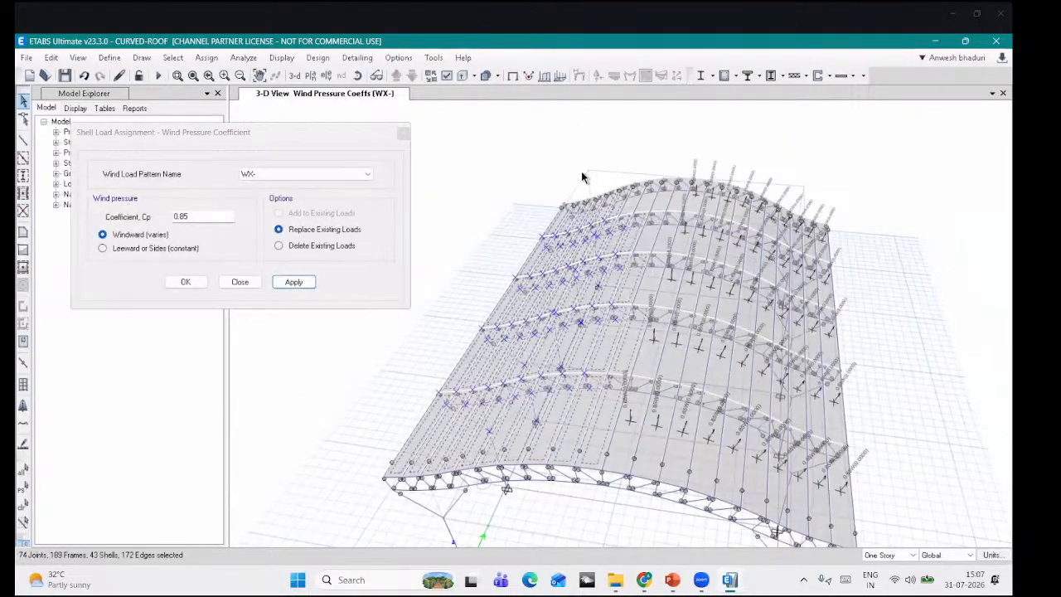
{"action": "left_click_drag", "start_coordinate": [583, 176], "coordinate": [673, 218]}
{"action": "left_click_drag", "start_coordinate": [632, 168], "coordinate": [684, 193]}
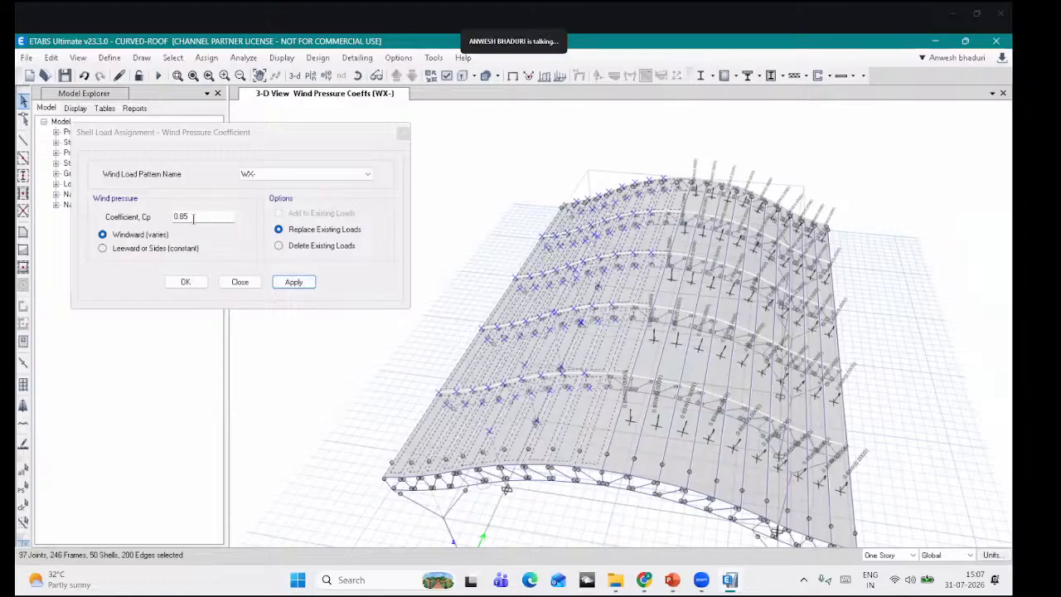
{"action": "left_click", "coordinate": [157, 249]}
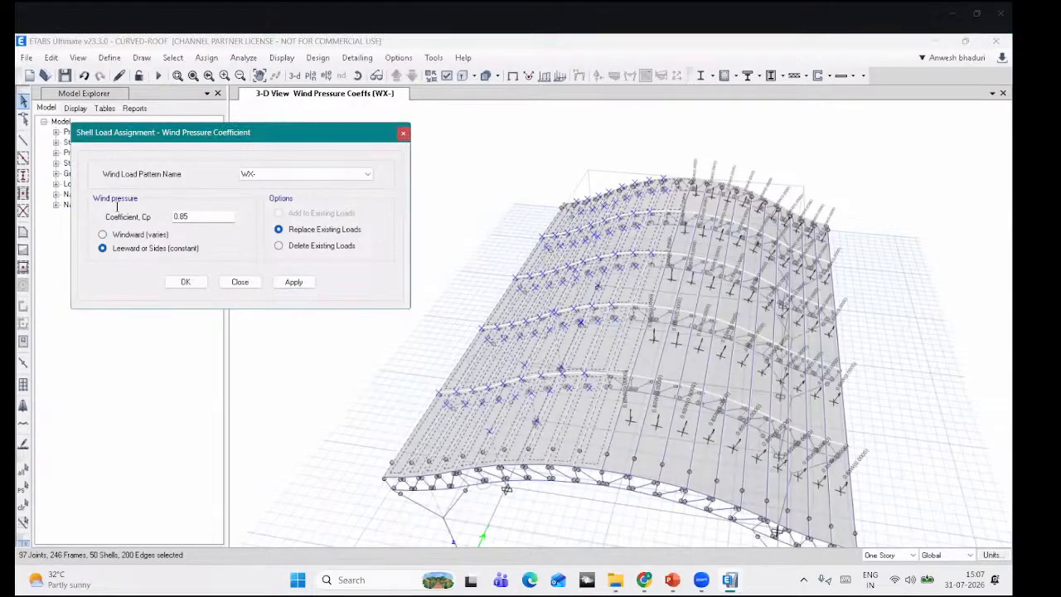
{"action": "left_click", "coordinate": [290, 283]}
{"action": "middle_click_drag", "start_coordinate": [487, 422], "coordinate": [501, 375]}
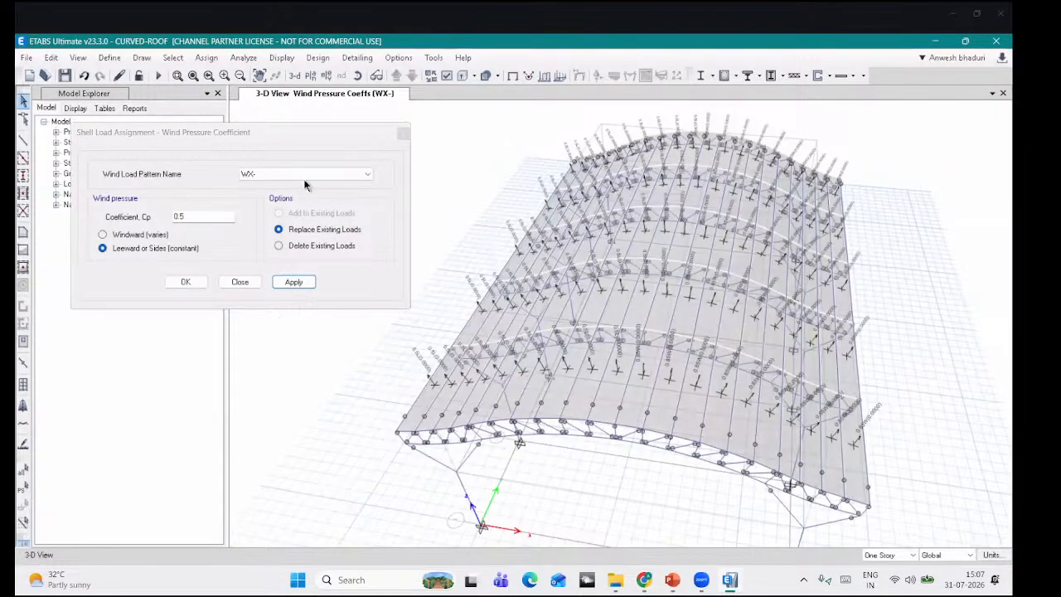
{"action": "left_click", "coordinate": [304, 179]}
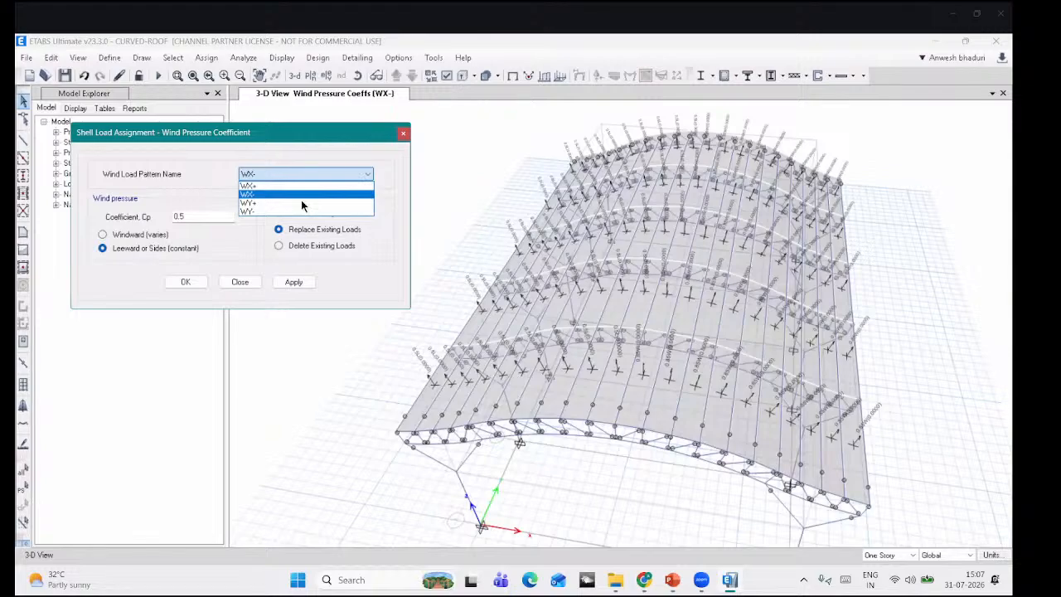
Step: Under WY+, select the right-hand roof bays and apply windward (varies) Cp 0.85
{"action": "left_click", "coordinate": [301, 202]}
{"action": "left_click", "coordinate": [358, 76]}
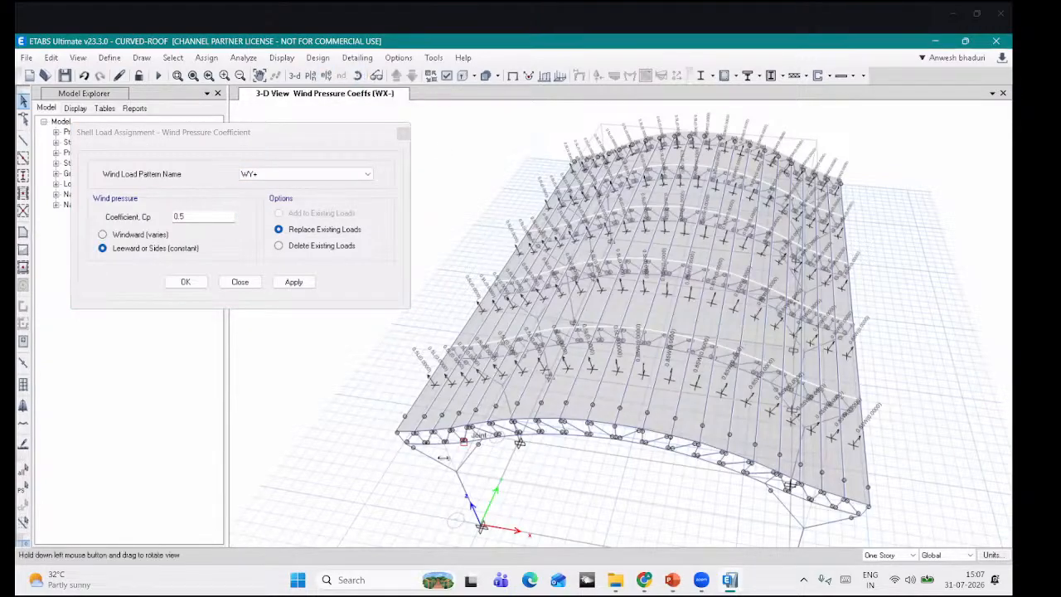
{"action": "left_click_drag", "start_coordinate": [484, 461], "coordinate": [649, 439]}
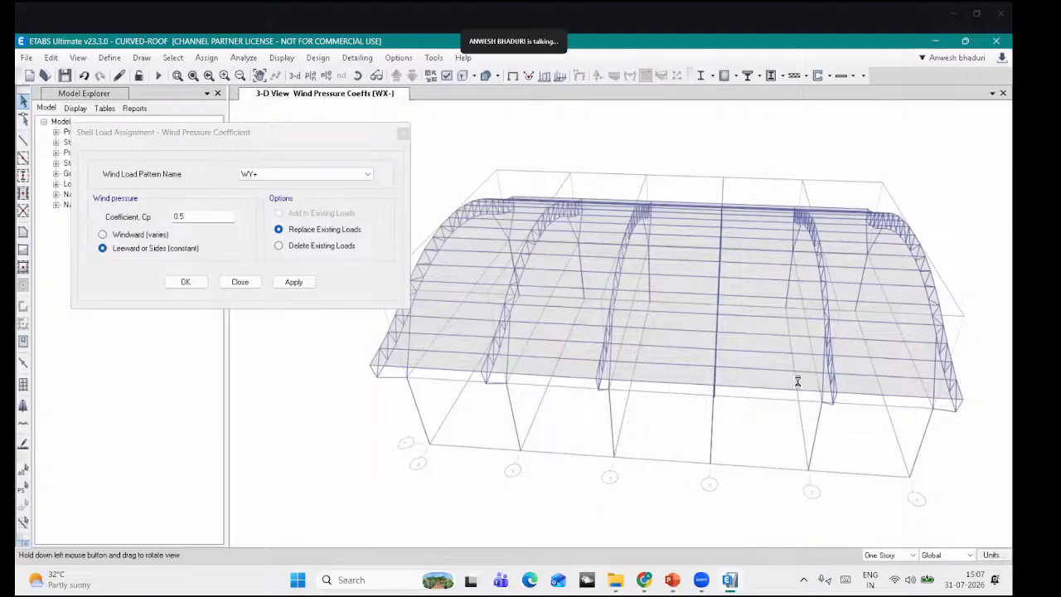
{"action": "middle_click_drag", "start_coordinate": [798, 381], "coordinate": [705, 383]}
{"action": "middle_click_drag", "start_coordinate": [858, 463], "coordinate": [760, 468]}
{"action": "left_click_drag", "start_coordinate": [768, 462], "coordinate": [574, 149]}
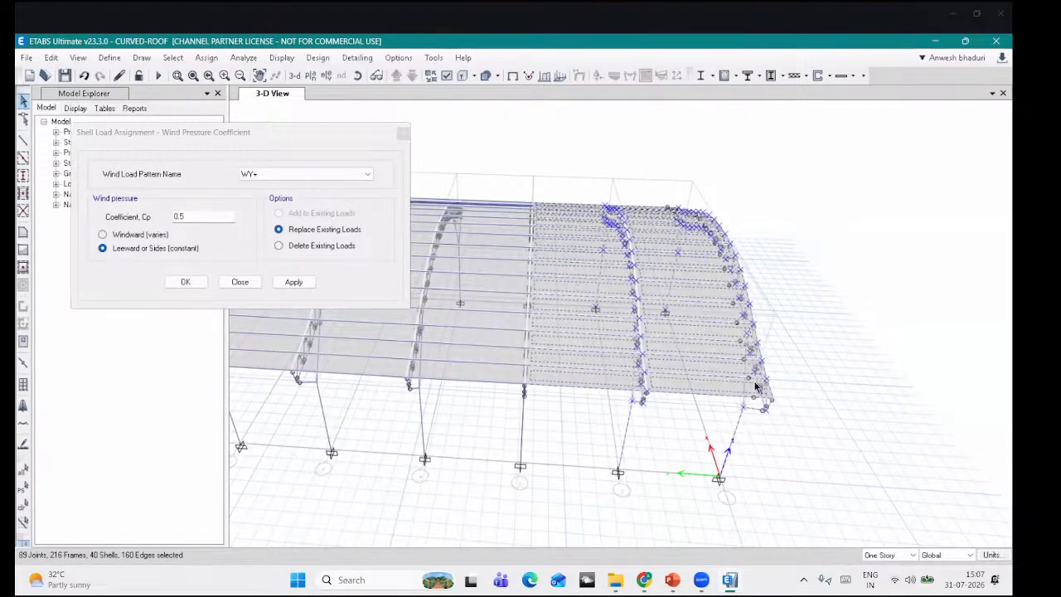
{"action": "middle_click_drag", "start_coordinate": [512, 305], "coordinate": [553, 292]}
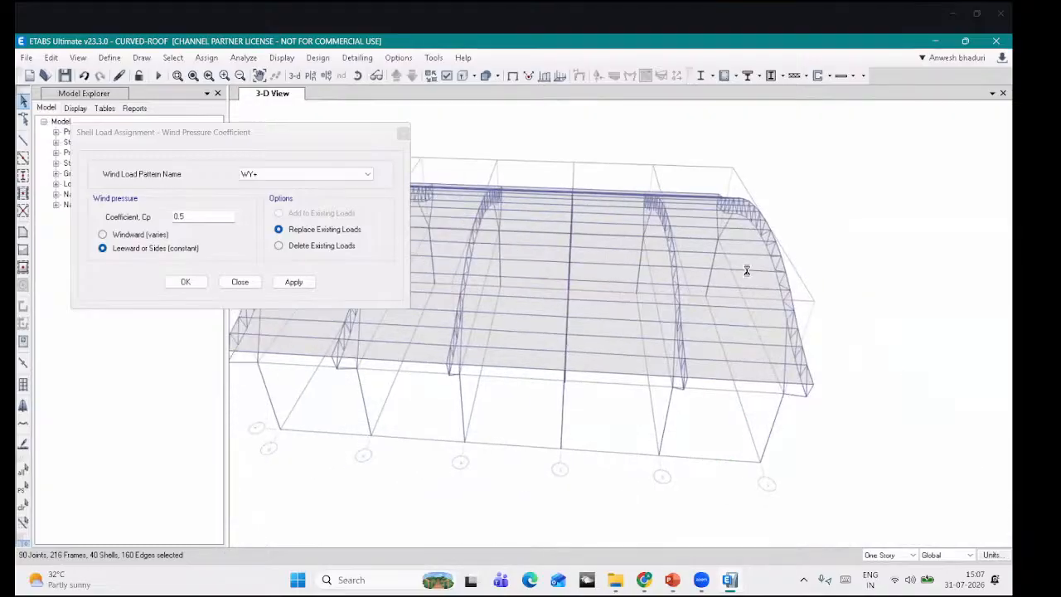
{"action": "left_click", "coordinate": [572, 292]}
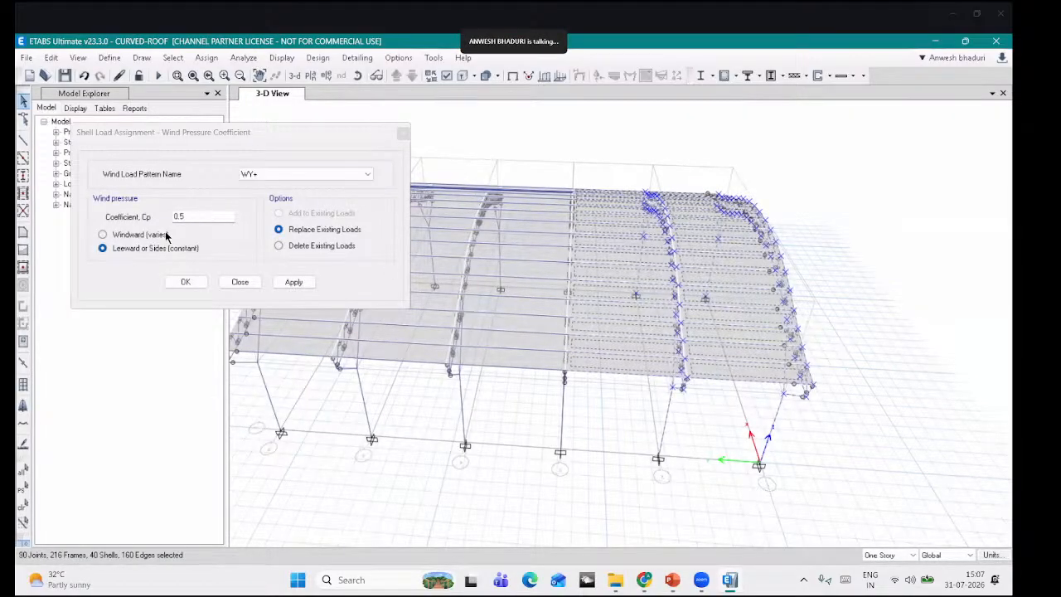
{"action": "left_click", "coordinate": [102, 235]}
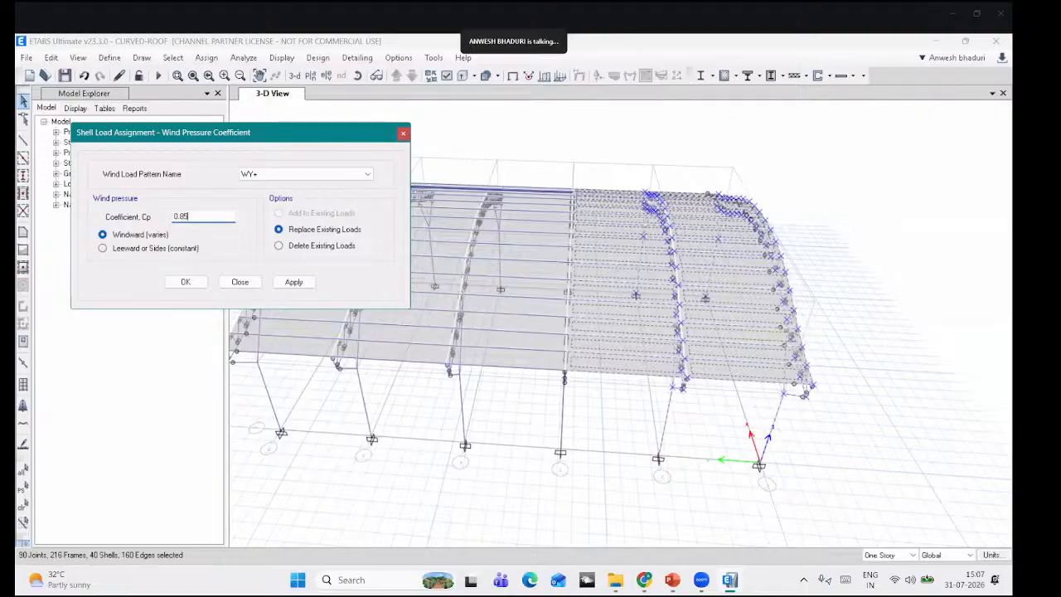
{"action": "left_click", "coordinate": [293, 282]}
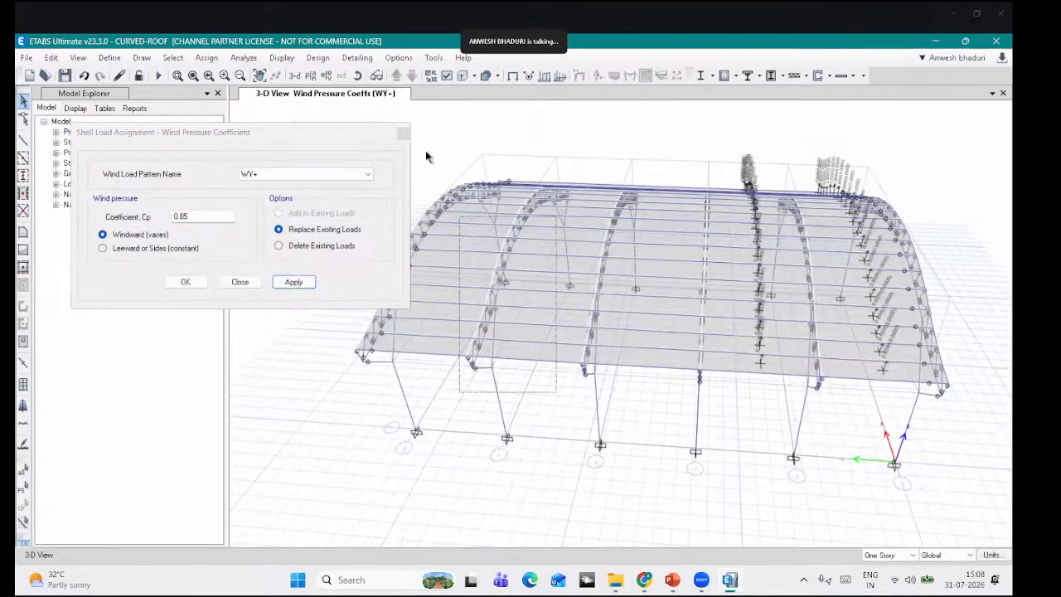
Step: Select the remaining left roof bays and apply WY+ leeward constant Cp -0.5
{"action": "middle_click_drag", "start_coordinate": [553, 393], "coordinate": [583, 400]}
{"action": "left_click_drag", "start_coordinate": [584, 400], "coordinate": [437, 130]}
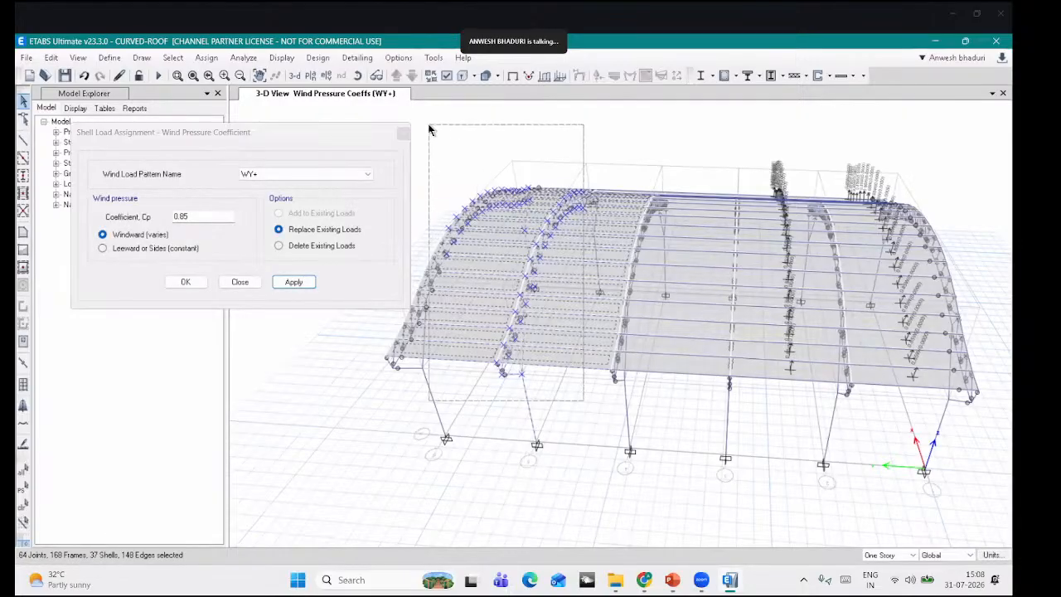
{"action": "left_click", "coordinate": [180, 251]}
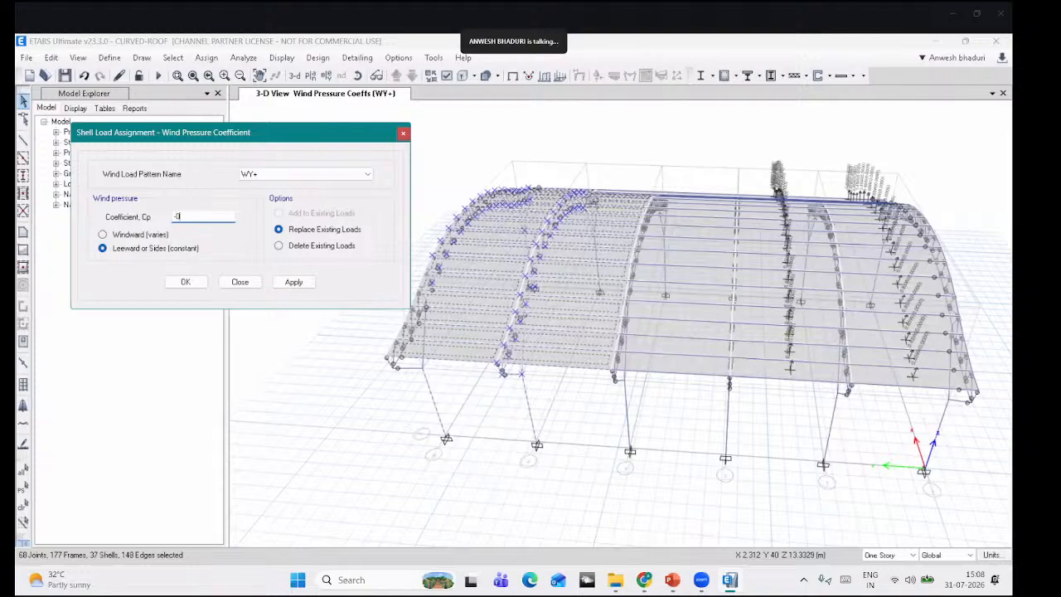
{"action": "left_click", "coordinate": [293, 282]}
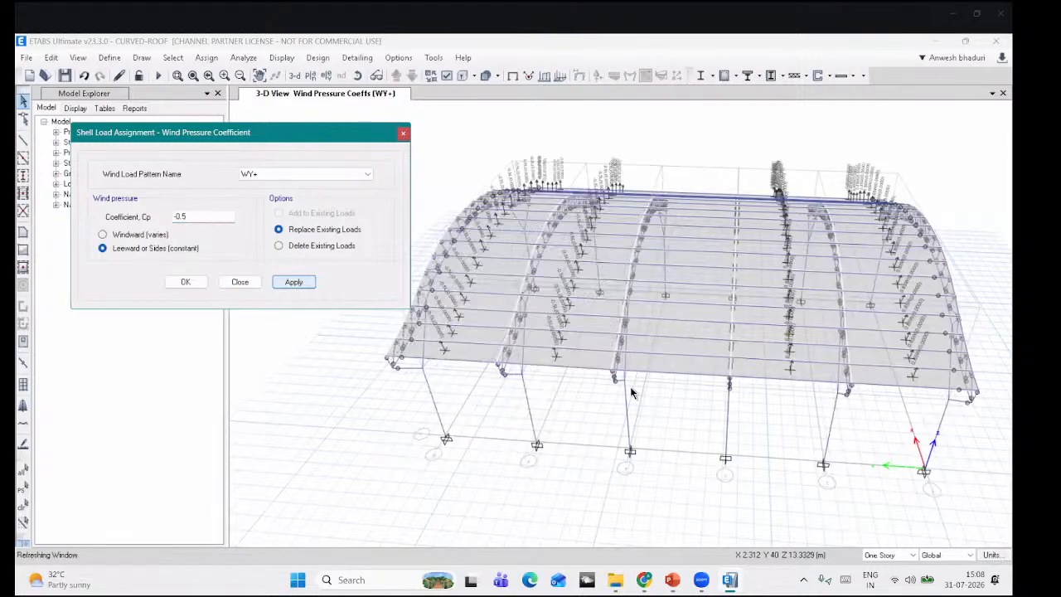
Step: Select the middle roof bay shells and apply a WY+ coefficient of 0.35
{"action": "left_click_drag", "start_coordinate": [703, 385], "coordinate": [675, 176]}
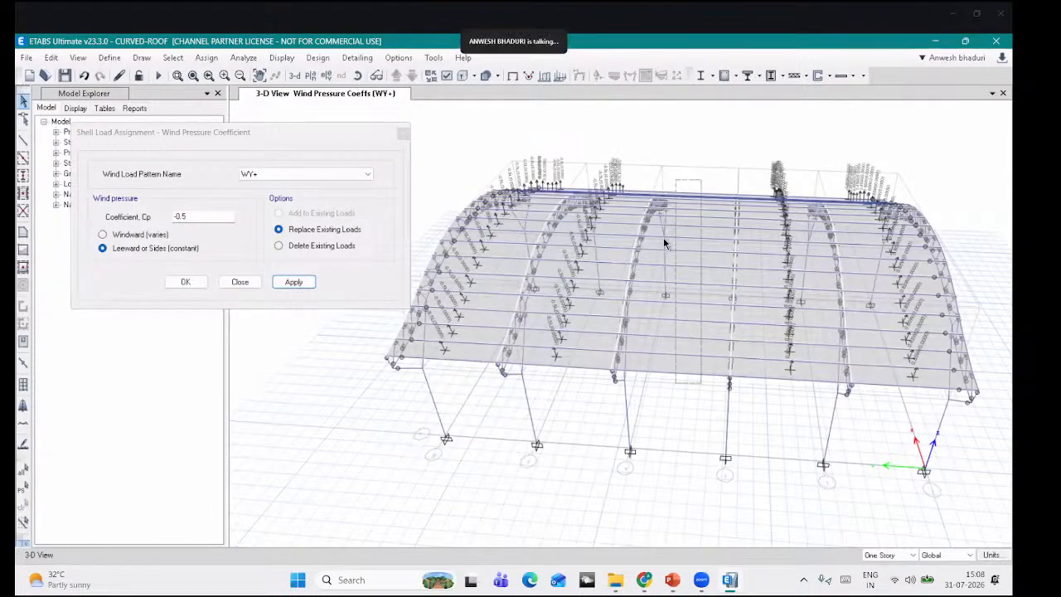
{"action": "left_click", "coordinate": [87, 207]}
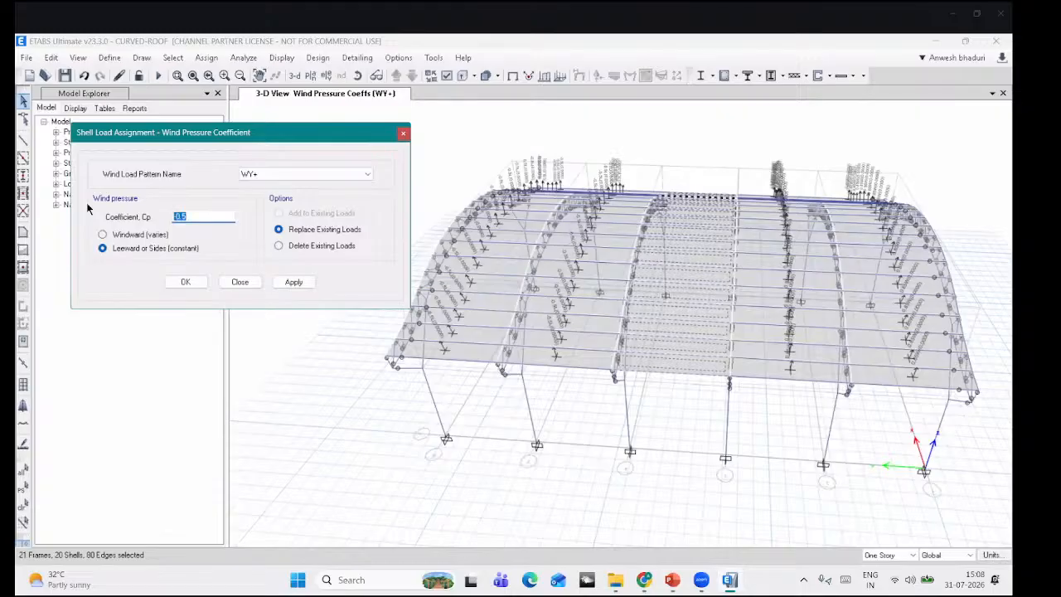
{"action": "type", "text": "0"}
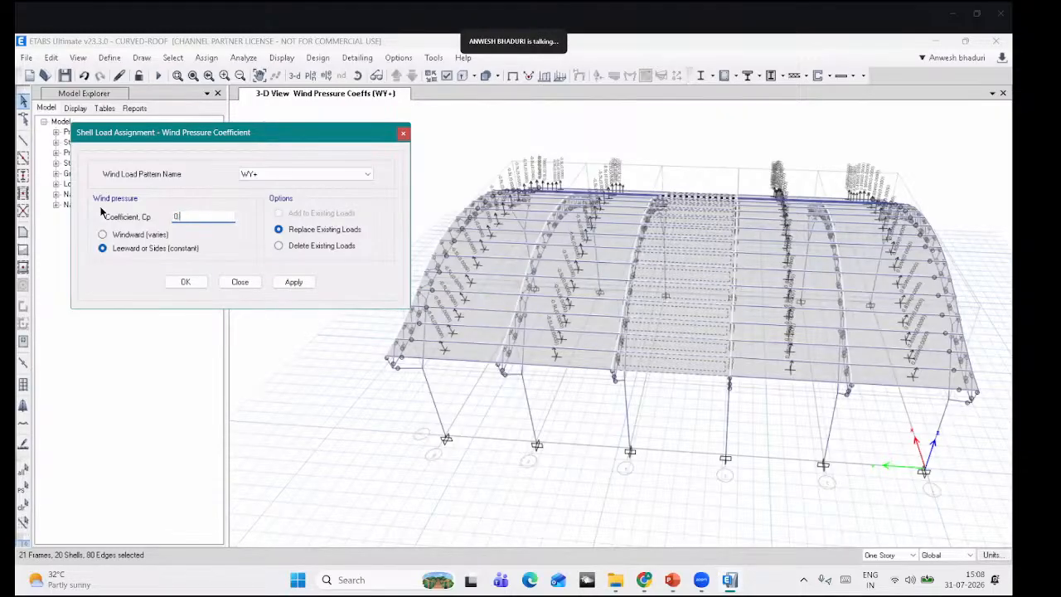
{"action": "left_click", "coordinate": [302, 286]}
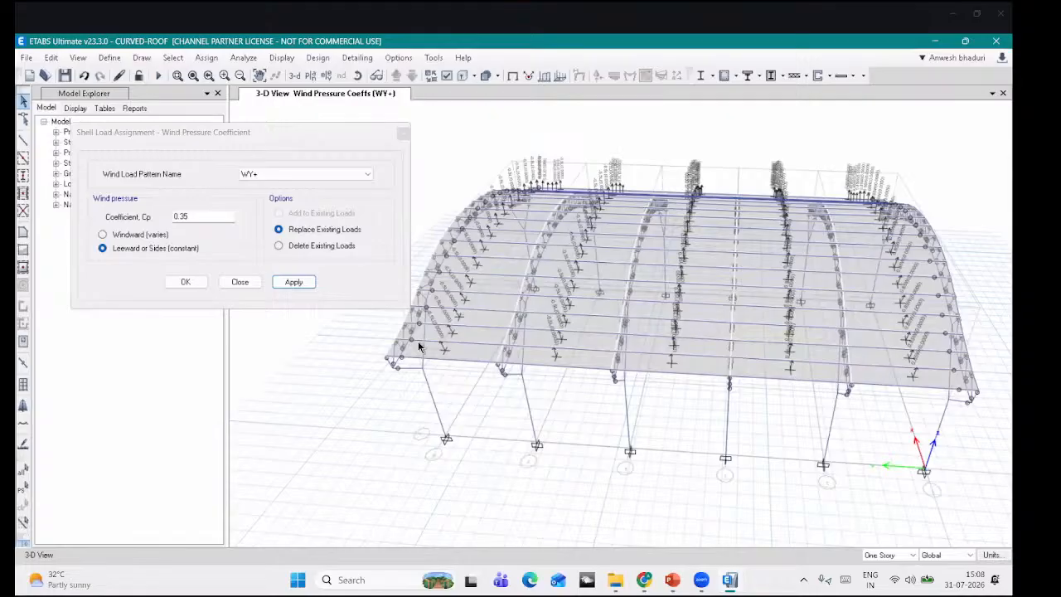
{"action": "scroll", "coordinate": [476, 302], "scroll_direction": "up", "scroll_amount": 3}
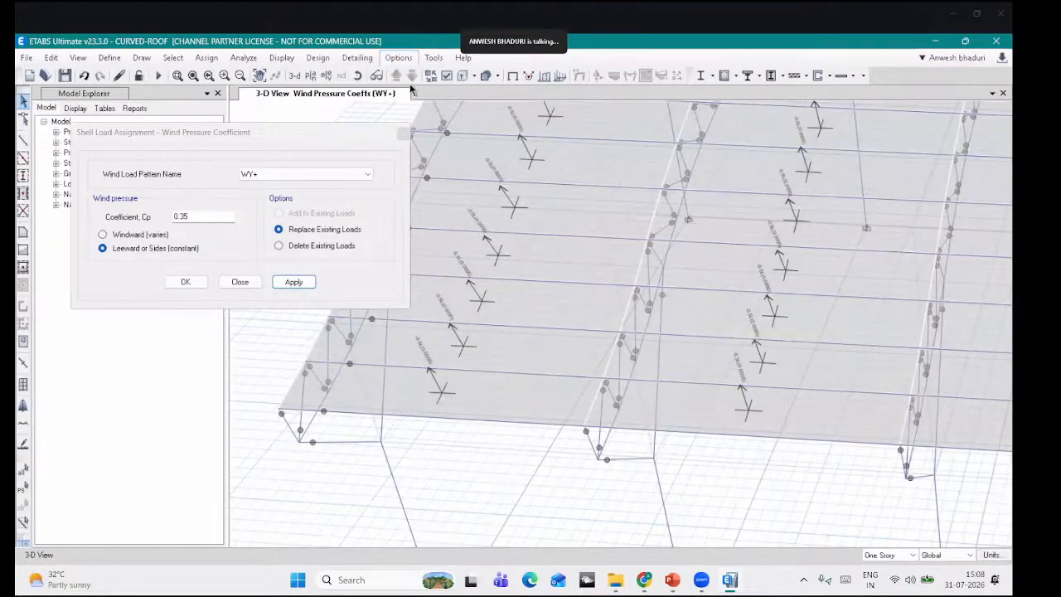
Step: Set the graphics preferences to an 8-point minimum and maximum font size
{"action": "left_click", "coordinate": [400, 58]}
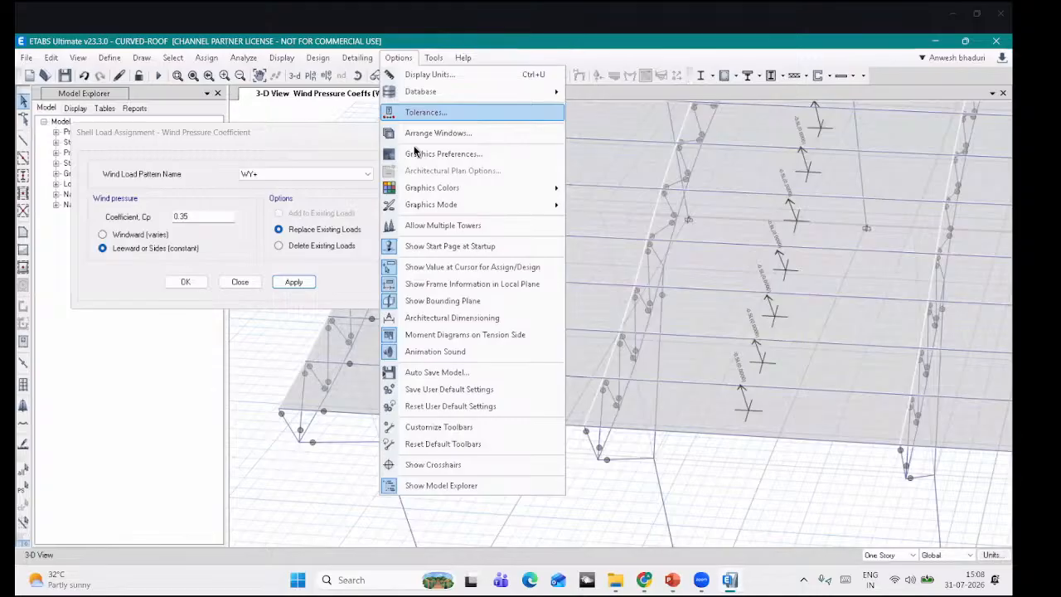
{"action": "left_click", "coordinate": [444, 154]}
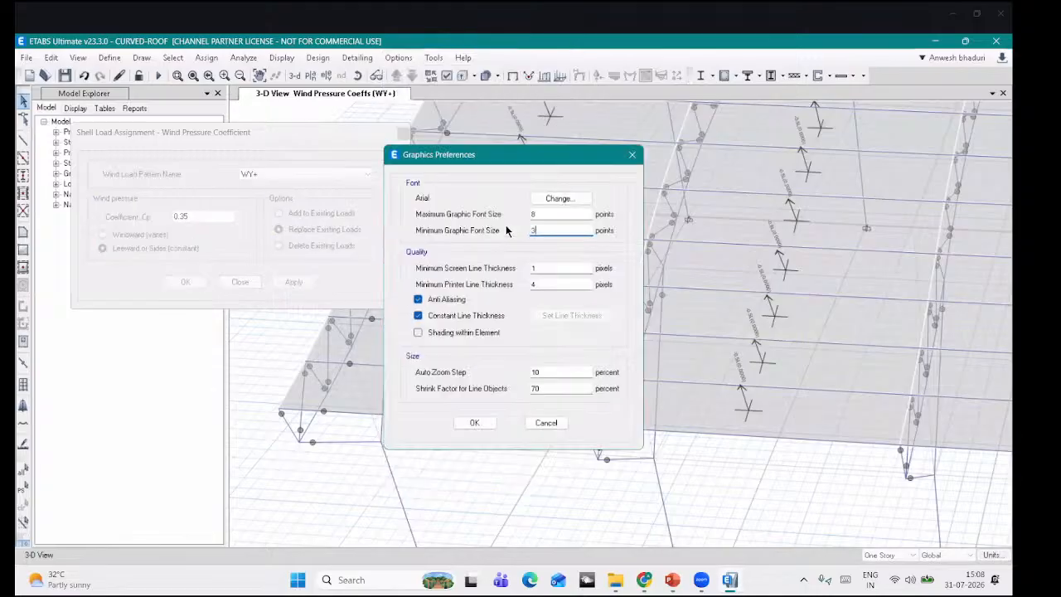
{"action": "left_click", "coordinate": [479, 425]}
Step: Pan across the roof to review the wind Cp labels, then reselect the middle bay shells
{"action": "middle_click_drag", "start_coordinate": [560, 181], "coordinate": [536, 252]}
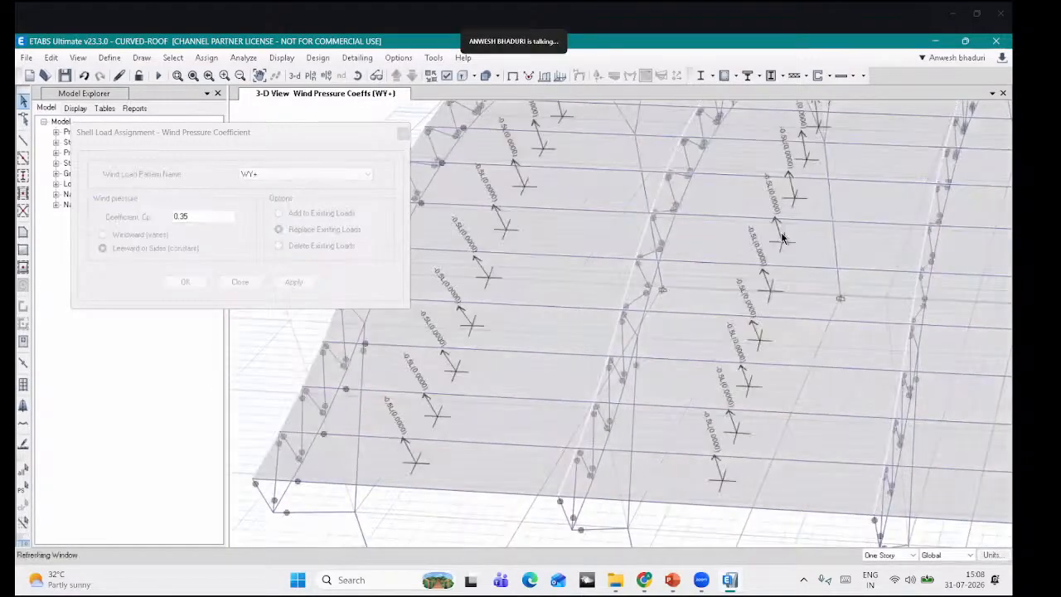
{"action": "middle_click_drag", "start_coordinate": [788, 233], "coordinate": [383, 255]}
{"action": "middle_click_drag", "start_coordinate": [655, 242], "coordinate": [455, 289]}
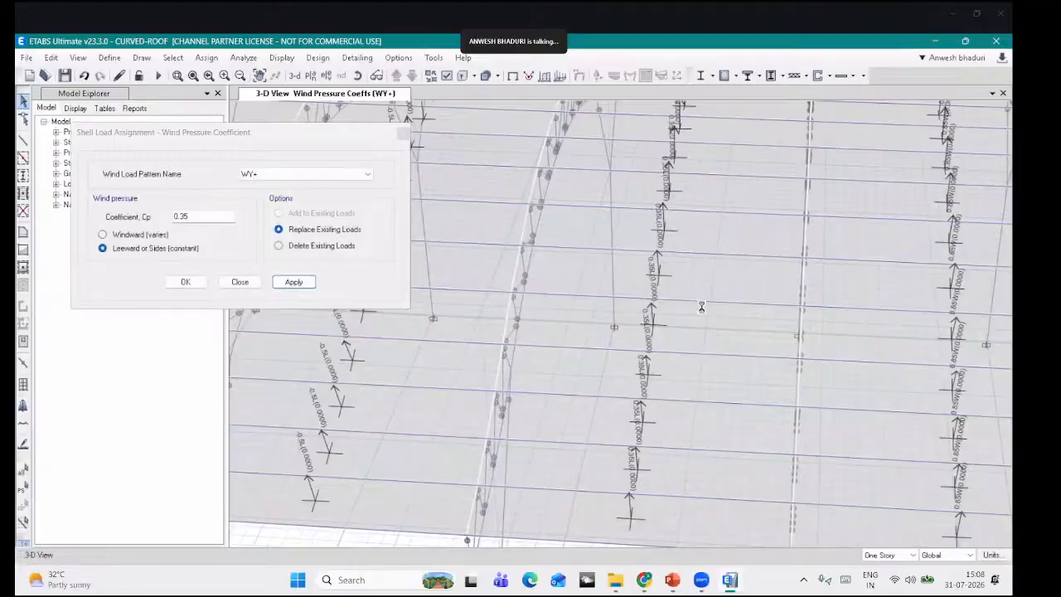
{"action": "middle_click_drag", "start_coordinate": [697, 299], "coordinate": [596, 303]}
{"action": "scroll", "coordinate": [935, 277], "scroll_direction": "down", "scroll_amount": 3}
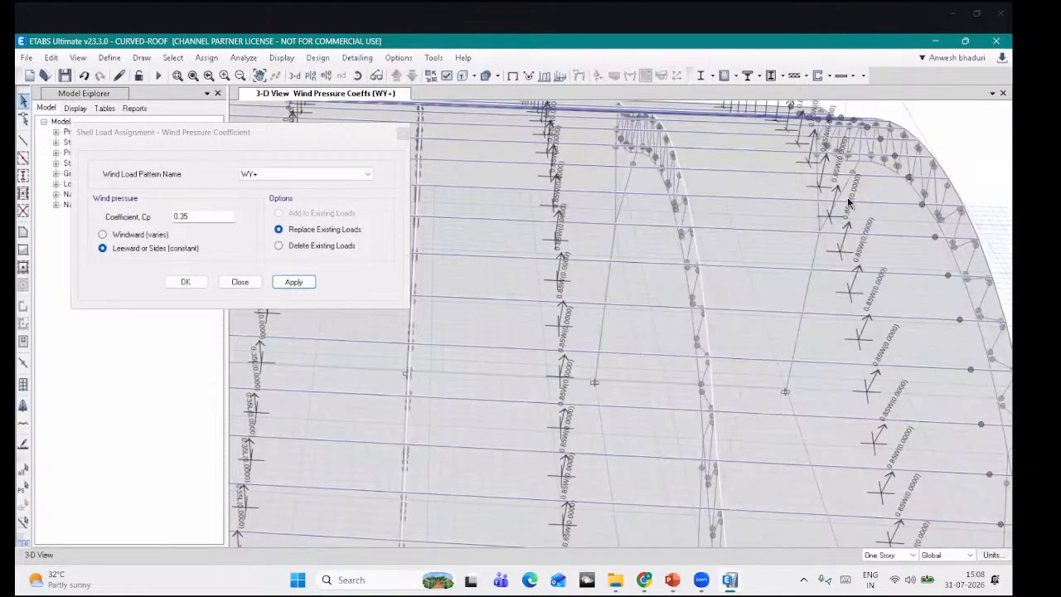
{"action": "scroll", "coordinate": [735, 246], "scroll_direction": "down", "scroll_amount": 3}
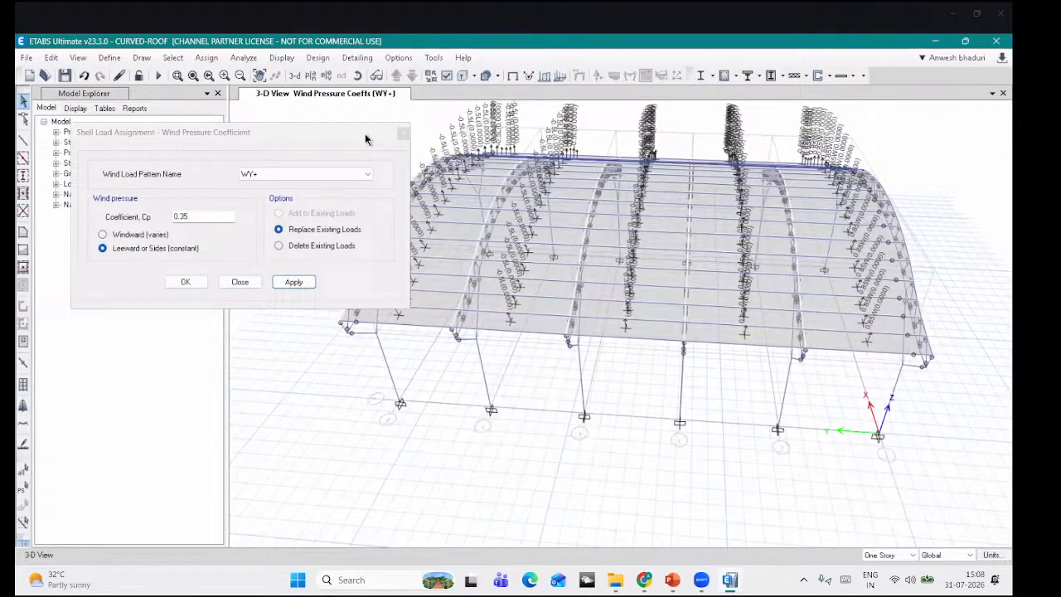
{"action": "left_click", "coordinate": [24, 488]}
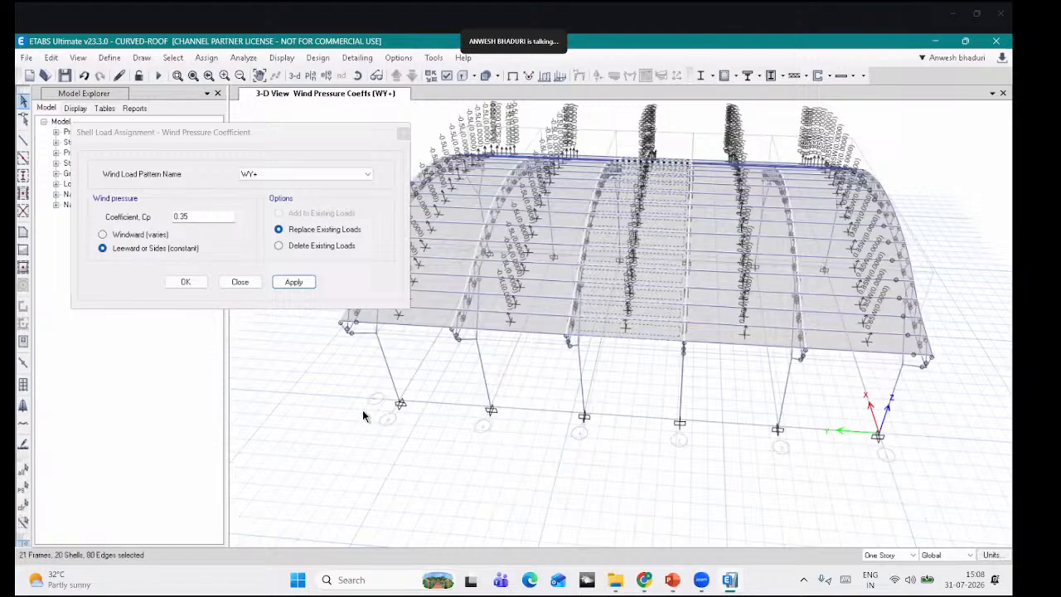
Step: Under the WY- pattern, apply Cp 0.35 to the roof's middle bay
{"action": "left_click", "coordinate": [276, 176]}
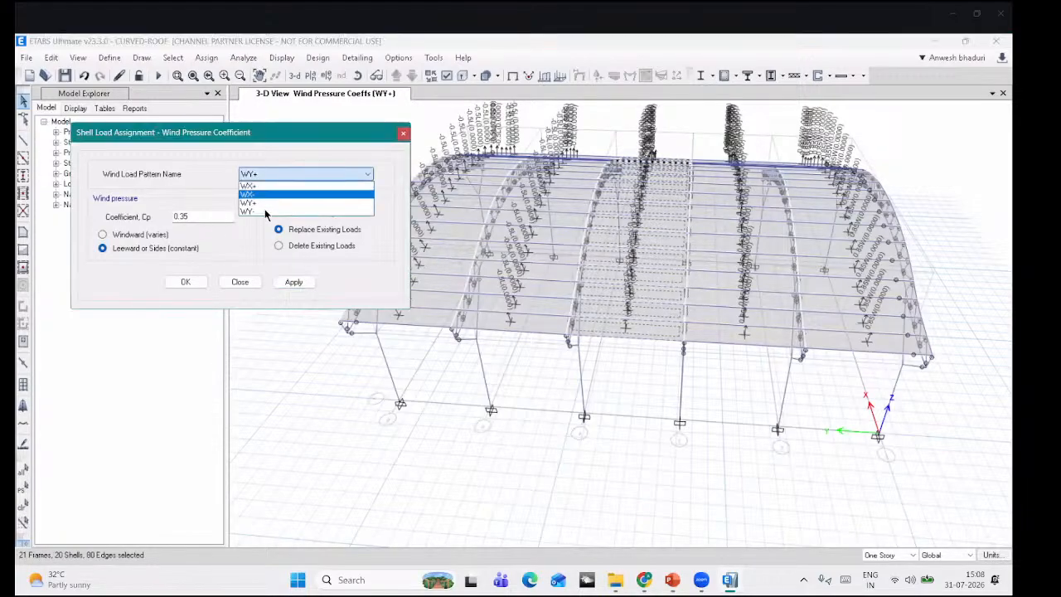
{"action": "left_click", "coordinate": [269, 206]}
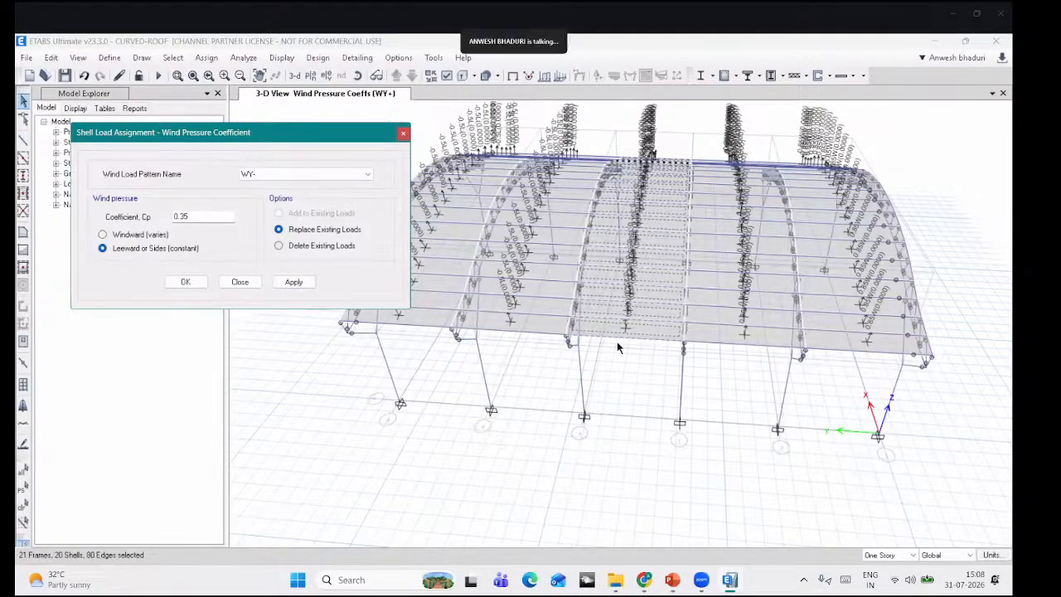
{"action": "left_click", "coordinate": [293, 282]}
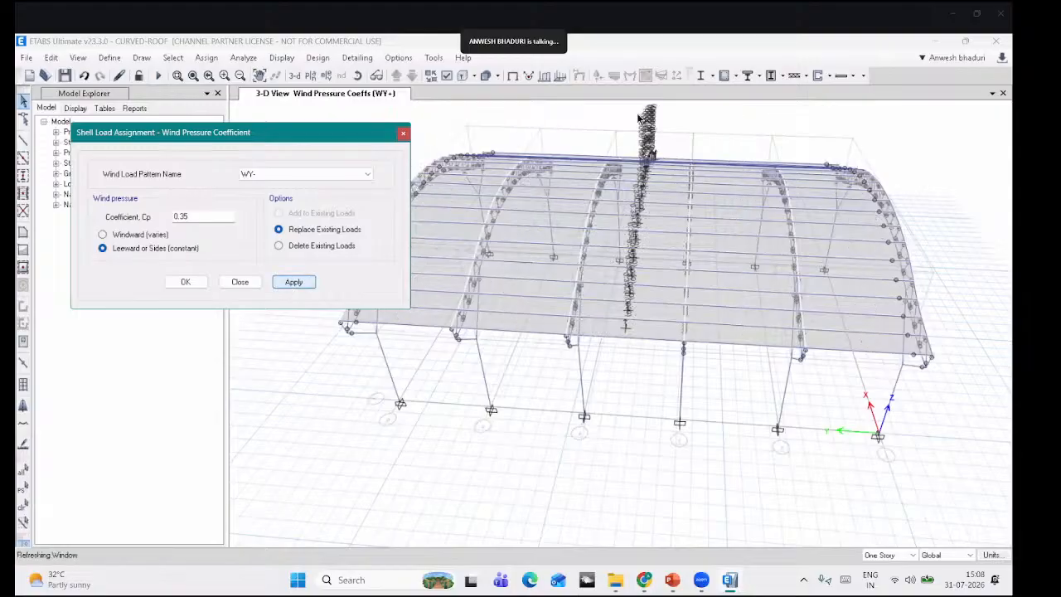
Step: Select the left roof bay shells and assign them a windward Cp of 0.85
{"action": "left_click", "coordinate": [601, 307]}
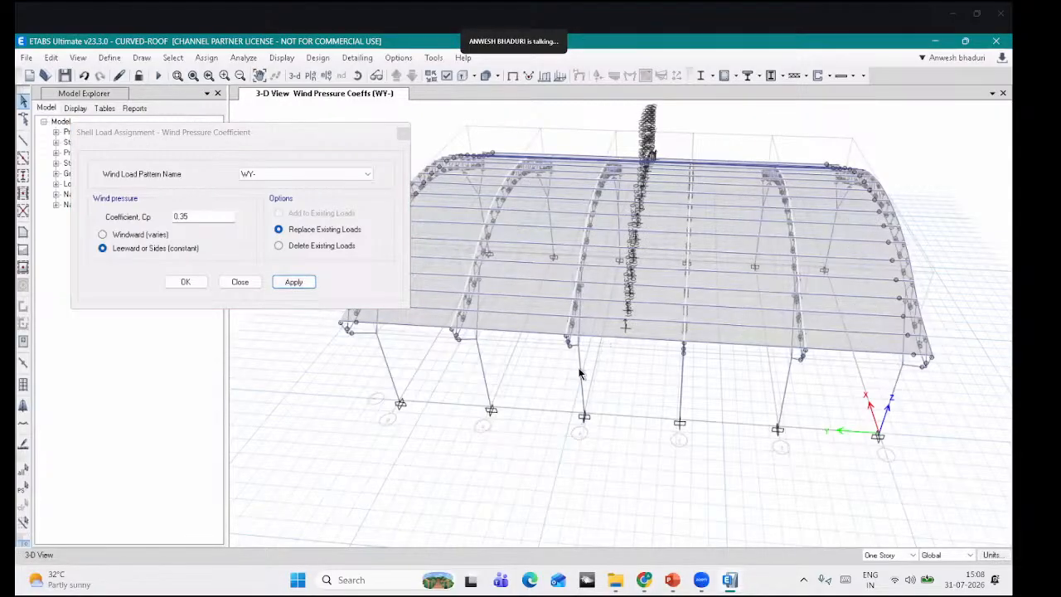
{"action": "middle_click_drag", "start_coordinate": [580, 369], "coordinate": [650, 364]}
{"action": "left_click_drag", "start_coordinate": [608, 342], "coordinate": [463, 127]}
{"action": "left_click_drag", "start_coordinate": [634, 131], "coordinate": [527, 216]}
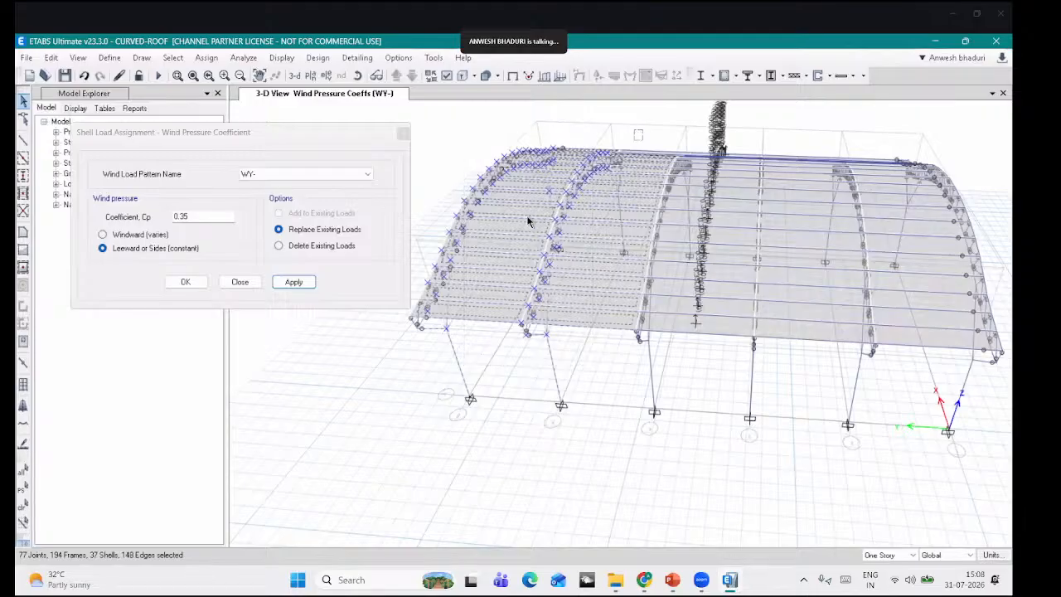
{"action": "left_click_drag", "start_coordinate": [636, 126], "coordinate": [432, 344]}
{"action": "left_click", "coordinate": [668, 326]}
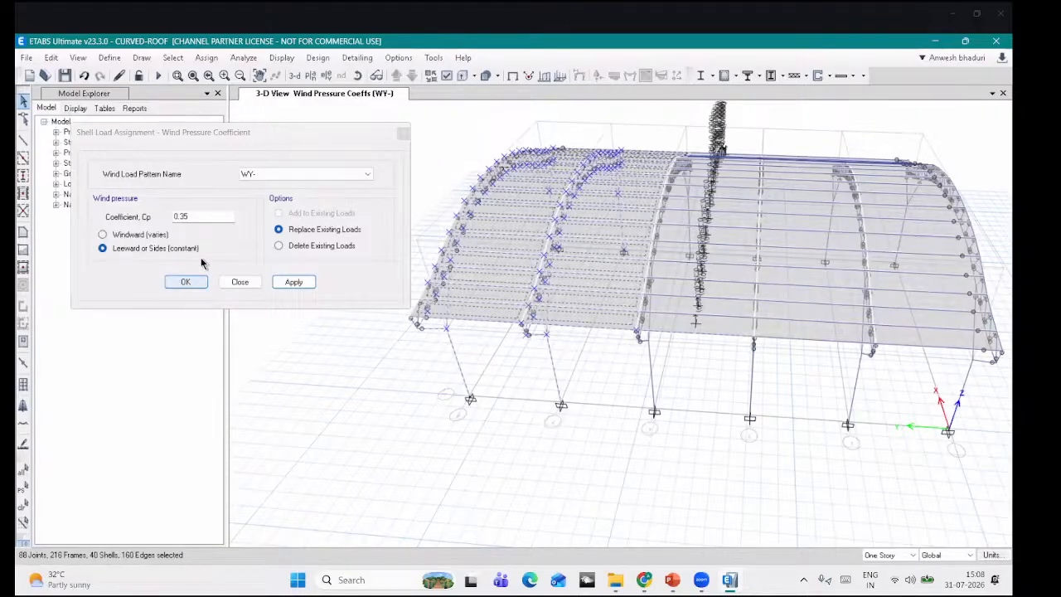
{"action": "left_click", "coordinate": [155, 237]}
{"action": "type", "text": "0"}
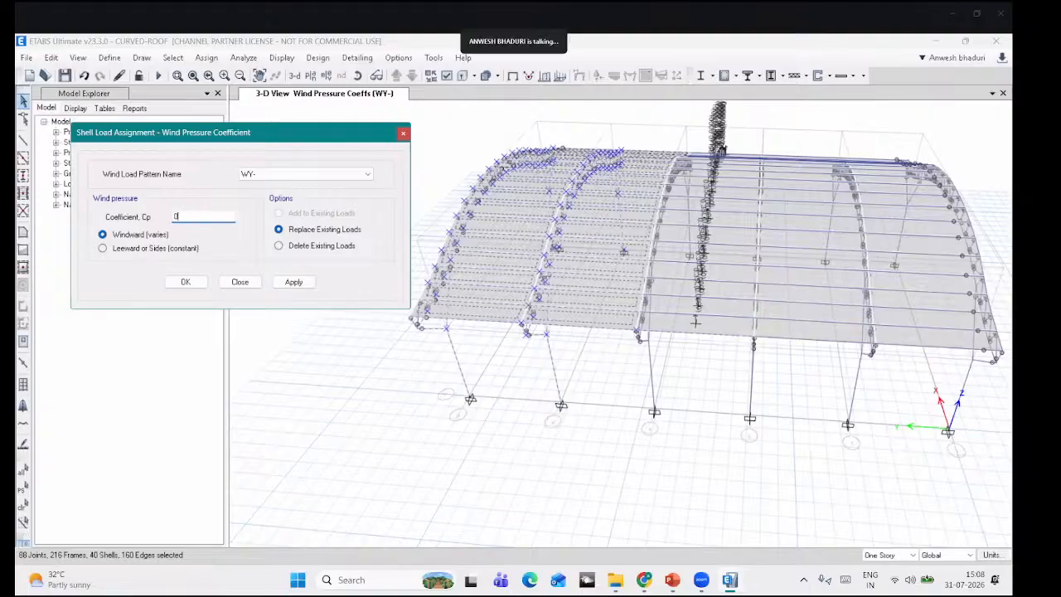
{"action": "type", "text": ".85"}
{"action": "left_click", "coordinate": [293, 282]}
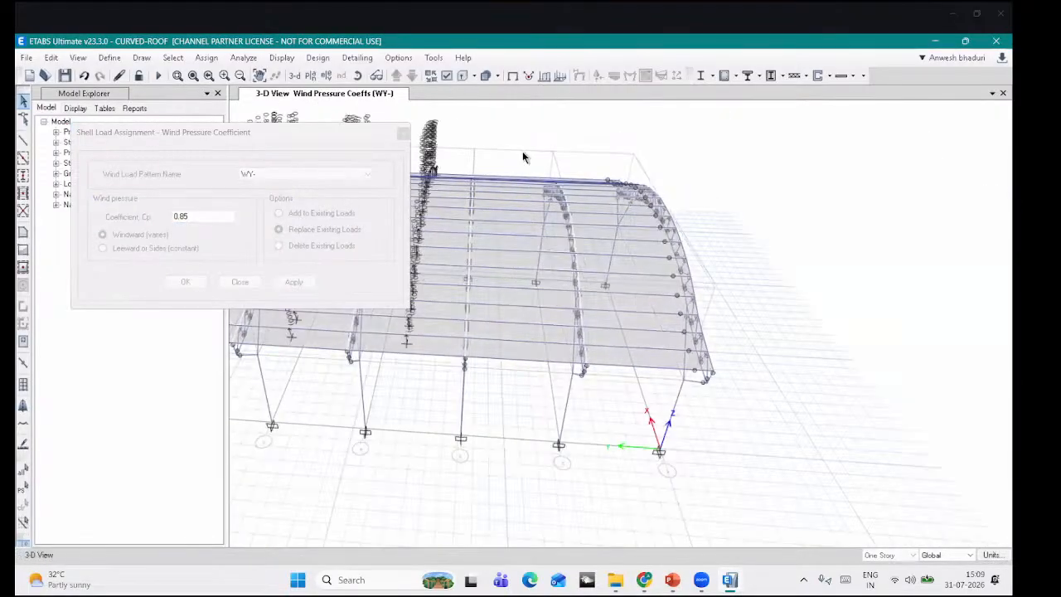
Step: Assign the right roof bays a leeward constant Cp of -0.35
{"action": "left_click", "coordinate": [170, 248]}
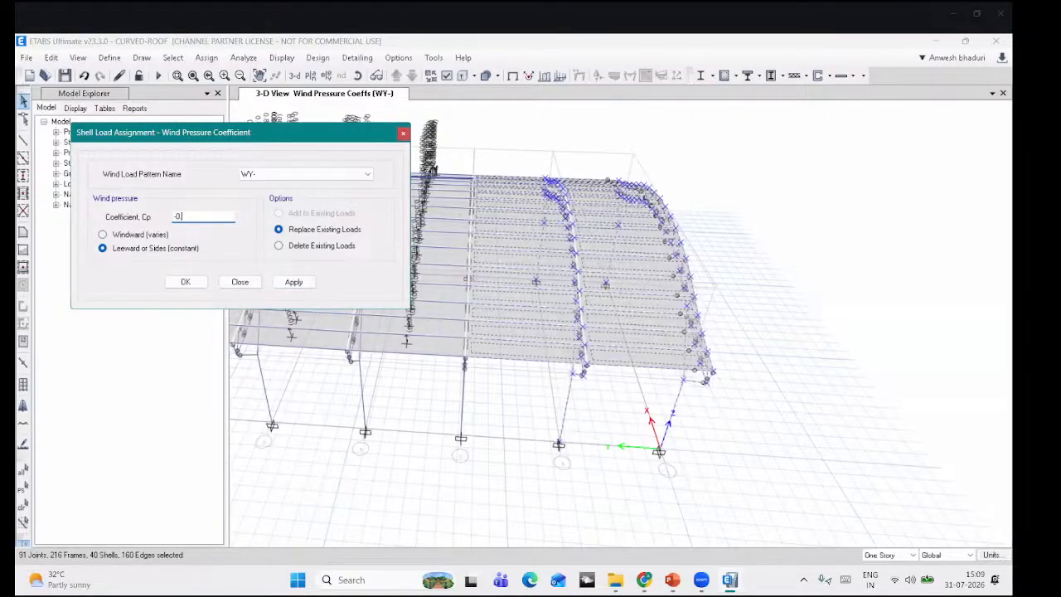
{"action": "left_click", "coordinate": [290, 282]}
{"action": "middle_click_drag", "start_coordinate": [563, 395], "coordinate": [727, 392]}
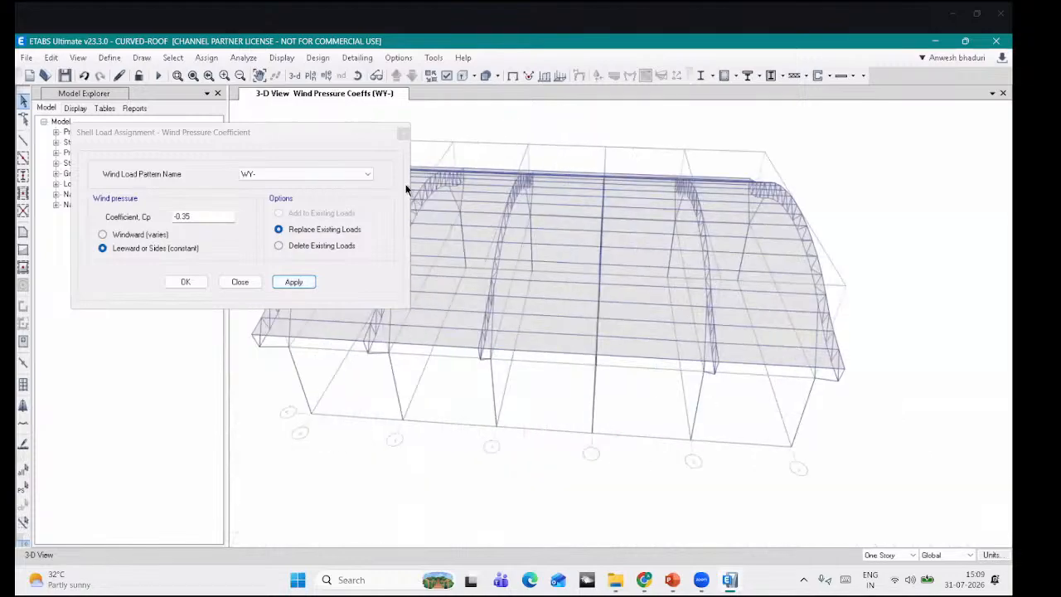
Step: Close the wind pressure window, hide the loads with the undeformed view, and orbit the roof
{"action": "left_click", "coordinate": [403, 133]}
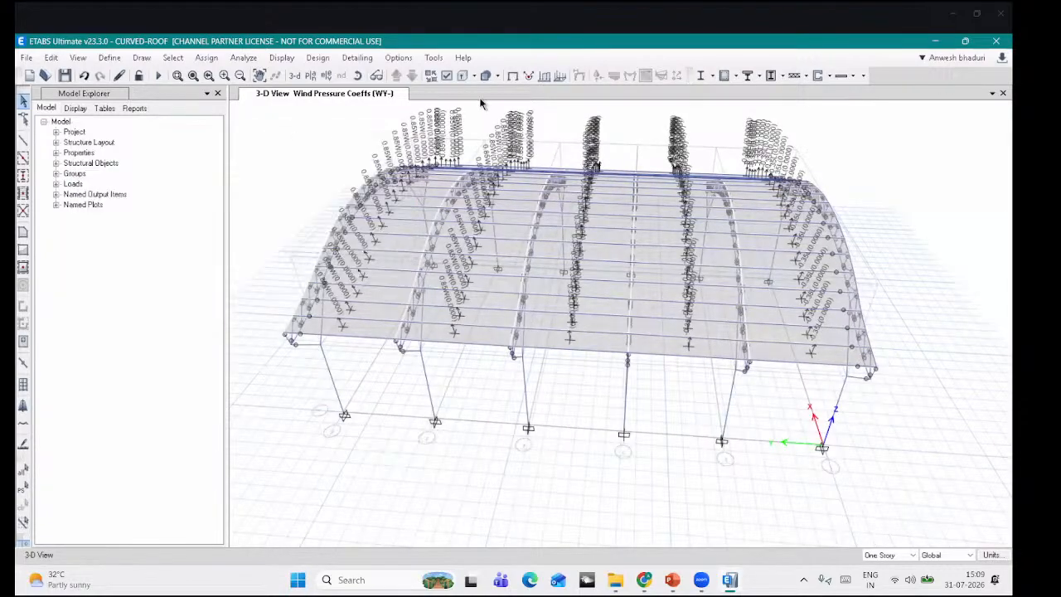
{"action": "left_click", "coordinate": [513, 76]}
{"action": "left_click", "coordinate": [357, 76]}
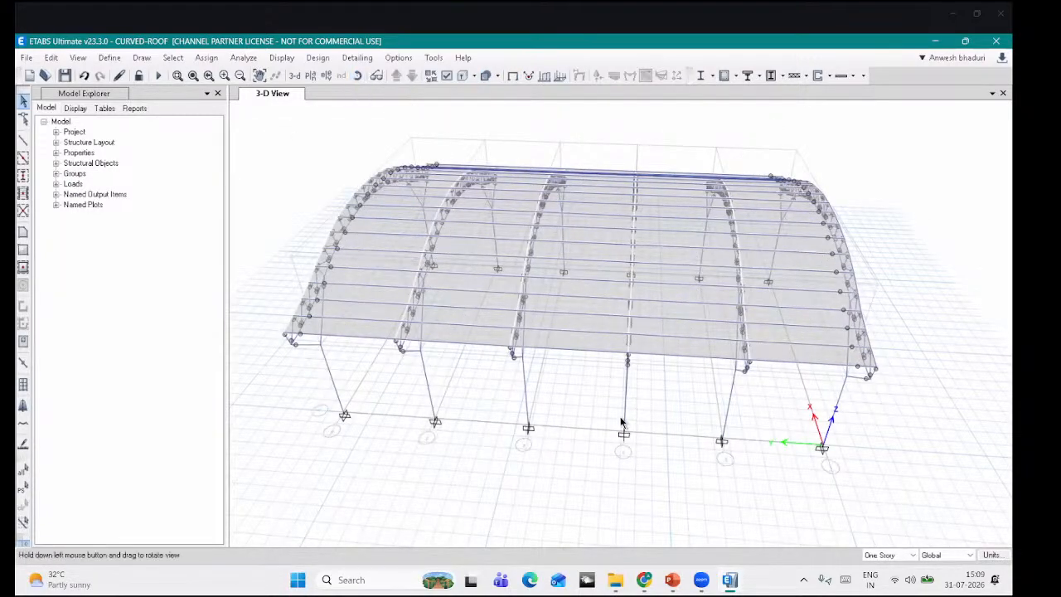
{"action": "left_click_drag", "start_coordinate": [623, 426], "coordinate": [610, 350]}
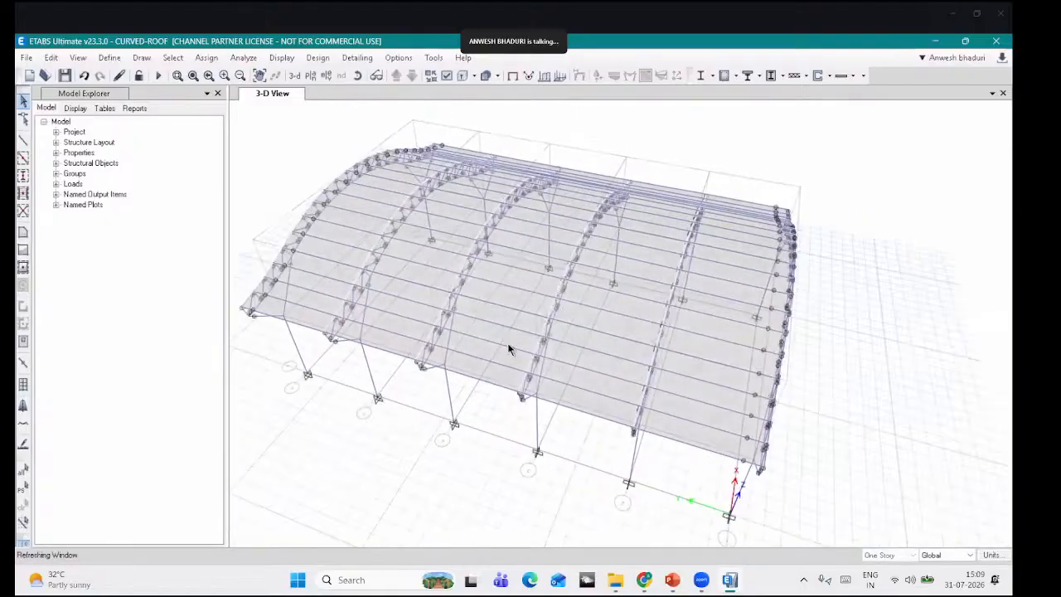
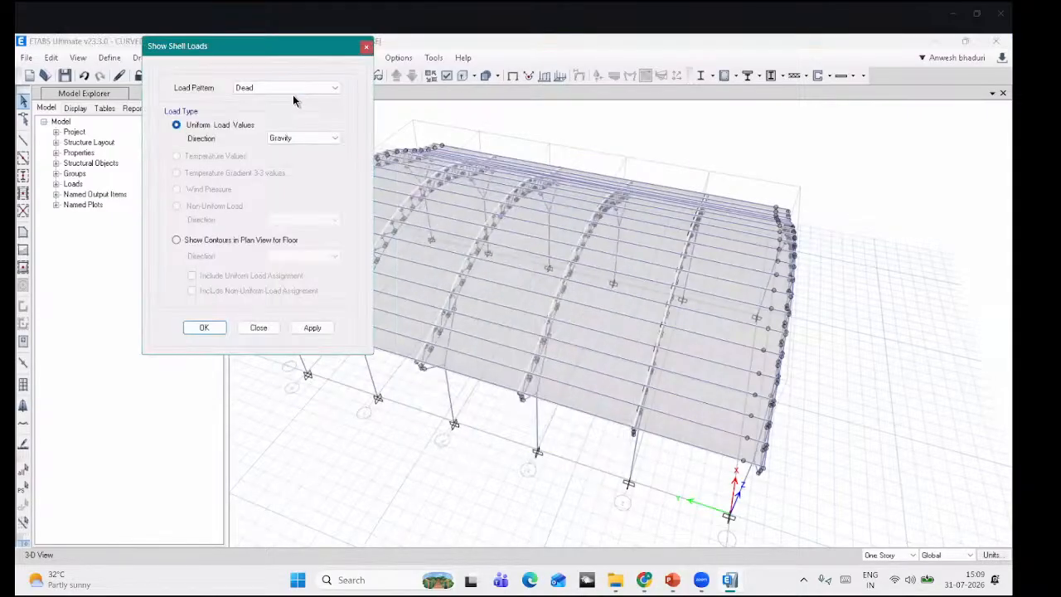
Step: Display the roof's WX+ wind pressure coefficients, then the WX- coefficients
{"action": "left_click", "coordinate": [294, 89]}
{"action": "left_click", "coordinate": [279, 116]}
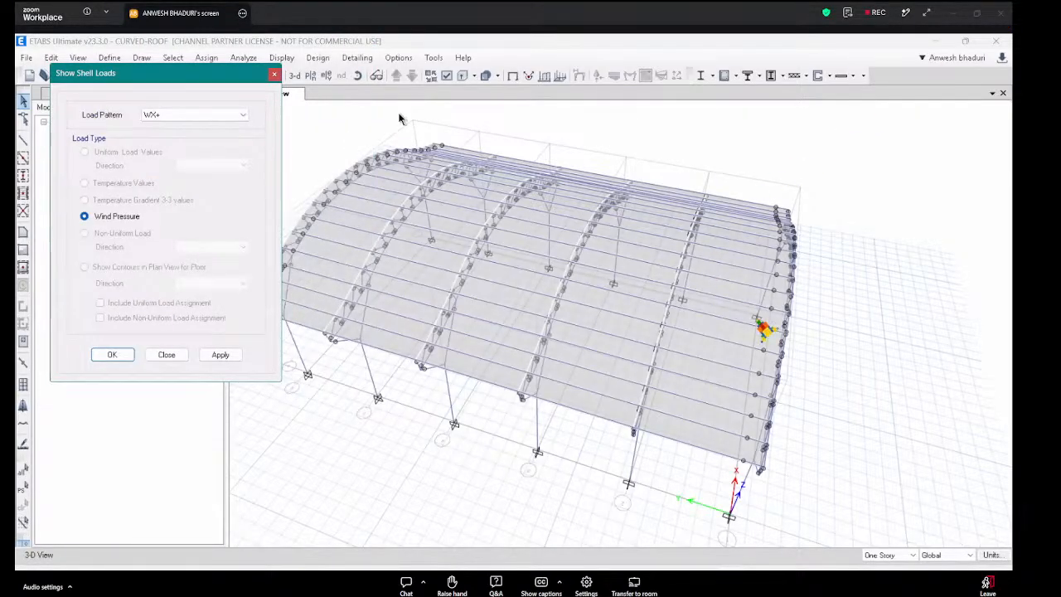
{"action": "left_click", "coordinate": [356, 76]}
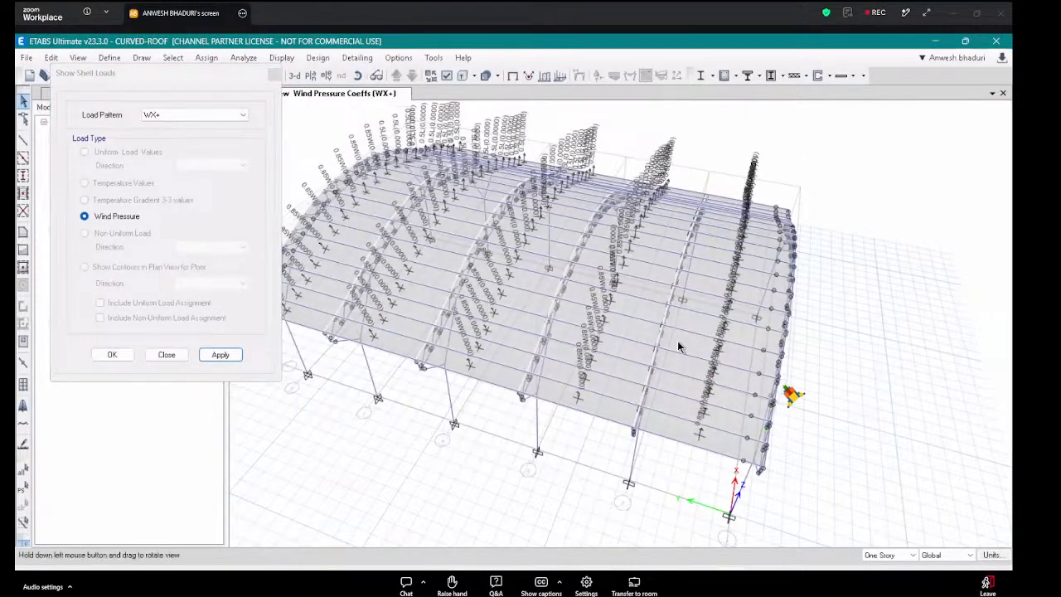
{"action": "left_click_drag", "start_coordinate": [677, 341], "coordinate": [704, 278]}
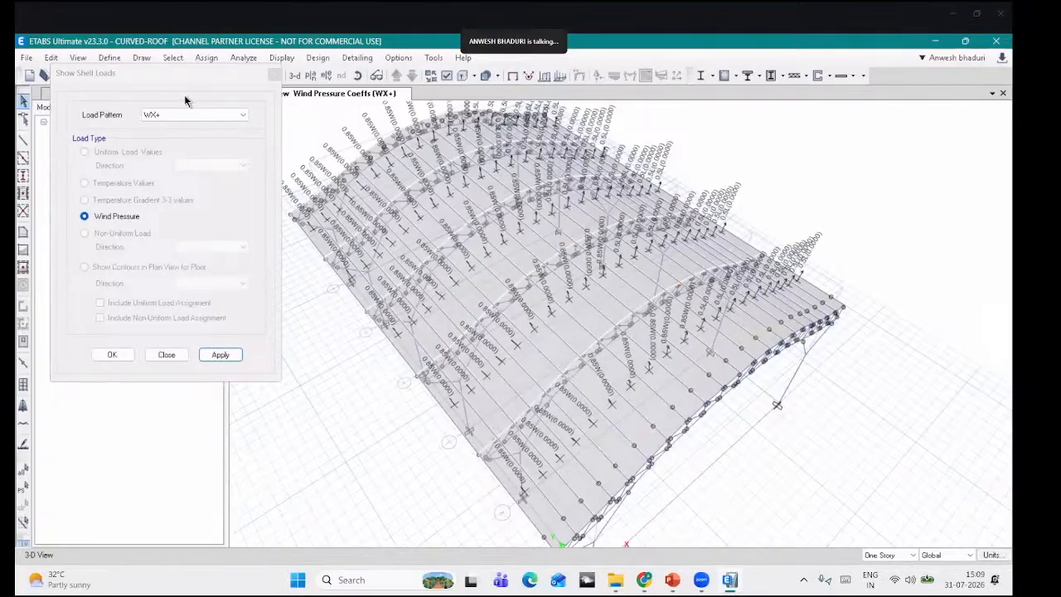
{"action": "left_click", "coordinate": [191, 116]}
{"action": "left_click", "coordinate": [195, 153]}
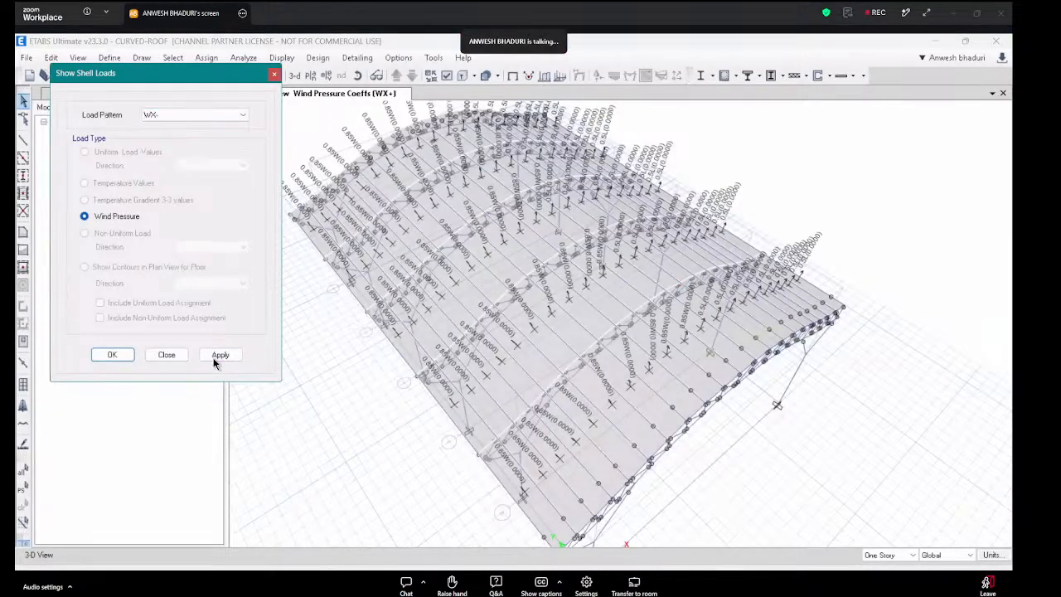
{"action": "left_click", "coordinate": [220, 355]}
Step: Show the WY+ coefficients, then leave WY- displayed and close the shell loads dialog
{"action": "left_click", "coordinate": [208, 115]}
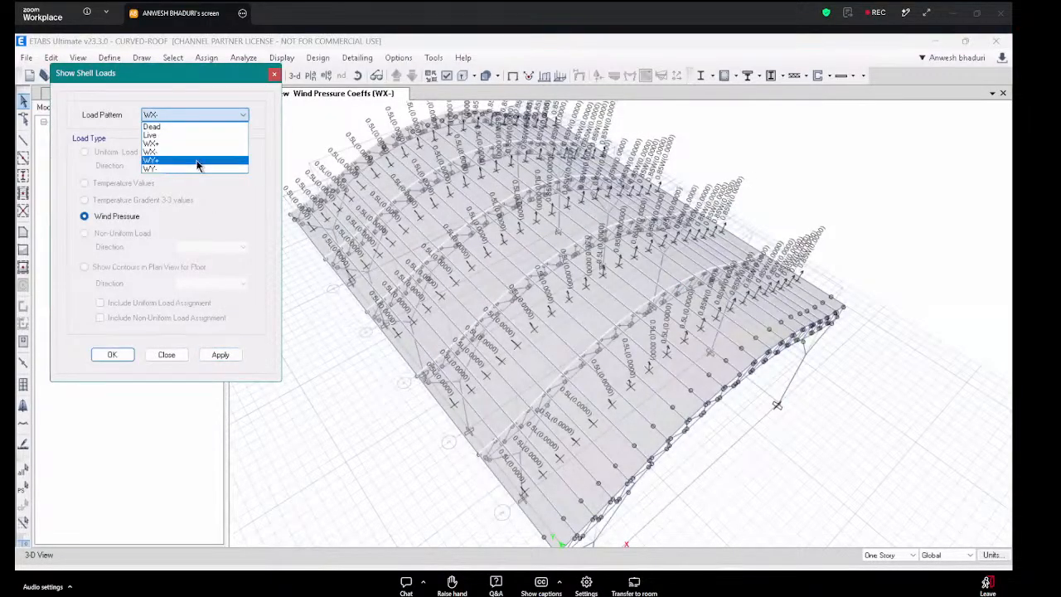
{"action": "left_click", "coordinate": [196, 160]}
{"action": "left_click", "coordinate": [220, 355]}
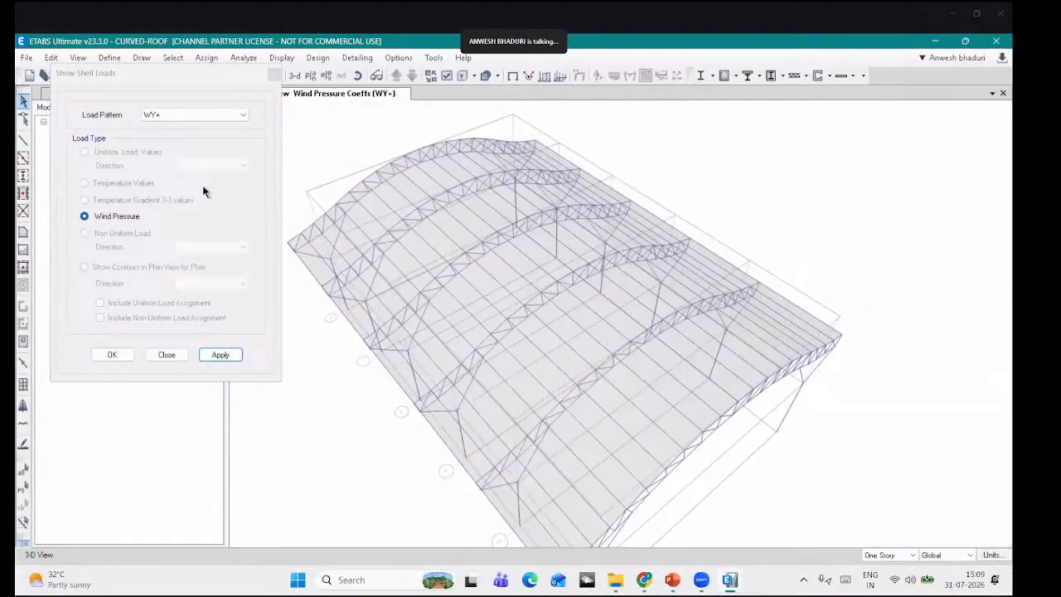
{"action": "left_click", "coordinate": [195, 115]}
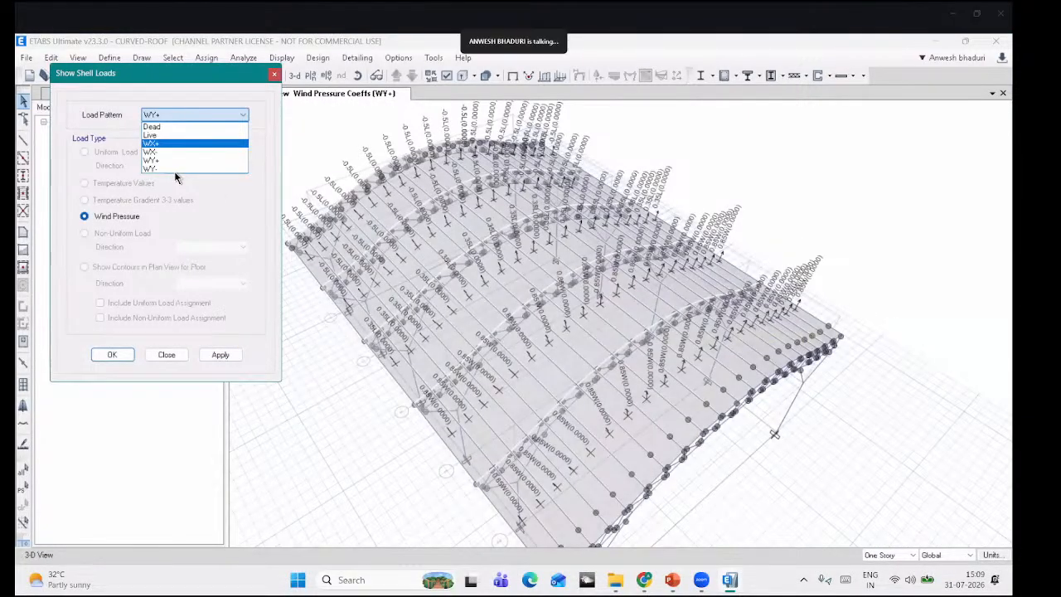
{"action": "left_click", "coordinate": [178, 176]}
{"action": "left_click", "coordinate": [221, 355]}
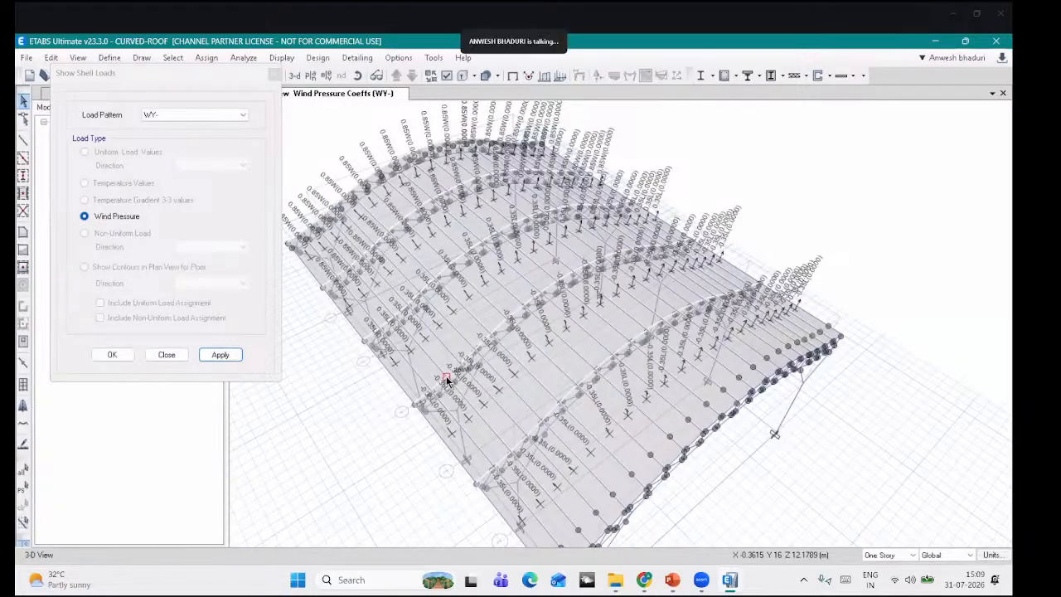
{"action": "left_click", "coordinate": [274, 74]}
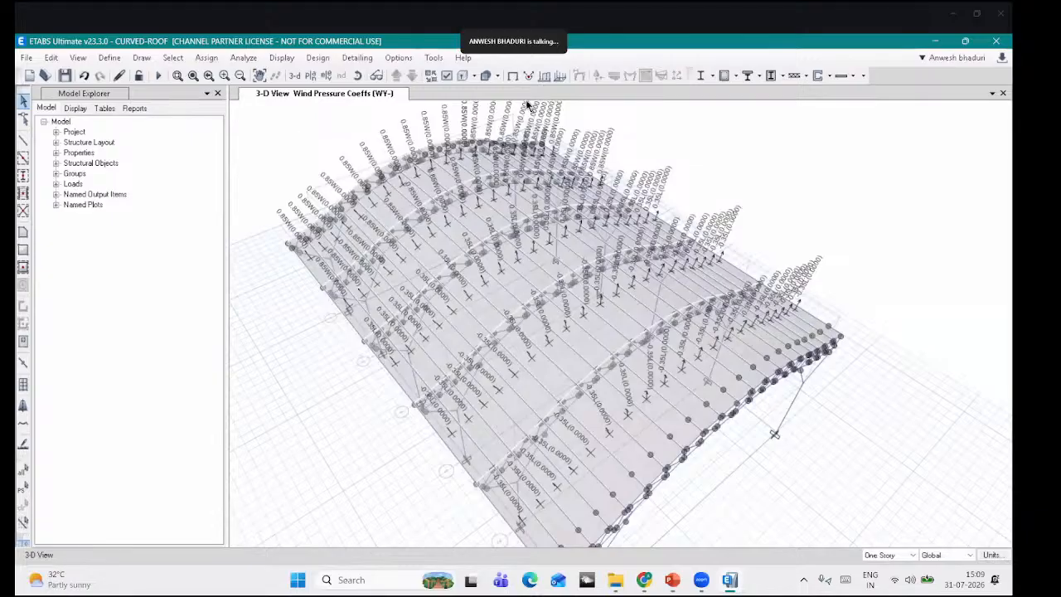
Step: Clear the wind coefficient labels and orbit the plain 3-D shed to a side view
{"action": "left_click", "coordinate": [511, 76]}
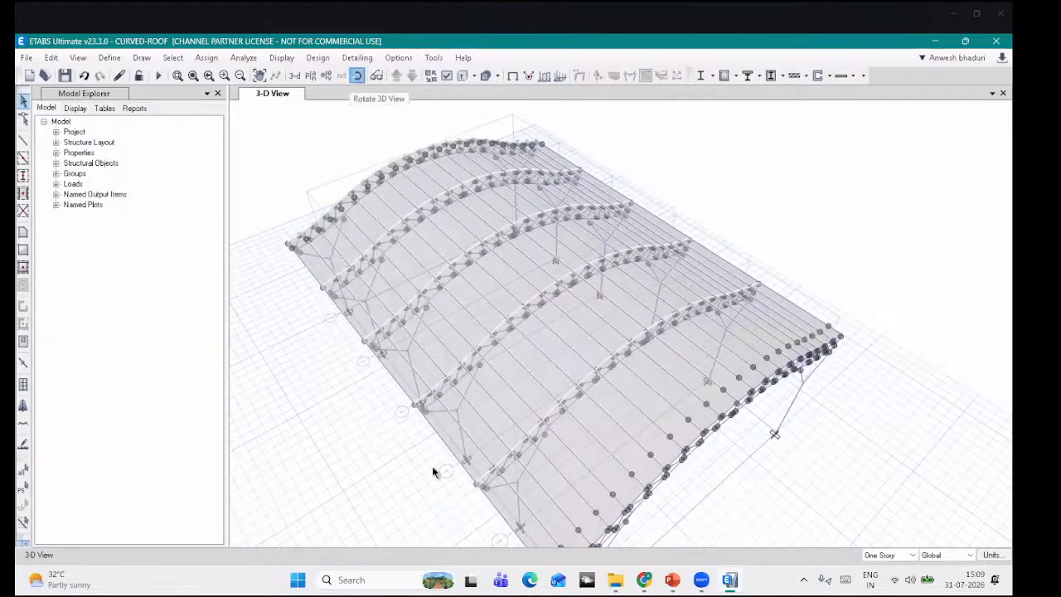
{"action": "left_click_drag", "start_coordinate": [432, 472], "coordinate": [616, 429]}
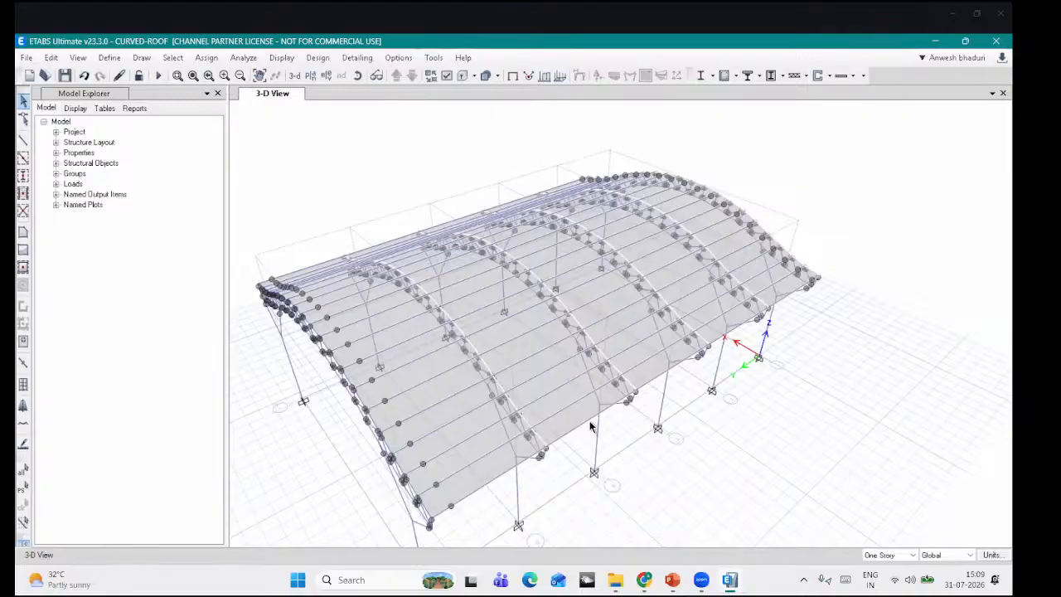
{"action": "left_click_drag", "start_coordinate": [659, 431], "coordinate": [655, 382]}
{"action": "middle_click_drag", "start_coordinate": [655, 381], "coordinate": [657, 354]}
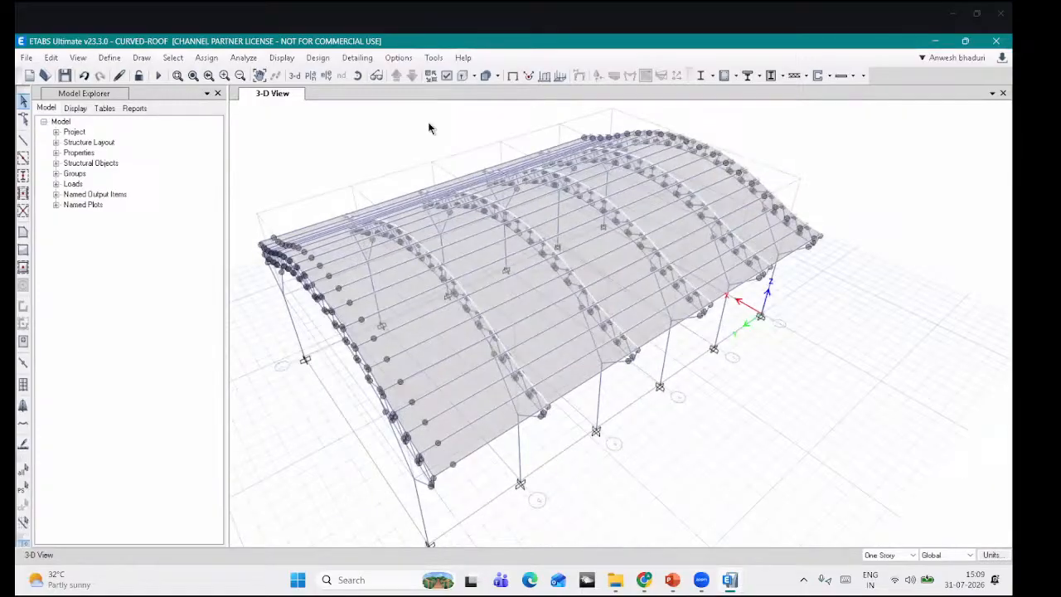
{"action": "left_click", "coordinate": [245, 58]}
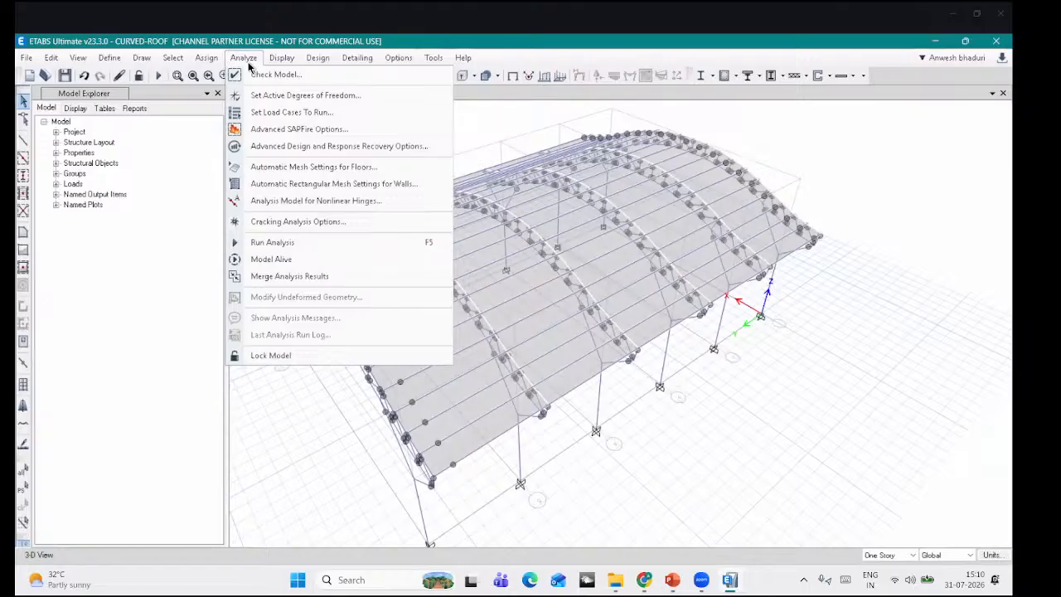
Step: Run the analysis, orbit the dead-load deformed shape, and bring up the frame load display
{"action": "left_click", "coordinate": [265, 246]}
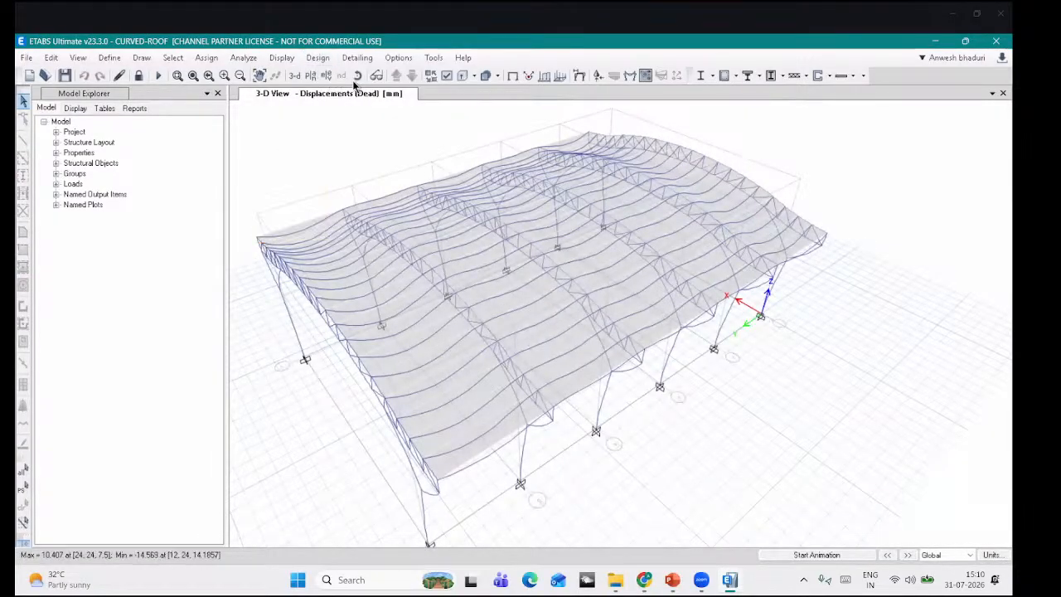
{"action": "middle_click_drag", "start_coordinate": [515, 441], "coordinate": [462, 423], "text": "shift"}
{"action": "middle_click_drag", "start_coordinate": [609, 183], "coordinate": [571, 104], "text": "shift"}
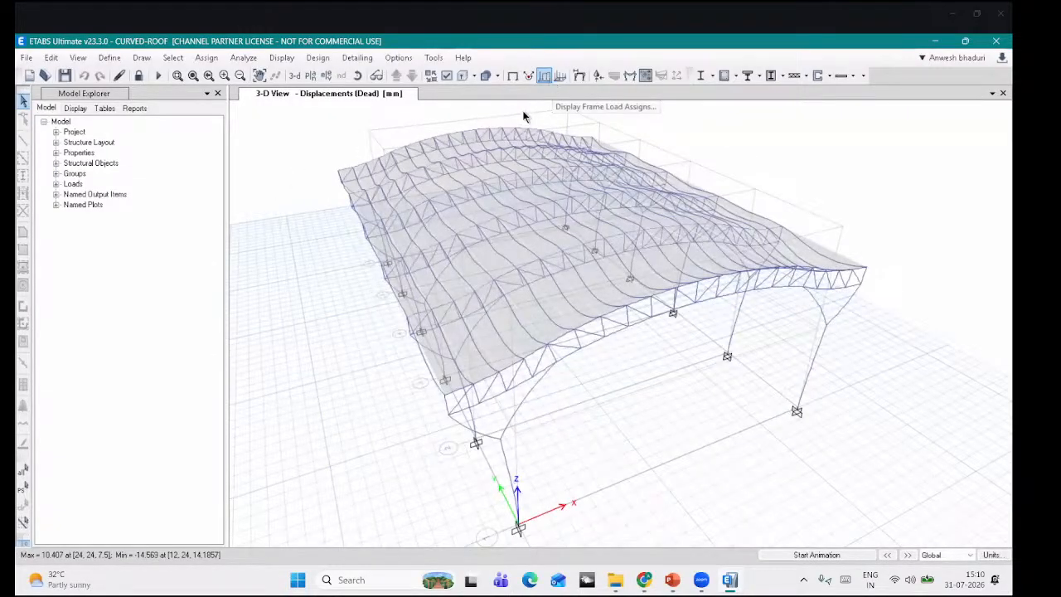
{"action": "left_click", "coordinate": [549, 78]}
{"action": "left_click_drag", "start_coordinate": [498, 132], "coordinate": [209, 99]}
Step: Close the frame load settings and display the WY- roof wind coefficients, zooming around the roof
{"action": "left_click", "coordinate": [217, 141]}
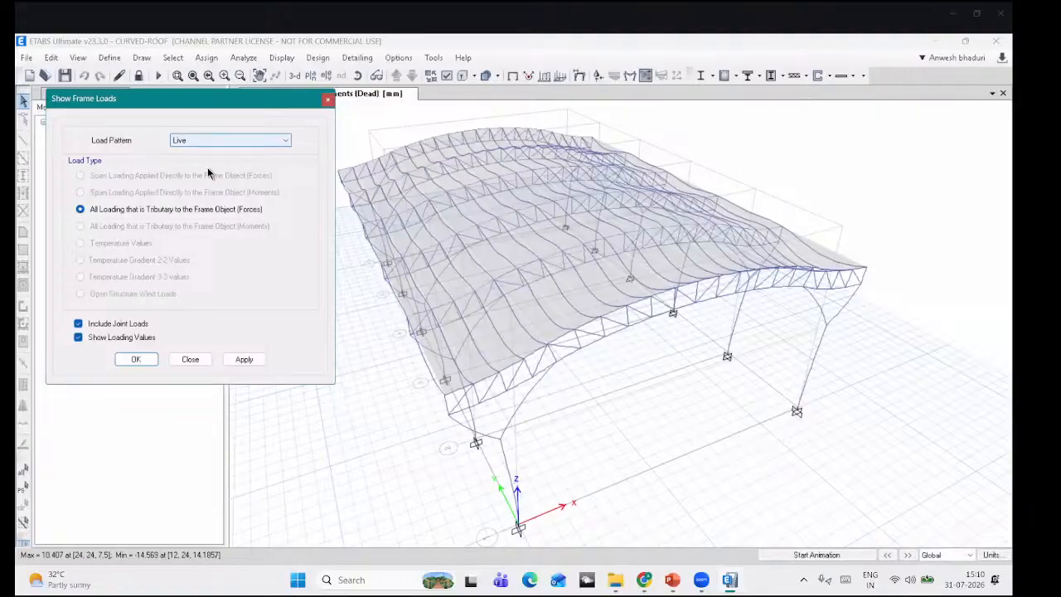
{"action": "left_click", "coordinate": [207, 169]}
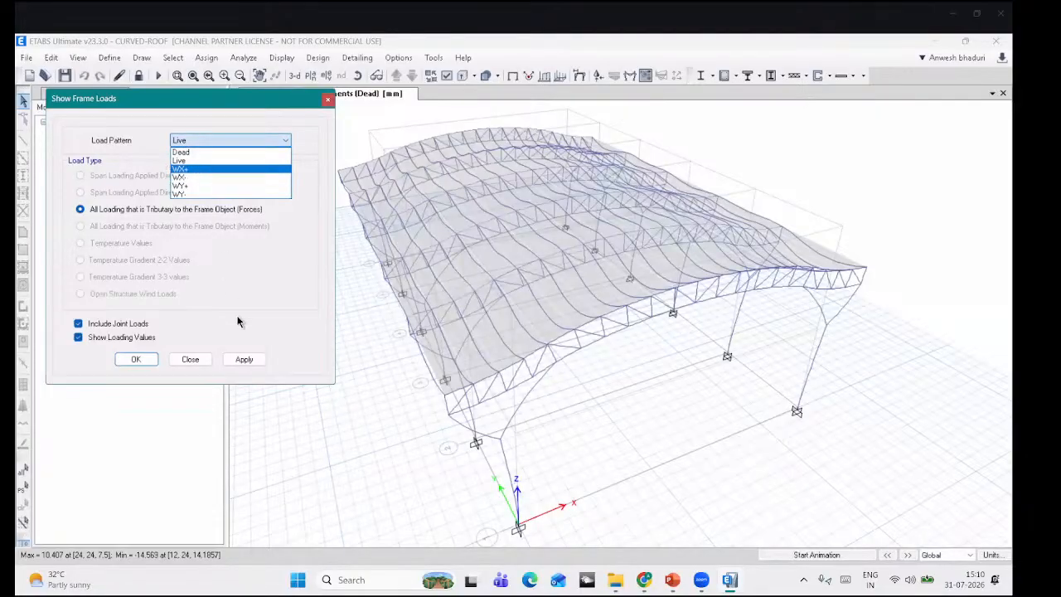
{"action": "left_click", "coordinate": [328, 100]}
{"action": "left_click", "coordinate": [560, 76]}
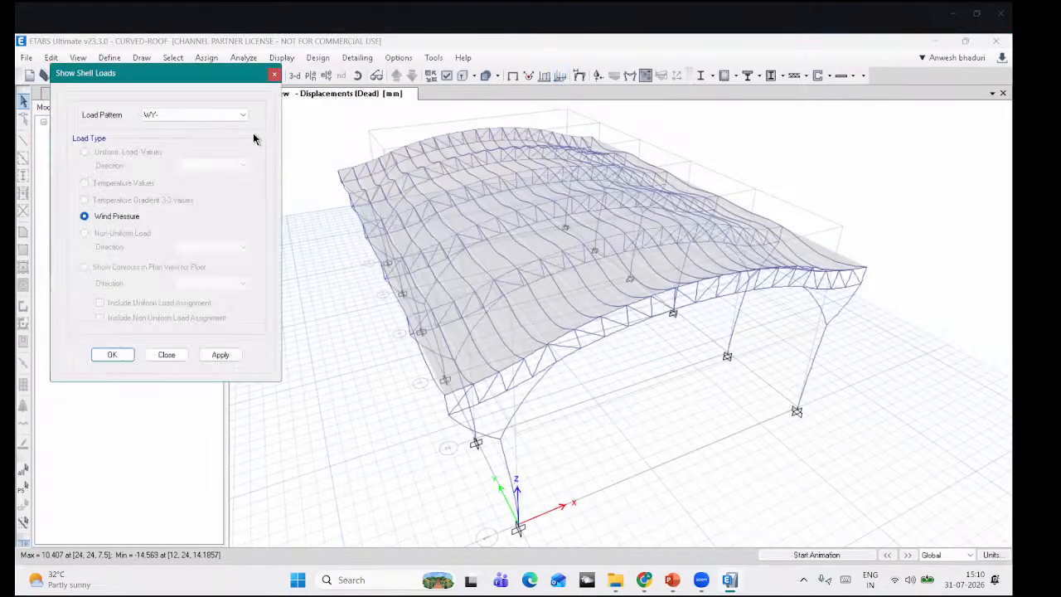
{"action": "left_click", "coordinate": [218, 355]}
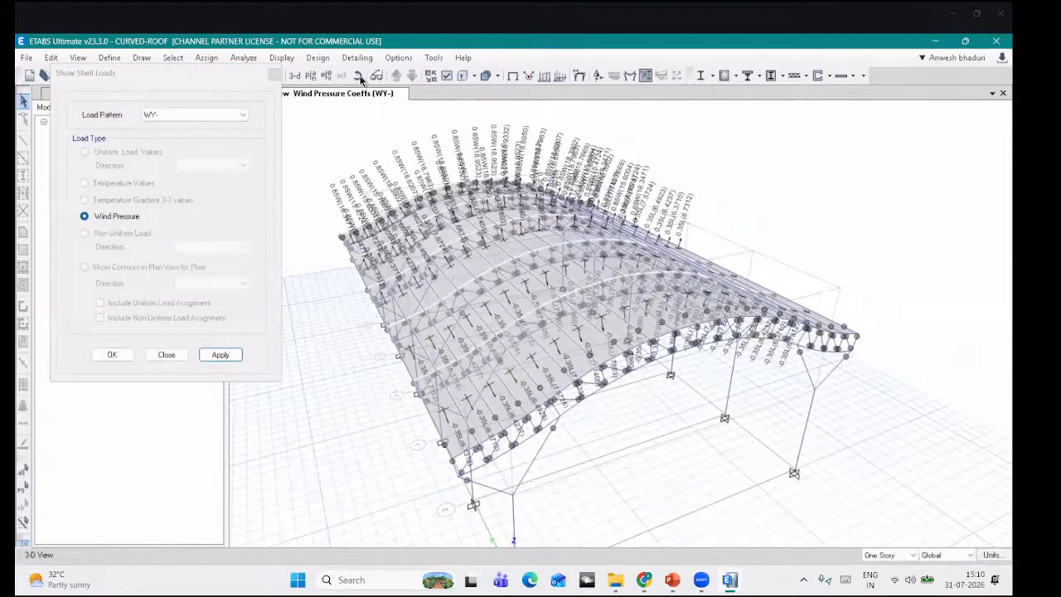
{"action": "left_click_drag", "start_coordinate": [455, 403], "coordinate": [421, 284]}
{"action": "scroll", "coordinate": [497, 286], "scroll_direction": "up", "scroll_amount": 5}
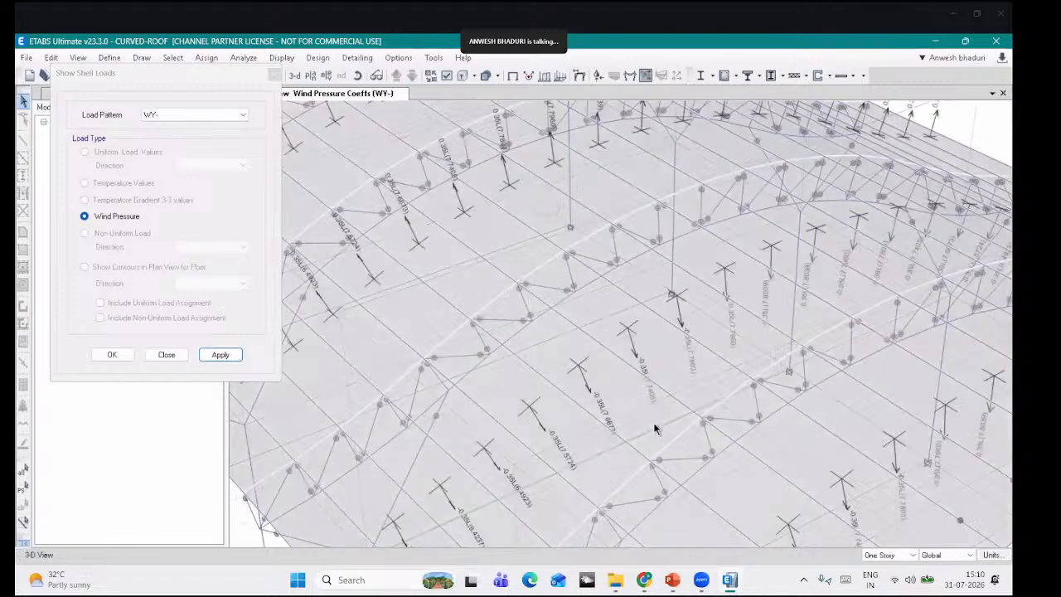
{"action": "scroll", "coordinate": [655, 426], "scroll_direction": "down", "scroll_amount": 5}
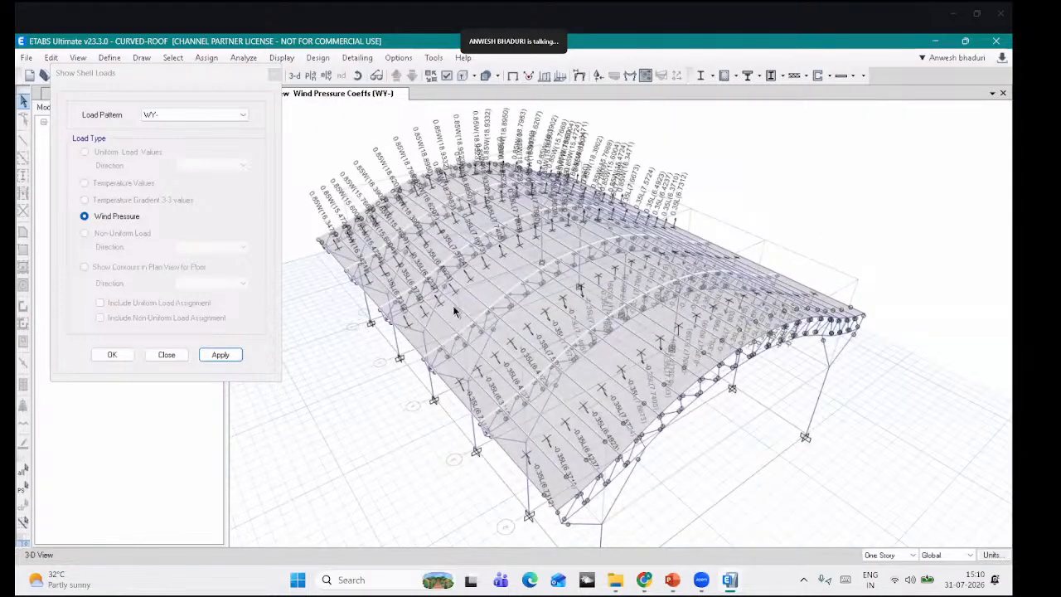
{"action": "left_click_drag", "start_coordinate": [694, 415], "coordinate": [664, 414]}
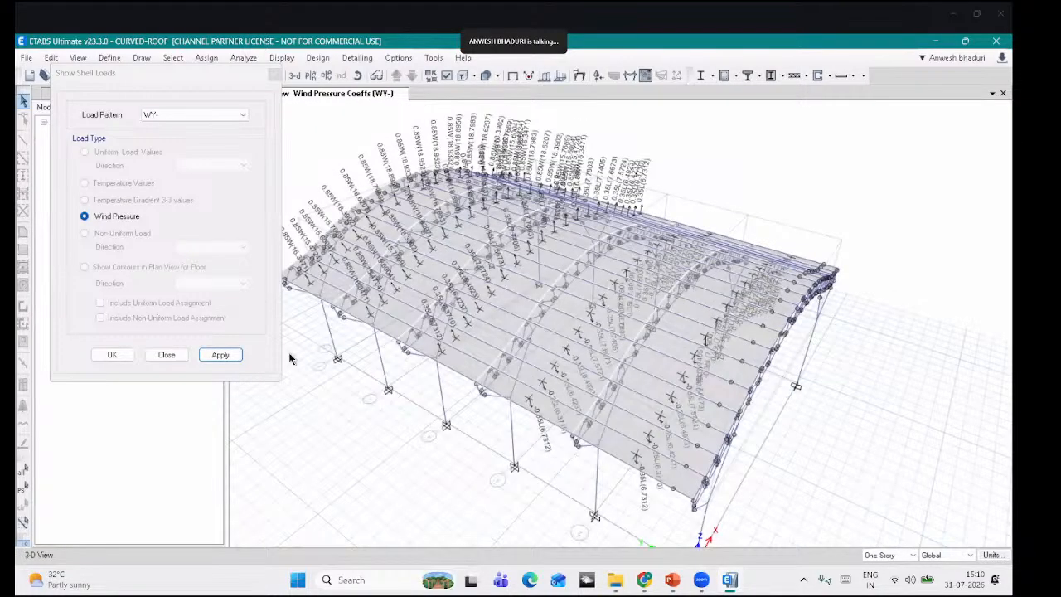
Step: Step through the WY+, WX- and WX+ coefficients, ending on WX+ with the dialog closed
{"action": "left_click", "coordinate": [193, 115]}
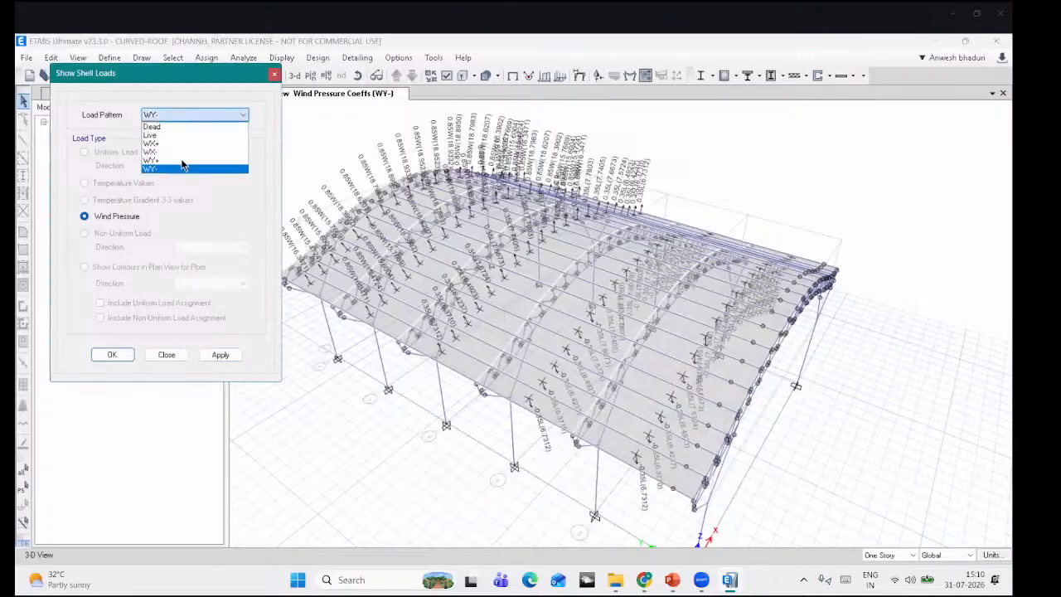
{"action": "left_click", "coordinate": [220, 355]}
{"action": "left_click", "coordinate": [220, 356]}
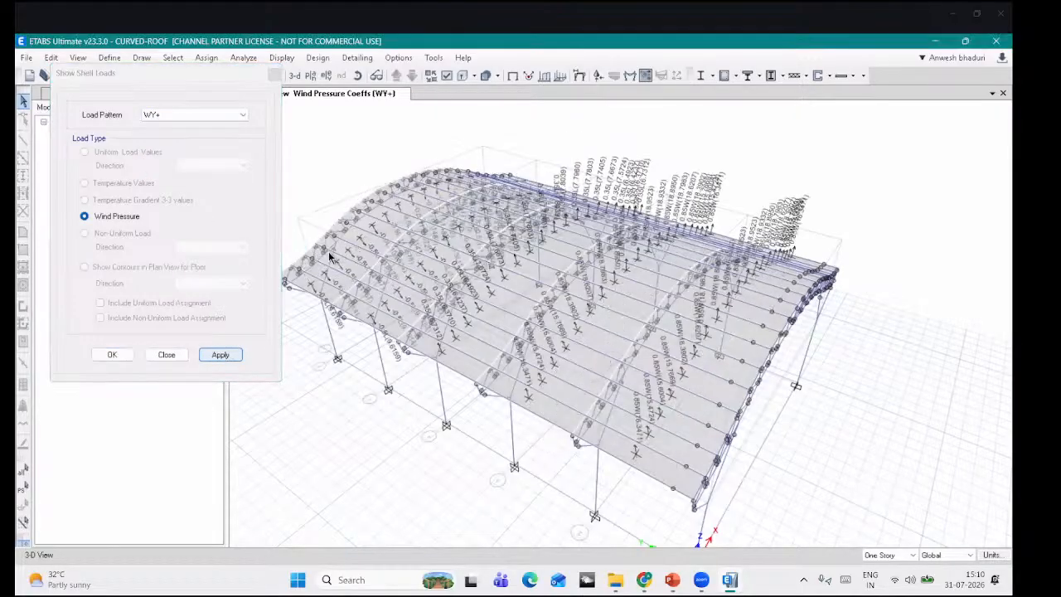
{"action": "left_click", "coordinate": [220, 116]}
{"action": "left_click", "coordinate": [209, 152]}
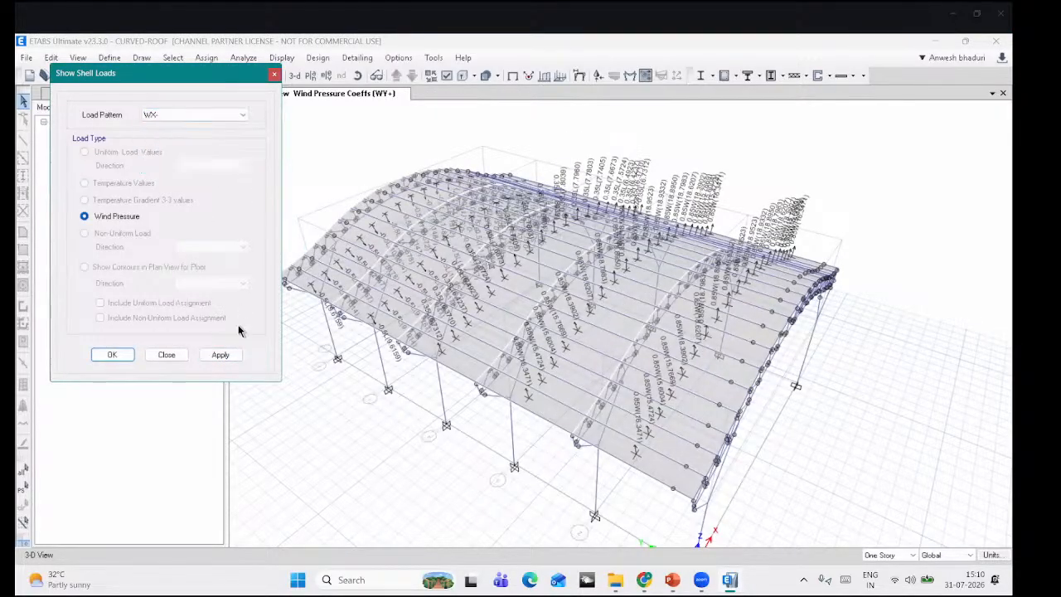
{"action": "left_click", "coordinate": [214, 357]}
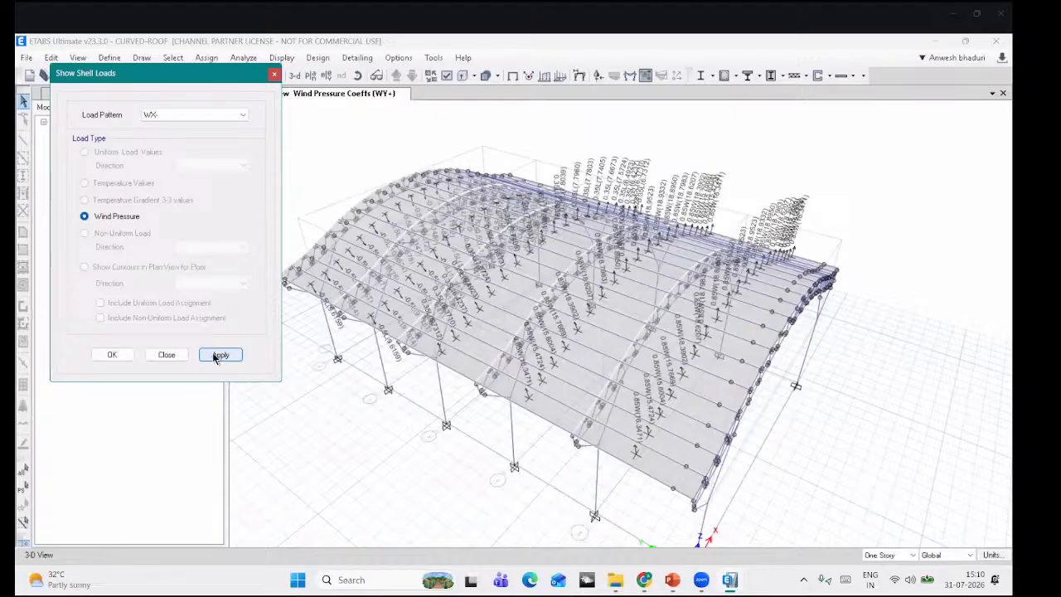
{"action": "left_click", "coordinate": [216, 118]}
{"action": "left_click", "coordinate": [151, 143]}
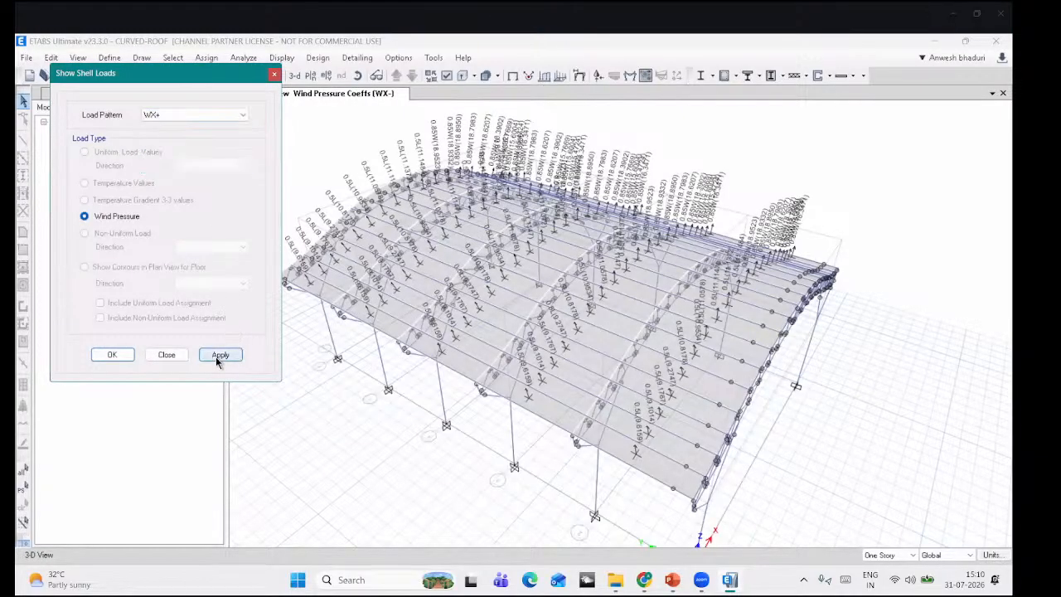
{"action": "left_click", "coordinate": [220, 355]}
{"action": "left_click", "coordinate": [275, 74]}
{"action": "left_click", "coordinate": [513, 76]}
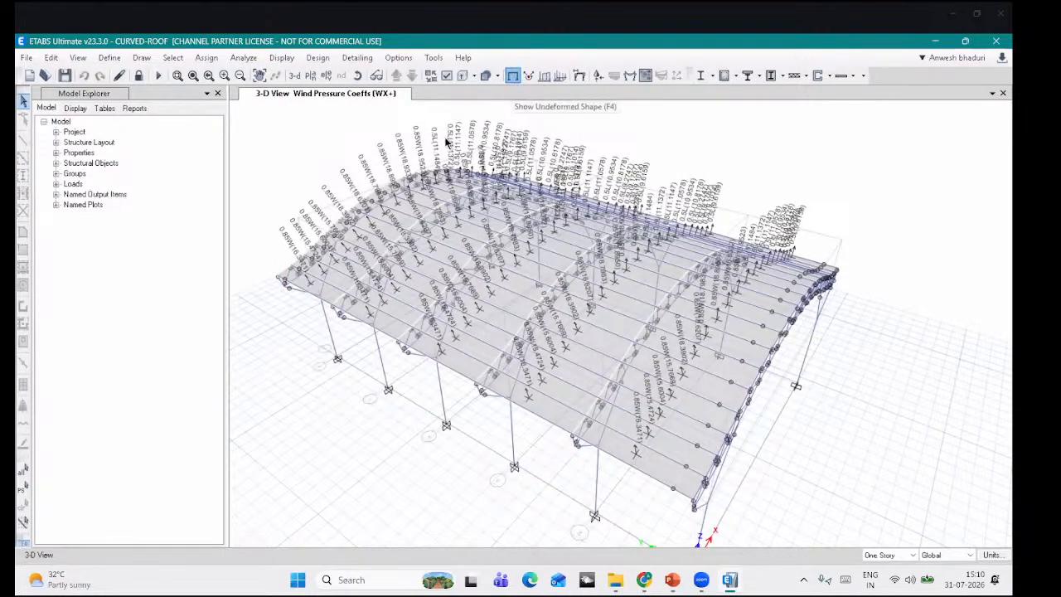
Step: Clear the wind display and unlock the model, discarding its analysis results
{"action": "left_click", "coordinate": [358, 78]}
{"action": "left_click_drag", "start_coordinate": [450, 227], "coordinate": [214, 188]}
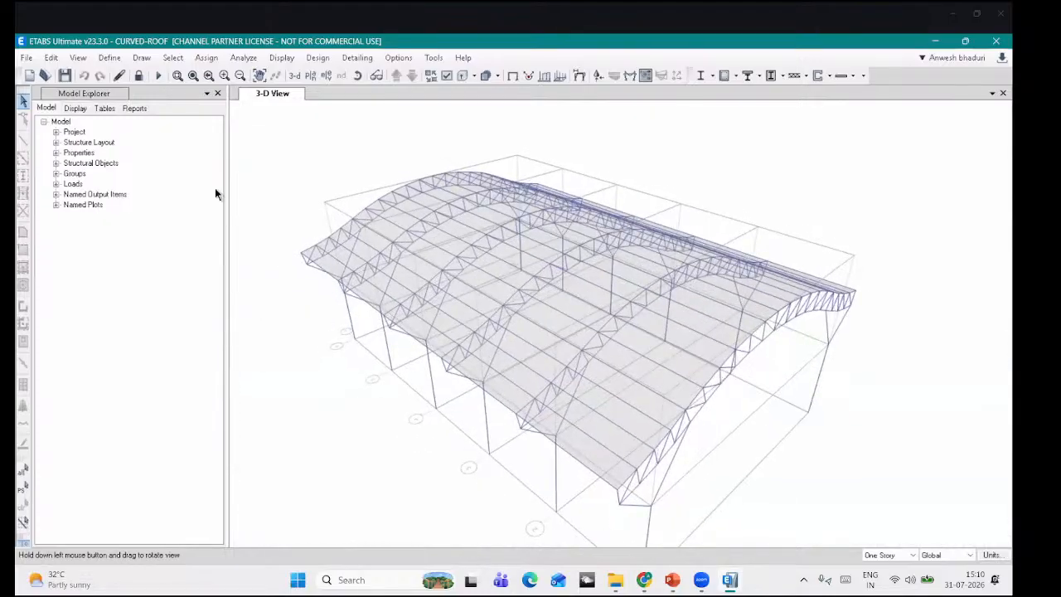
{"action": "left_click", "coordinate": [139, 77]}
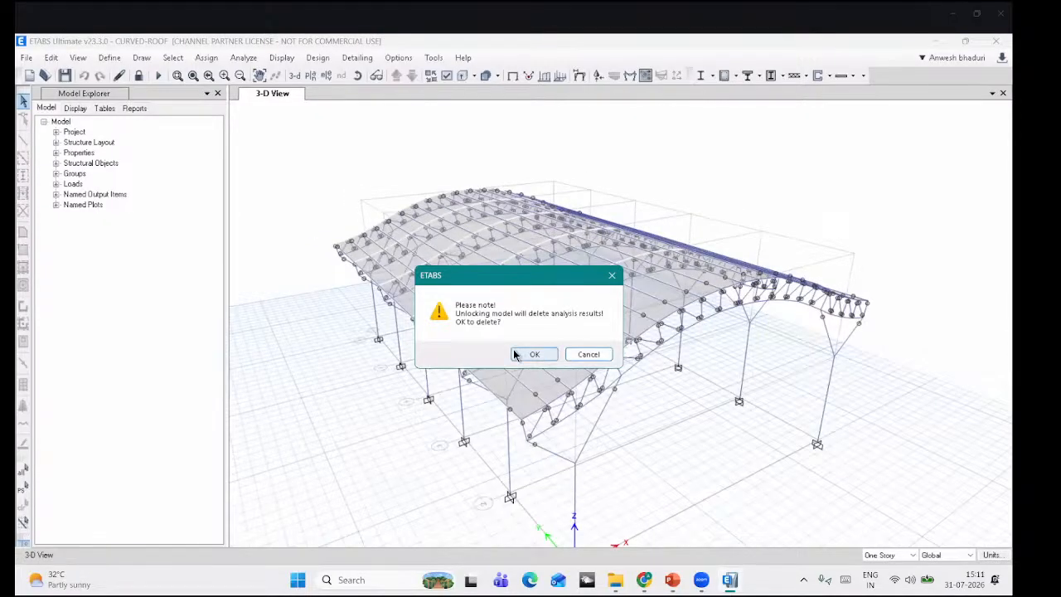
{"action": "left_click", "coordinate": [532, 354]}
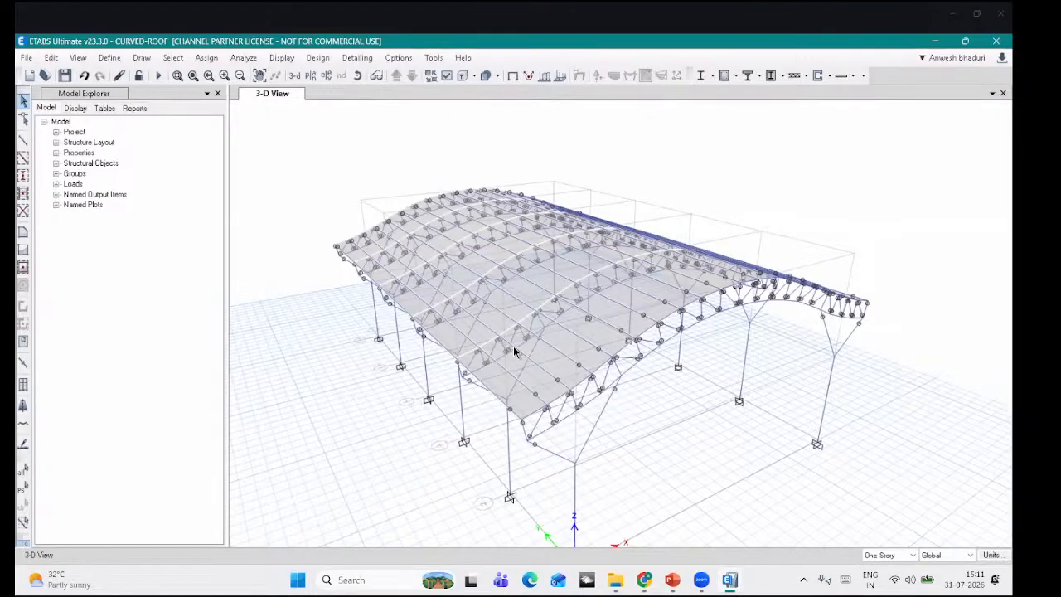
{"action": "left_click", "coordinate": [357, 75]}
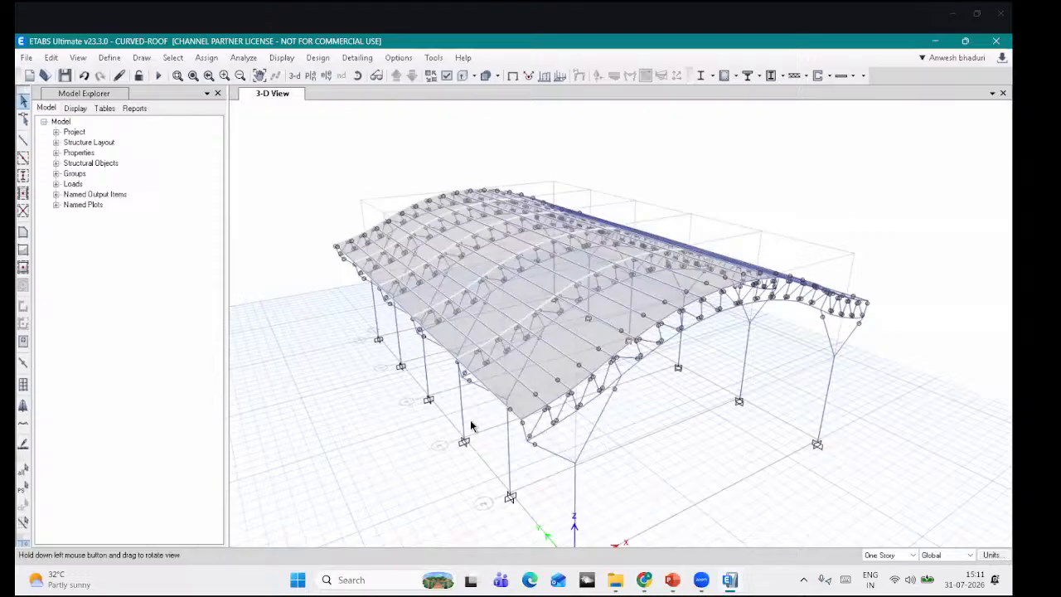
{"action": "left_click_drag", "start_coordinate": [474, 428], "coordinate": [470, 420]}
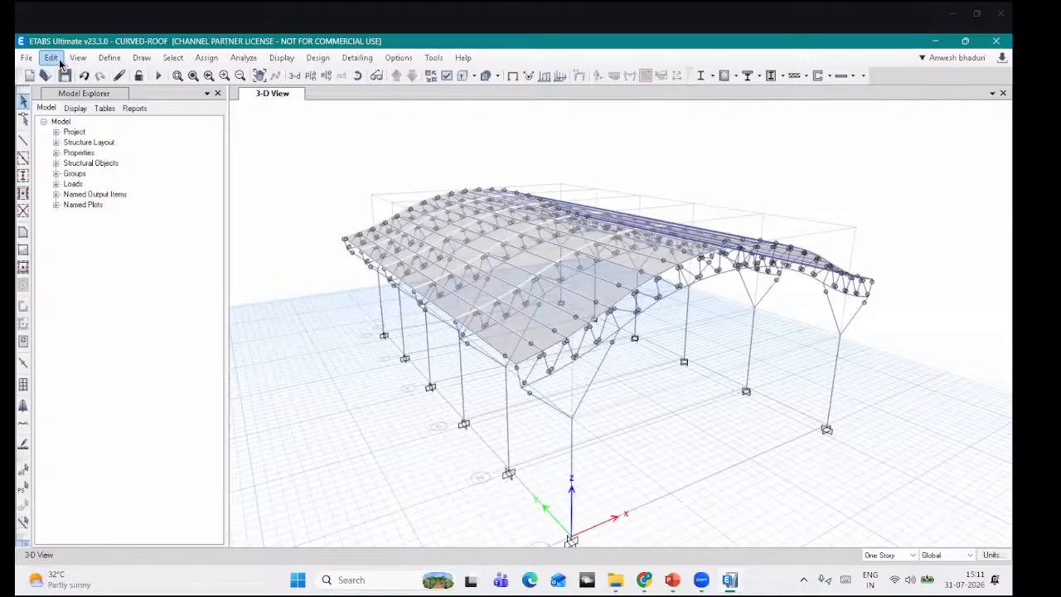
Step: In Frame Sections, add a new property FSec1 with the Nonprismatic shape type
{"action": "left_click", "coordinate": [109, 58]}
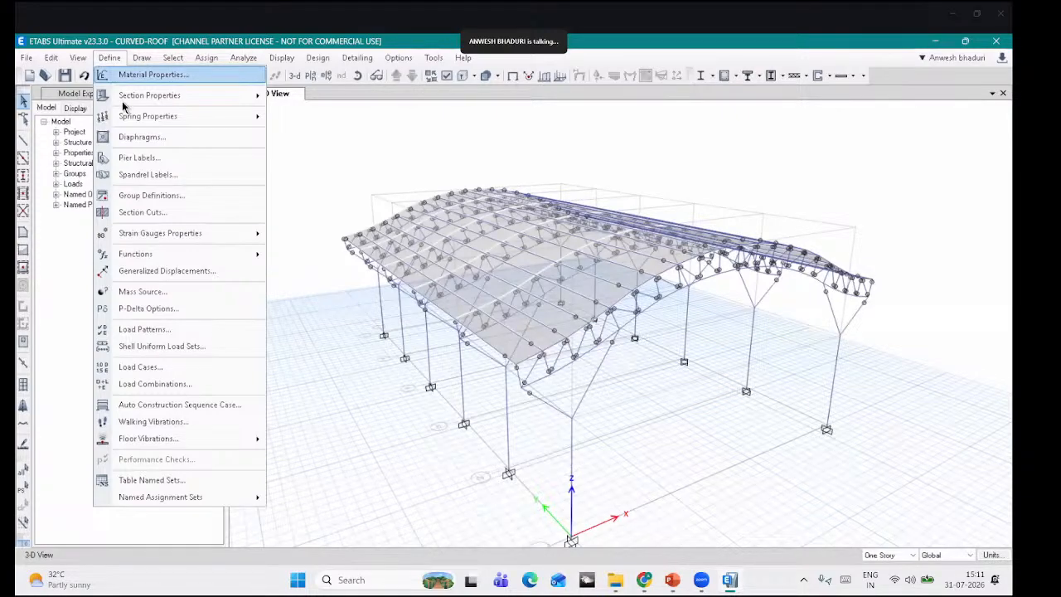
{"action": "mouse_move", "coordinate": [165, 95]}
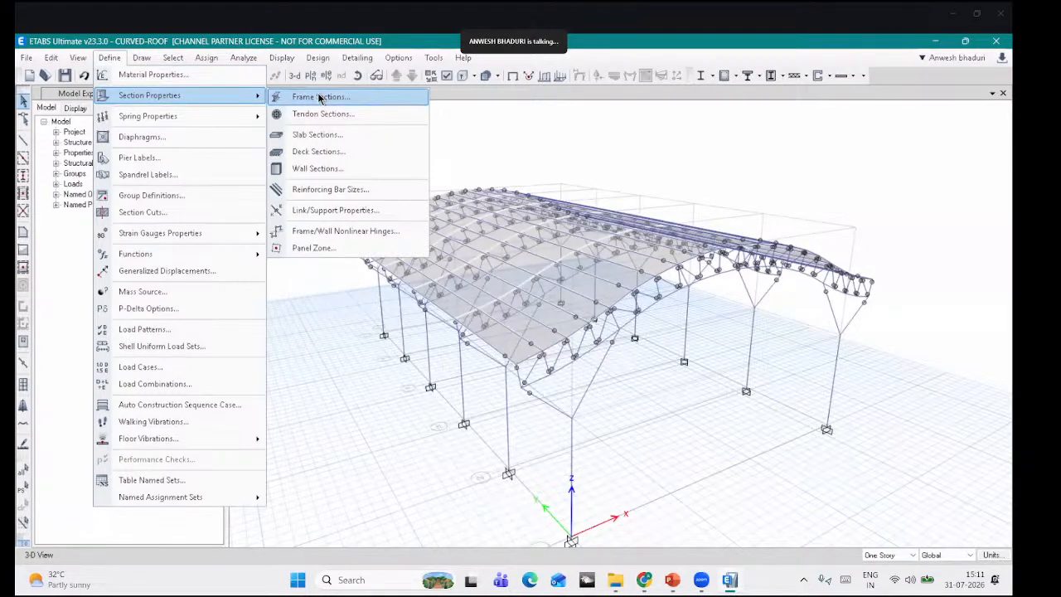
{"action": "left_click", "coordinate": [332, 96]}
{"action": "left_click_drag", "start_coordinate": [411, 139], "coordinate": [327, 121]}
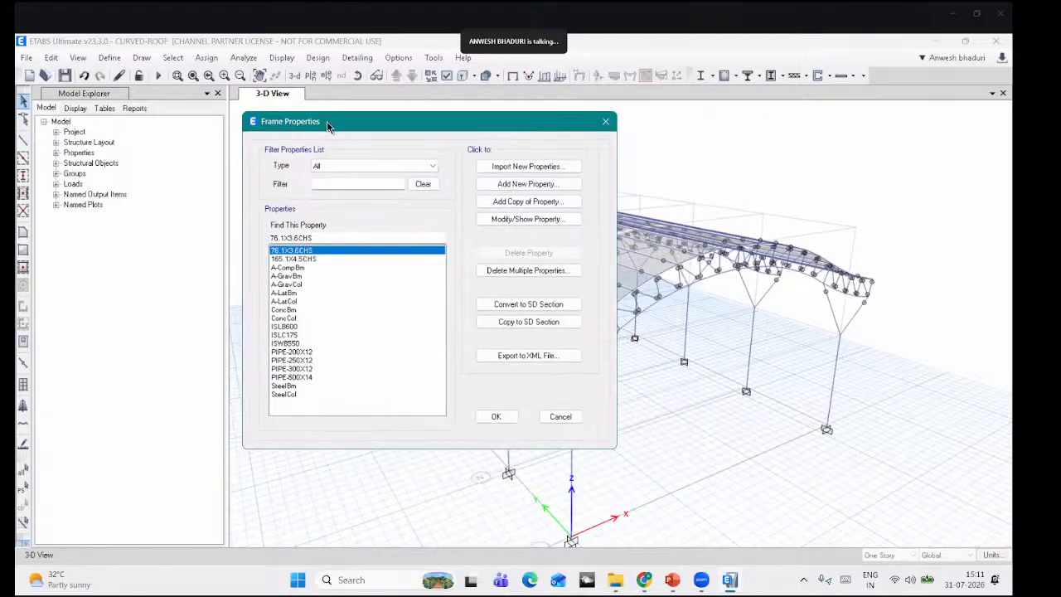
{"action": "left_click", "coordinate": [521, 186]}
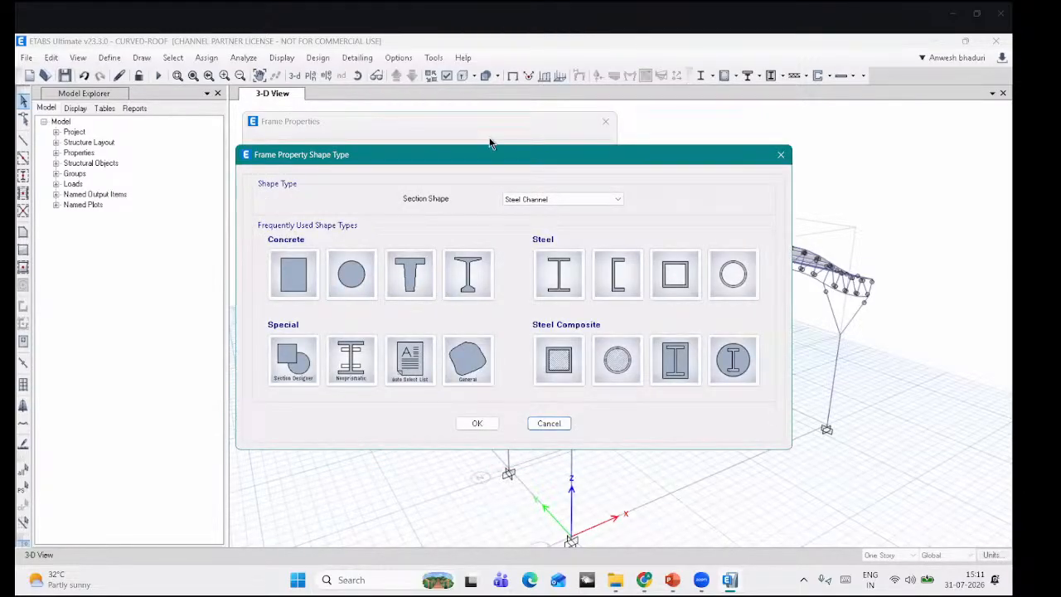
{"action": "left_click_drag", "start_coordinate": [489, 144], "coordinate": [484, 119]}
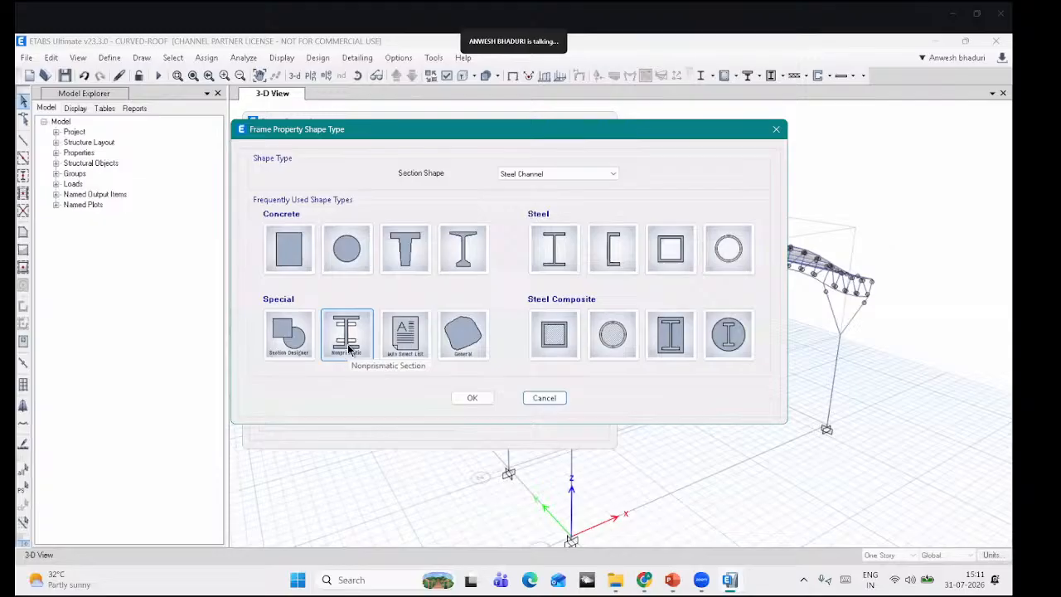
{"action": "left_click", "coordinate": [347, 335]}
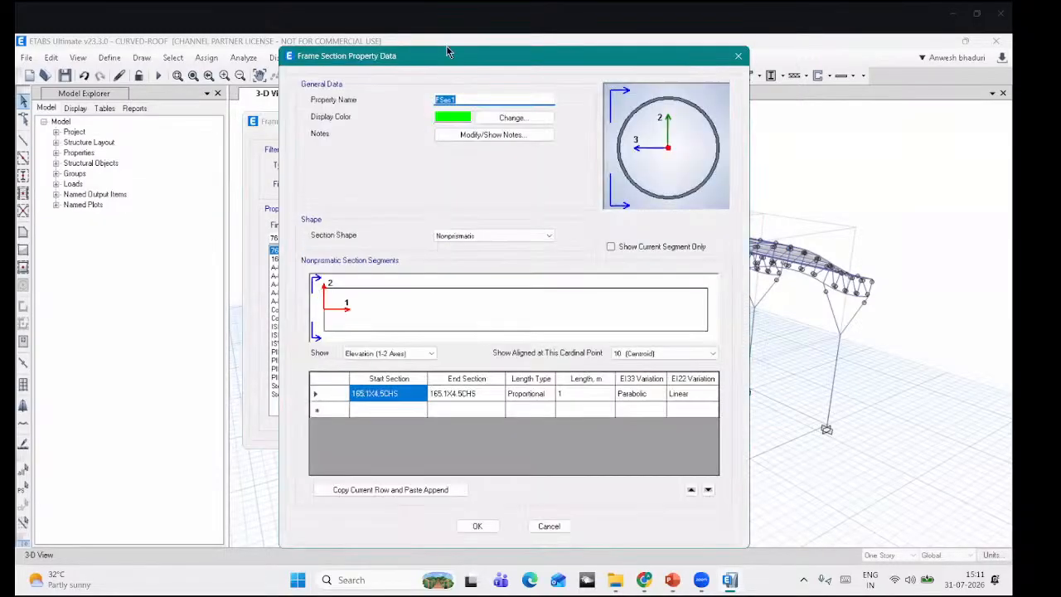
Step: Name the section TAPERED-MAIN, pick PIPE-500X14 as first start section, and review the nonprismatic outputs slide
{"action": "left_click_drag", "start_coordinate": [437, 64], "coordinate": [428, 52]}
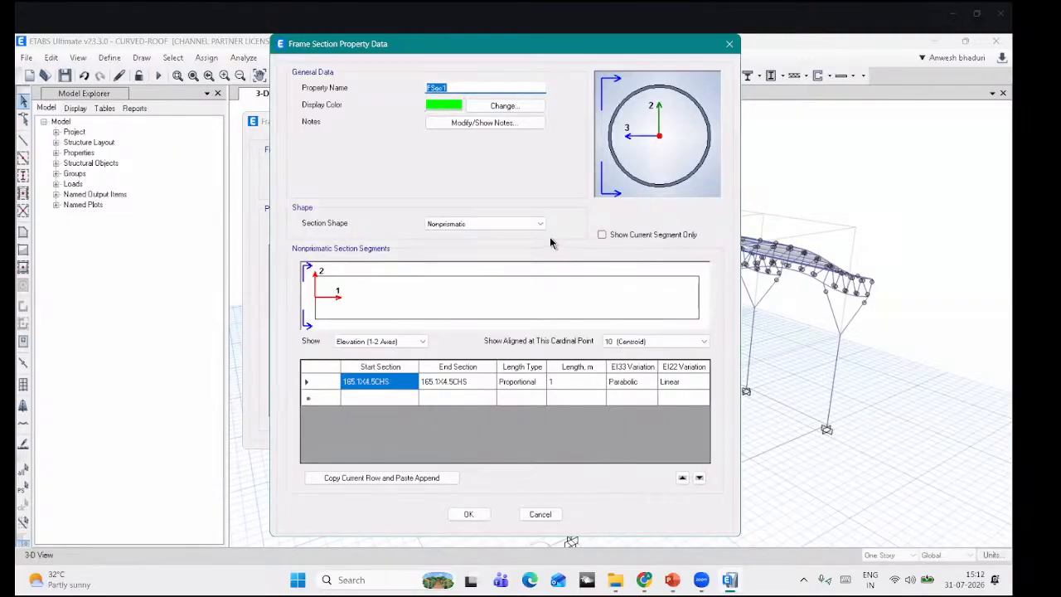
{"action": "type", "text": "TAPERED-MAIN"}
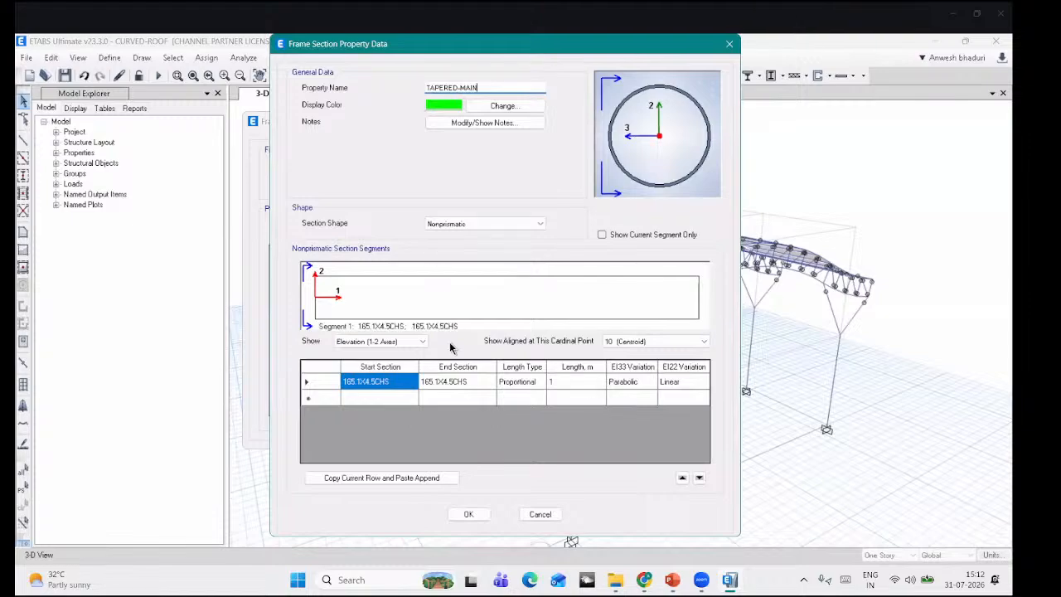
{"action": "left_click", "coordinate": [407, 383]}
{"action": "left_click", "coordinate": [408, 383]}
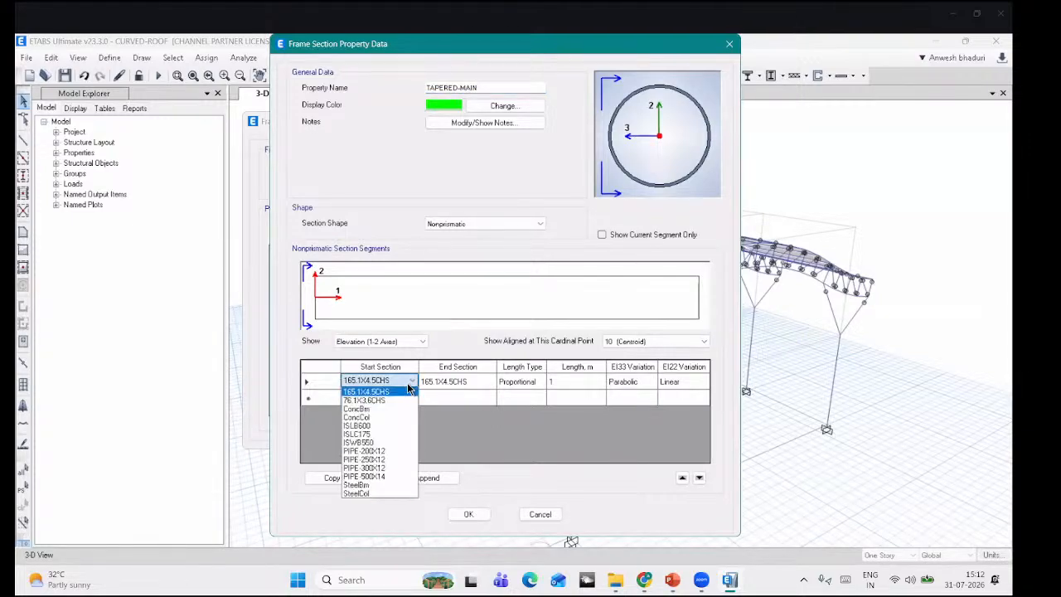
{"action": "left_click", "coordinate": [397, 479]}
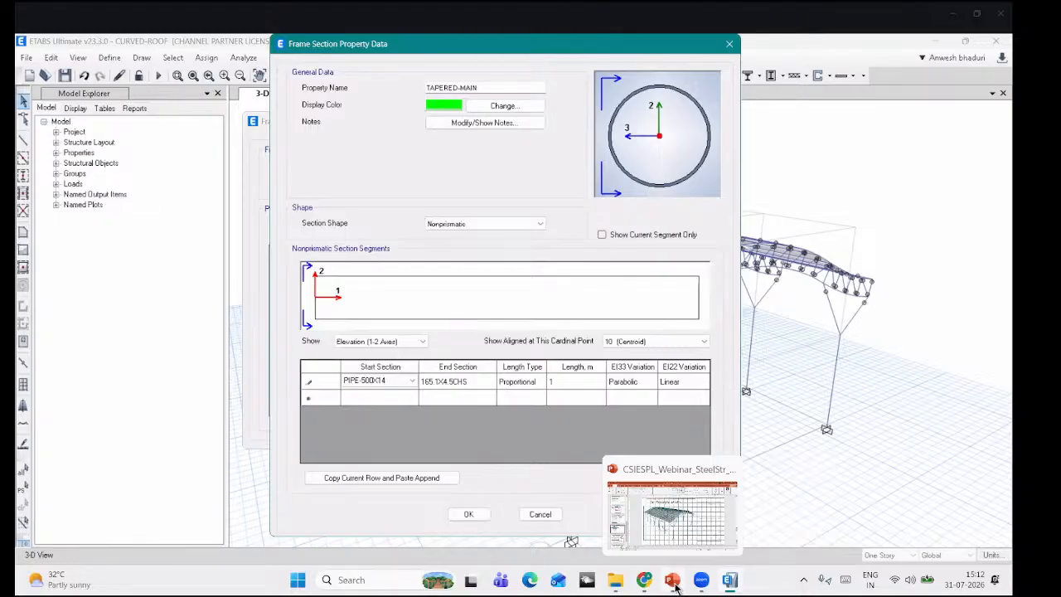
{"action": "left_click", "coordinate": [672, 580]}
{"action": "left_click", "coordinate": [131, 469]}
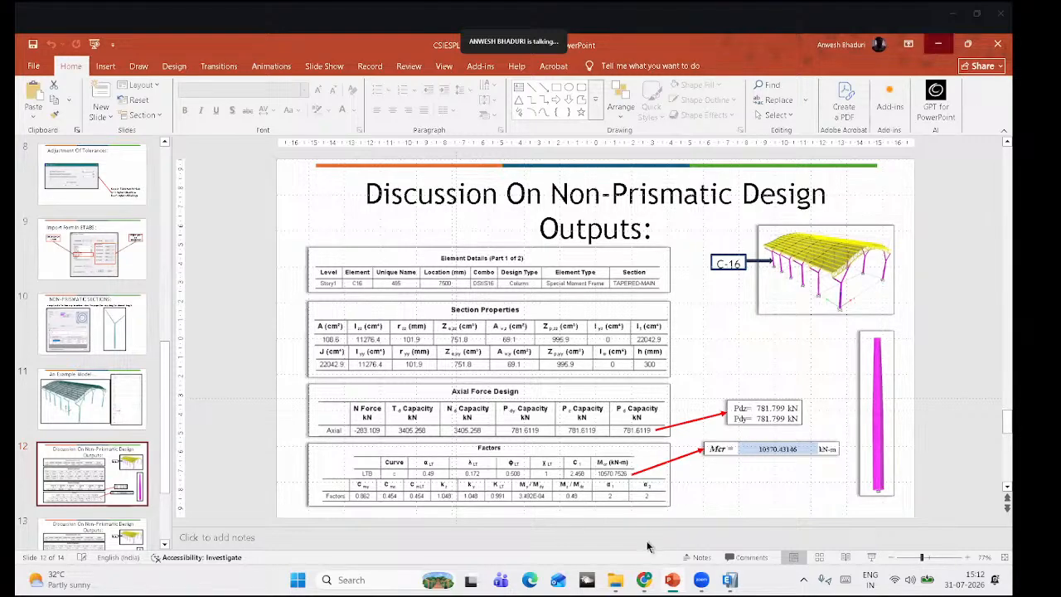
{"action": "left_click", "coordinate": [939, 44]}
Step: Make the first segment a uniform PIPE-500X14 to PIPE-500X14 length
{"action": "left_click", "coordinate": [391, 383]}
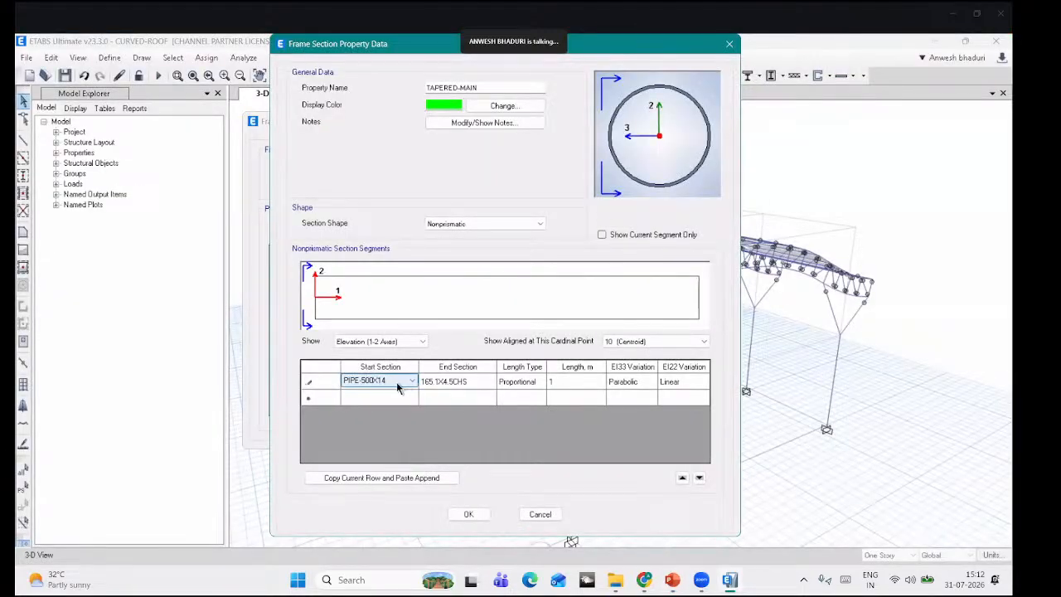
{"action": "left_click", "coordinate": [455, 383]}
{"action": "left_click", "coordinate": [456, 383]}
{"action": "left_click", "coordinate": [457, 383]}
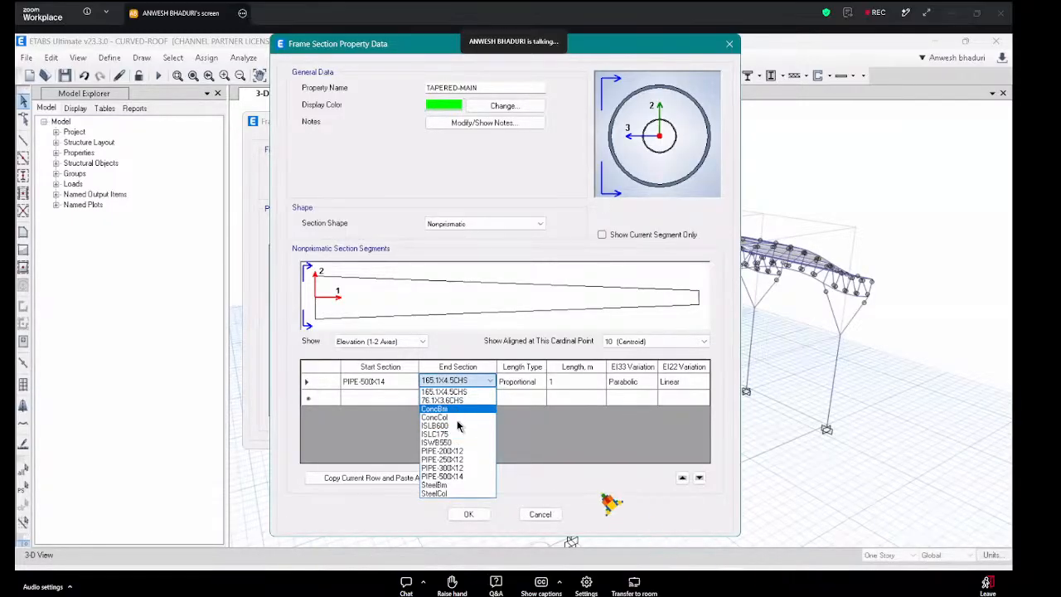
{"action": "left_click", "coordinate": [452, 477]}
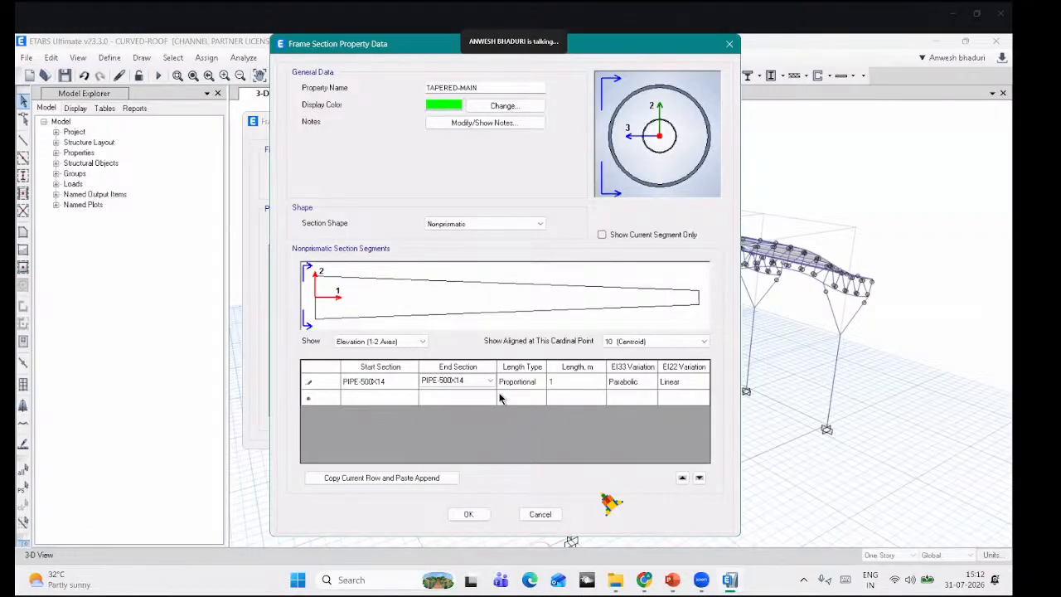
{"action": "left_click", "coordinate": [572, 384]}
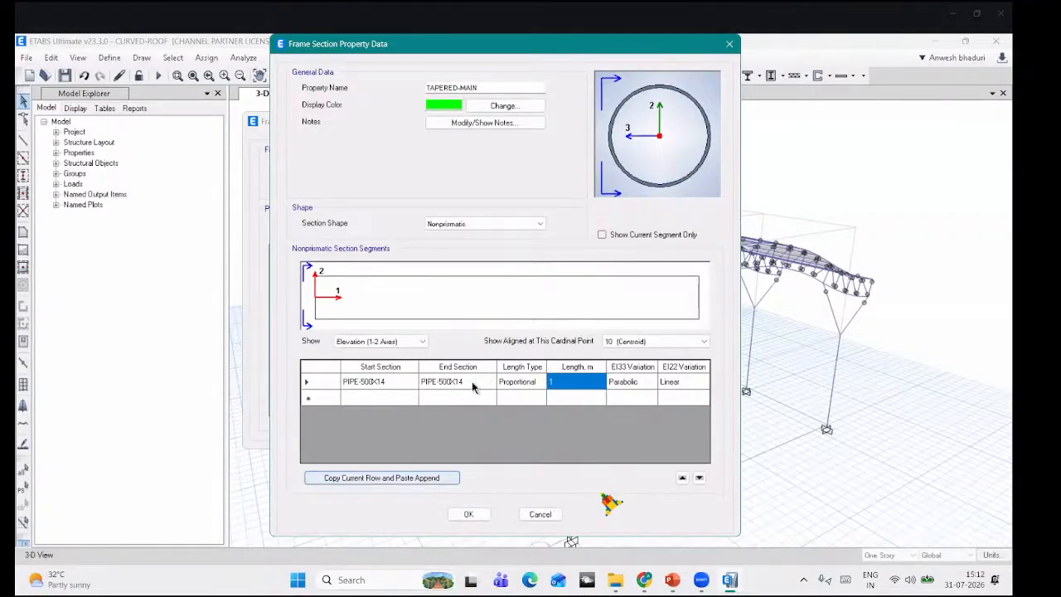
Step: Add a second segment tapering from PIPE-500X14 to PIPE-300X12 and save the section
{"action": "left_click", "coordinate": [377, 403]}
{"action": "left_click", "coordinate": [377, 403]}
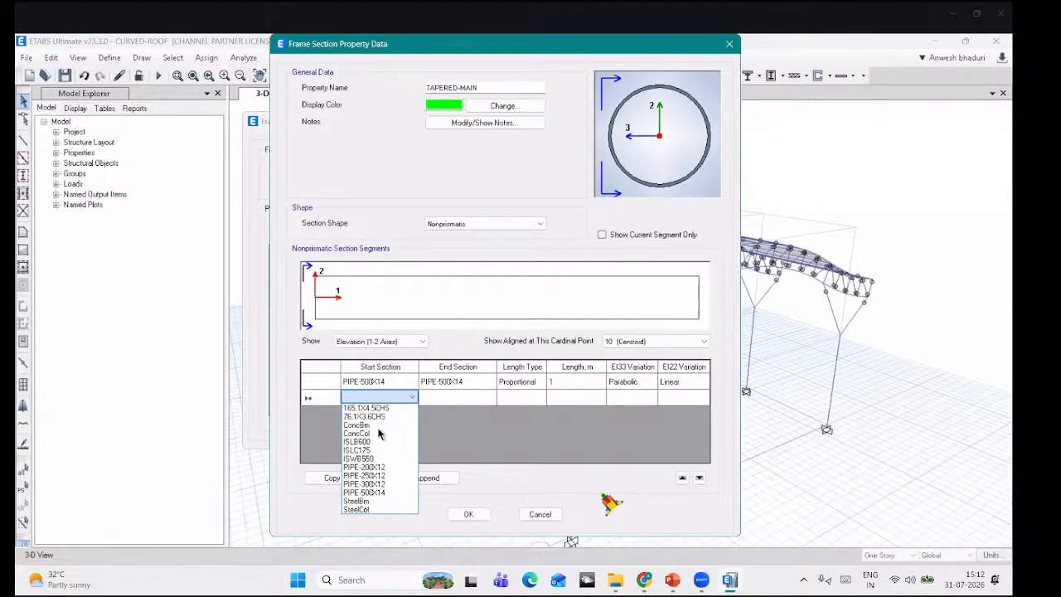
{"action": "left_click", "coordinate": [377, 493]}
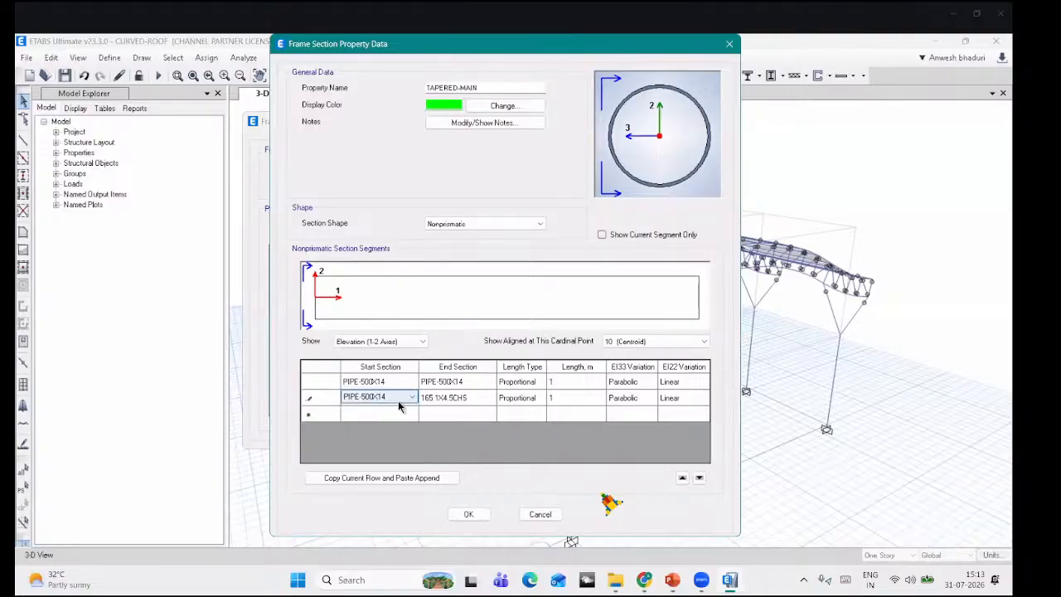
{"action": "left_click", "coordinate": [454, 407]}
{"action": "left_click", "coordinate": [457, 399]}
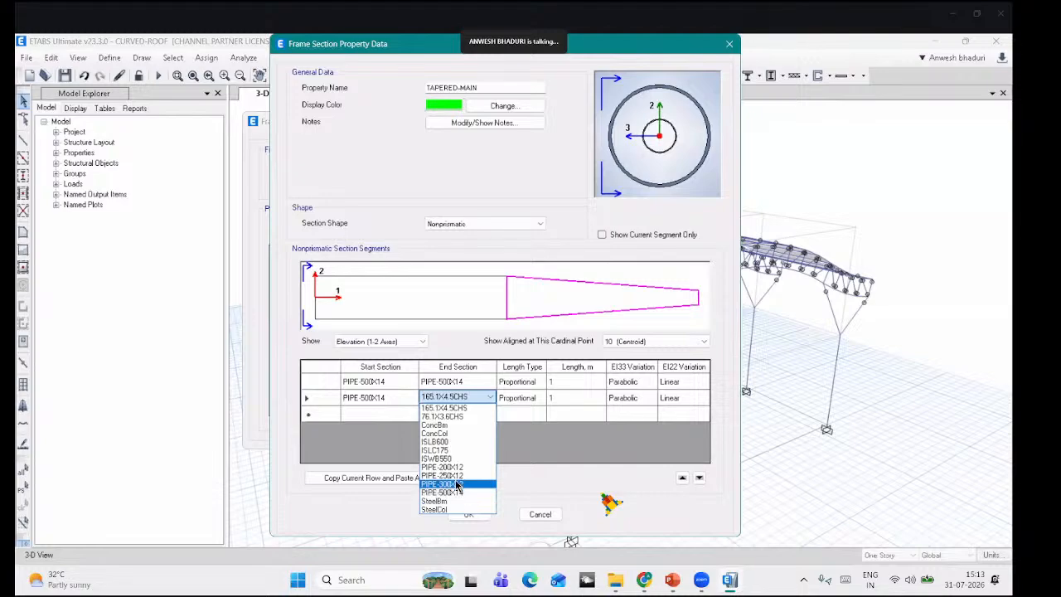
{"action": "left_click", "coordinate": [456, 485]}
{"action": "left_click", "coordinate": [459, 414]}
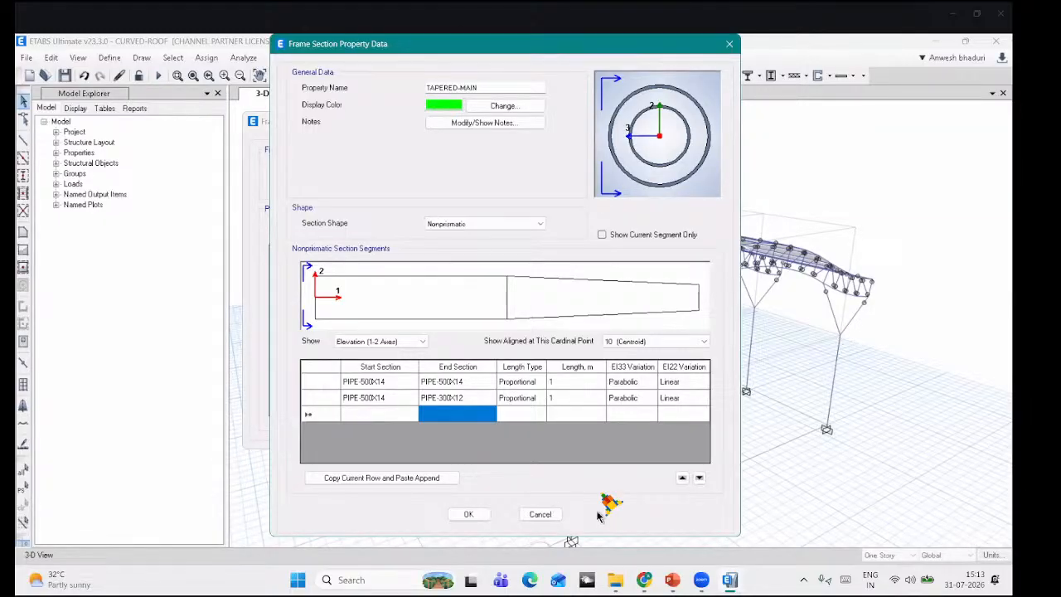
{"action": "left_click", "coordinate": [469, 514]}
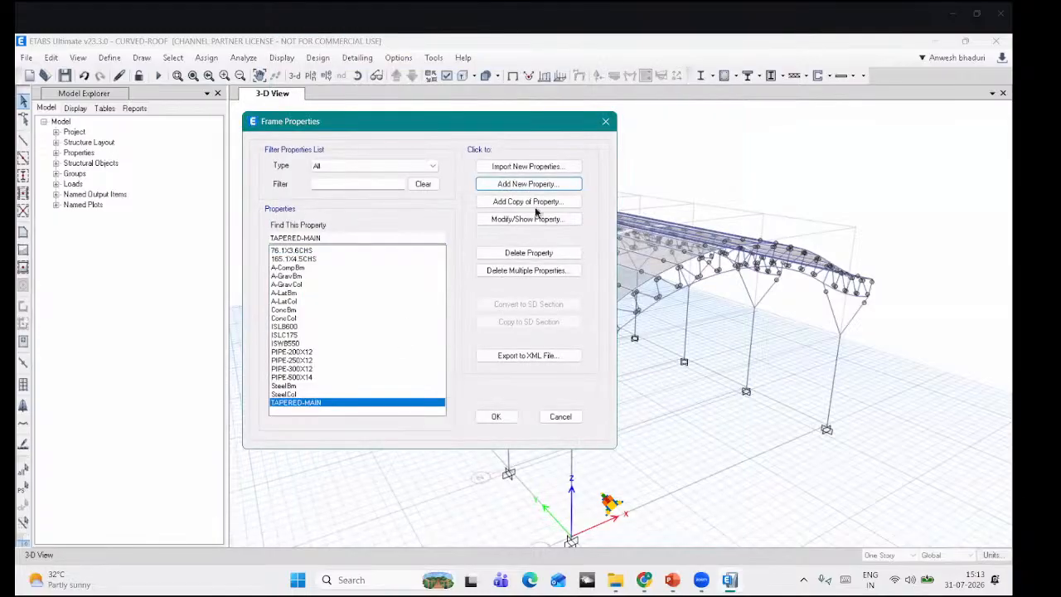
Step: Add nonprismatic section TAPERED-BRANCH tapering from PIPE-250X12 to PIPE-200X12 and save it
{"action": "left_click", "coordinate": [527, 186]}
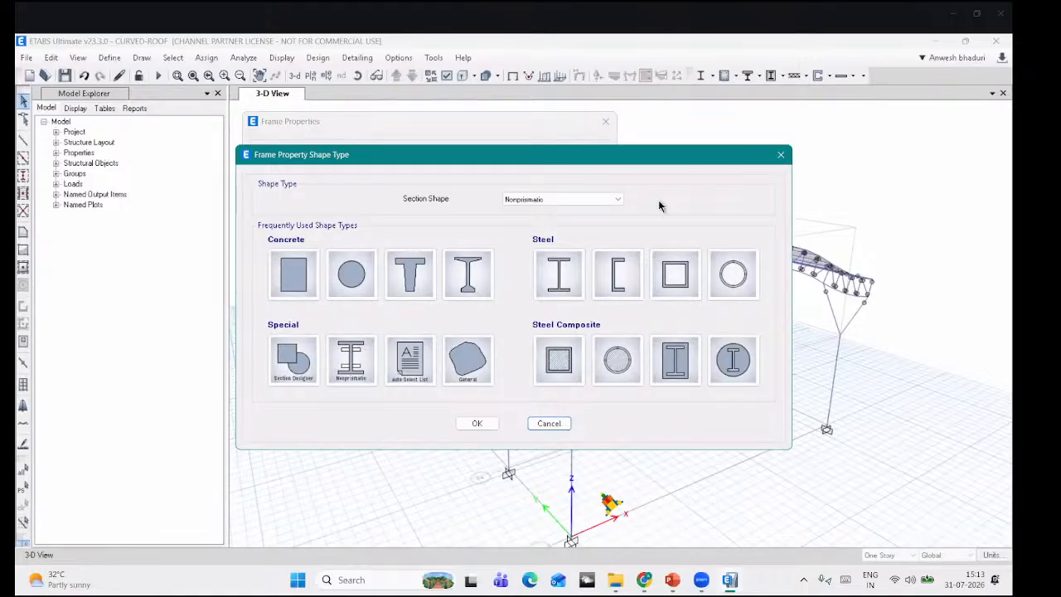
{"action": "left_click", "coordinate": [355, 363]}
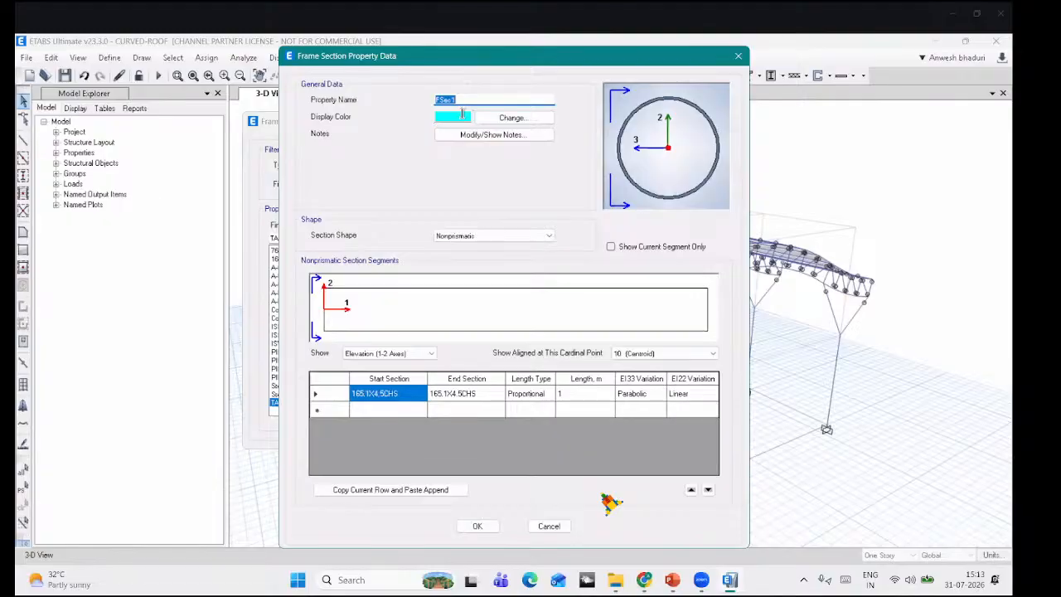
{"action": "type", "text": "TAPERED-"}
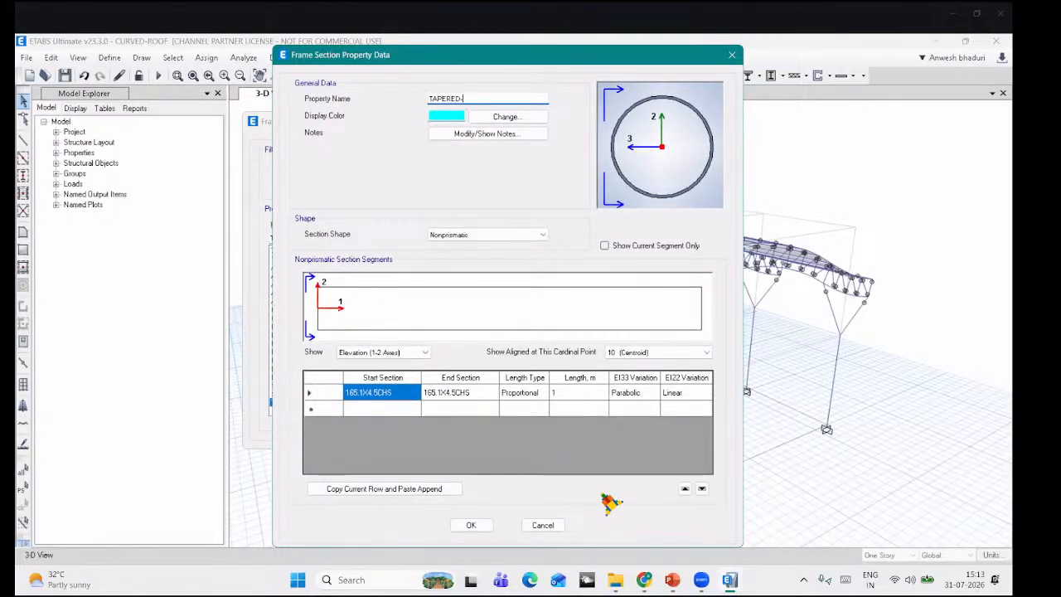
{"action": "type", "text": "BRANCH"}
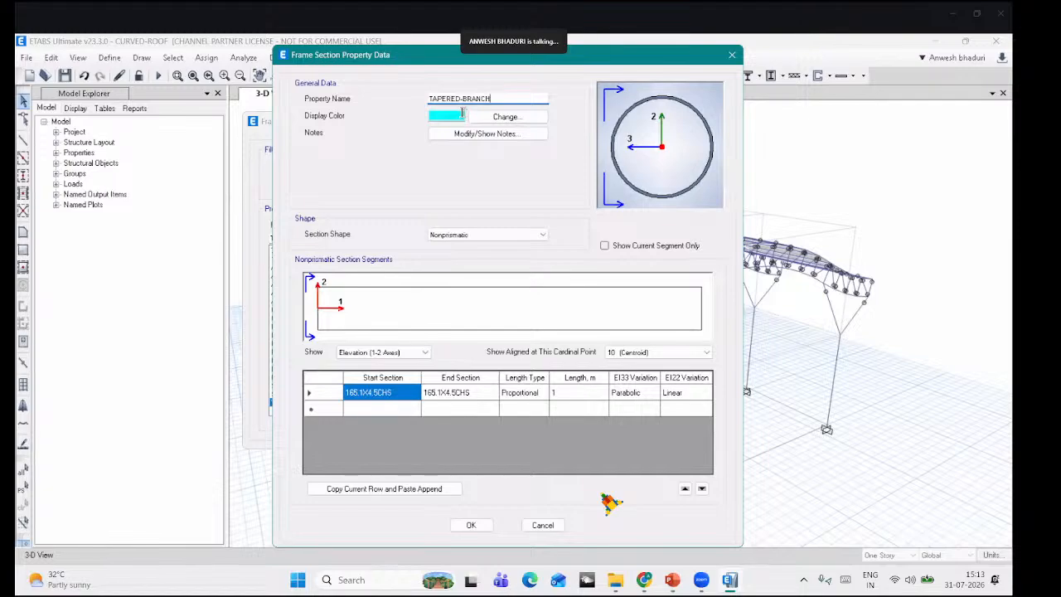
{"action": "left_click", "coordinate": [386, 399]}
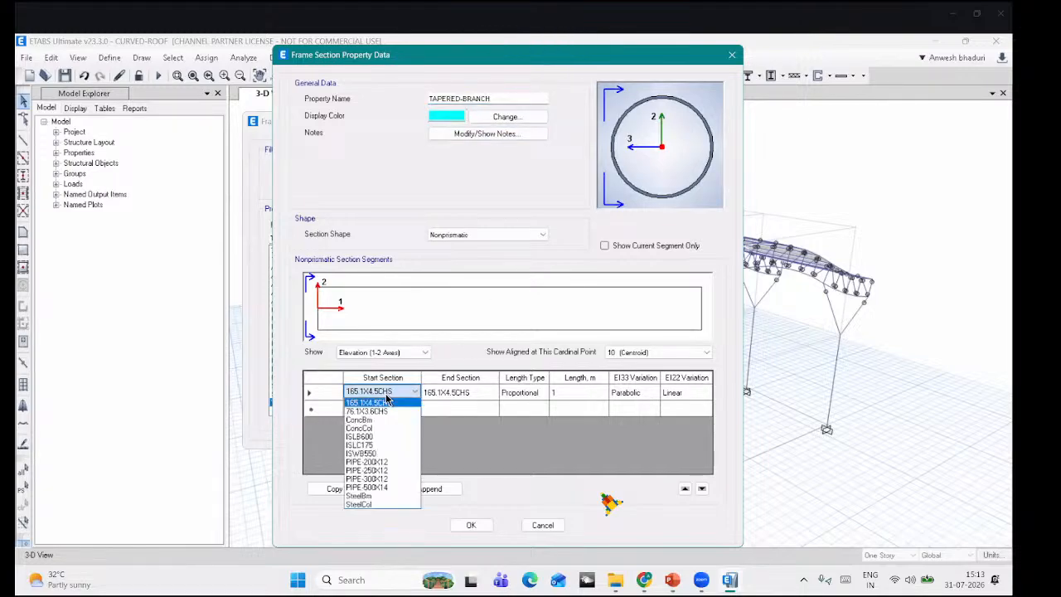
{"action": "left_click", "coordinate": [395, 470]}
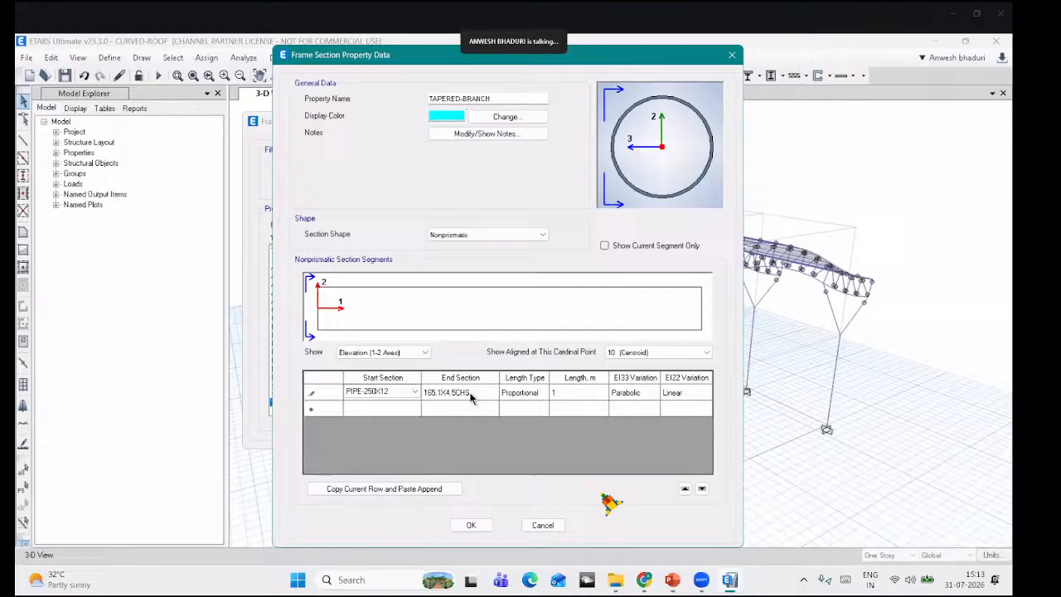
{"action": "left_click", "coordinate": [470, 393]}
{"action": "left_click", "coordinate": [471, 393]}
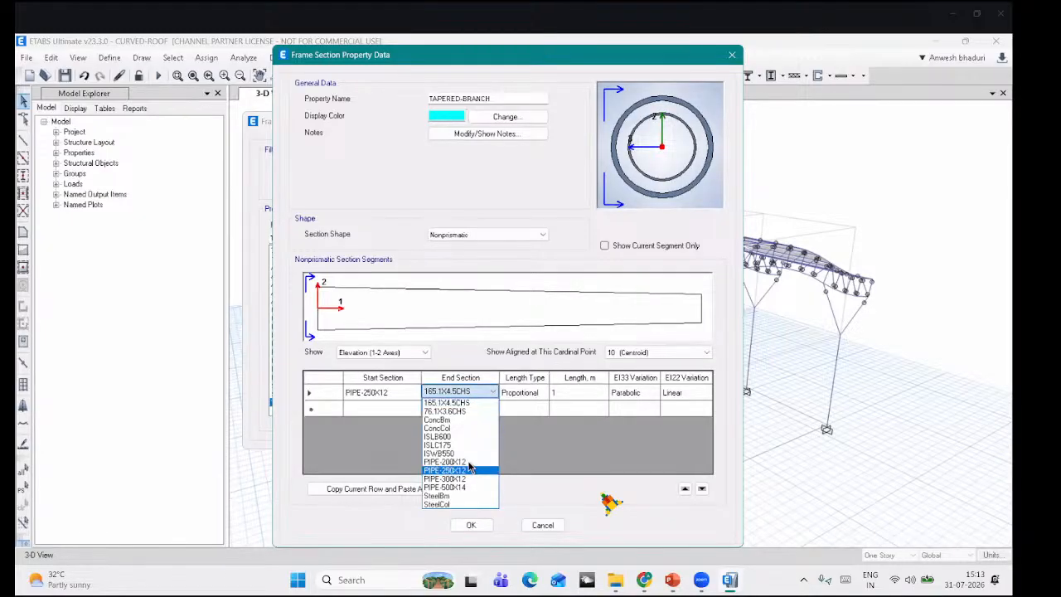
{"action": "left_click", "coordinate": [452, 462]}
{"action": "left_click", "coordinate": [473, 410]}
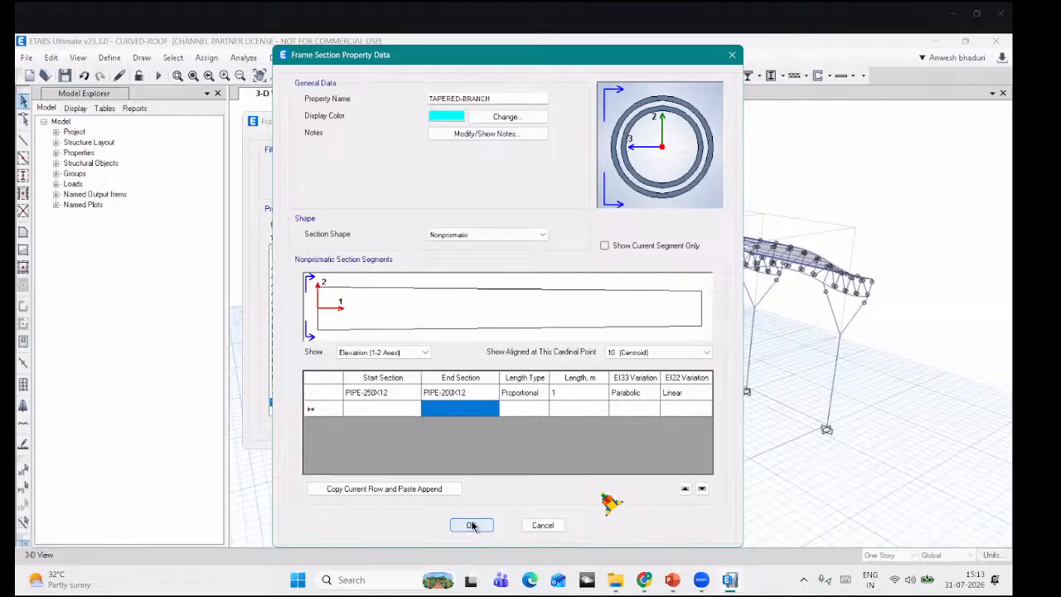
{"action": "left_click", "coordinate": [471, 525]}
Step: Select the shed's left and right vertical columns and assign them the TAPERED-MAIN section
{"action": "left_click", "coordinate": [495, 417]}
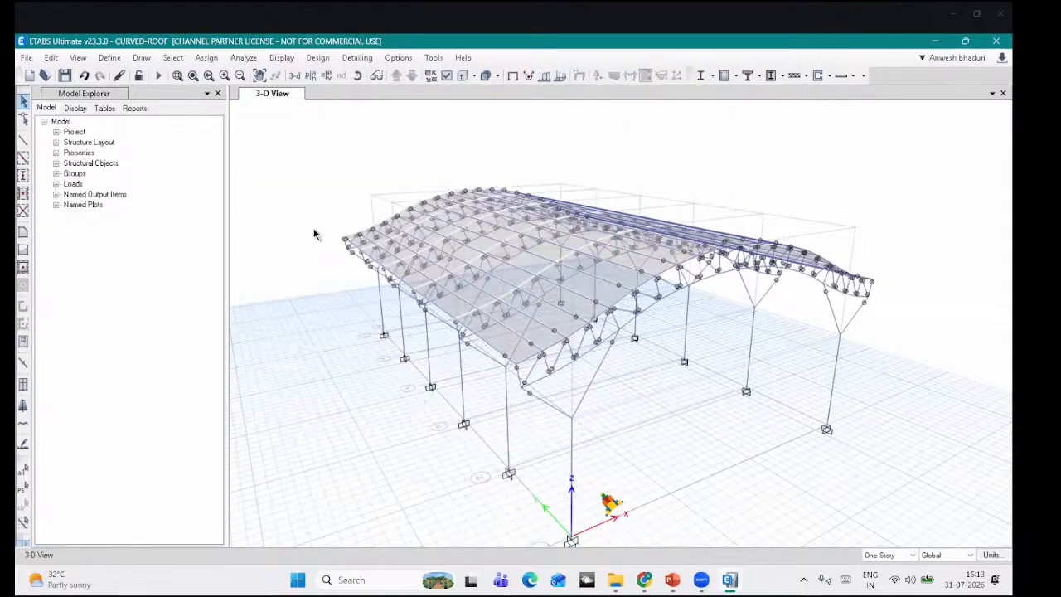
{"action": "left_click", "coordinate": [358, 76]}
{"action": "mouse_move", "coordinate": [569, 433]}
{"action": "left_mouse_down"}
{"action": "mouse_move", "coordinate": [577, 455]}
{"action": "mouse_move", "coordinate": [567, 442]}
{"action": "left_mouse_up"}
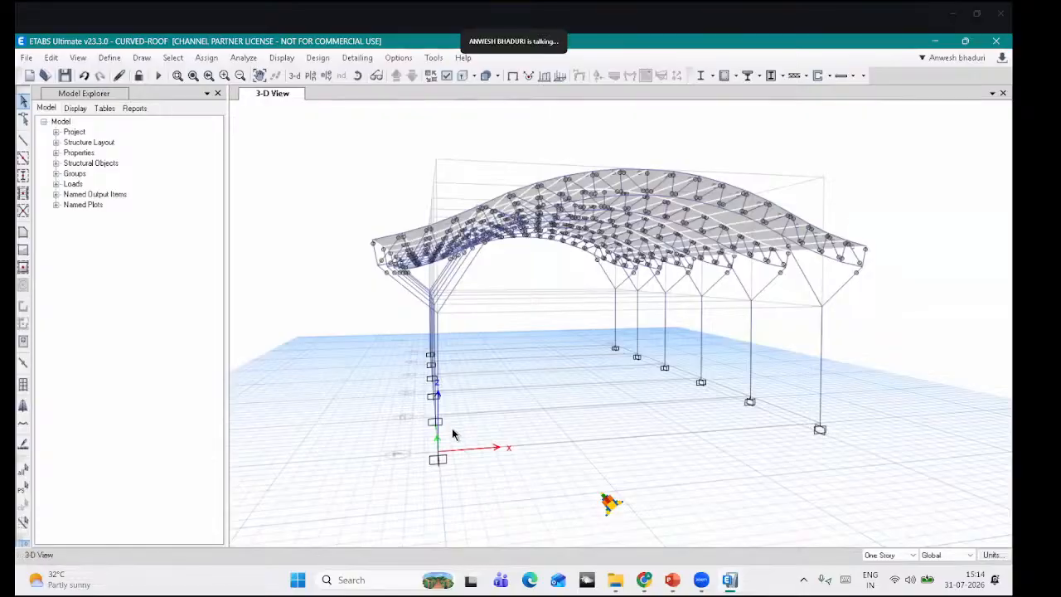
{"action": "left_click_drag", "start_coordinate": [396, 344], "coordinate": [398, 334]}
{"action": "left_click_drag", "start_coordinate": [875, 478], "coordinate": [593, 312]}
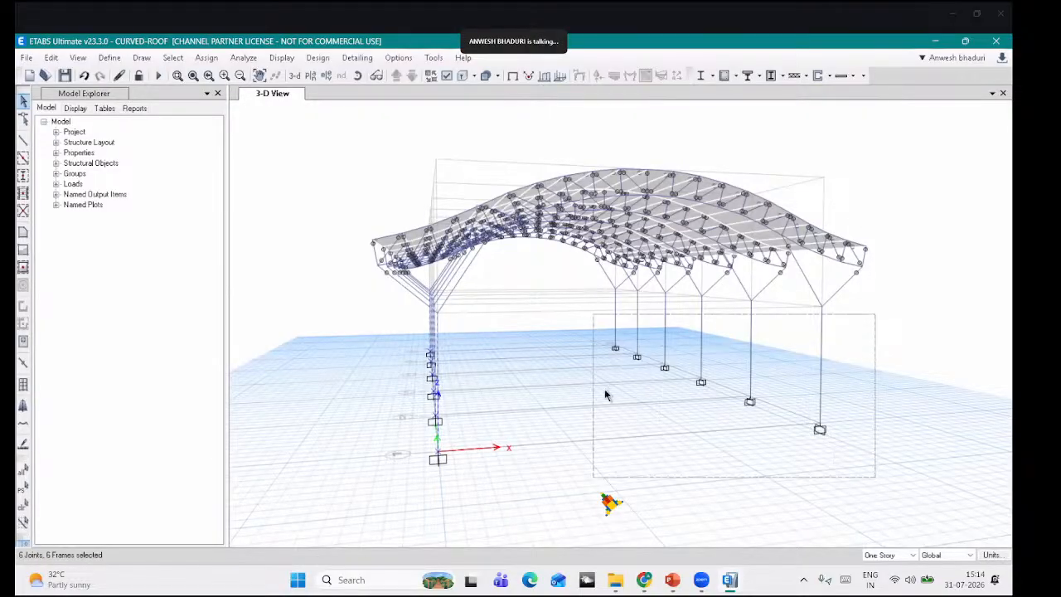
{"action": "left_click", "coordinate": [212, 59]}
{"action": "mouse_move", "coordinate": [228, 94]}
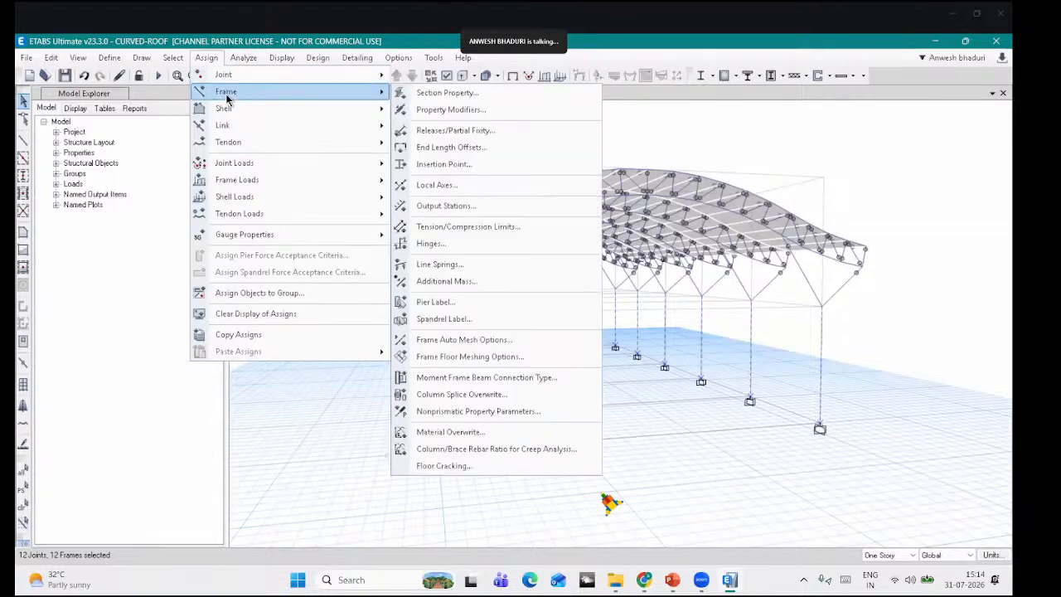
{"action": "left_click", "coordinate": [435, 94]}
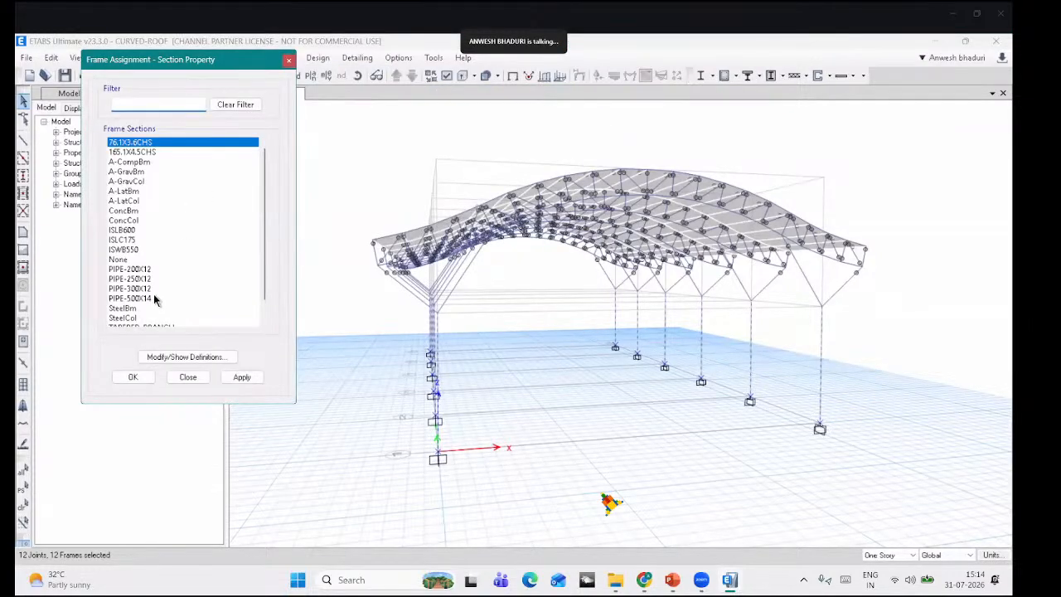
{"action": "scroll", "coordinate": [157, 308], "scroll_direction": "down", "scroll_amount": 1}
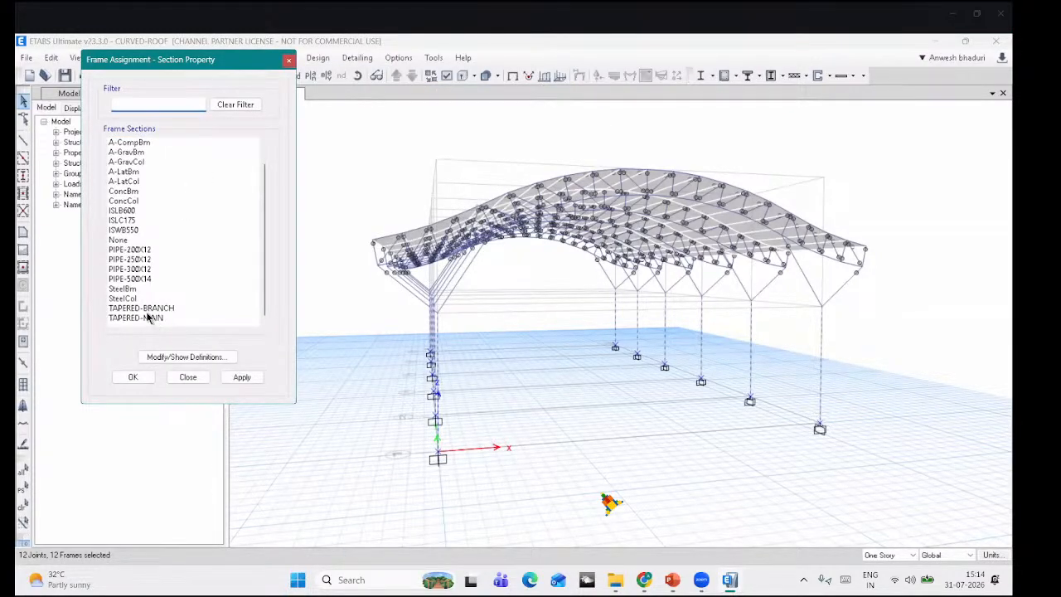
{"action": "left_click", "coordinate": [141, 319]}
{"action": "left_click", "coordinate": [241, 377]}
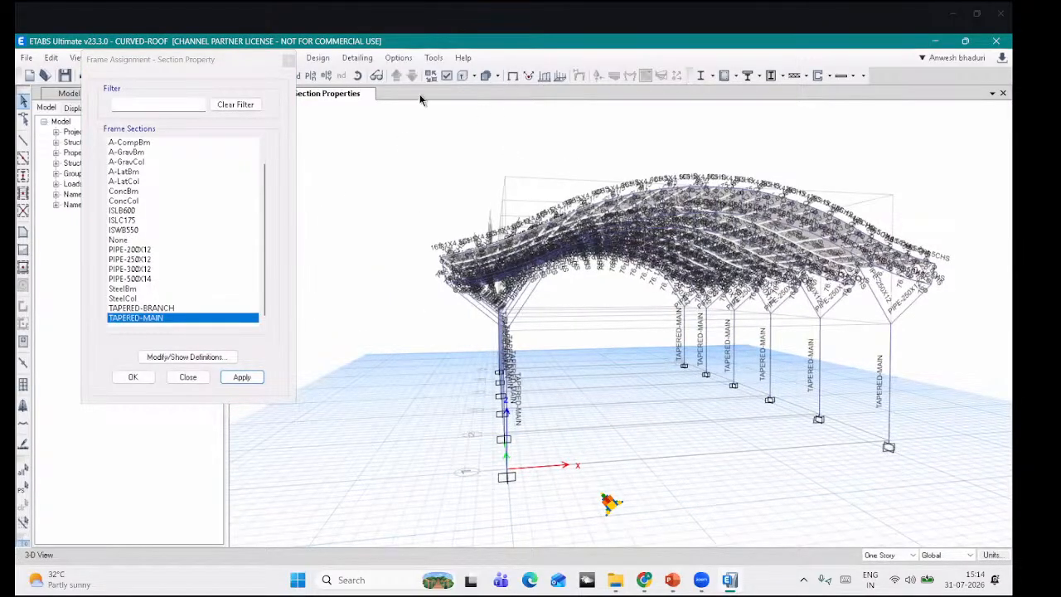
Step: Select the inclined branch members on both sides and assign them TAPERED-BRANCH
{"action": "left_click", "coordinate": [514, 77]}
{"action": "scroll", "coordinate": [483, 288], "scroll_direction": "up", "scroll_amount": 5}
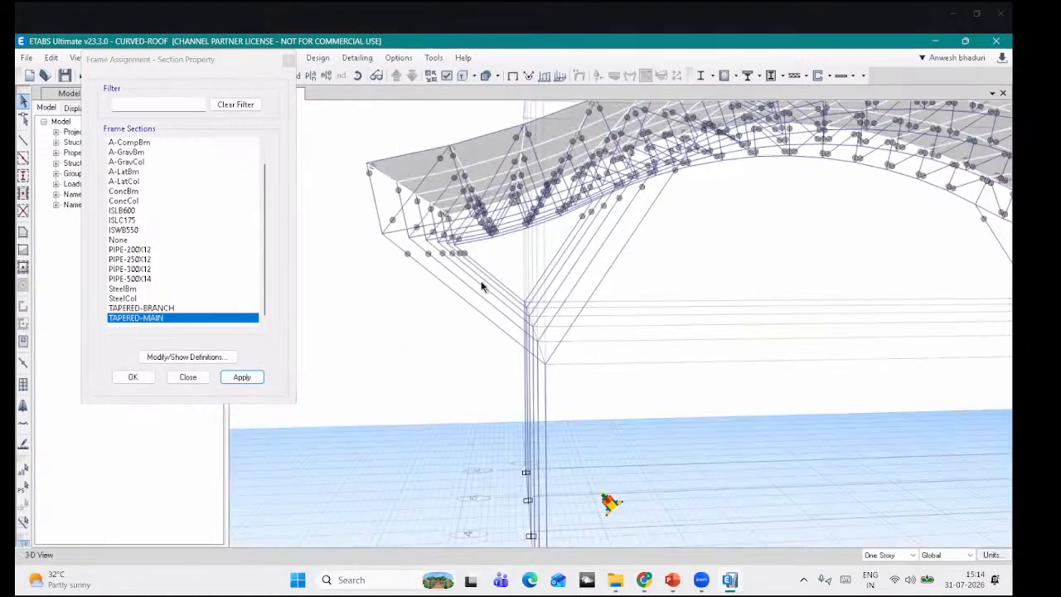
{"action": "left_click_drag", "start_coordinate": [498, 264], "coordinate": [450, 307]}
{"action": "left_click_drag", "start_coordinate": [642, 267], "coordinate": [556, 235]}
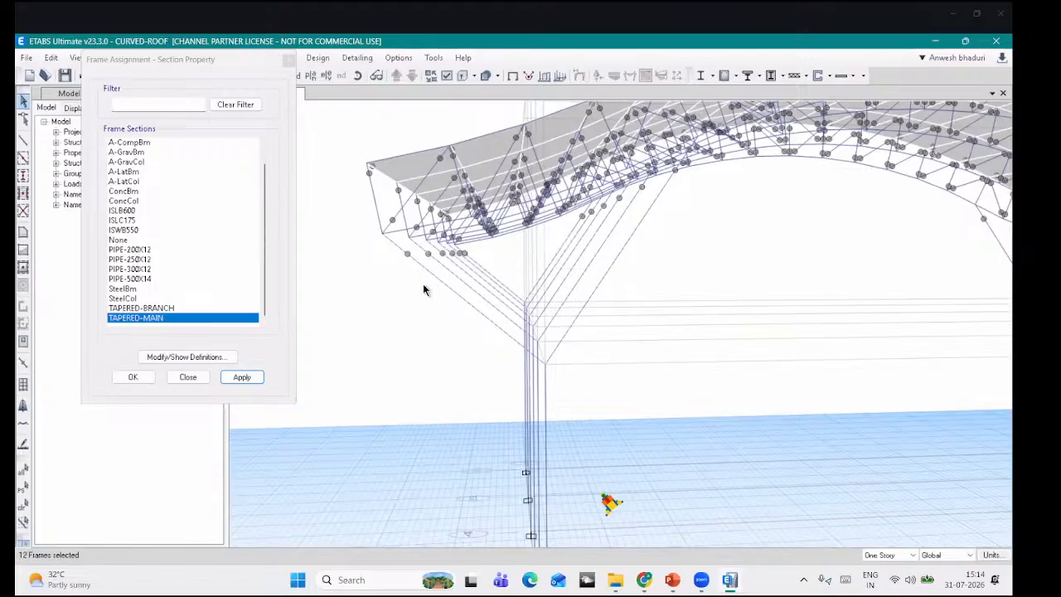
{"action": "scroll", "coordinate": [423, 288], "scroll_direction": "down", "scroll_amount": 5}
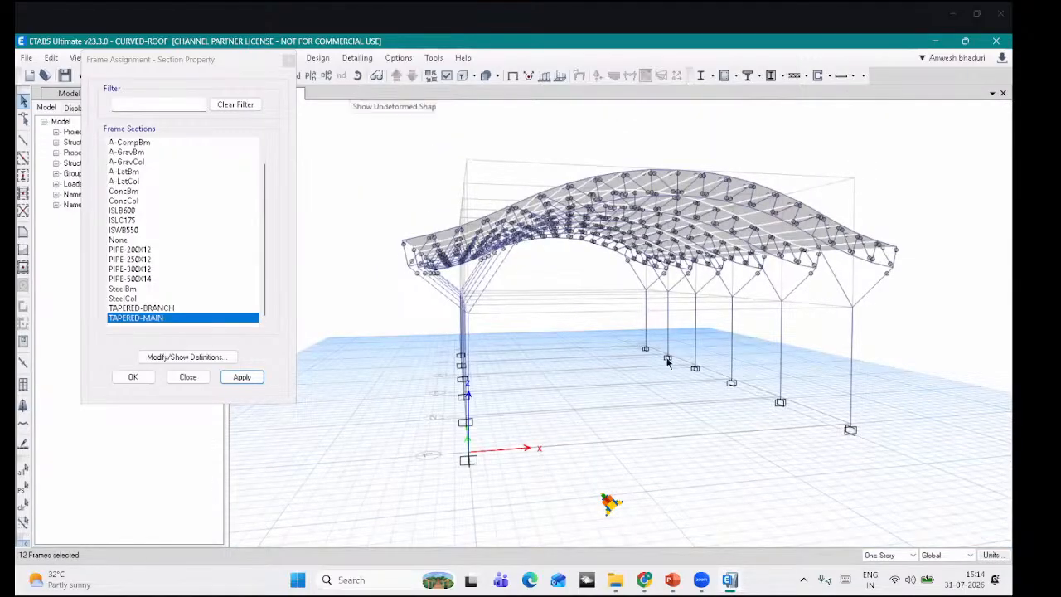
{"action": "left_click", "coordinate": [357, 75]}
{"action": "left_click_drag", "start_coordinate": [696, 403], "coordinate": [703, 337]}
{"action": "scroll", "coordinate": [697, 326], "scroll_direction": "up", "scroll_amount": 5}
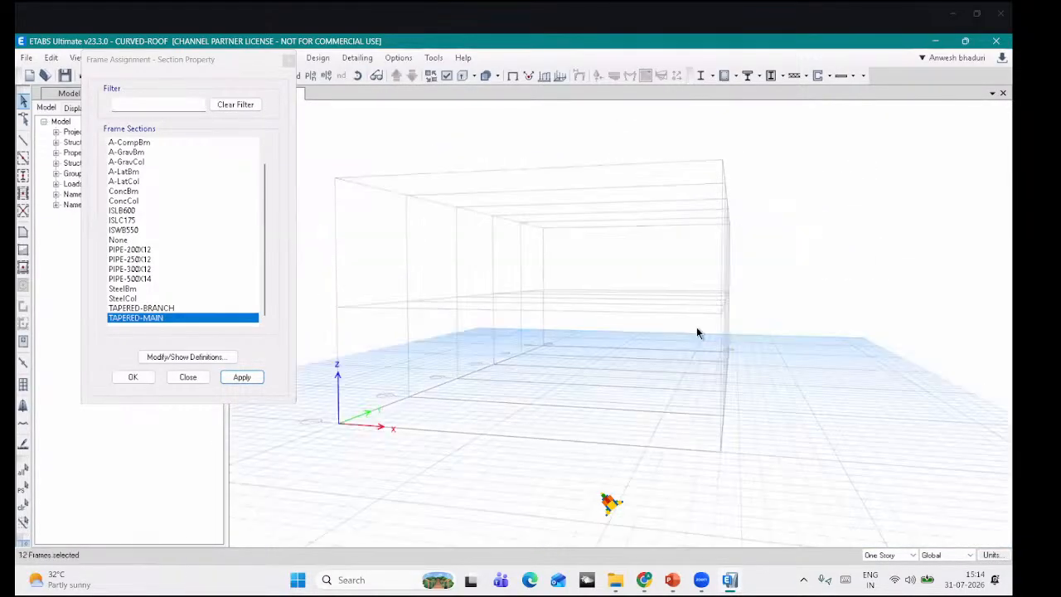
{"action": "left_click_drag", "start_coordinate": [691, 212], "coordinate": [690, 210]}
{"action": "left_click_drag", "start_coordinate": [820, 191], "coordinate": [818, 187]}
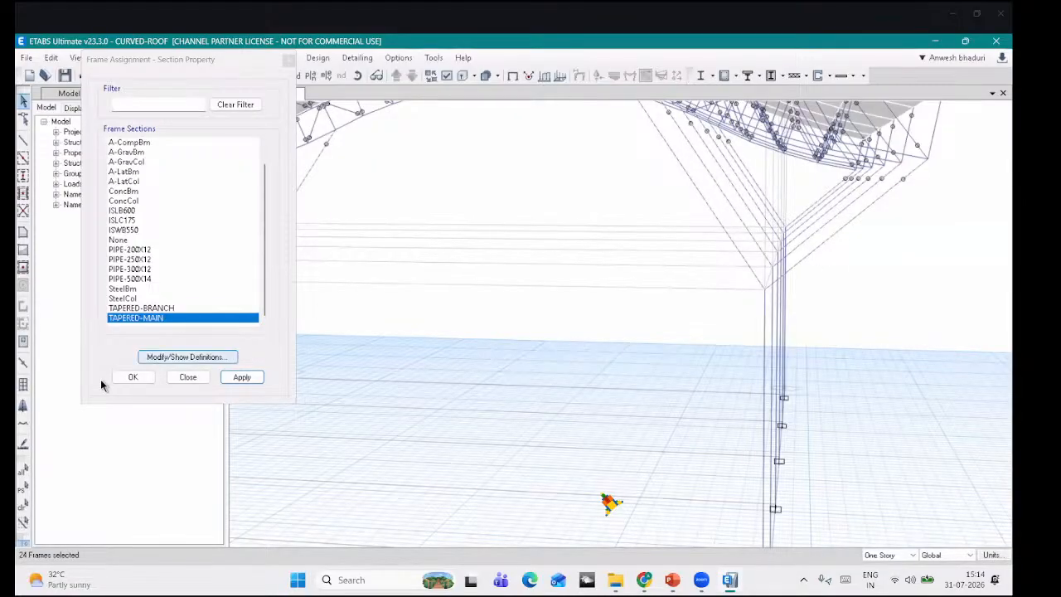
{"action": "scroll", "coordinate": [603, 329], "scroll_direction": "down", "scroll_amount": 5}
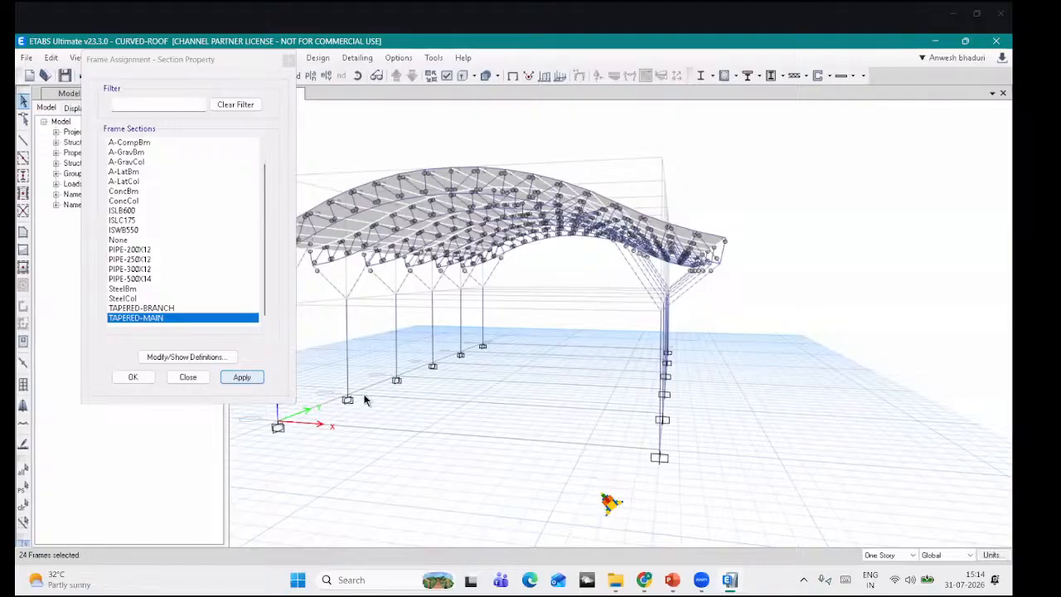
{"action": "left_click", "coordinate": [226, 381]}
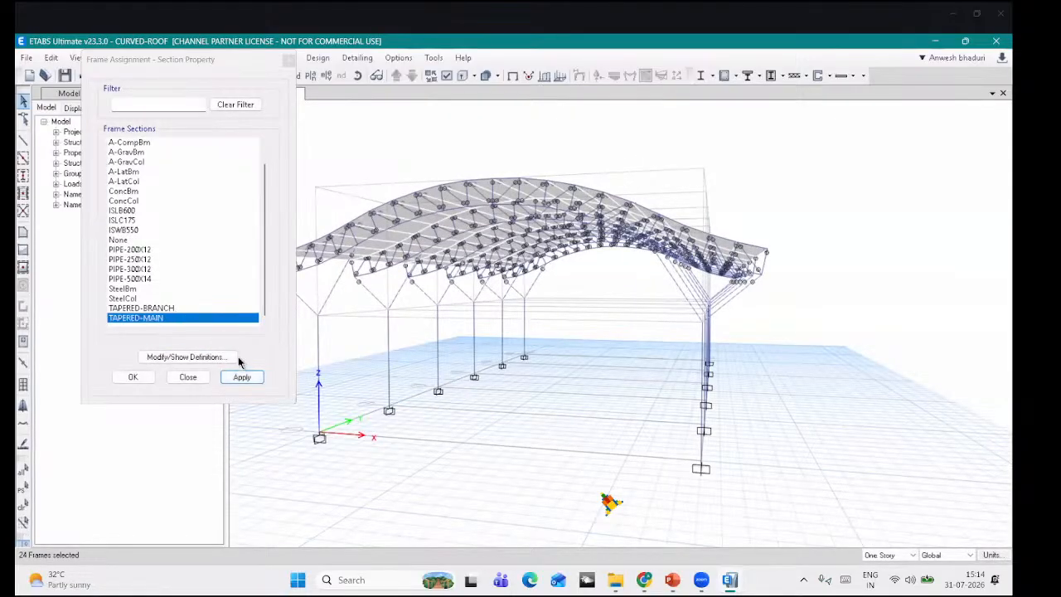
{"action": "left_click", "coordinate": [172, 308]}
{"action": "left_click", "coordinate": [251, 379]}
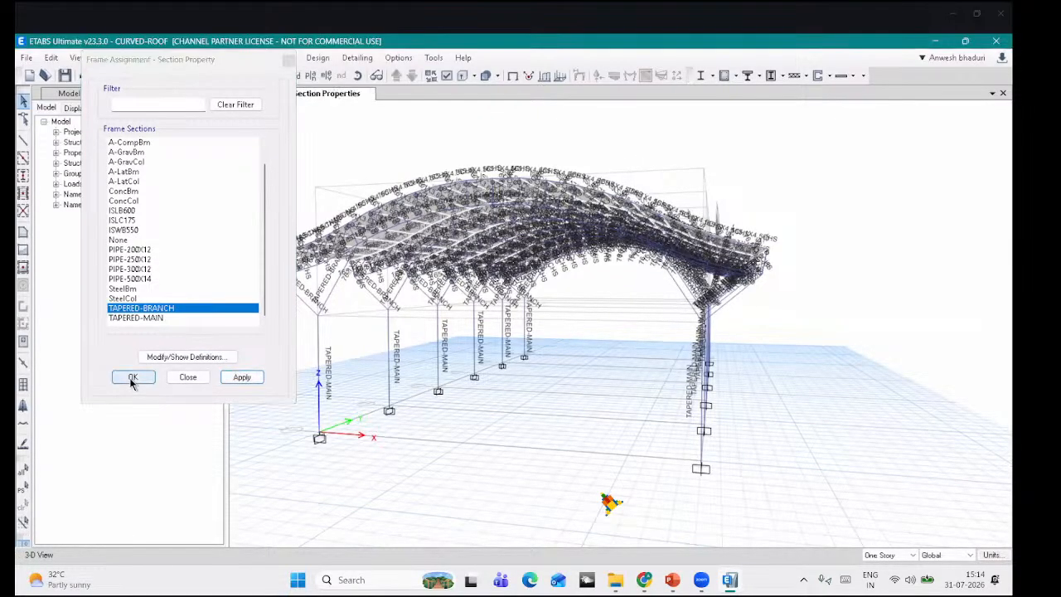
{"action": "left_click", "coordinate": [131, 379]}
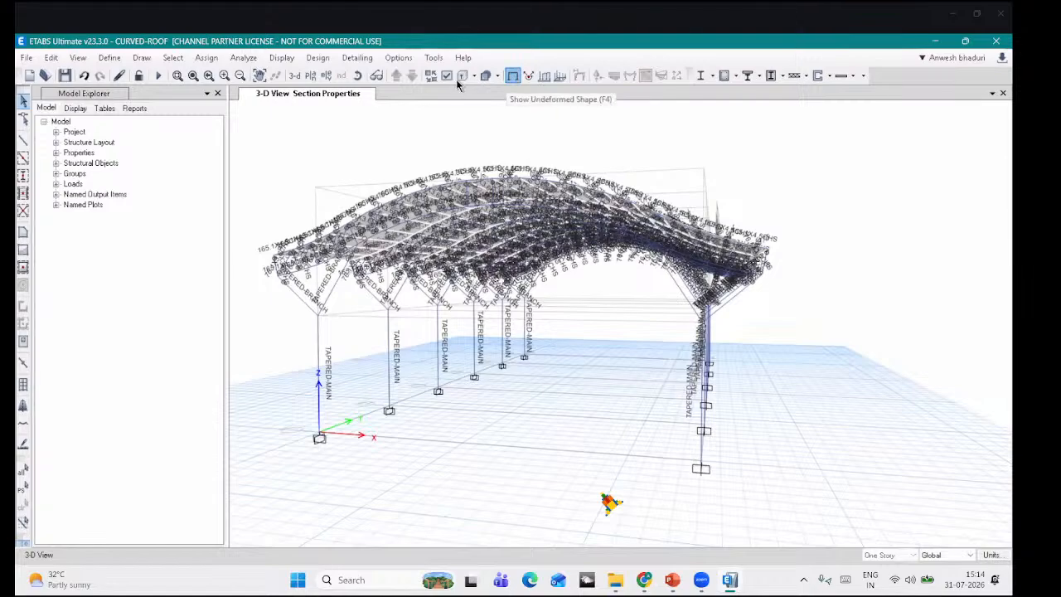
Step: View the tapered columns and branches as extruded solids up close, then revert to the line model
{"action": "left_click", "coordinate": [461, 76]}
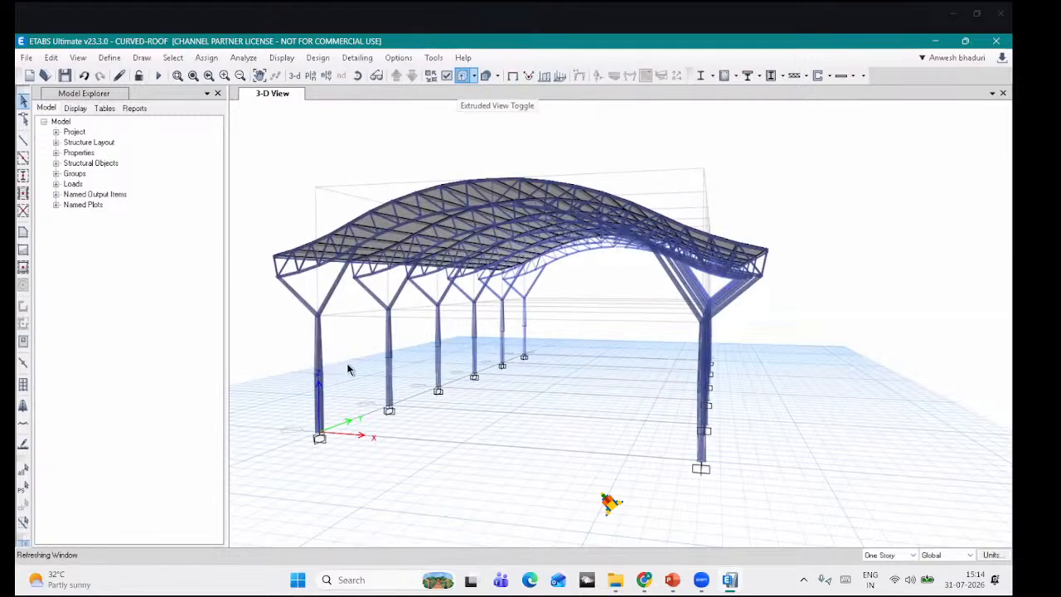
{"action": "left_click", "coordinate": [359, 78]}
{"action": "left_click_drag", "start_coordinate": [531, 472], "coordinate": [550, 469]}
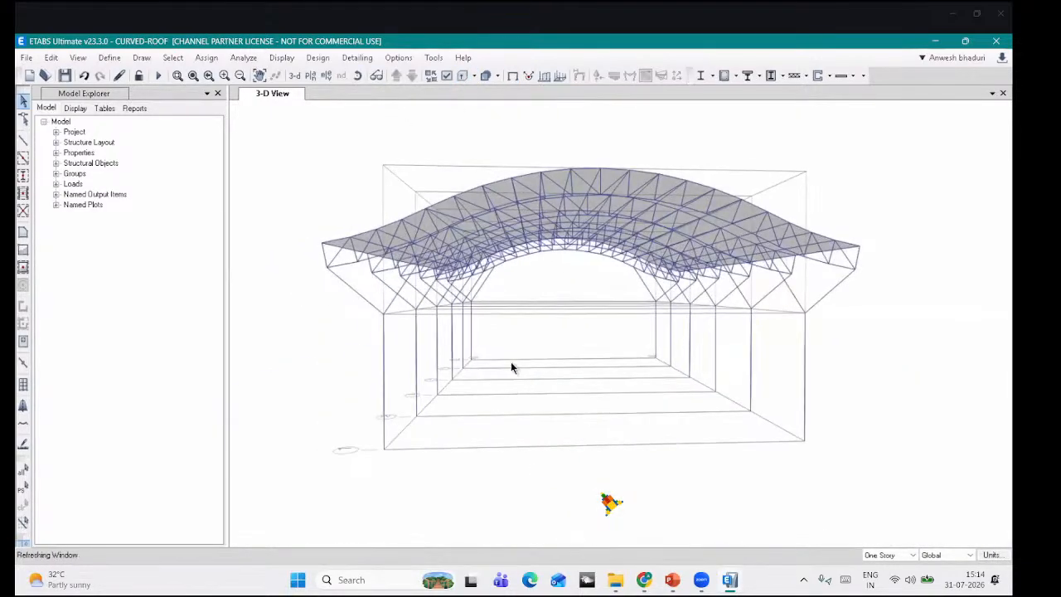
{"action": "middle_click_drag", "start_coordinate": [433, 406], "coordinate": [431, 428]}
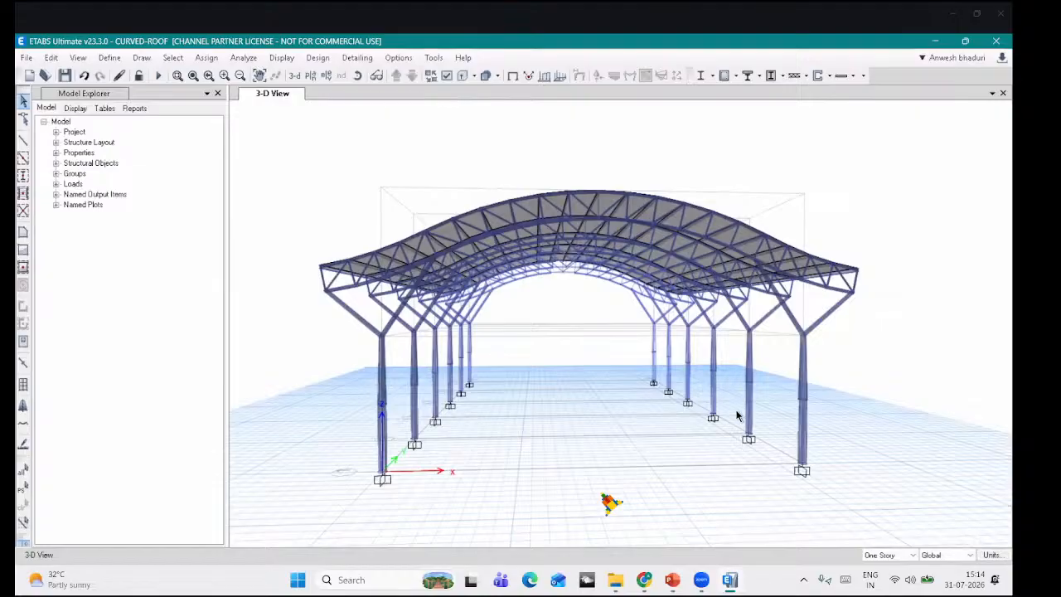
{"action": "scroll", "coordinate": [717, 439], "scroll_direction": "up", "scroll_amount": 5}
{"action": "middle_click_drag", "start_coordinate": [537, 405], "coordinate": [550, 508]}
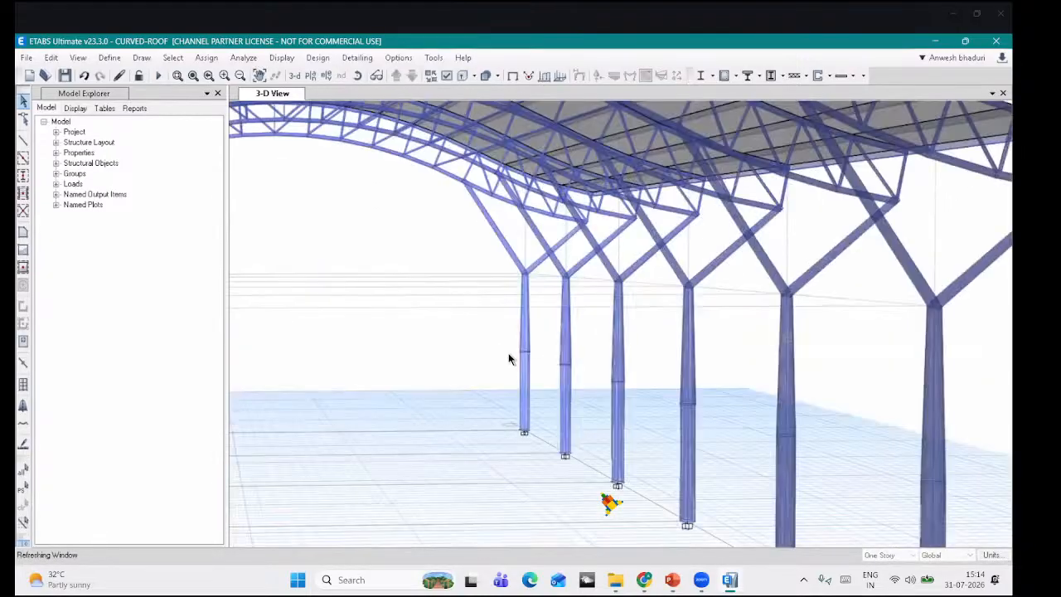
{"action": "scroll", "coordinate": [505, 349], "scroll_direction": "up", "scroll_amount": 5}
{"action": "middle_click_drag", "start_coordinate": [561, 307], "coordinate": [590, 477]}
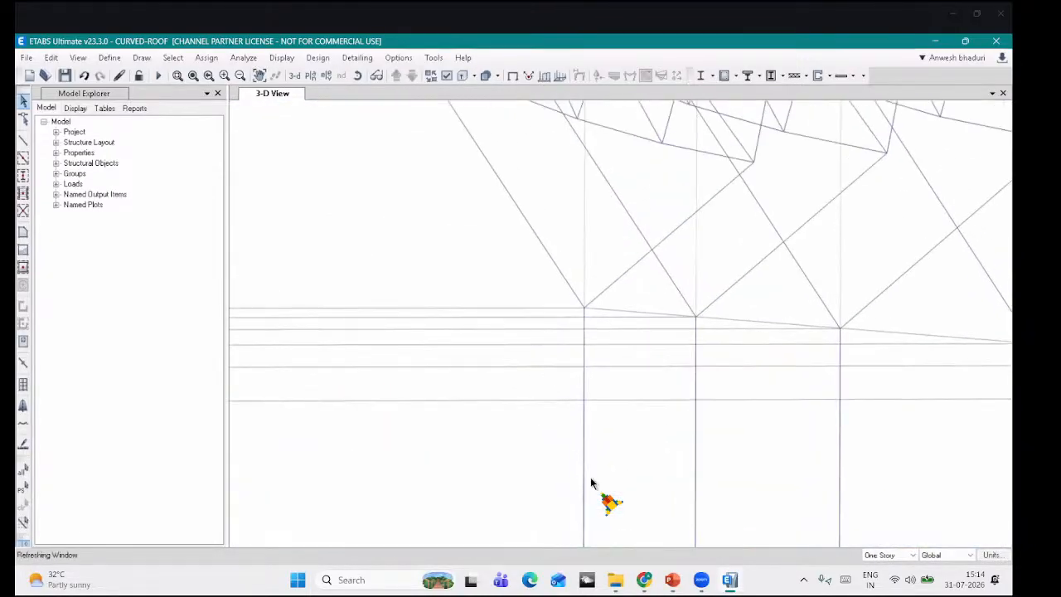
{"action": "scroll", "coordinate": [572, 373], "scroll_direction": "up", "scroll_amount": 5}
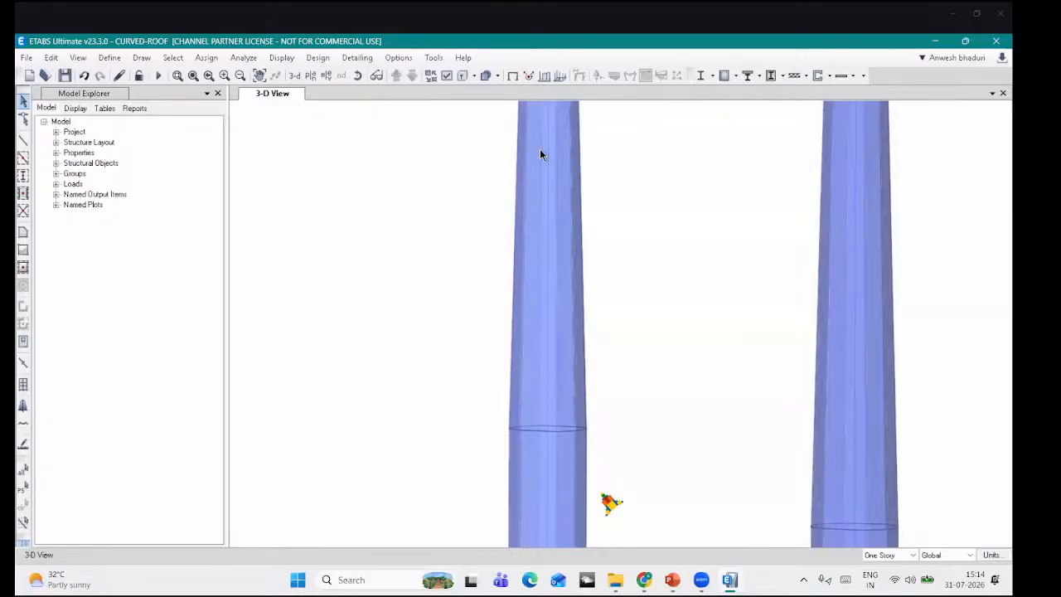
{"action": "scroll", "coordinate": [530, 247], "scroll_direction": "down", "scroll_amount": 5}
{"action": "middle_click_drag", "start_coordinate": [489, 133], "coordinate": [523, 277]}
{"action": "scroll", "coordinate": [519, 263], "scroll_direction": "down", "scroll_amount": 8}
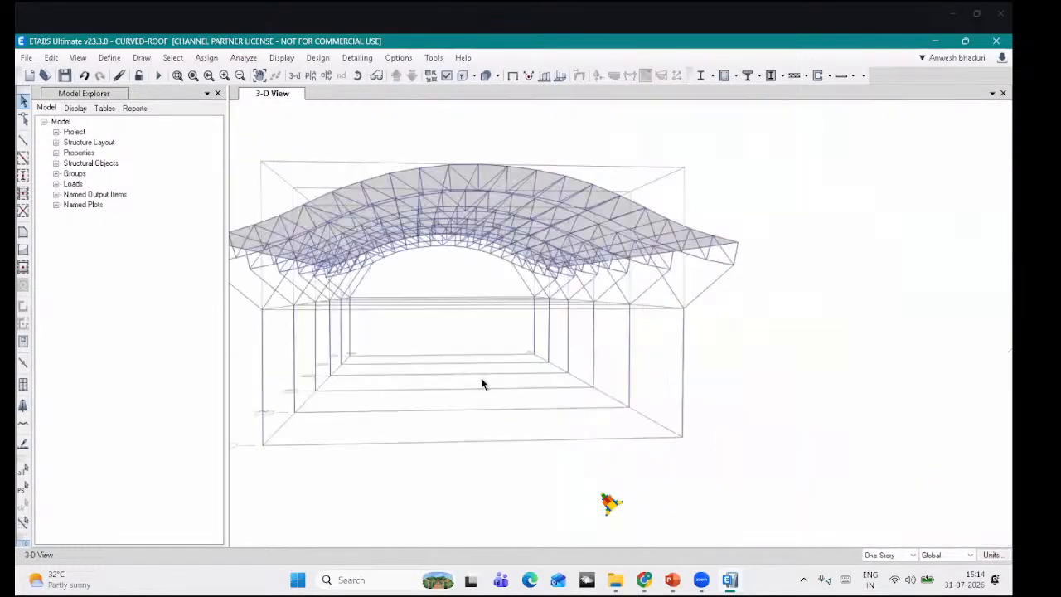
{"action": "middle_click_drag", "start_coordinate": [287, 201], "coordinate": [373, 178]}
{"action": "left_click", "coordinate": [512, 75]}
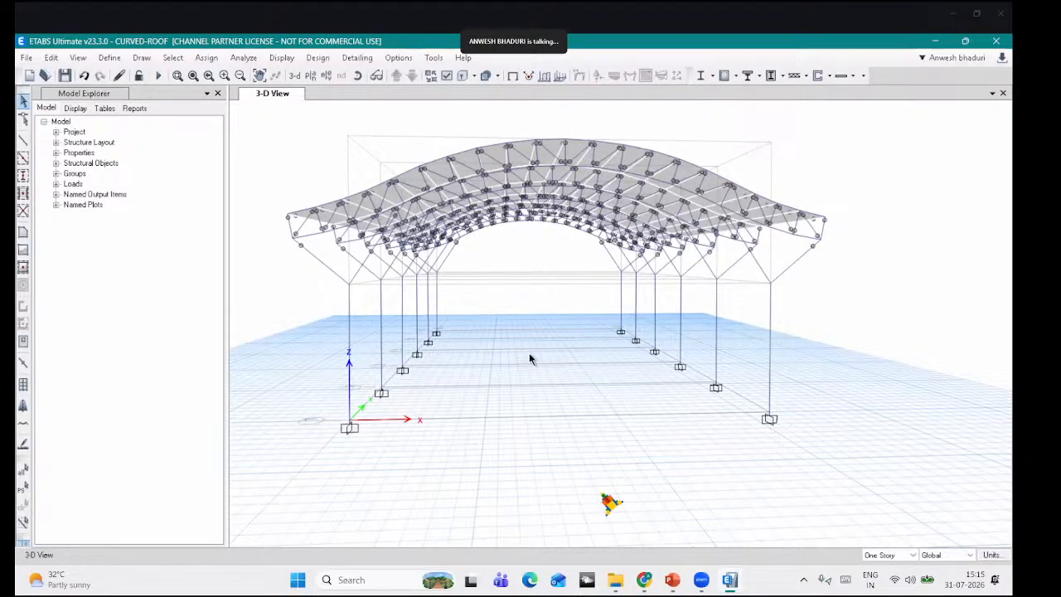
Step: Rerun the analysis and tilt the dead-load deformed shape to look down on the curved roof
{"action": "left_click", "coordinate": [359, 75]}
{"action": "left_click_drag", "start_coordinate": [497, 360], "coordinate": [535, 373]}
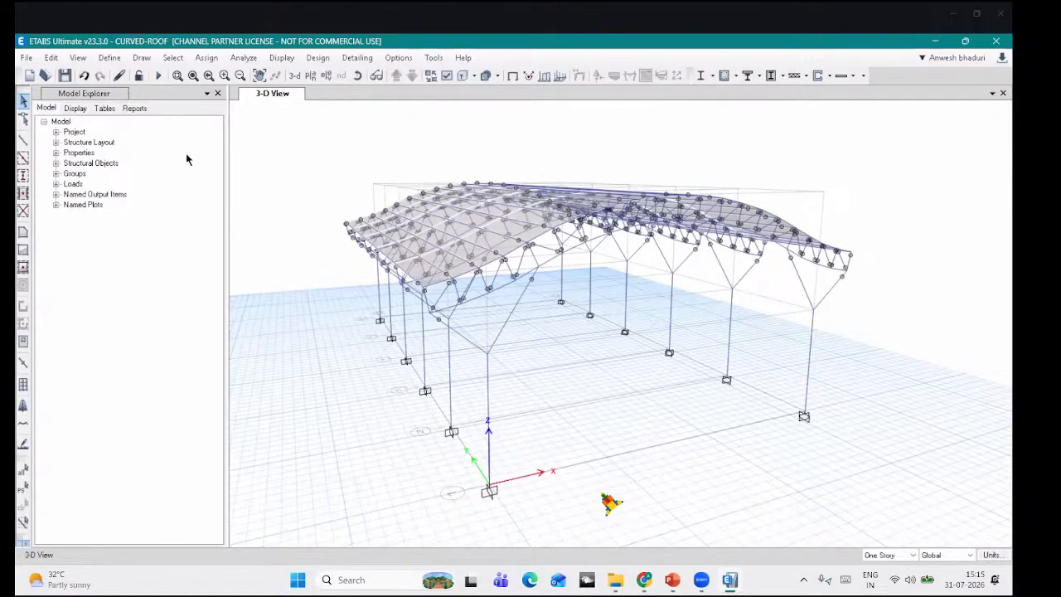
{"action": "left_click", "coordinate": [158, 76]}
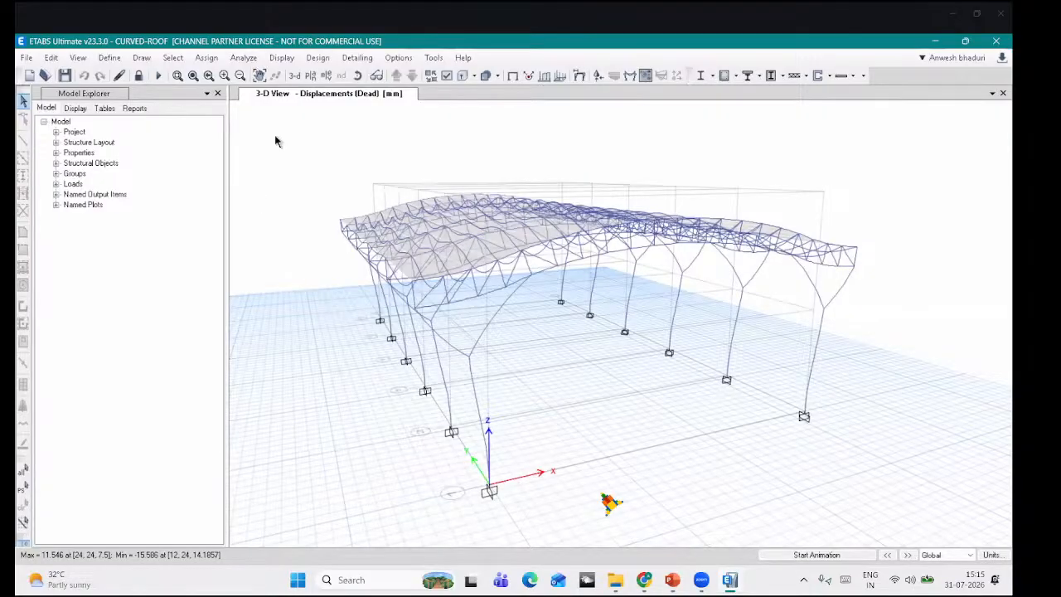
{"action": "left_click", "coordinate": [359, 76]}
{"action": "left_click_drag", "start_coordinate": [642, 384], "coordinate": [634, 392]}
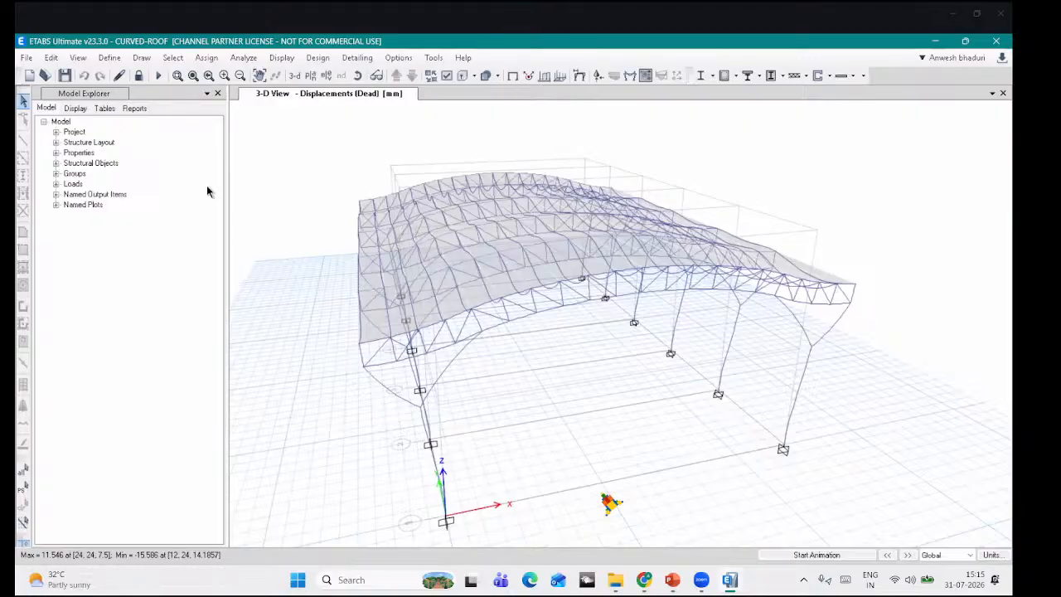
{"action": "left_click", "coordinate": [110, 58]}
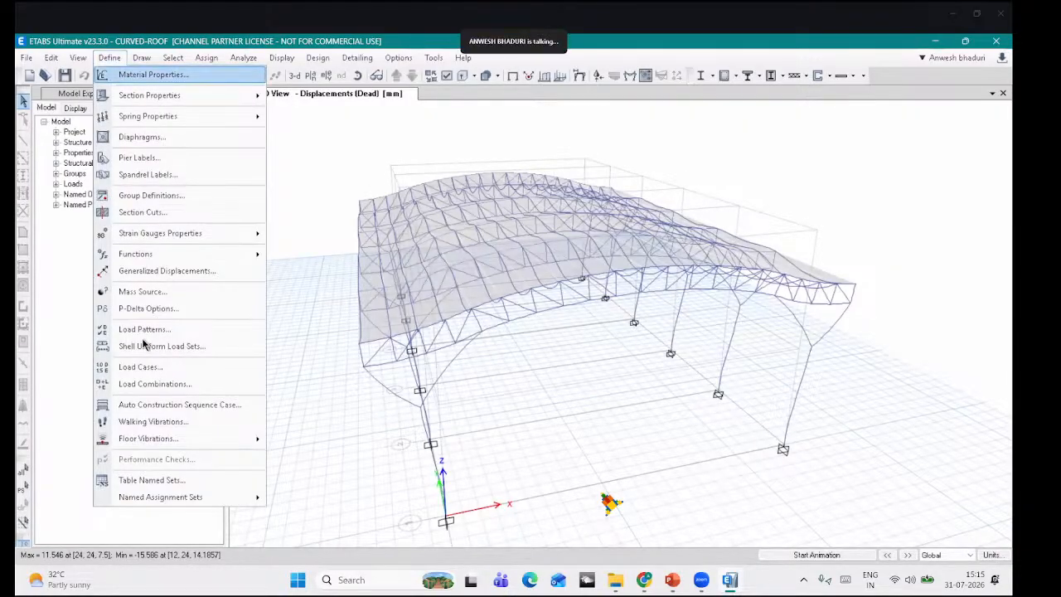
{"action": "left_click", "coordinate": [149, 384]}
{"action": "scroll", "coordinate": [453, 264], "scroll_direction": "down", "scroll_amount": 7}
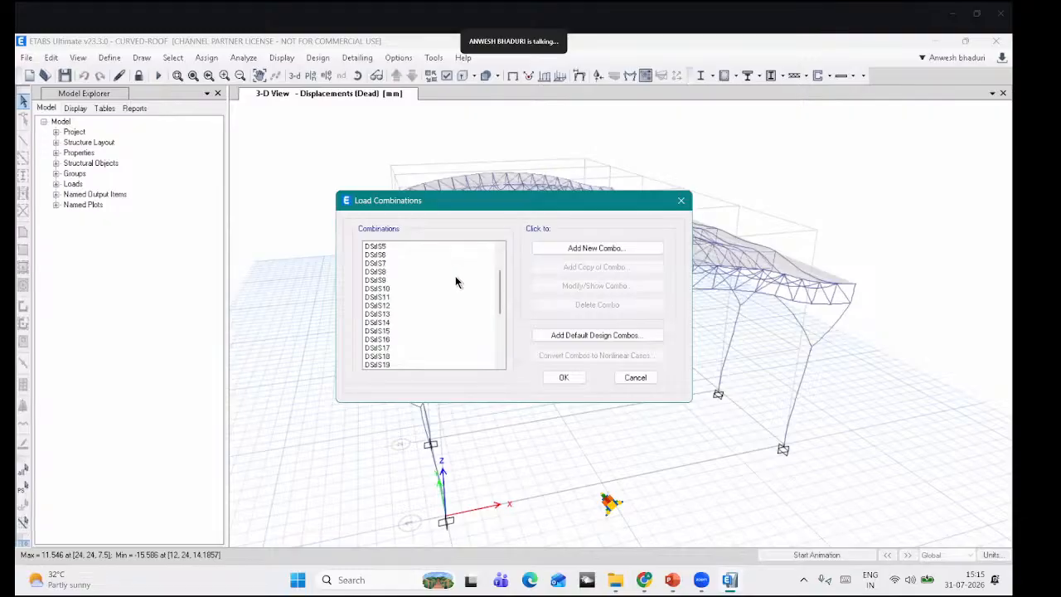
{"action": "scroll", "coordinate": [393, 250], "scroll_direction": "up", "scroll_amount": 7}
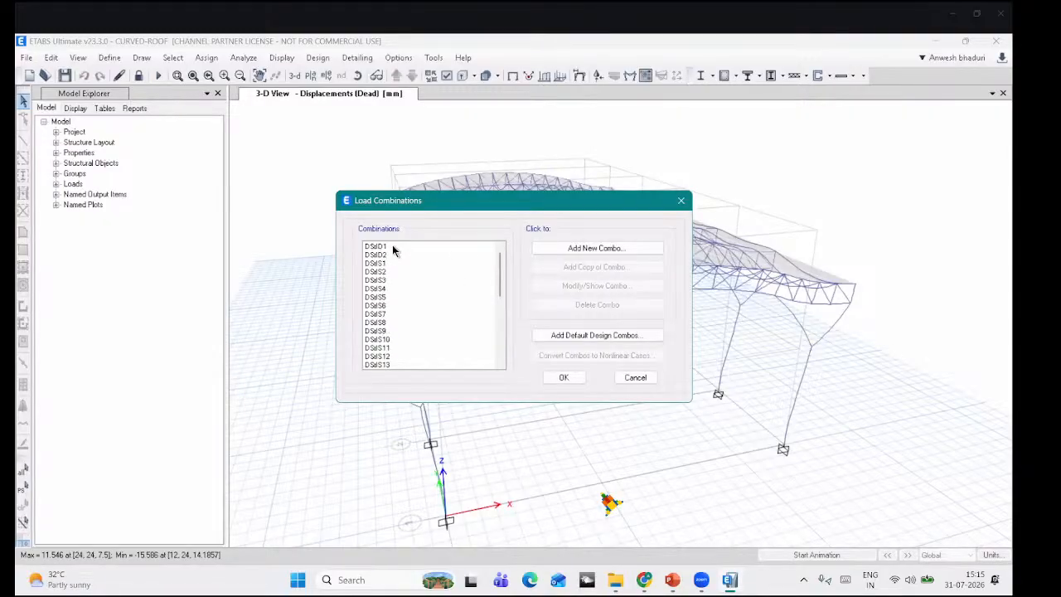
{"action": "scroll", "coordinate": [386, 282], "scroll_direction": "down", "scroll_amount": 7}
{"action": "left_click", "coordinate": [379, 321]}
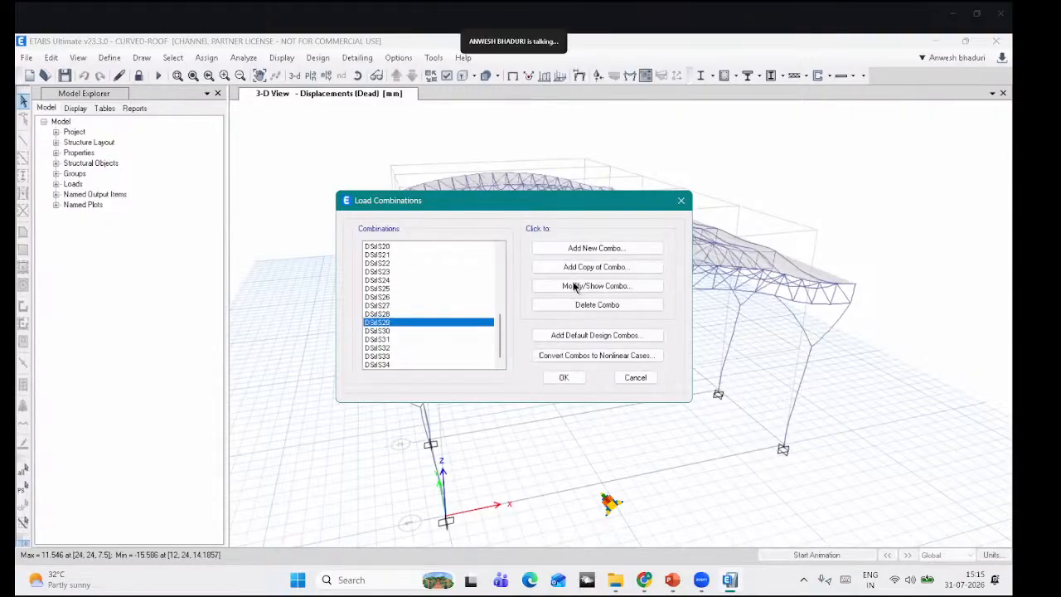
{"action": "left_click", "coordinate": [580, 285]}
{"action": "left_click", "coordinate": [564, 421]}
{"action": "scroll", "coordinate": [411, 278], "scroll_direction": "up", "scroll_amount": 1}
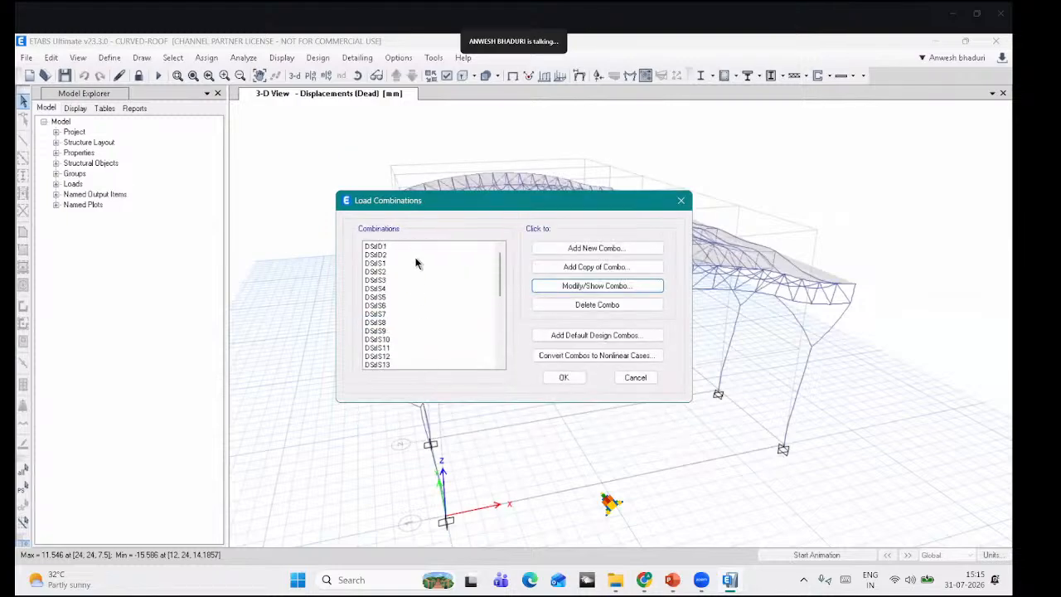
{"action": "left_click", "coordinate": [643, 381]}
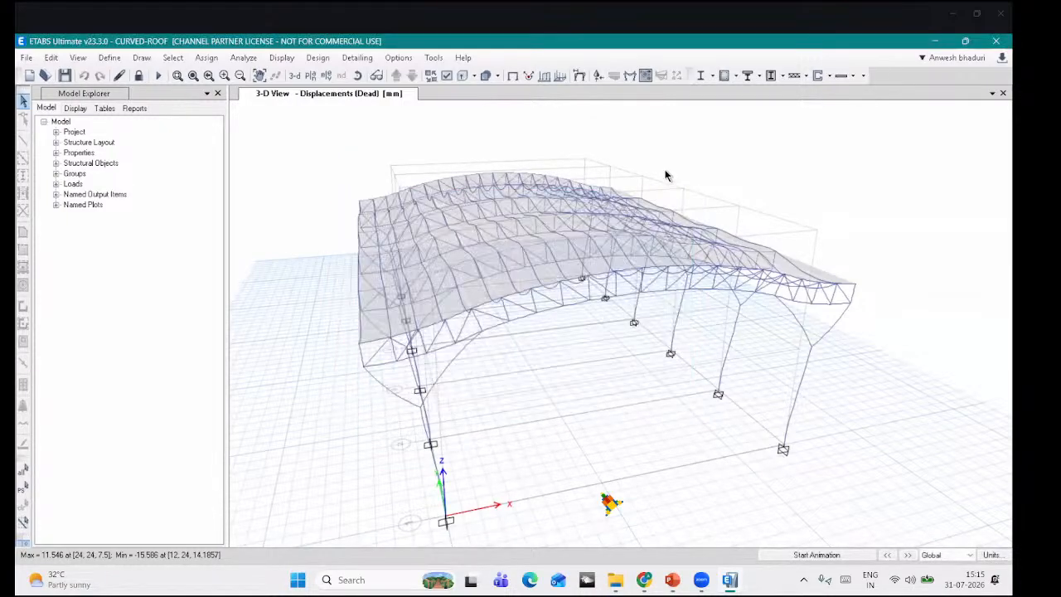
{"action": "left_click", "coordinate": [357, 77]}
{"action": "left_click_drag", "start_coordinate": [623, 364], "coordinate": [627, 334]}
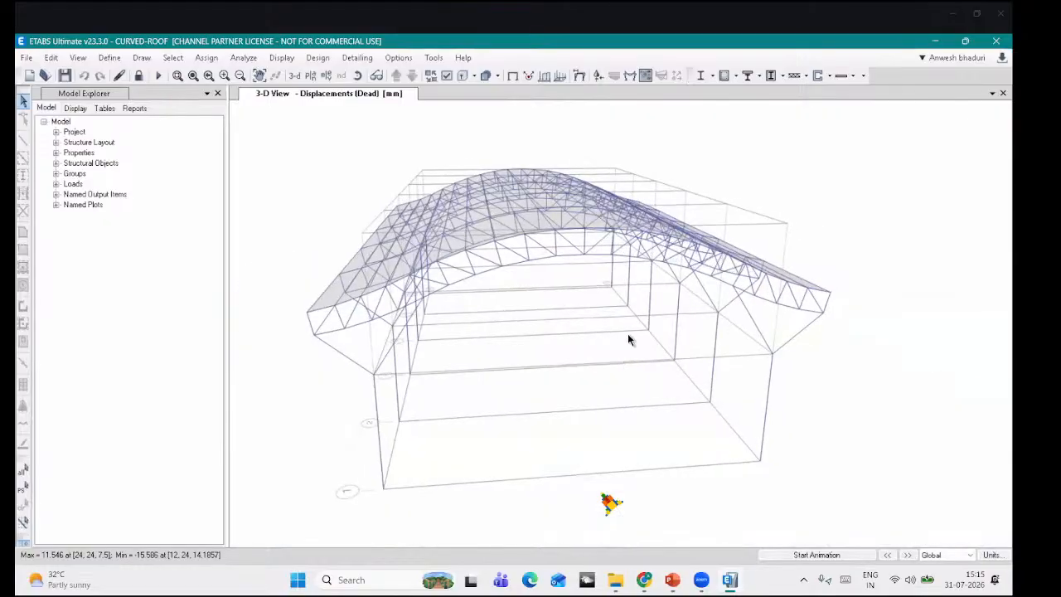
Step: Run the IS 800:2007 steel design check and inspect each member's design section and stress ratio in 3-D
{"action": "left_click", "coordinate": [712, 76]}
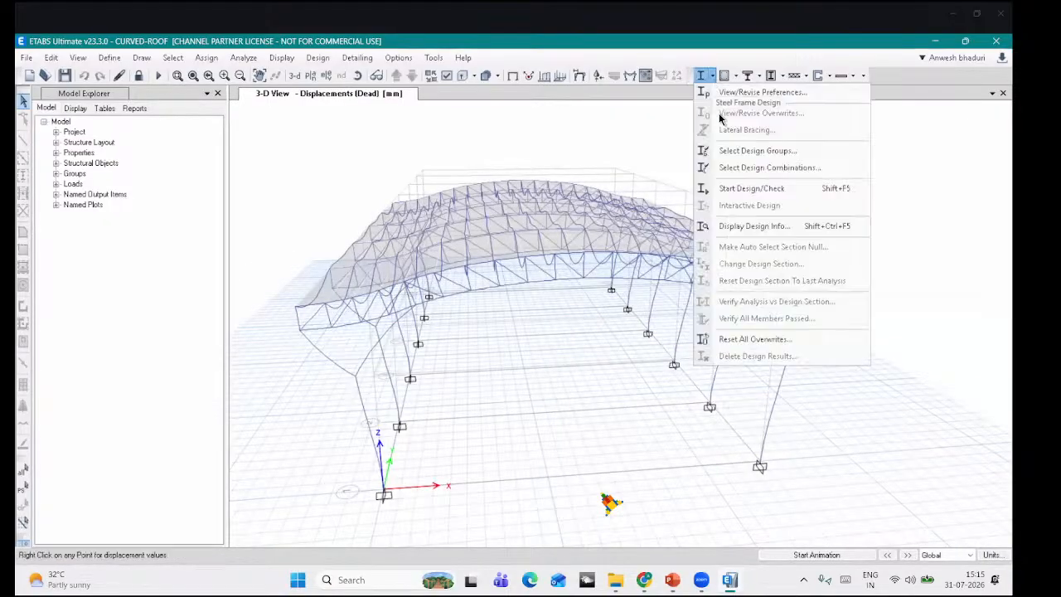
{"action": "left_click", "coordinate": [733, 194]}
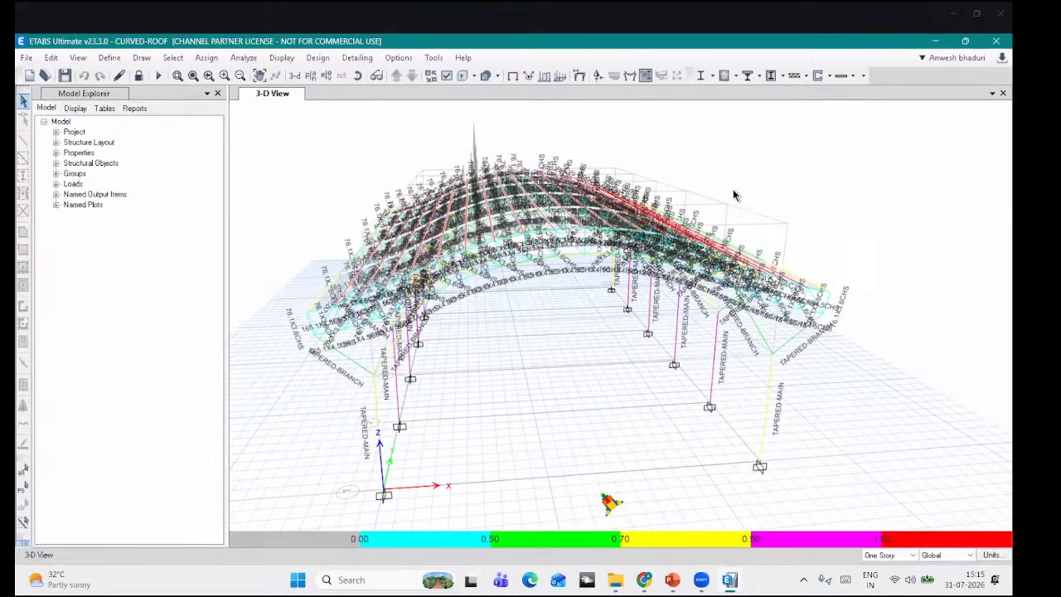
{"action": "left_click", "coordinate": [358, 76]}
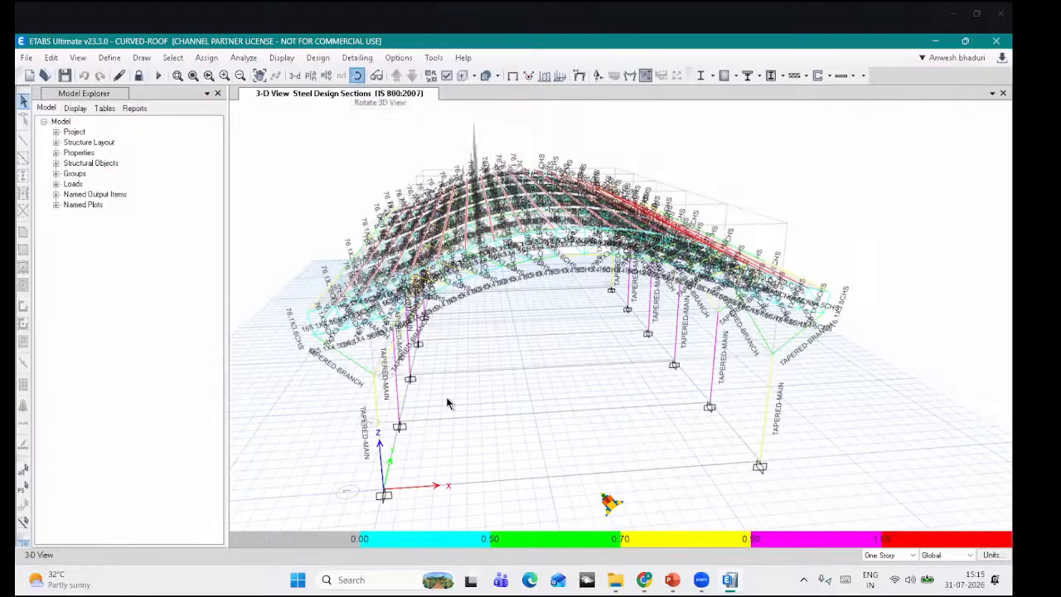
{"action": "left_click_drag", "start_coordinate": [489, 410], "coordinate": [511, 398]}
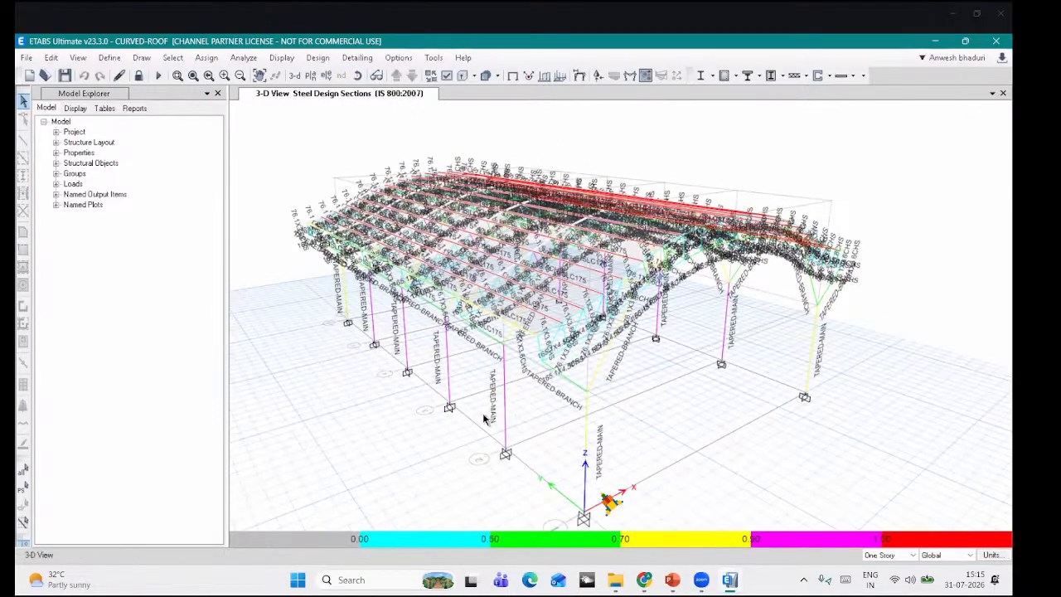
{"action": "middle_click_drag", "start_coordinate": [712, 147], "coordinate": [693, 122]}
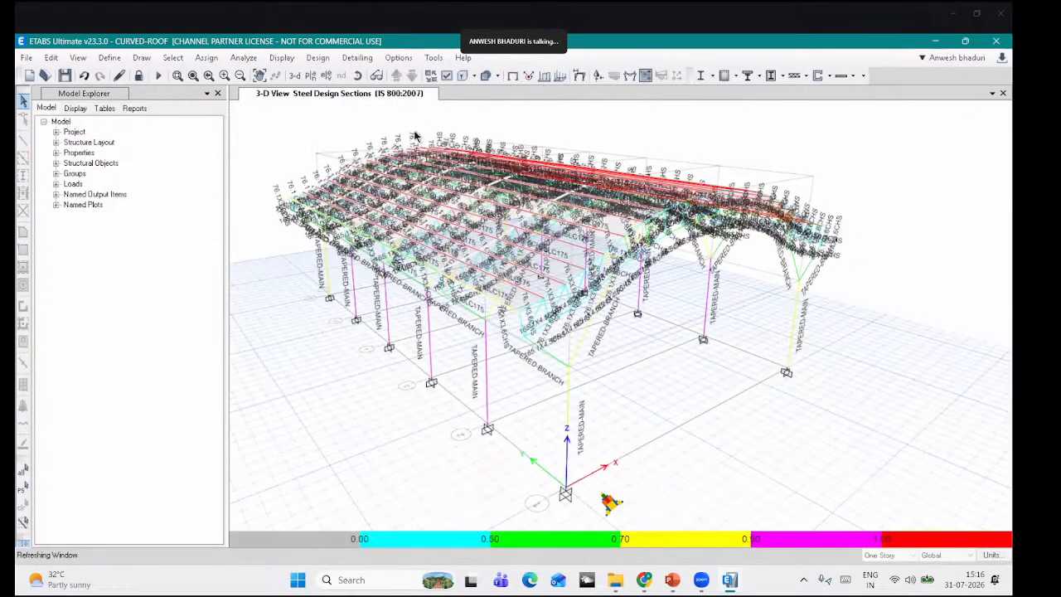
{"action": "left_click_drag", "start_coordinate": [452, 387], "coordinate": [487, 383]}
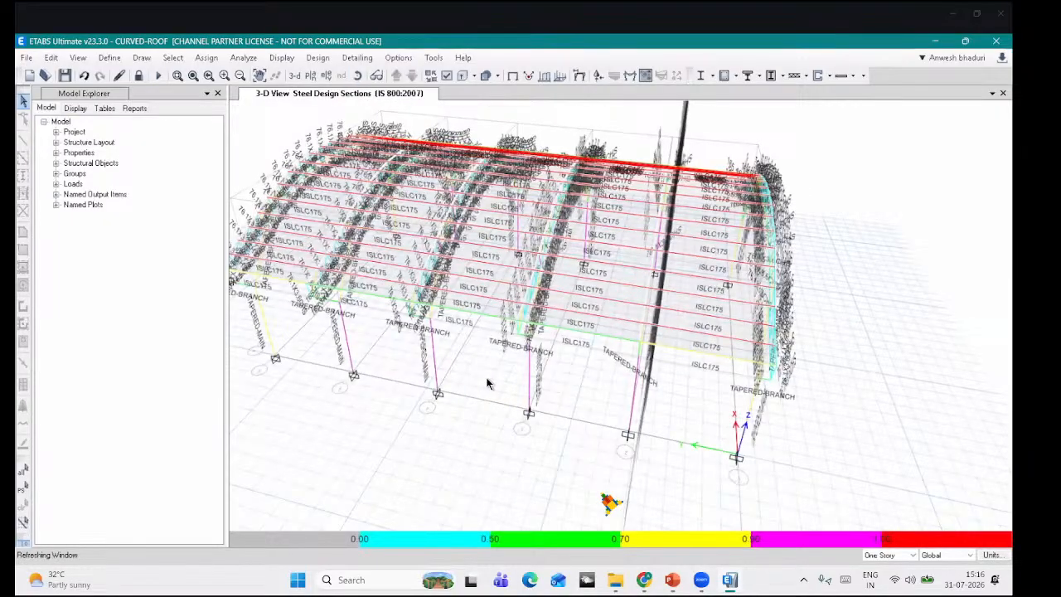
{"action": "left_click_drag", "start_coordinate": [498, 377], "coordinate": [523, 161]}
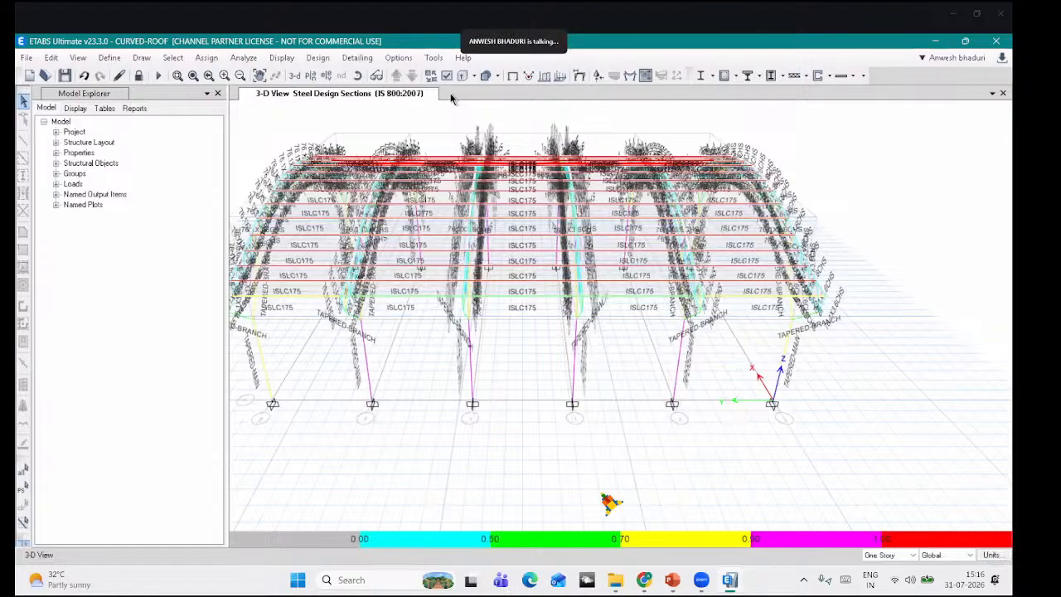
{"action": "left_click", "coordinate": [358, 75]}
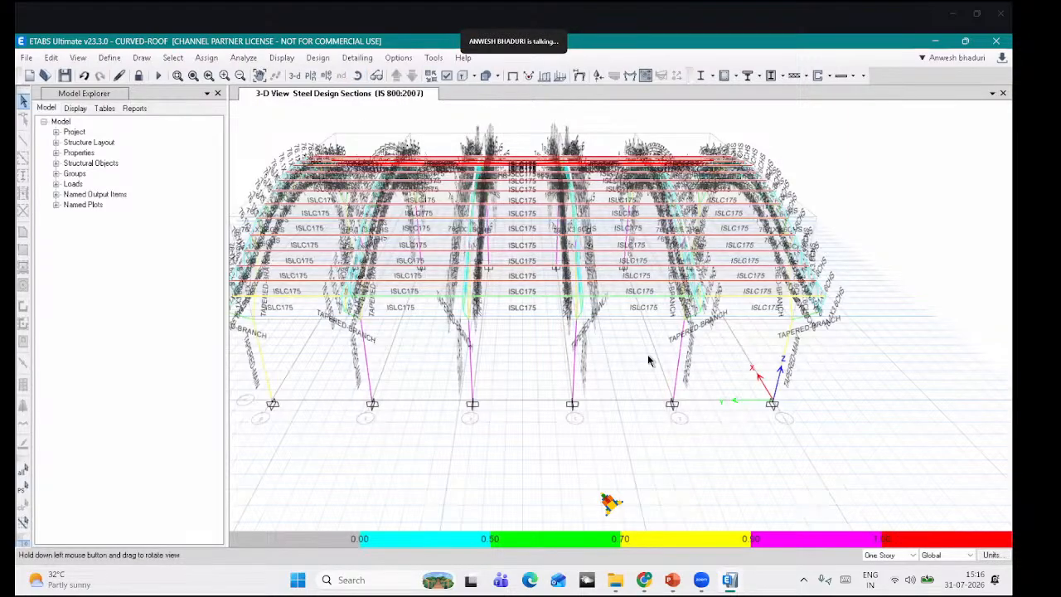
{"action": "left_click_drag", "start_coordinate": [722, 199], "coordinate": [696, 305]}
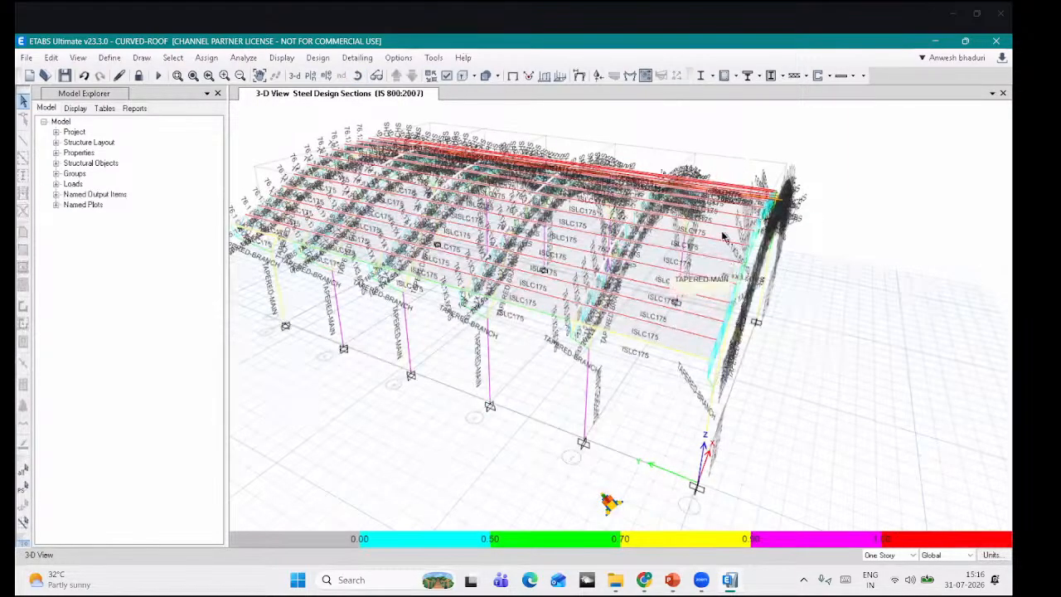
{"action": "scroll", "coordinate": [742, 273], "scroll_direction": "up", "scroll_amount": 5}
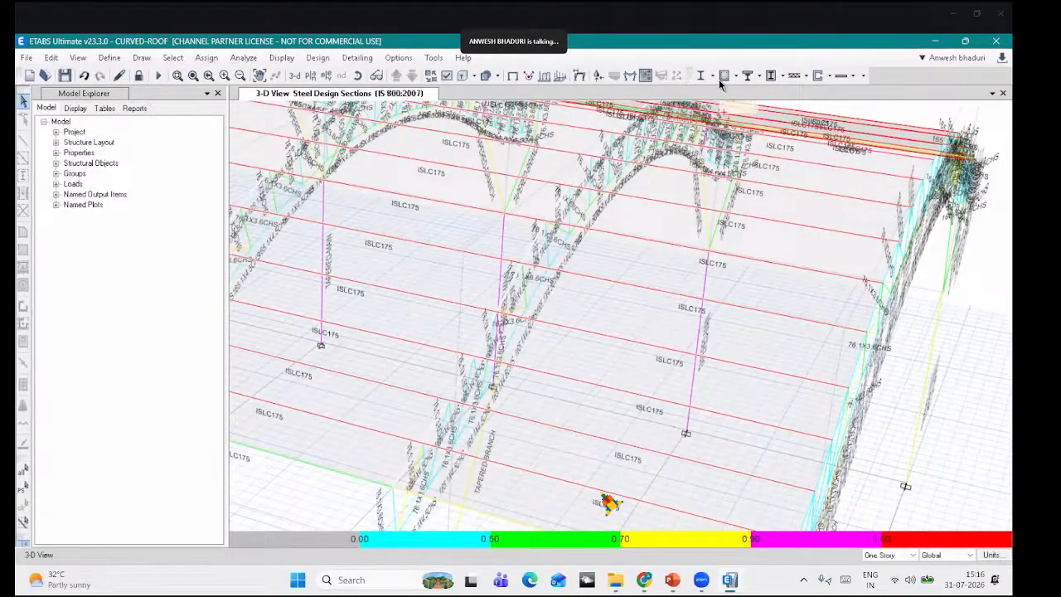
{"action": "left_click", "coordinate": [712, 75]}
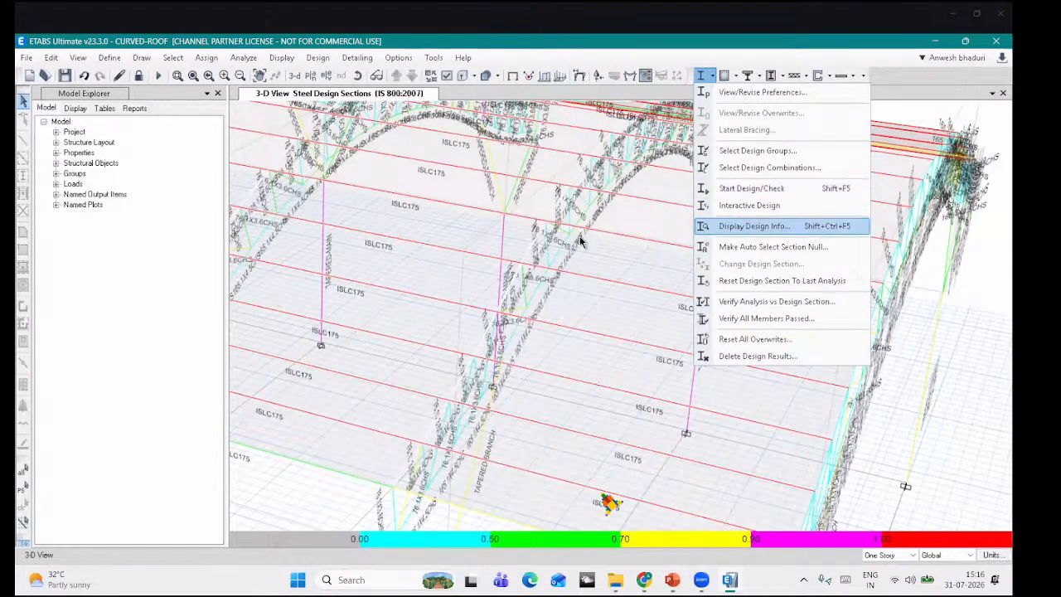
Step: Display the IS 800 unbraced length ratios (Major, Minor, LTB) on the shed members
{"action": "left_click", "coordinate": [748, 222]}
{"action": "left_click_drag", "start_coordinate": [373, 254], "coordinate": [328, 197]}
{"action": "left_click", "coordinate": [337, 263]}
{"action": "left_click", "coordinate": [485, 262]}
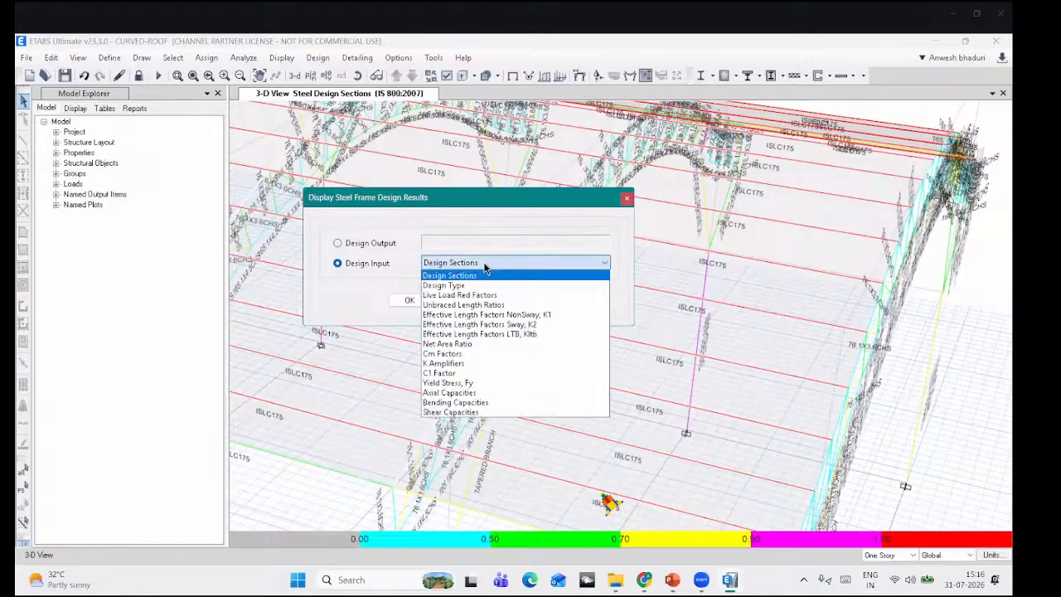
{"action": "left_click", "coordinate": [479, 305]}
{"action": "left_click", "coordinate": [524, 302]}
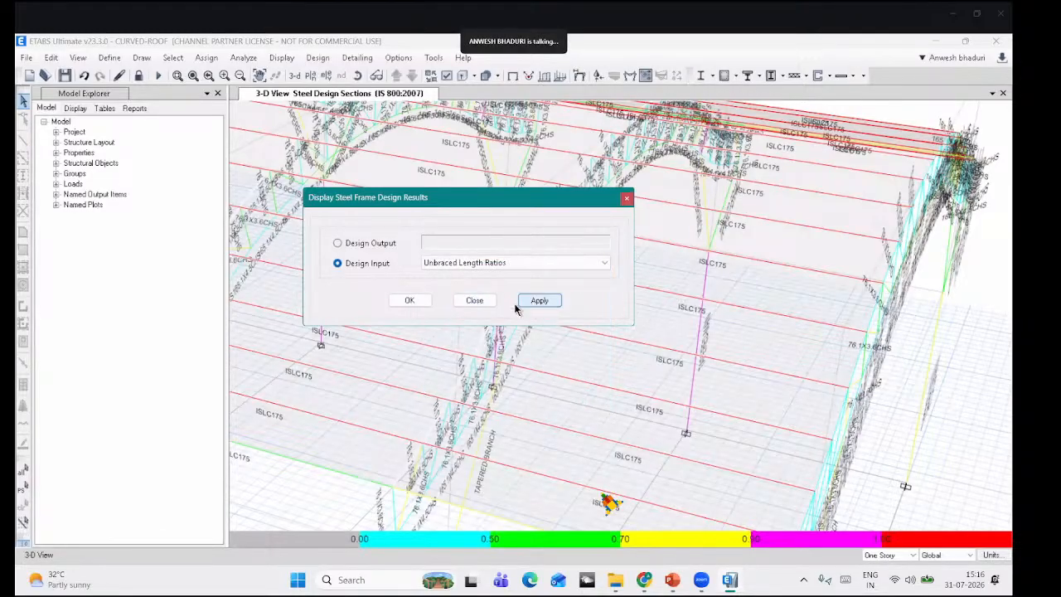
{"action": "left_click_drag", "start_coordinate": [435, 197], "coordinate": [247, 164]}
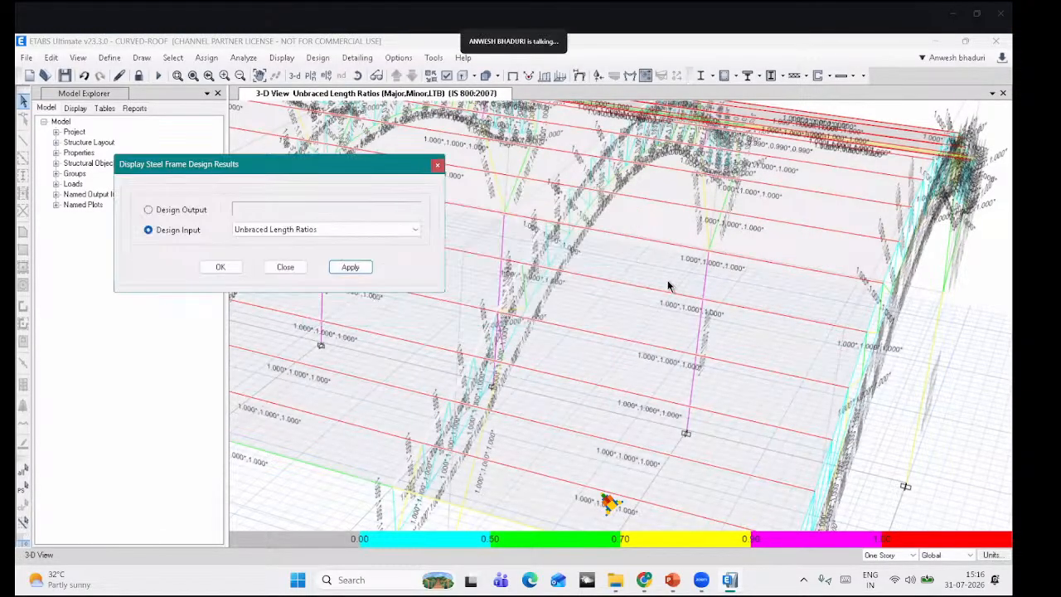
{"action": "scroll", "coordinate": [668, 287], "scroll_direction": "down", "scroll_amount": 5}
{"action": "left_click", "coordinate": [358, 77]}
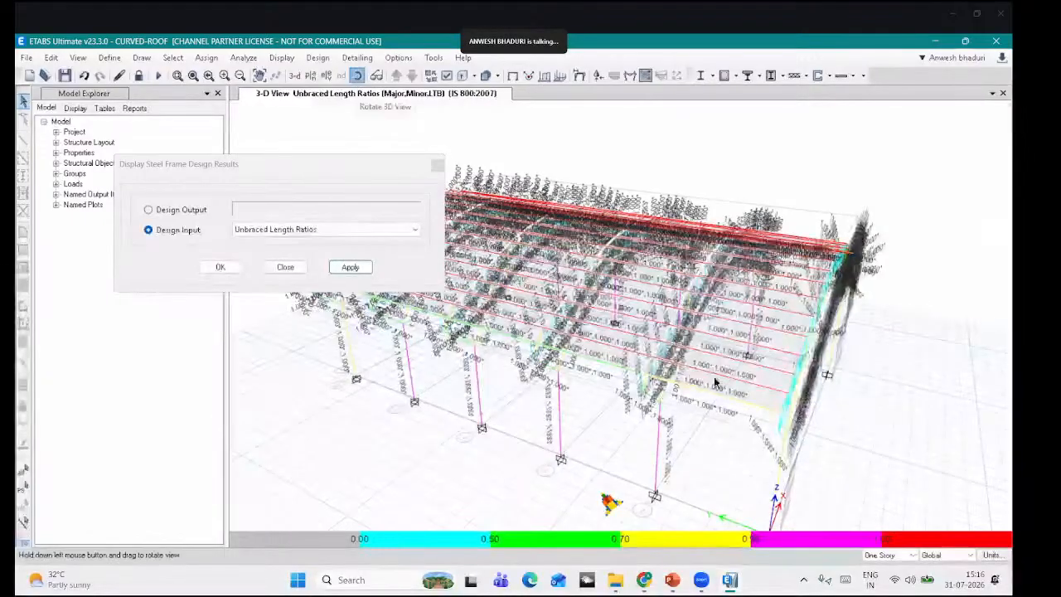
{"action": "left_click_drag", "start_coordinate": [652, 333], "coordinate": [690, 255]}
{"action": "scroll", "coordinate": [690, 259], "scroll_direction": "up", "scroll_amount": 4}
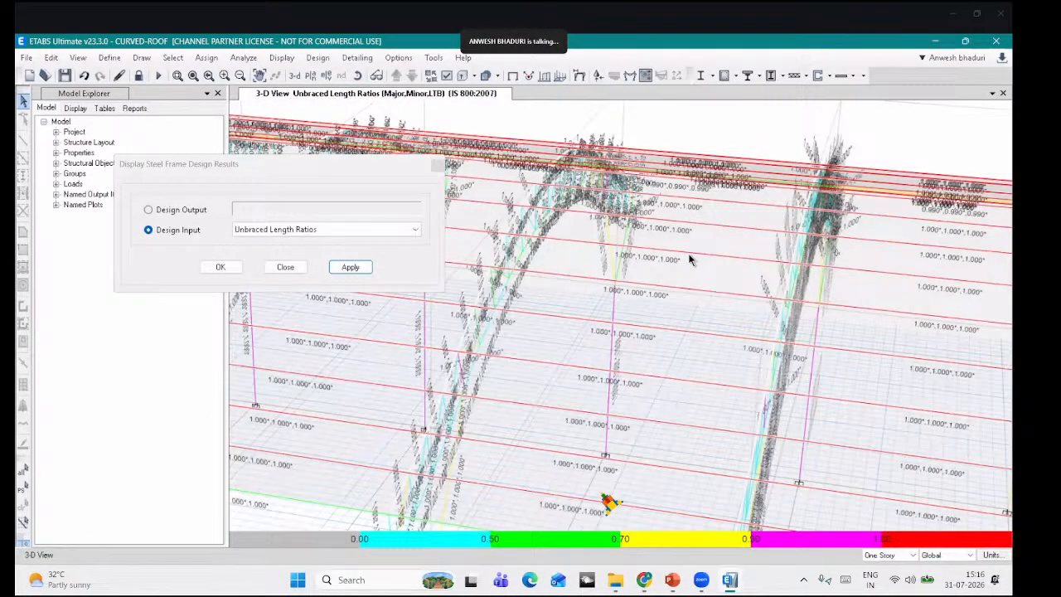
{"action": "scroll", "coordinate": [689, 260], "scroll_direction": "down", "scroll_amount": 4}
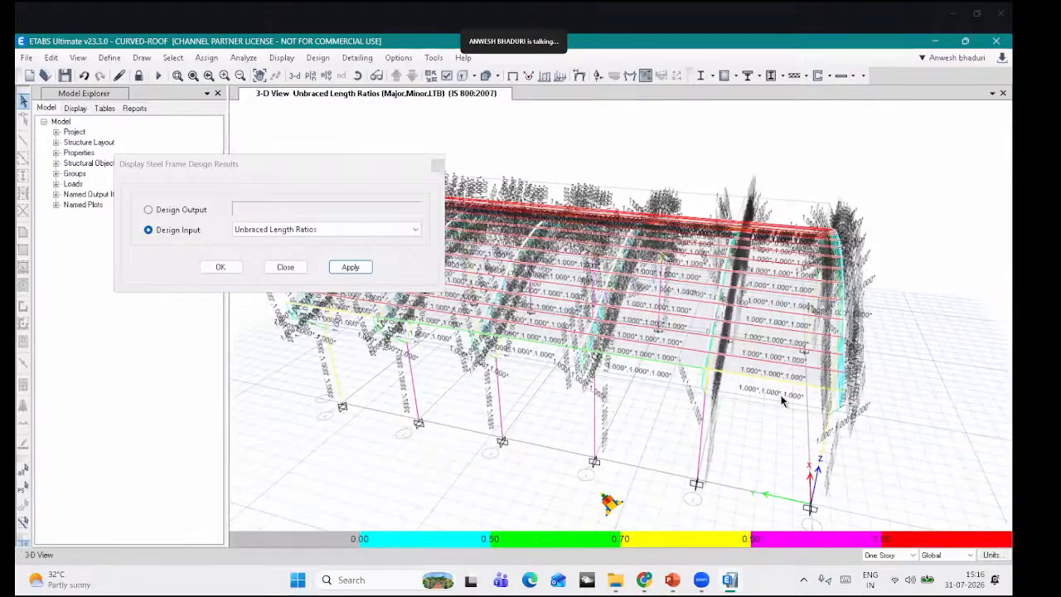
Step: Select all 105 frames with the ISLC175 section and dismiss the design results display dialog
{"action": "left_click", "coordinate": [173, 57]}
{"action": "mouse_move", "coordinate": [262, 78]}
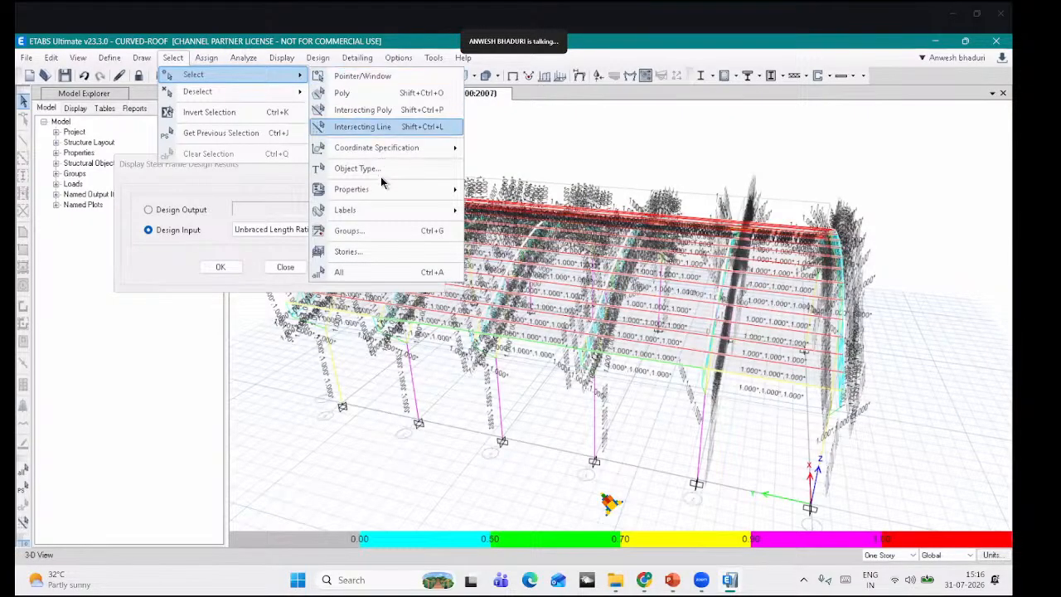
{"action": "mouse_move", "coordinate": [365, 189]}
{"action": "left_click", "coordinate": [510, 213]}
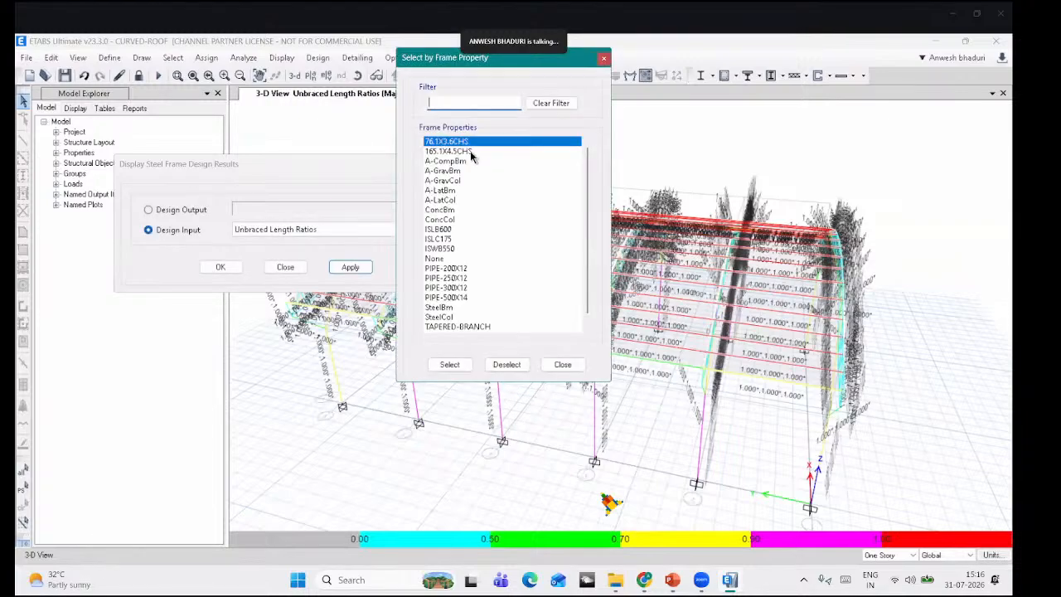
{"action": "scroll", "coordinate": [464, 230], "scroll_direction": "down", "scroll_amount": 1}
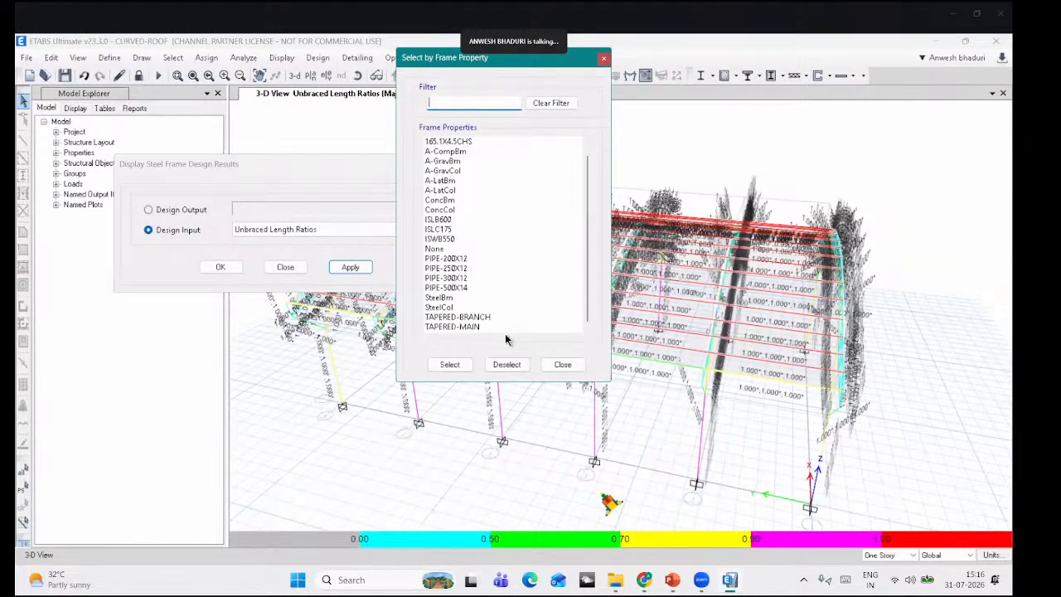
{"action": "left_click", "coordinate": [439, 229]}
{"action": "left_click", "coordinate": [562, 364]}
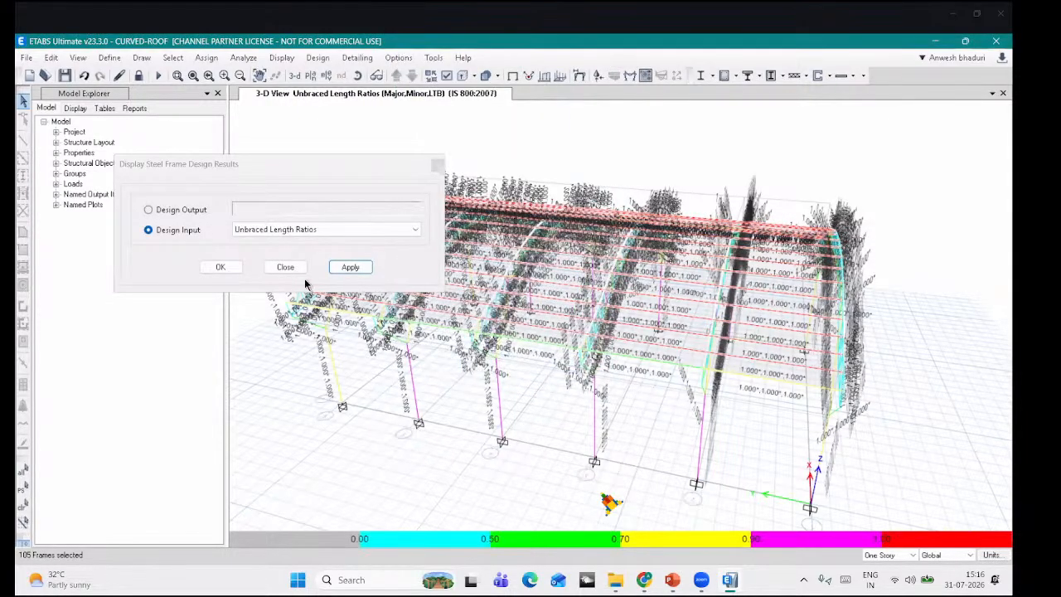
{"action": "left_click", "coordinate": [285, 267]}
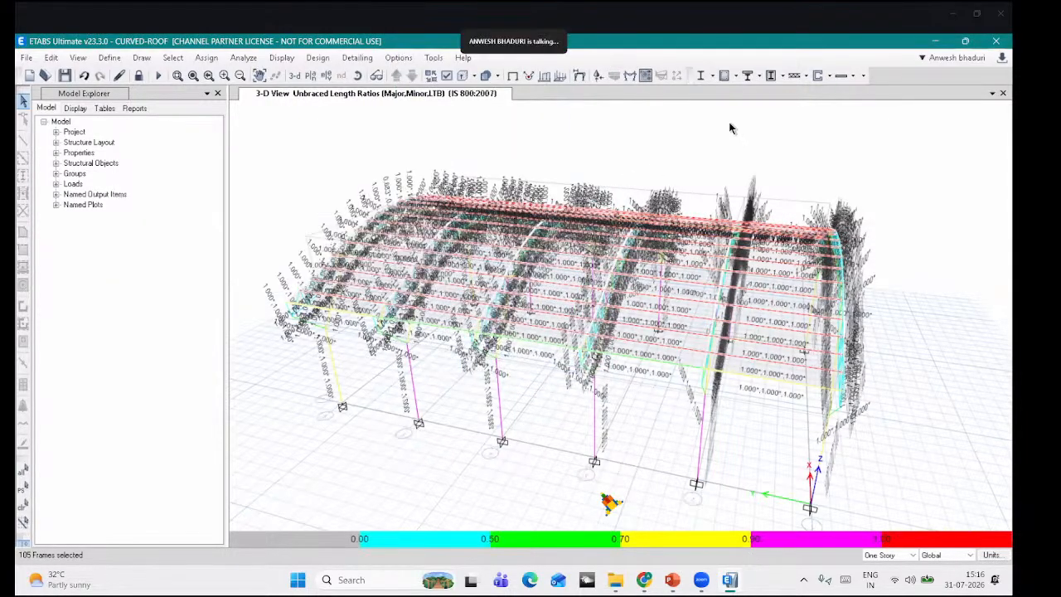
{"action": "left_click", "coordinate": [711, 76]}
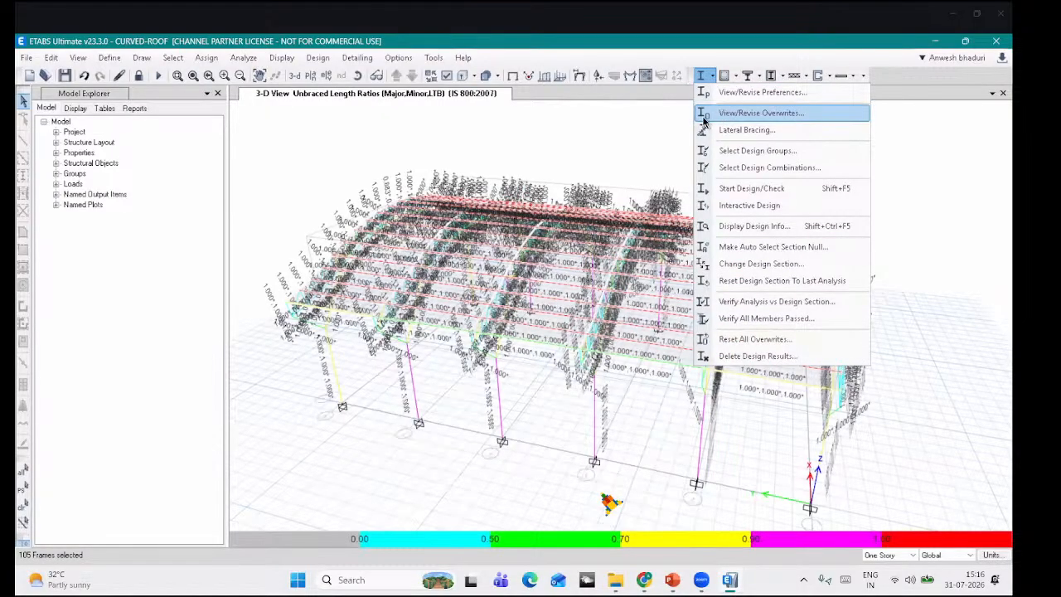
Step: Overwrite the Minor and LTB unbraced length ratios of the selected ISLC175 frames to 0.25
{"action": "left_click", "coordinate": [746, 113]}
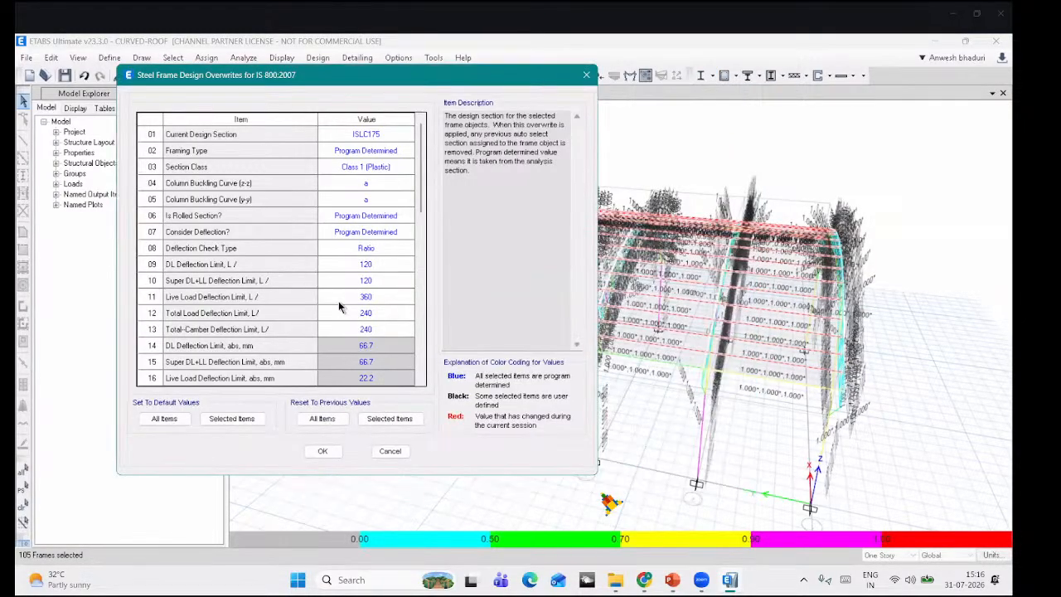
{"action": "scroll", "coordinate": [338, 301], "scroll_direction": "down", "scroll_amount": 3}
{"action": "scroll", "coordinate": [382, 304], "scroll_direction": "down", "scroll_amount": 1}
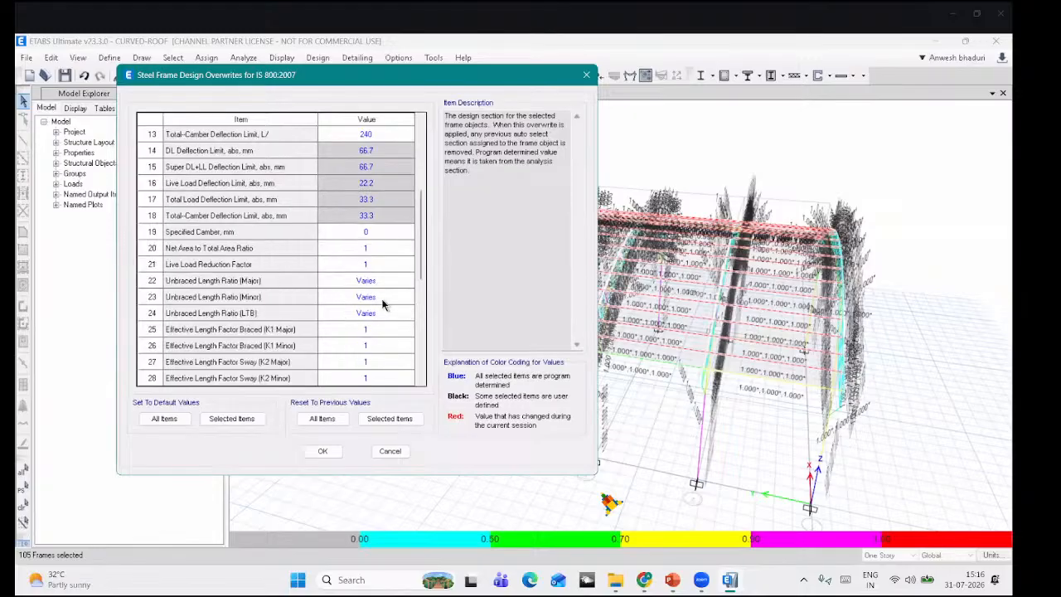
{"action": "left_click", "coordinate": [384, 295]}
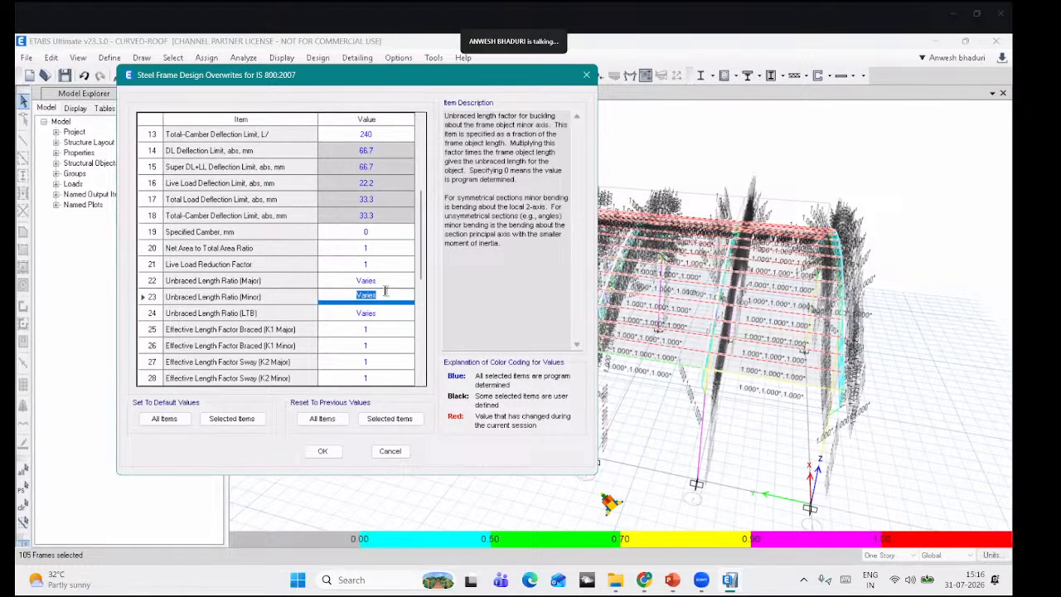
{"action": "type", "text": "0.25"}
{"action": "left_click", "coordinate": [389, 313]}
{"action": "type", "text": "0"}
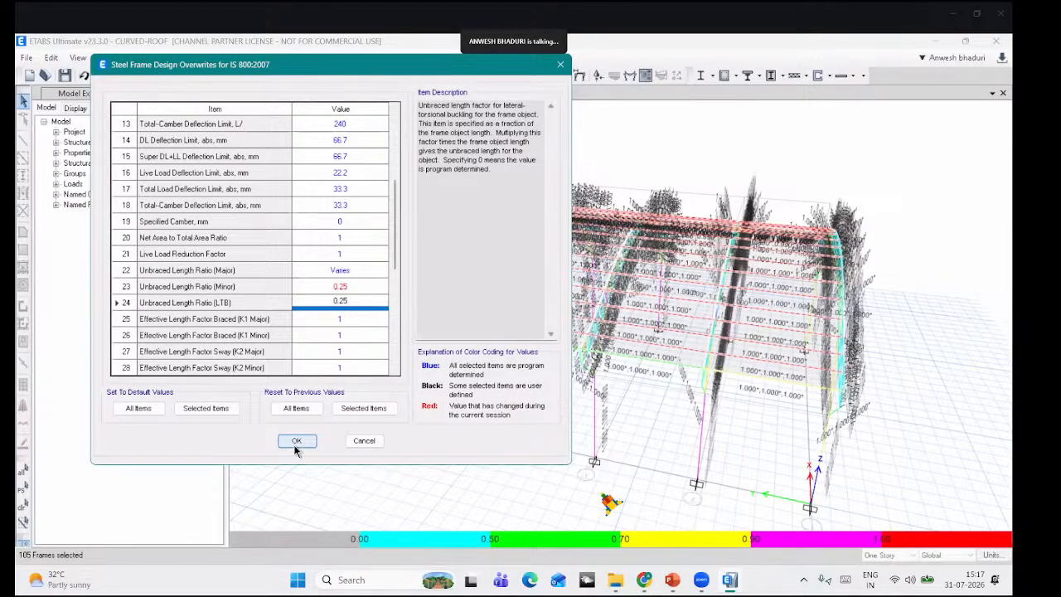
{"action": "left_click", "coordinate": [296, 441]}
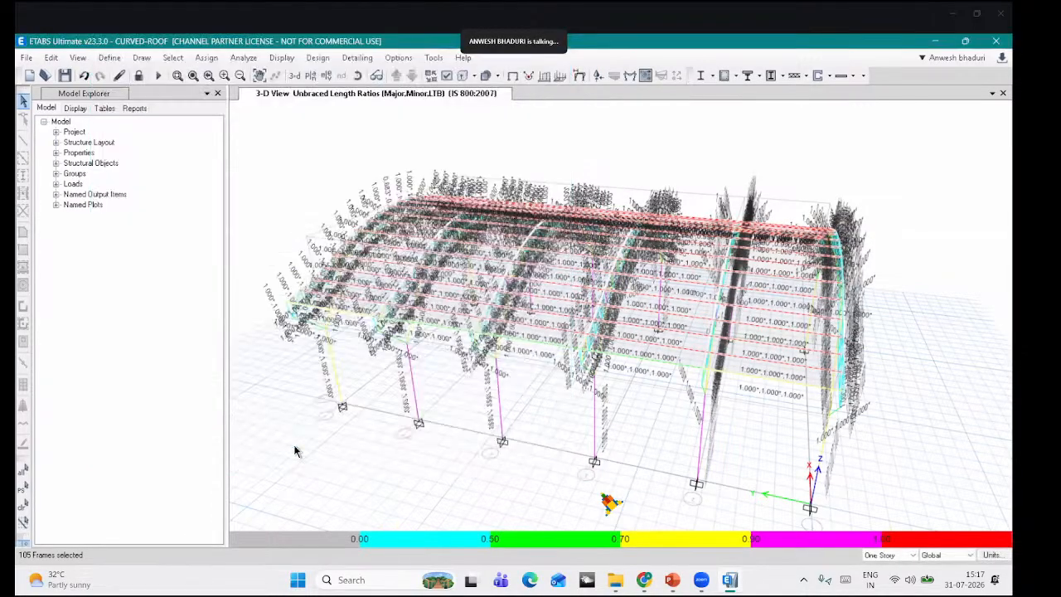
Step: Rerun the steel frame design with the new overwrites and orbit around the roof results
{"action": "left_click", "coordinate": [702, 76]}
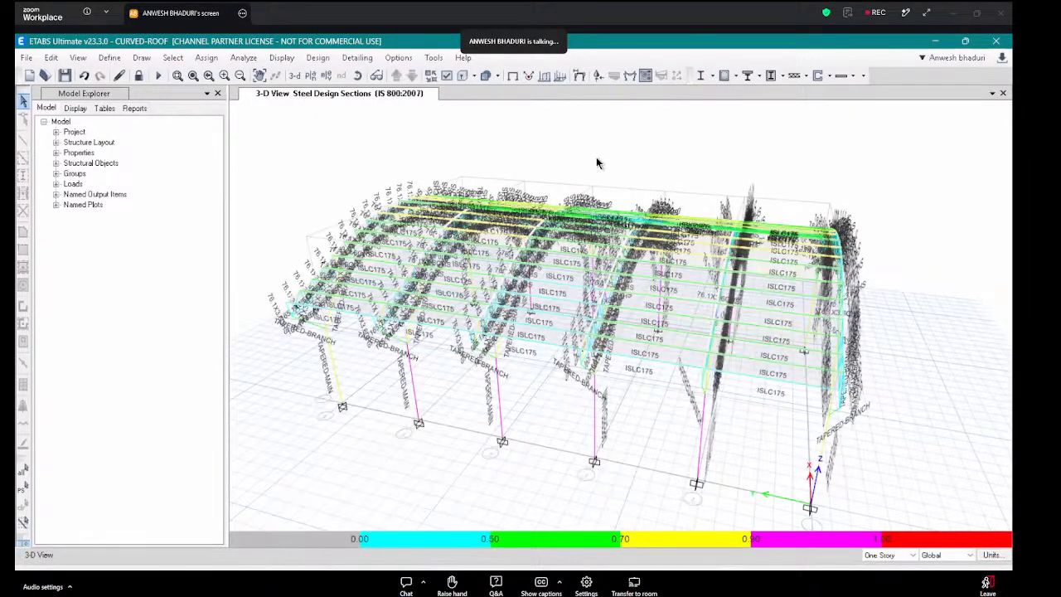
{"action": "left_click", "coordinate": [358, 76]}
{"action": "left_click_drag", "start_coordinate": [683, 381], "coordinate": [657, 319]}
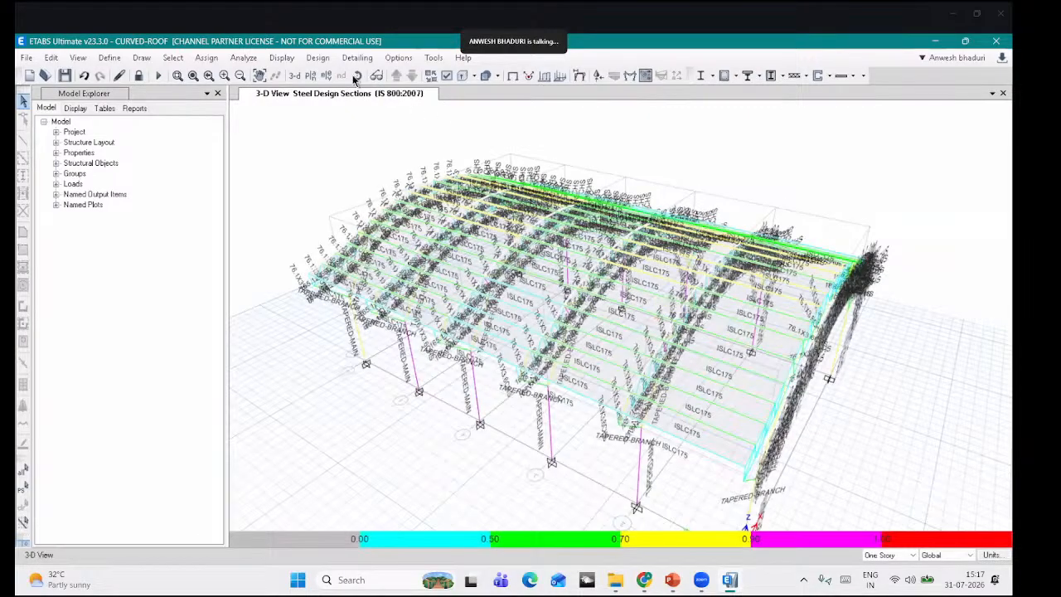
{"action": "left_click", "coordinate": [358, 75]}
{"action": "left_click_drag", "start_coordinate": [630, 357], "coordinate": [608, 392]}
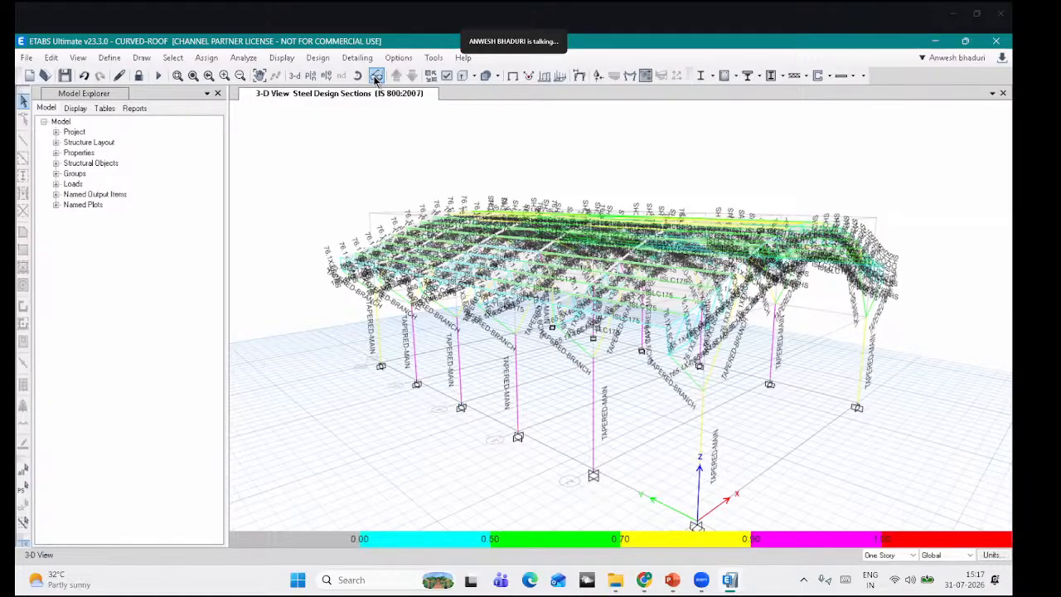
{"action": "left_click", "coordinate": [357, 76]}
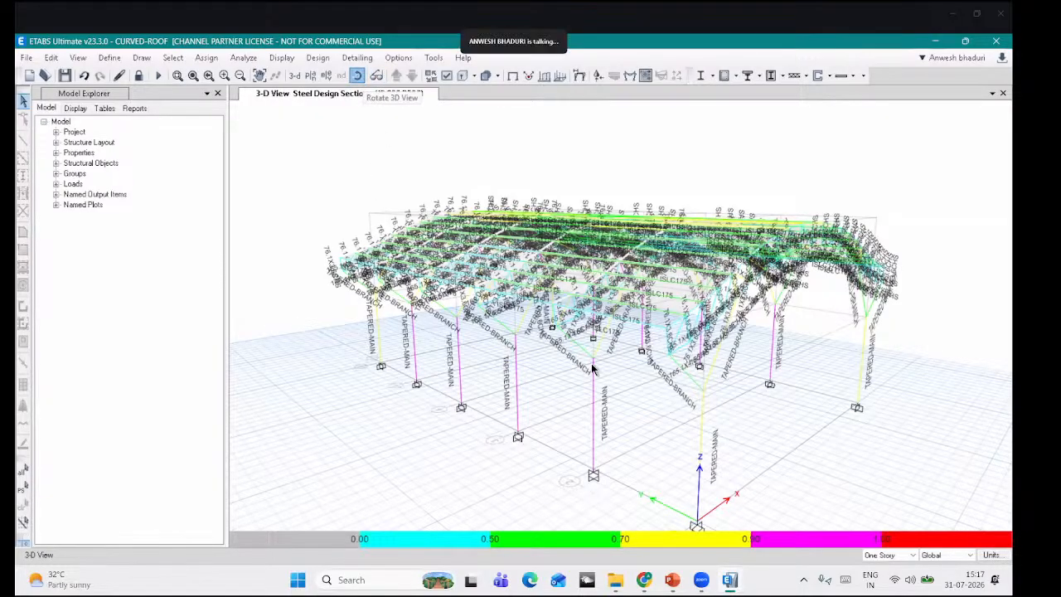
{"action": "left_click_drag", "start_coordinate": [592, 370], "coordinate": [596, 385]}
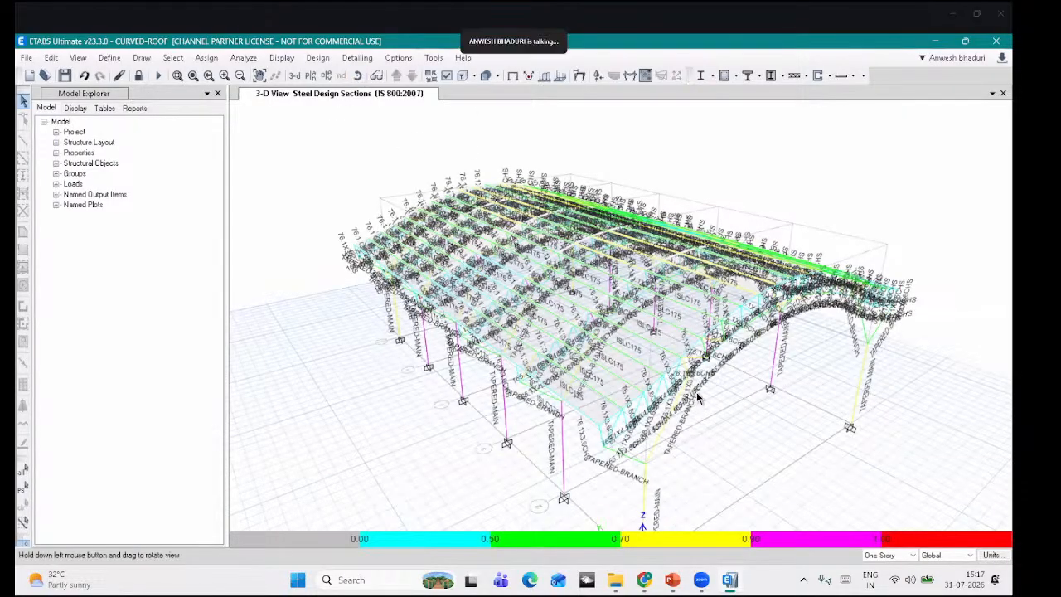
{"action": "left_click_drag", "start_coordinate": [697, 398], "coordinate": [657, 419]}
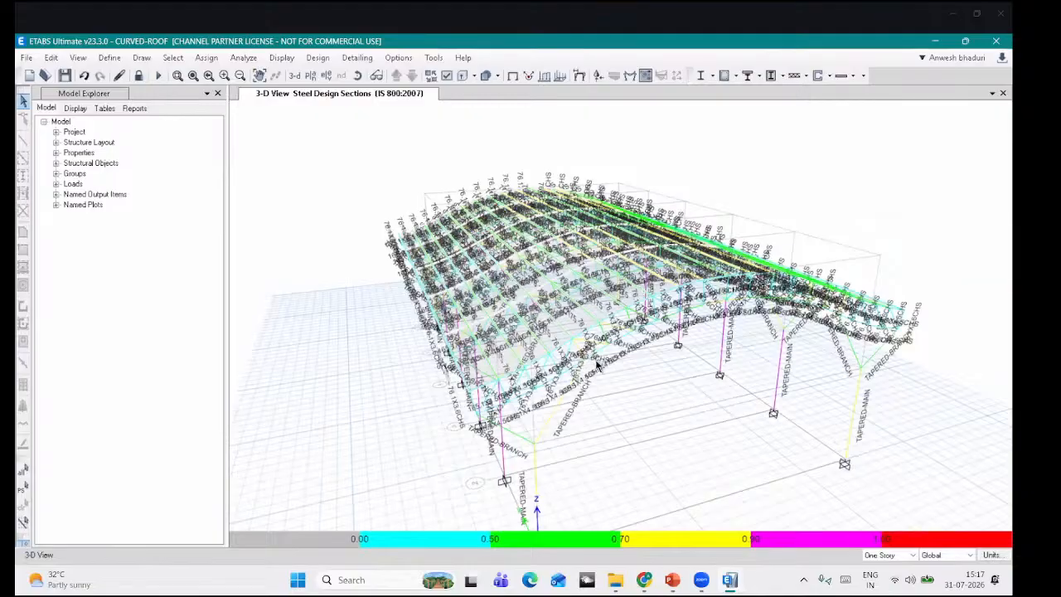
{"action": "scroll", "coordinate": [598, 366], "scroll_direction": "up", "scroll_amount": 5}
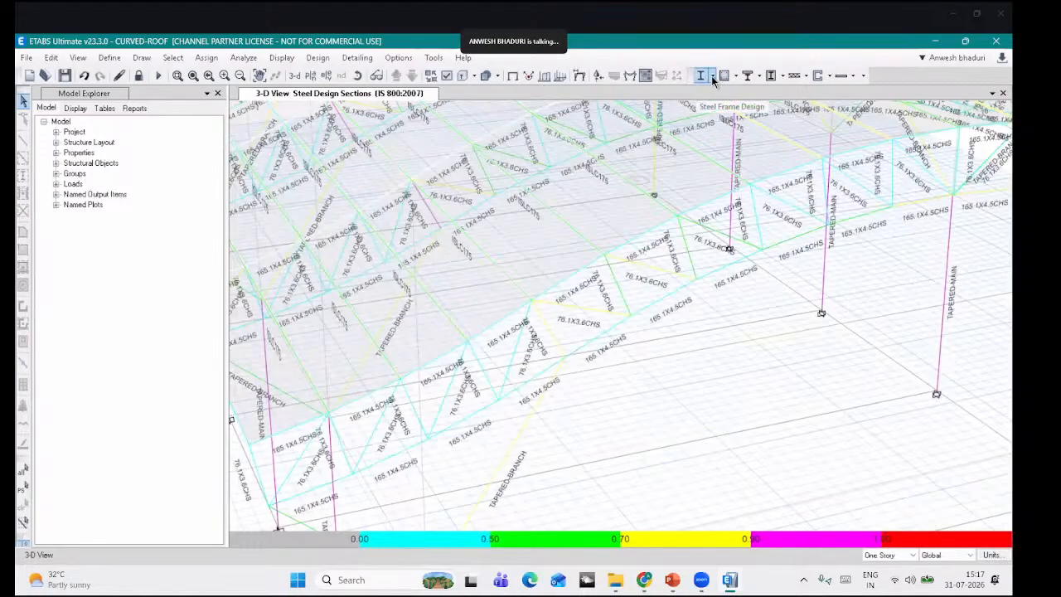
Step: Show design output sections on the model and orbit the view to face the tapered columns
{"action": "left_click", "coordinate": [712, 76]}
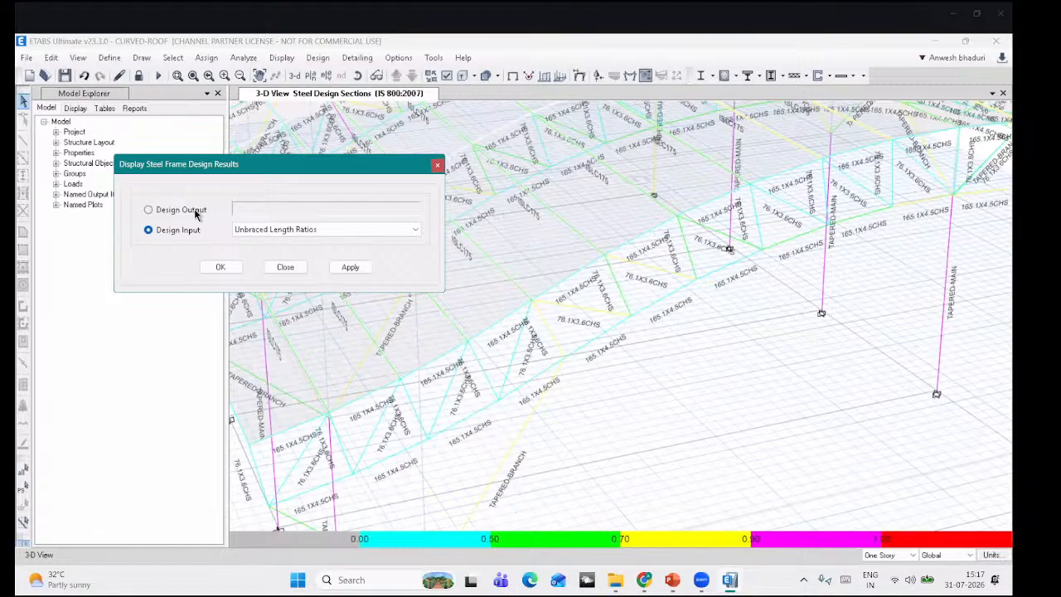
{"action": "left_click", "coordinate": [194, 213]}
{"action": "left_click", "coordinate": [438, 167]}
{"action": "middle_click_drag", "start_coordinate": [364, 324], "coordinate": [449, 200]}
{"action": "left_click", "coordinate": [357, 76]}
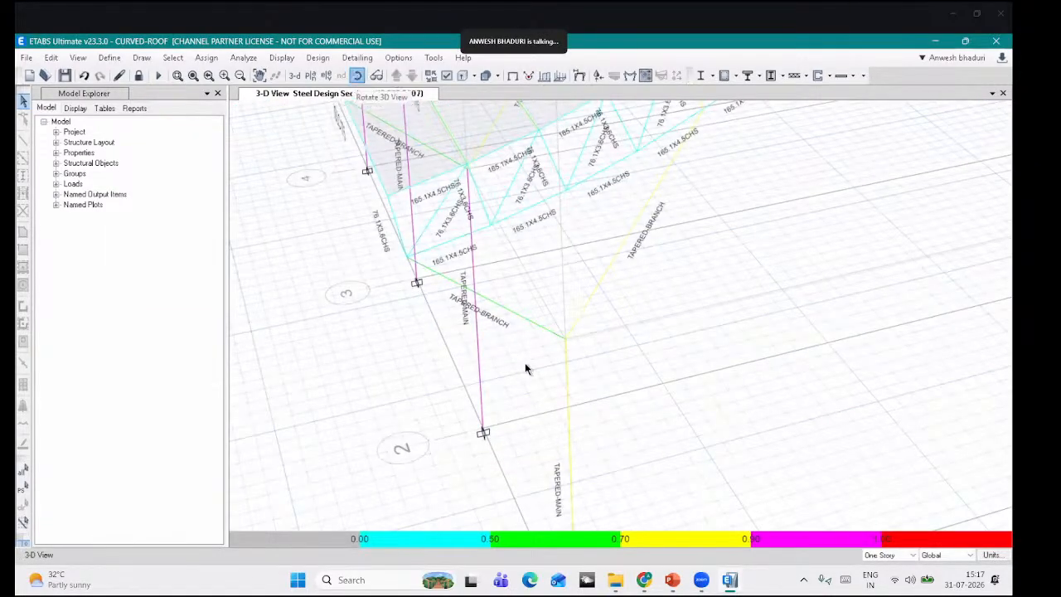
{"action": "left_click_drag", "start_coordinate": [525, 362], "coordinate": [439, 420]}
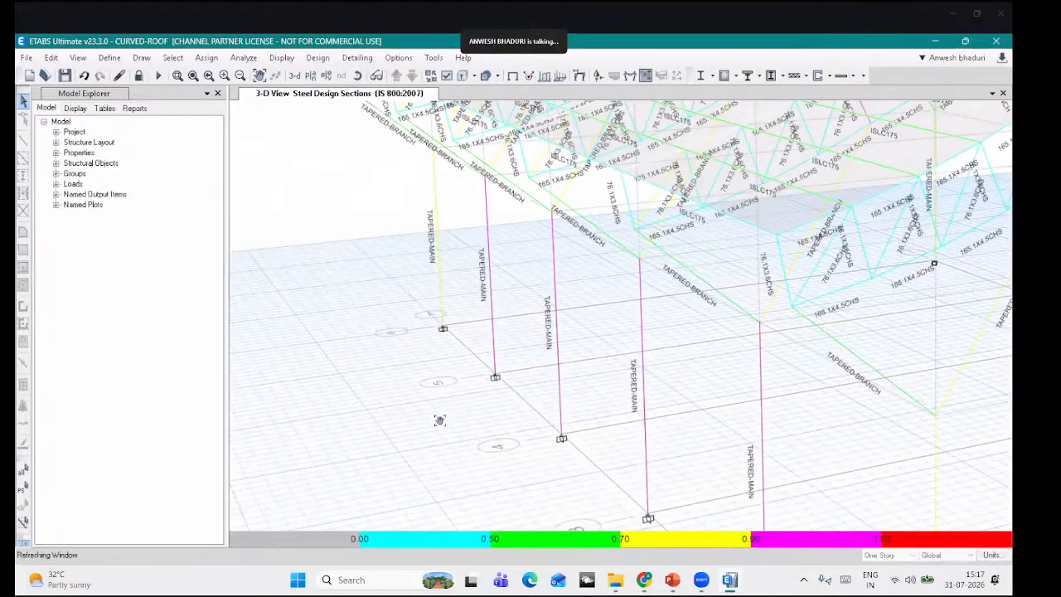
{"action": "middle_click_drag", "start_coordinate": [432, 414], "coordinate": [416, 511]}
{"action": "left_click", "coordinate": [356, 79]}
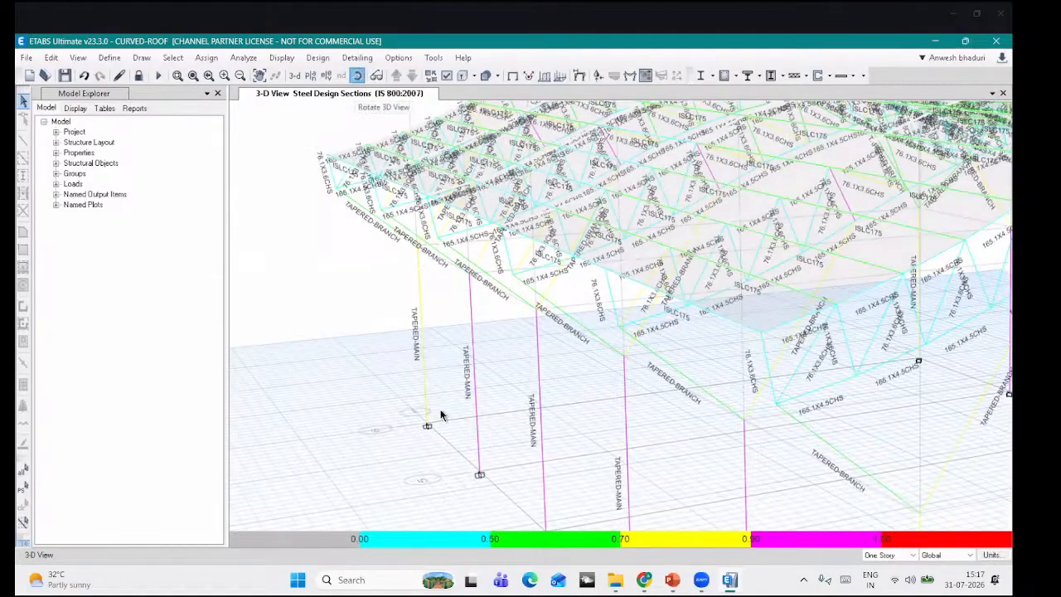
{"action": "left_click_drag", "start_coordinate": [446, 414], "coordinate": [378, 339]}
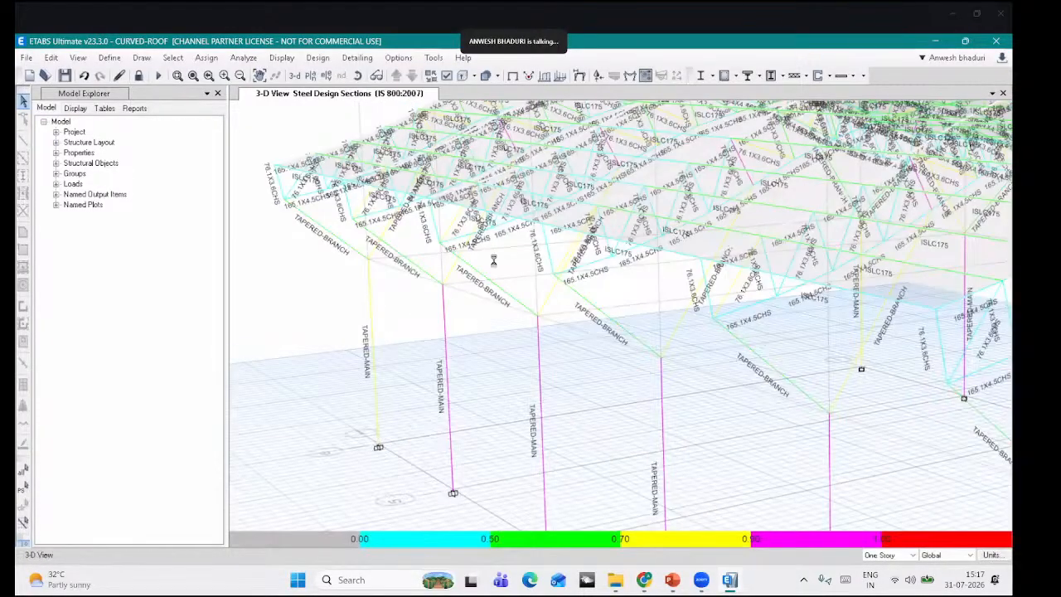
{"action": "left_click_drag", "start_coordinate": [492, 260], "coordinate": [712, 99]}
{"action": "left_click", "coordinate": [711, 77]}
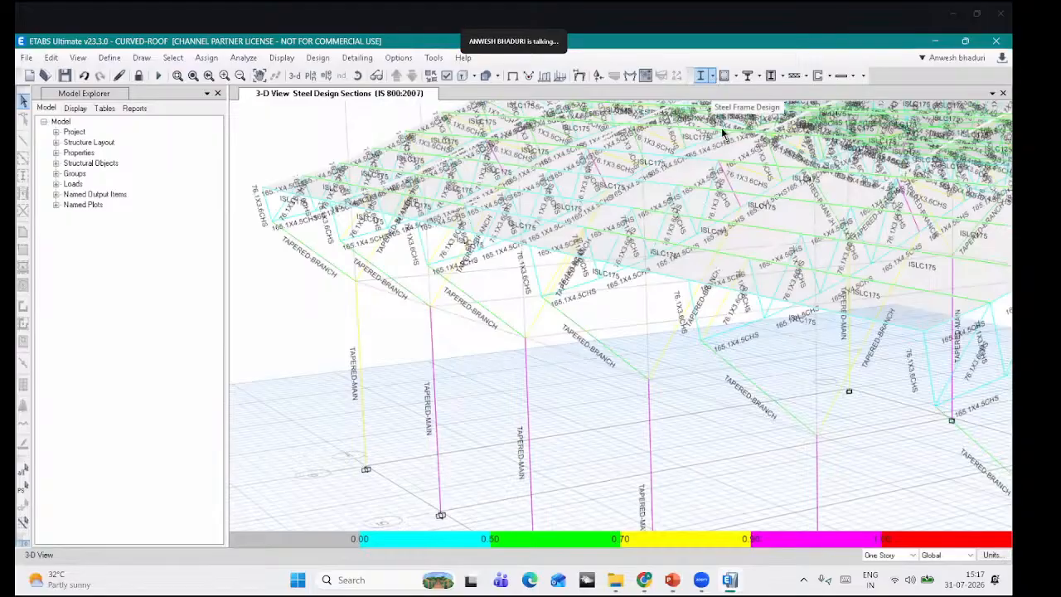
Step: Display P-M interaction ratios and open the steel design review for tapered column C16 (ratio 0.788)
{"action": "left_click", "coordinate": [742, 226]}
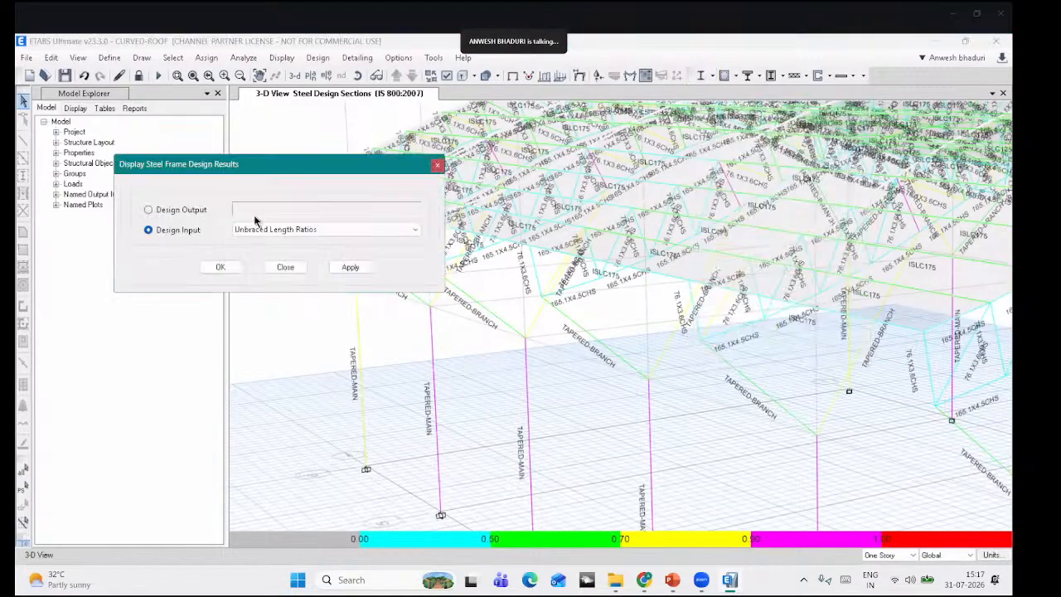
{"action": "left_click", "coordinate": [196, 212]}
{"action": "left_click", "coordinate": [221, 267]}
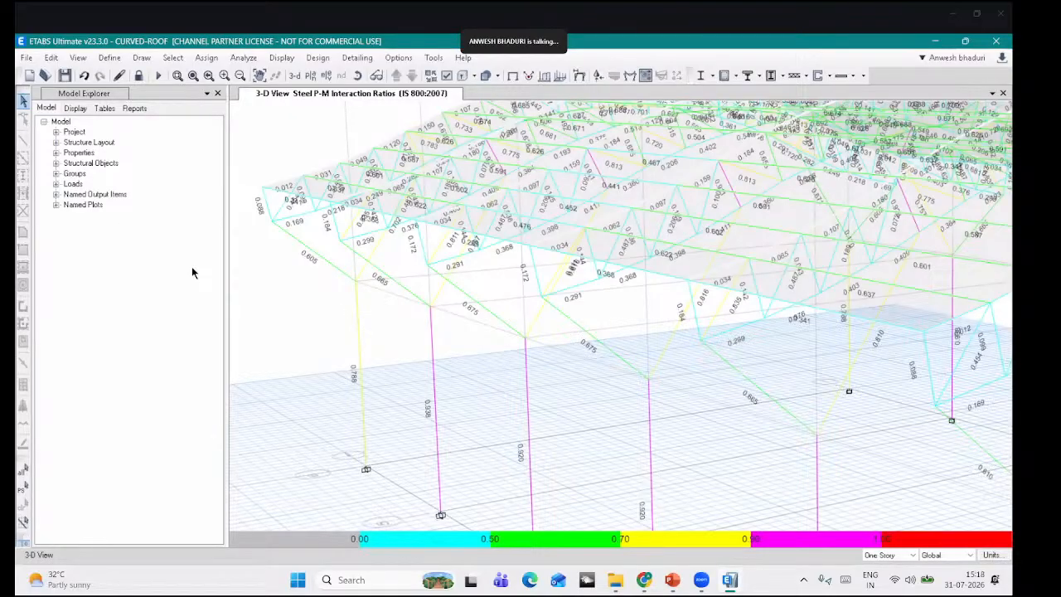
{"action": "right_click", "coordinate": [362, 367]}
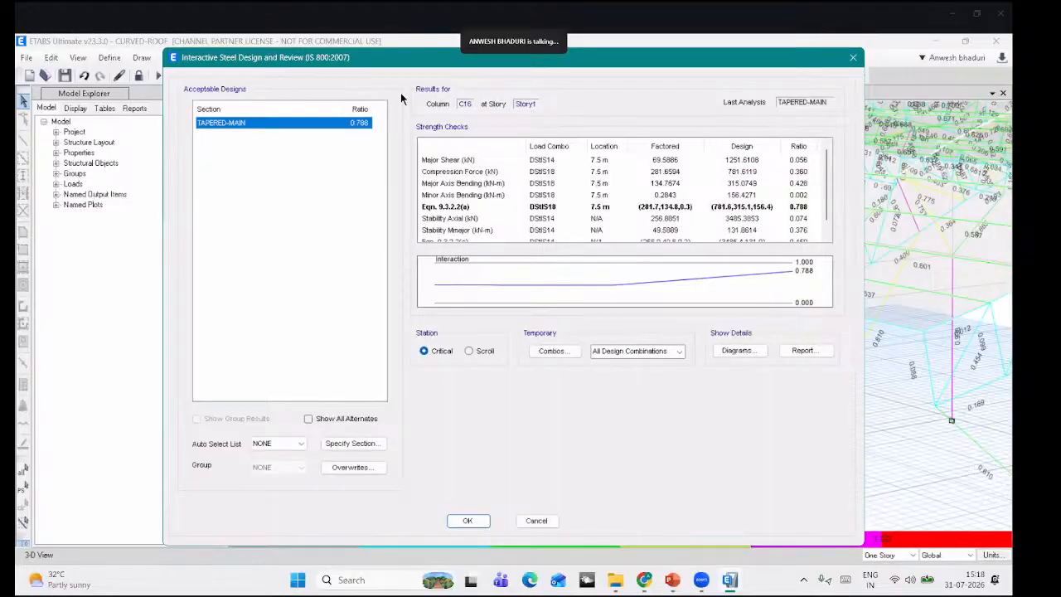
{"action": "left_click_drag", "start_coordinate": [395, 63], "coordinate": [314, 66]}
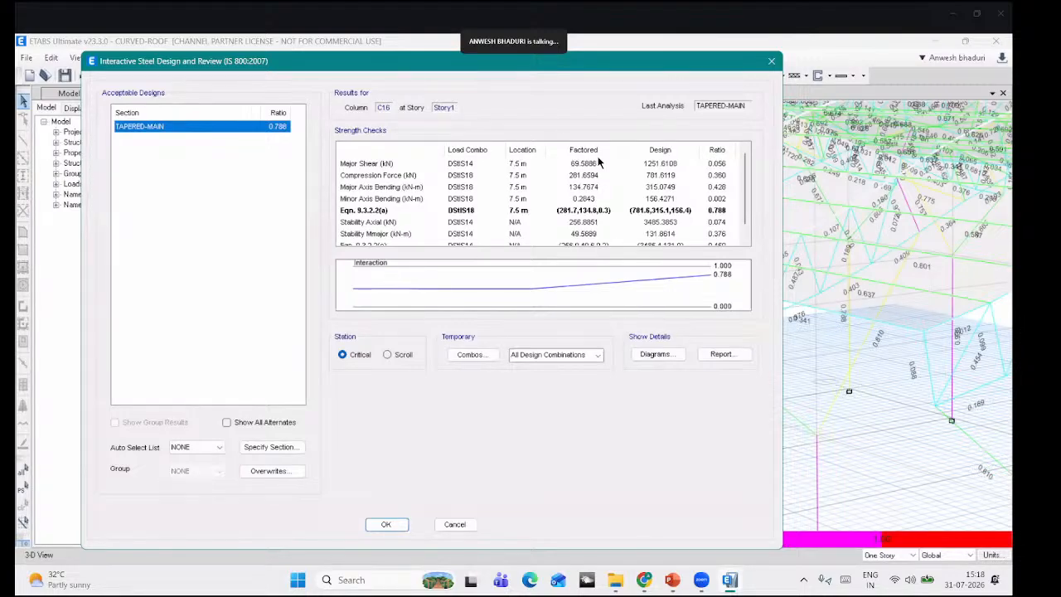
Step: Open C16's design details report, fit the page to the window width and maximize it
{"action": "left_click", "coordinate": [722, 355]}
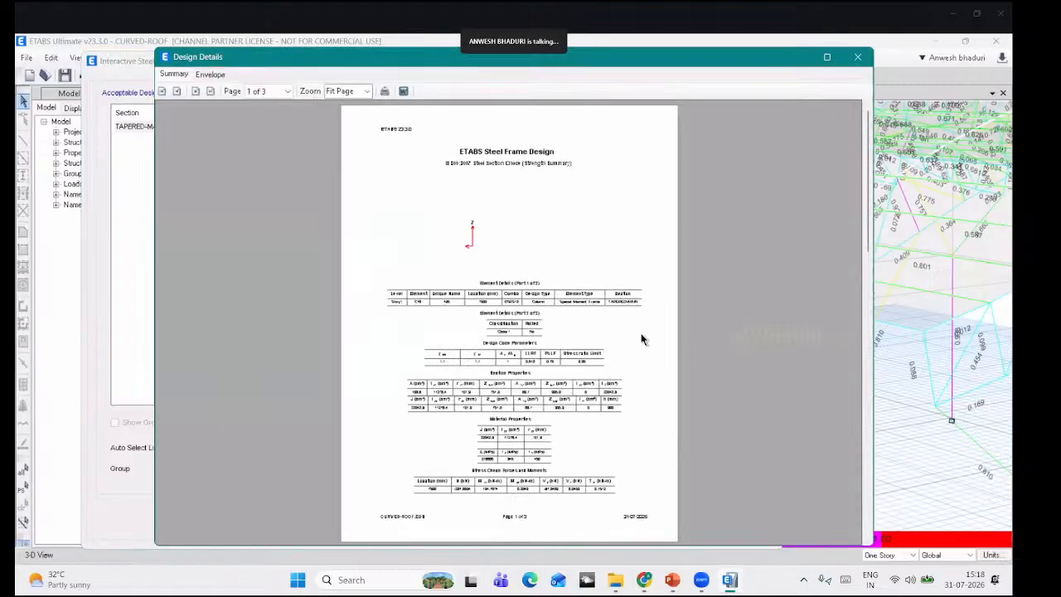
{"action": "left_click", "coordinate": [362, 92]}
{"action": "left_click", "coordinate": [348, 177]}
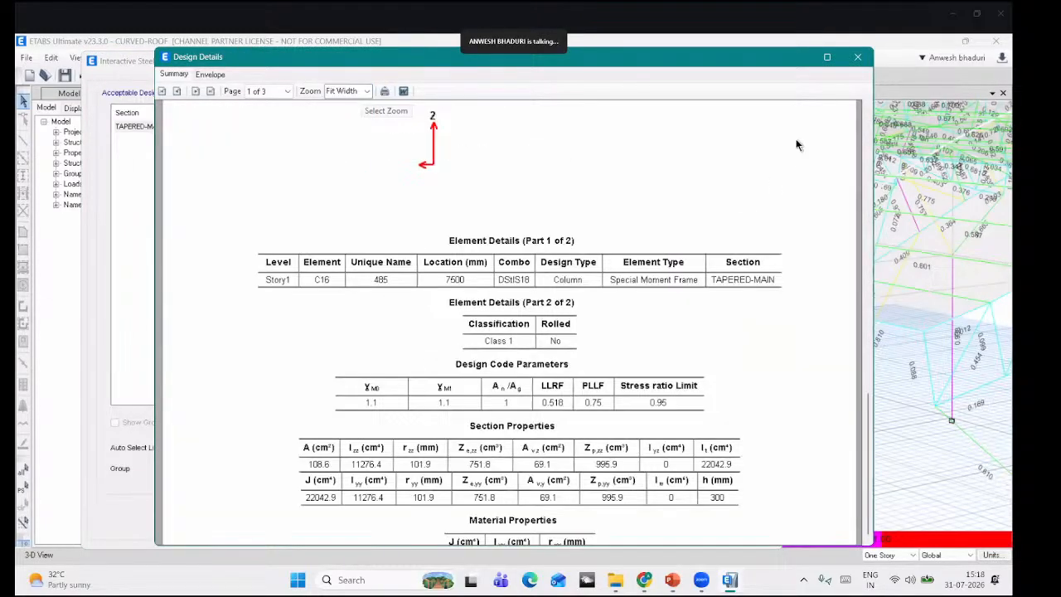
{"action": "scroll", "coordinate": [796, 139], "scroll_direction": "down", "scroll_amount": 1}
{"action": "left_click", "coordinate": [827, 57]}
{"action": "scroll", "coordinate": [608, 324], "scroll_direction": "up", "scroll_amount": 3}
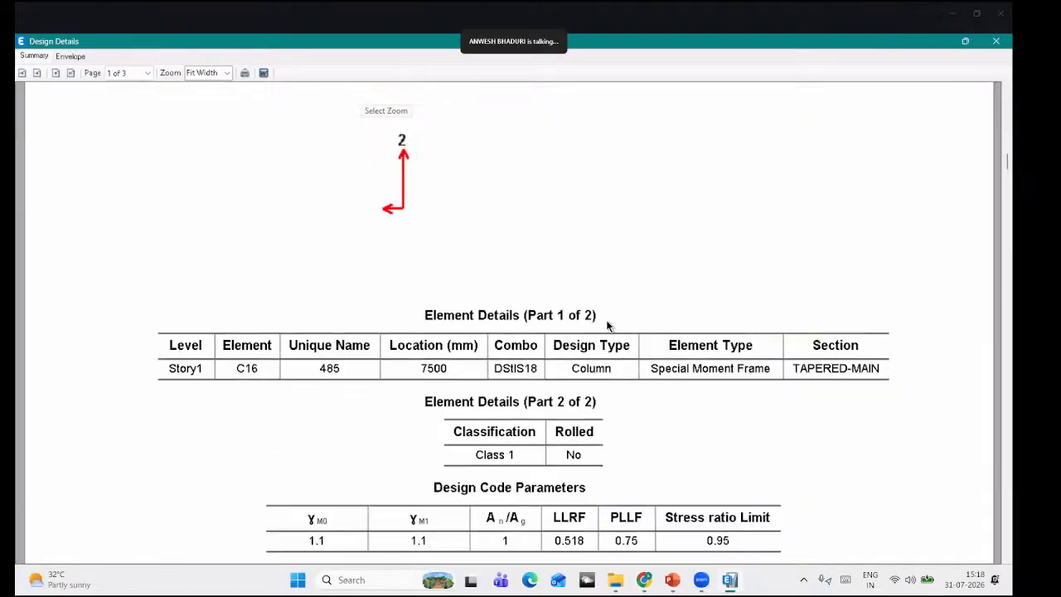
Step: Read report pages 1–2 deriving the 0.788 ratio per clause 9.3.2.2(a), then close the report
{"action": "scroll", "coordinate": [355, 302], "scroll_direction": "down", "scroll_amount": 2}
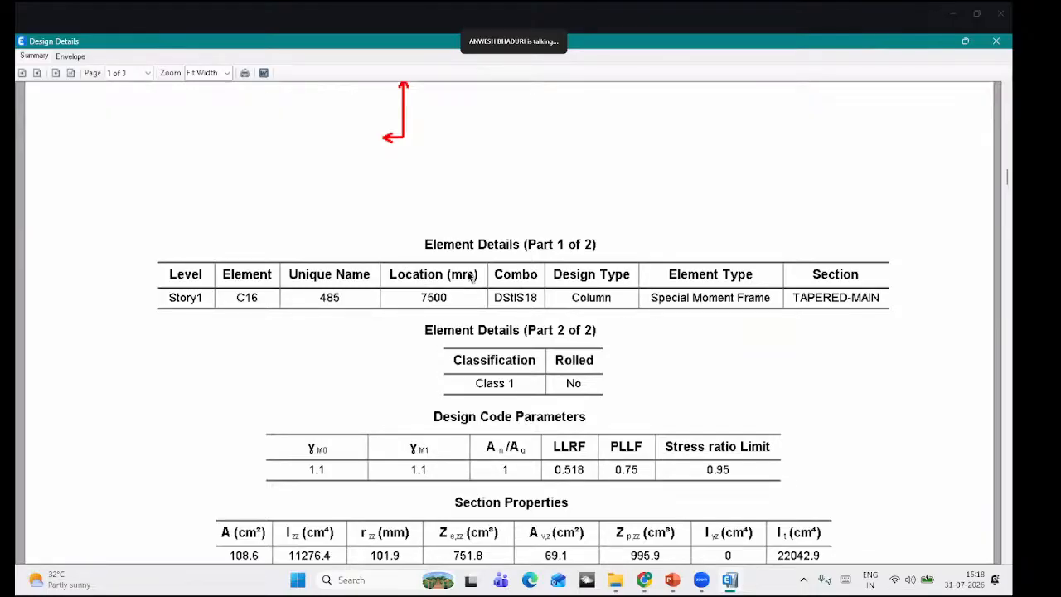
{"action": "scroll", "coordinate": [795, 456], "scroll_direction": "down", "scroll_amount": 3}
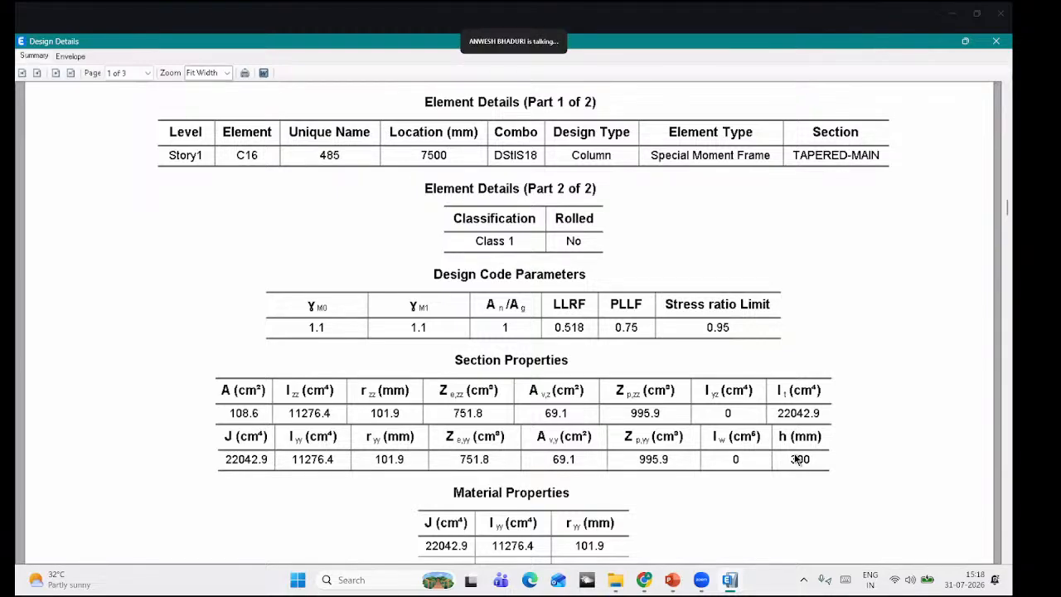
{"action": "scroll", "coordinate": [796, 458], "scroll_direction": "down", "scroll_amount": 1}
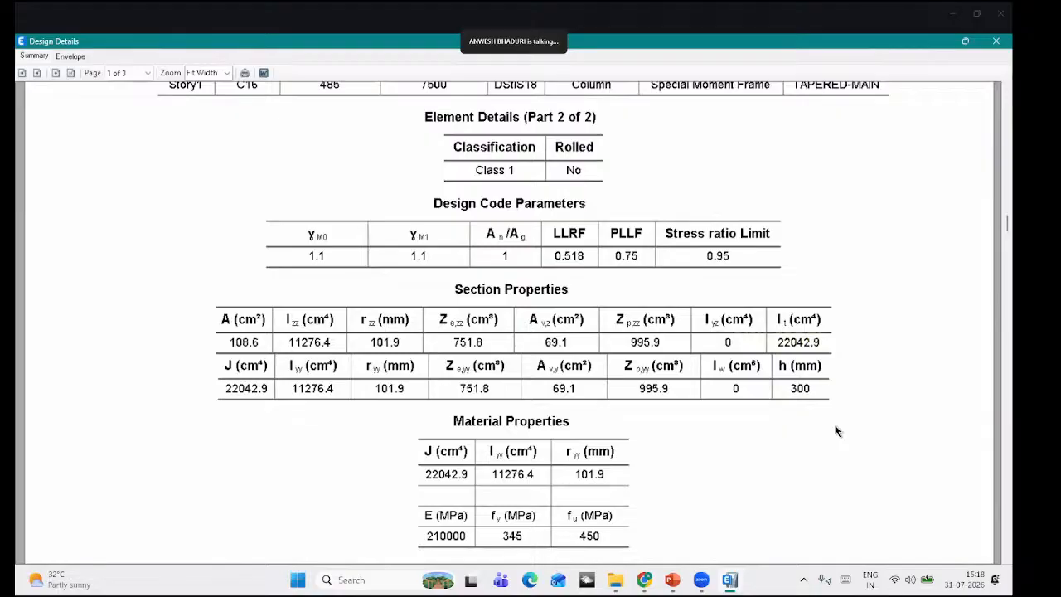
{"action": "scroll", "coordinate": [835, 431], "scroll_direction": "down", "scroll_amount": 2}
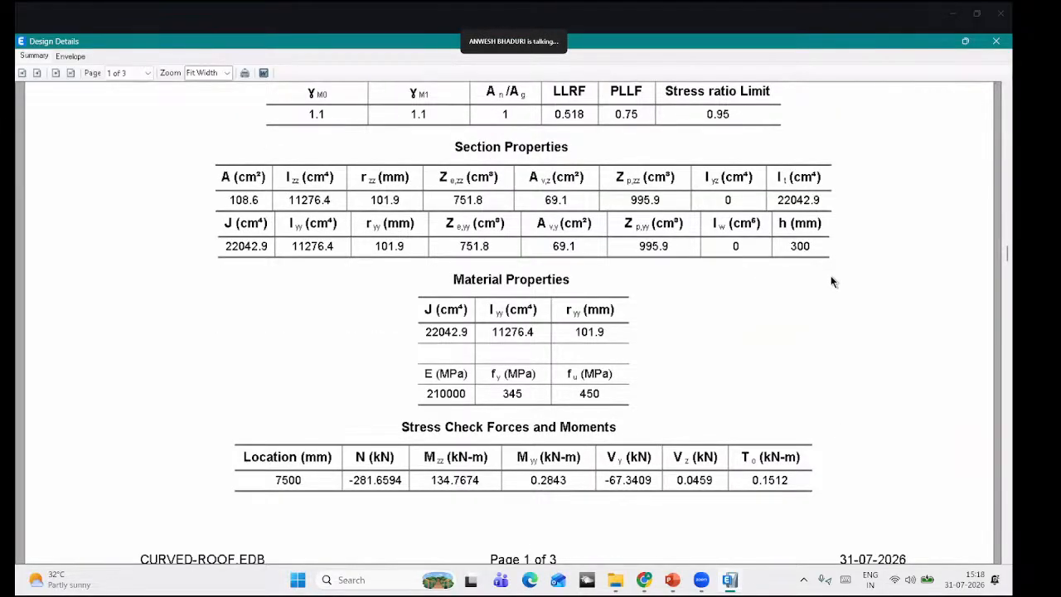
{"action": "scroll", "coordinate": [831, 275], "scroll_direction": "down", "scroll_amount": 3}
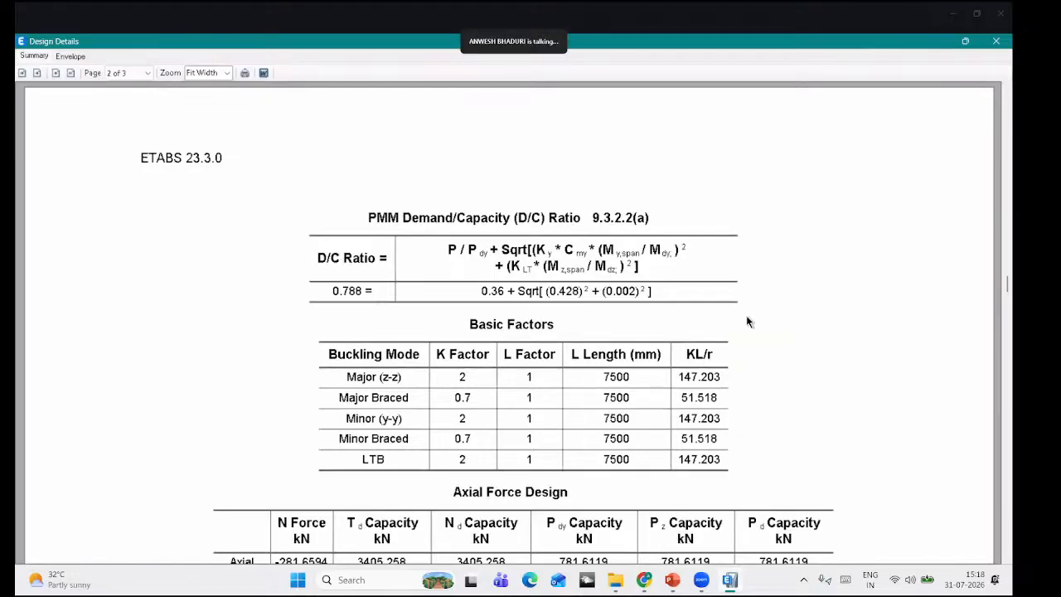
{"action": "scroll", "coordinate": [871, 389], "scroll_direction": "down", "scroll_amount": 1}
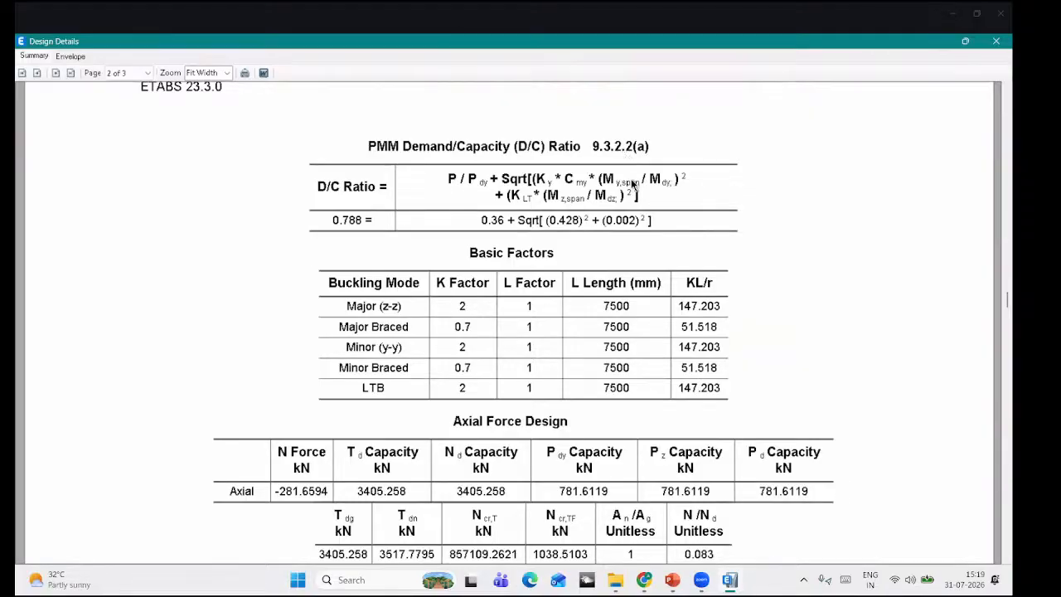
{"action": "scroll", "coordinate": [635, 198], "scroll_direction": "down", "scroll_amount": 1}
{"action": "scroll", "coordinate": [544, 197], "scroll_direction": "up", "scroll_amount": 1}
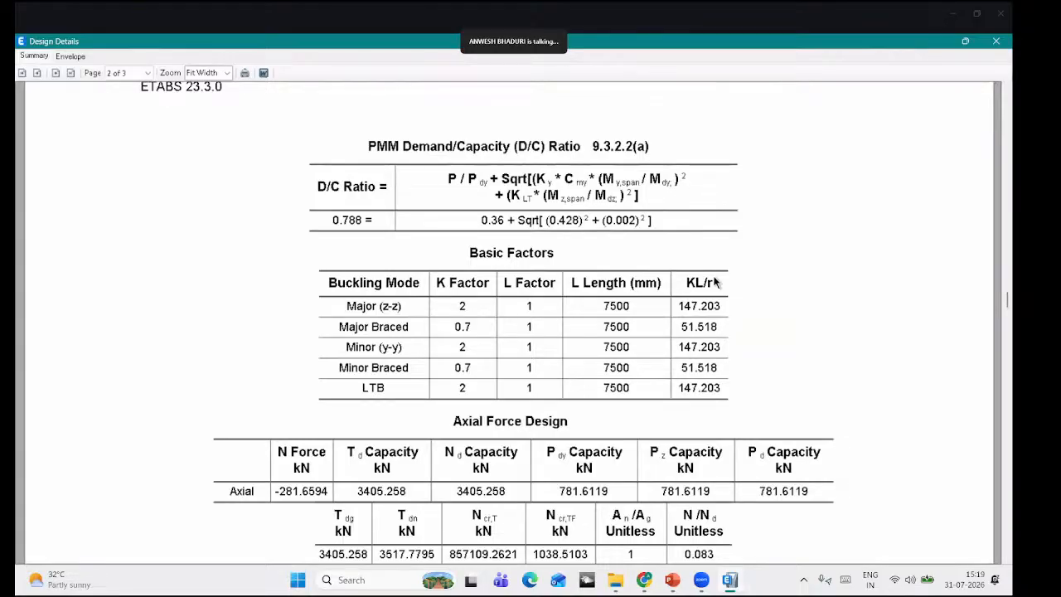
{"action": "scroll", "coordinate": [715, 283], "scroll_direction": "down", "scroll_amount": 3}
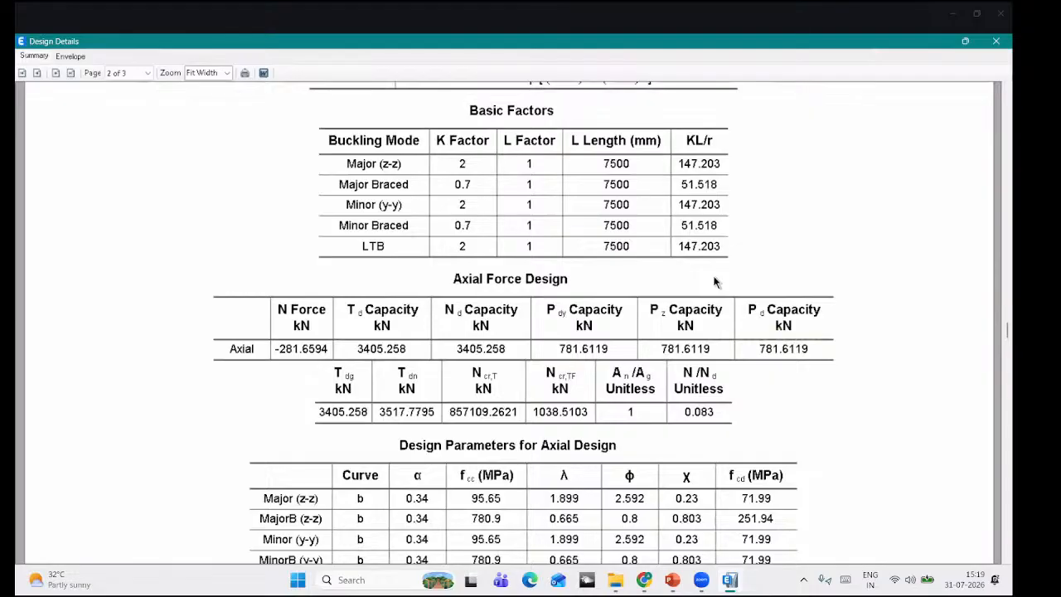
{"action": "scroll", "coordinate": [715, 283], "scroll_direction": "down", "scroll_amount": 3}
{"action": "scroll", "coordinate": [716, 283], "scroll_direction": "down", "scroll_amount": 2}
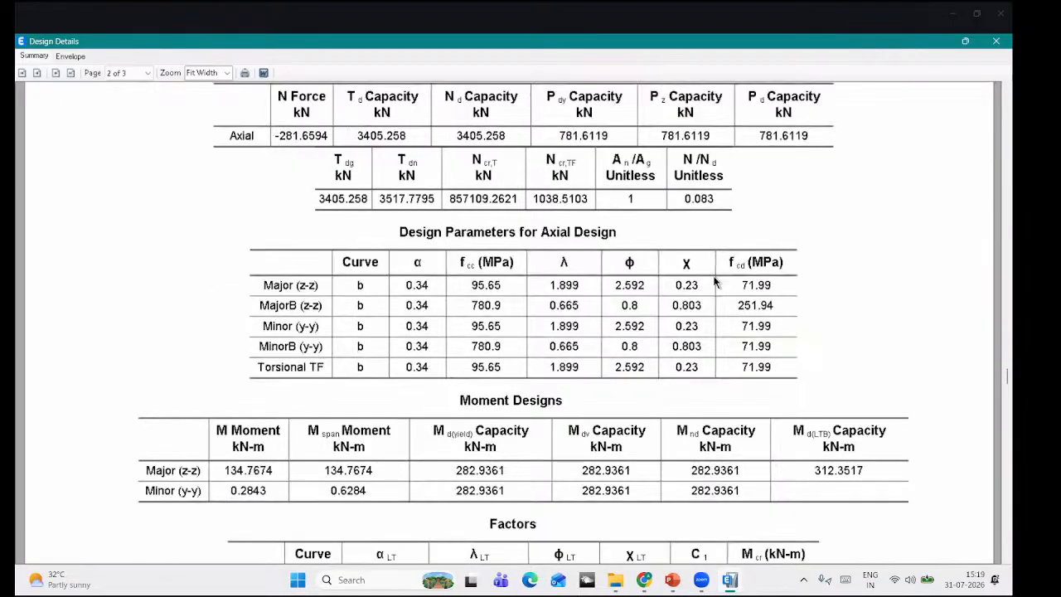
{"action": "scroll", "coordinate": [715, 282], "scroll_direction": "down", "scroll_amount": 4}
{"action": "scroll", "coordinate": [715, 283], "scroll_direction": "up", "scroll_amount": 4}
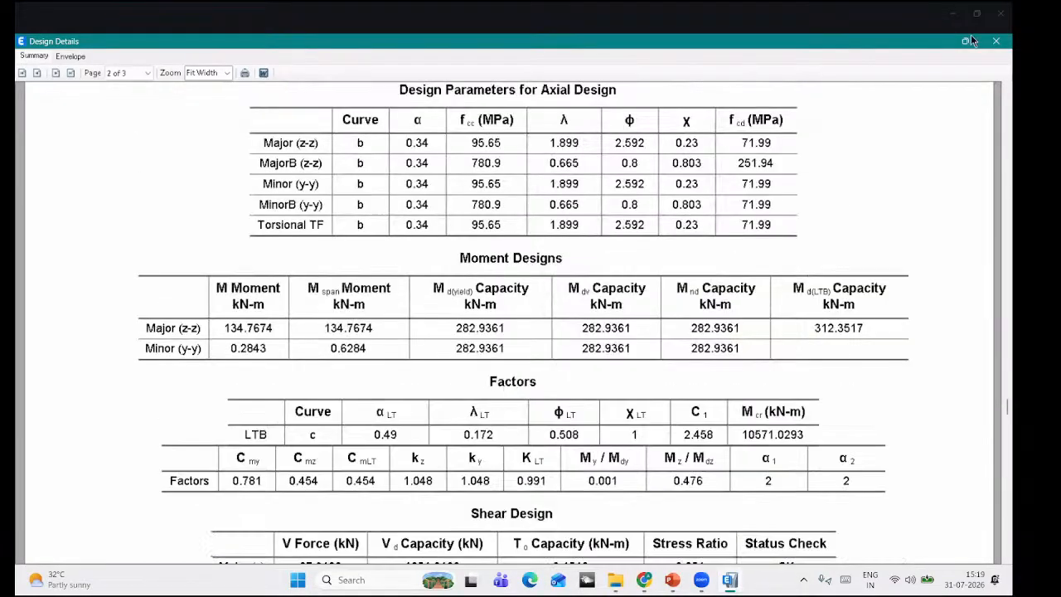
{"action": "left_click", "coordinate": [996, 41]}
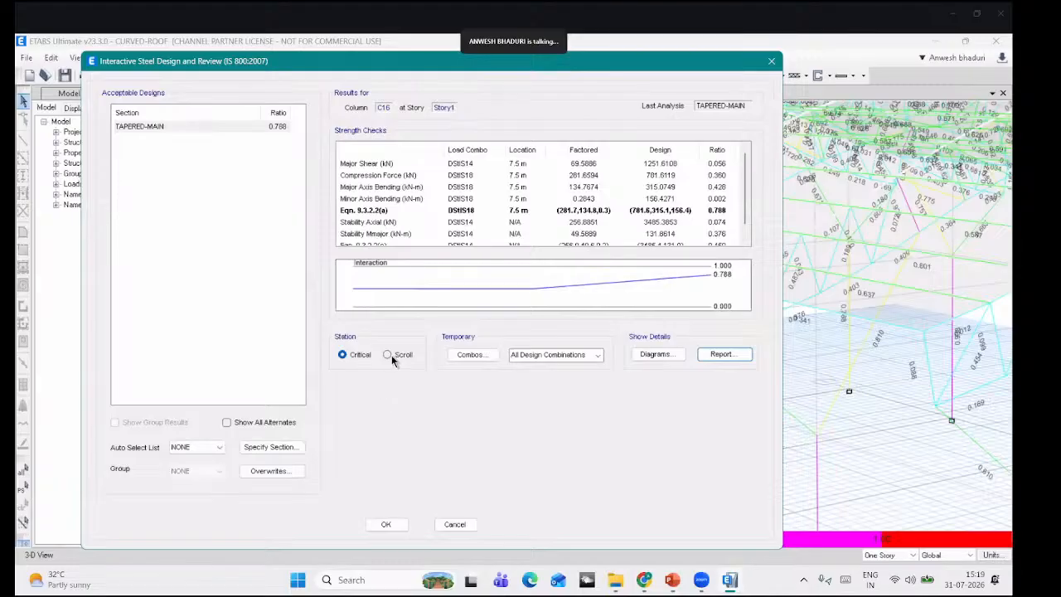
{"action": "left_click", "coordinate": [624, 286]}
{"action": "left_click", "coordinate": [723, 353]}
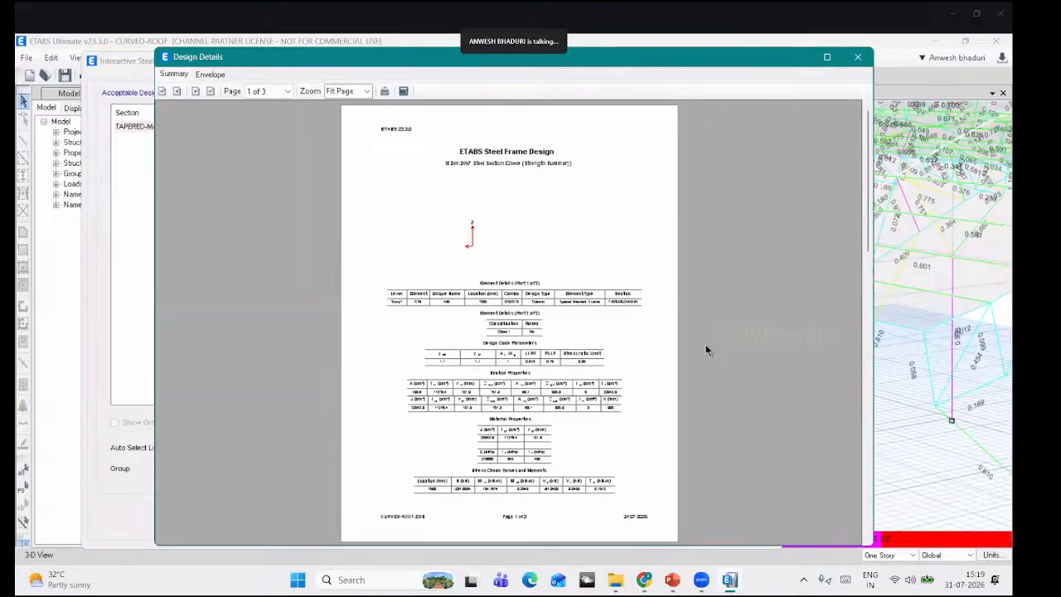
{"action": "left_click", "coordinate": [366, 91]}
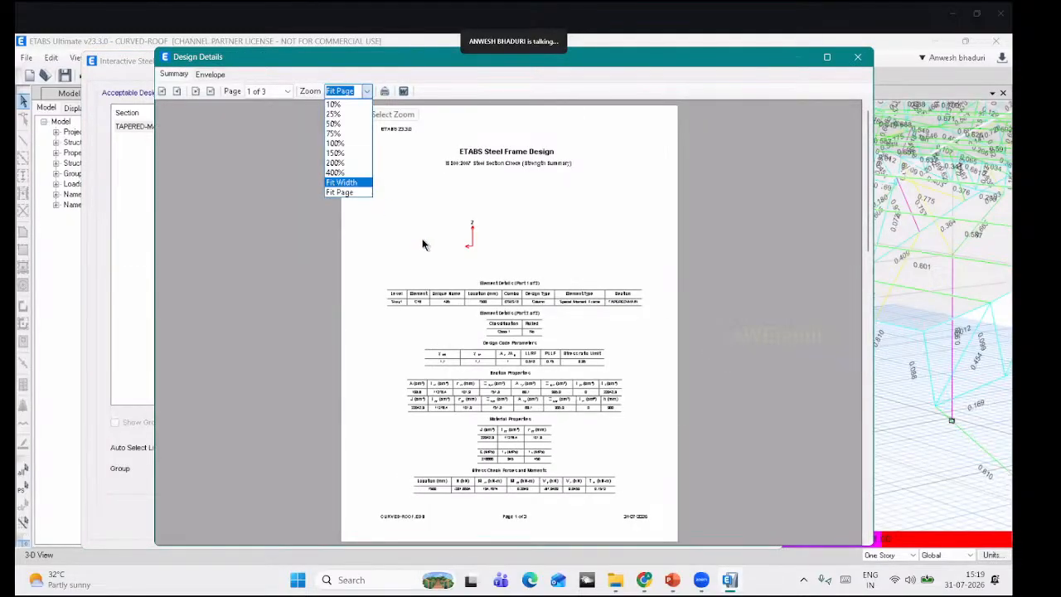
{"action": "left_click", "coordinate": [349, 183]}
{"action": "scroll", "coordinate": [831, 142], "scroll_direction": "down", "scroll_amount": 1}
{"action": "scroll", "coordinate": [750, 166], "scroll_direction": "down", "scroll_amount": 4}
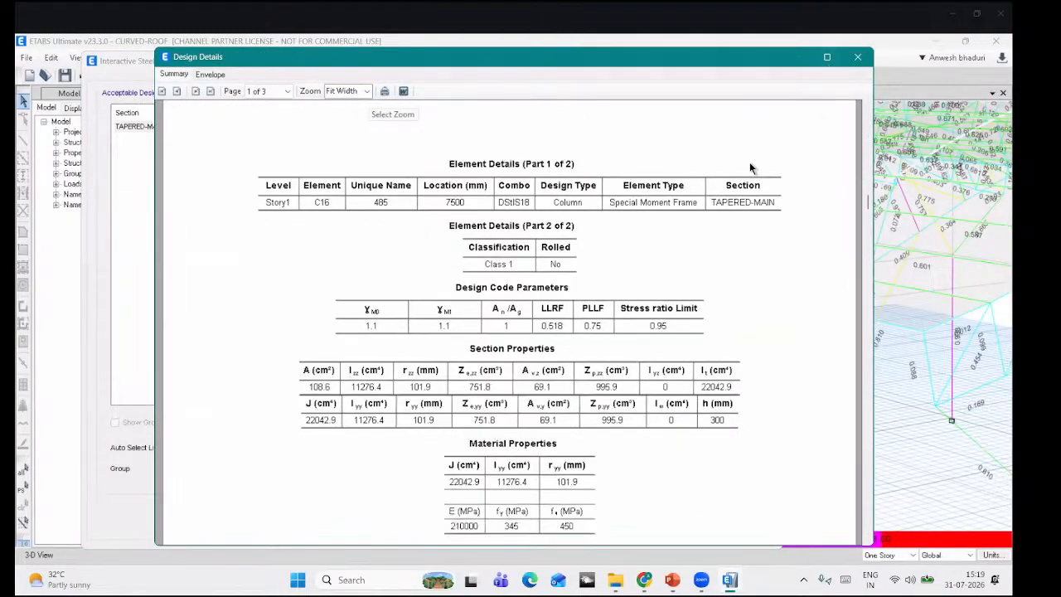
{"action": "scroll", "coordinate": [750, 161], "scroll_direction": "down", "scroll_amount": 5}
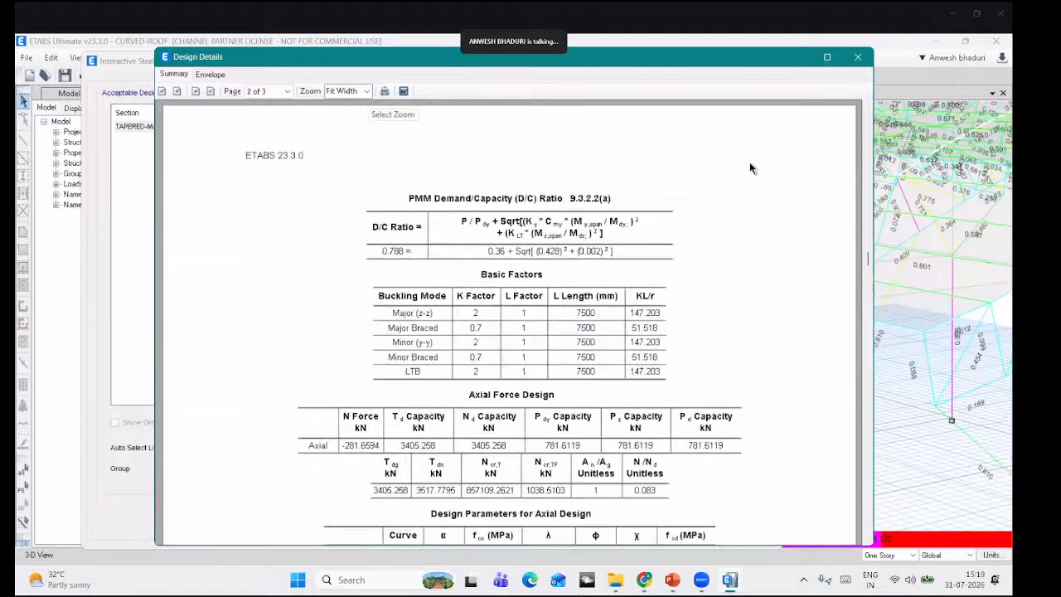
{"action": "scroll", "coordinate": [750, 162], "scroll_direction": "down", "scroll_amount": 1}
{"action": "scroll", "coordinate": [752, 166], "scroll_direction": "down", "scroll_amount": 2}
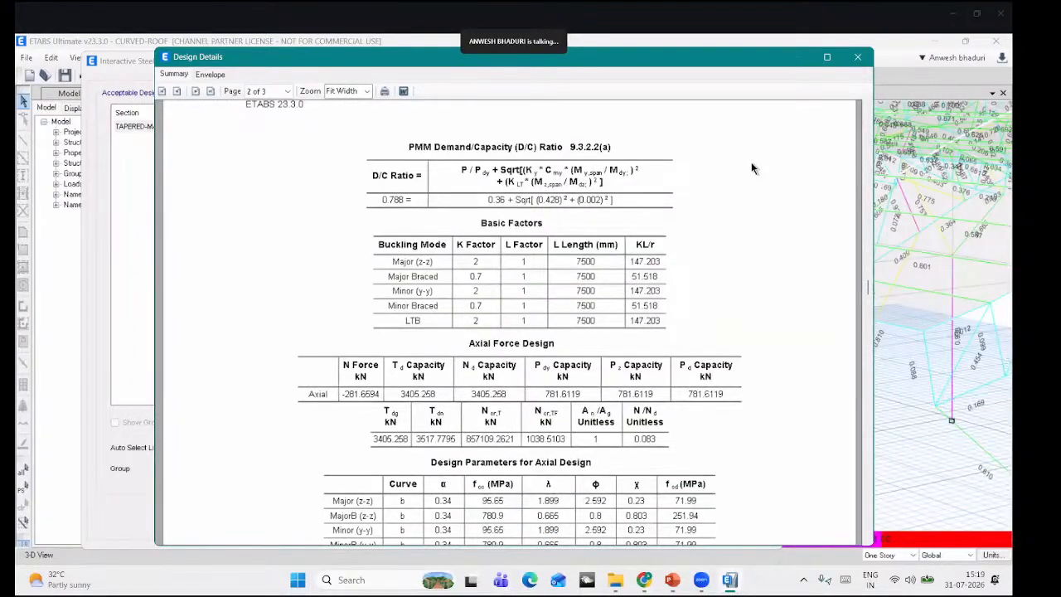
{"action": "scroll", "coordinate": [755, 169], "scroll_direction": "down", "scroll_amount": 5}
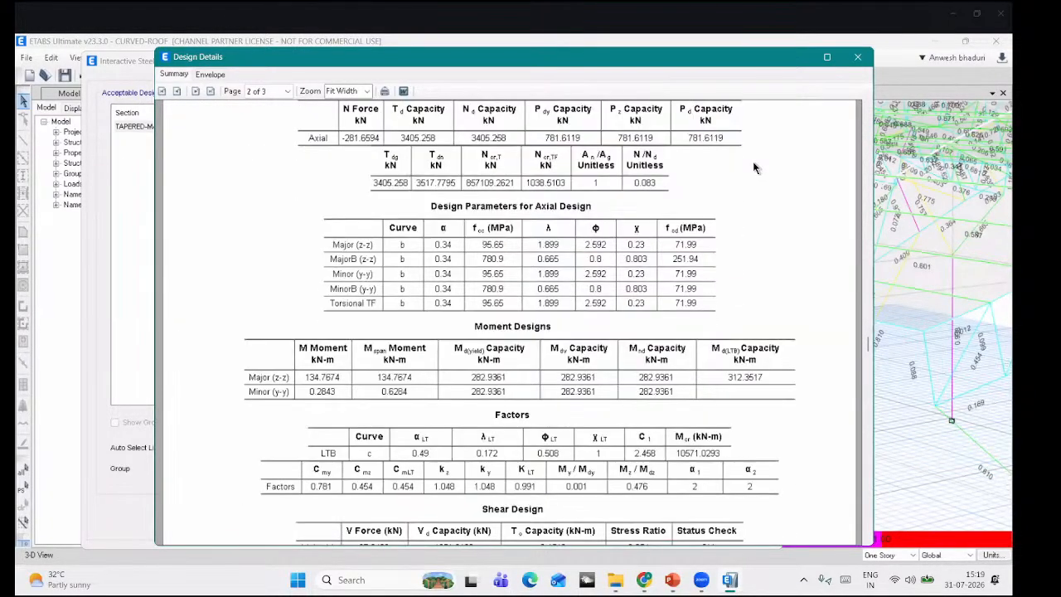
{"action": "scroll", "coordinate": [796, 146], "scroll_direction": "down", "scroll_amount": 8}
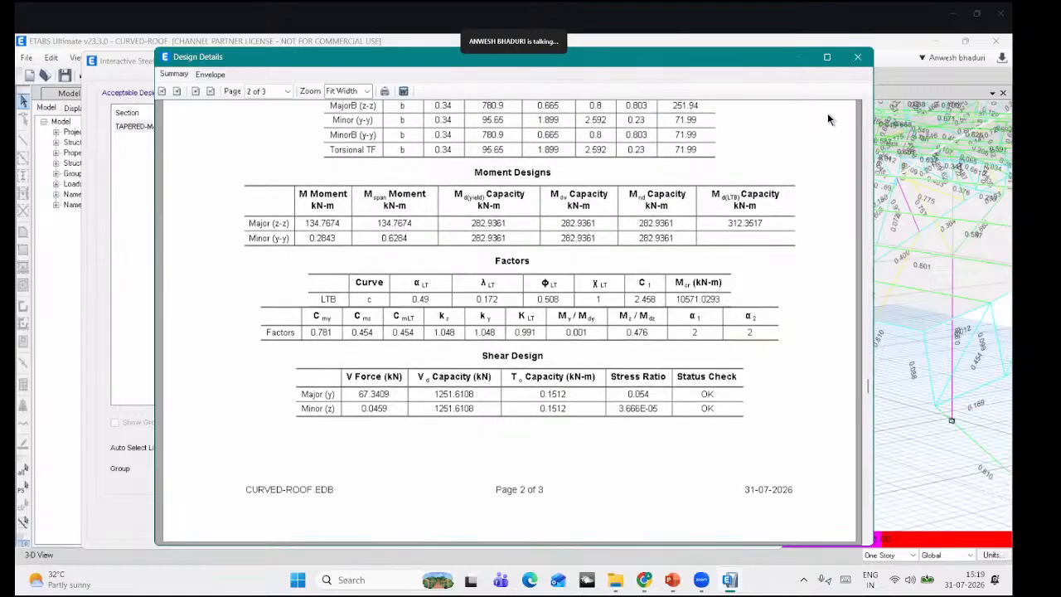
{"action": "scroll", "coordinate": [829, 116], "scroll_direction": "up", "scroll_amount": 6}
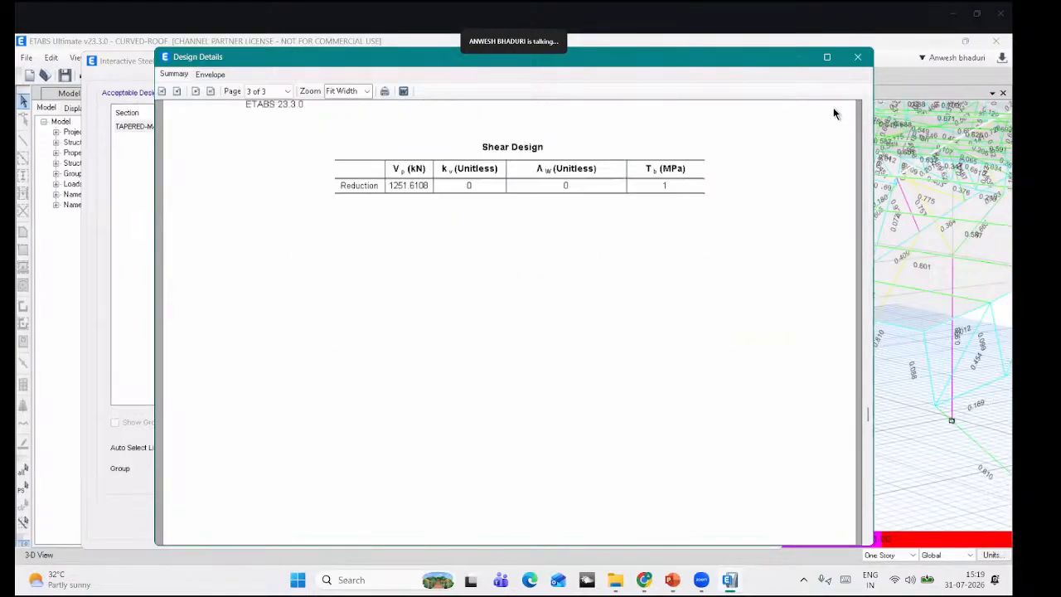
{"action": "left_click", "coordinate": [857, 58]}
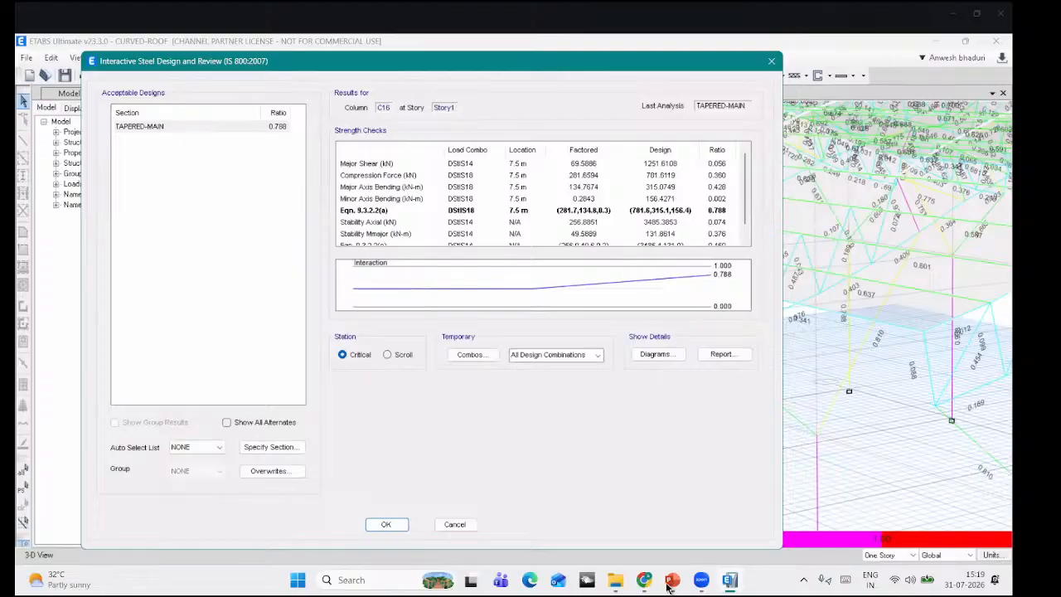
Step: Present slide 12, Discussion On Non-Prismatic Design Outputs, full screen, then exit the show
{"action": "left_click", "coordinate": [679, 487]}
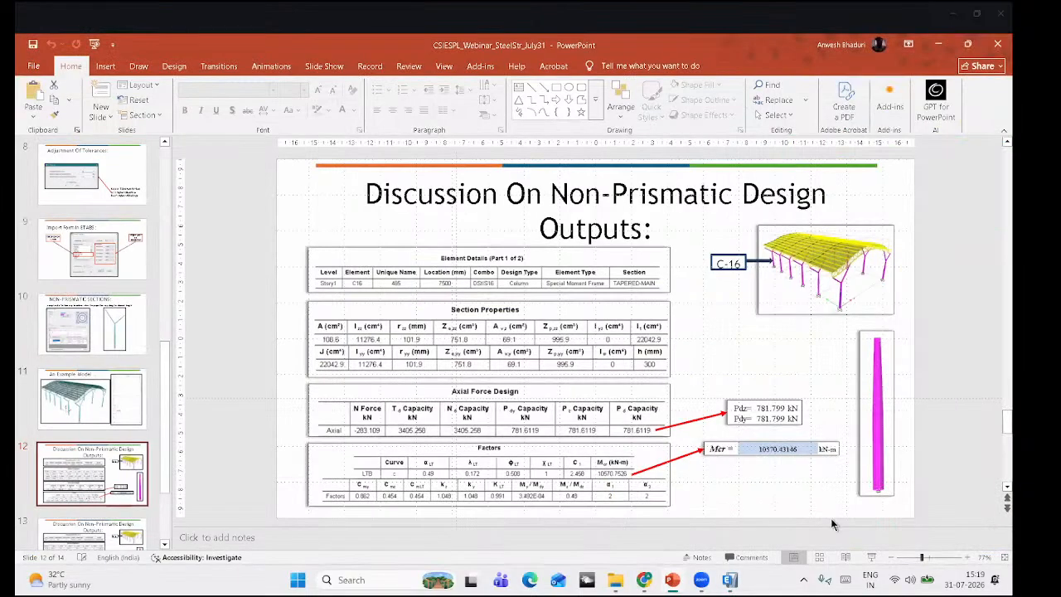
{"action": "left_click", "coordinate": [871, 557]}
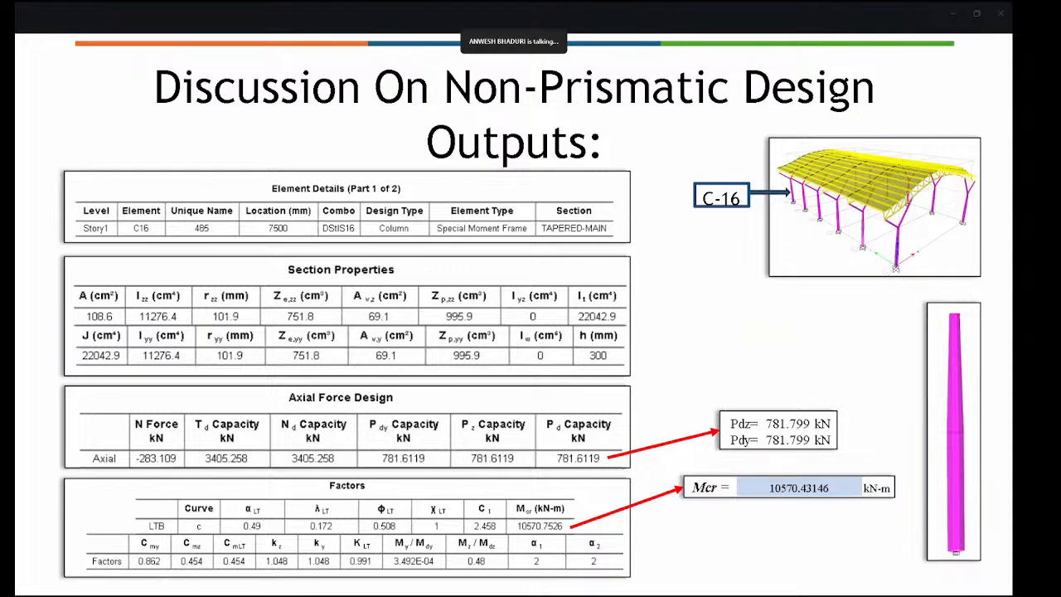
{"action": "key", "text": "Escape"}
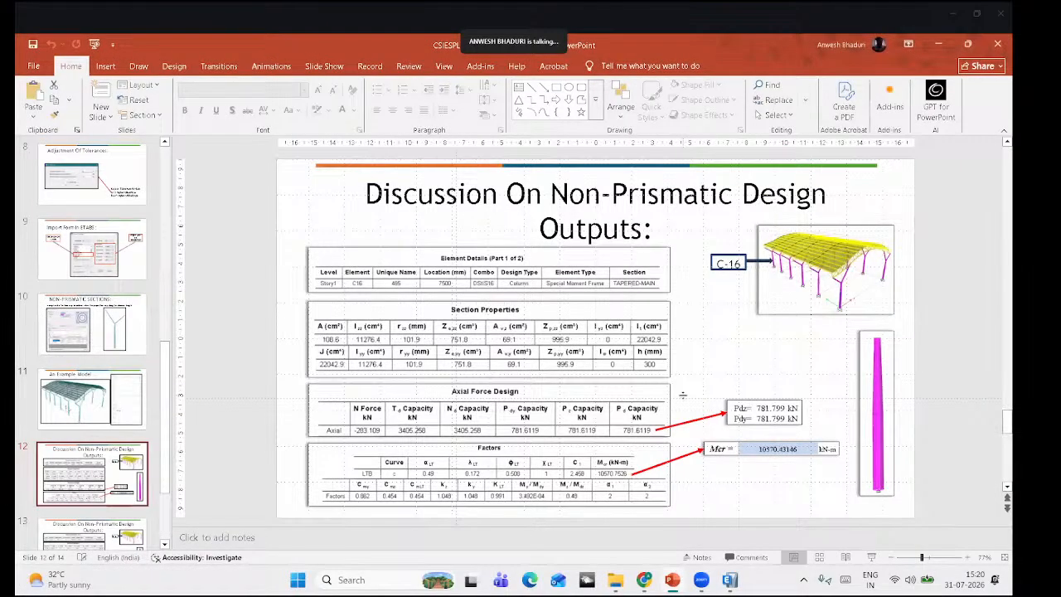
Step: Back in ETABS, step C16's interaction results through stations 7.5 m, 3.75 m and 0 m, ending at 0 m
{"action": "left_click", "coordinate": [730, 583]}
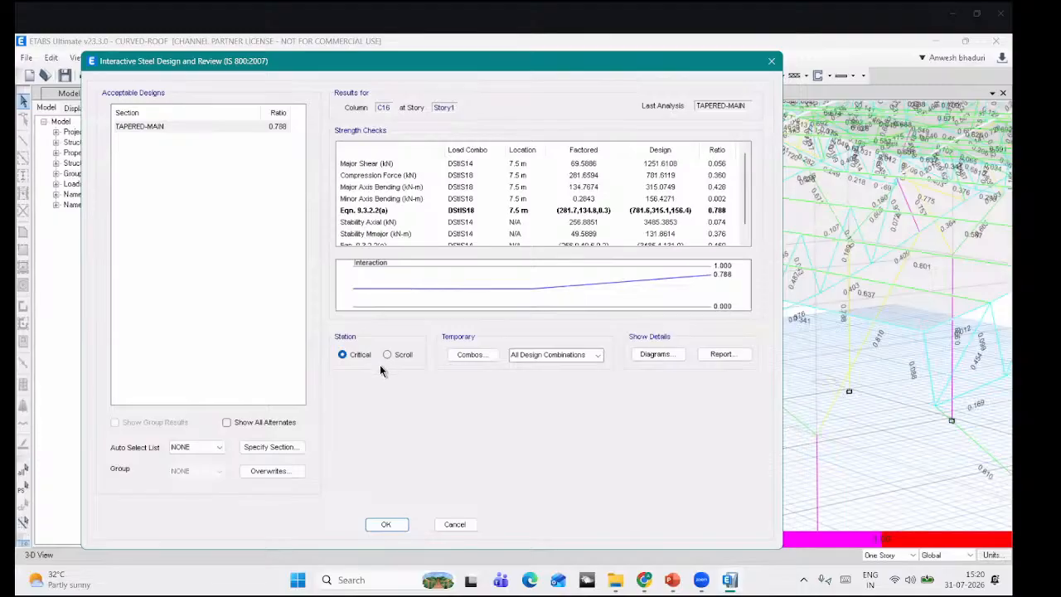
{"action": "left_click", "coordinate": [399, 355]}
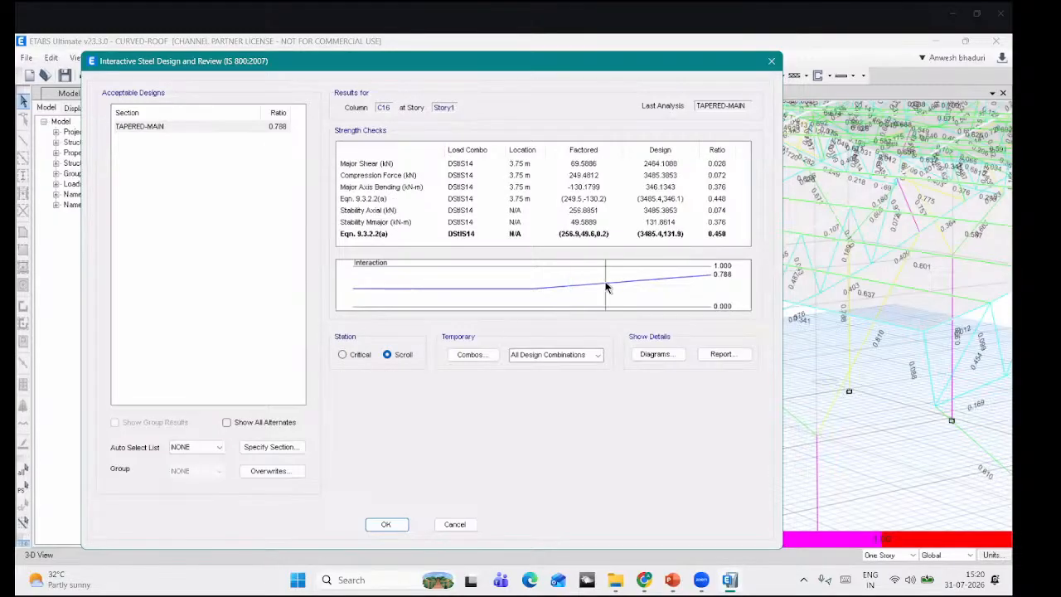
{"action": "left_click_drag", "start_coordinate": [606, 287], "coordinate": [676, 281]}
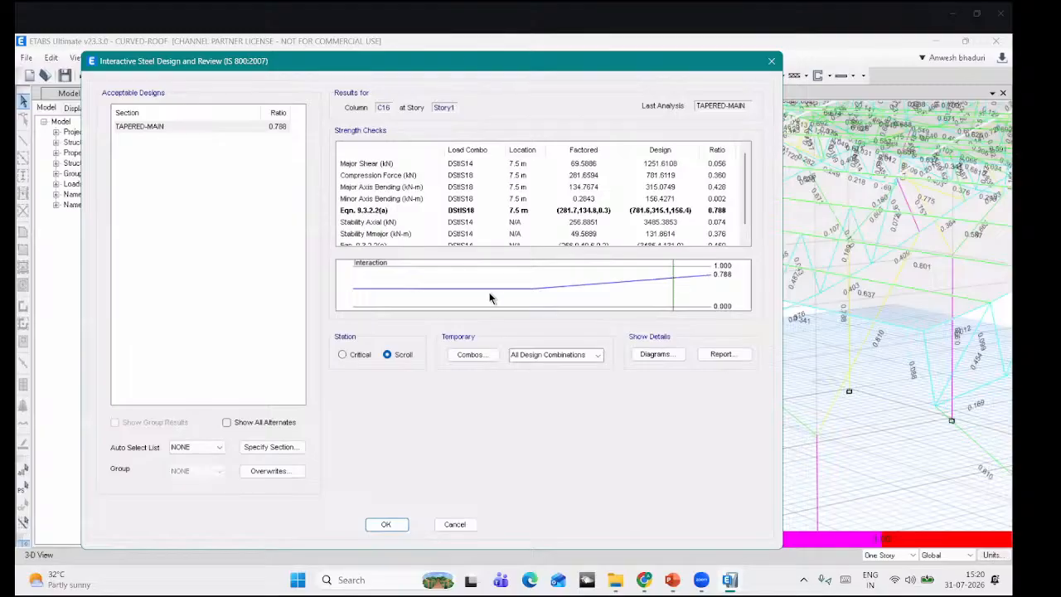
{"action": "left_click_drag", "start_coordinate": [408, 291], "coordinate": [322, 284]}
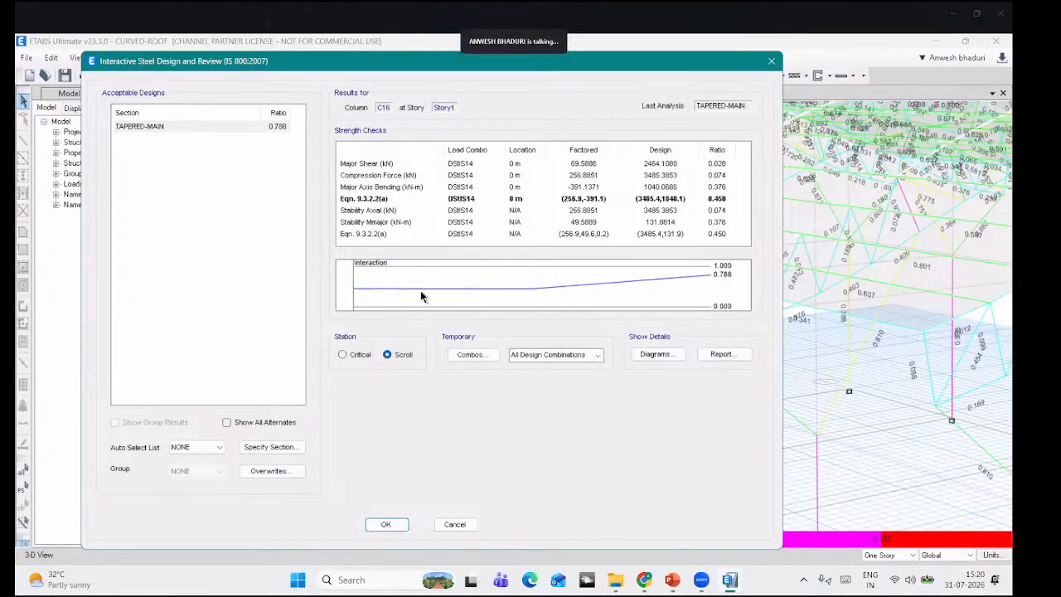
{"action": "left_click_drag", "start_coordinate": [482, 287], "coordinate": [578, 290]}
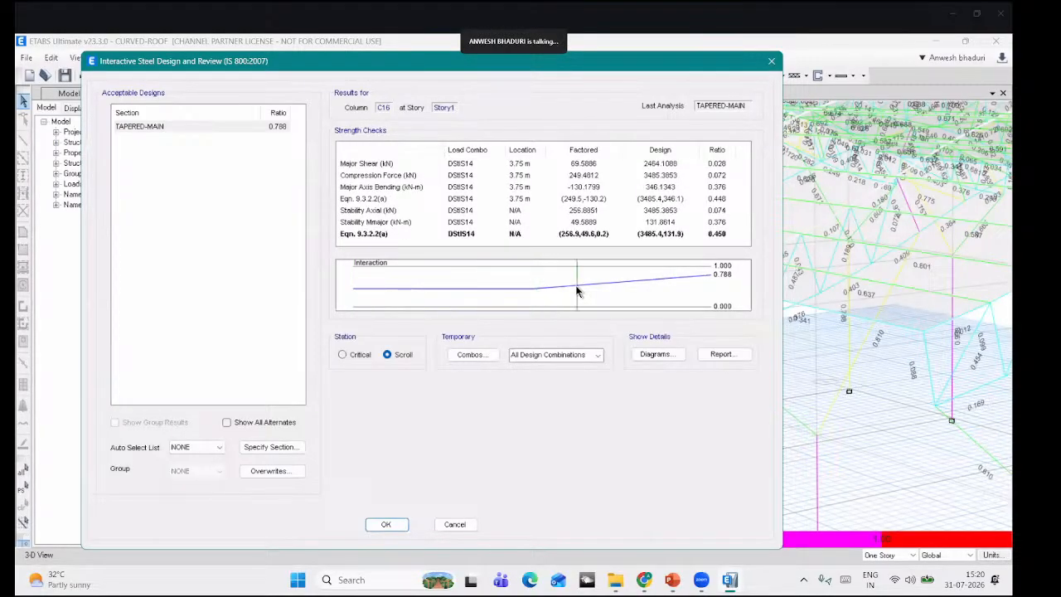
{"action": "mouse_move", "coordinate": [699, 282]}
{"action": "left_mouse_down"}
{"action": "mouse_move", "coordinate": [503, 315]}
{"action": "mouse_move", "coordinate": [522, 307]}
{"action": "left_mouse_up"}
{"action": "left_click", "coordinate": [390, 295]}
{"action": "left_click", "coordinate": [527, 297]}
{"action": "left_click_drag", "start_coordinate": [589, 281], "coordinate": [715, 279]}
{"action": "left_click_drag", "start_coordinate": [580, 297], "coordinate": [483, 301]}
{"action": "left_click", "coordinate": [355, 300]}
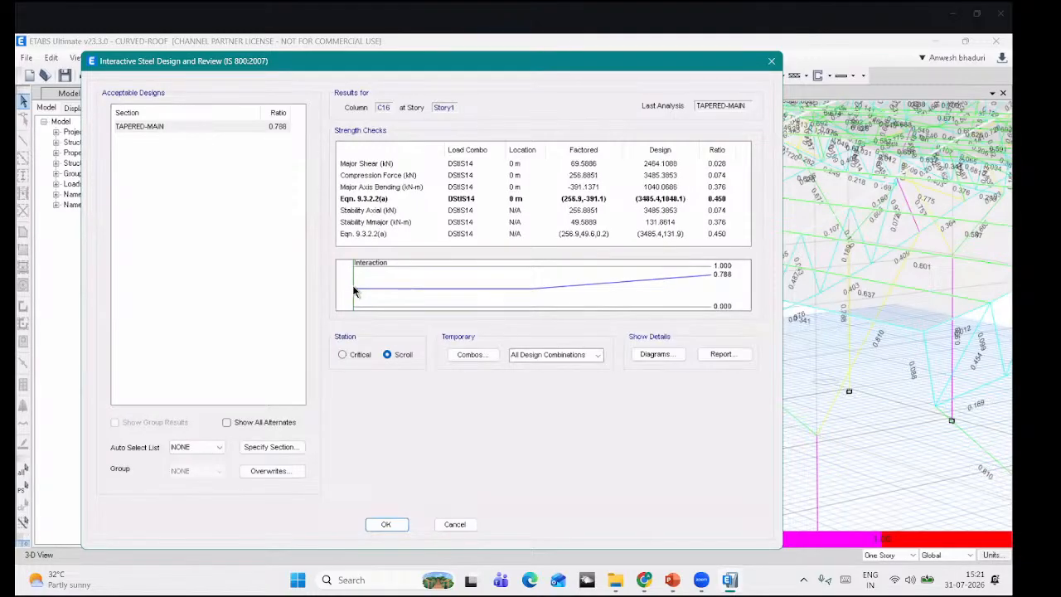
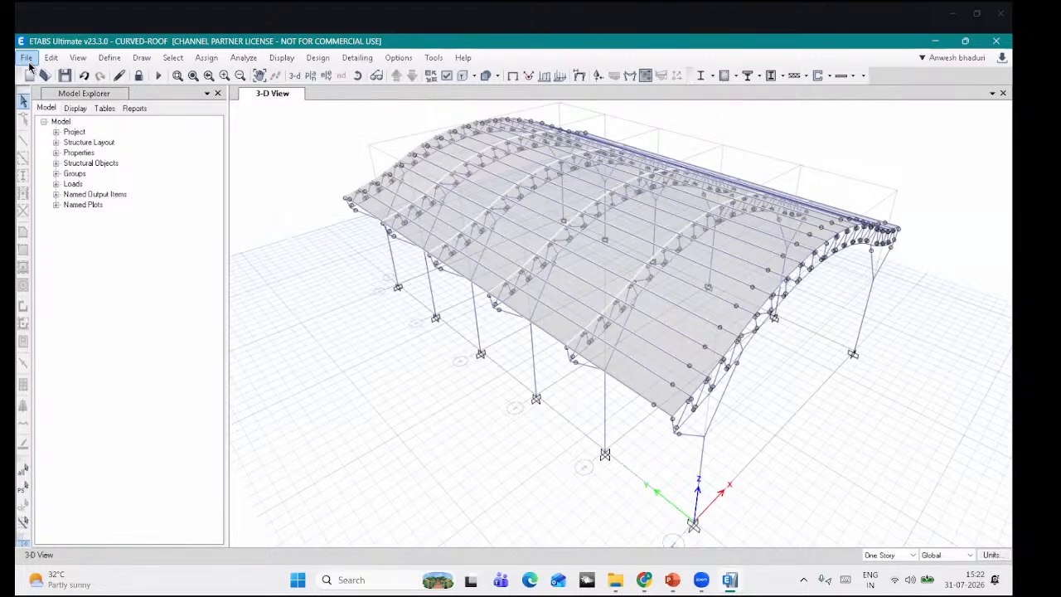
Step: Start a 3D-model DXF import and open CompleteTruss.dxf from the 3d dxf folder
{"action": "left_click", "coordinate": [28, 57]}
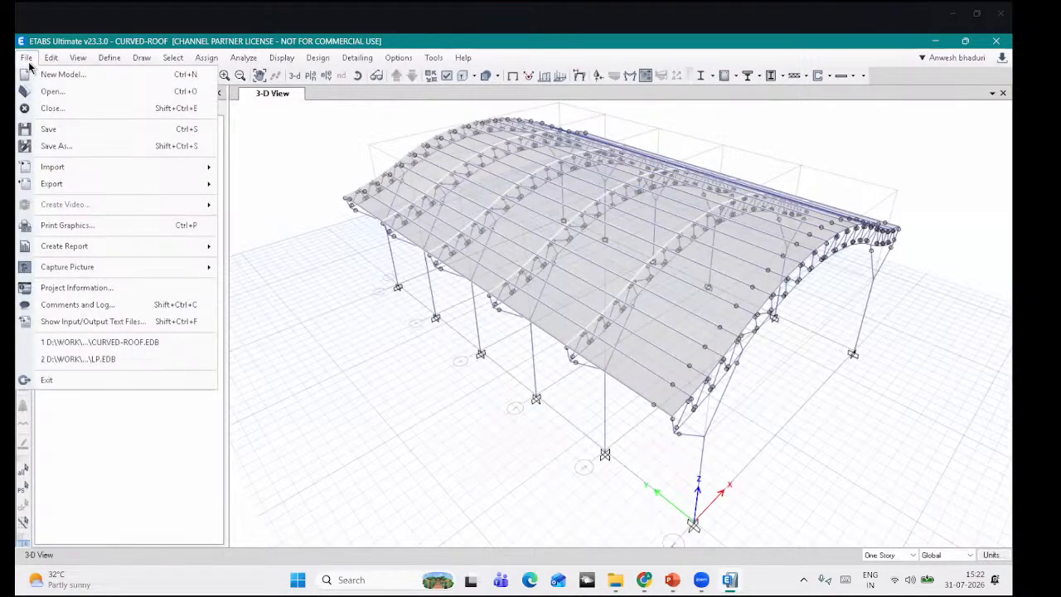
{"action": "mouse_move", "coordinate": [51, 183]}
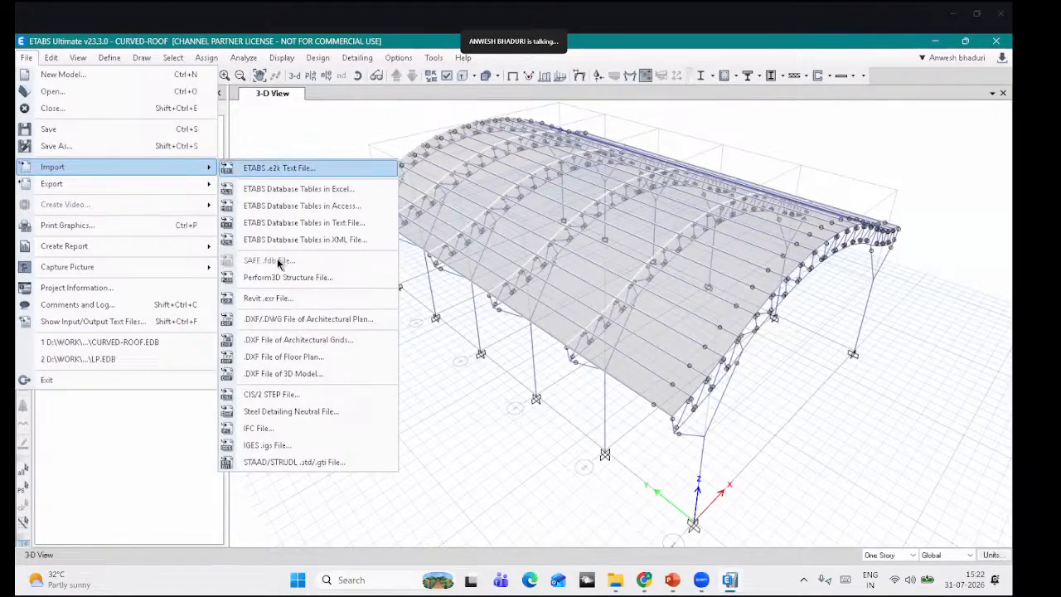
{"action": "left_click", "coordinate": [283, 374]}
{"action": "left_click", "coordinate": [436, 118]}
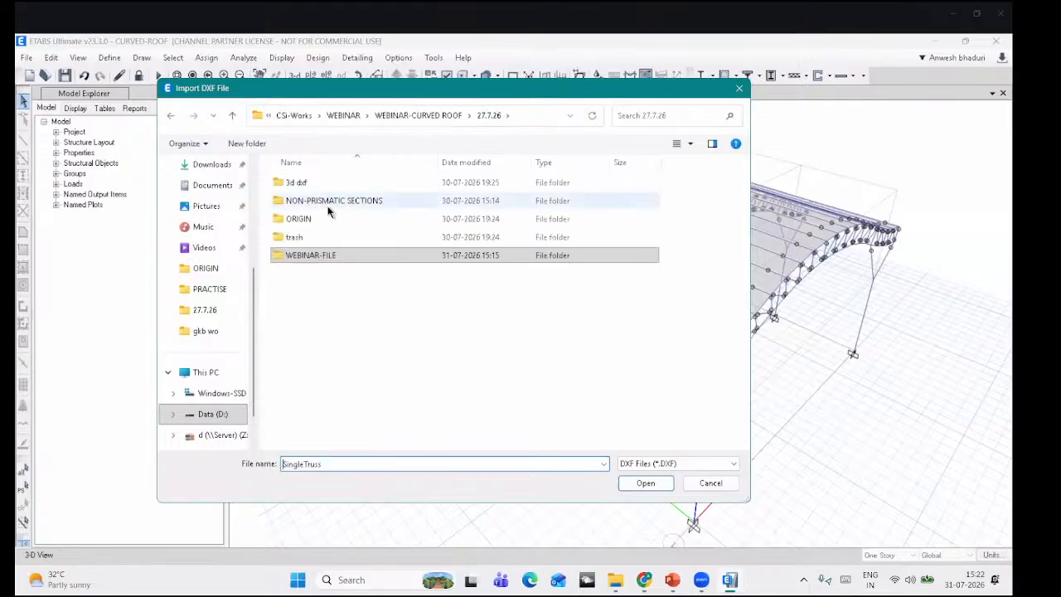
{"action": "double_click", "coordinate": [314, 182]}
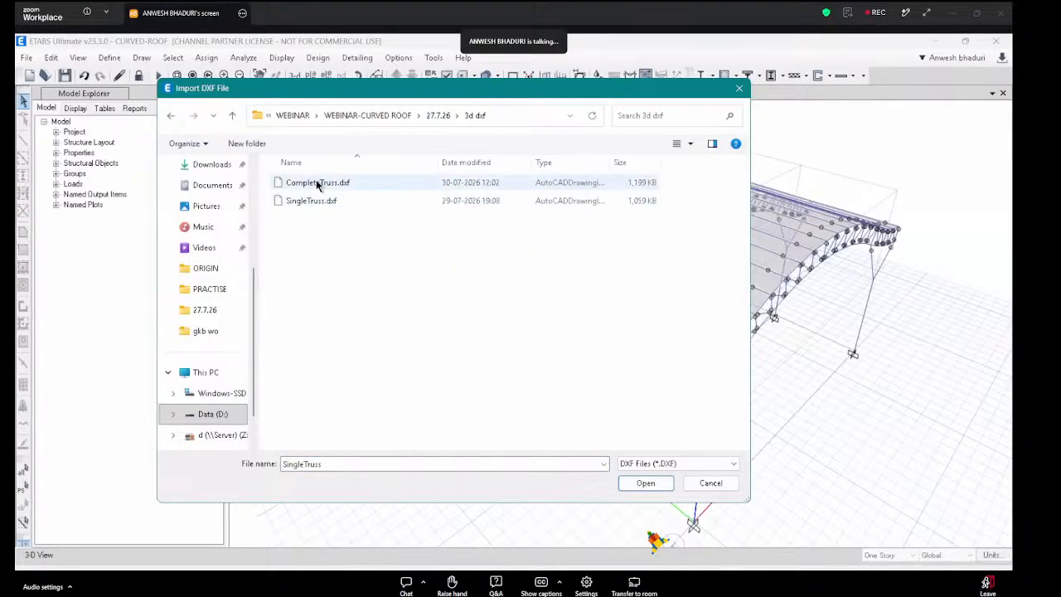
{"action": "double_click", "coordinate": [315, 183]}
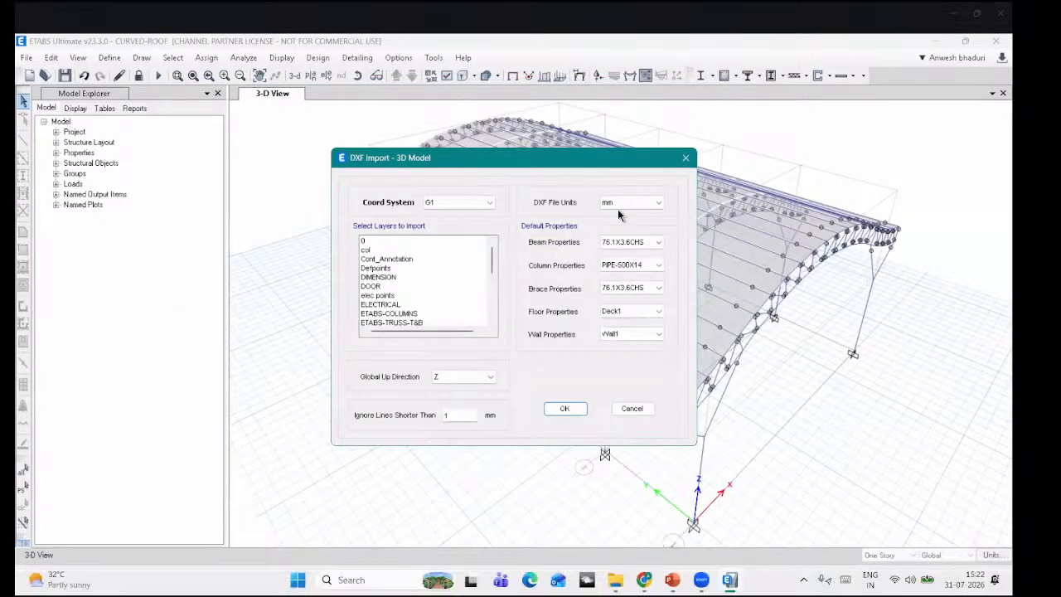
Step: Select the column, truss and web layers, confirm the import, and save the model as CRUVED-ROOF
{"action": "scroll", "coordinate": [411, 278], "scroll_direction": "down", "scroll_amount": 2}
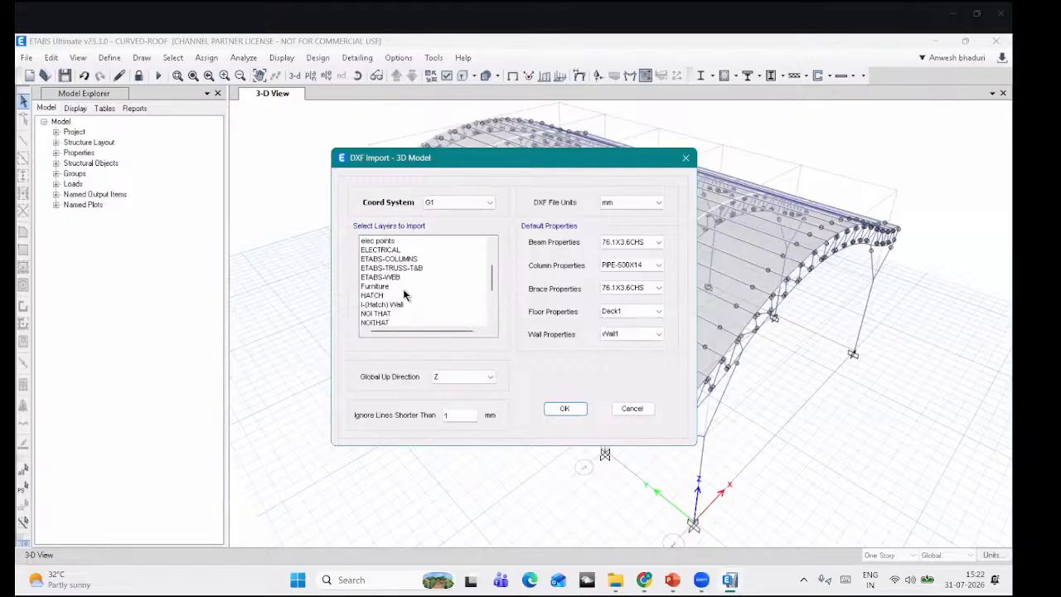
{"action": "left_click_drag", "start_coordinate": [406, 261], "coordinate": [406, 278]}
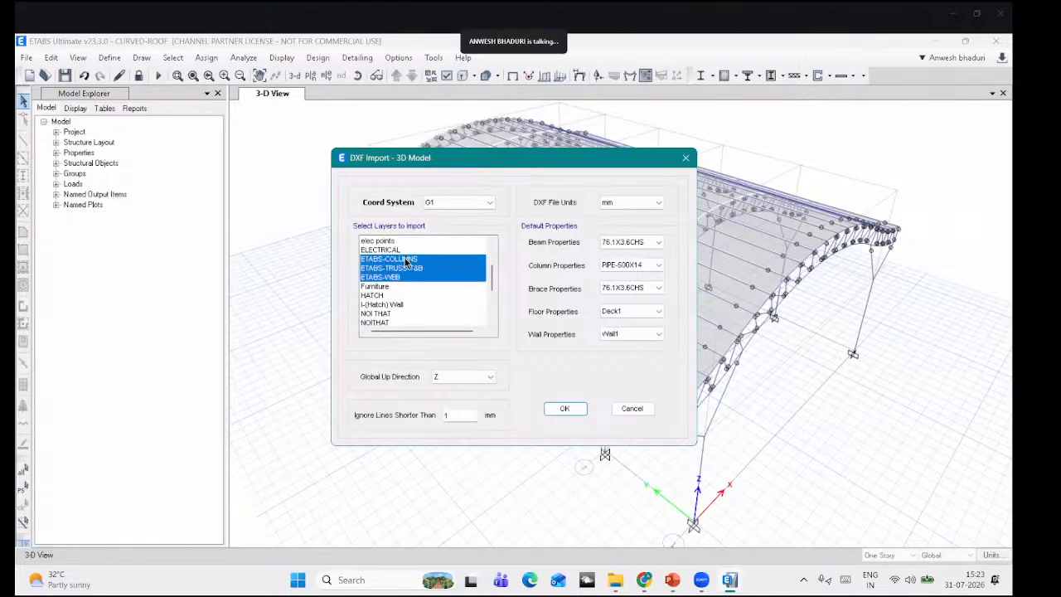
{"action": "left_click", "coordinate": [564, 408]}
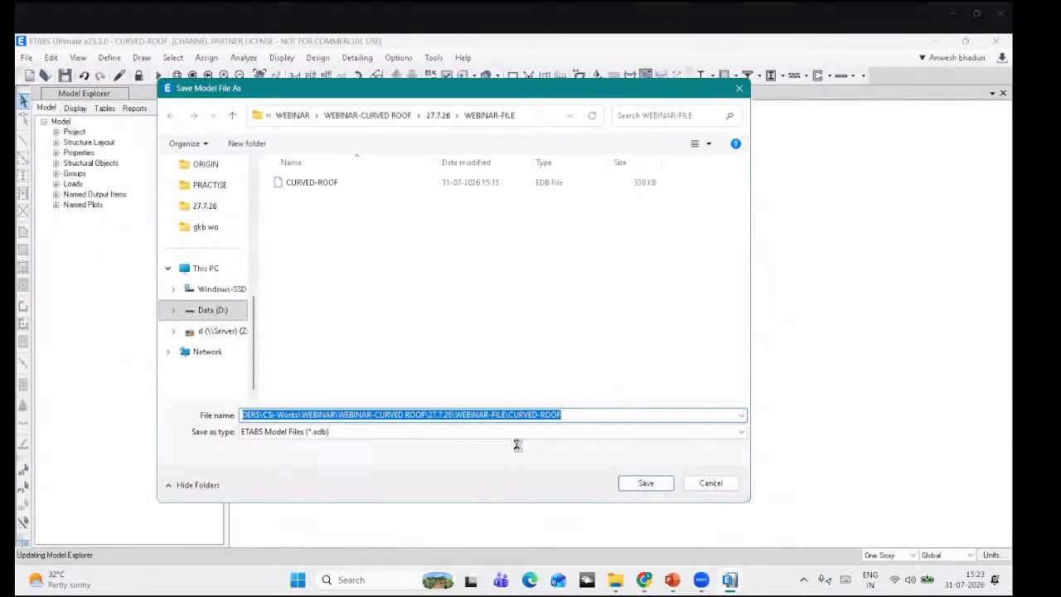
{"action": "type", "text": "CRU"}
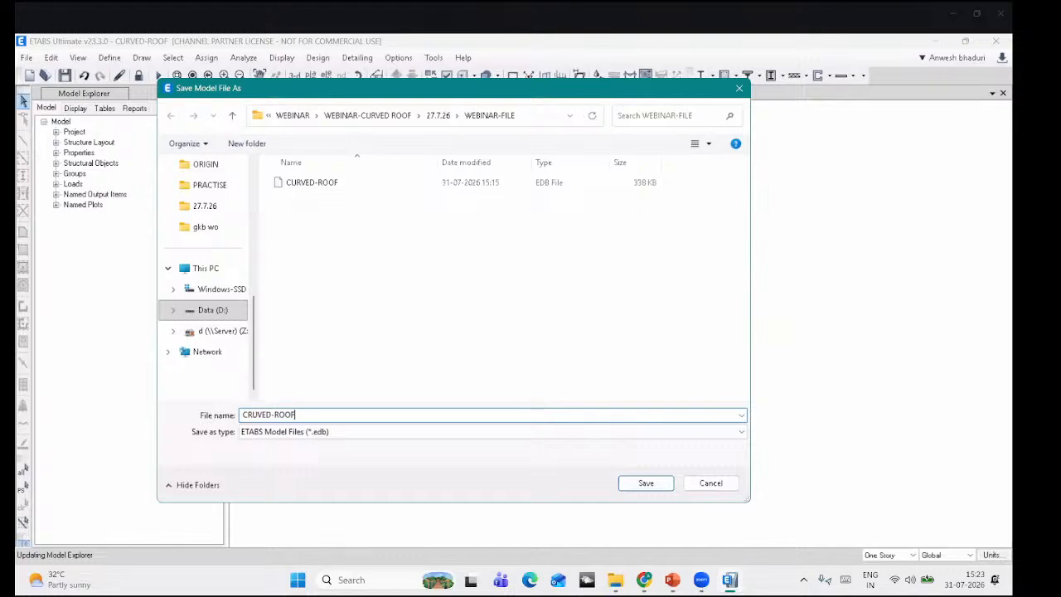
{"action": "key", "text": "Return"}
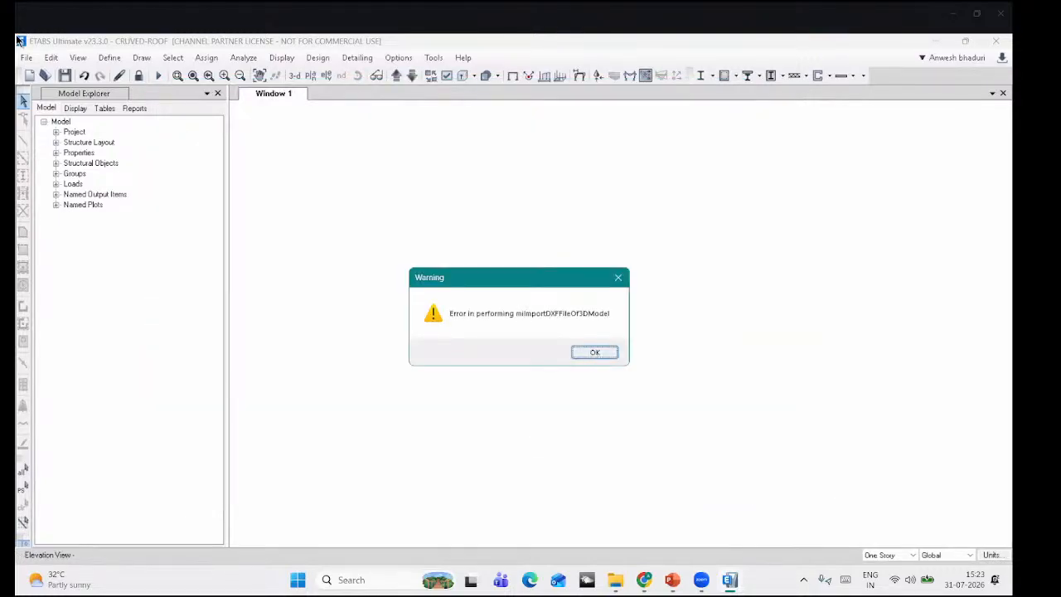
Step: Dismiss the import error and reopen CompleteTruss.dxf for a 3D-model DXF import
{"action": "left_click", "coordinate": [592, 354]}
{"action": "left_click", "coordinate": [27, 57]}
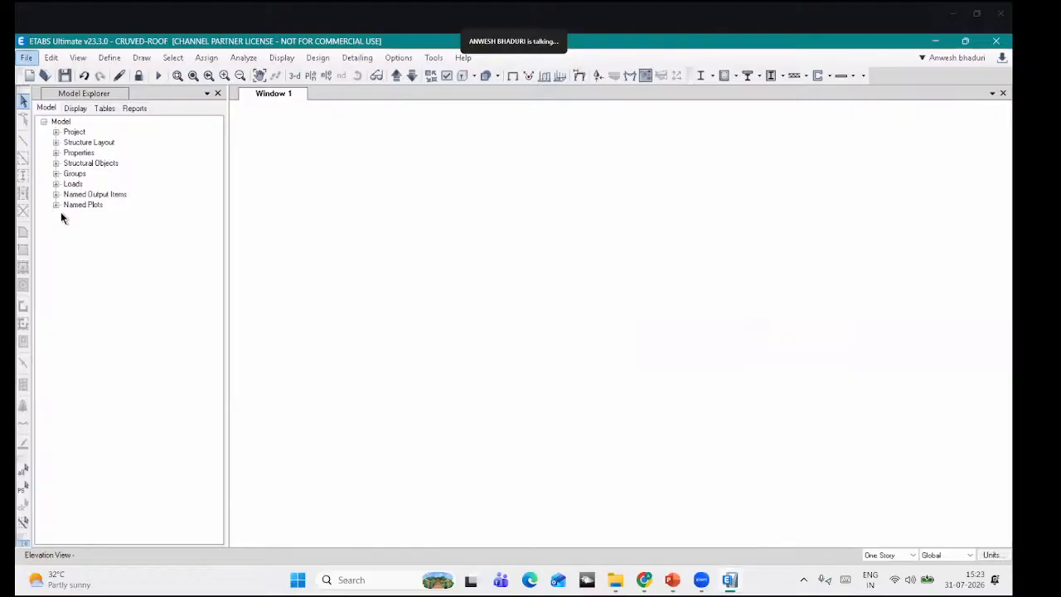
{"action": "mouse_move", "coordinate": [94, 184]}
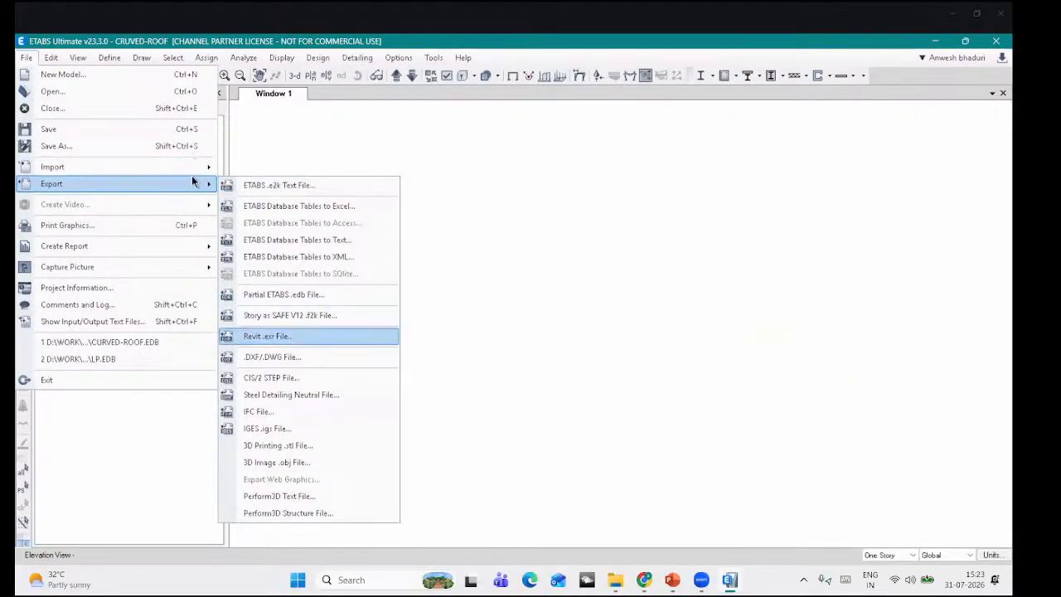
{"action": "mouse_move", "coordinate": [53, 166]}
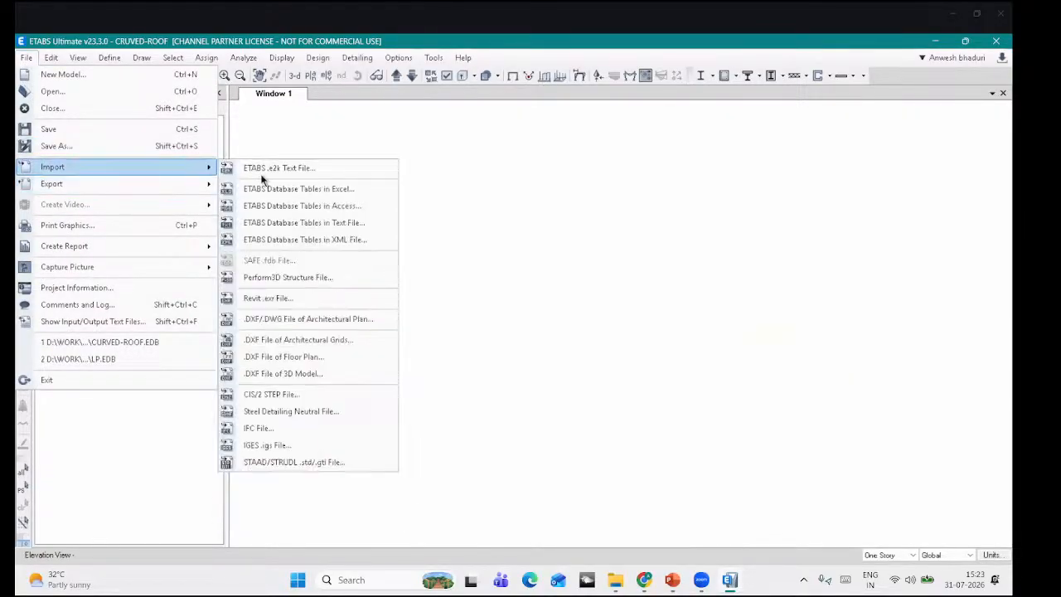
{"action": "left_click", "coordinate": [295, 372]}
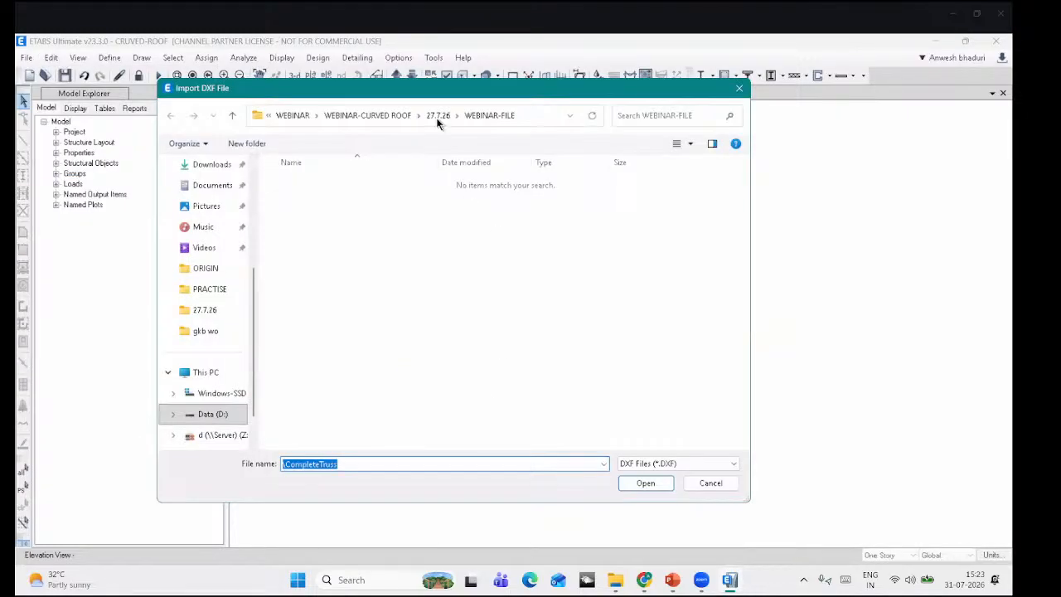
{"action": "left_click", "coordinate": [446, 120]}
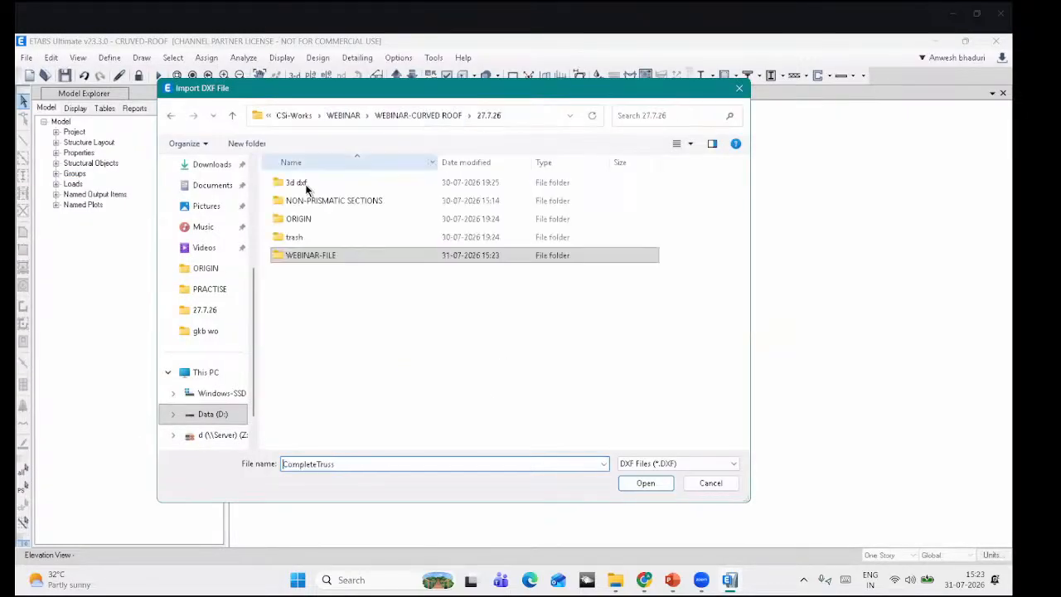
{"action": "left_click", "coordinate": [305, 184]}
{"action": "double_click", "coordinate": [305, 184]}
{"action": "double_click", "coordinate": [319, 181]}
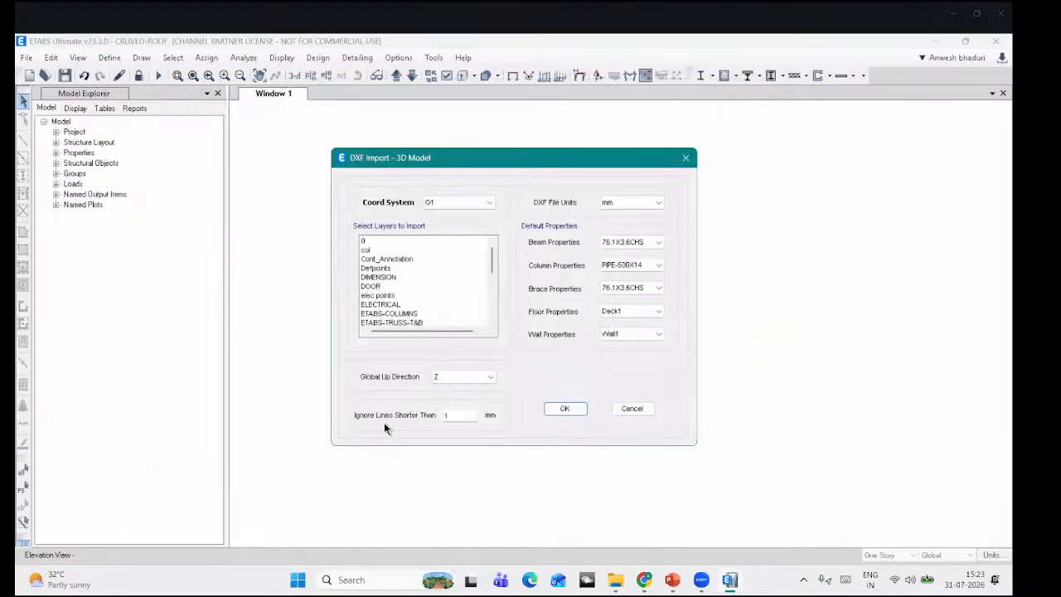
Step: Choose the three ETABS layers, confirm the import, and dismiss the array-bounds error
{"action": "scroll", "coordinate": [412, 284], "scroll_direction": "down", "scroll_amount": 1}
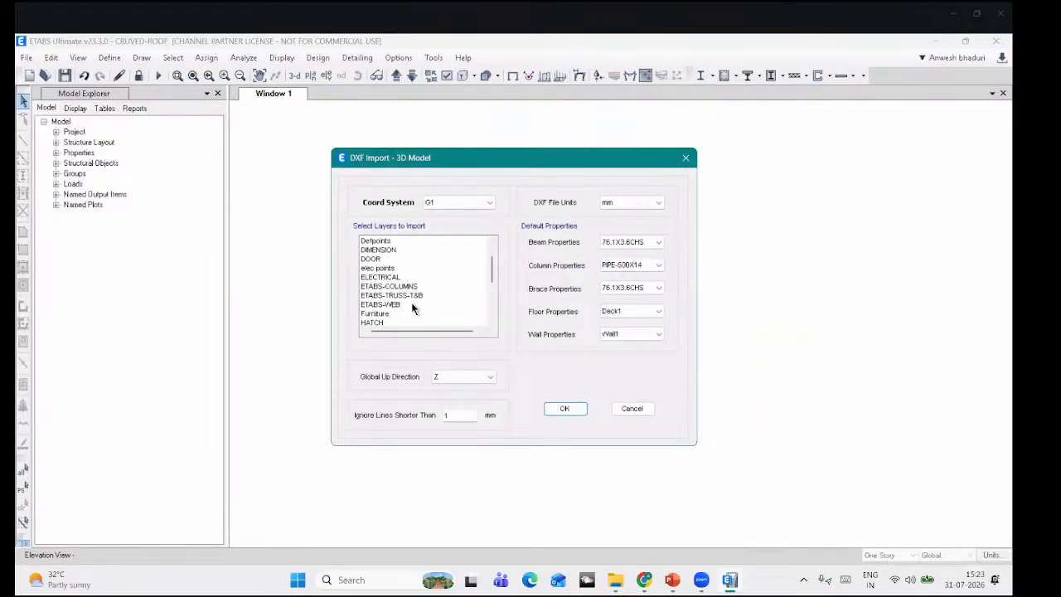
{"action": "left_click_drag", "start_coordinate": [412, 286], "coordinate": [415, 304]}
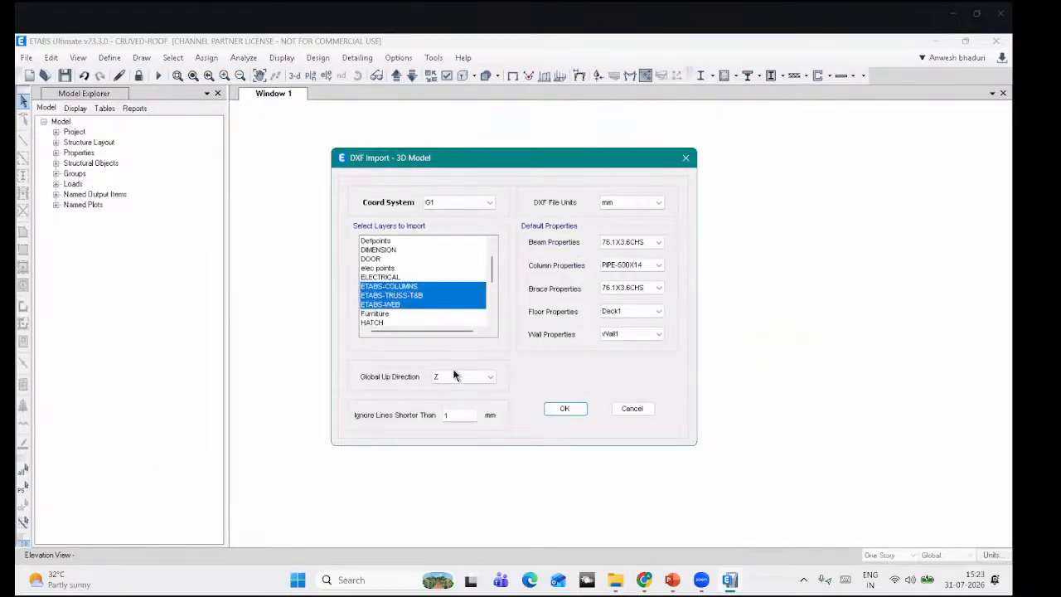
{"action": "left_click", "coordinate": [571, 409]}
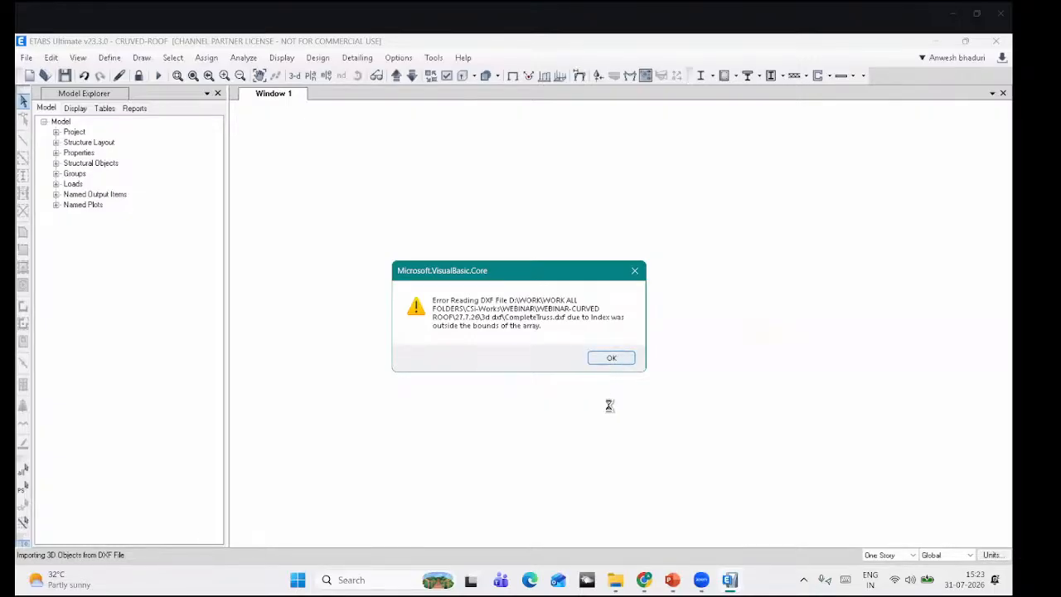
{"action": "key", "text": "Return"}
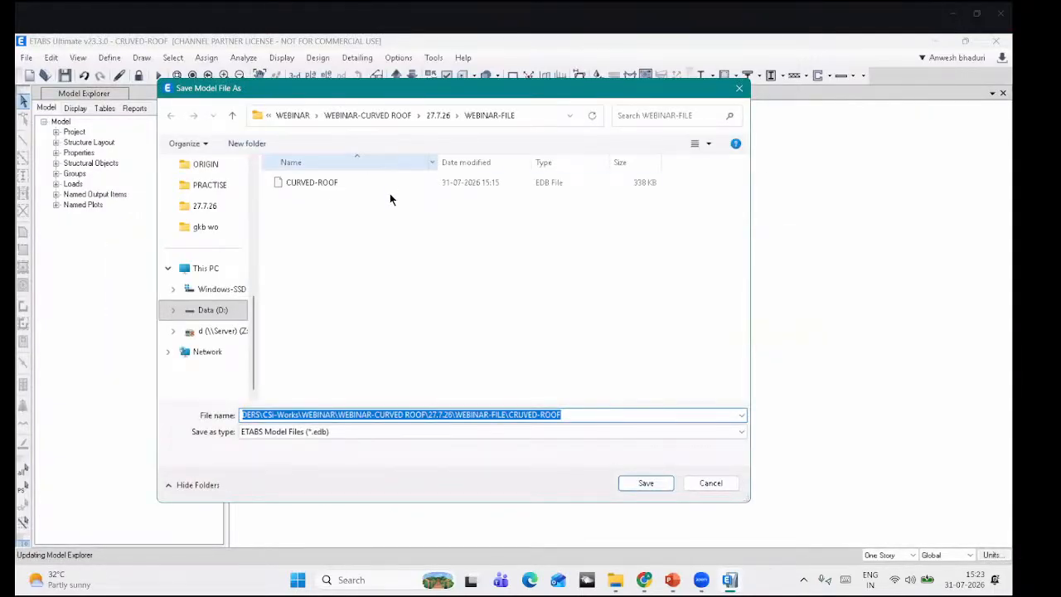
Step: Save the model as CRUVED-ROOF-2, dismiss the import error, and close ETABS
{"action": "left_click", "coordinate": [571, 417]}
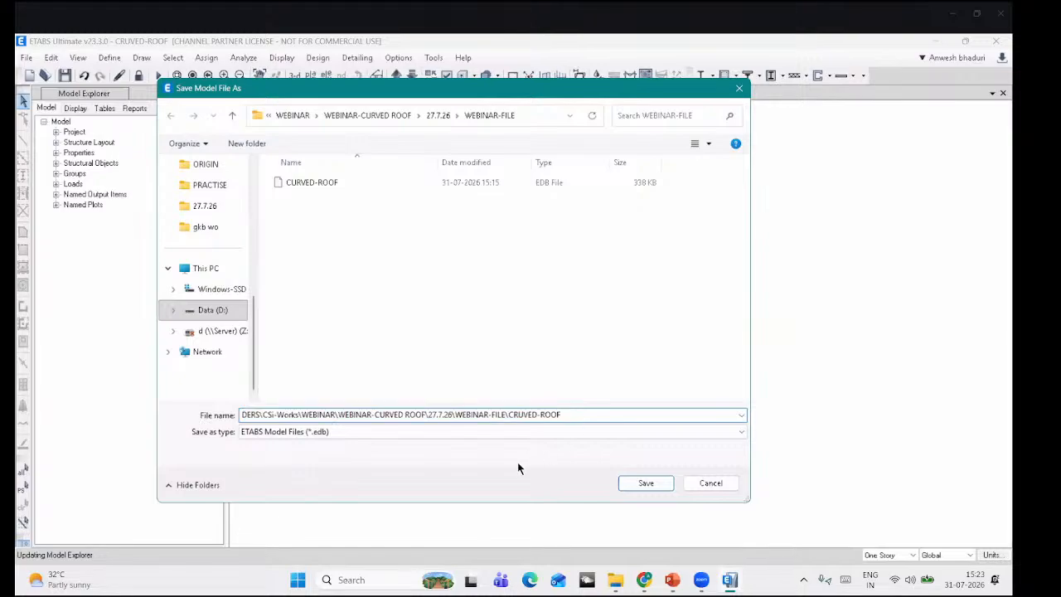
{"action": "type", "text": "-2"}
{"action": "key", "text": "Return"}
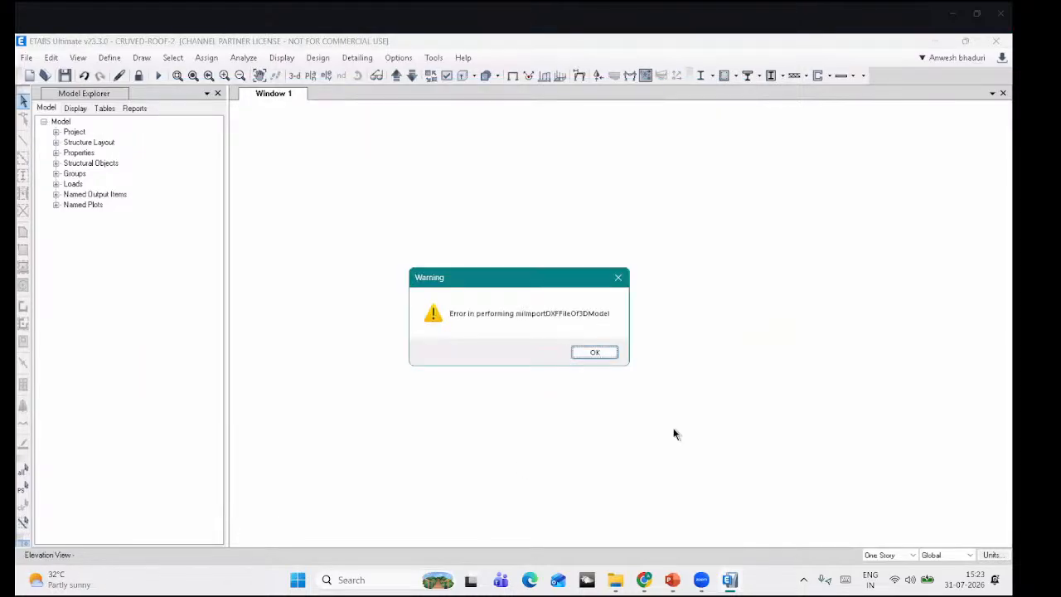
{"action": "key", "text": "Return"}
{"action": "left_click", "coordinate": [996, 41]}
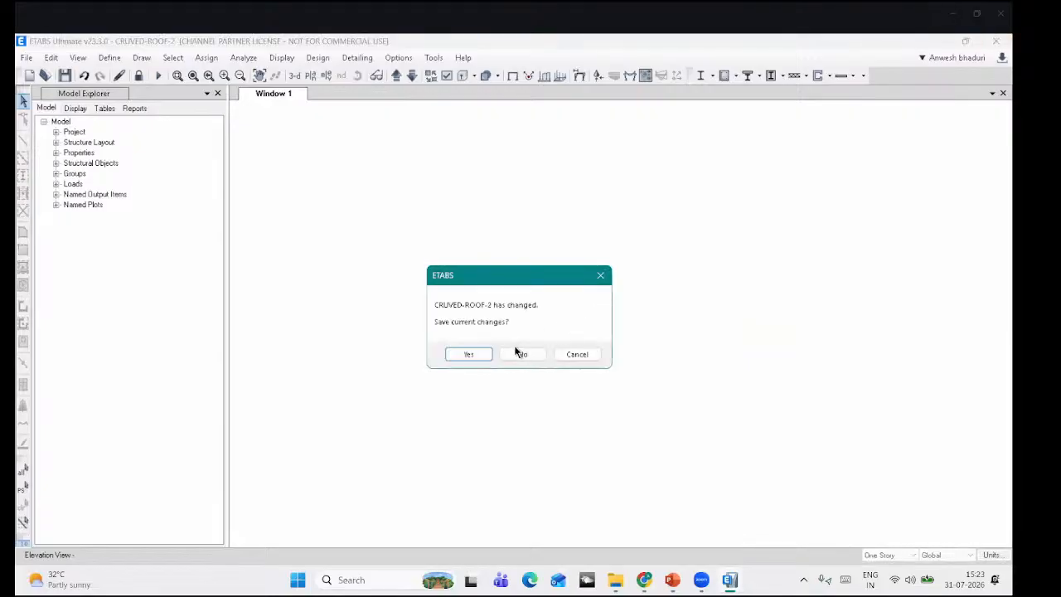
Step: Discard the unsaved changes and relaunch ETABS 23 from the Windows search
{"action": "left_click", "coordinate": [521, 354]}
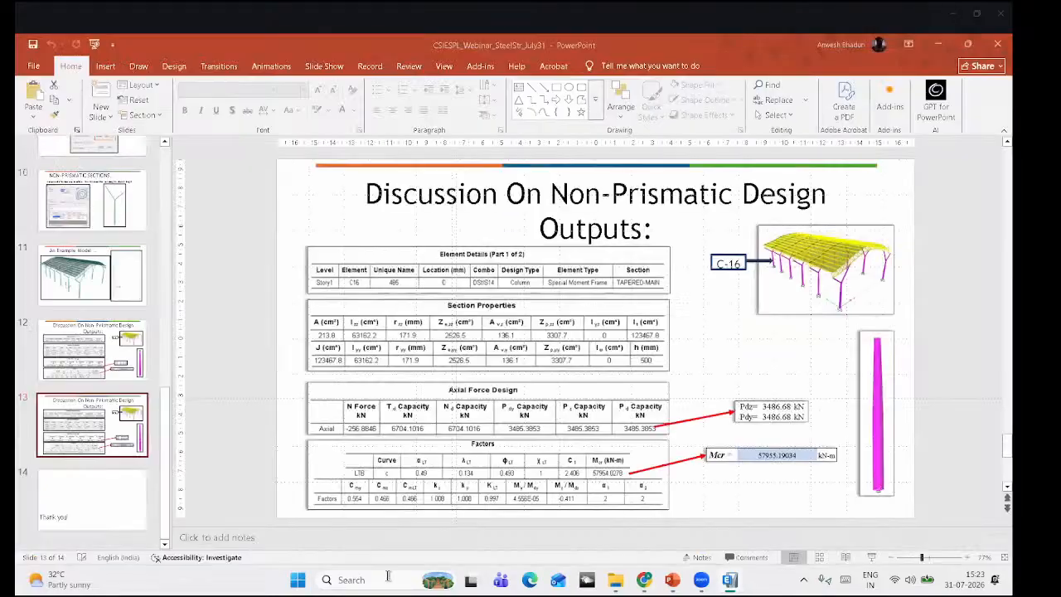
{"action": "left_click", "coordinate": [388, 580]}
{"action": "type", "text": "ETABS 23"}
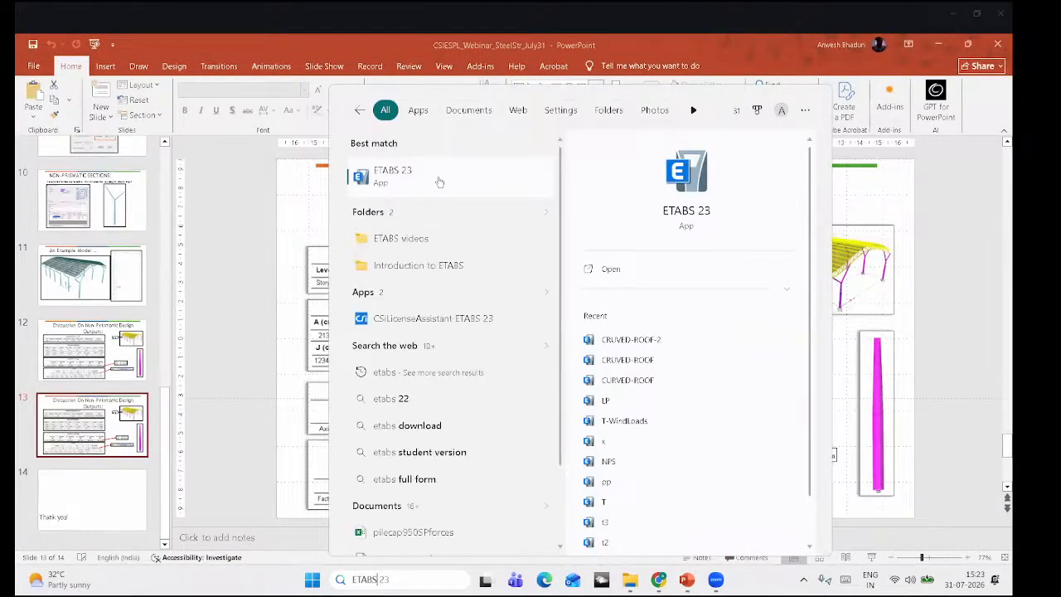
{"action": "left_click", "coordinate": [436, 177]}
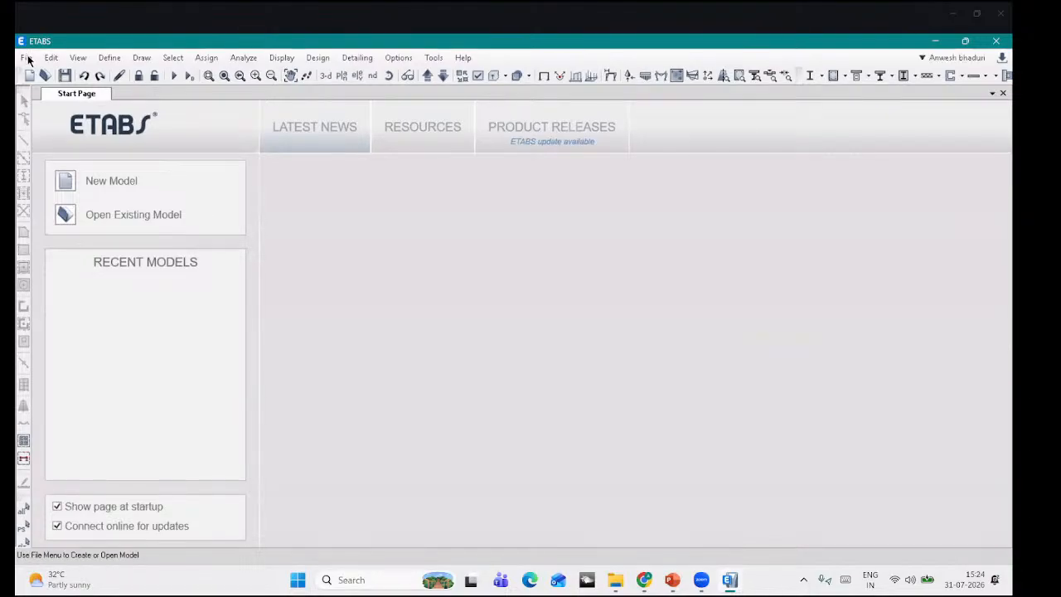
Step: Start a 3D-model DXF import and open CompleteTruss.dxf from the 27.7.26 folder
{"action": "left_click", "coordinate": [27, 57]}
{"action": "mouse_move", "coordinate": [66, 168]}
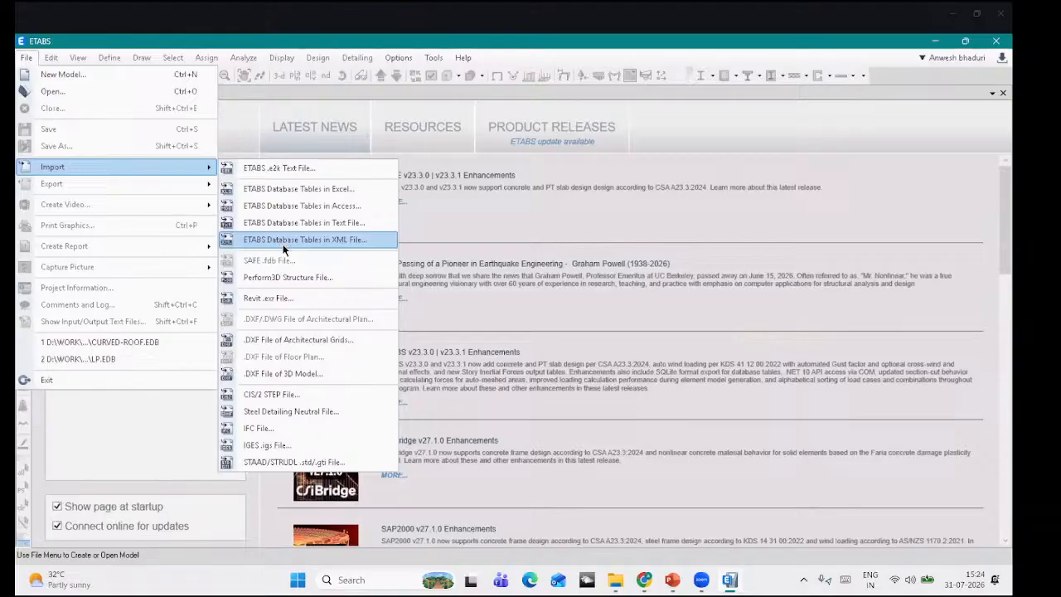
{"action": "left_click", "coordinate": [287, 374]}
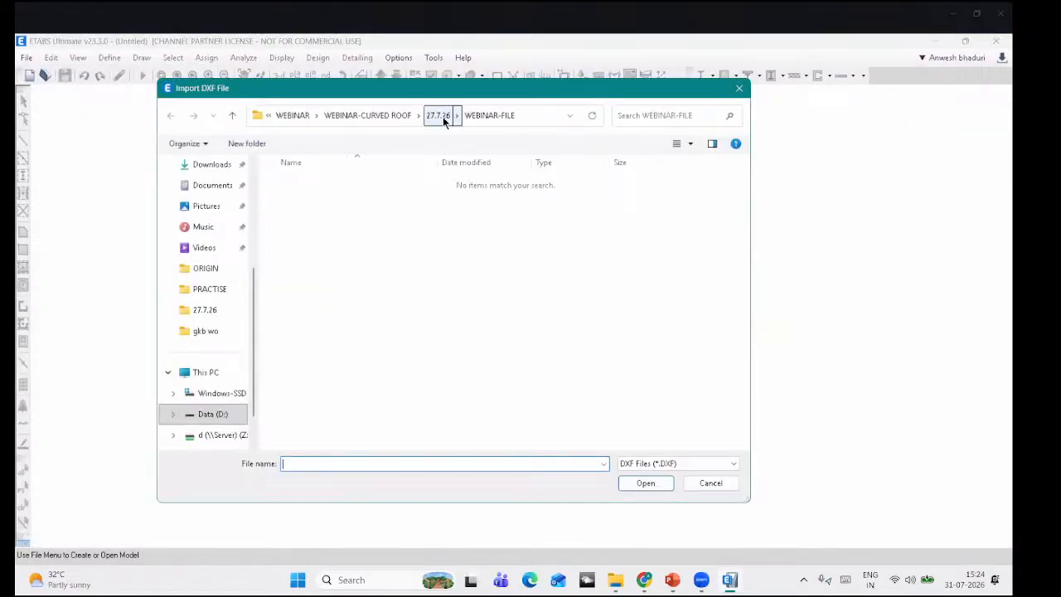
{"action": "left_click", "coordinate": [439, 115]}
{"action": "double_click", "coordinate": [328, 182]}
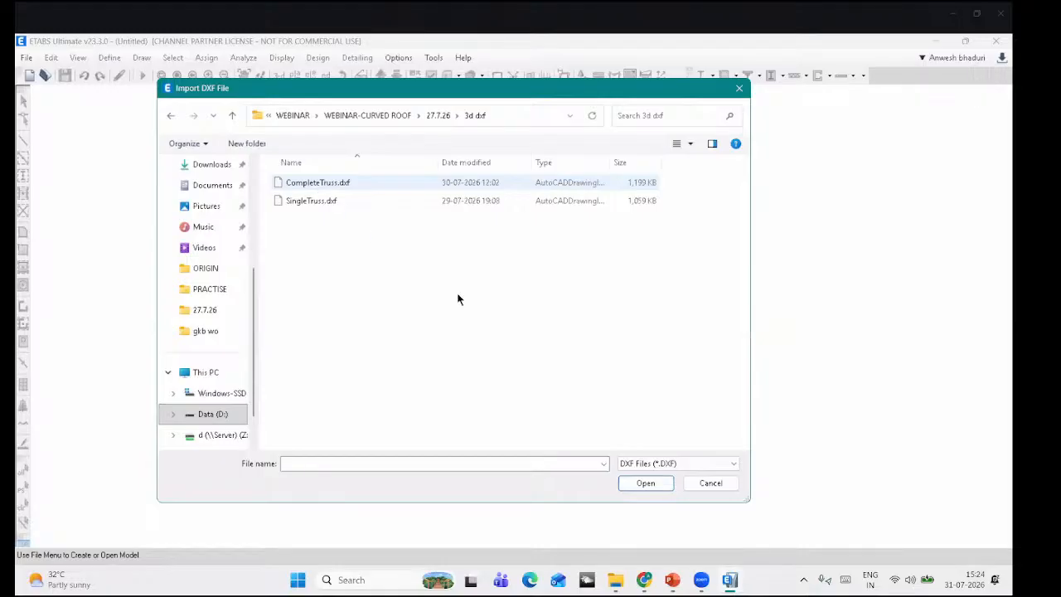
{"action": "left_click", "coordinate": [317, 183]}
{"action": "left_click", "coordinate": [645, 484]}
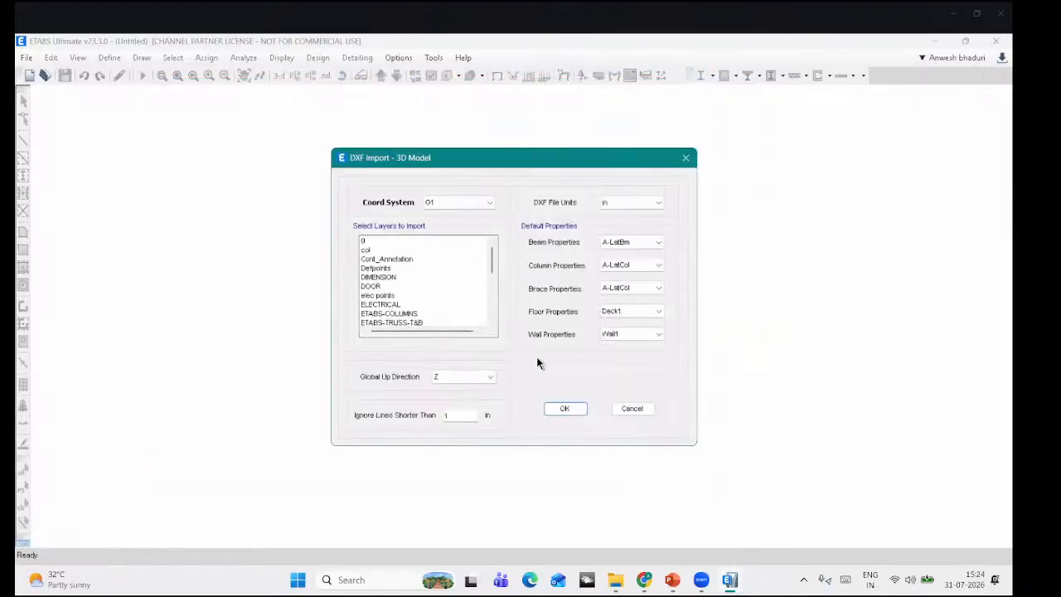
Step: Set DXF units to mm, pick the ETABS-COLUMNS, ETABS-TRUSS-T&B and ETABS-WEB layers, ignore lines 1
{"action": "left_click", "coordinate": [614, 203]}
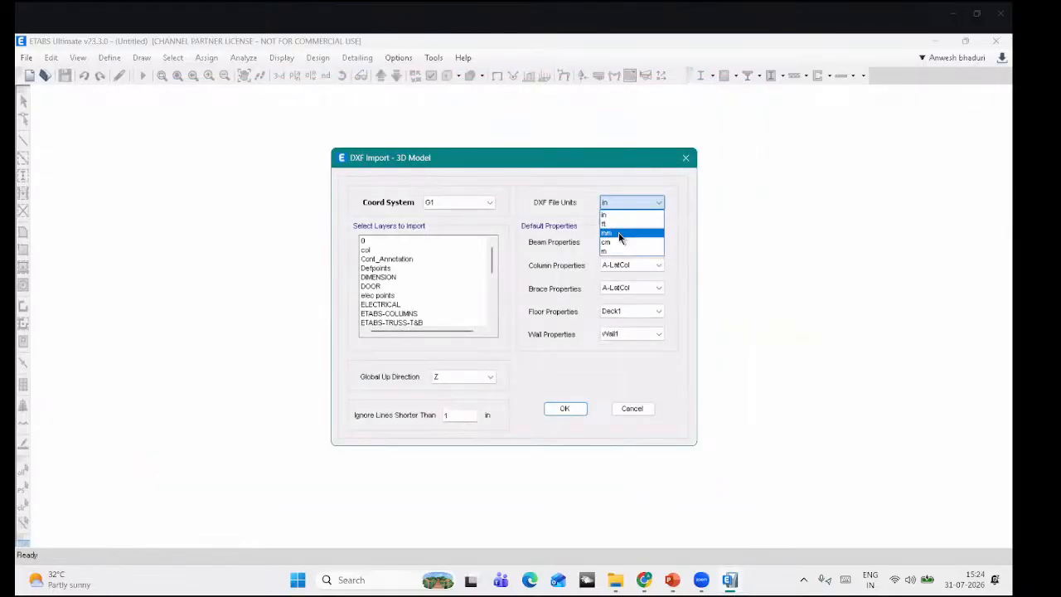
{"action": "left_click", "coordinate": [612, 236]}
{"action": "scroll", "coordinate": [453, 304], "scroll_direction": "down", "scroll_amount": 1}
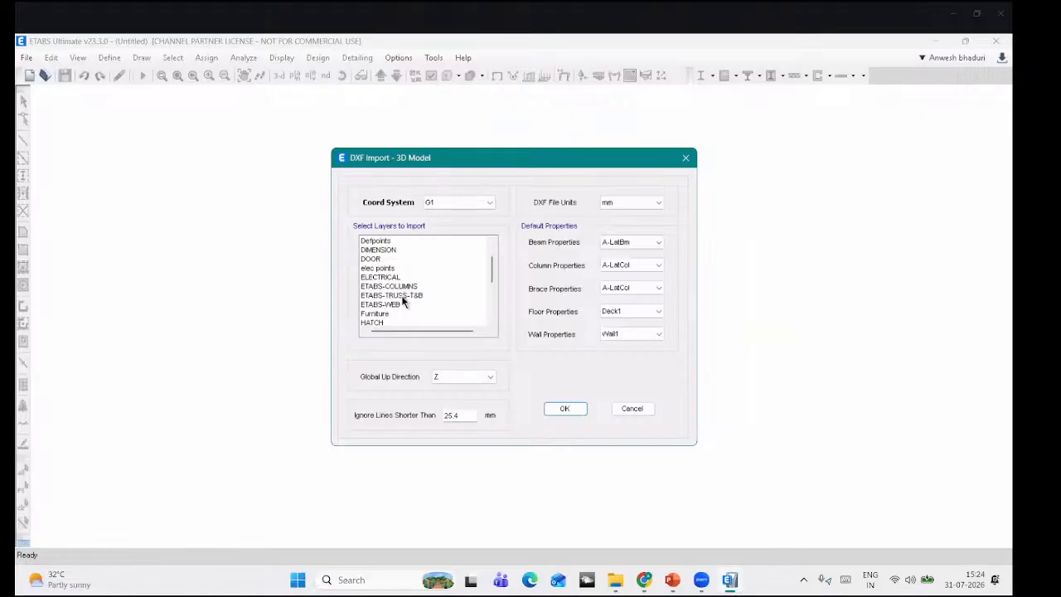
{"action": "left_click_drag", "start_coordinate": [405, 286], "coordinate": [478, 303]}
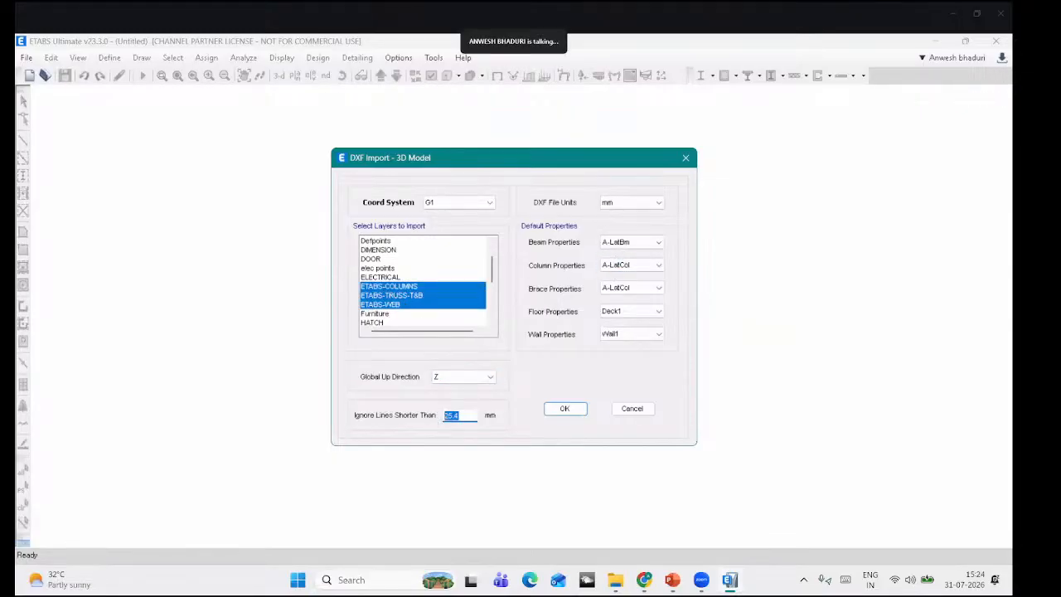
{"action": "type", "text": "1"}
{"action": "left_click", "coordinate": [564, 410]}
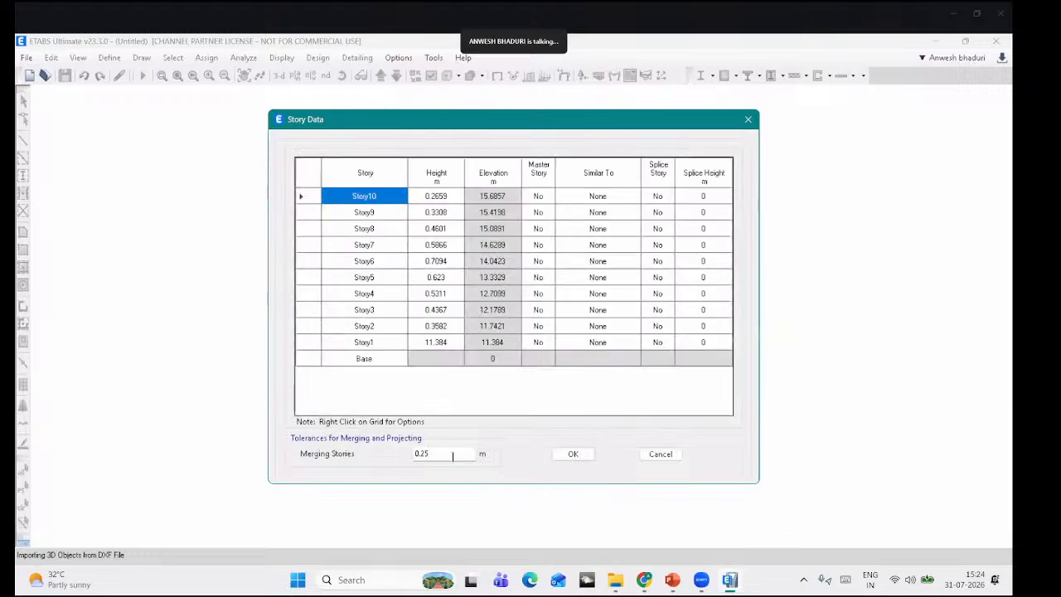
Step: Set the story merging tolerance to 5 and confirm the single merged story
{"action": "type", "text": "4"}
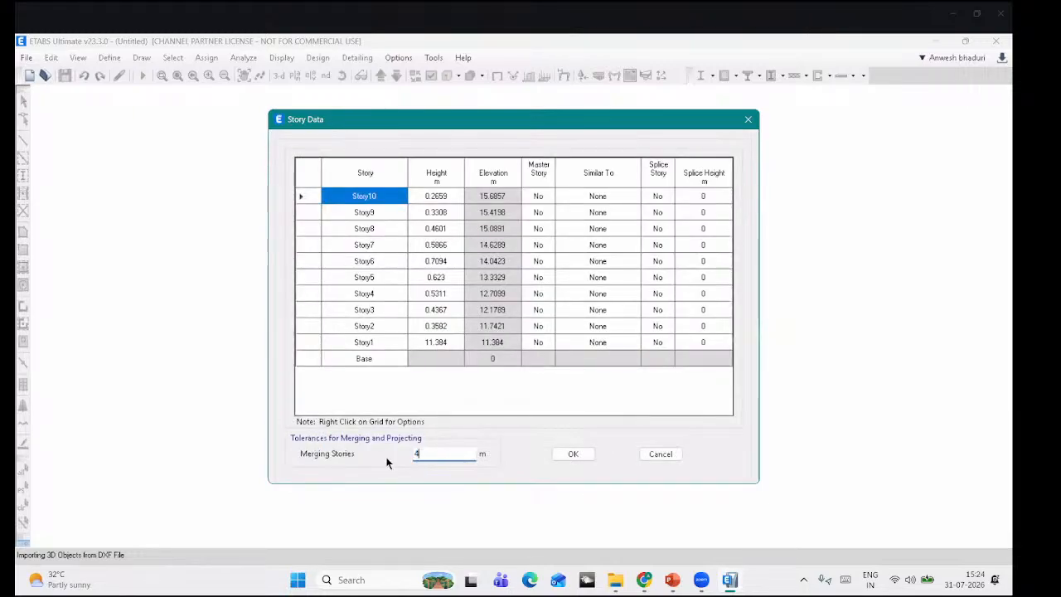
{"action": "key", "text": "BackSpace"}
{"action": "type", "text": "5"}
{"action": "key", "text": "Tab"}
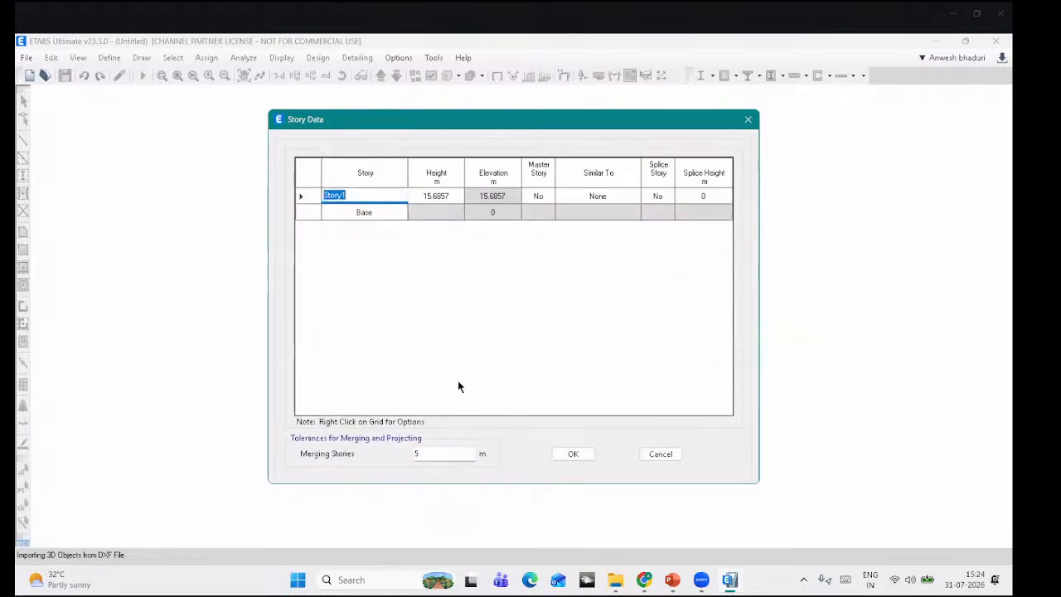
{"action": "left_click", "coordinate": [565, 455]}
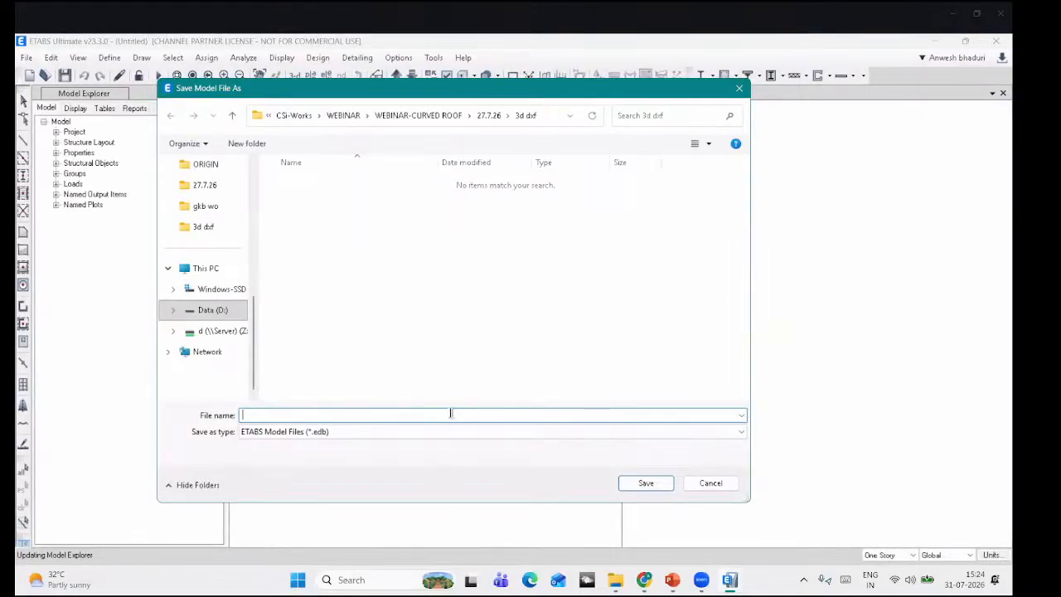
Step: Save the imported model as CURVED-COMPLETE in the 27.7.26\WEBINAR-FILE folder
{"action": "left_click", "coordinate": [490, 117]}
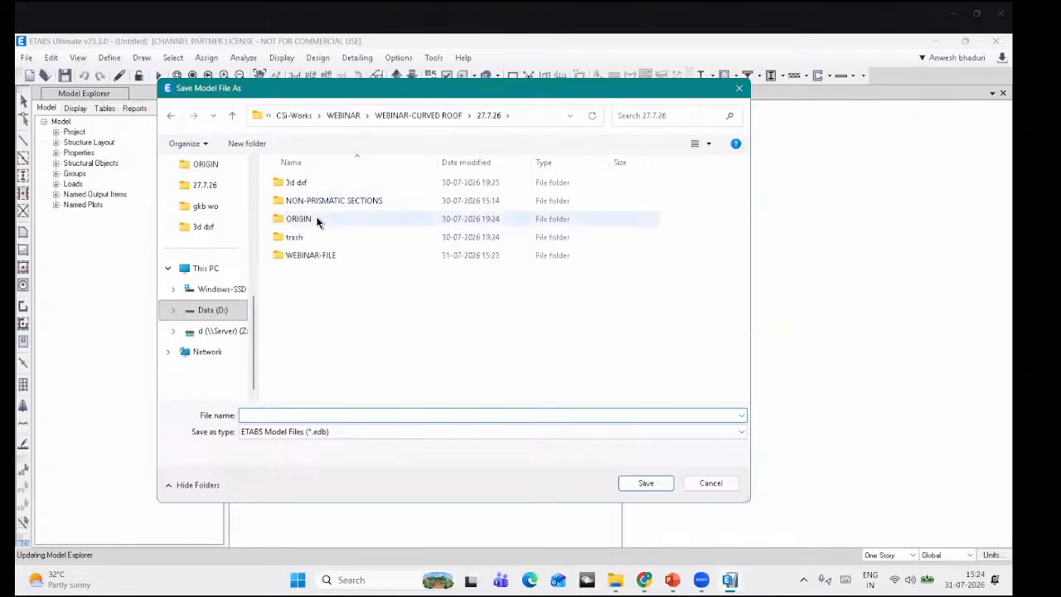
{"action": "double_click", "coordinate": [312, 255]}
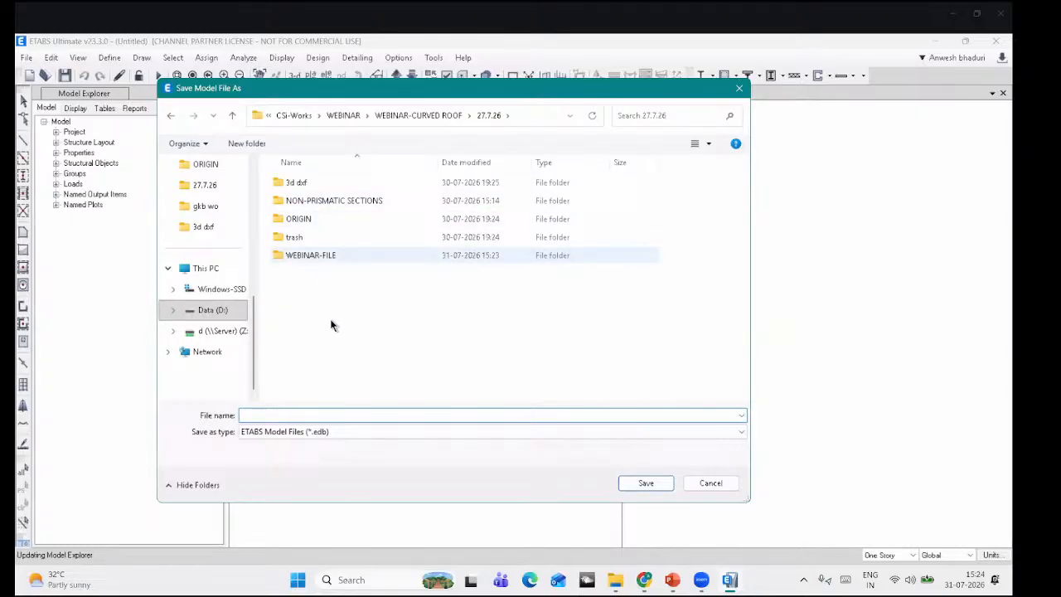
{"action": "left_click", "coordinate": [319, 416]}
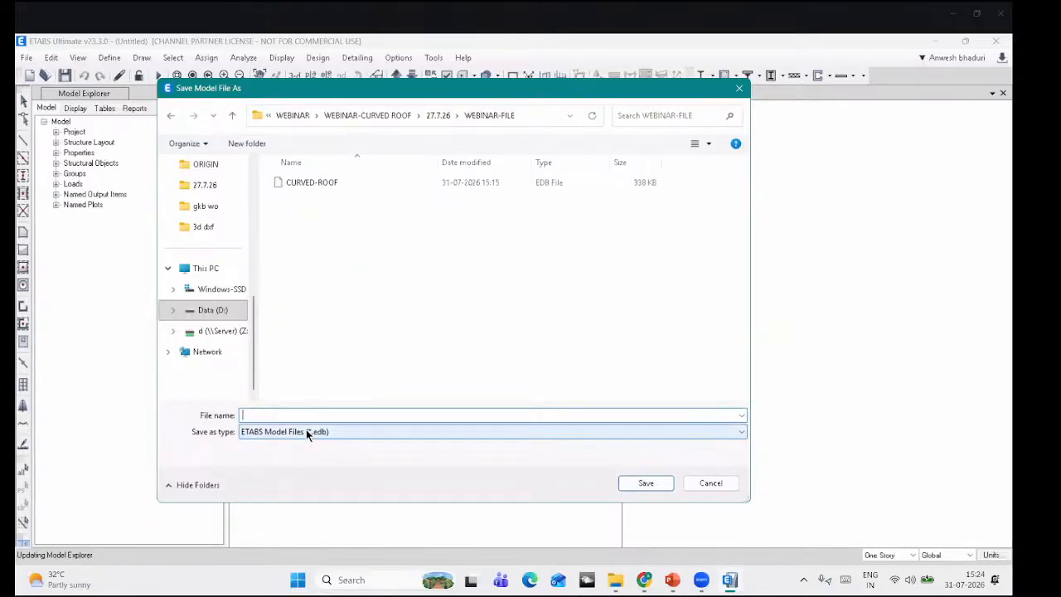
{"action": "type", "text": "CURVE"}
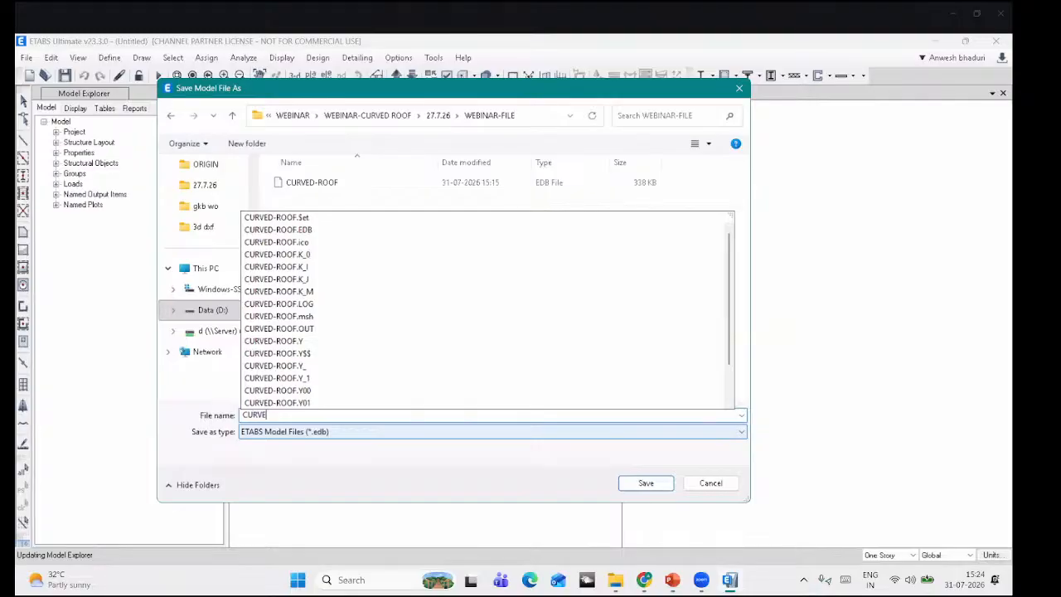
{"action": "type", "text": "D-COMP"}
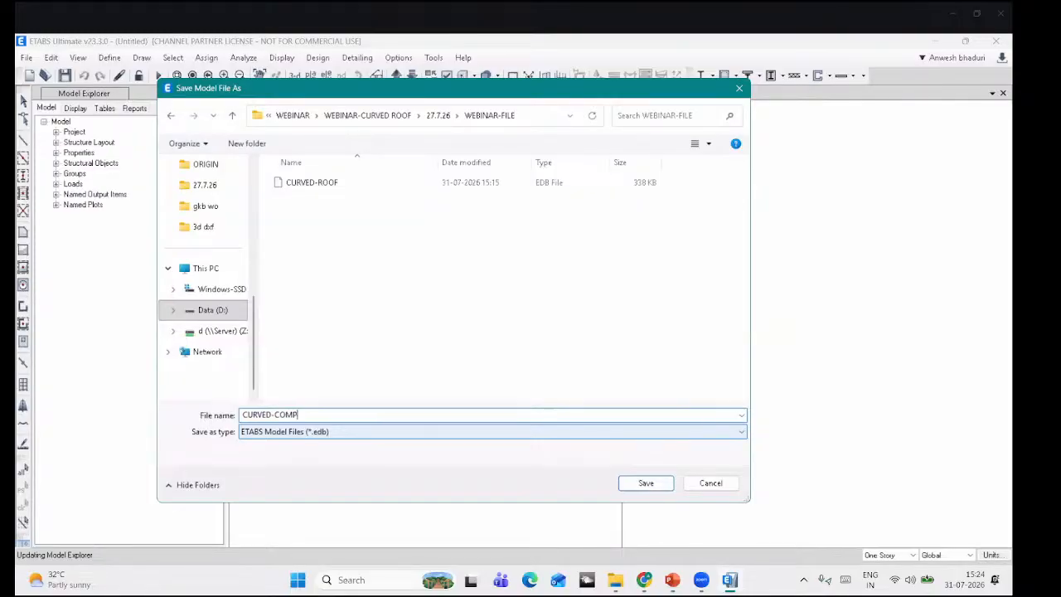
{"action": "type", "text": "LETE"}
{"action": "key", "text": "Return"}
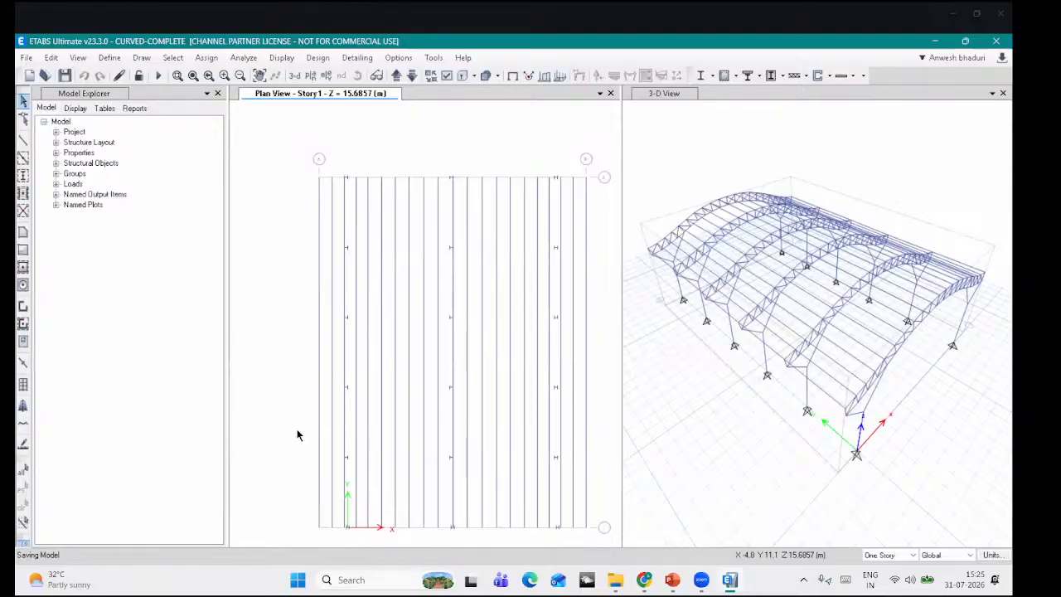
Step: Close the plan view, inspect the 3-D truss in extruded view, then return it to wireframe
{"action": "left_click", "coordinate": [611, 93]}
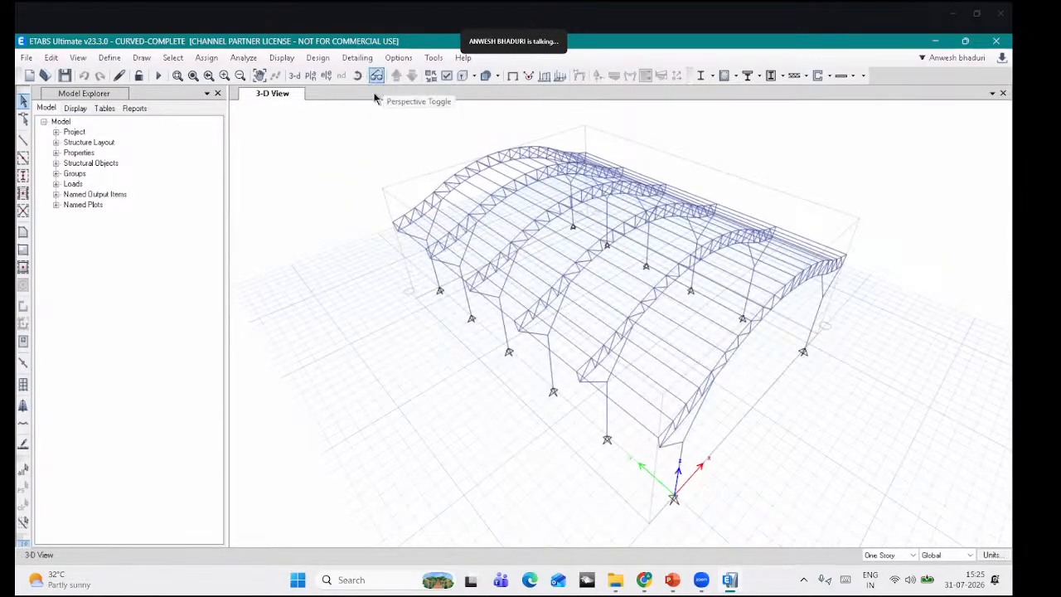
{"action": "left_click", "coordinate": [358, 76]}
{"action": "left_click_drag", "start_coordinate": [683, 430], "coordinate": [458, 166]}
{"action": "left_click", "coordinate": [461, 81]}
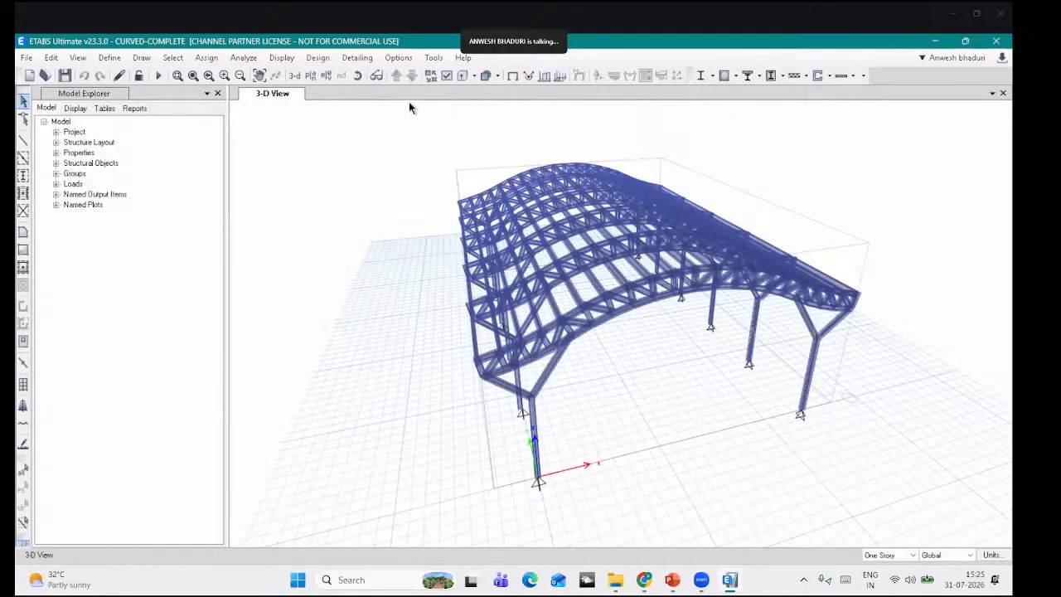
{"action": "left_click", "coordinate": [362, 77]}
{"action": "left_click_drag", "start_coordinate": [746, 398], "coordinate": [621, 391]}
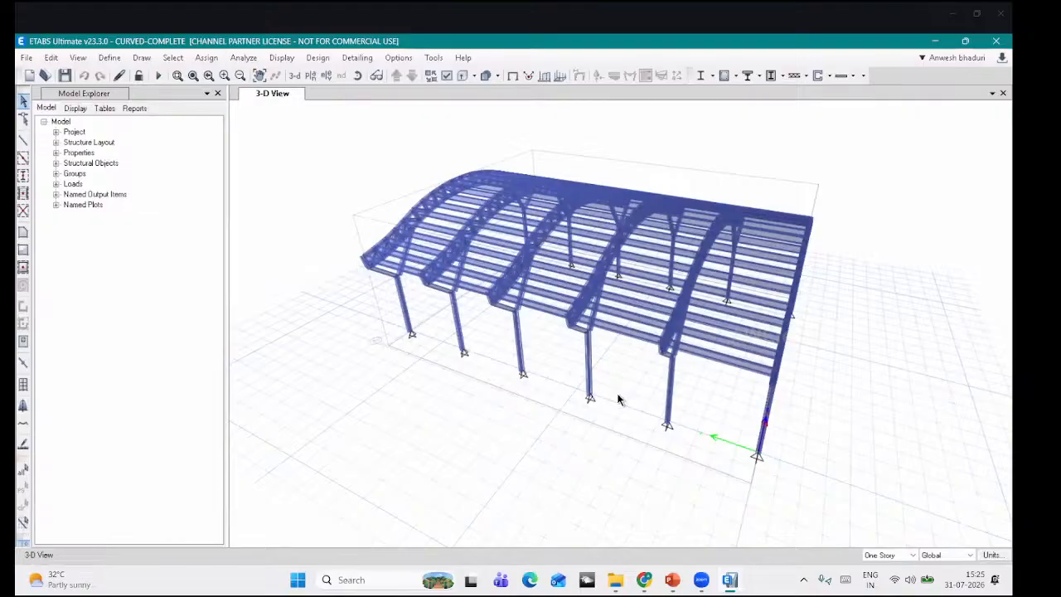
{"action": "left_click", "coordinate": [511, 79]}
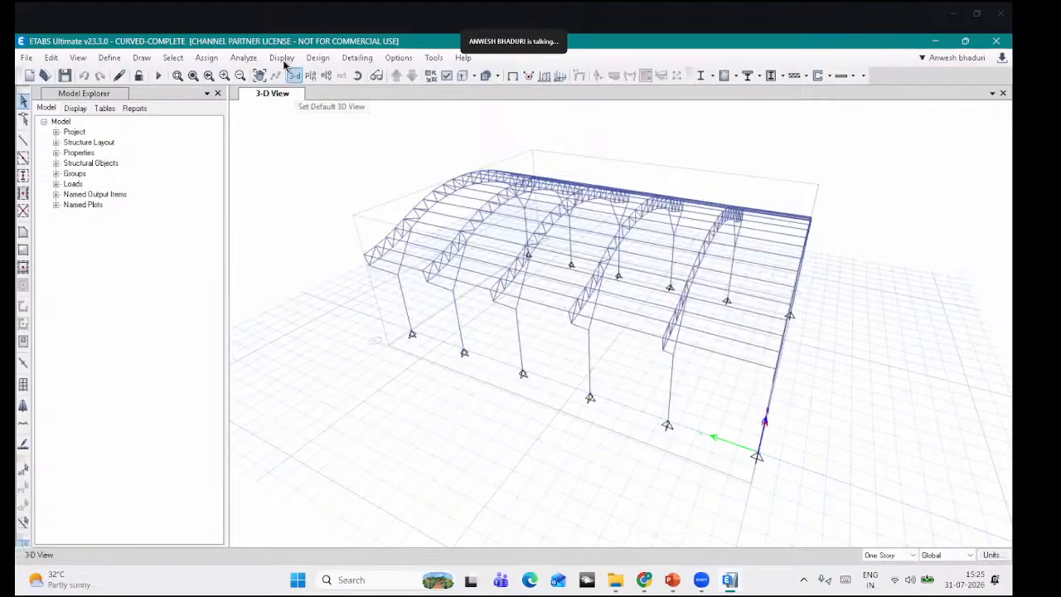
Step: Run Check Model with every check option selected
{"action": "left_click", "coordinate": [243, 57]}
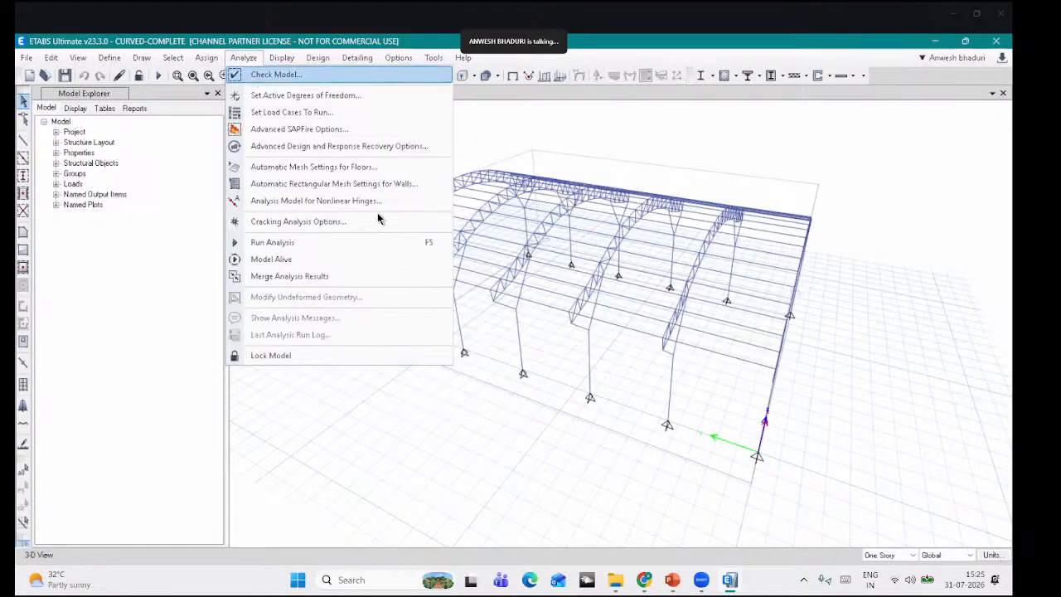
{"action": "left_click", "coordinate": [276, 74]}
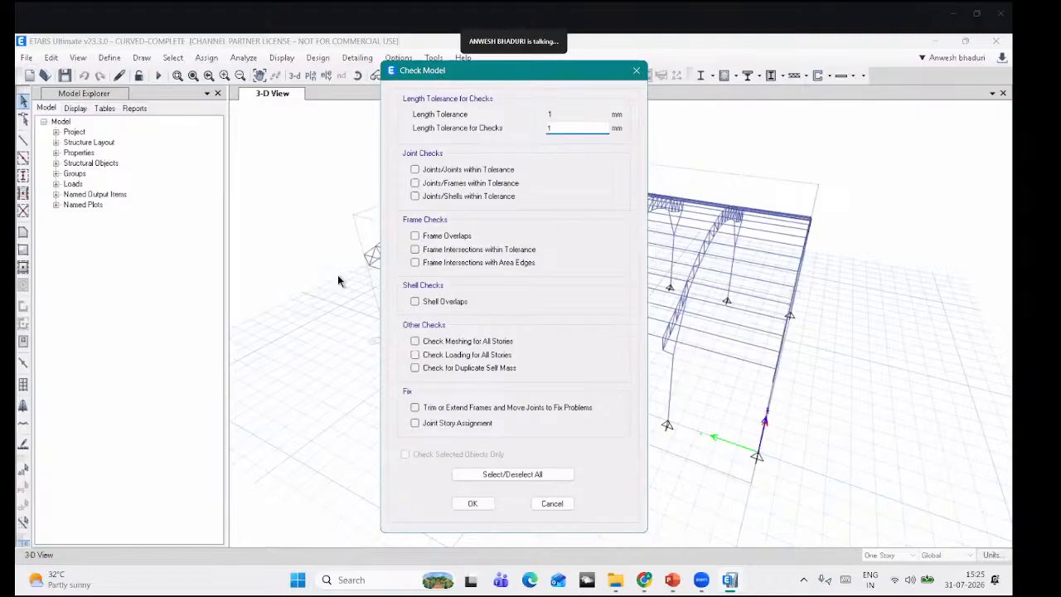
{"action": "left_click_drag", "start_coordinate": [465, 70], "coordinate": [323, 43]}
{"action": "left_click", "coordinate": [356, 448]}
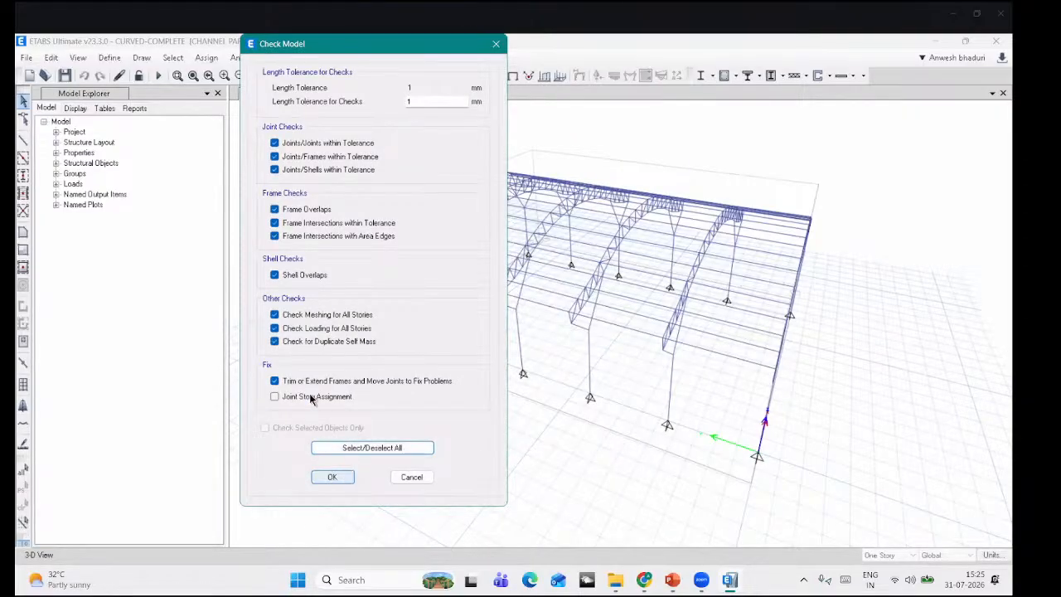
{"action": "left_click", "coordinate": [333, 448]}
{"action": "left_click", "coordinate": [334, 477]}
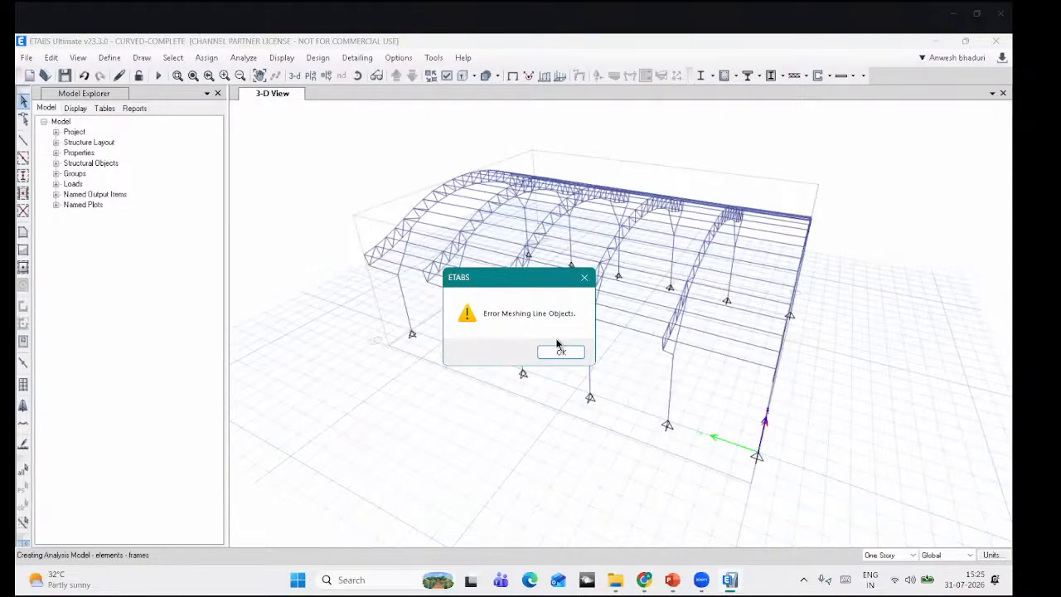
Step: Dismiss the Error Meshing Line Objects messages and switch to PowerPoint
{"action": "left_click", "coordinate": [583, 280]}
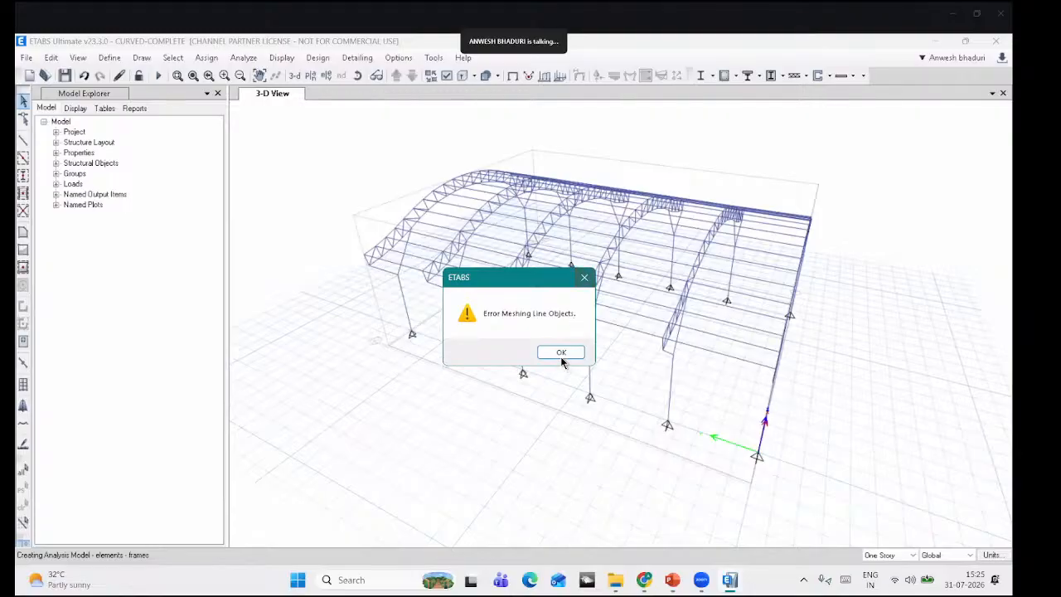
{"action": "left_click", "coordinate": [584, 279]}
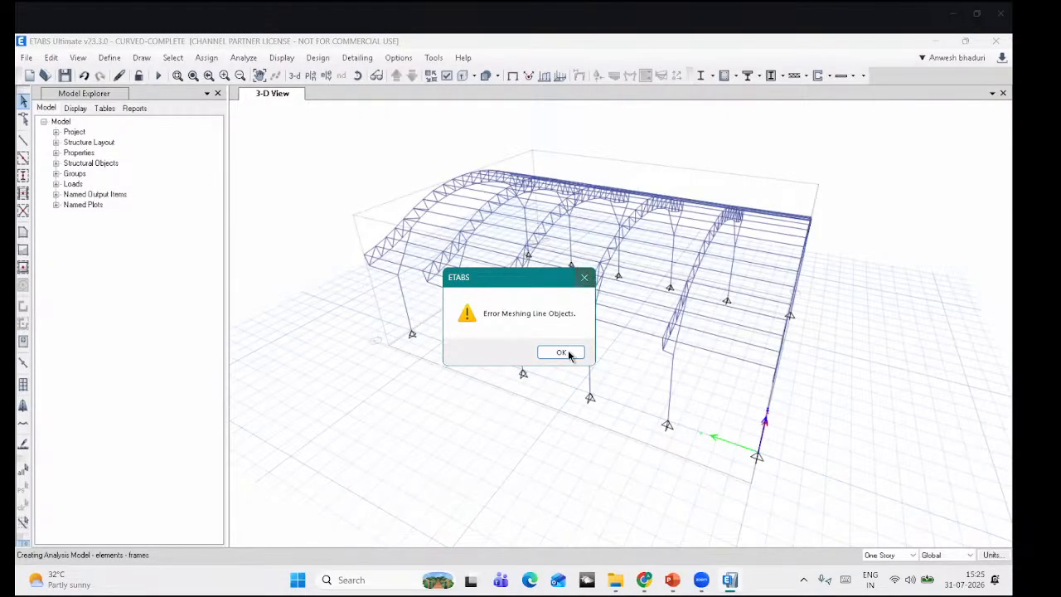
{"action": "left_click", "coordinate": [568, 353]}
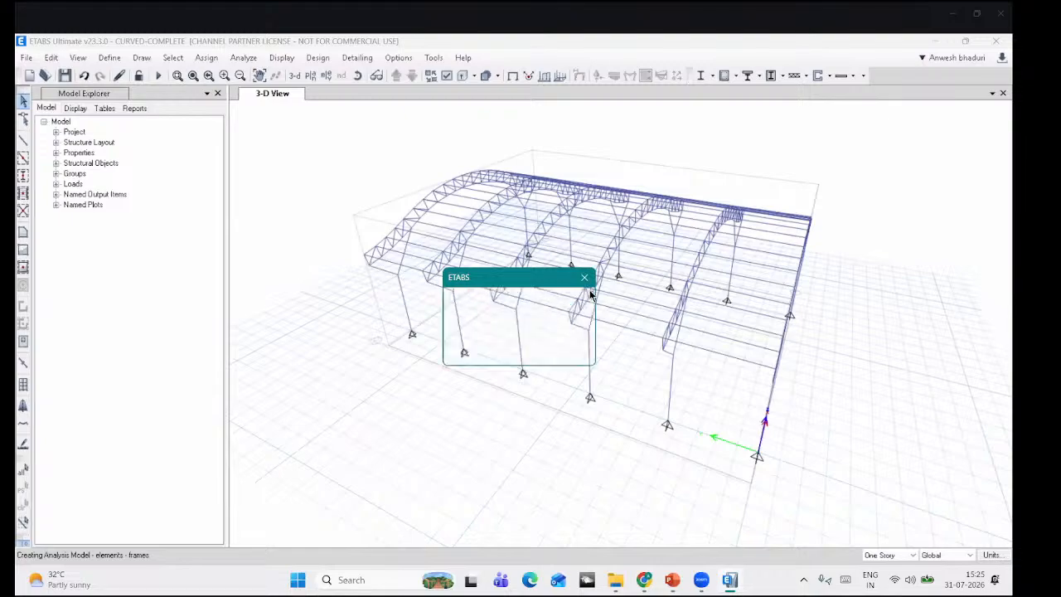
{"action": "left_click_drag", "start_coordinate": [575, 280], "coordinate": [252, 507]}
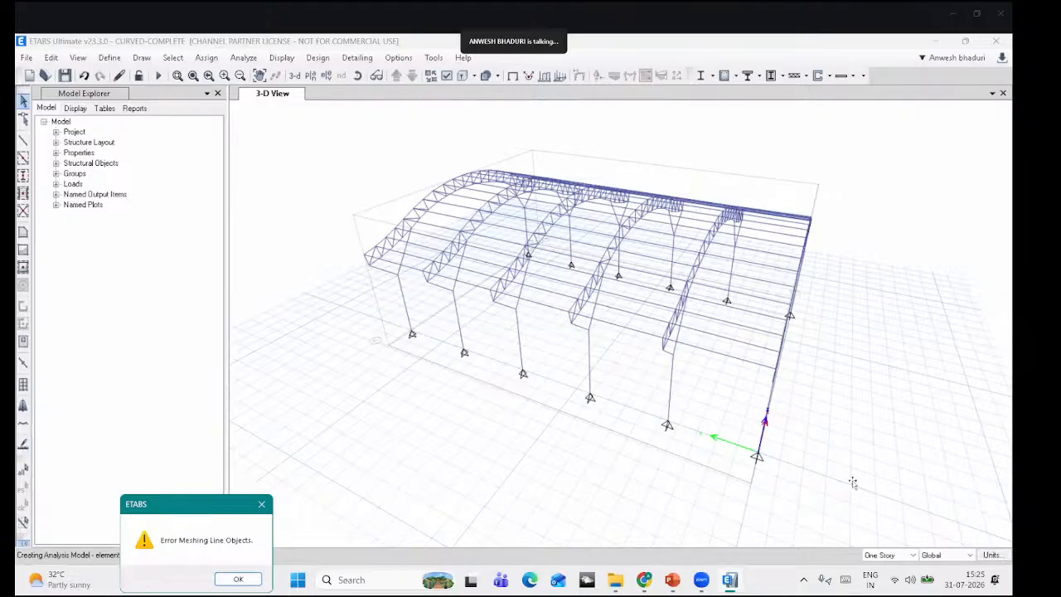
{"action": "key", "text": "alt+Tab"}
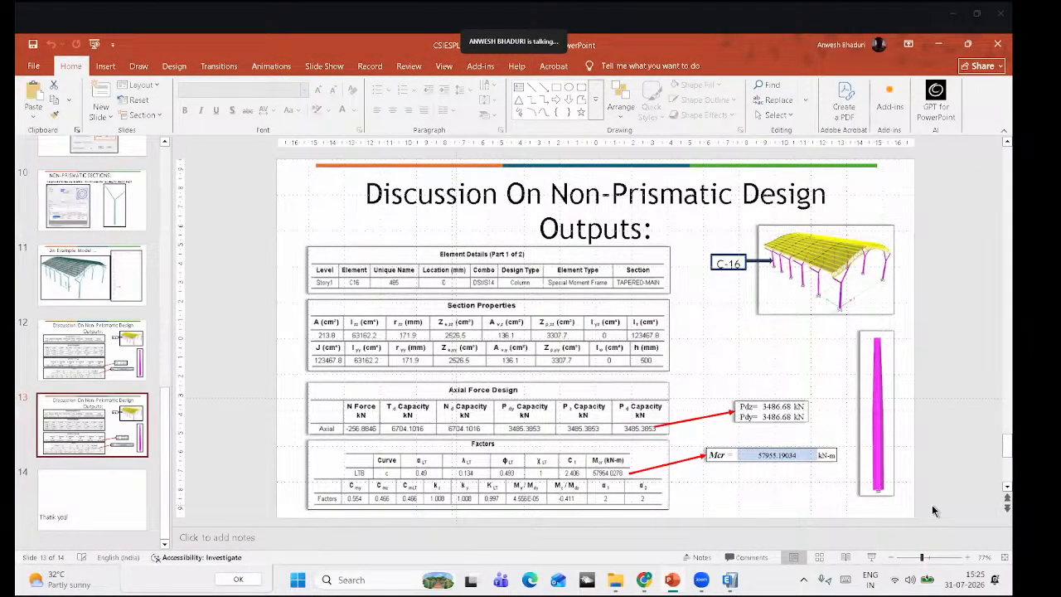
{"action": "left_click", "coordinate": [871, 557]}
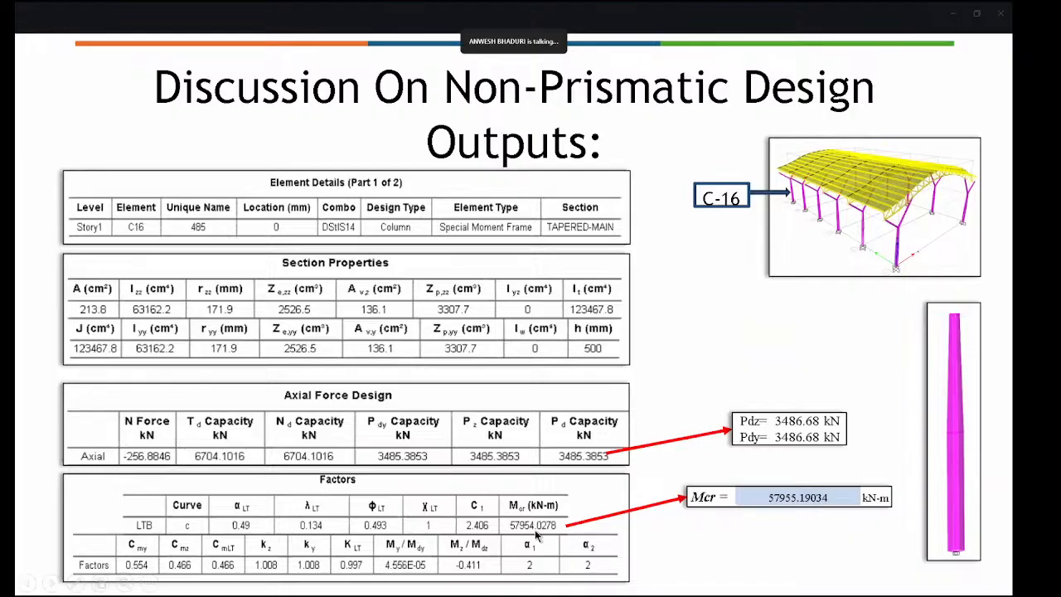
{"action": "key", "text": "Escape"}
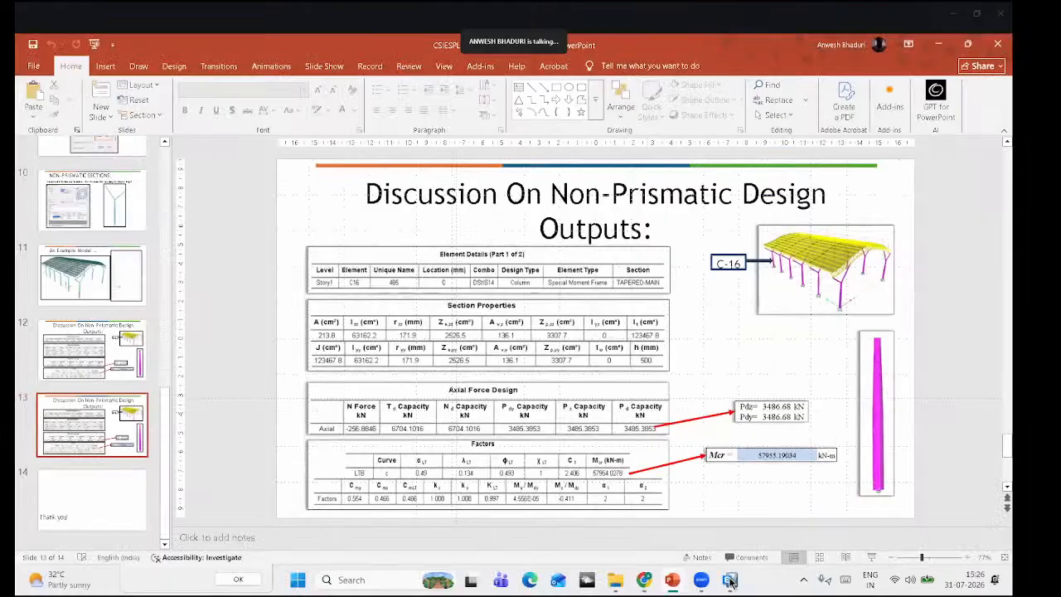
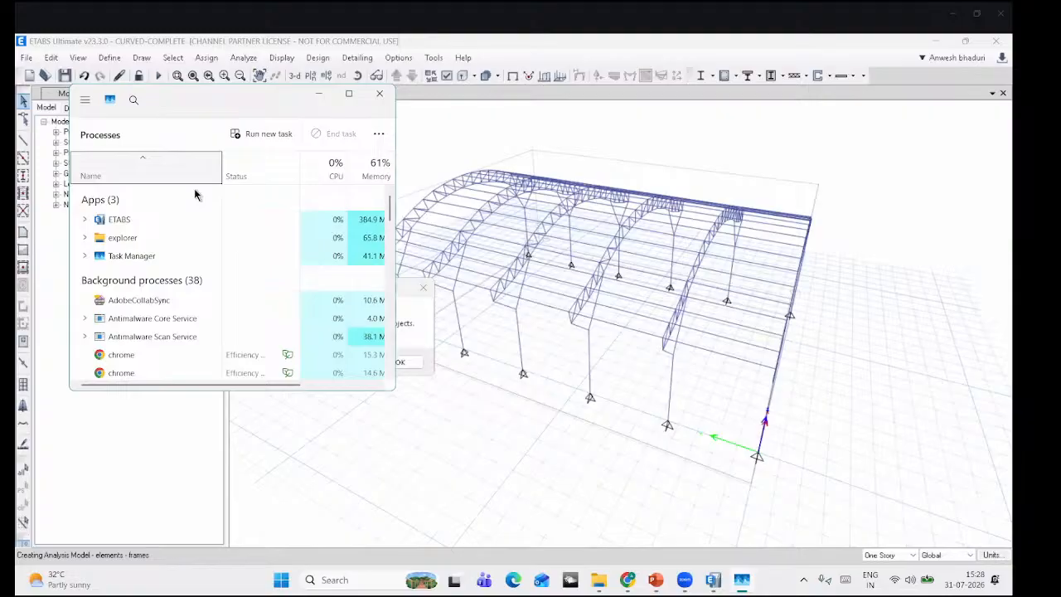
Step: Close Task Manager and relaunch ETABS 23 from a Windows search for 'ETABS'
{"action": "left_click", "coordinate": [189, 218]}
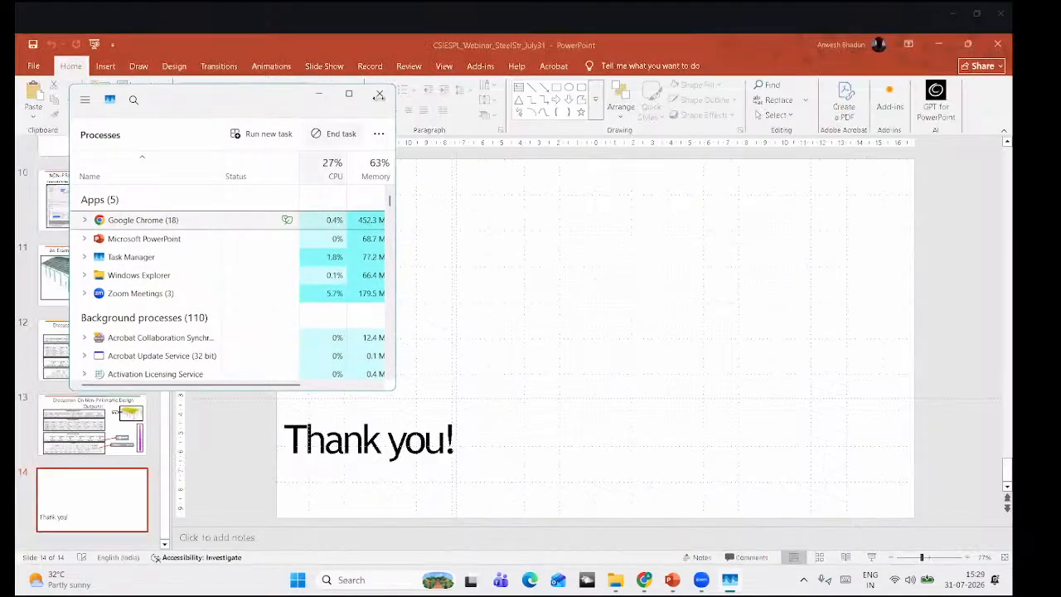
{"action": "left_click", "coordinate": [379, 96]}
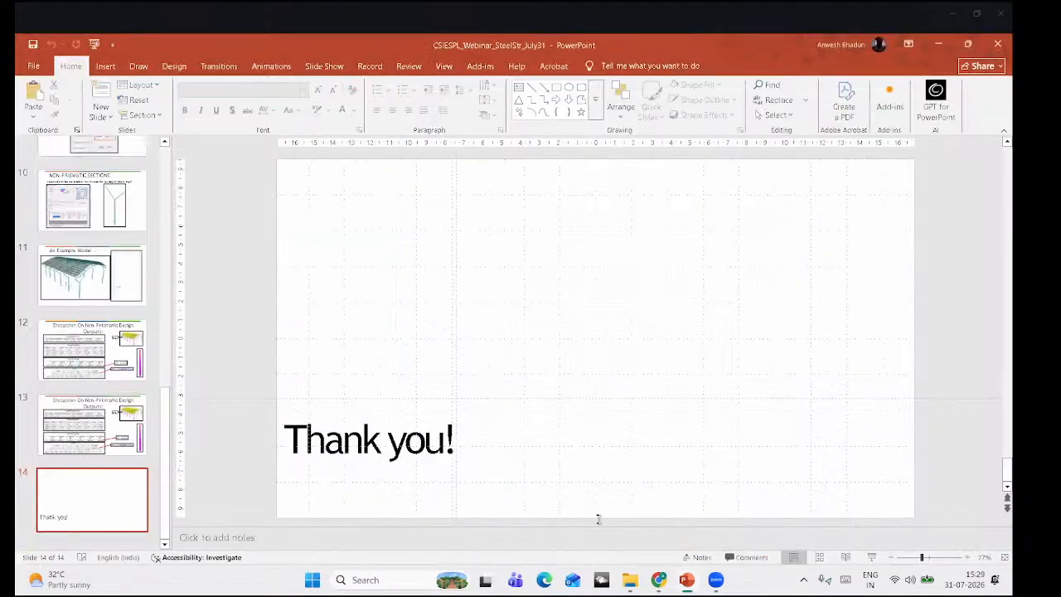
{"action": "left_click", "coordinate": [358, 579]}
{"action": "type", "text": "ETABS"}
{"action": "left_click", "coordinate": [450, 182]}
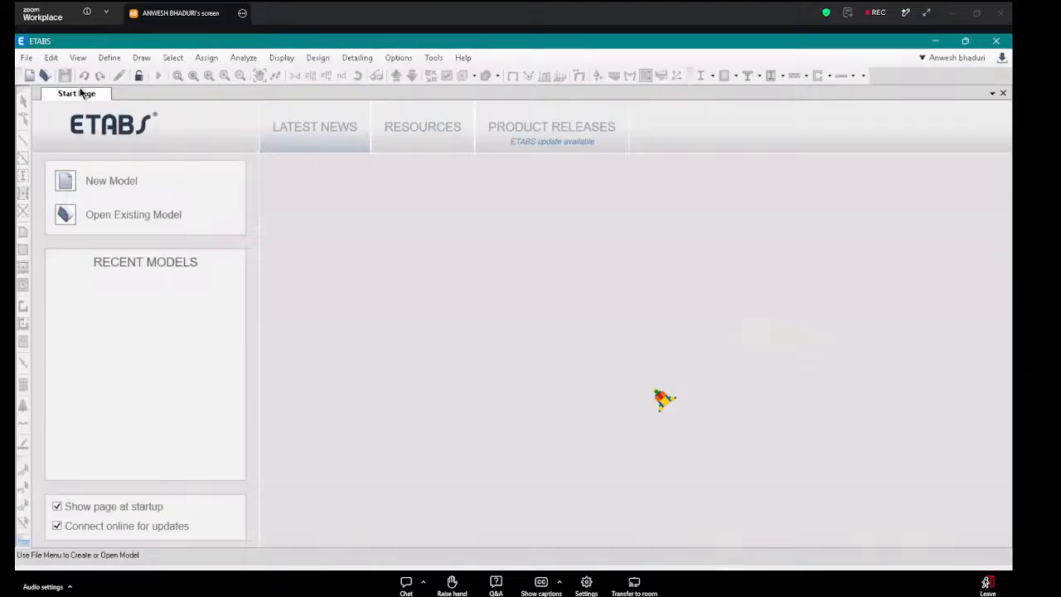
Step: Open the CURVED-ROOF model from the WEBINAR-FILE folder
{"action": "left_click", "coordinate": [27, 57]}
{"action": "left_click", "coordinate": [42, 88]}
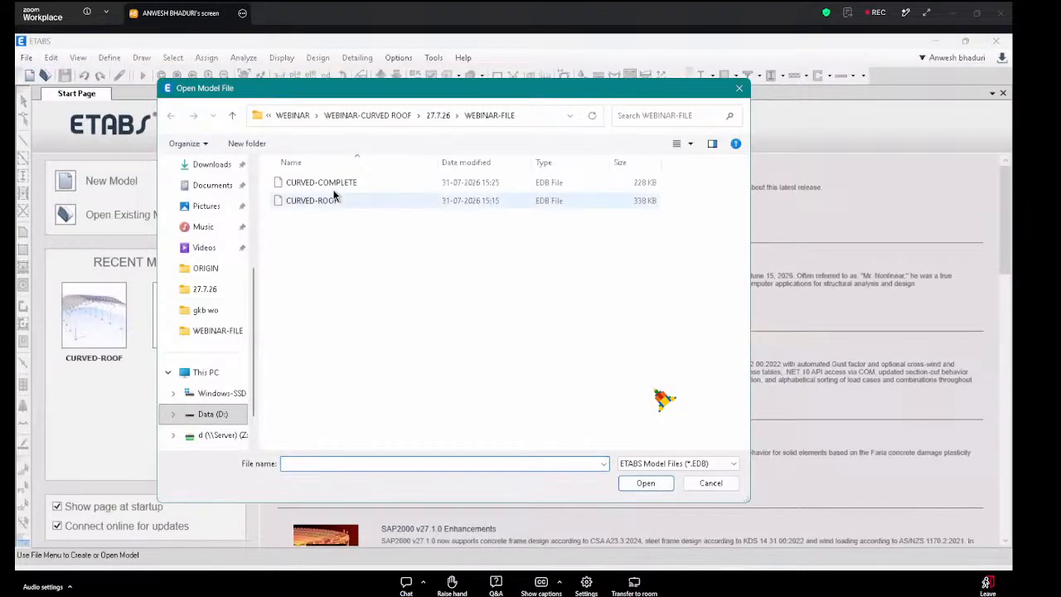
{"action": "double_click", "coordinate": [332, 200]}
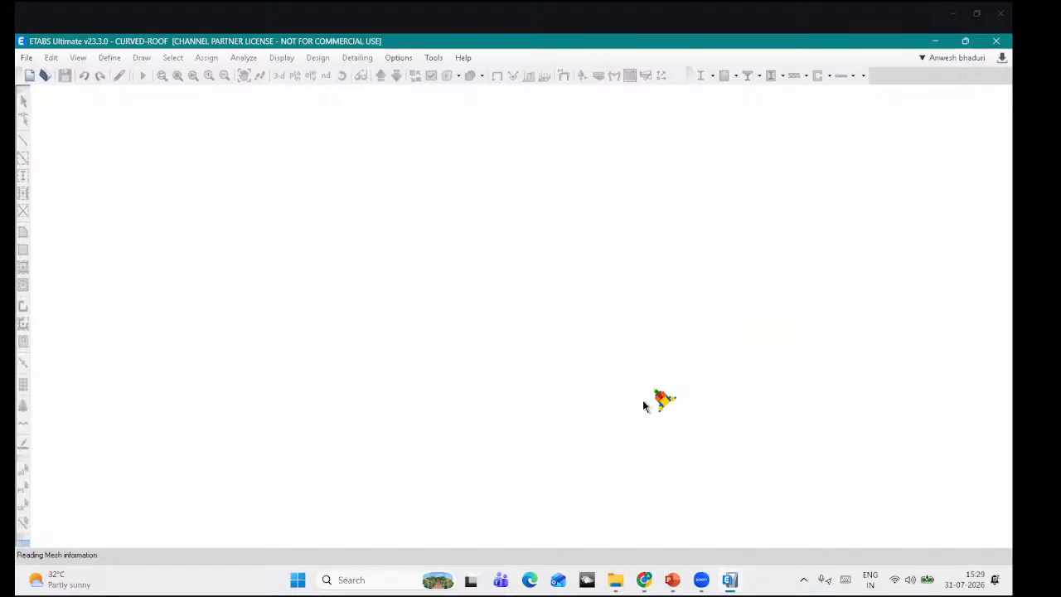
Step: Rotate the 3-D view to show the curved roof trusses in perspective
{"action": "left_click", "coordinate": [358, 76]}
{"action": "left_click_drag", "start_coordinate": [511, 237], "coordinate": [630, 95]}
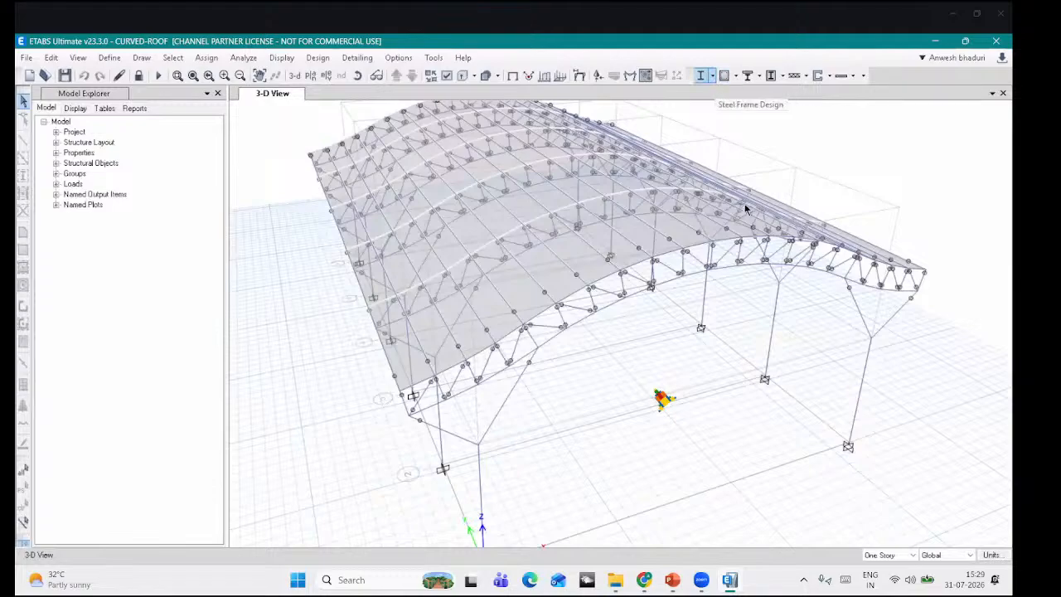
{"action": "left_click", "coordinate": [711, 76]}
Step: Run the steel frame design check and review the design details of roof member B10
{"action": "left_click", "coordinate": [742, 227]}
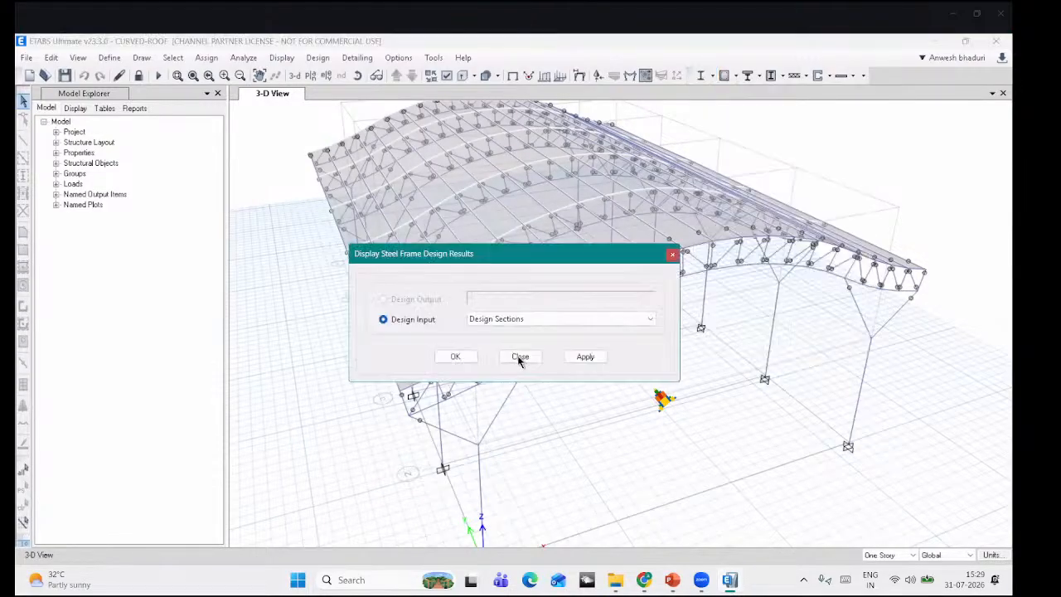
{"action": "key", "text": "Escape"}
{"action": "left_click", "coordinate": [700, 75]}
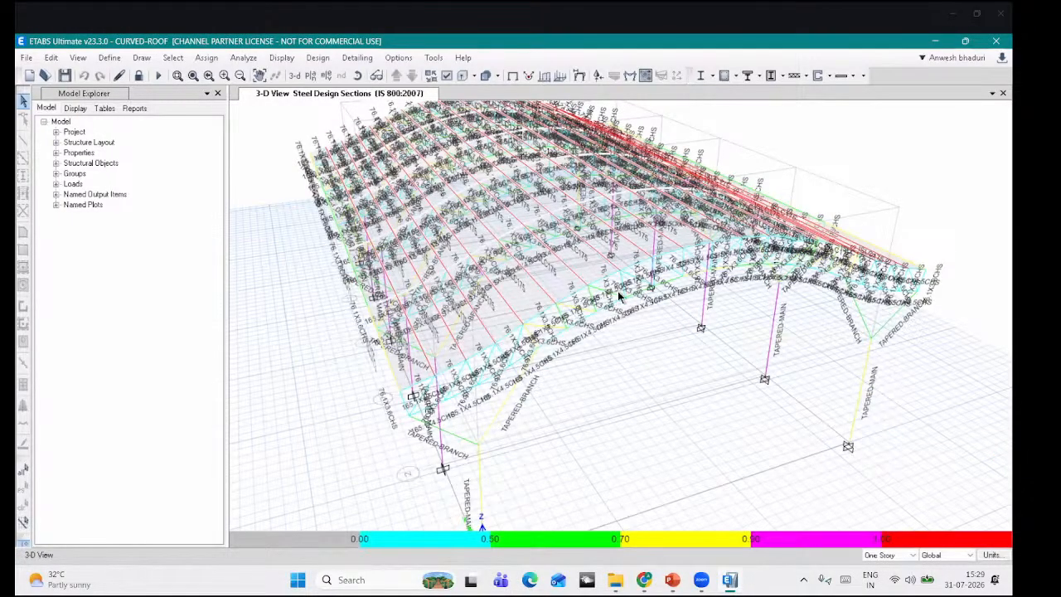
{"action": "scroll", "coordinate": [618, 295], "scroll_direction": "up", "scroll_amount": 3}
{"action": "left_click", "coordinate": [615, 292]}
{"action": "right_click", "coordinate": [615, 292]}
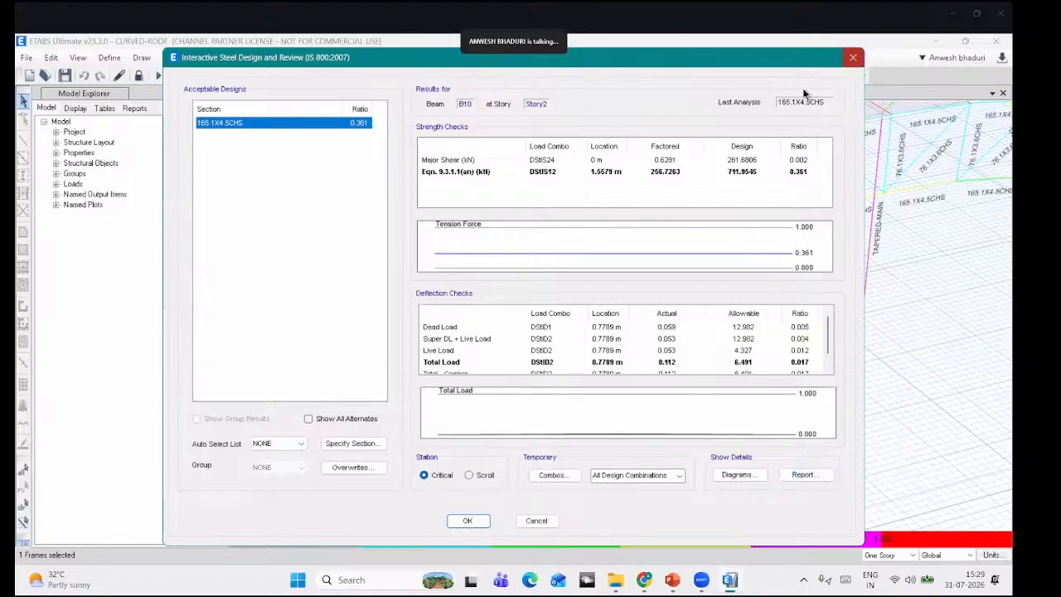
{"action": "left_click", "coordinate": [853, 58]}
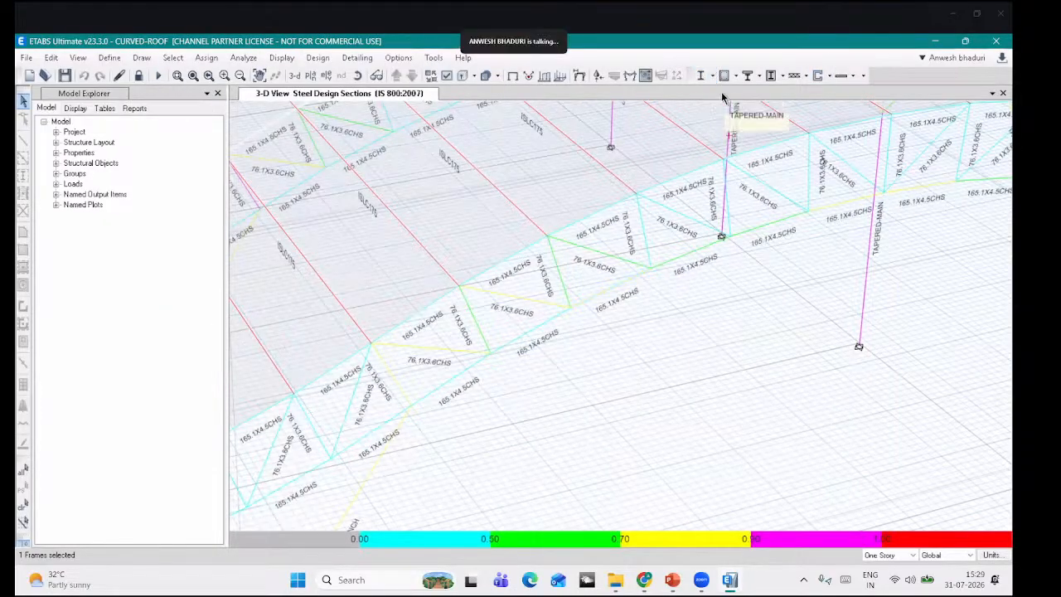
Step: Display the Unbraced Length Ratios design input on the truss members
{"action": "left_click", "coordinate": [713, 75]}
{"action": "left_click", "coordinate": [730, 226]}
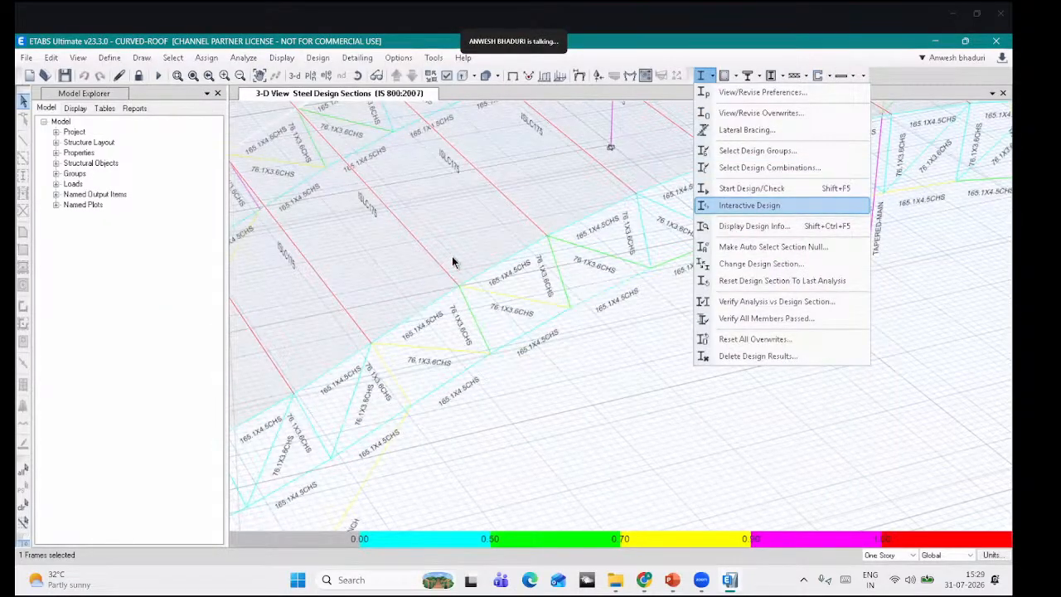
{"action": "left_click_drag", "start_coordinate": [450, 252], "coordinate": [320, 151]}
{"action": "left_click", "coordinate": [344, 216]}
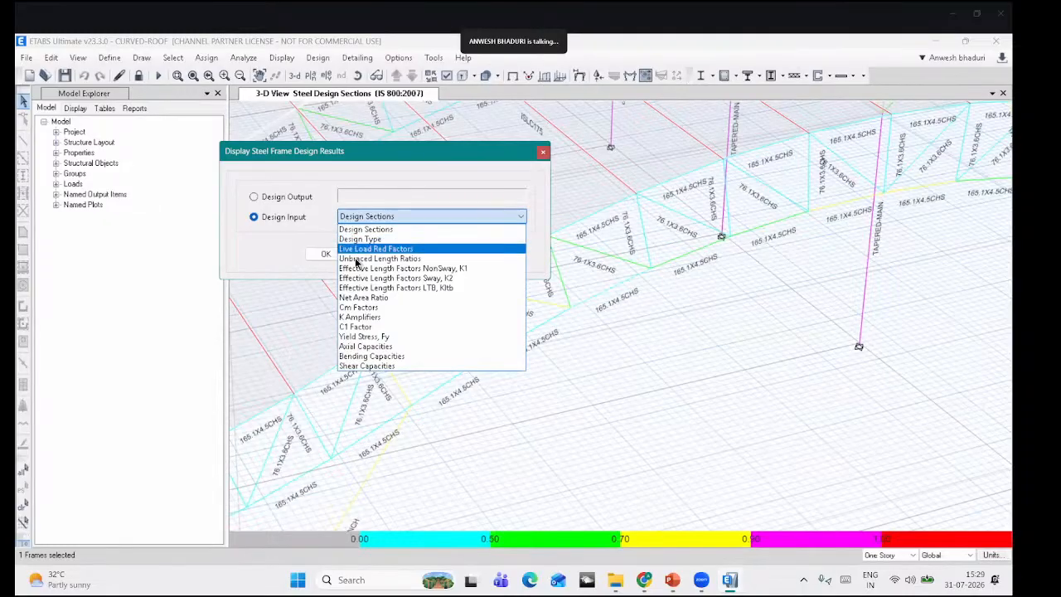
{"action": "left_click", "coordinate": [446, 260]}
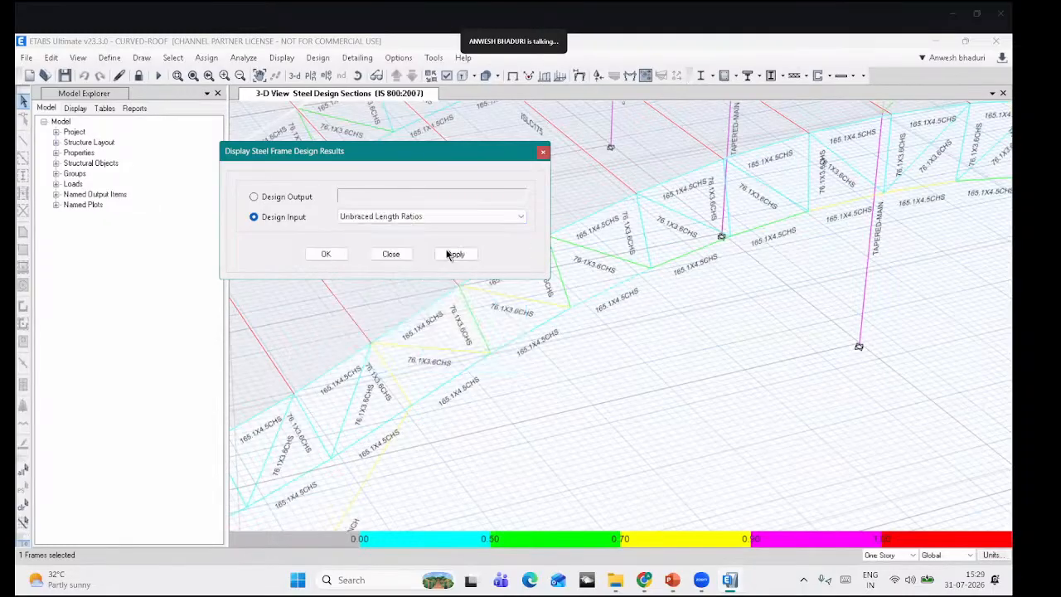
{"action": "left_click", "coordinate": [325, 254]}
Step: Pan along the curved roof truss and pick out three truss members
{"action": "middle_click_drag", "start_coordinate": [567, 325], "coordinate": [540, 334]}
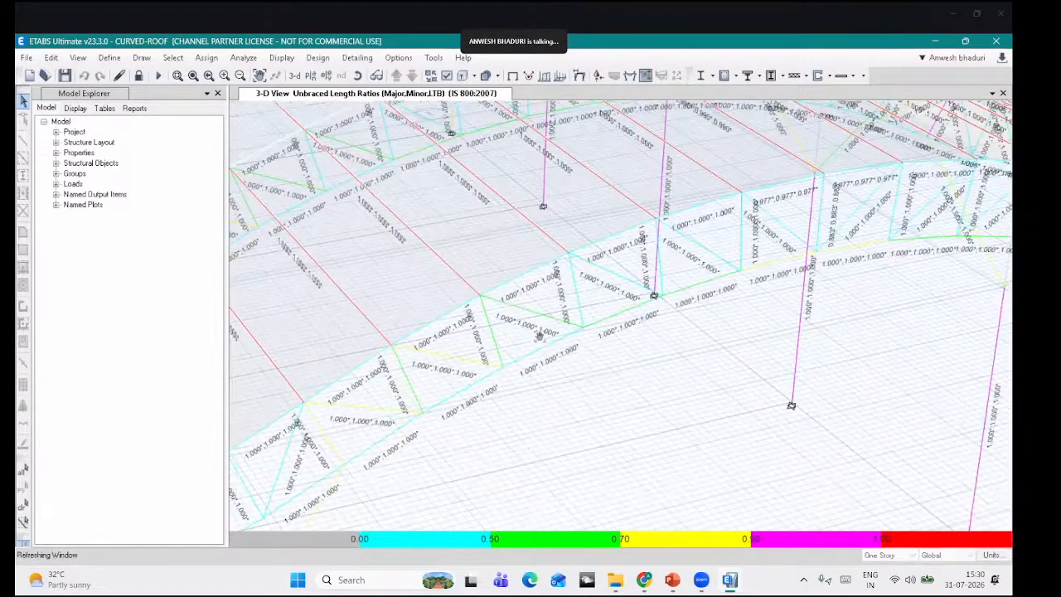
{"action": "middle_click_drag", "start_coordinate": [457, 368], "coordinate": [433, 386]}
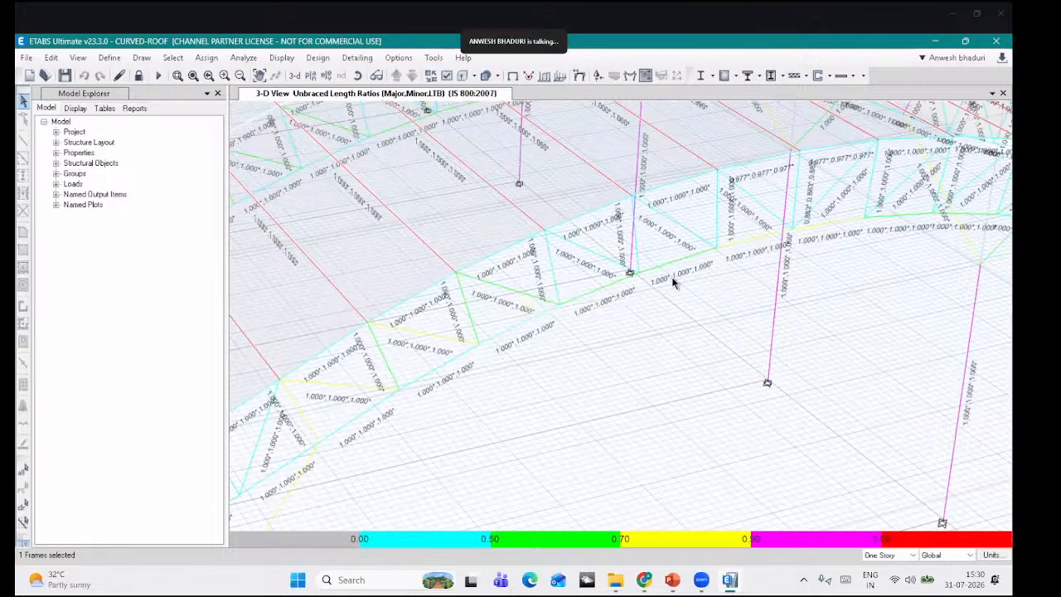
{"action": "middle_click_drag", "start_coordinate": [674, 279], "coordinate": [610, 308]}
{"action": "scroll", "coordinate": [580, 325], "scroll_direction": "down", "scroll_amount": 5}
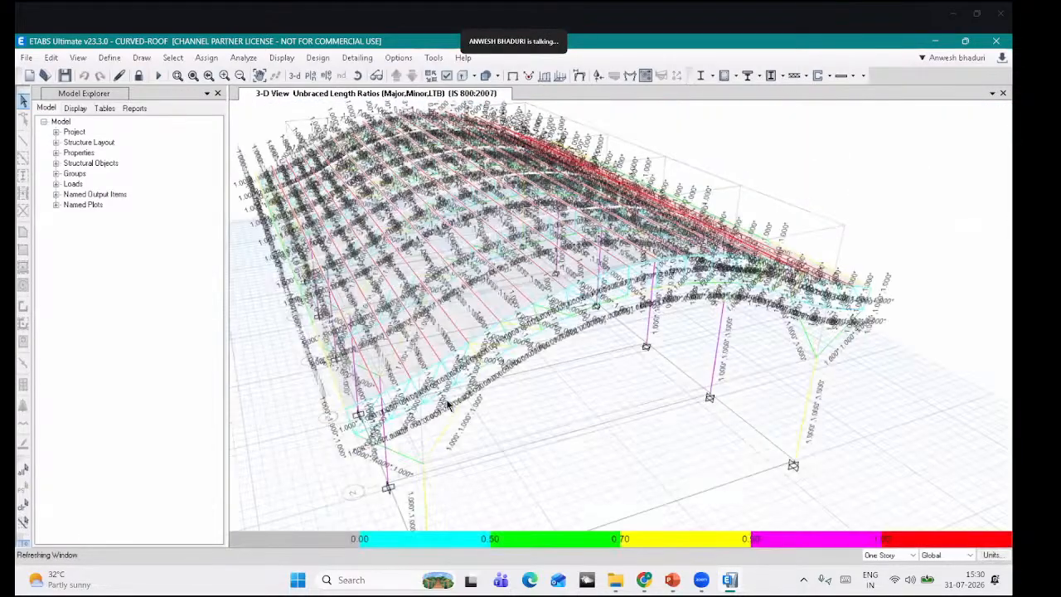
{"action": "scroll", "coordinate": [492, 385], "scroll_direction": "up", "scroll_amount": 5}
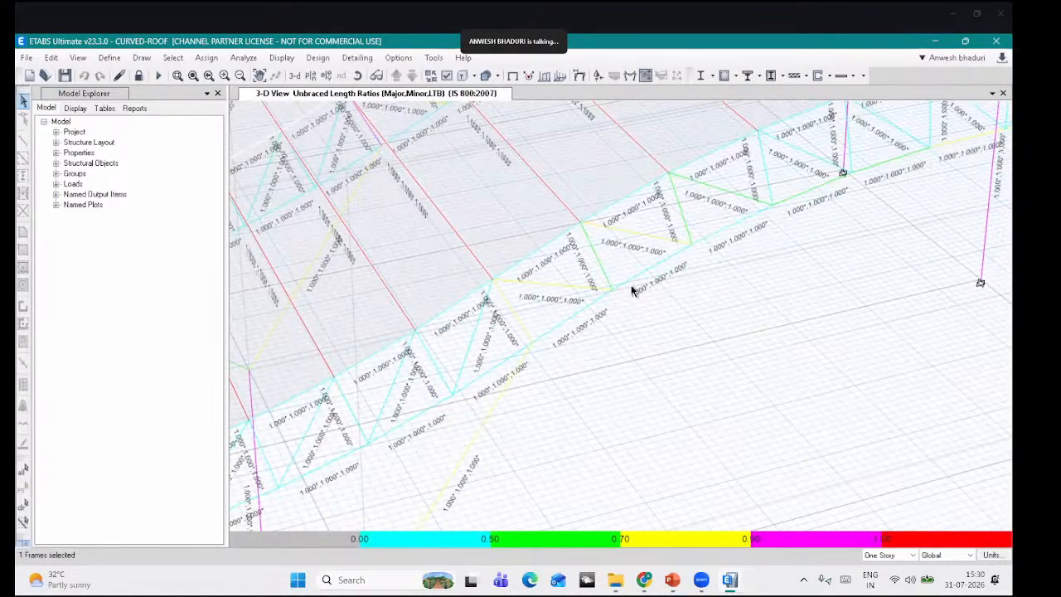
{"action": "middle_click_drag", "start_coordinate": [680, 260], "coordinate": [638, 299]}
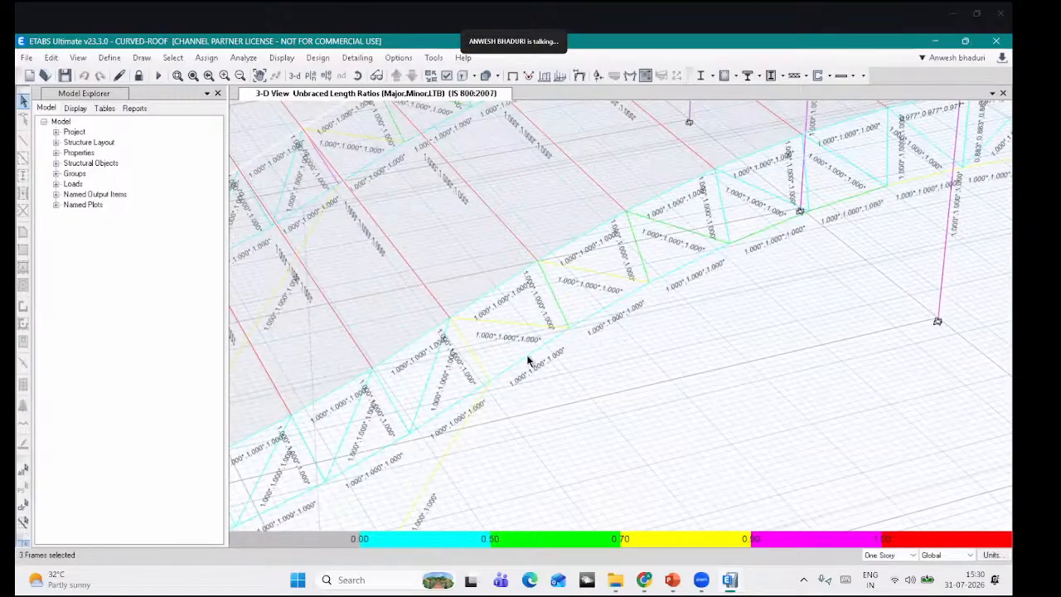
{"action": "left_click", "coordinate": [700, 76]}
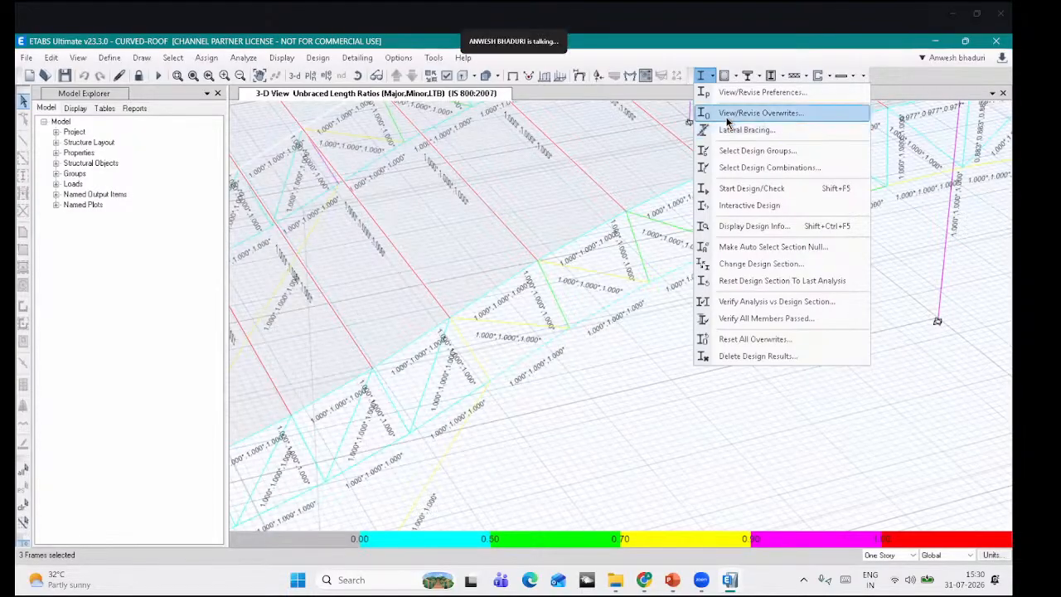
Step: Overwrite the selected members' unbraced length ratios: Major 1, Minor 2, LTB 2
{"action": "left_click", "coordinate": [735, 114]}
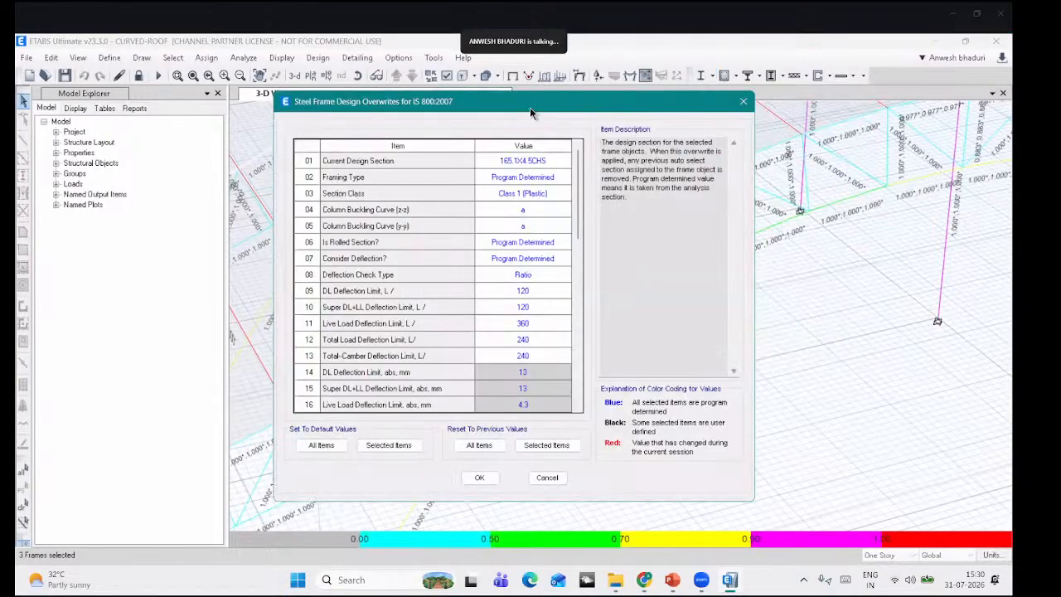
{"action": "scroll", "coordinate": [358, 265], "scroll_direction": "down", "scroll_amount": 4}
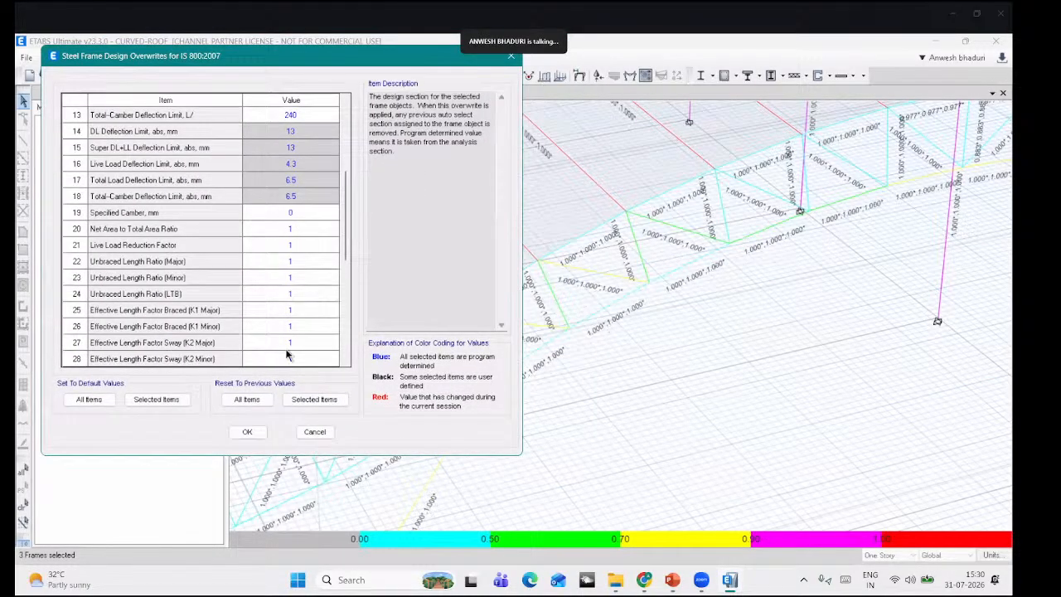
{"action": "left_click", "coordinate": [300, 262]}
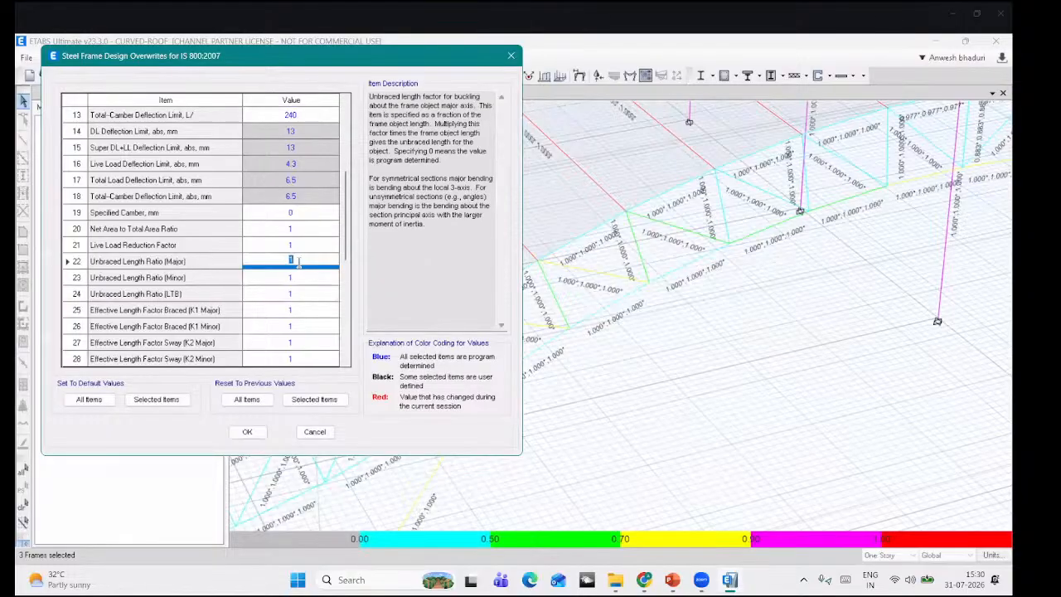
{"action": "type", "text": "2"}
{"action": "left_click", "coordinate": [295, 279]}
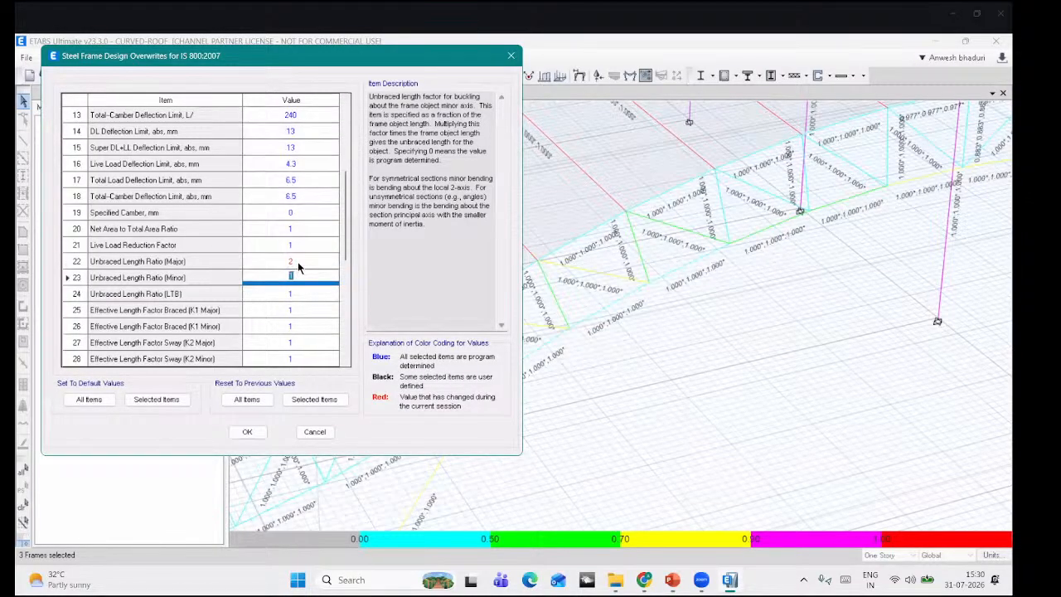
{"action": "left_click", "coordinate": [298, 263]}
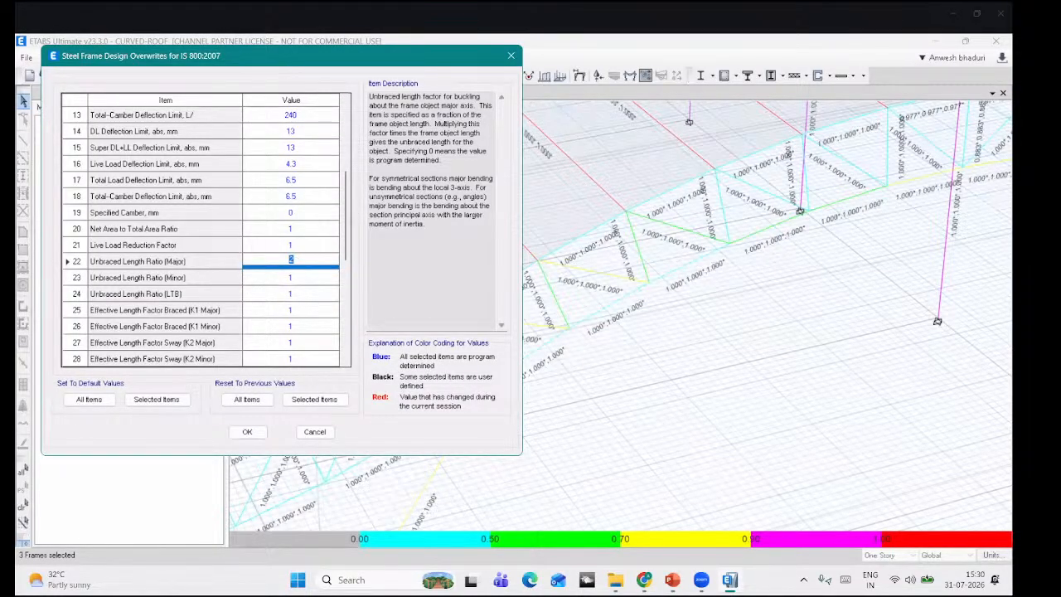
{"action": "type", "text": "1"}
{"action": "left_click", "coordinate": [299, 278]}
{"action": "type", "text": "2"}
{"action": "left_click", "coordinate": [297, 295]}
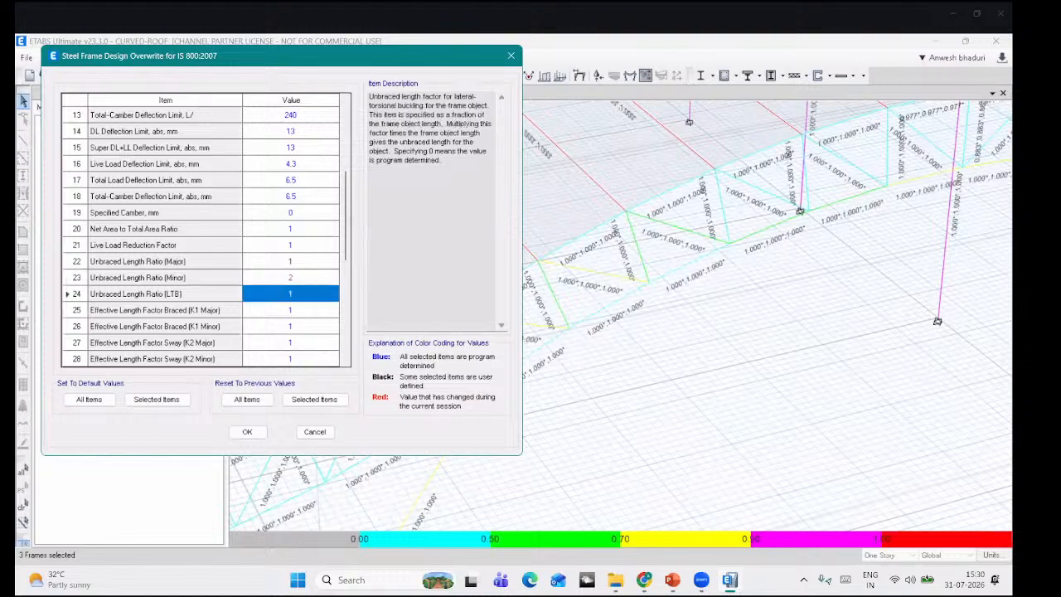
{"action": "type", "text": "2"}
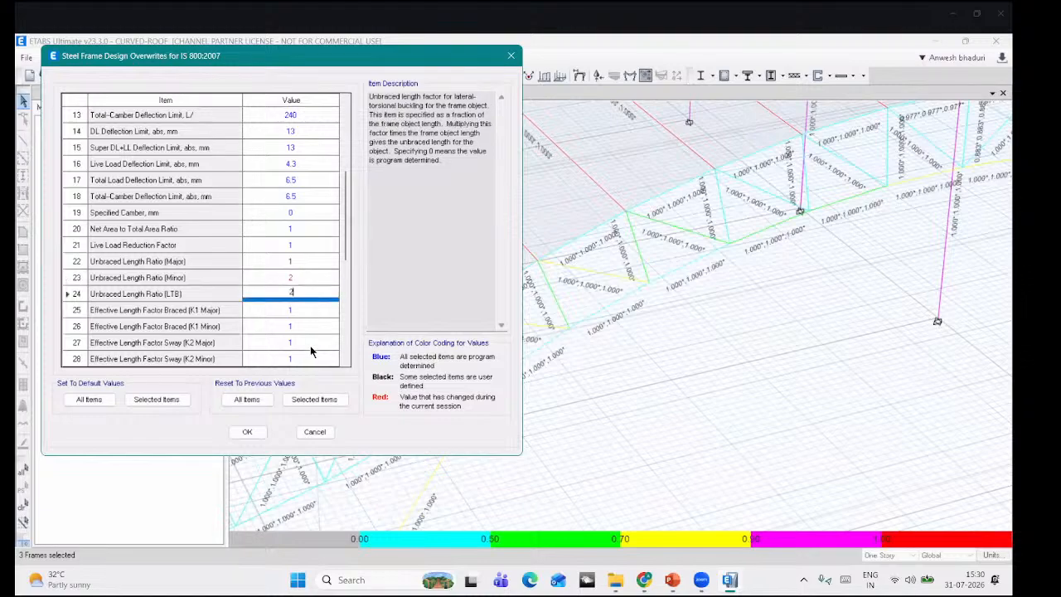
{"action": "left_click", "coordinate": [243, 432]}
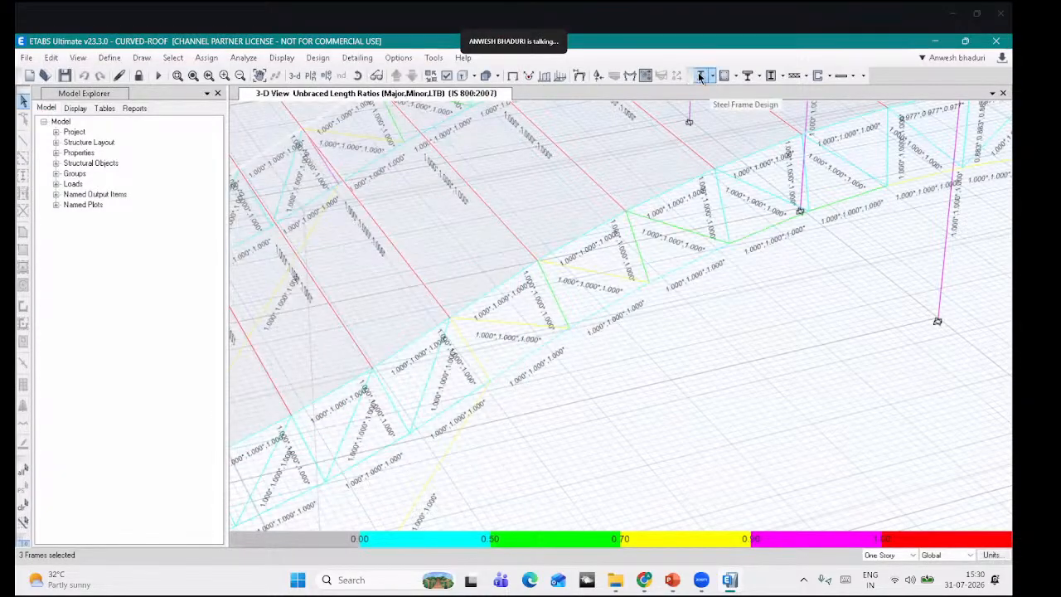
{"action": "left_click", "coordinate": [711, 78]}
Step: Refresh the Unbraced Length Ratios display and zoom out to the full 3-D shed
{"action": "left_click", "coordinate": [713, 76]}
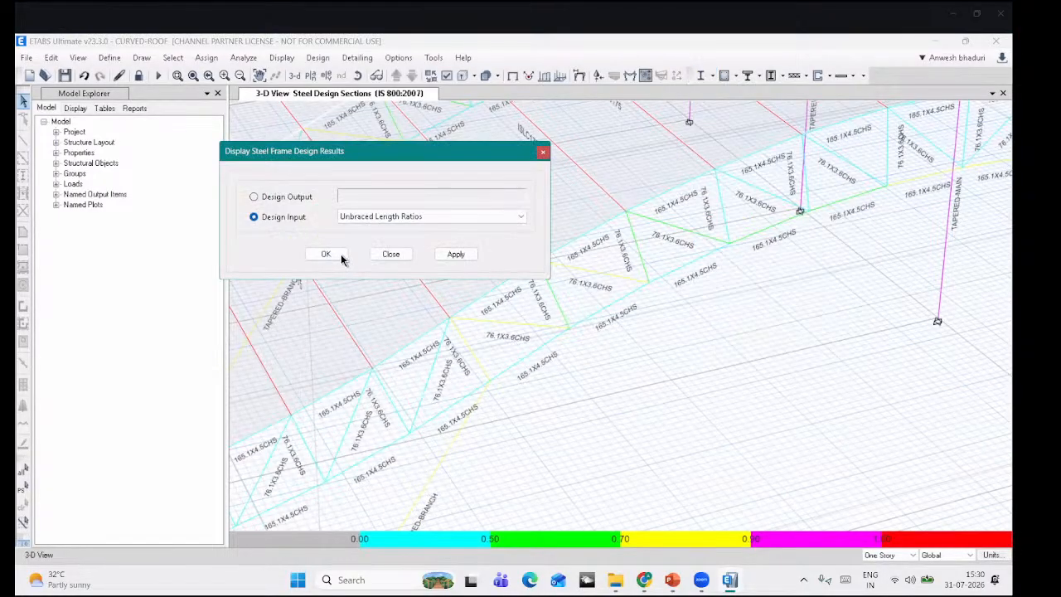
{"action": "left_click", "coordinate": [340, 256]}
{"action": "middle_click_drag", "start_coordinate": [565, 340], "coordinate": [567, 344]}
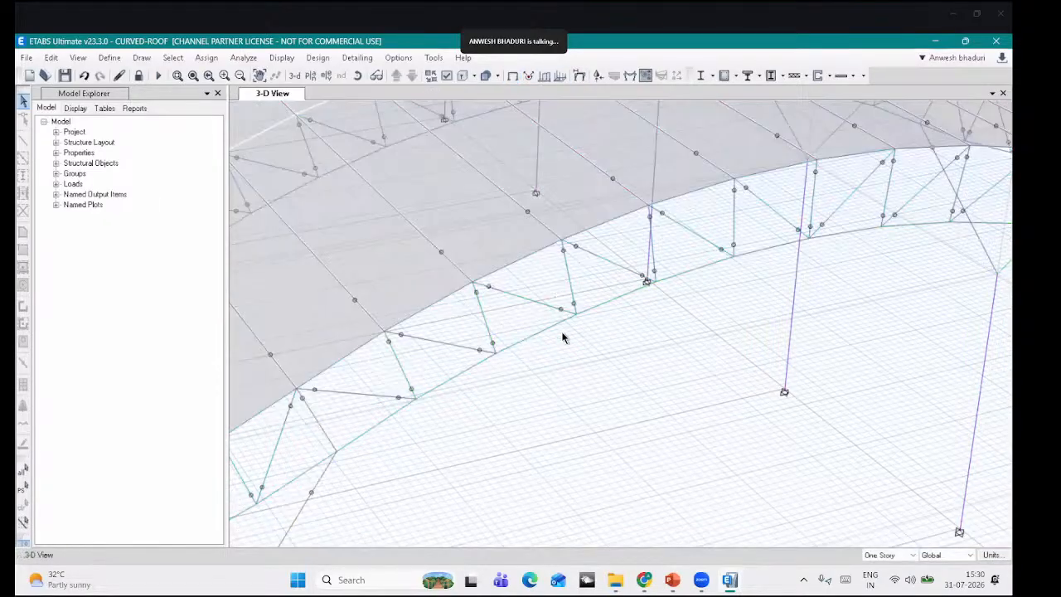
{"action": "scroll", "coordinate": [626, 367], "scroll_direction": "down", "scroll_amount": 5}
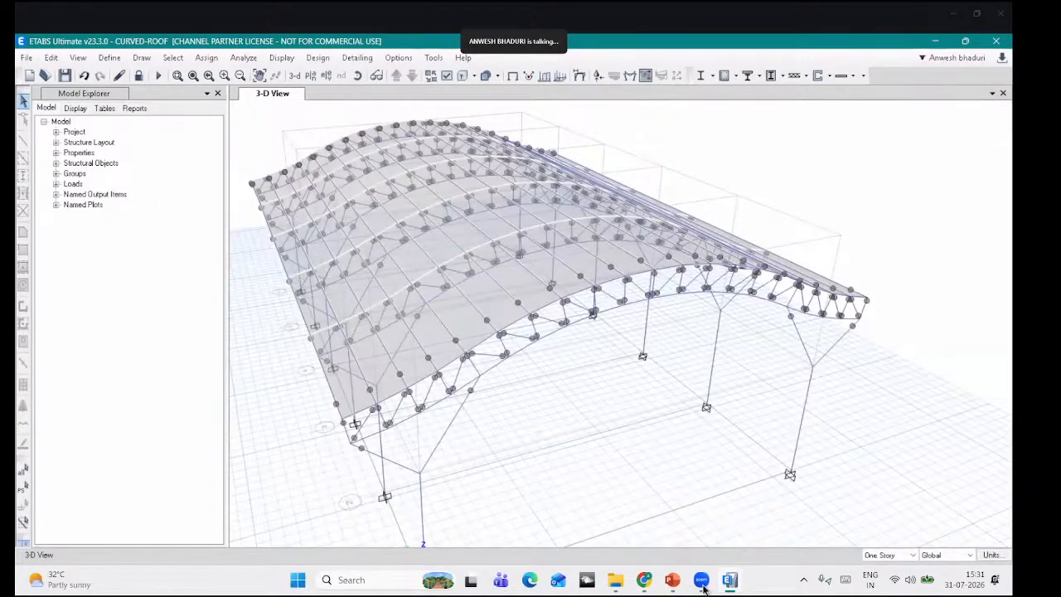
Step: Nudge the shed model within the 3-D view, then return to the 'Thank you!' slide
{"action": "left_click", "coordinate": [702, 582]}
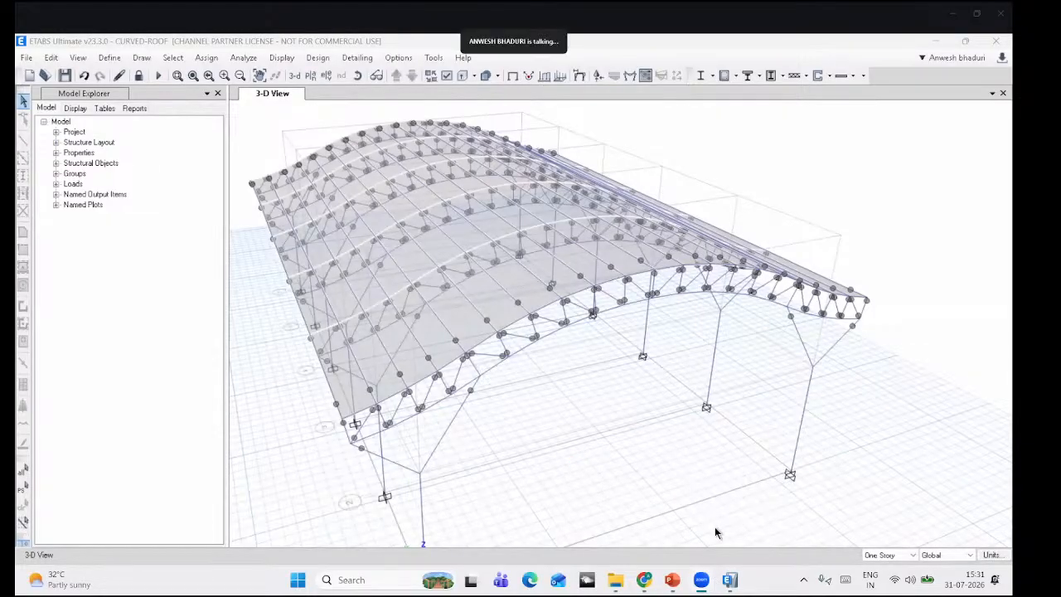
{"action": "mouse_move", "coordinate": [712, 580]}
{"action": "middle_click_drag", "start_coordinate": [548, 405], "coordinate": [568, 393]}
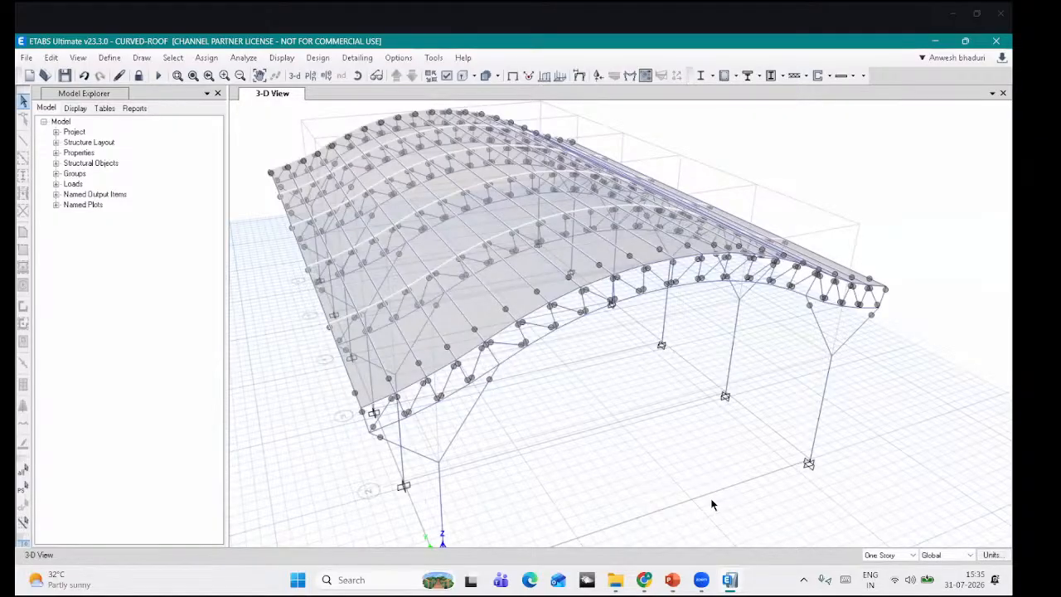
{"action": "key", "text": "alt+Tab"}
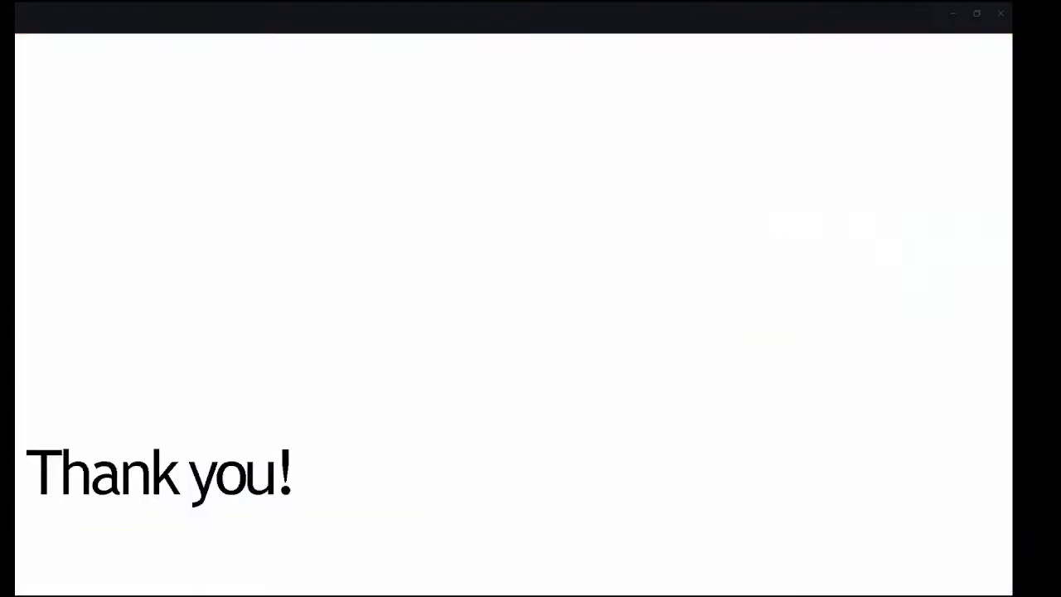